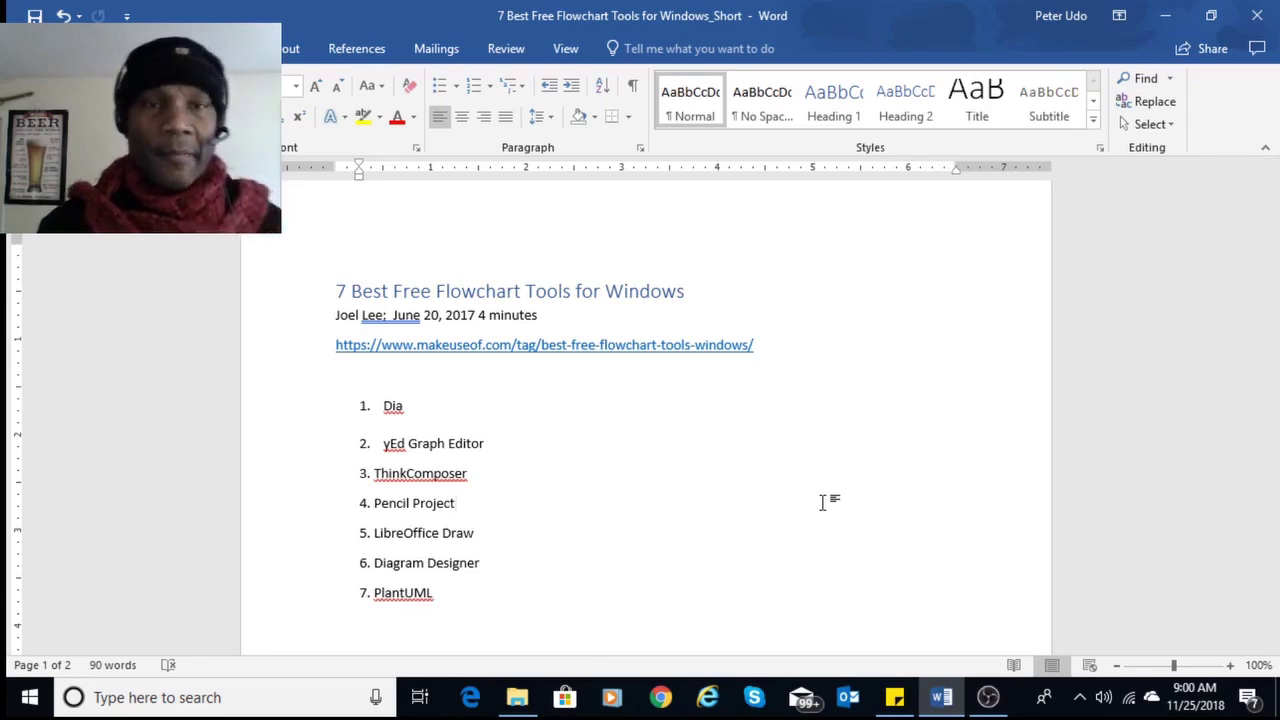
click(757, 530)
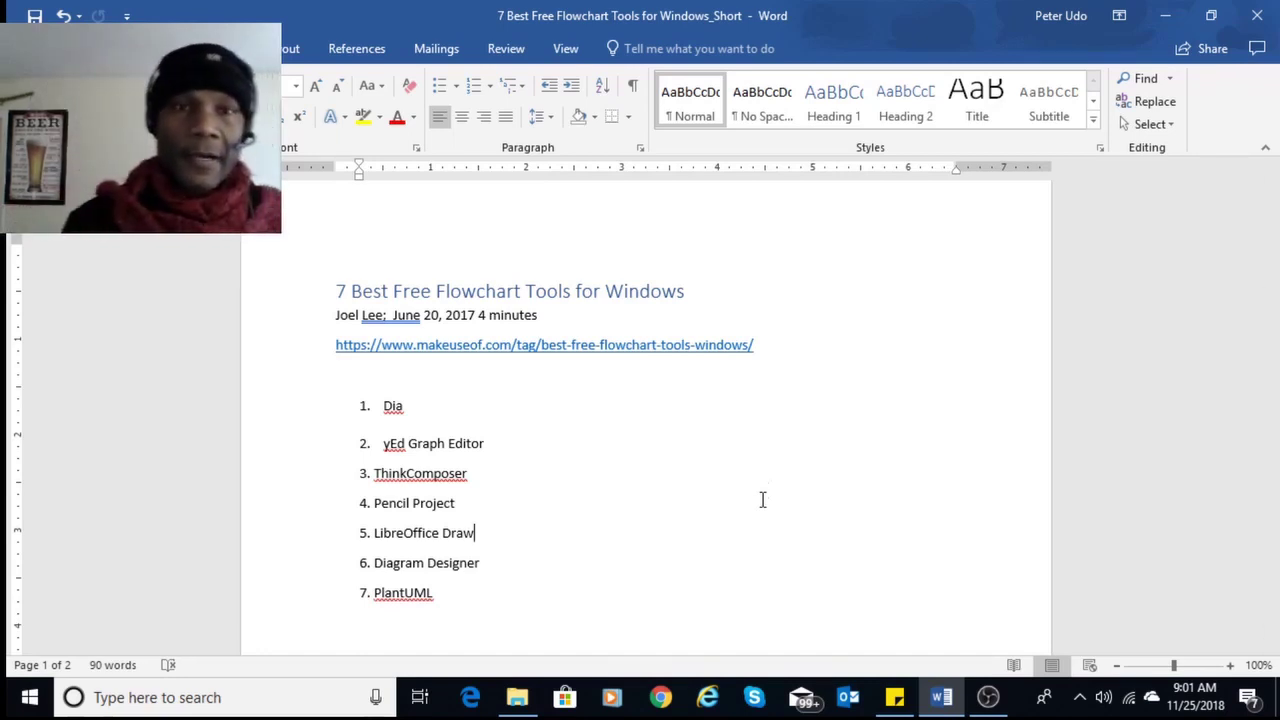
click(762, 506)
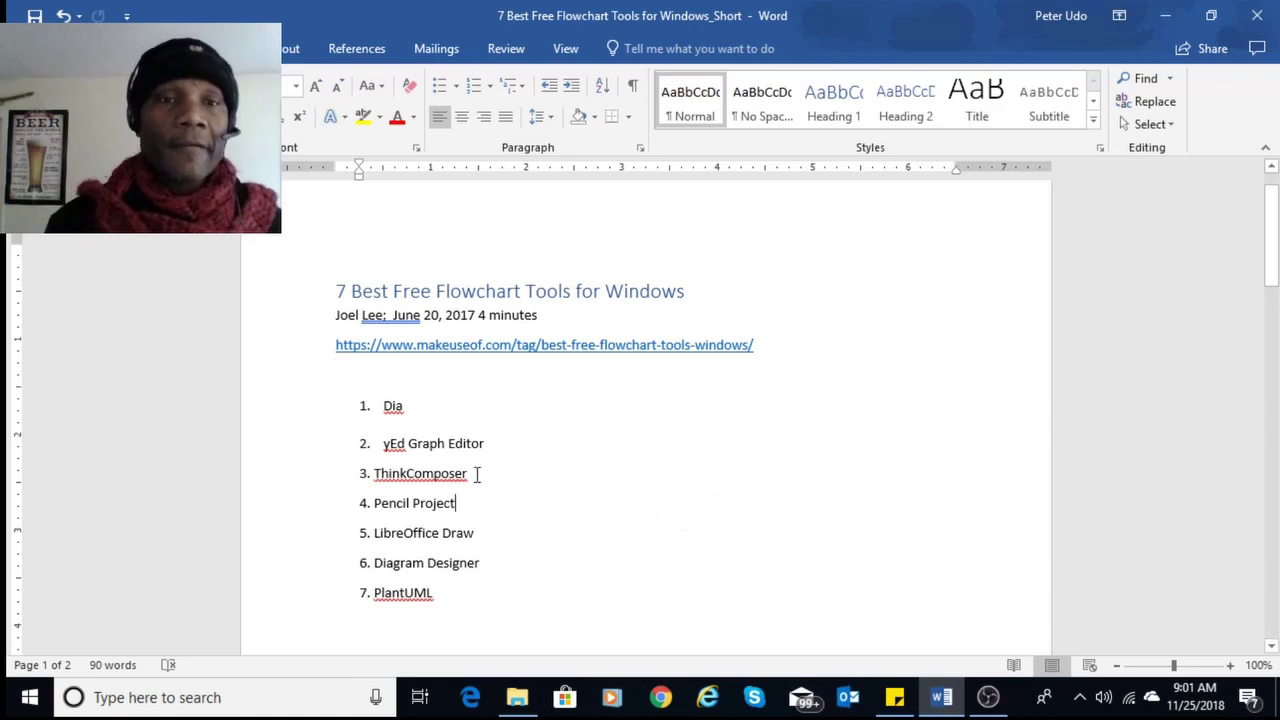
click(477, 474)
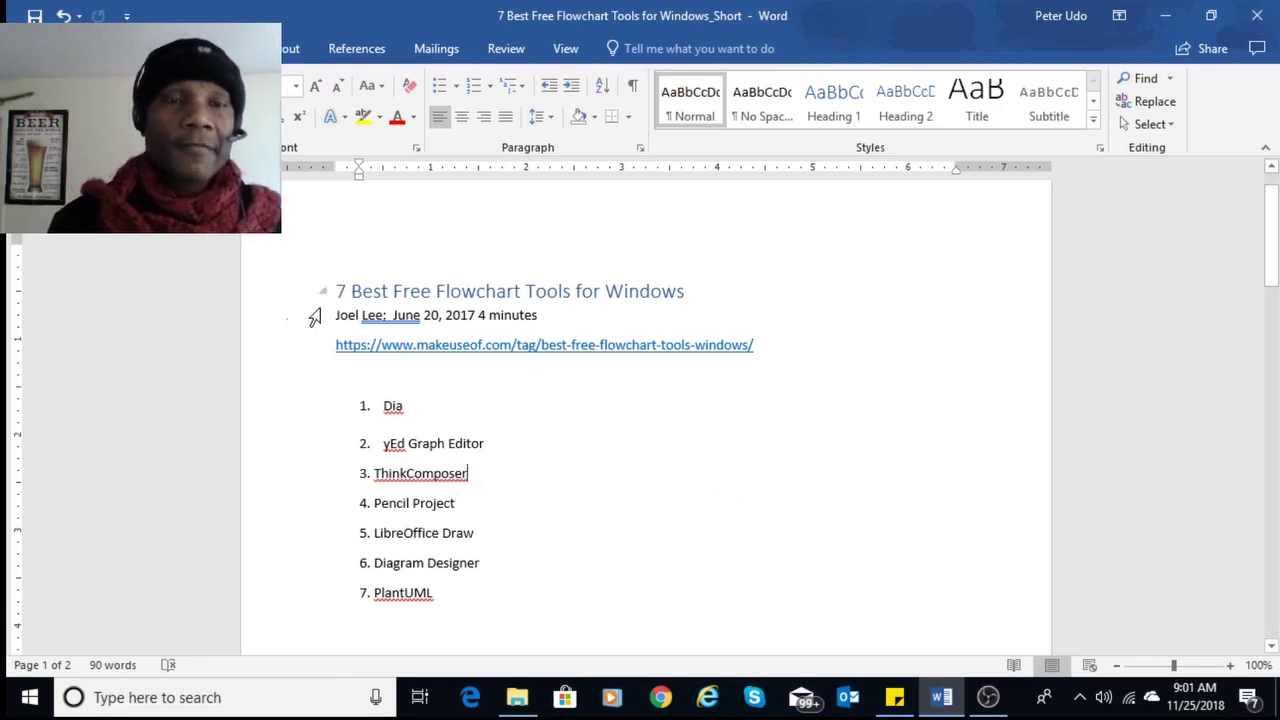
drag(334, 315, 399, 330)
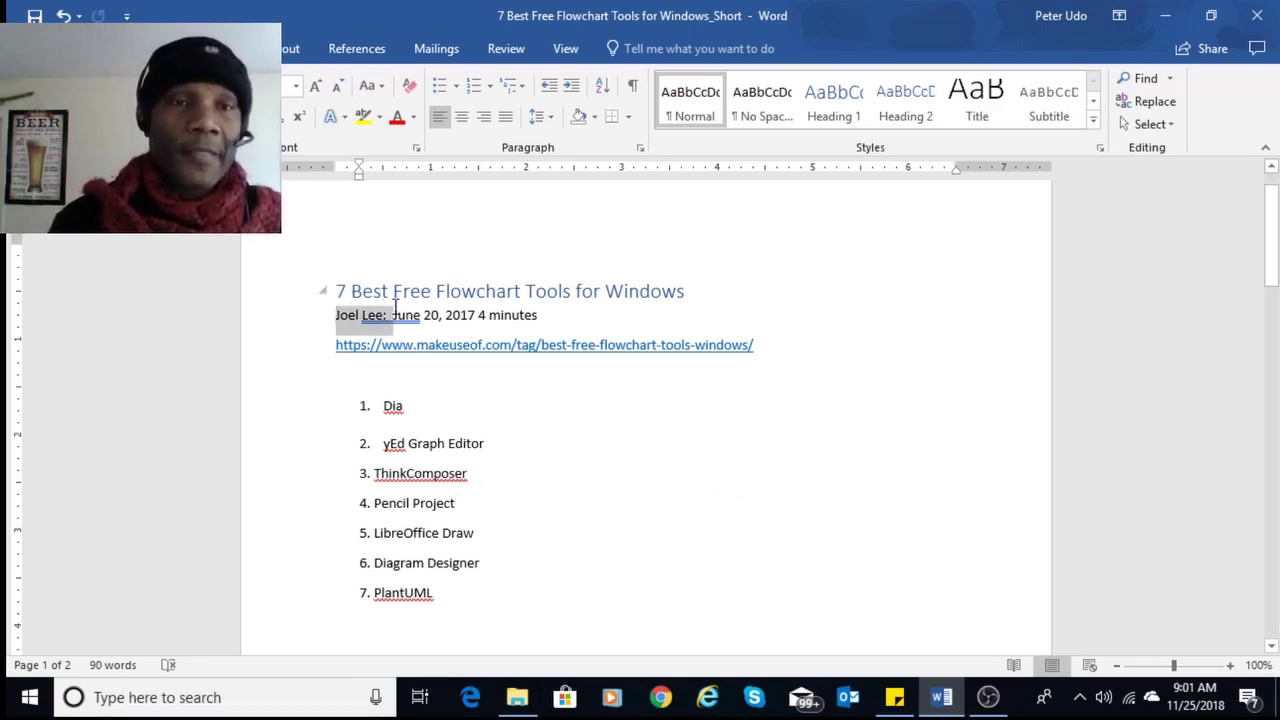
click(448, 443)
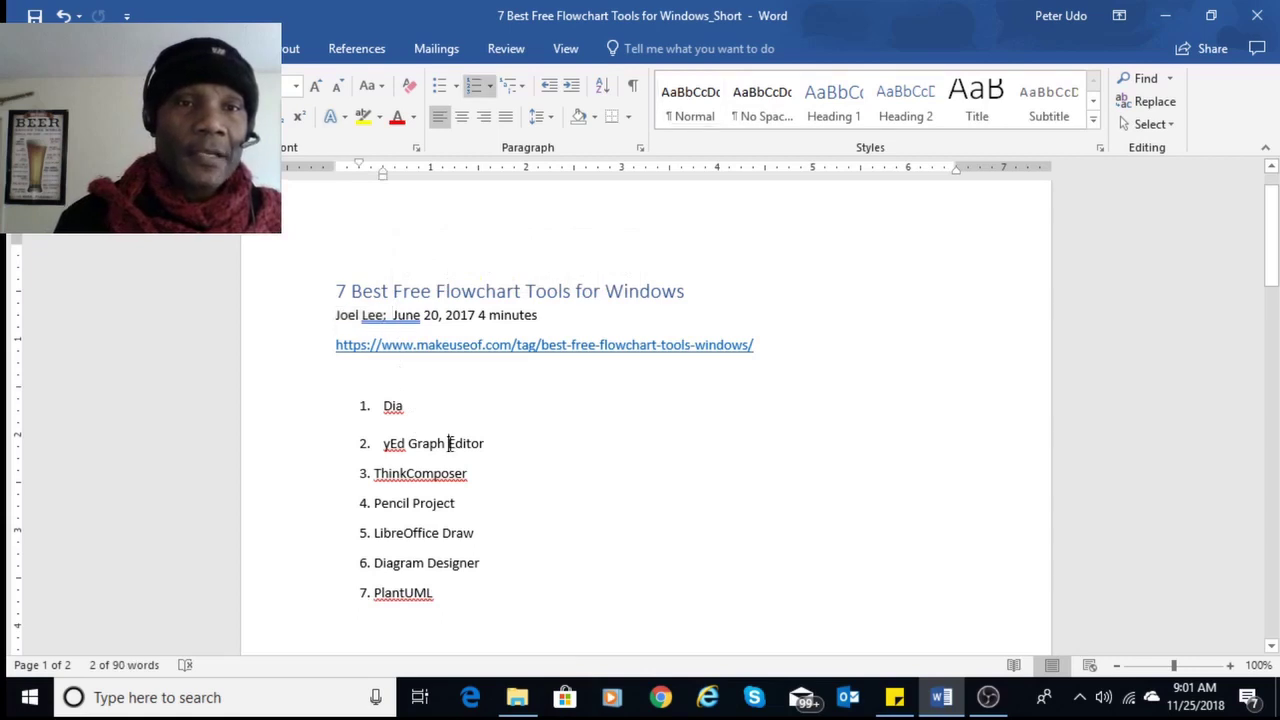
click(471, 443)
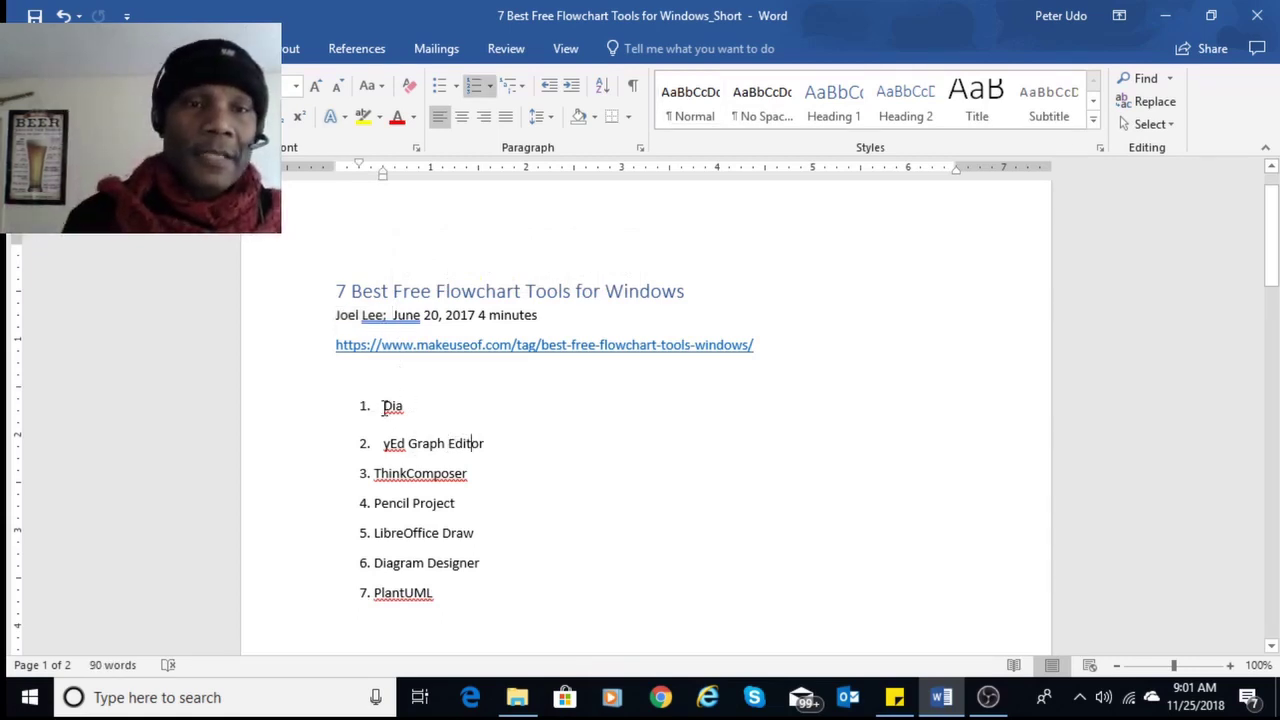
Go through the numbered list of free flowchart tools from Dia to PlantUML, highlighting individual entries along the way.
drag(383, 406, 434, 409)
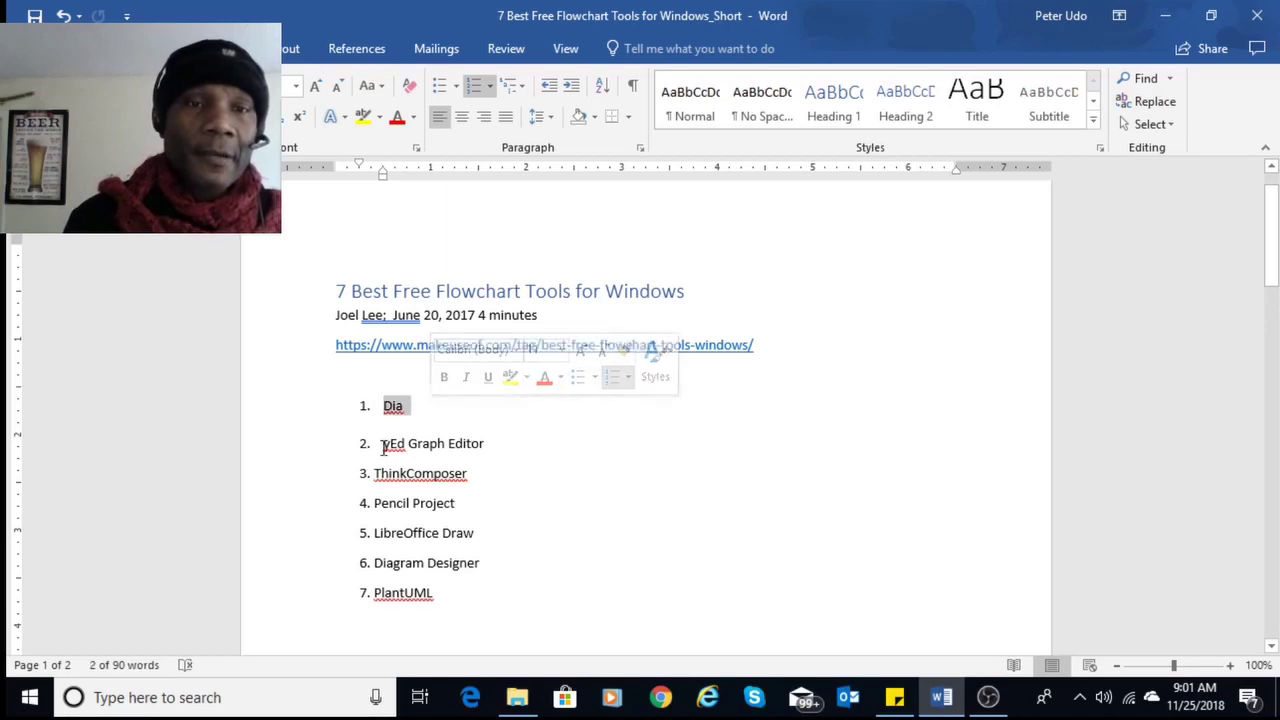
drag(384, 446, 491, 449)
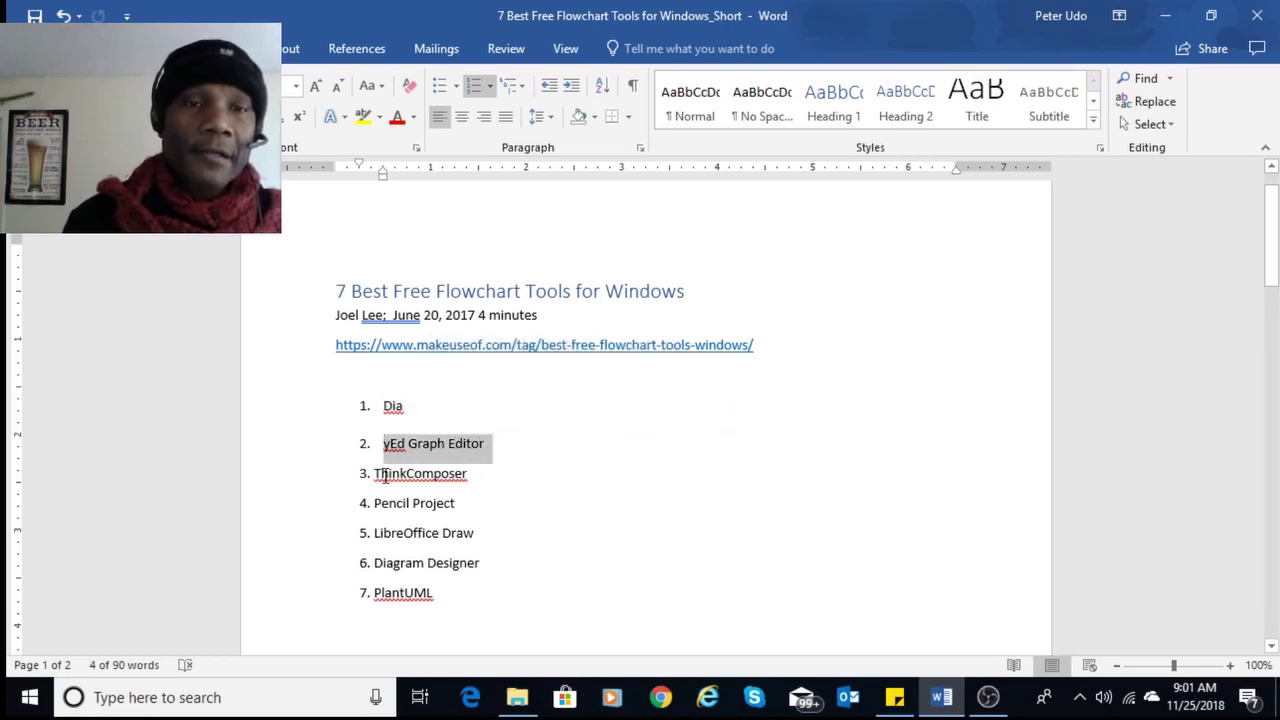
drag(378, 474, 474, 477)
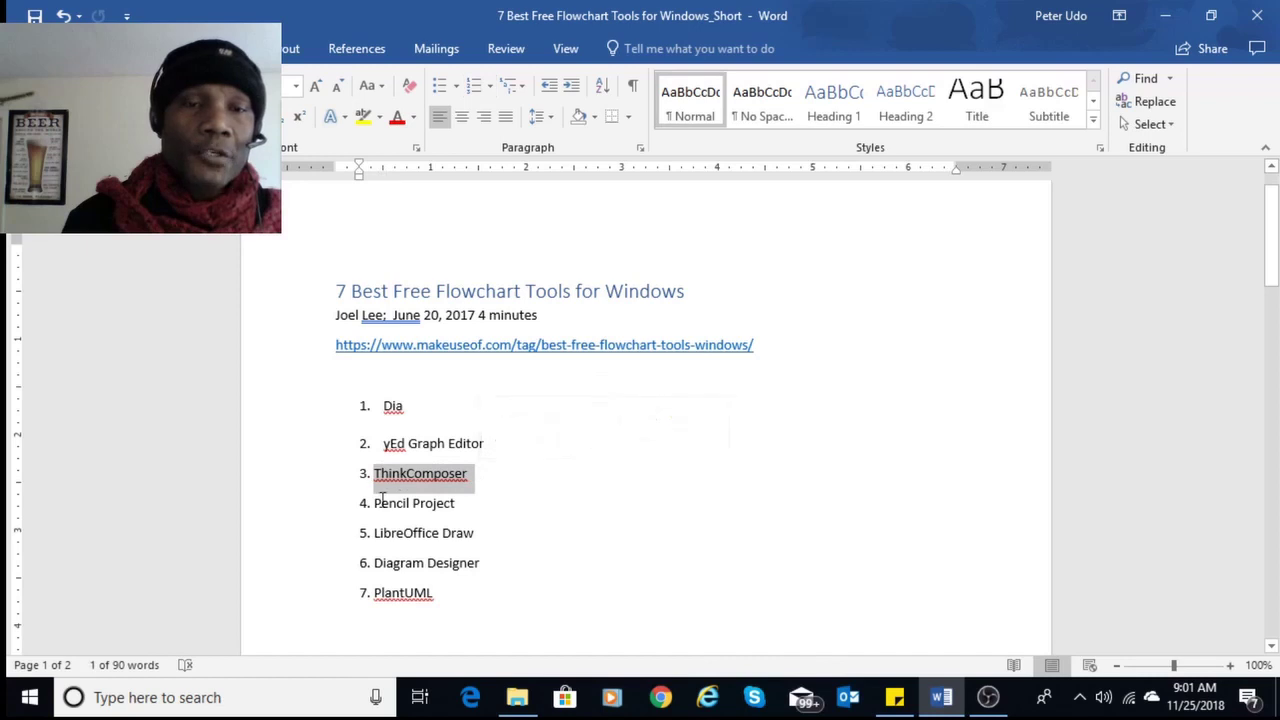
drag(378, 503, 495, 503)
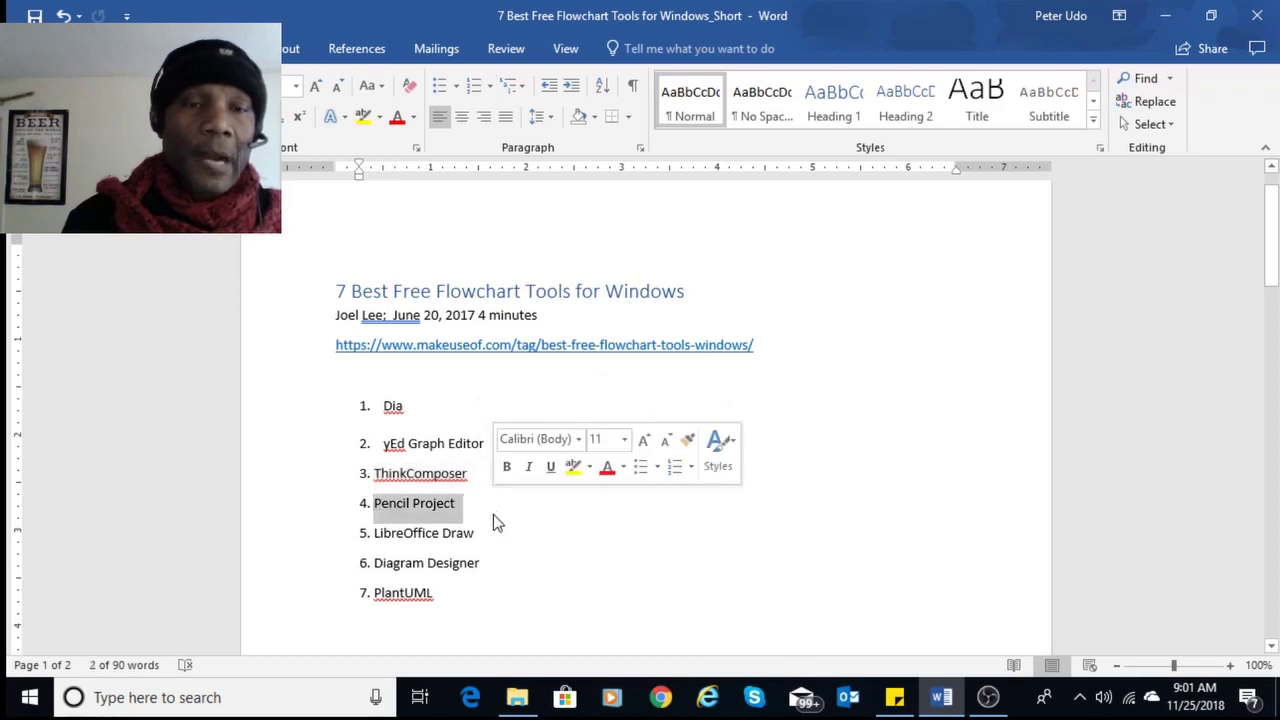
mouse_move(378, 533)
mouse_down()
mouse_move(480, 537)
mouse_move(490, 550)
mouse_up()
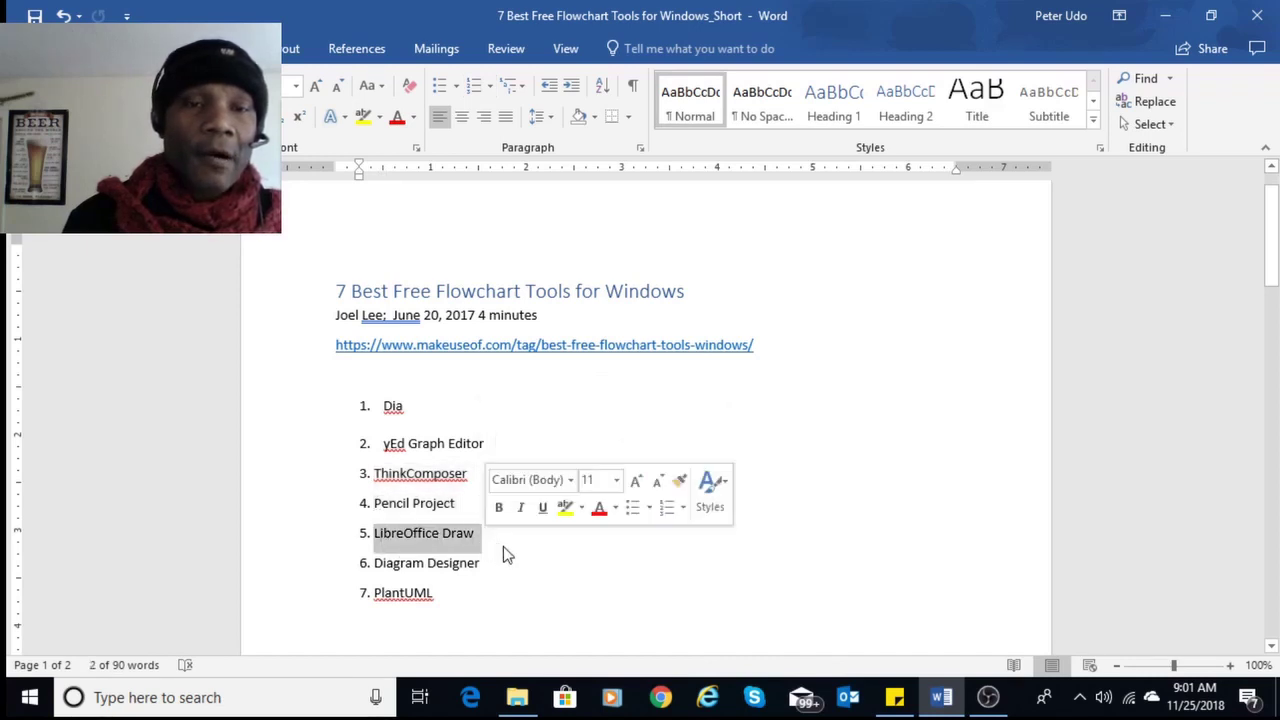
click(478, 566)
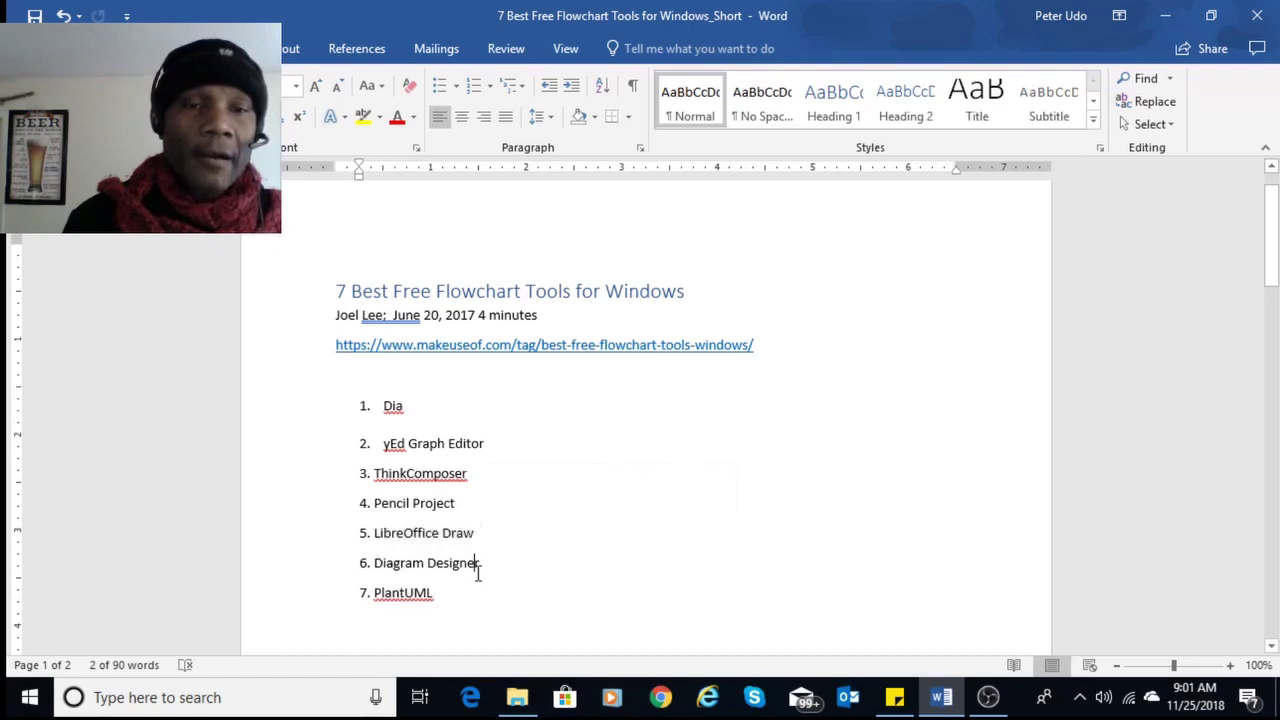
drag(380, 592, 443, 606)
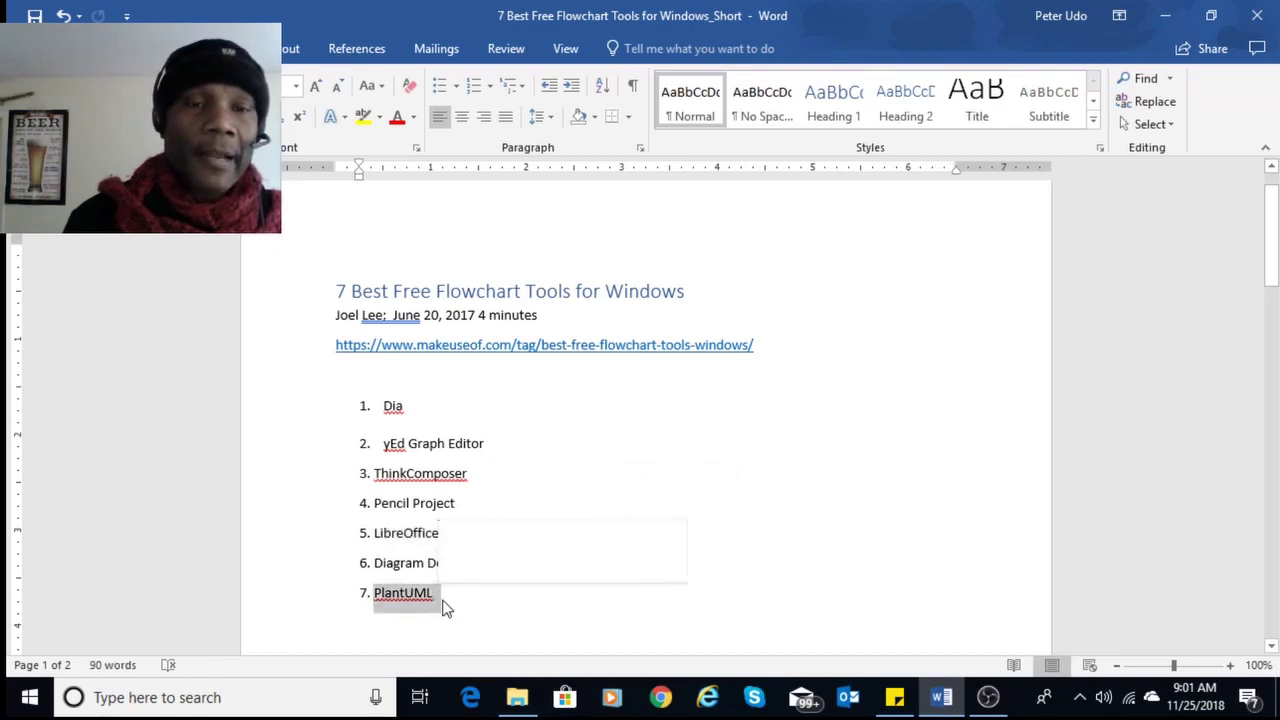
scroll(471, 605, down, 1)
click(641, 533)
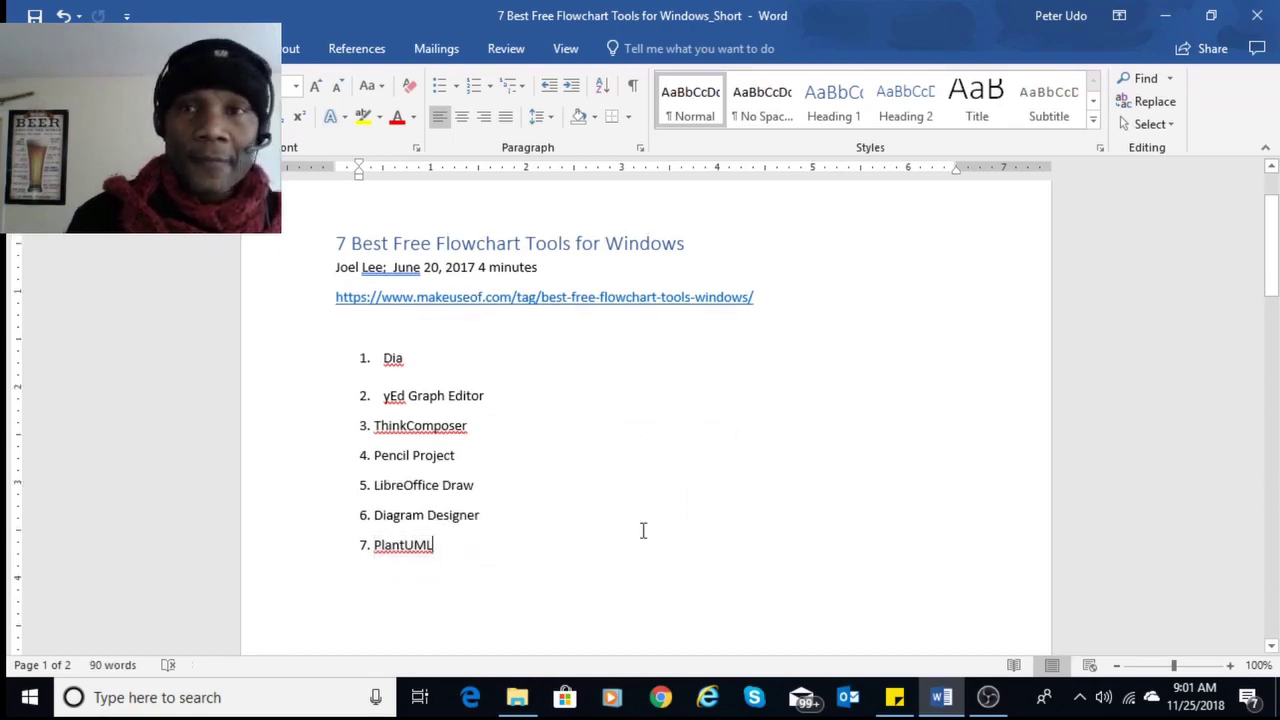
scroll(771, 531, down, 5)
scroll(768, 515, up, 3)
scroll(766, 507, up, 1)
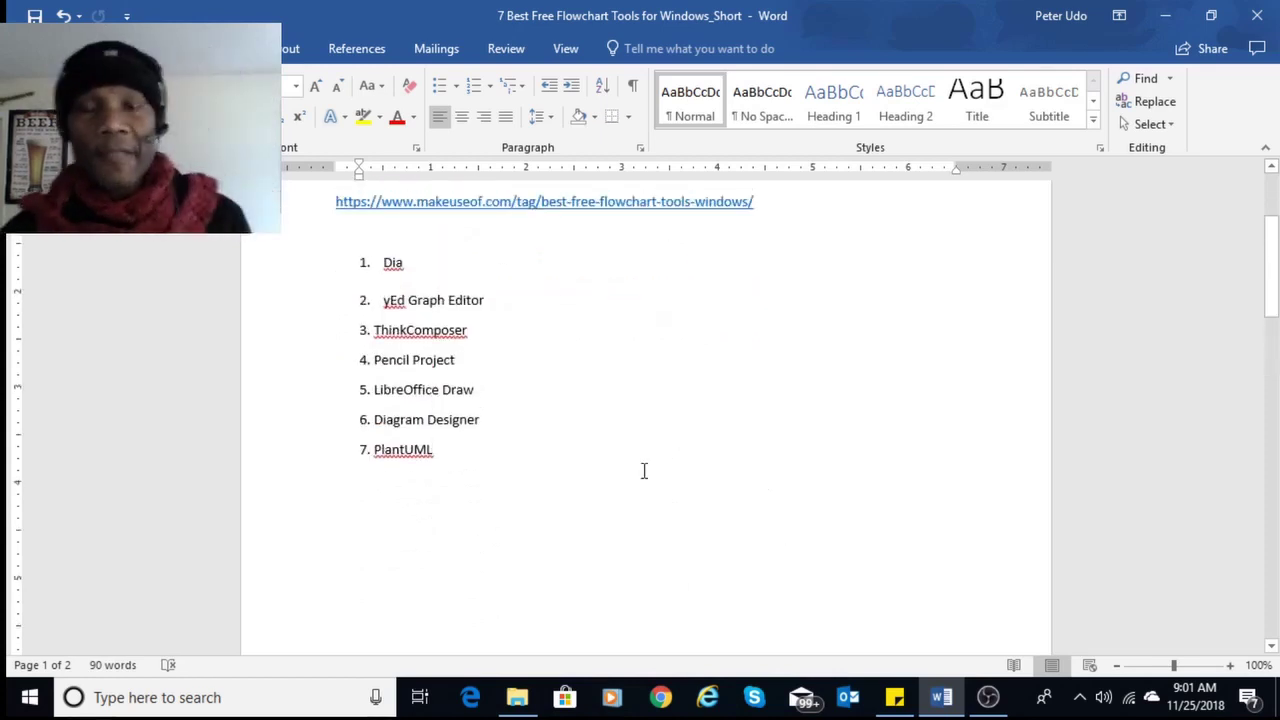
scroll(643, 471, down, 3)
scroll(660, 443, up, 1)
scroll(658, 431, down, 1)
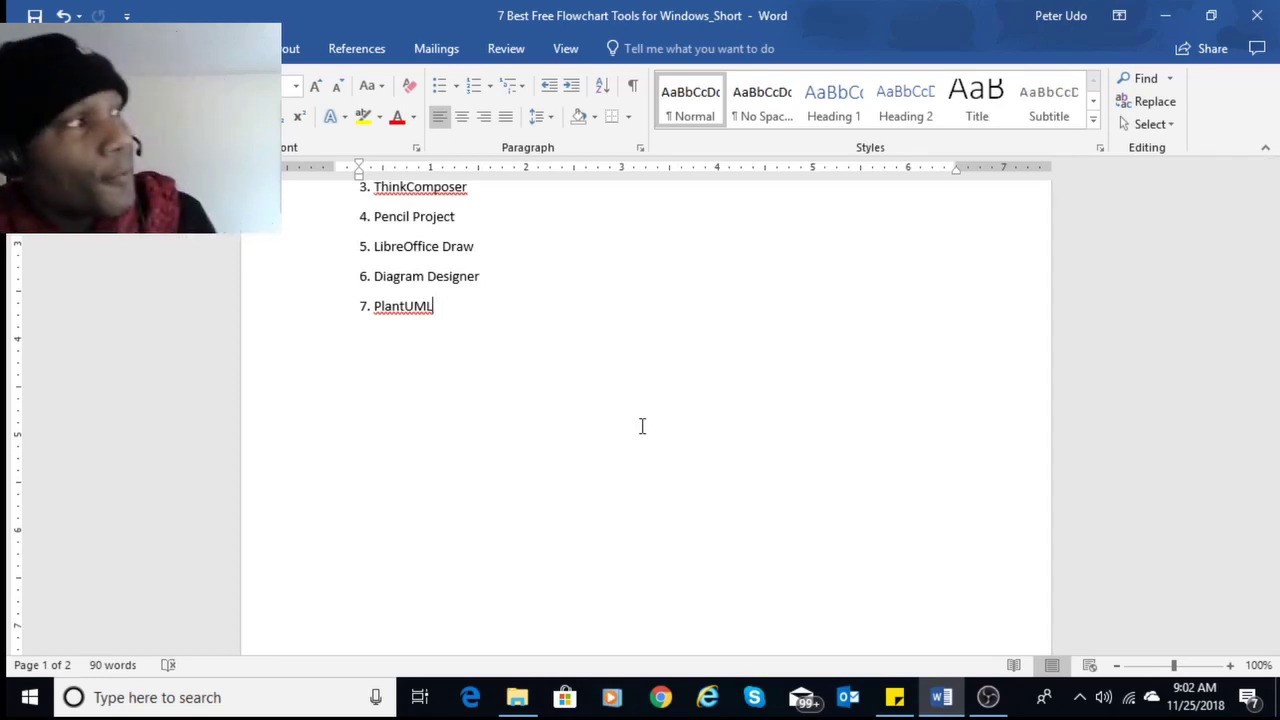
Examine the "Parts of a wireframe" section on page 2, highlighting the heading or home page note, business description and contact information.
scroll(645, 430, down, 8)
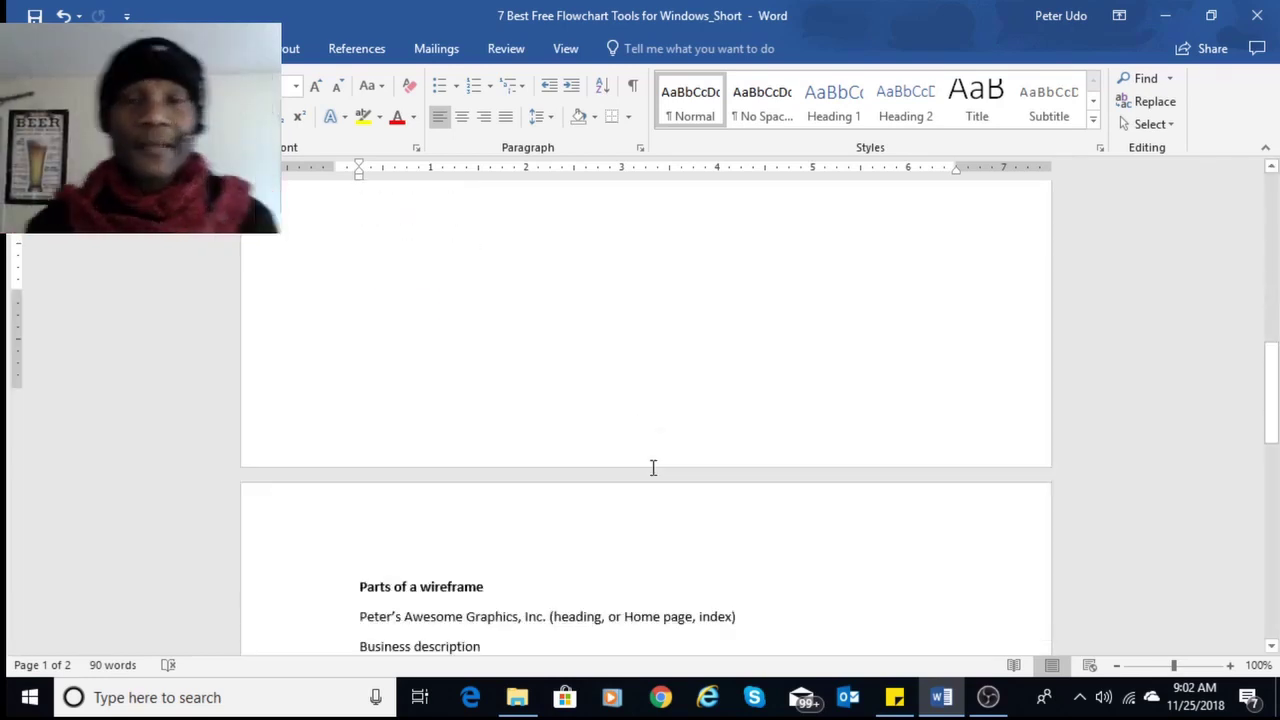
scroll(653, 468, down, 3)
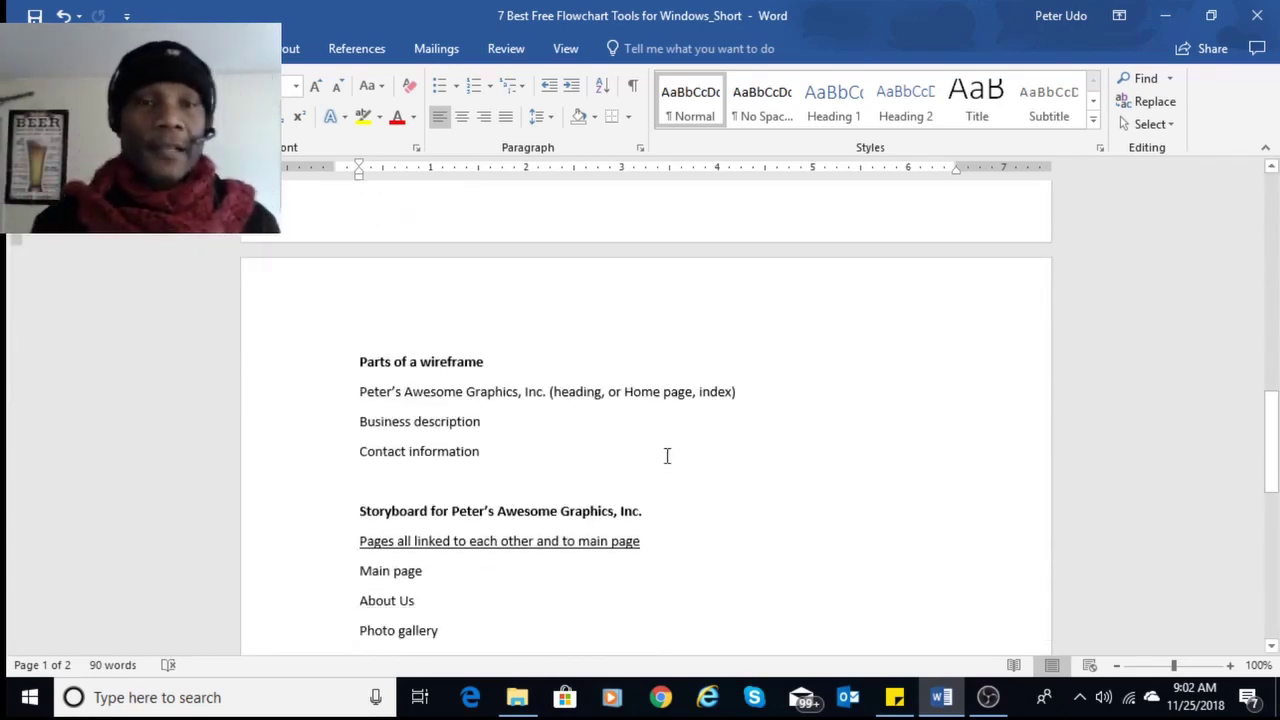
scroll(667, 456, up, 1)
scroll(667, 457, down, 1)
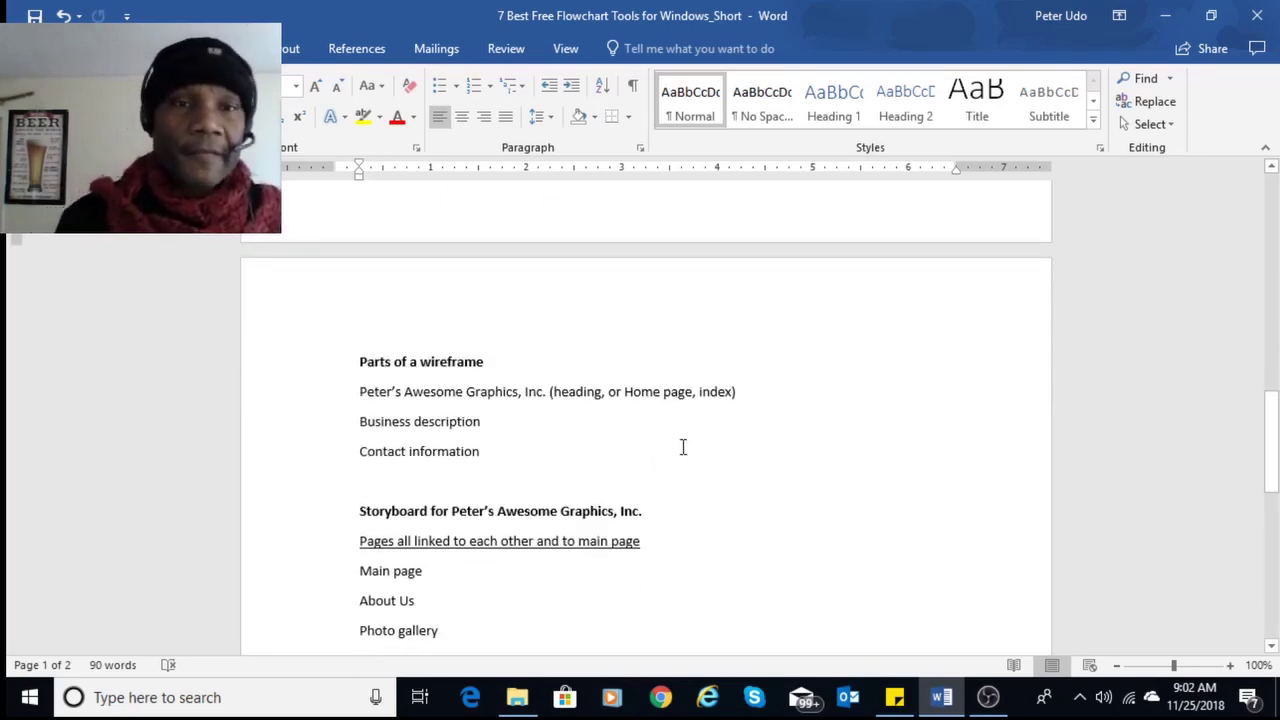
scroll(683, 447, down, 1)
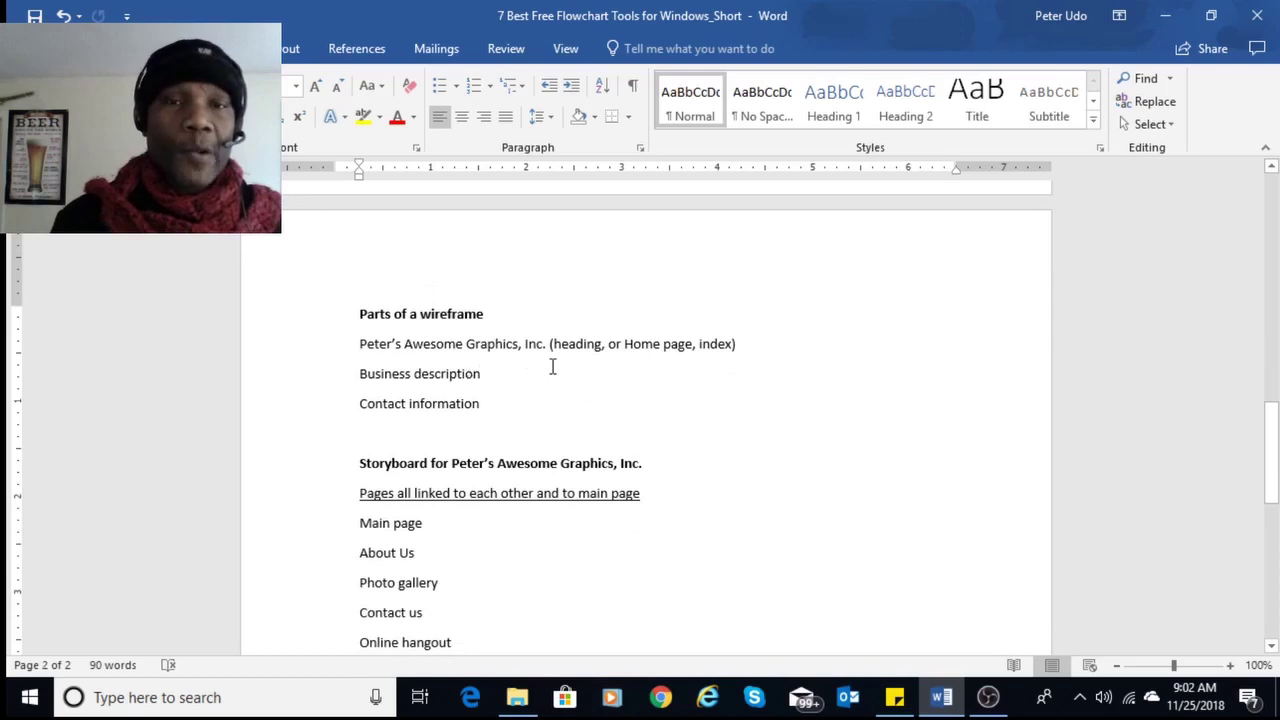
click(505, 352)
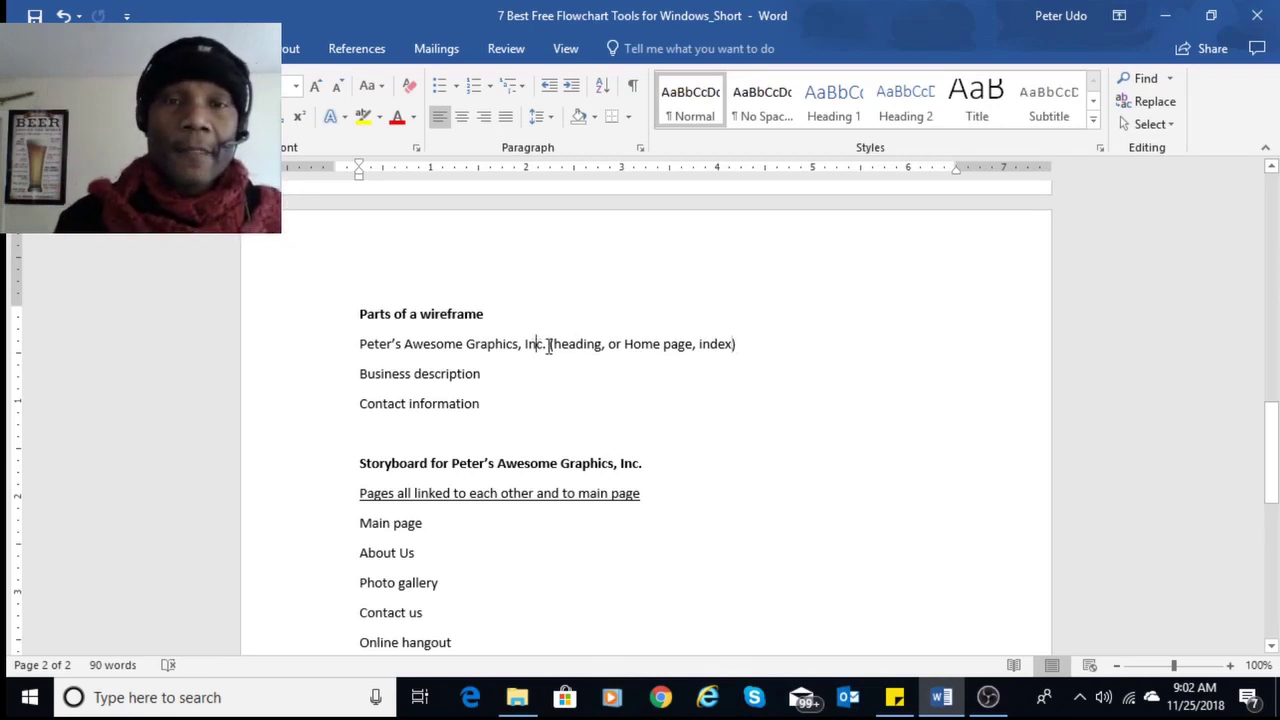
drag(549, 345, 711, 348)
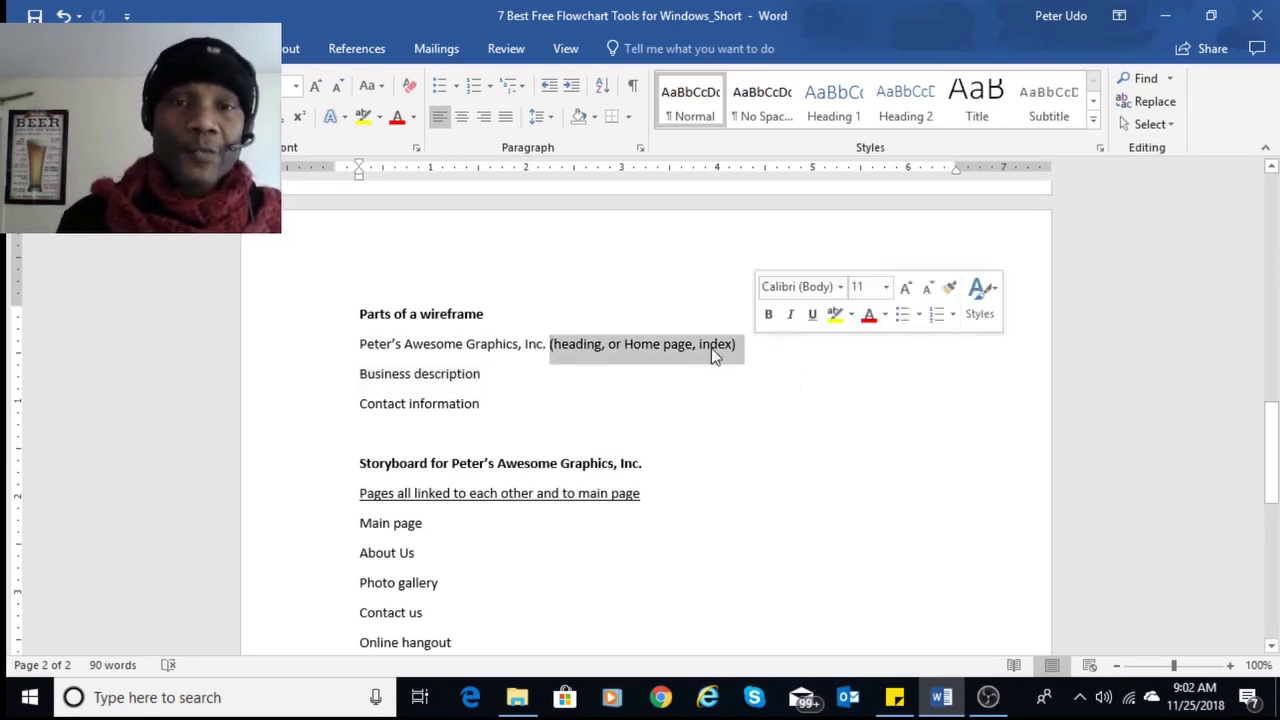
click(434, 374)
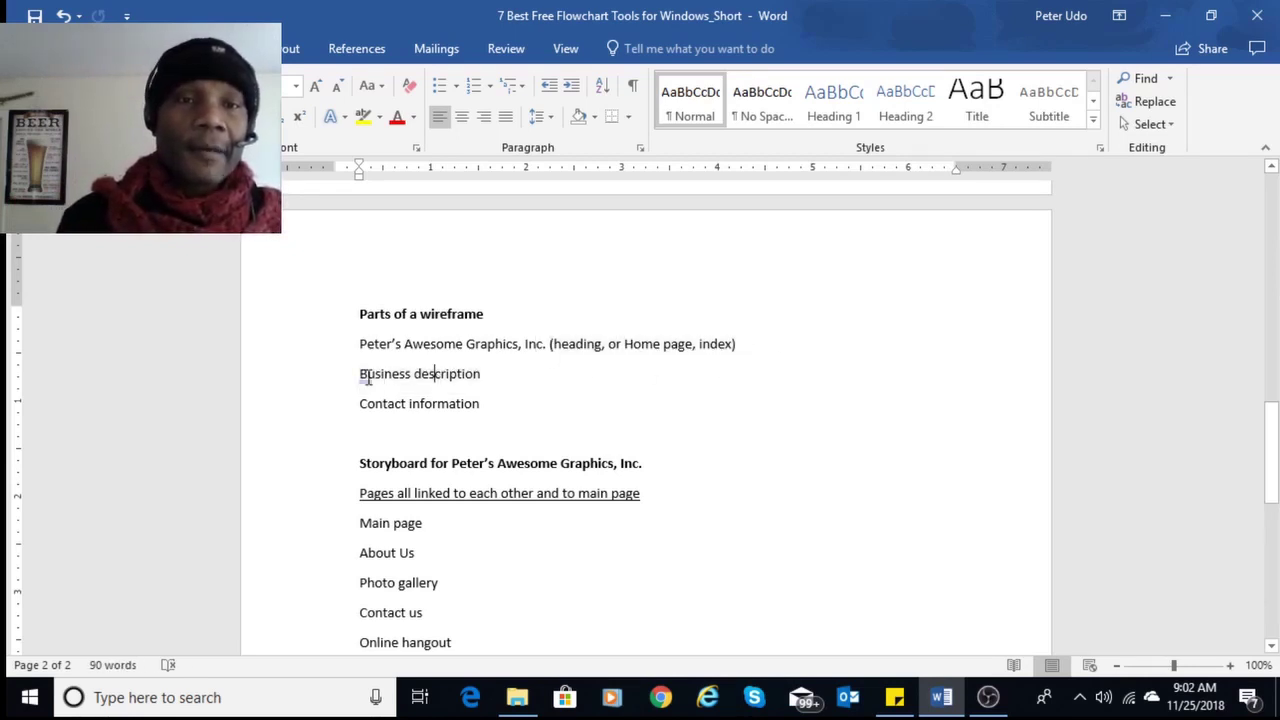
drag(366, 376, 497, 372)
drag(354, 403, 518, 404)
click(453, 404)
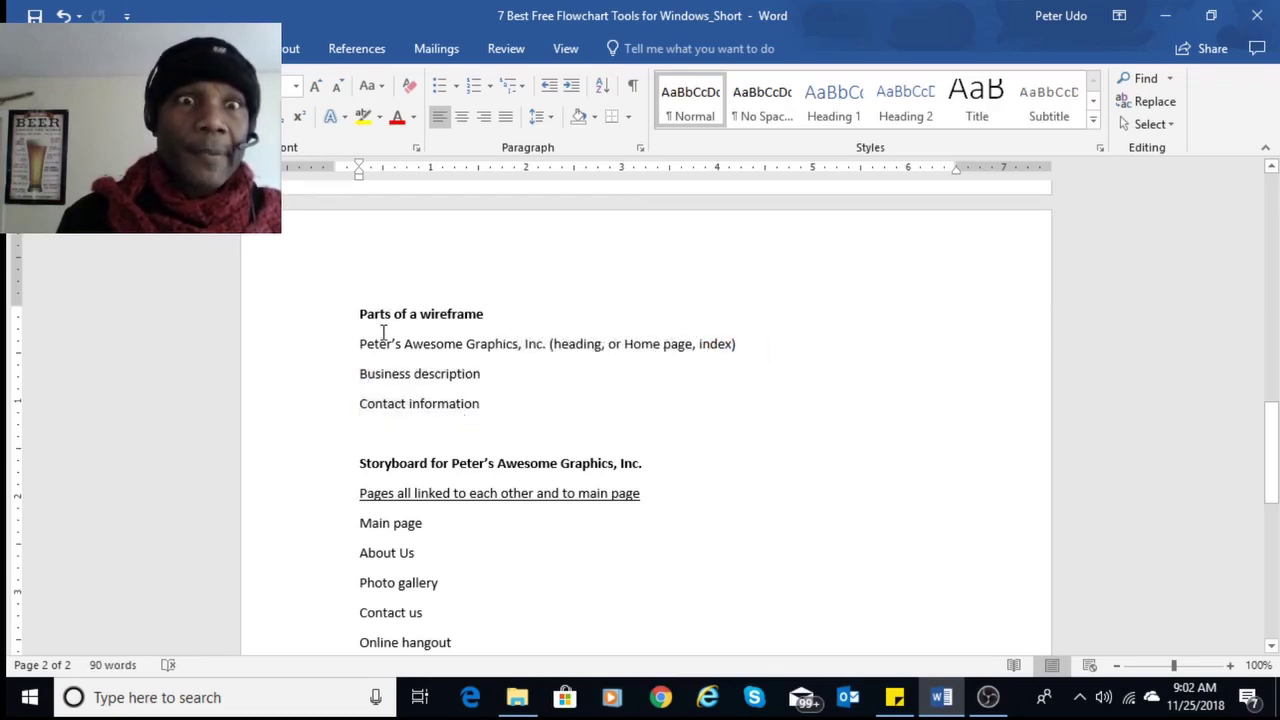
click(361, 315)
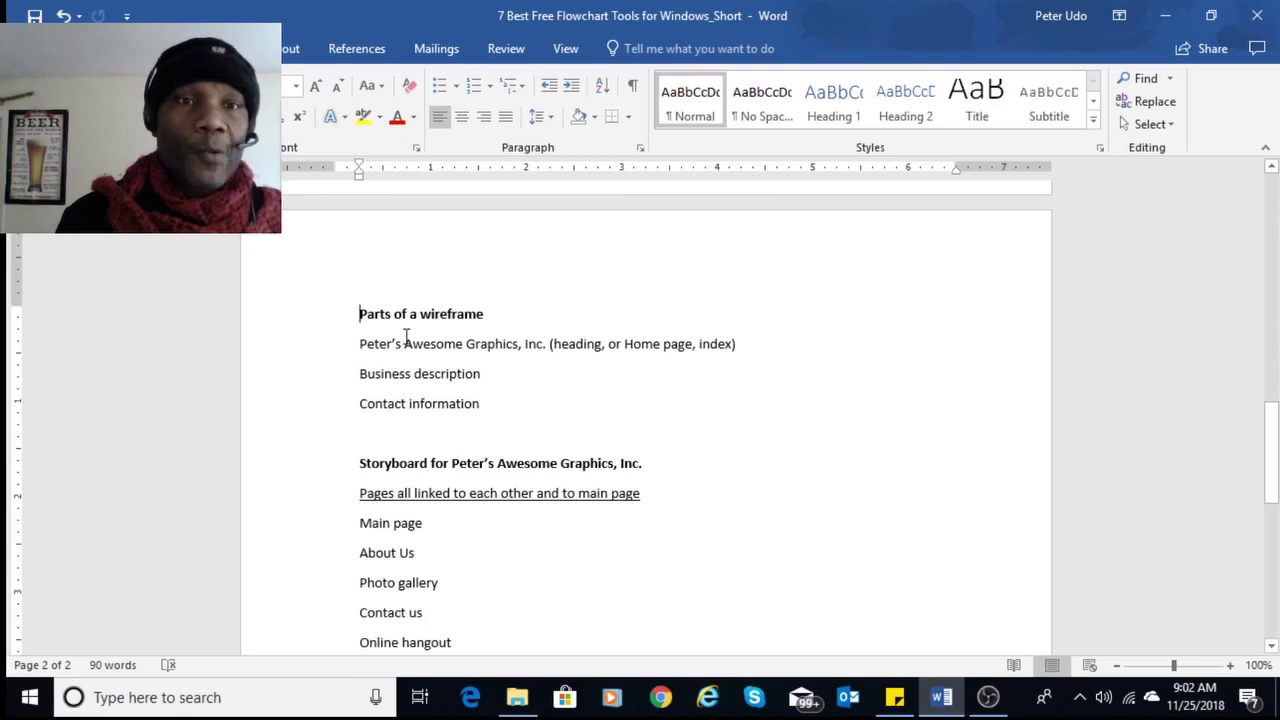
drag(406, 341, 457, 403)
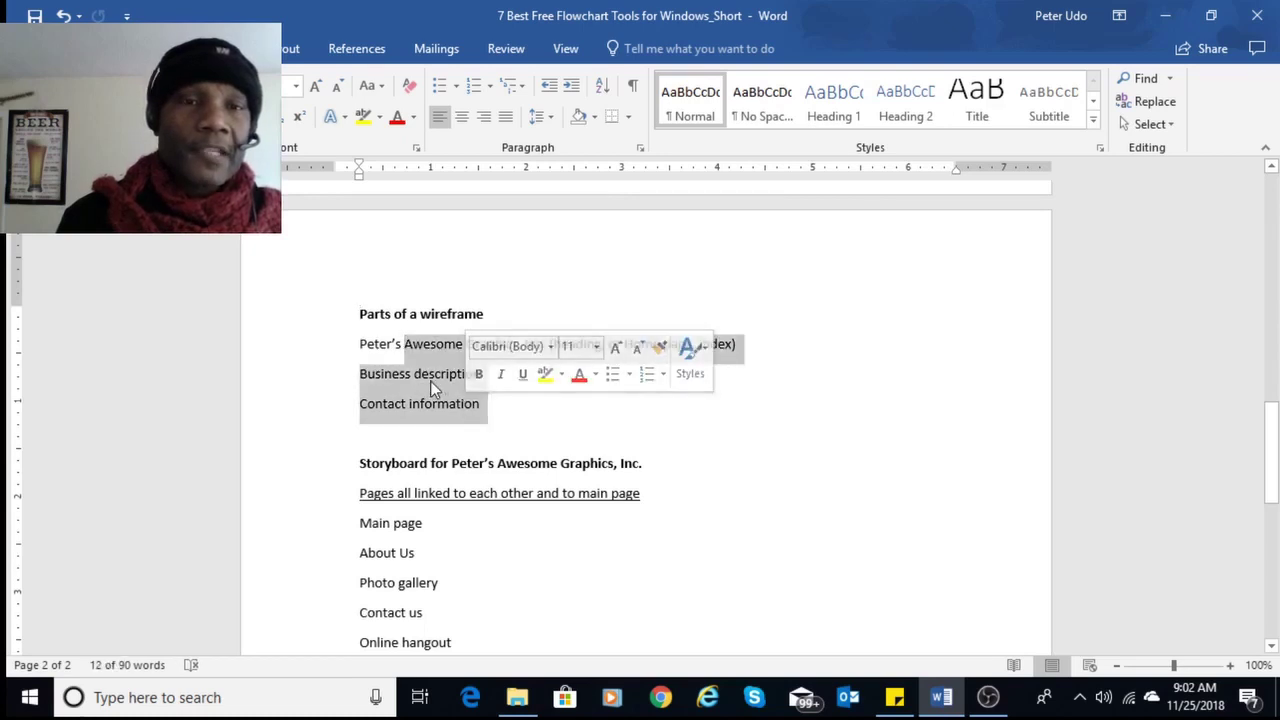
click(431, 382)
Examine the storyboard section's linked pages, highlighting the main page and the entries from About Us to Online hangout.
scroll(450, 372, down, 1)
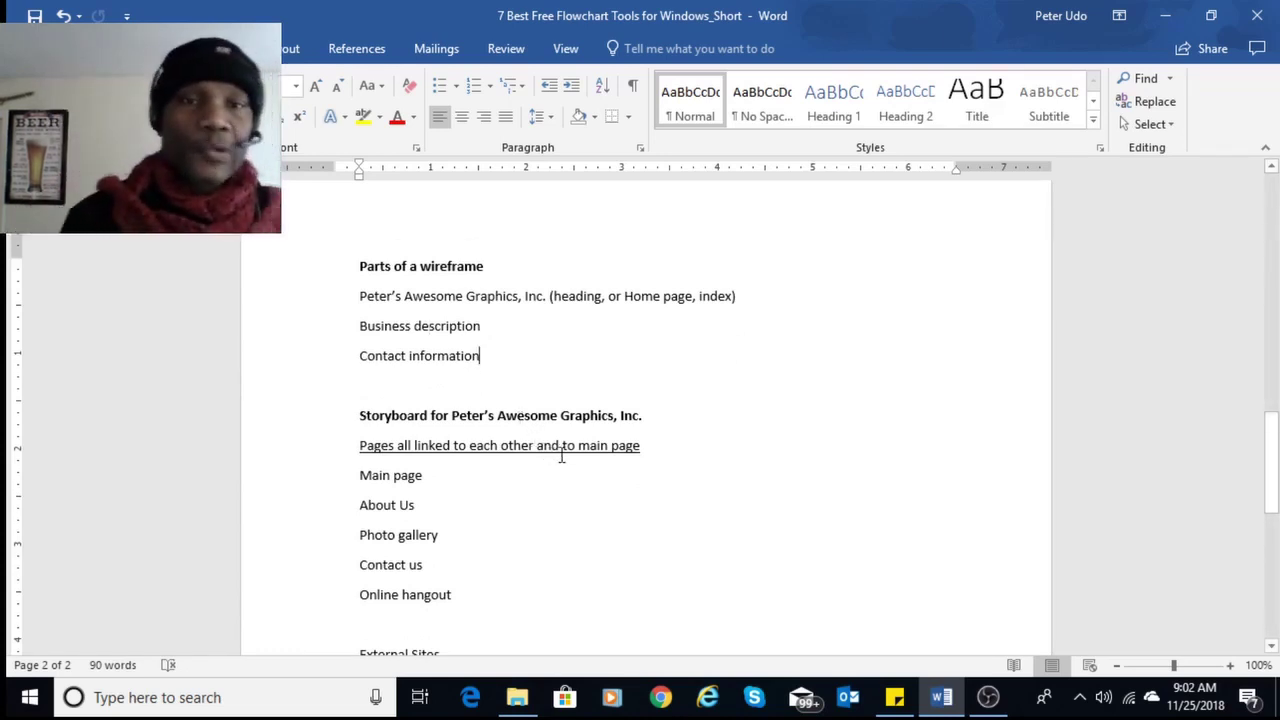
scroll(562, 456, down, 1)
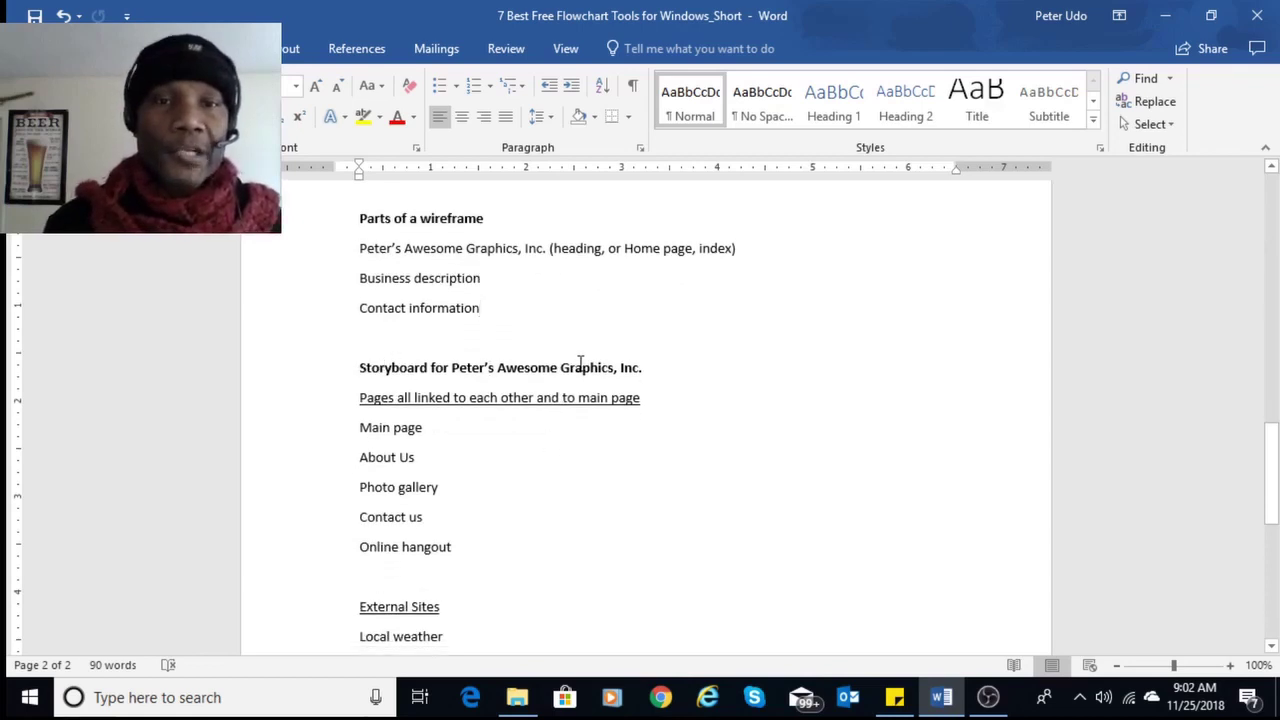
click(632, 367)
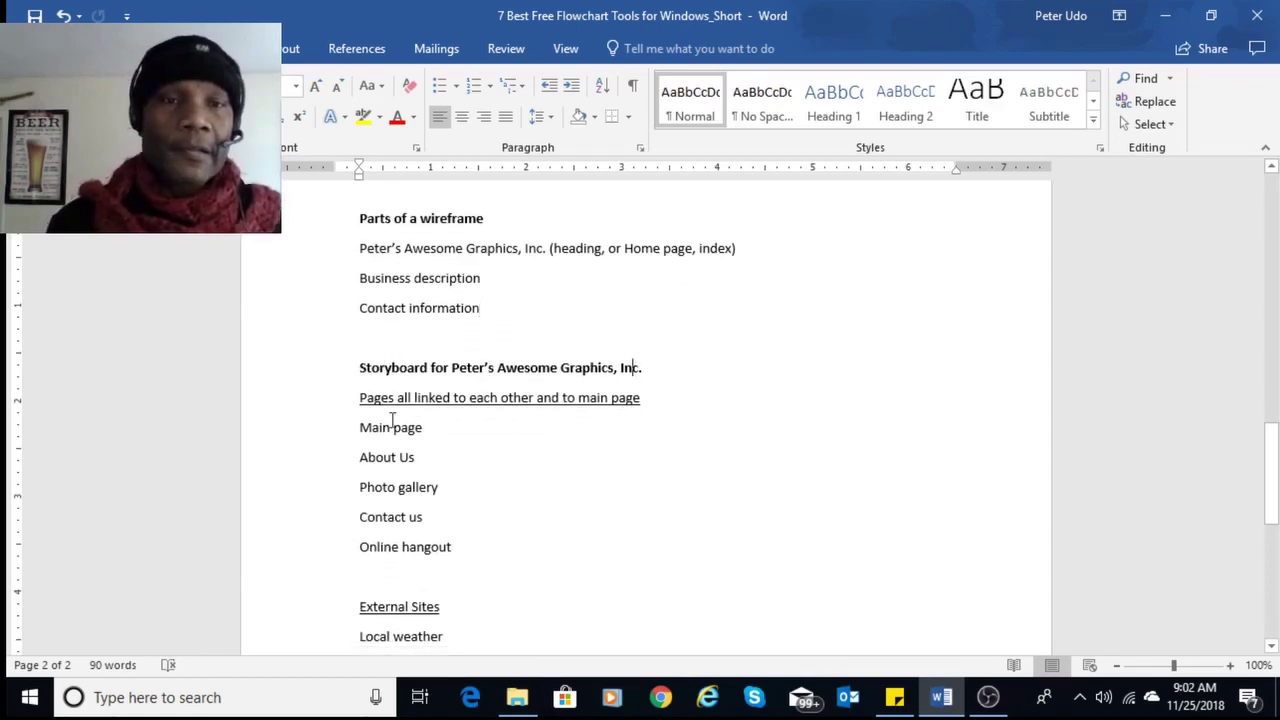
scroll(477, 437, down, 1)
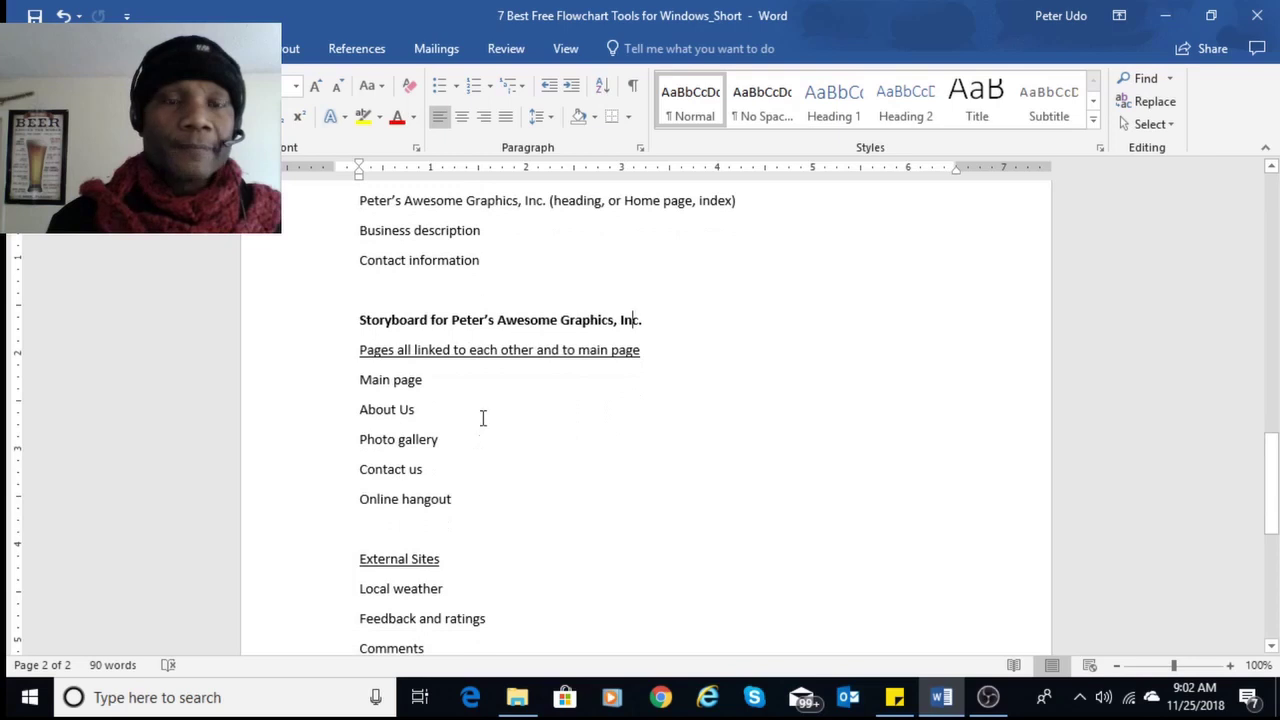
scroll(480, 400, down, 1)
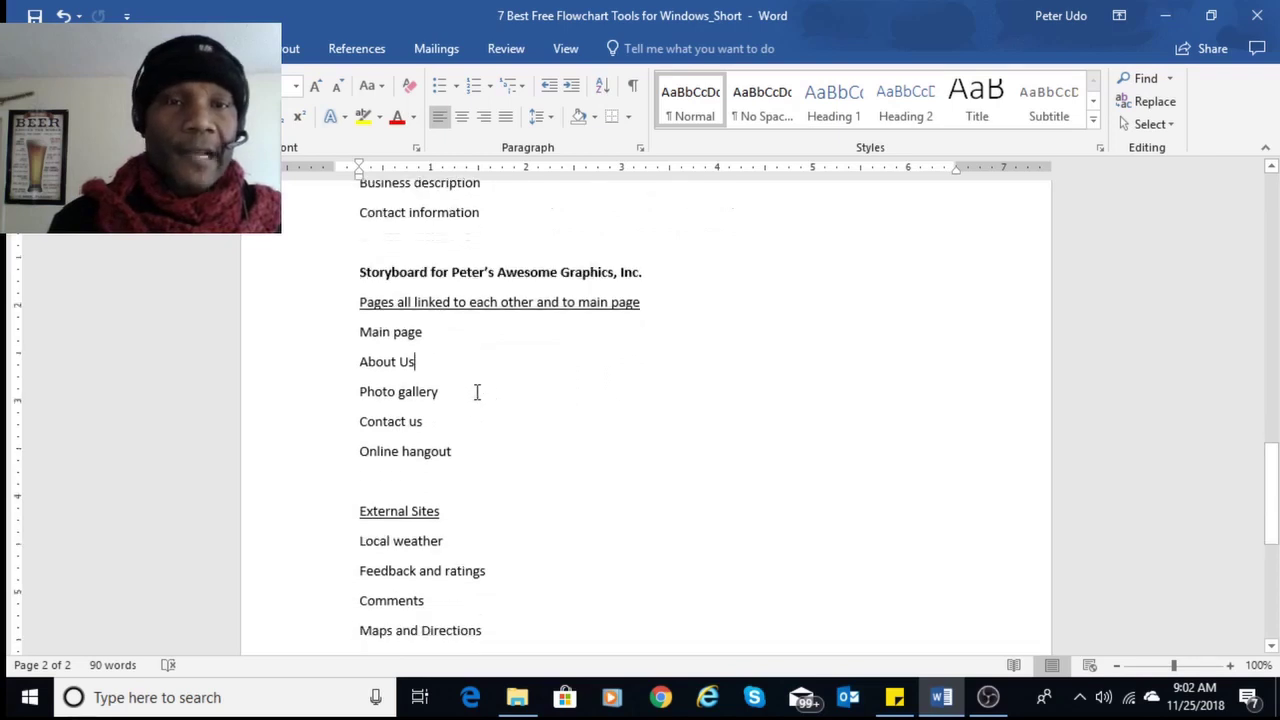
click(380, 305)
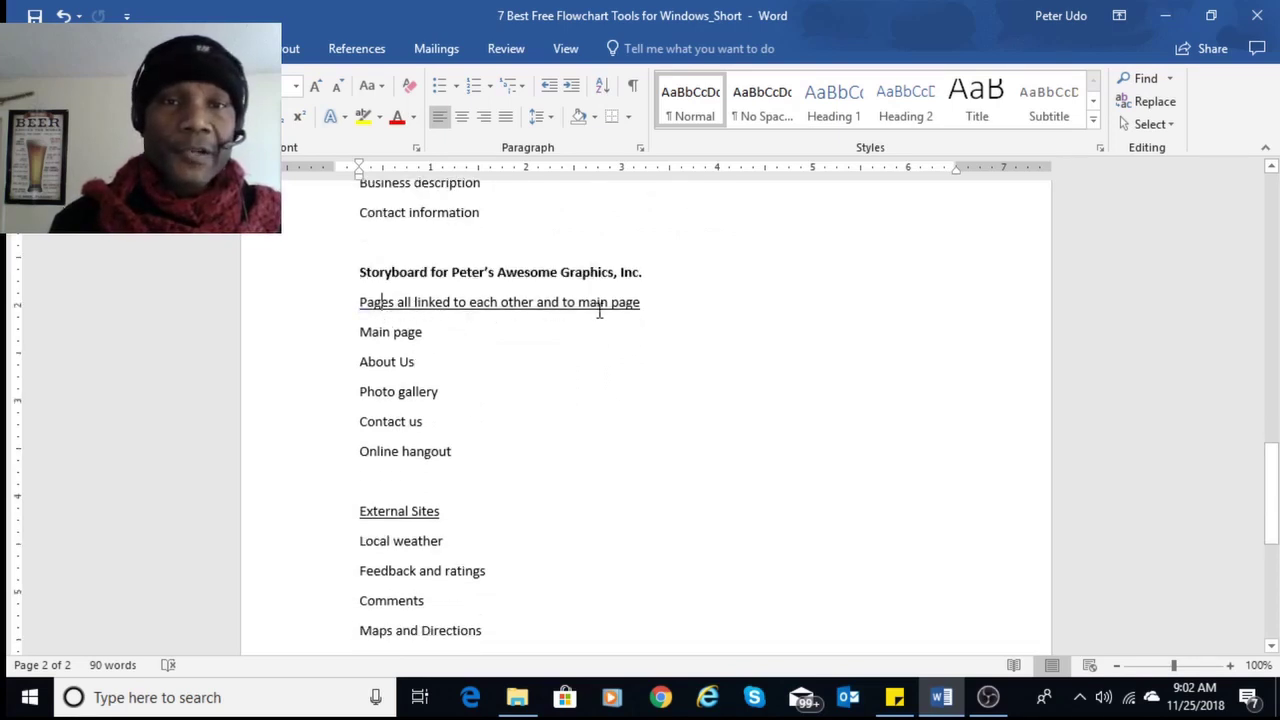
drag(361, 332, 455, 452)
click(393, 333)
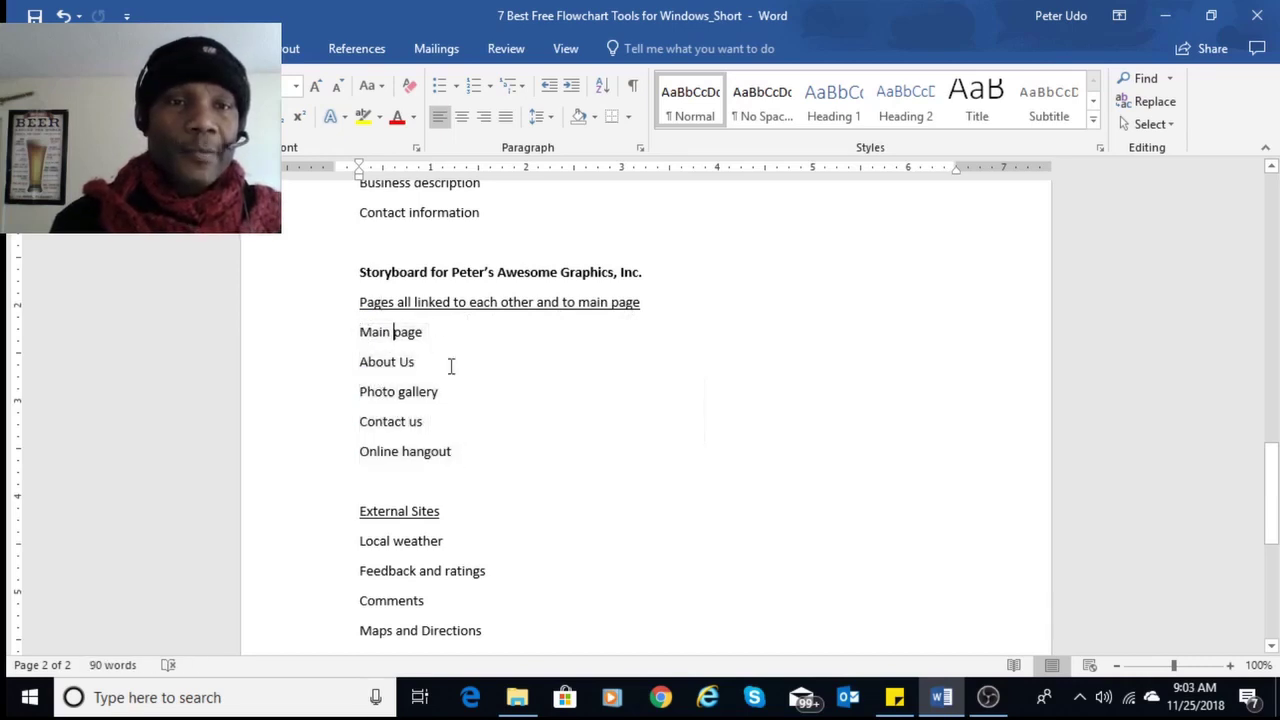
drag(364, 363, 449, 445)
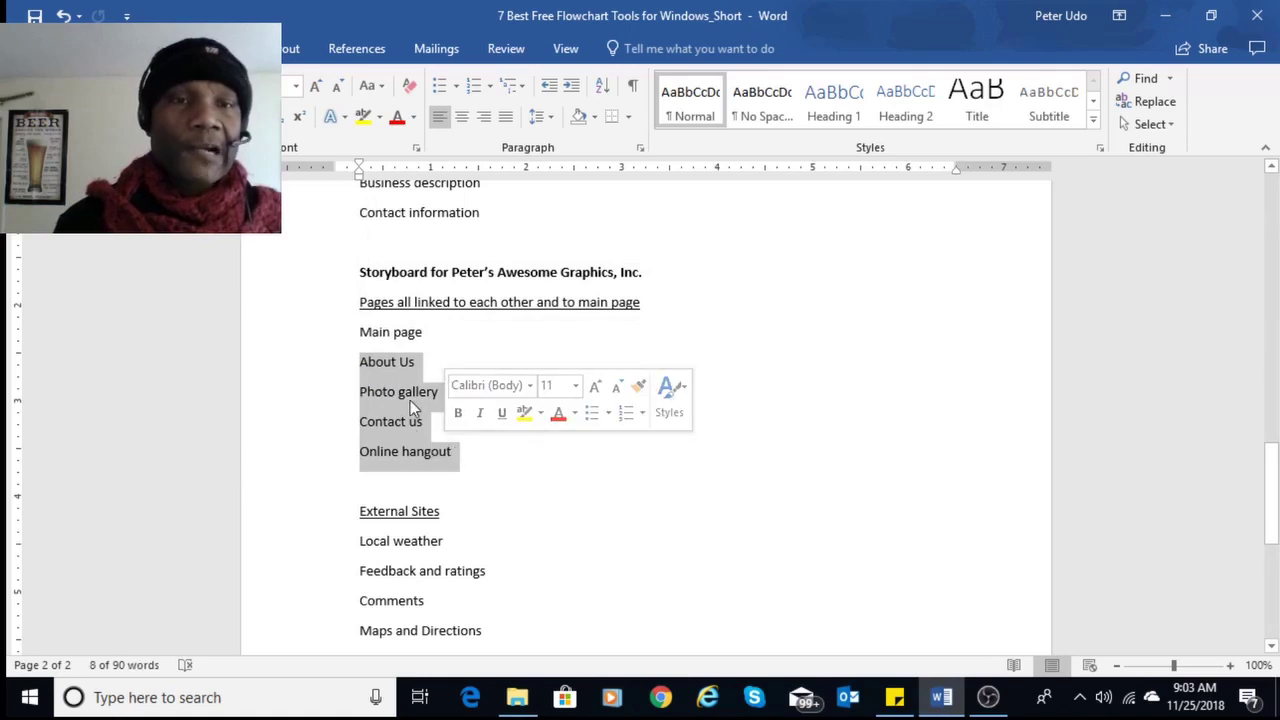
click(409, 333)
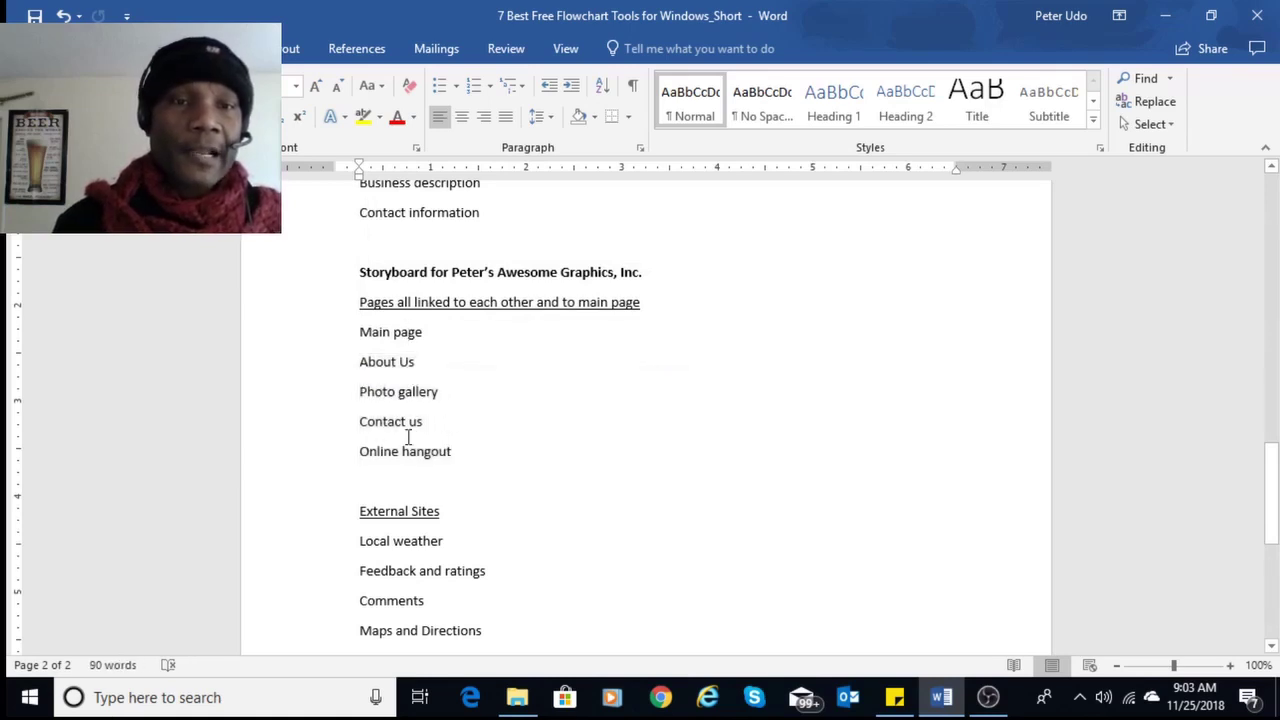
Replace "each other" with "one another" in the underlined line about linked pages below the storyboard heading.
click(470, 301)
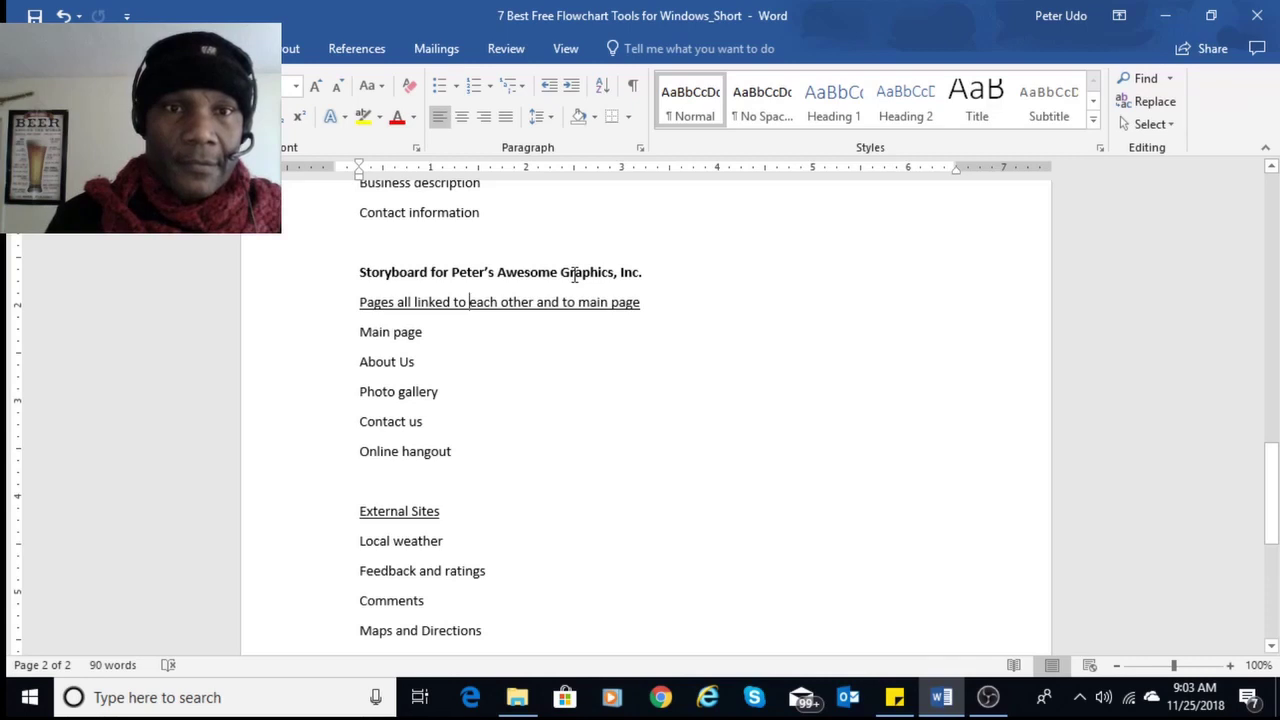
text(one anoth)
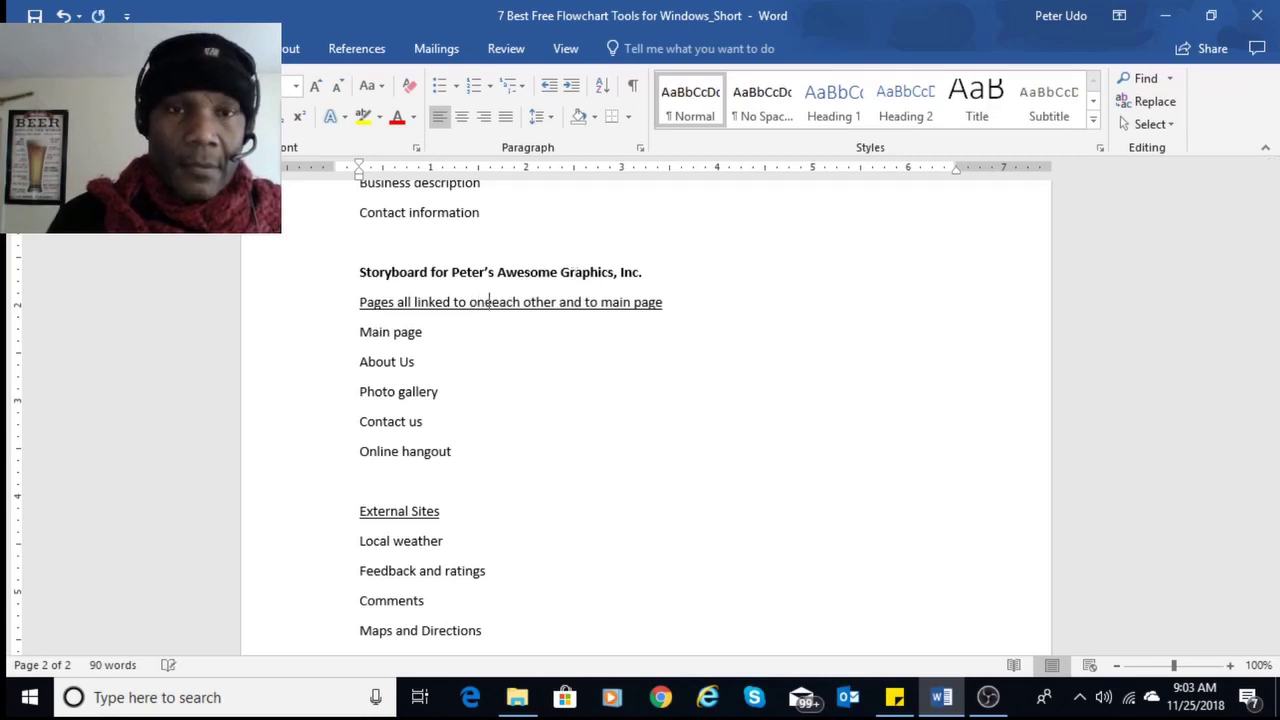
text(er)
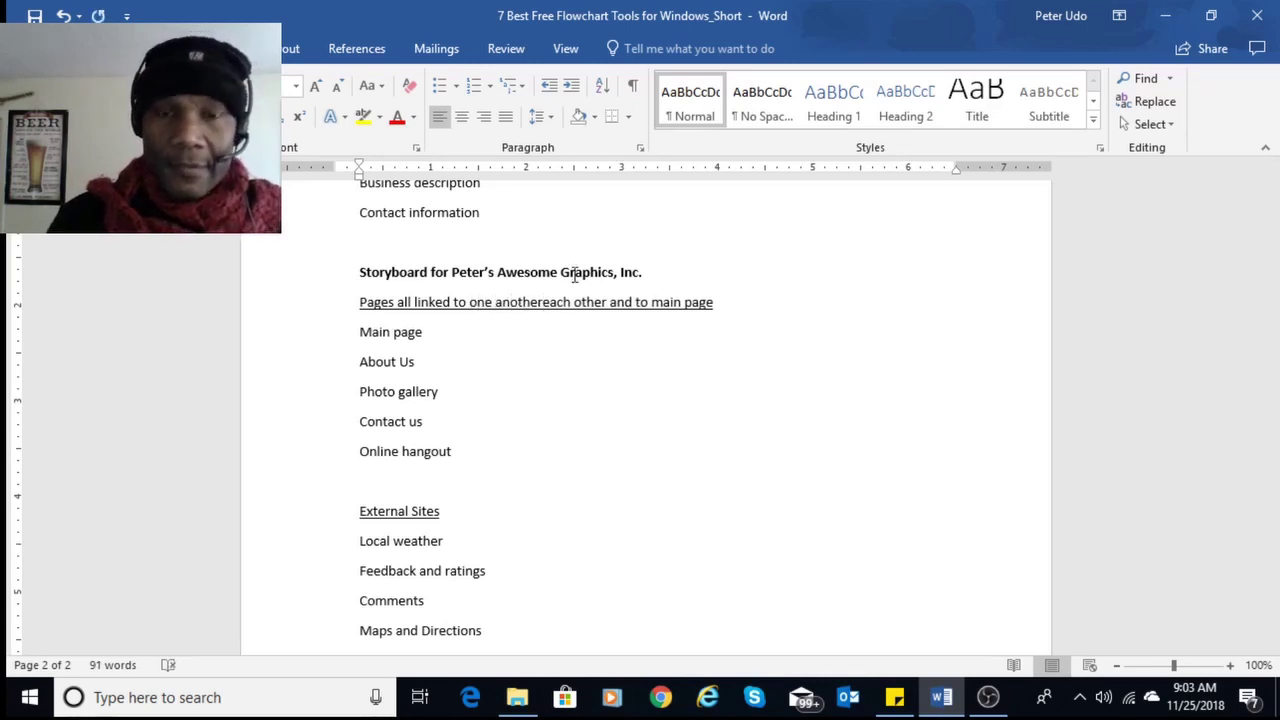
key(Delete)
key(Delete)
key(Delete)
key(Delete)
key(Delete)
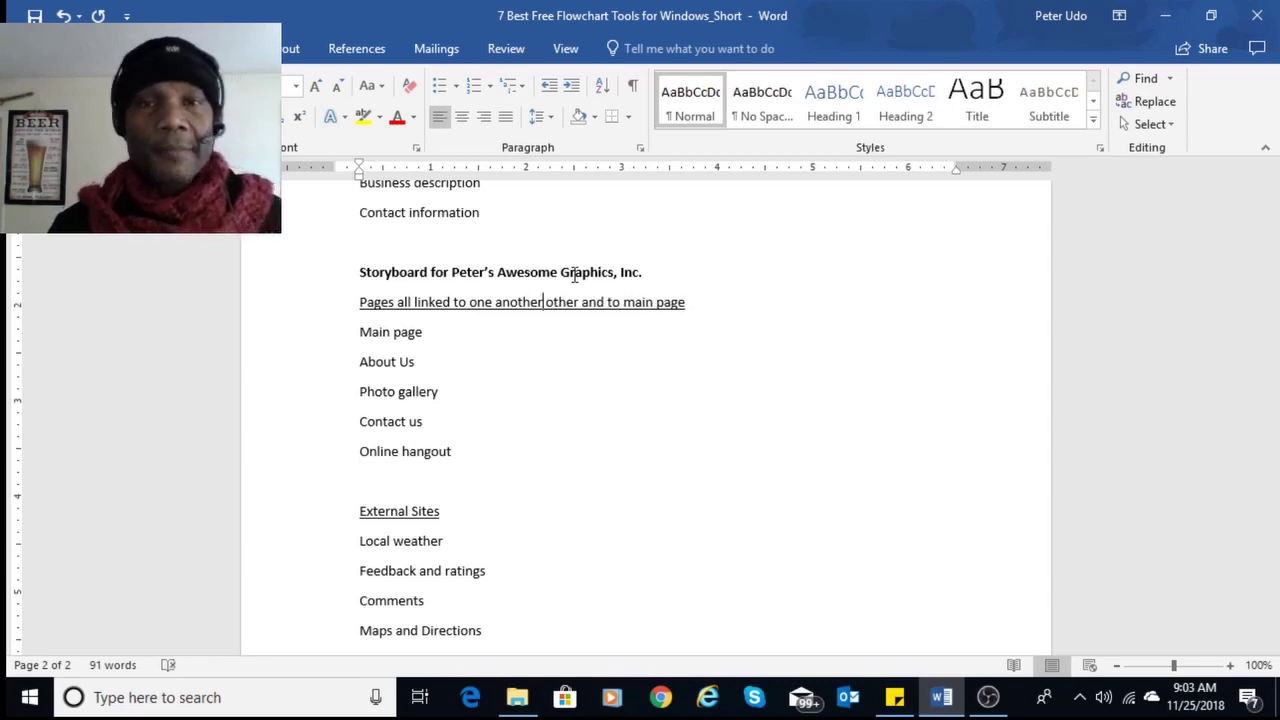
key(Delete)
key(Delete)
key(Delete)
key(Delete)
key(Delete)
key(Delete)
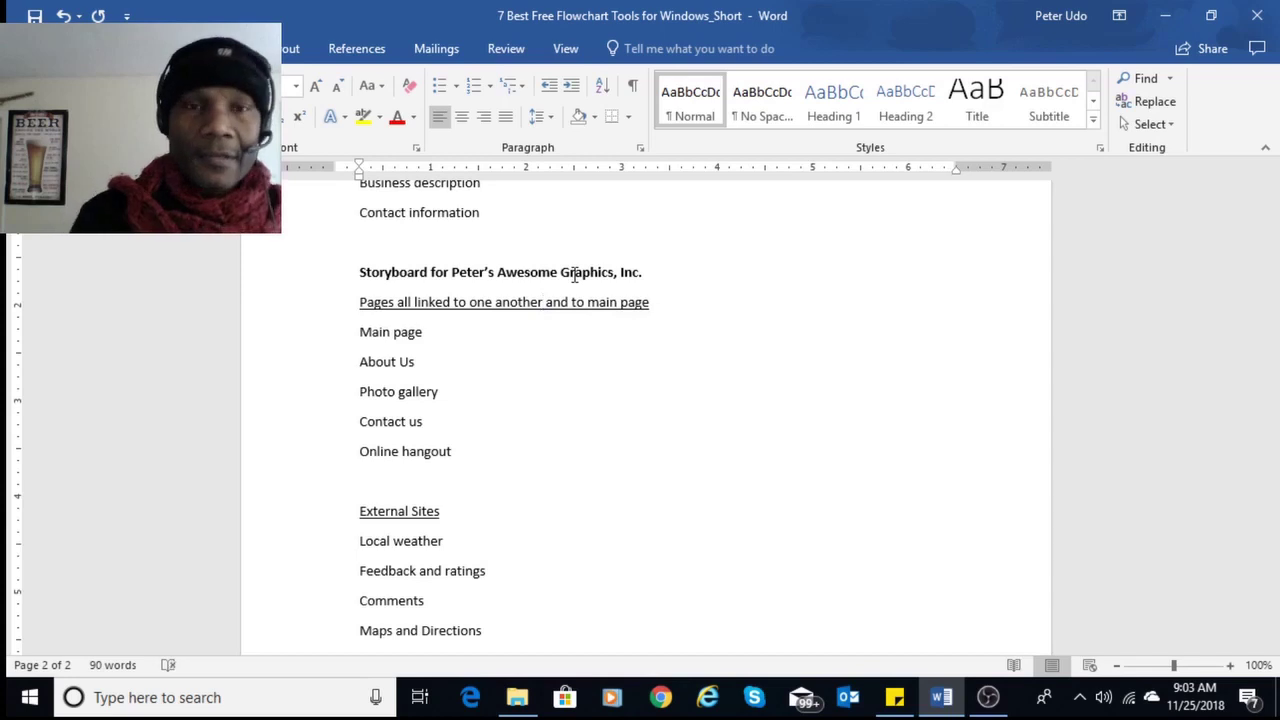
Examine the External Sites list, from Local weather to Operations Calendar, highlighting its heading.
click(516, 390)
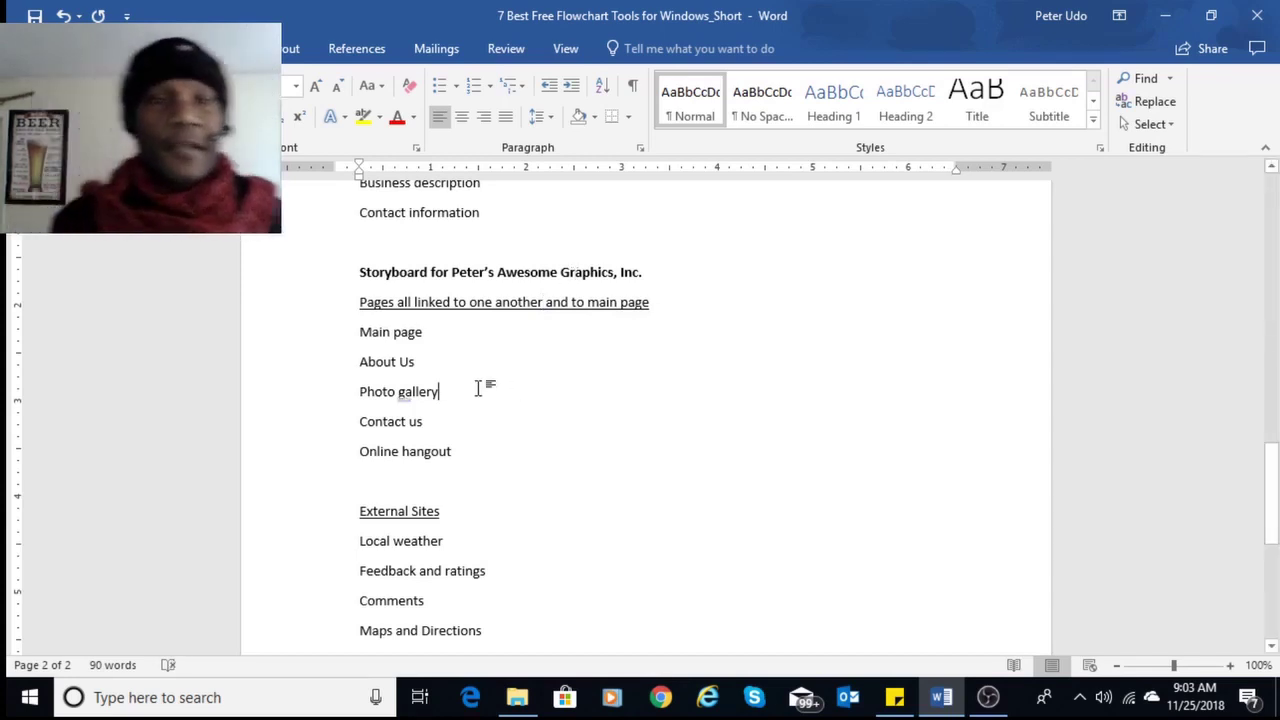
scroll(445, 430, down, 3)
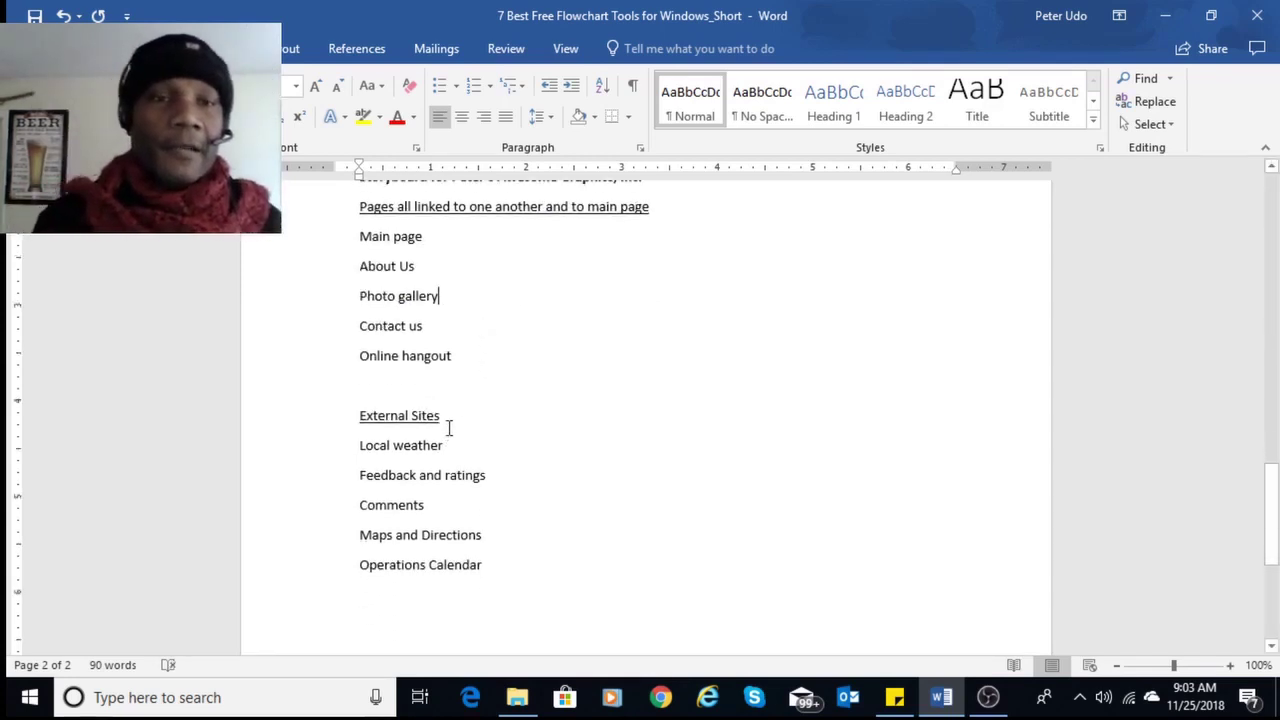
scroll(442, 415, down, 1)
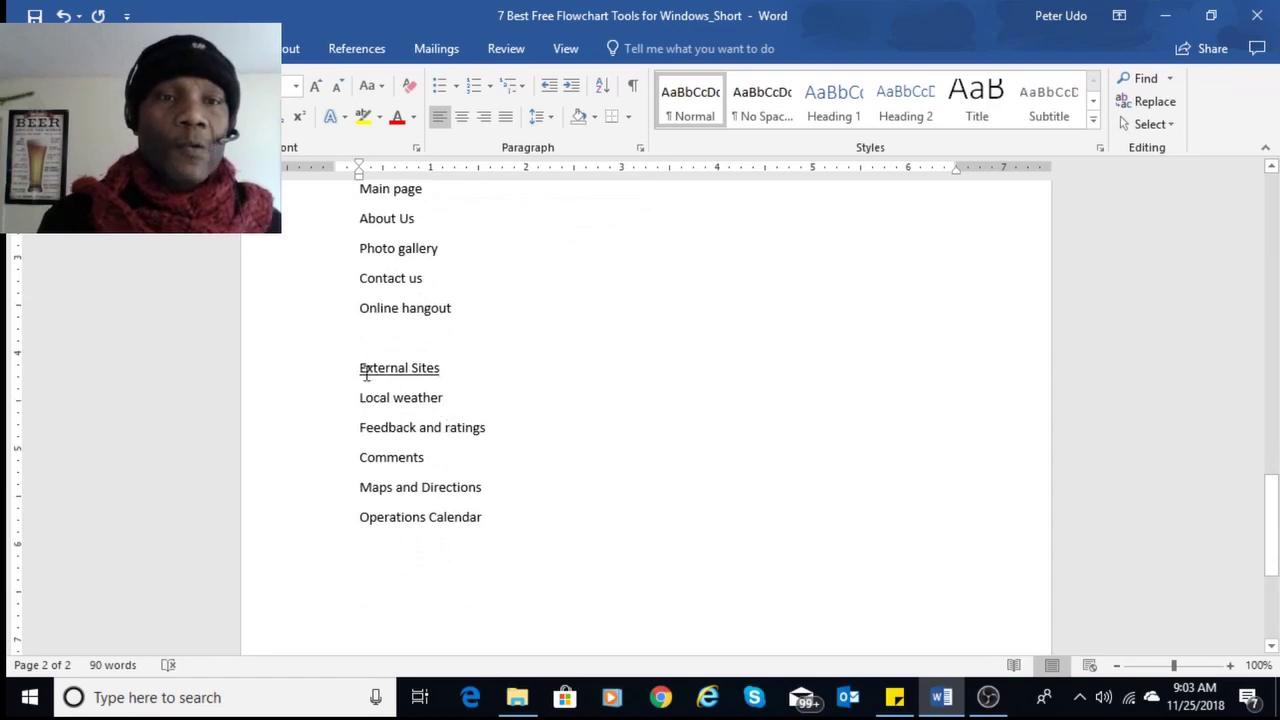
drag(366, 373, 458, 357)
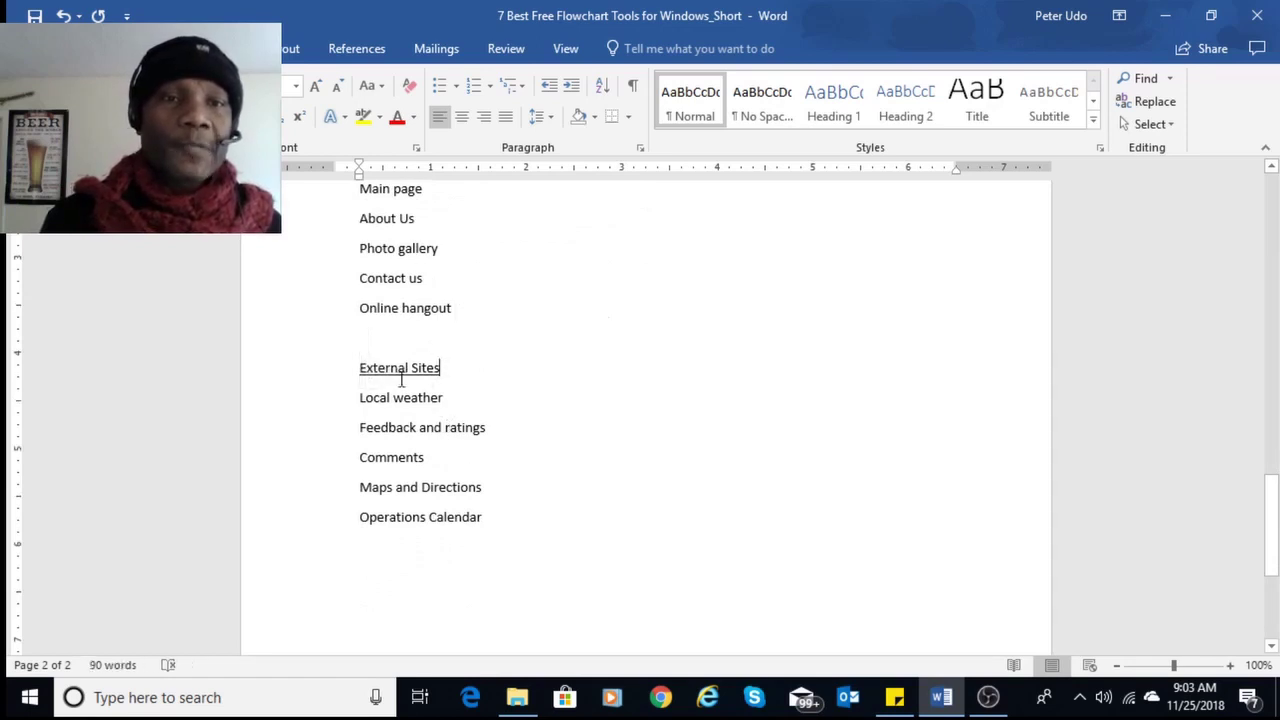
drag(360, 368, 451, 366)
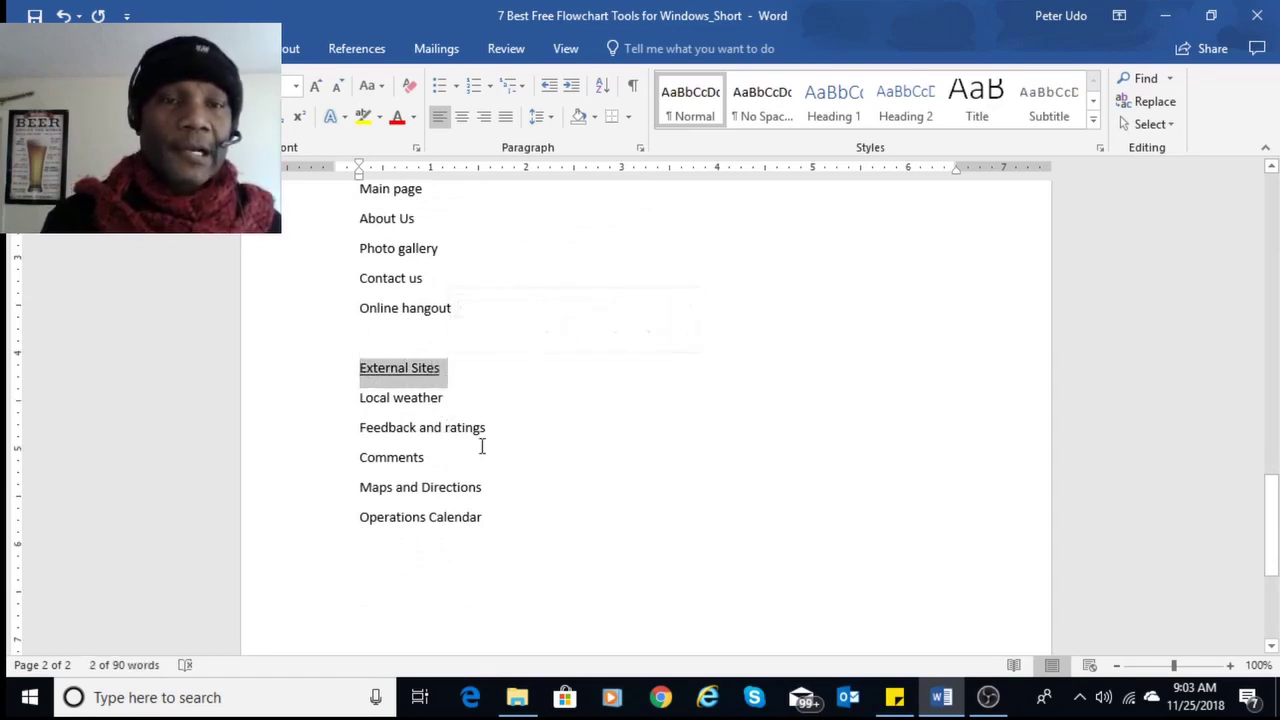
click(392, 414)
scroll(500, 463, down, 2)
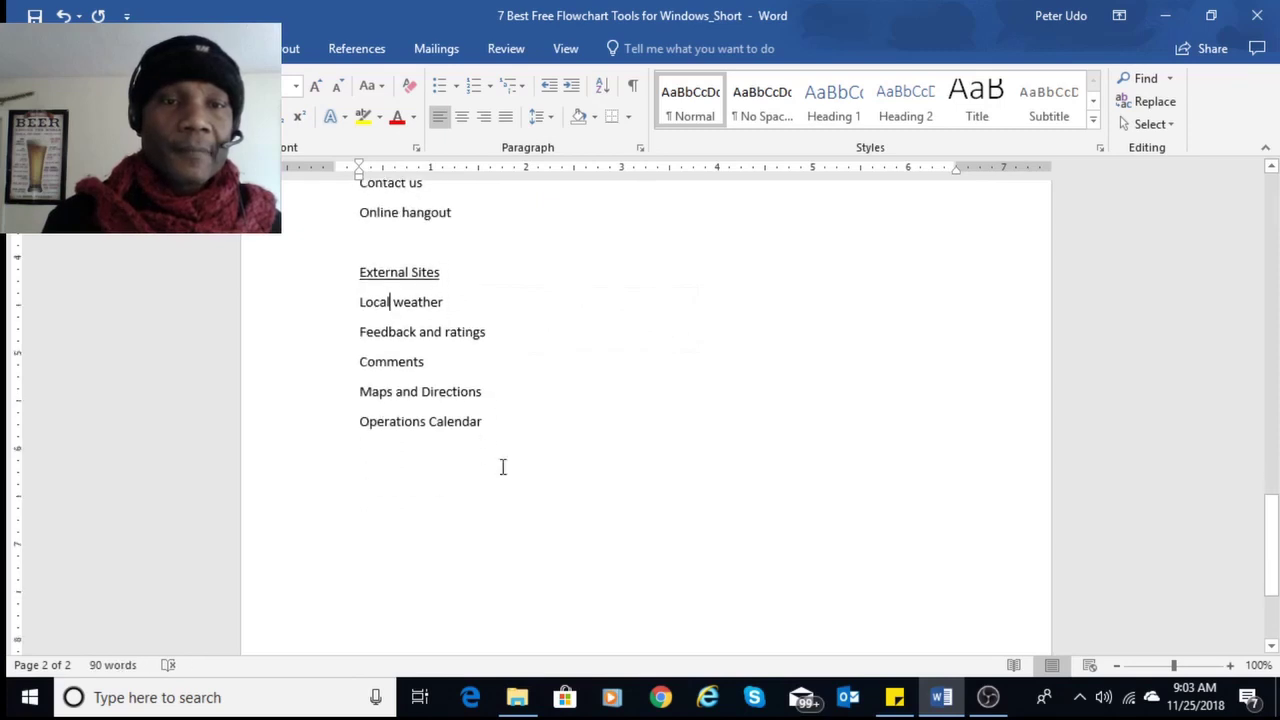
scroll(487, 453, up, 1)
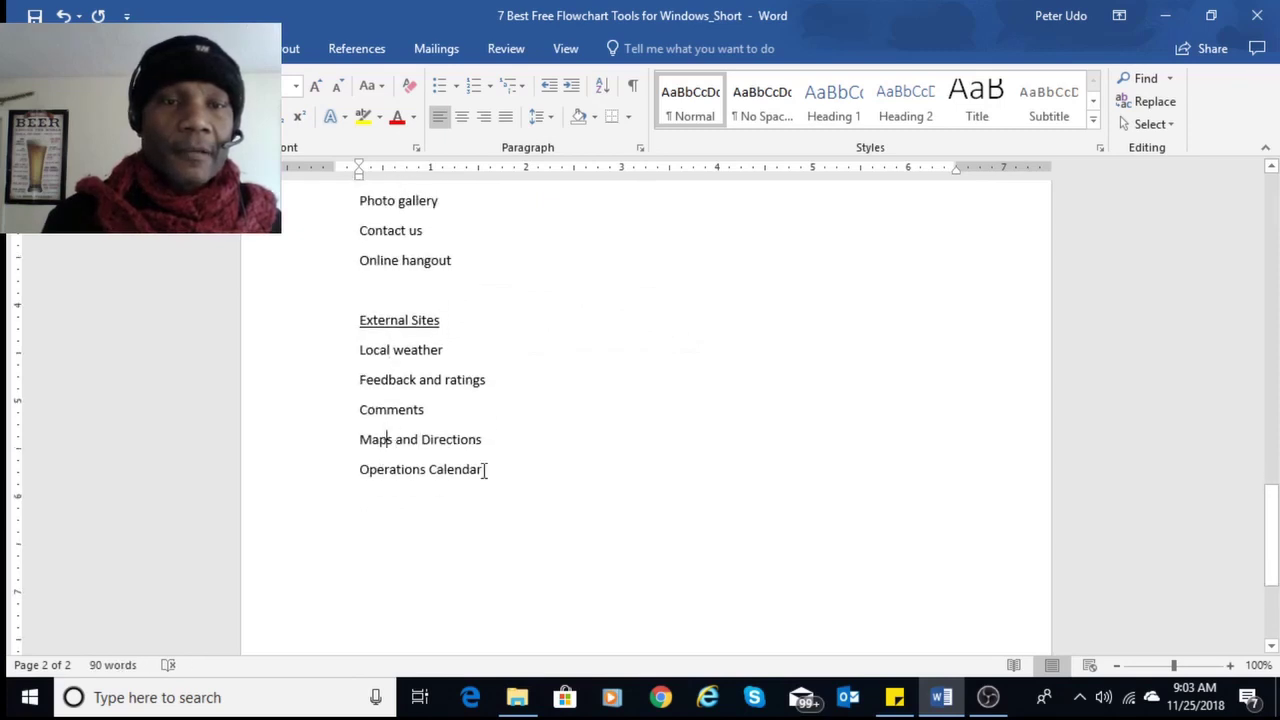
scroll(549, 480, up, 7)
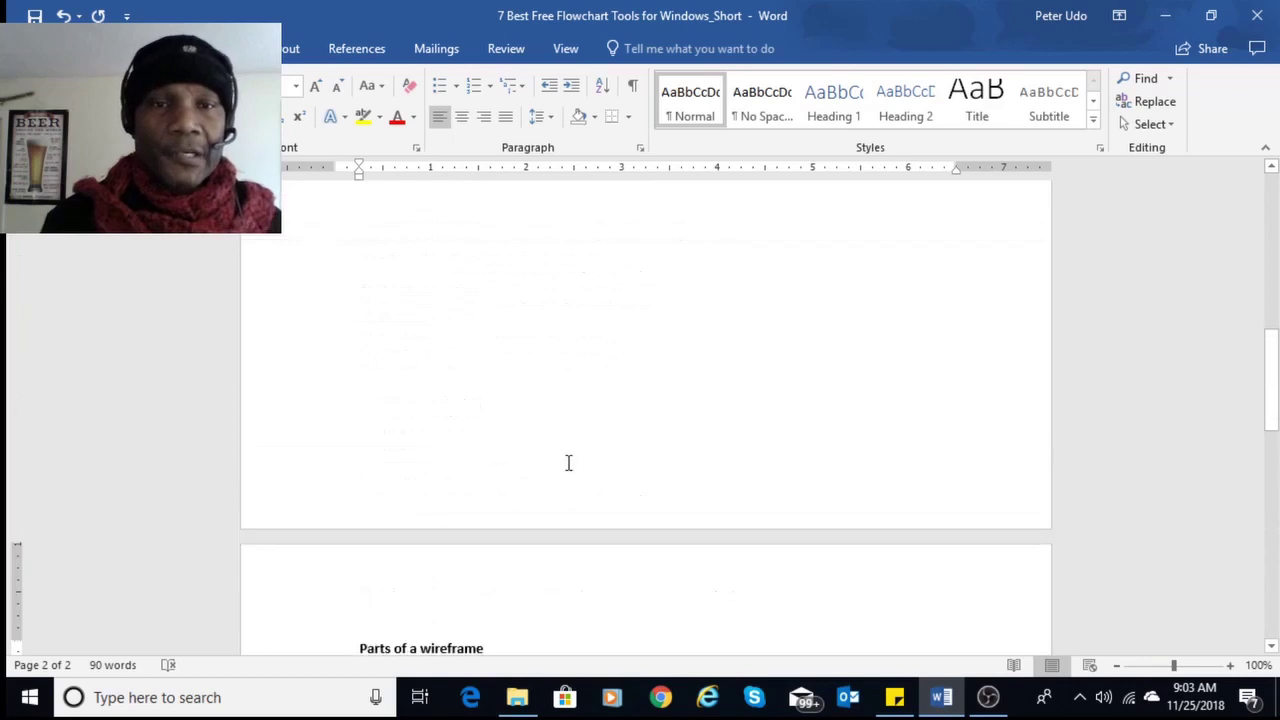
scroll(569, 462, down, 2)
scroll(575, 460, down, 5)
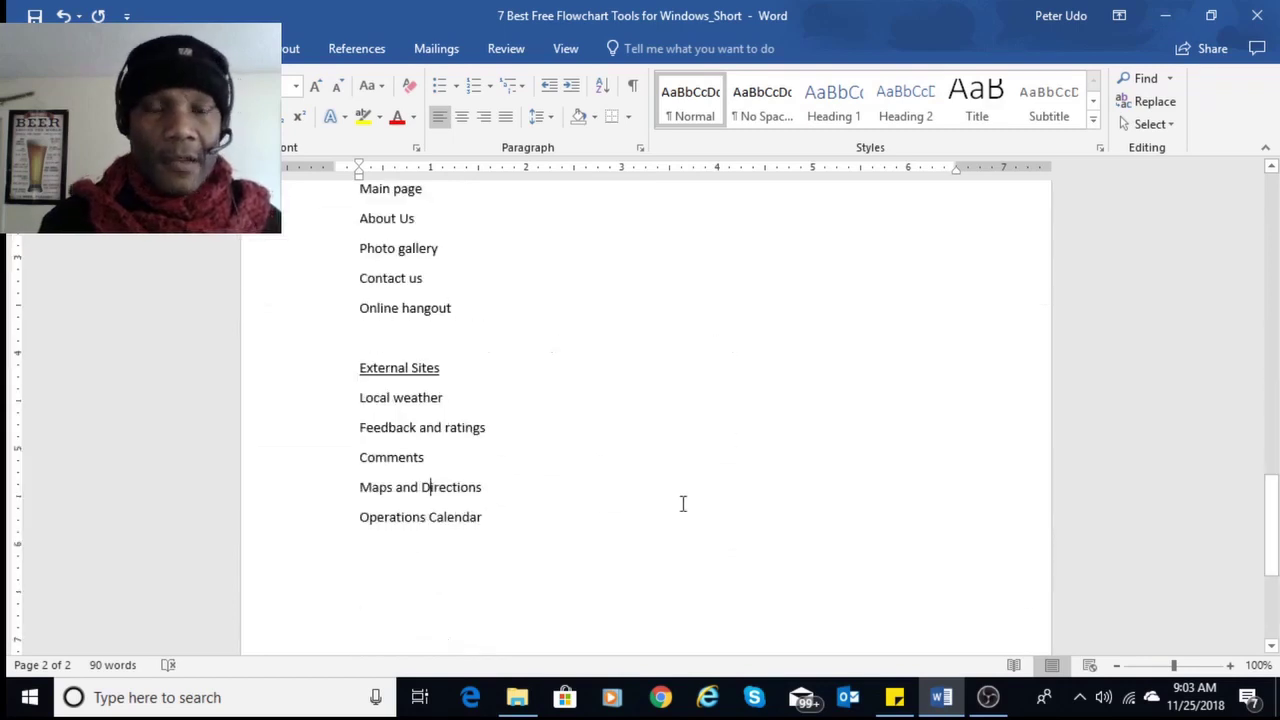
scroll(683, 503, down, 2)
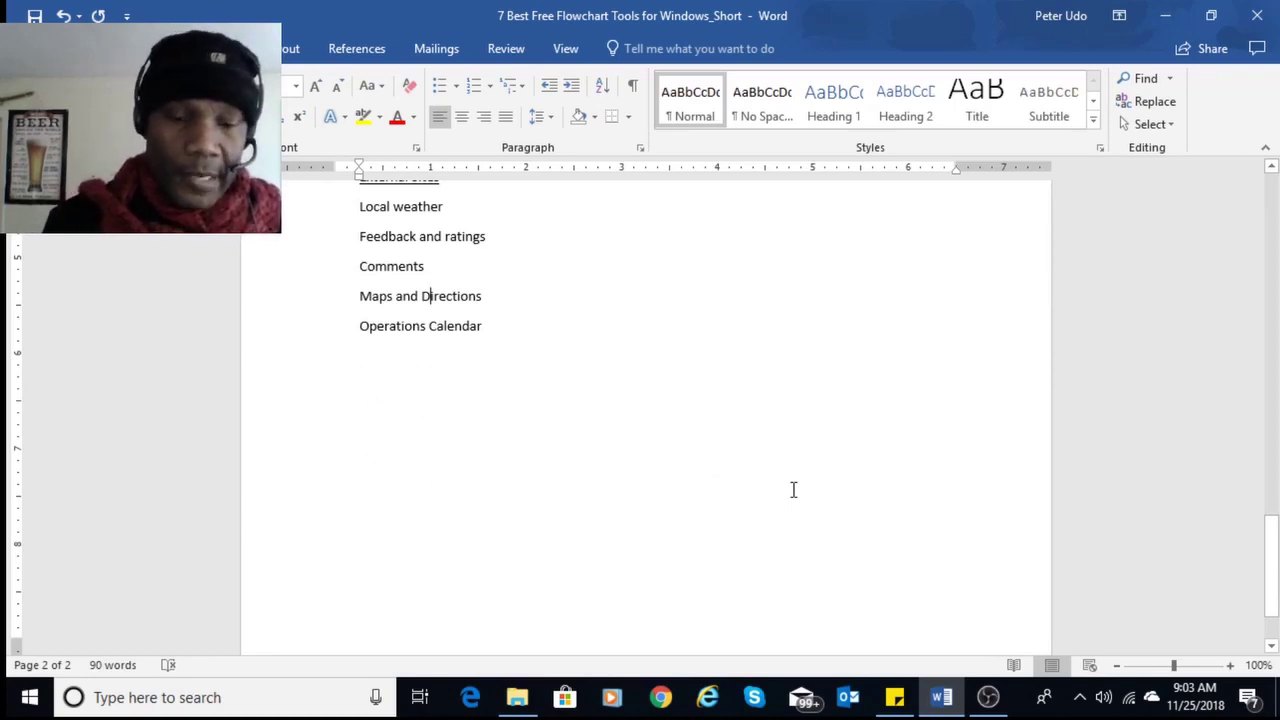
Create a new blank document alongside the flowchart tools document.
key(ctrl+n)
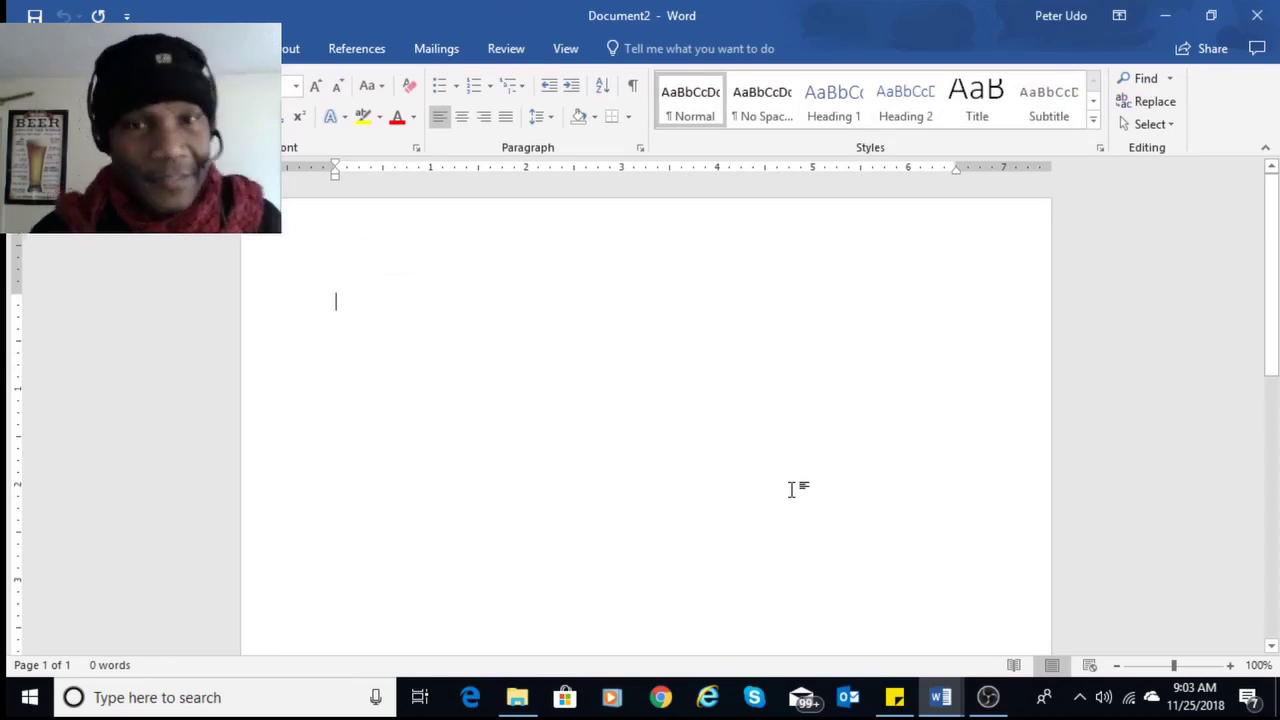
click(1257, 15)
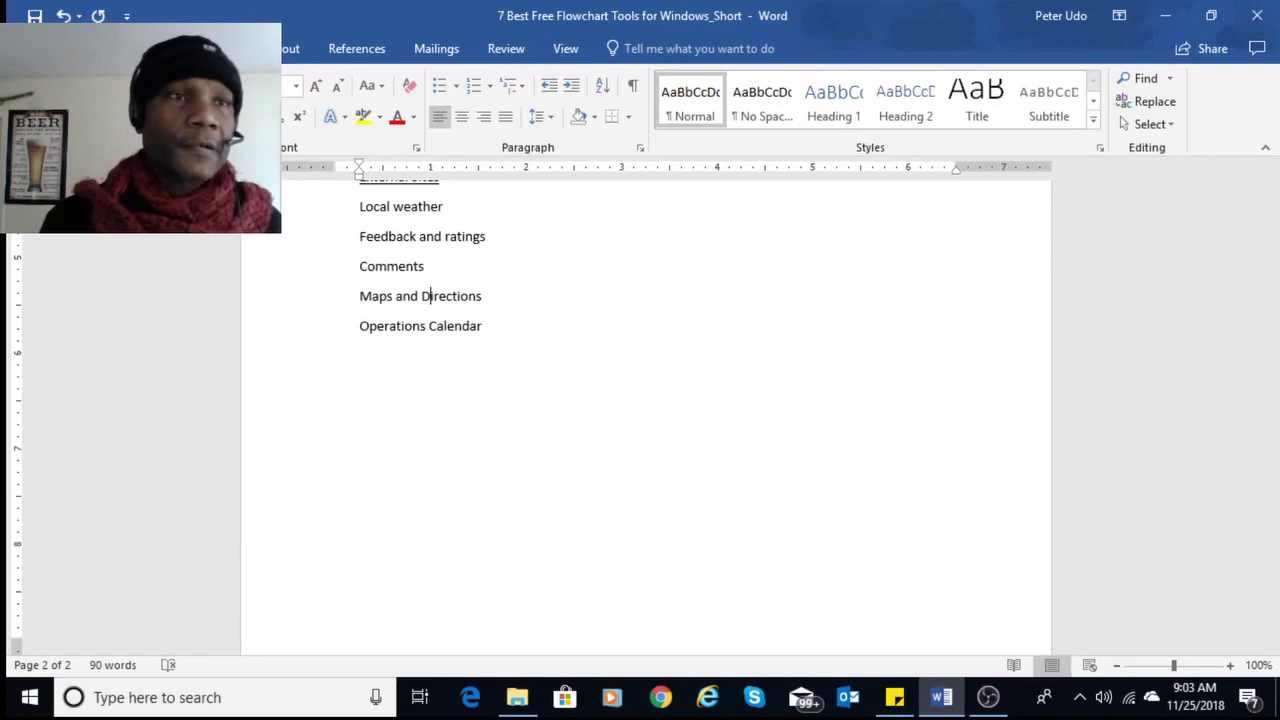
click(33, 48)
click(45, 131)
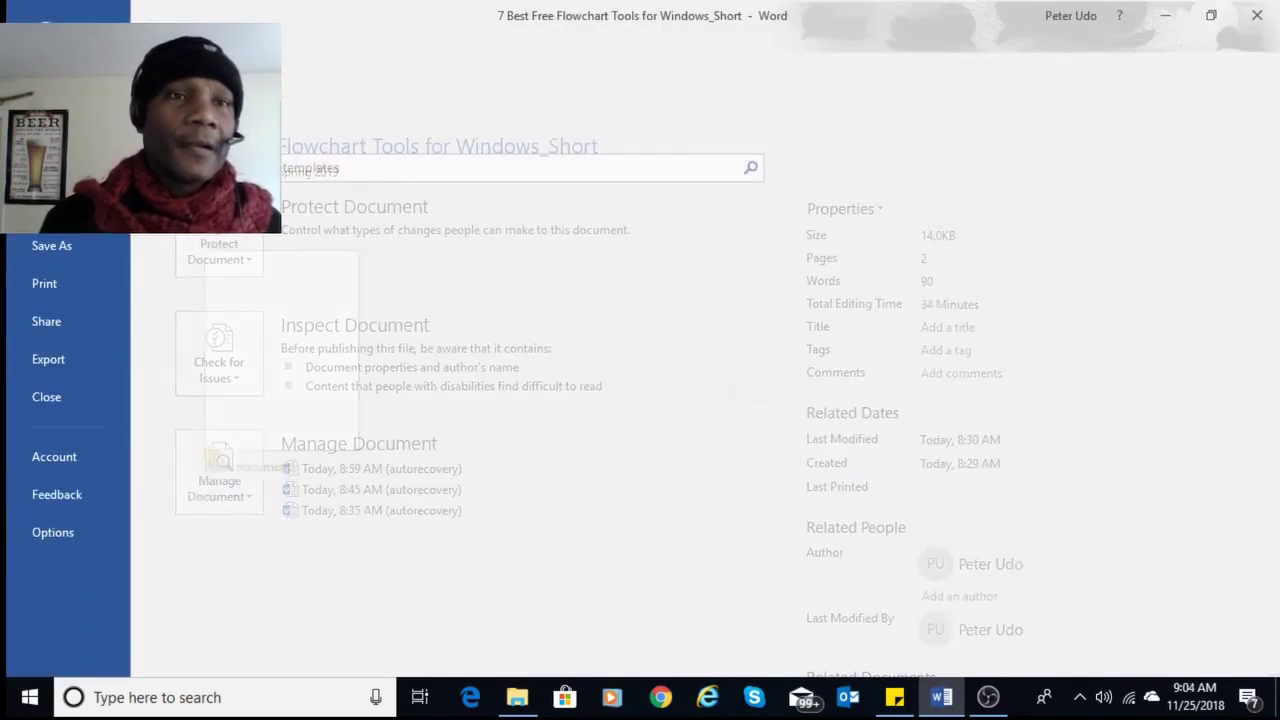
click(293, 331)
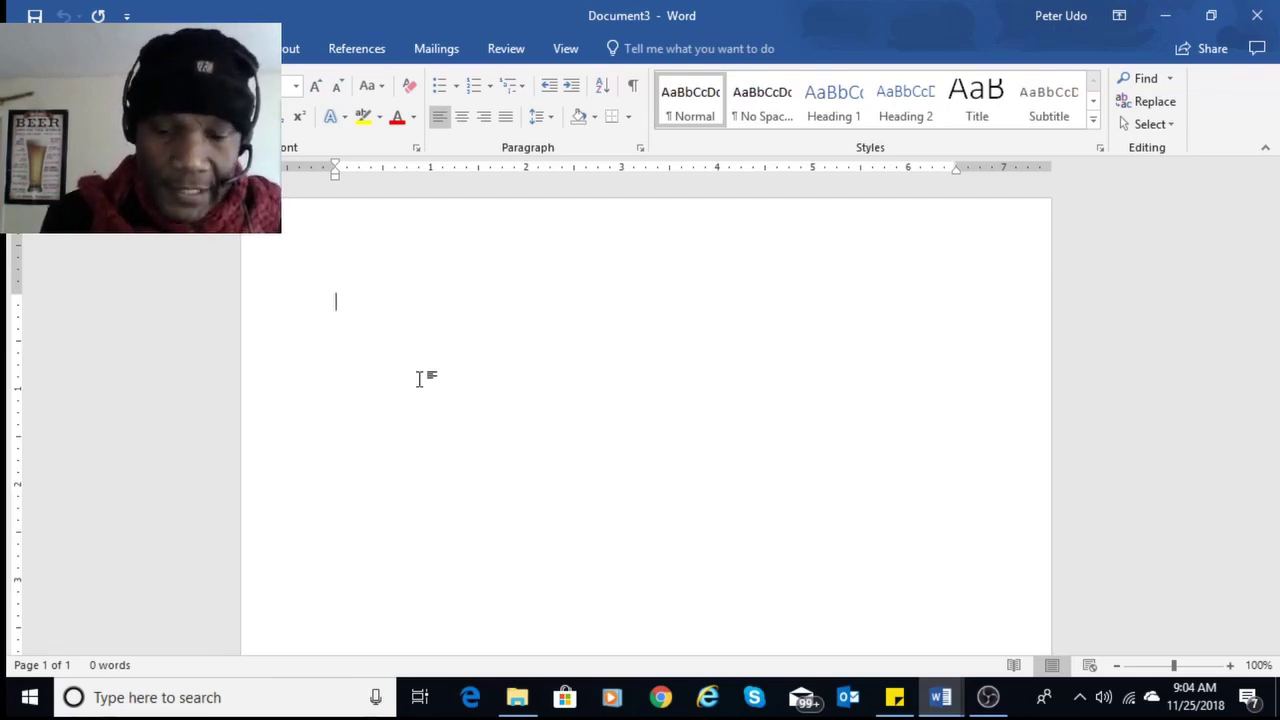
Enter the title "Wireframe and Storyboard for Peter's Awesome Graphics, Inc." in the blank document and start a new line below it.
text(Wir)
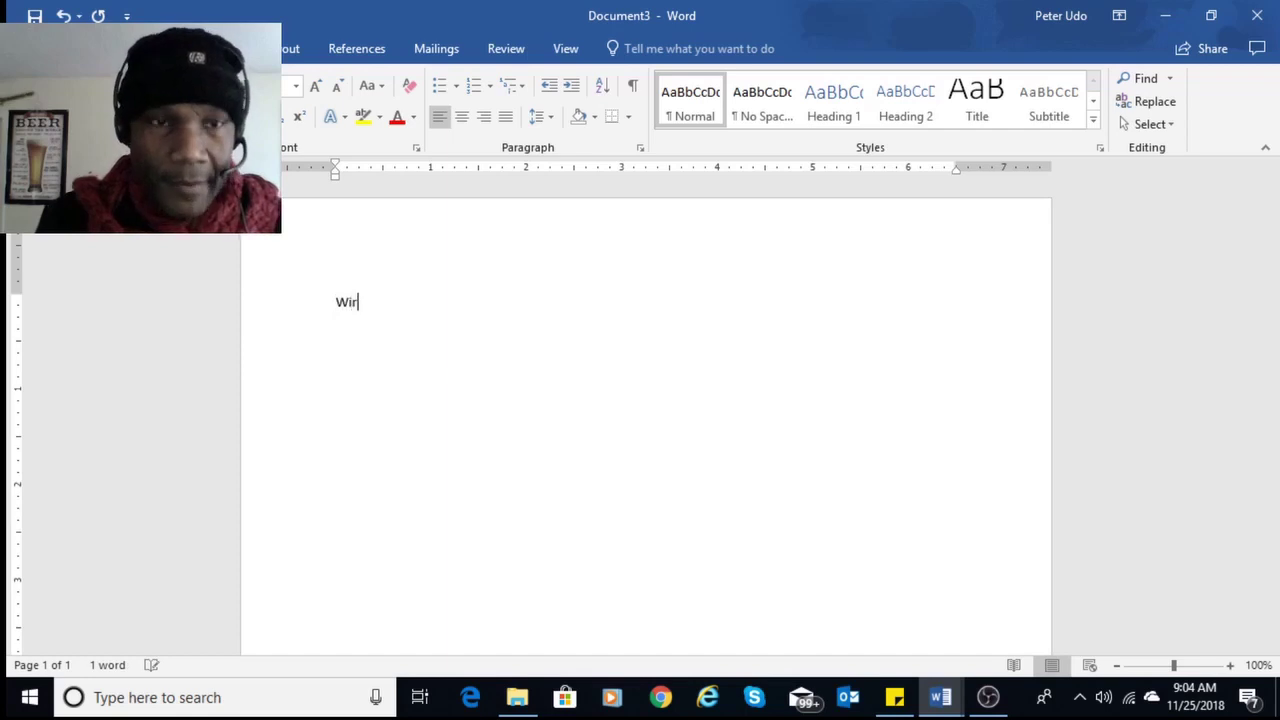
text(eframe and St)
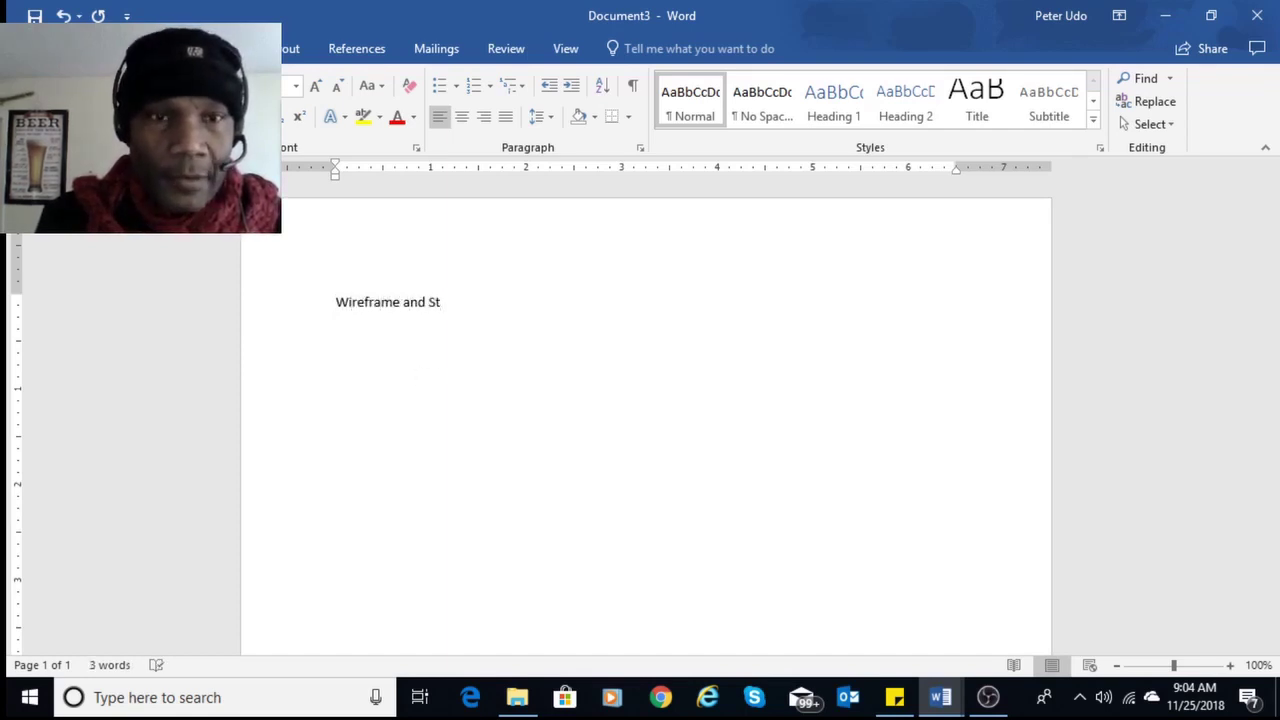
text(oryboard for )
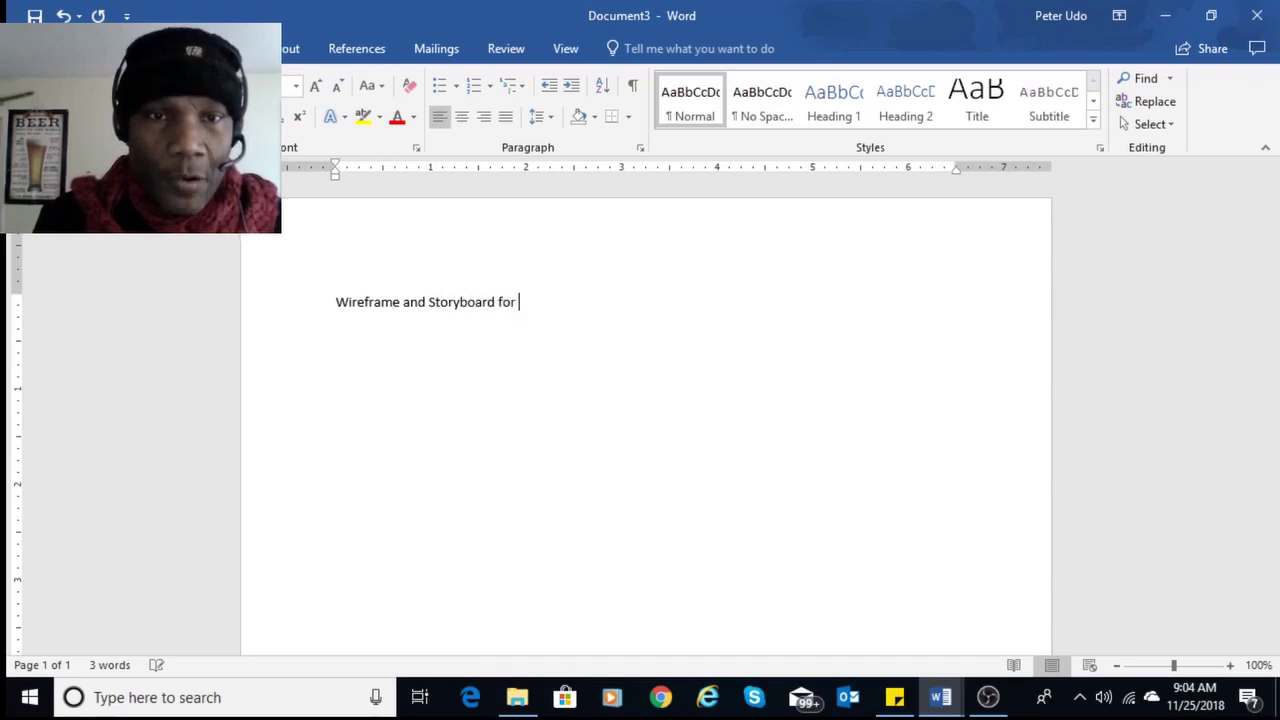
text(Pete)
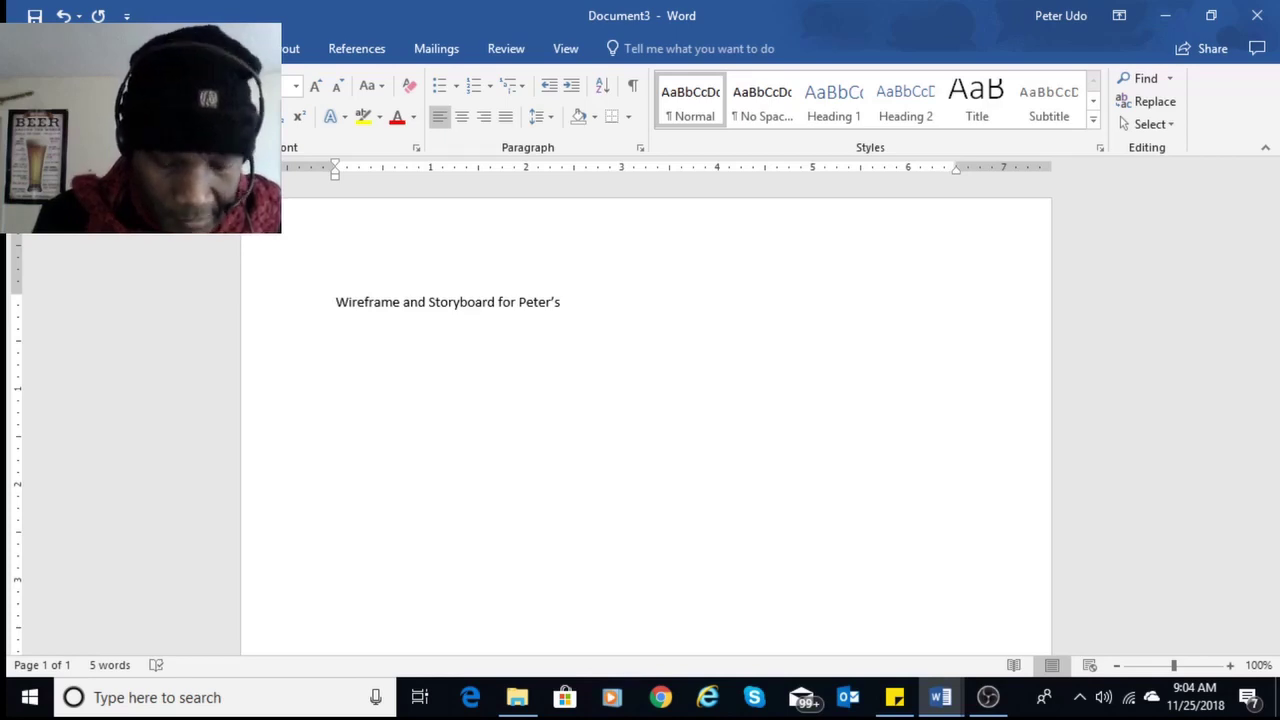
text(r's Awesonm)
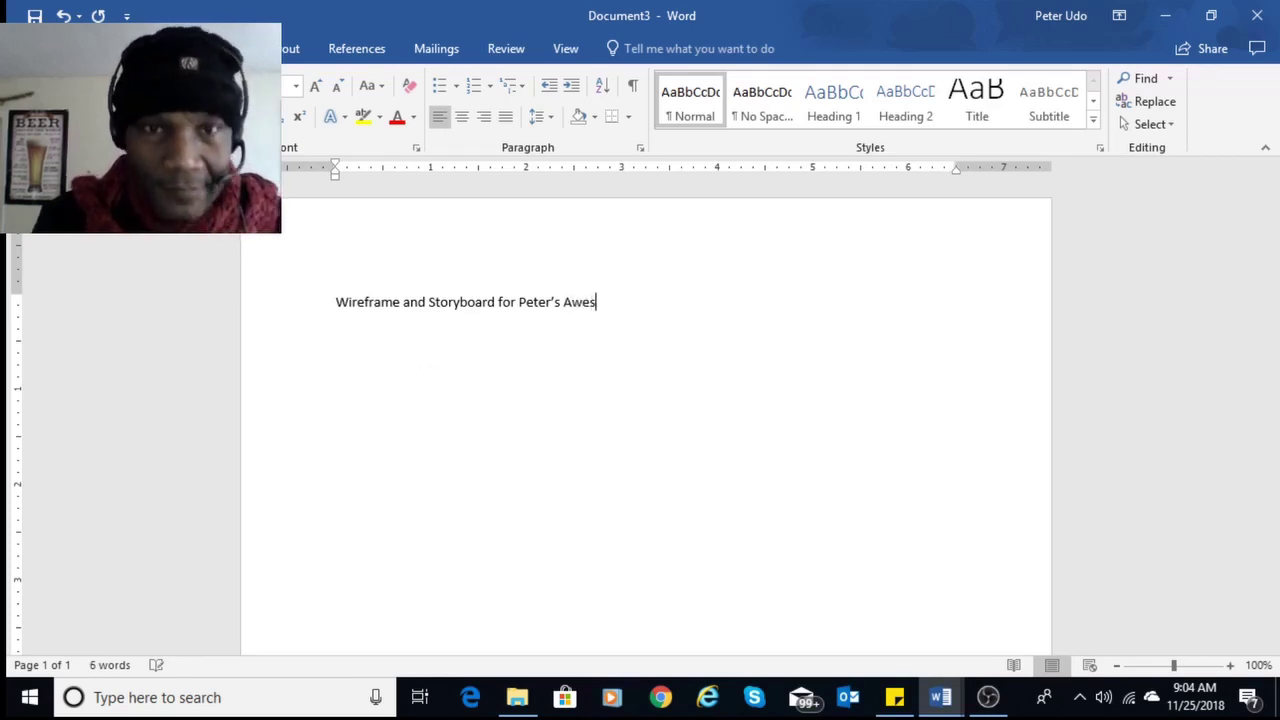
key(BackSpace)
key(BackSpace)
key(BackSpace)
text(me)
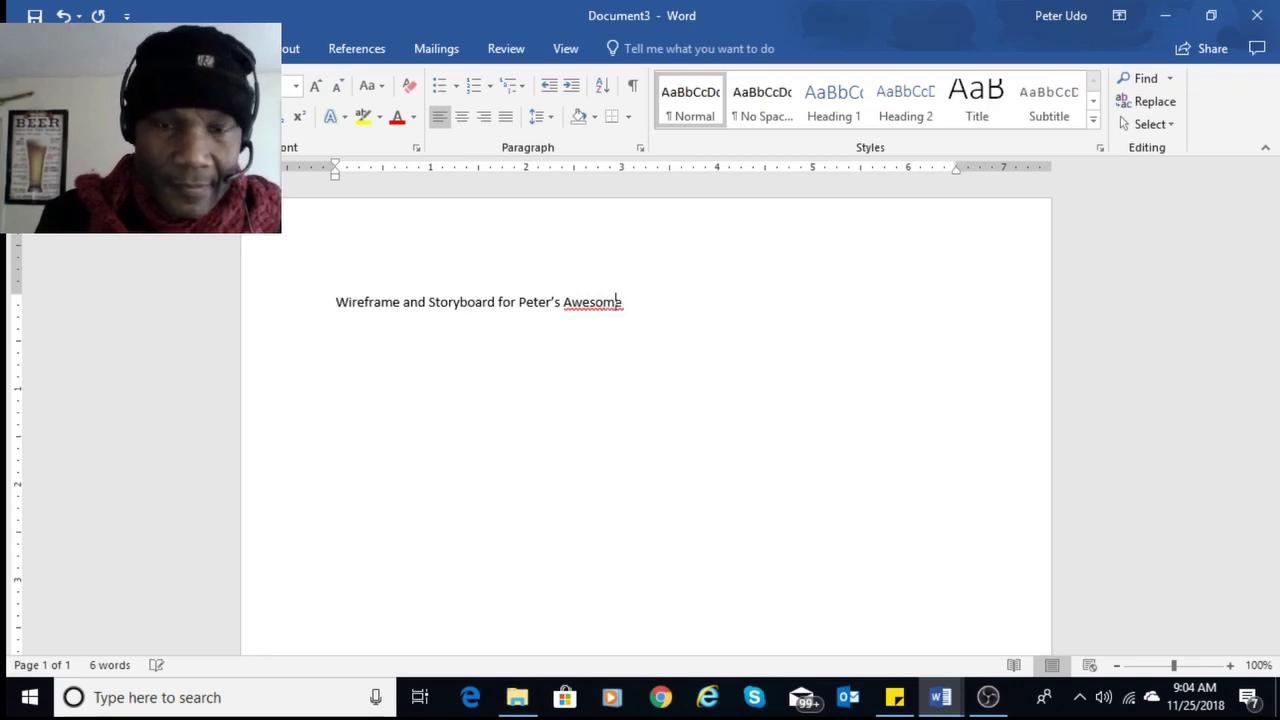
text( Graphi)
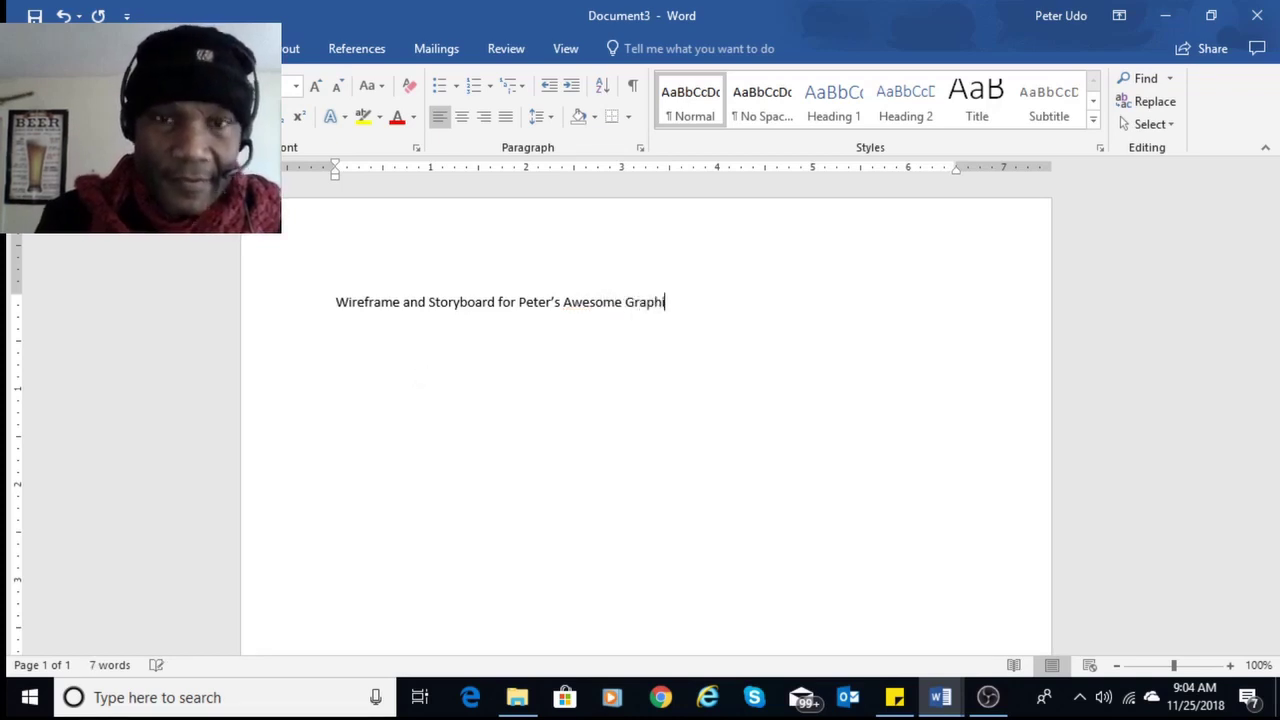
text(cs, Inc.)
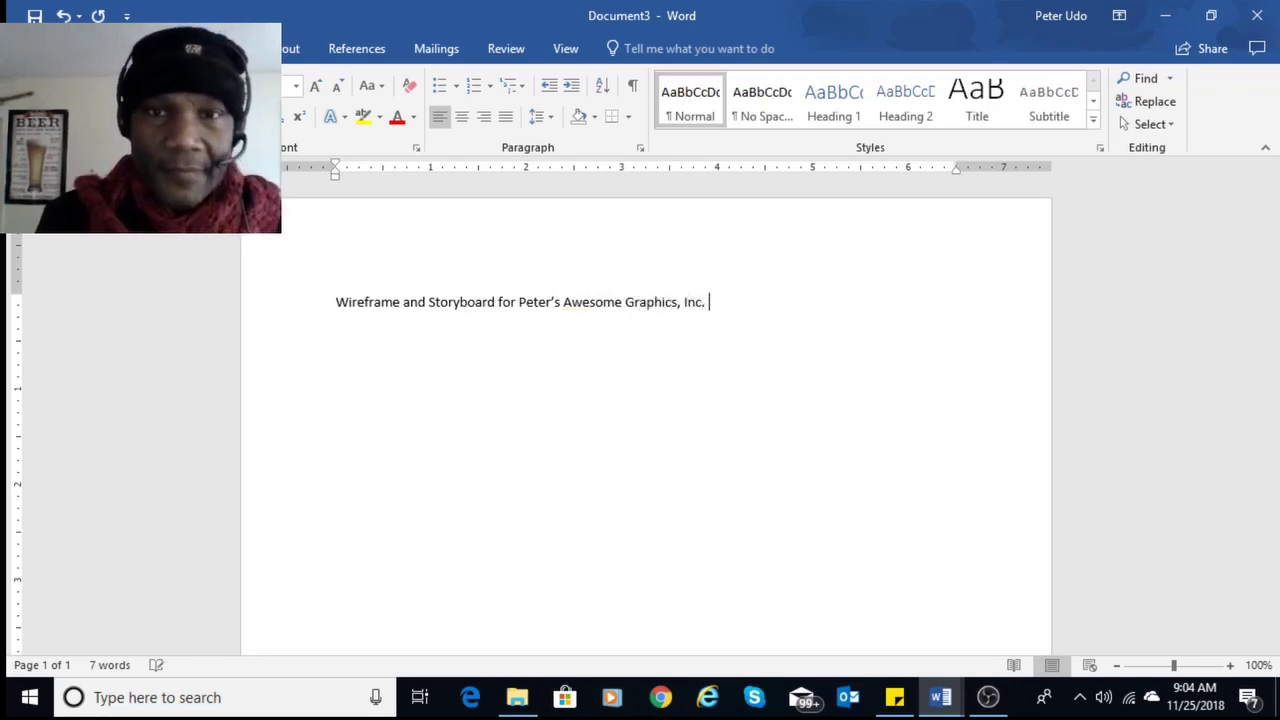
key(Return)
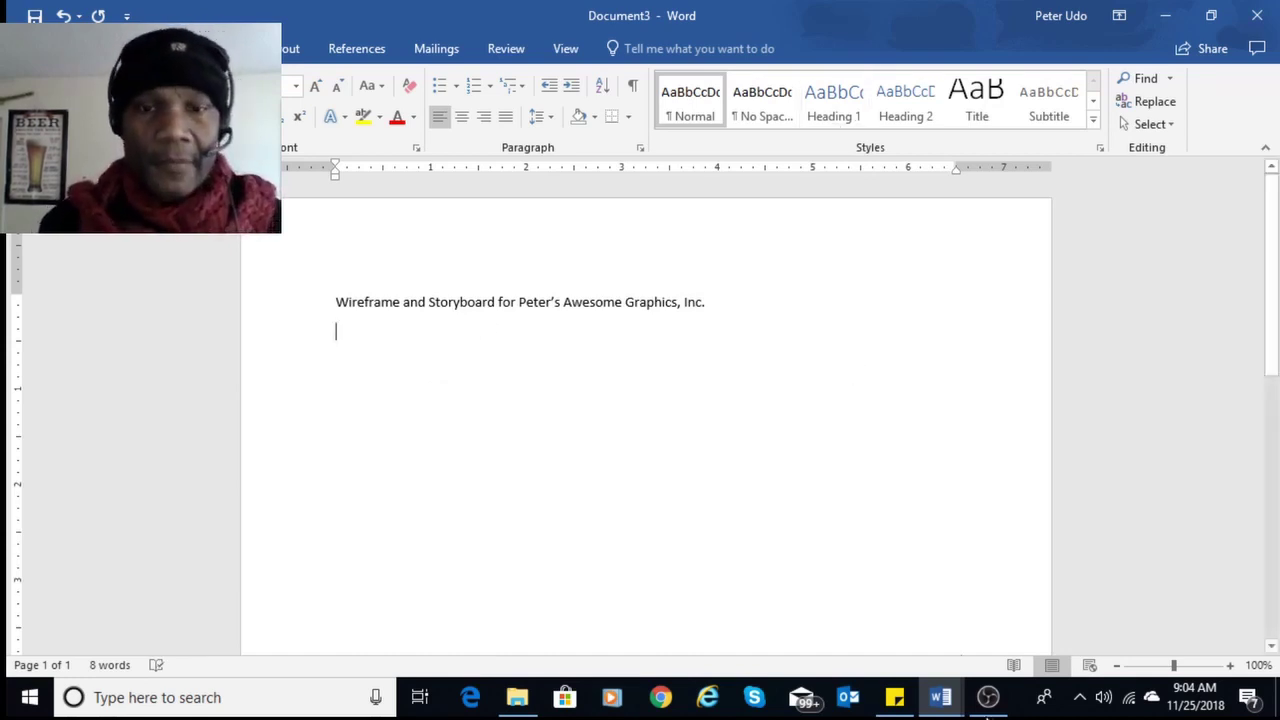
Return to the "7 Best Free Flowchart Tools for Windows_Short" document and review the storyboard and "Parts of a wireframe" sections, highlighting the wireframe heading.
mouse_move(940, 697)
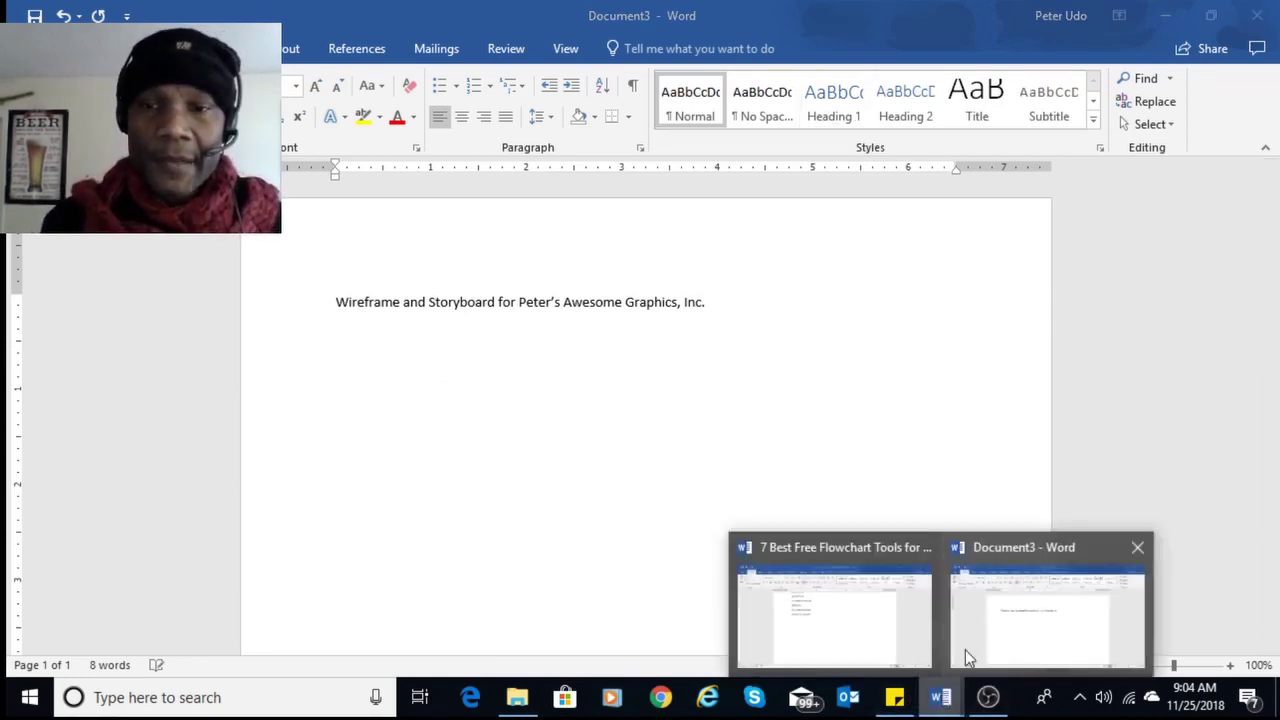
click(877, 614)
scroll(789, 483, down, 1)
scroll(780, 449, up, 3)
scroll(777, 449, up, 3)
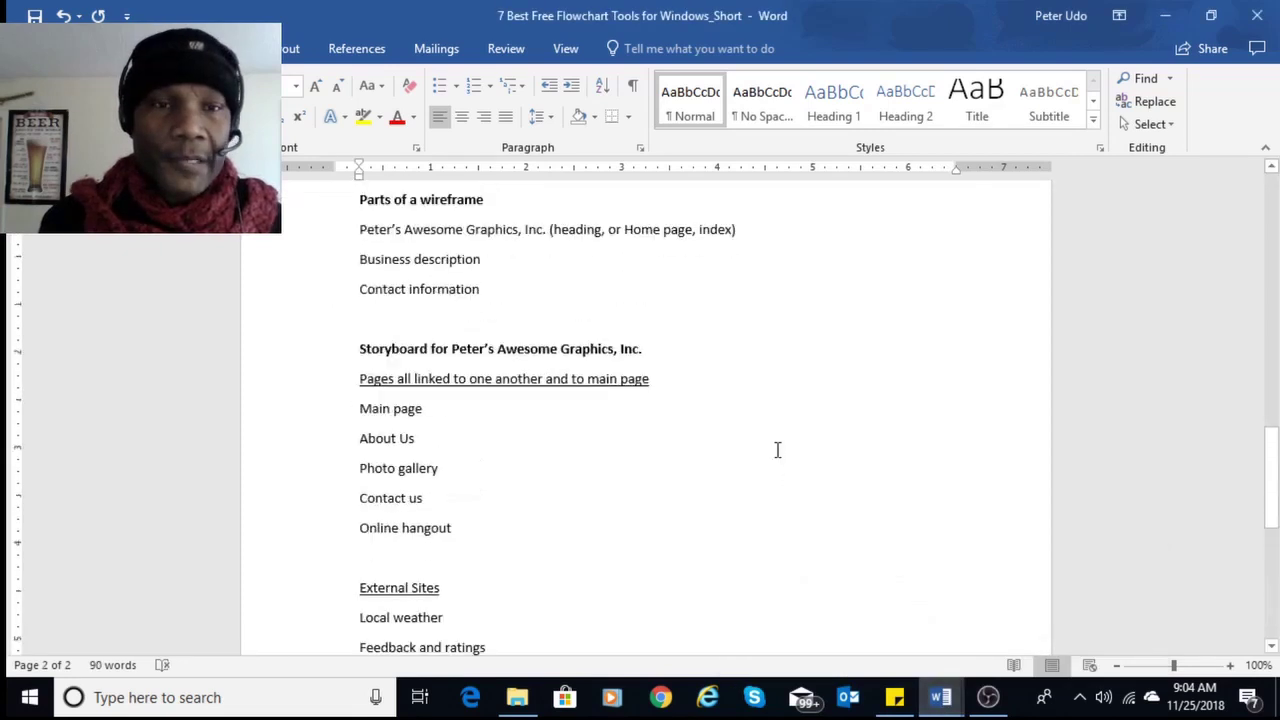
scroll(777, 449, down, 1)
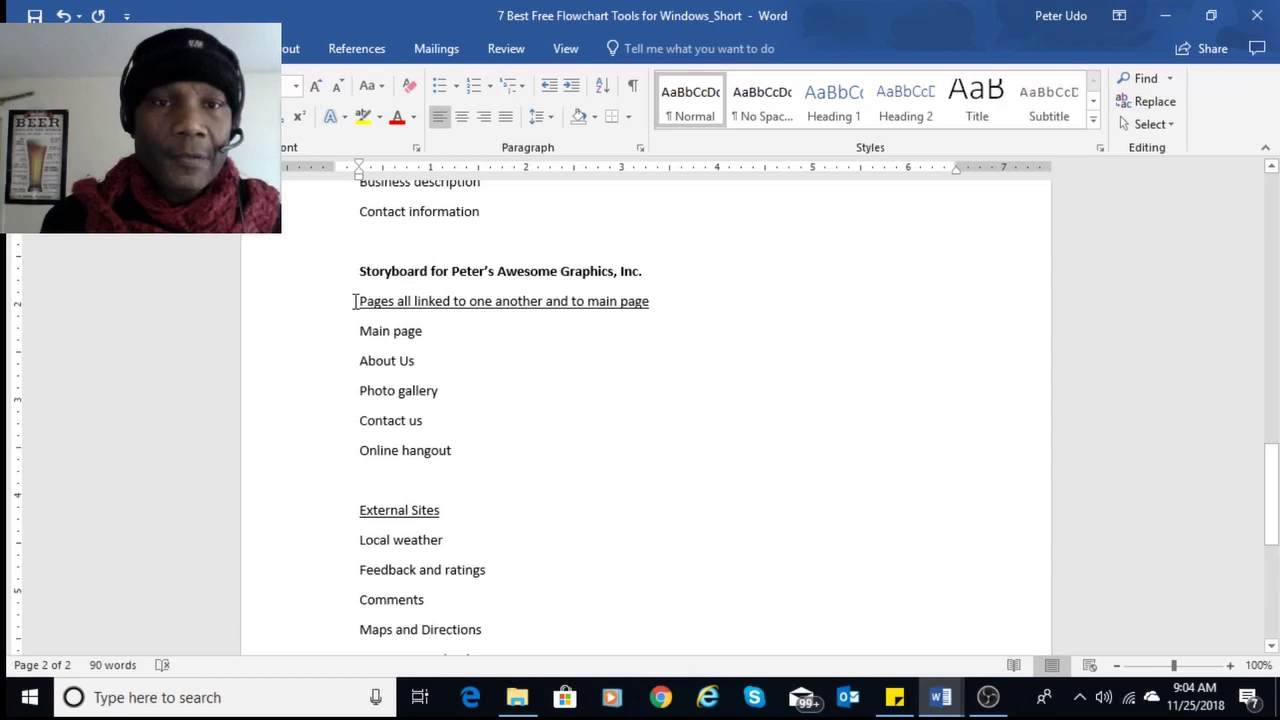
scroll(545, 325, up, 2)
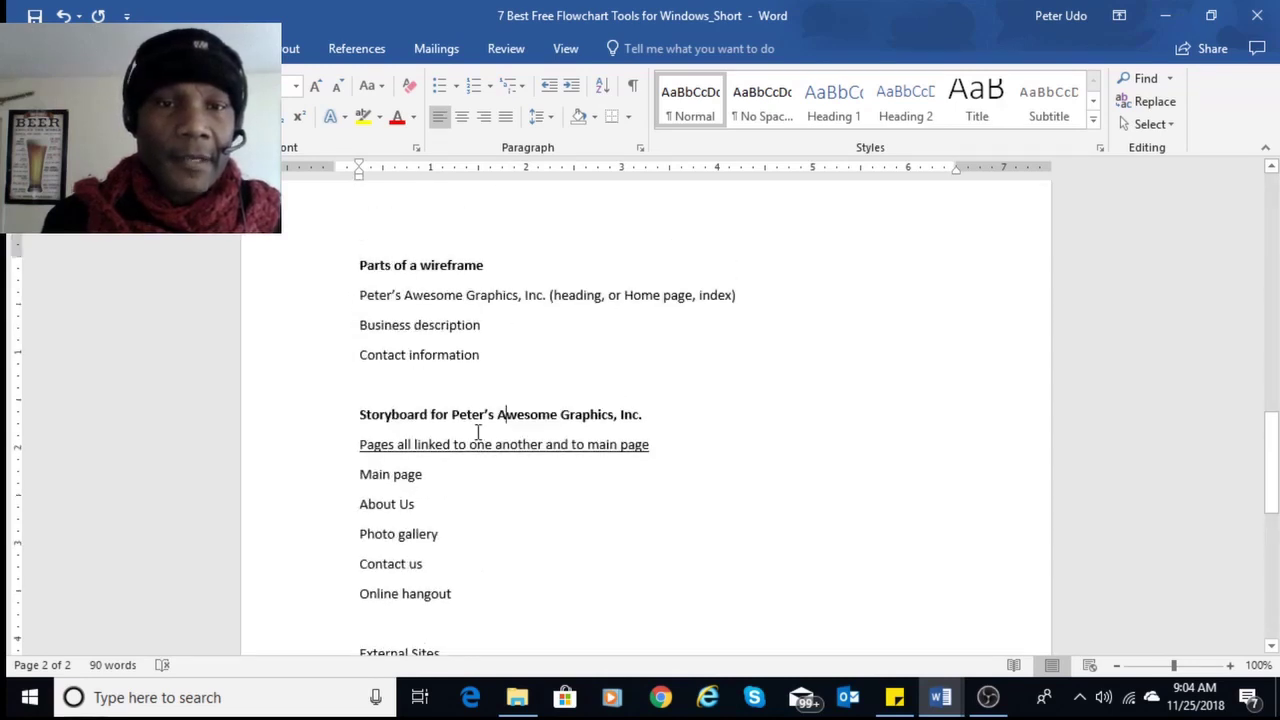
drag(360, 264, 489, 276)
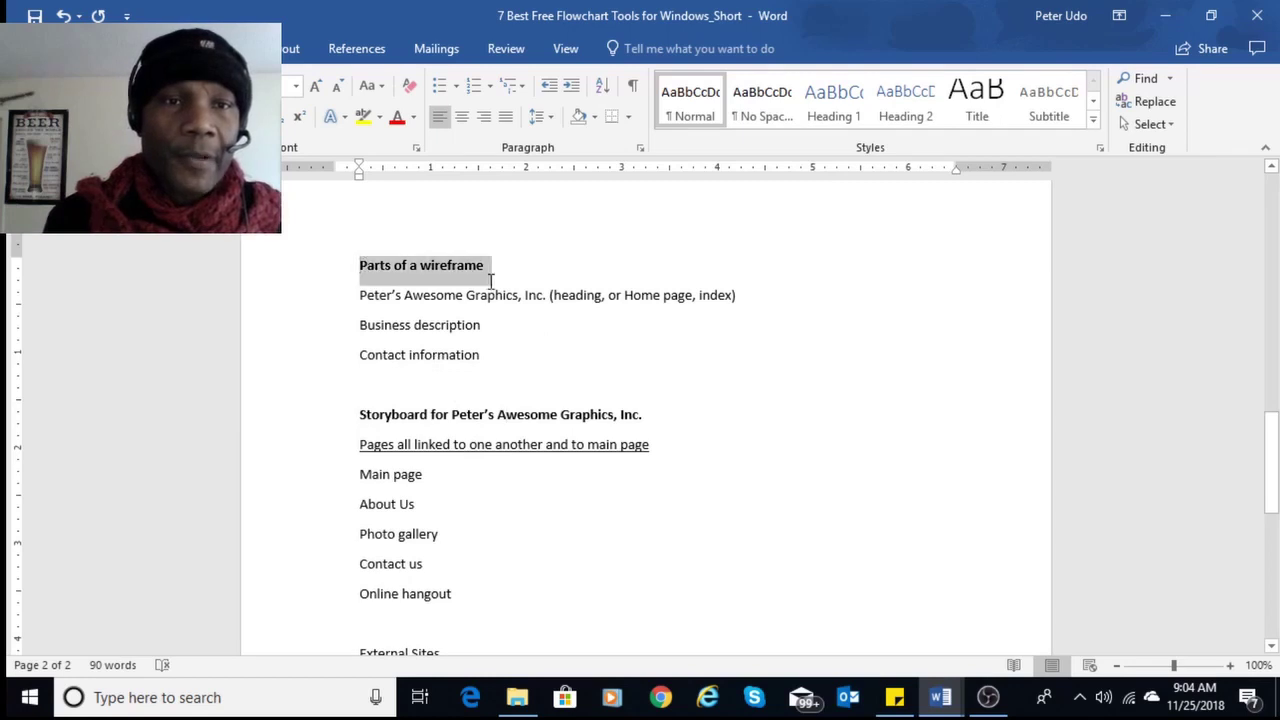
click(473, 355)
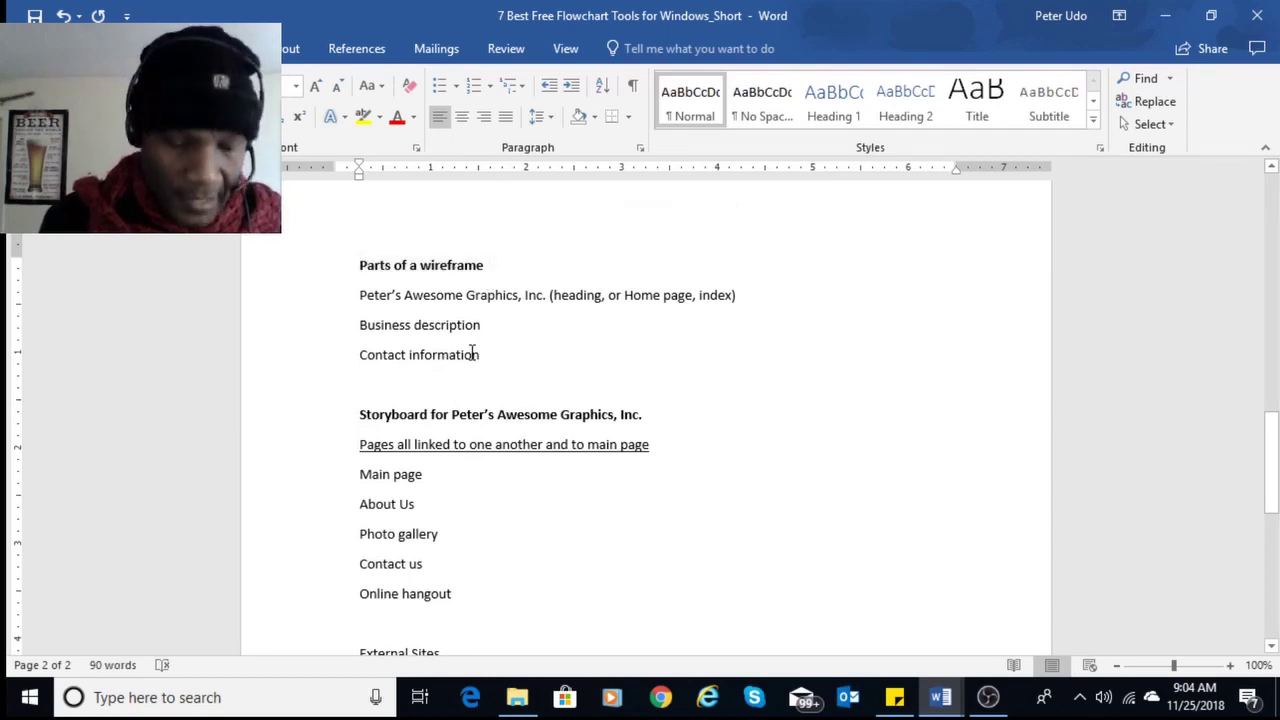
click(467, 326)
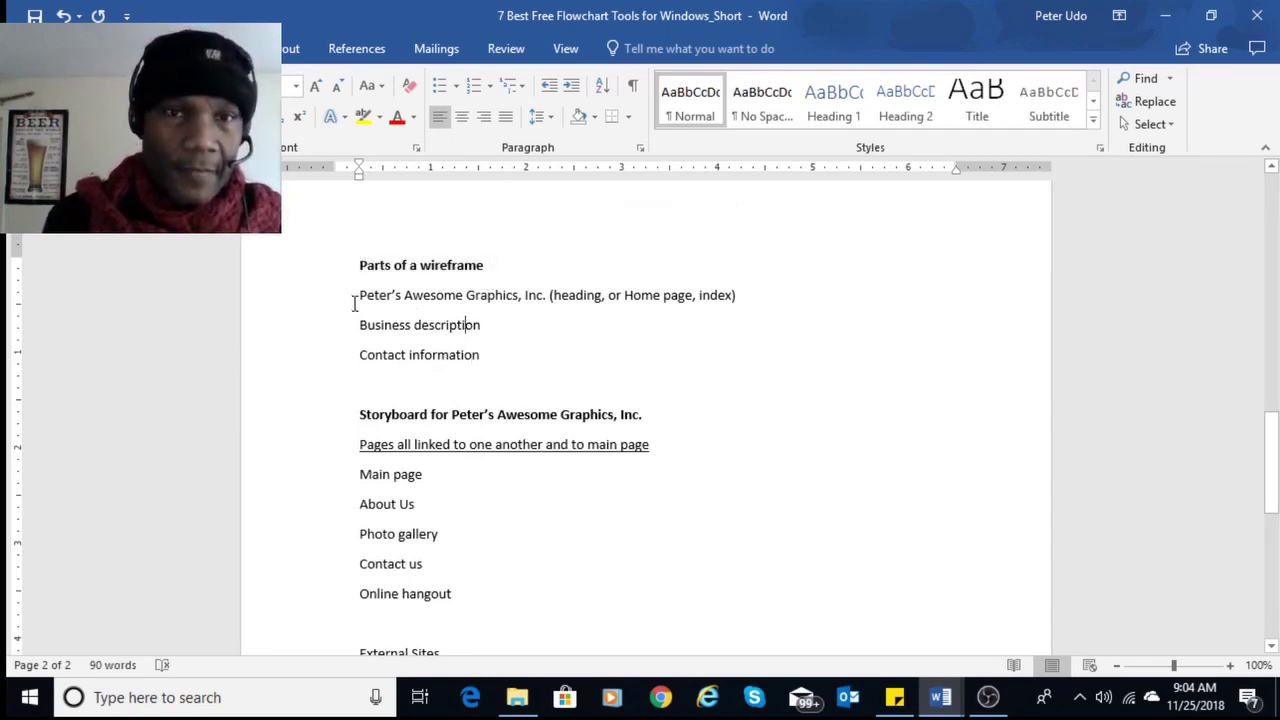
Highlight the three entries under "Parts of a wireframe" and return to the new document, Document3.
drag(354, 304, 500, 371)
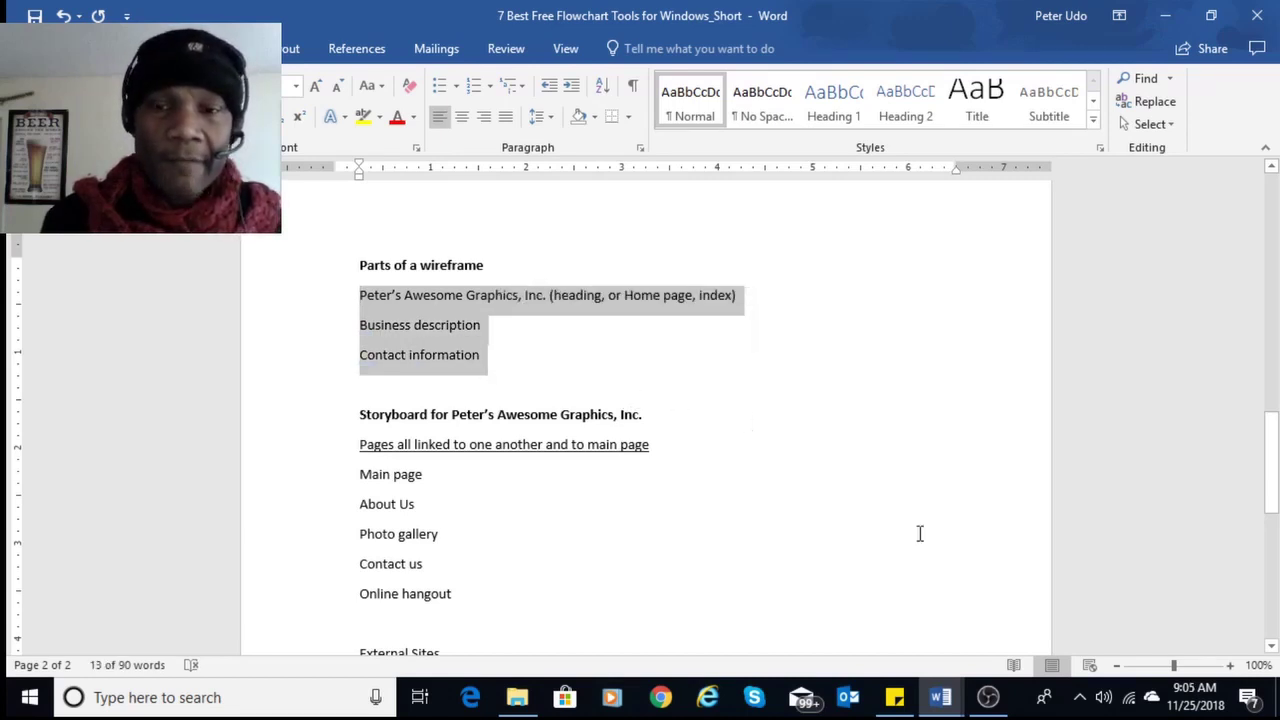
mouse_move(940, 695)
click(997, 637)
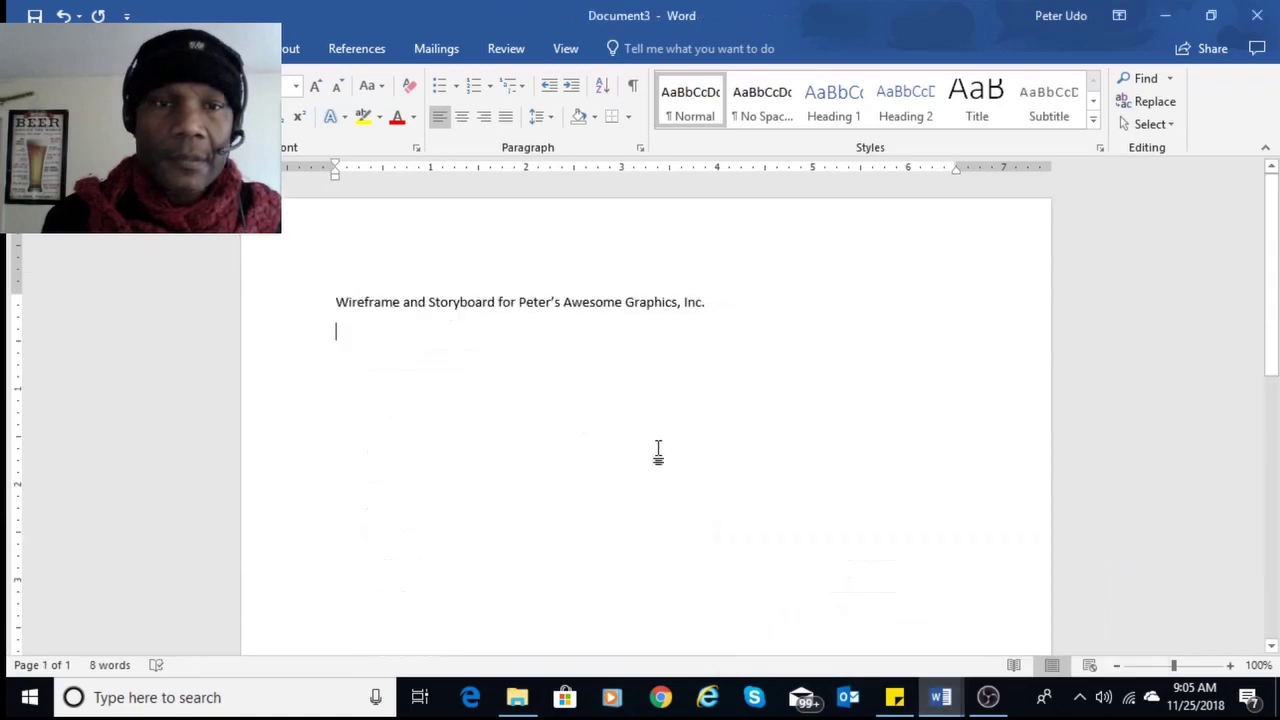
Add the heading "Wireframe" below the title with a blank line between them, and start a new line under it.
key(Return)
key(Return)
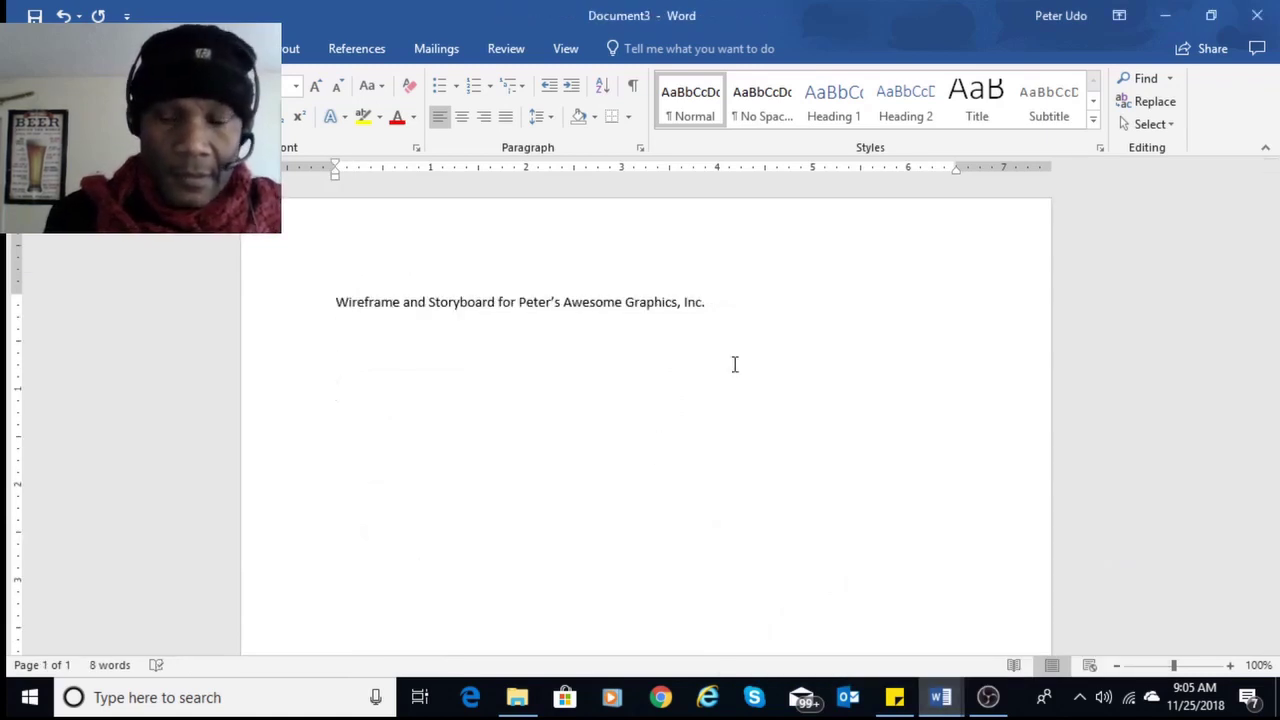
key(BackSpace)
text(Wi)
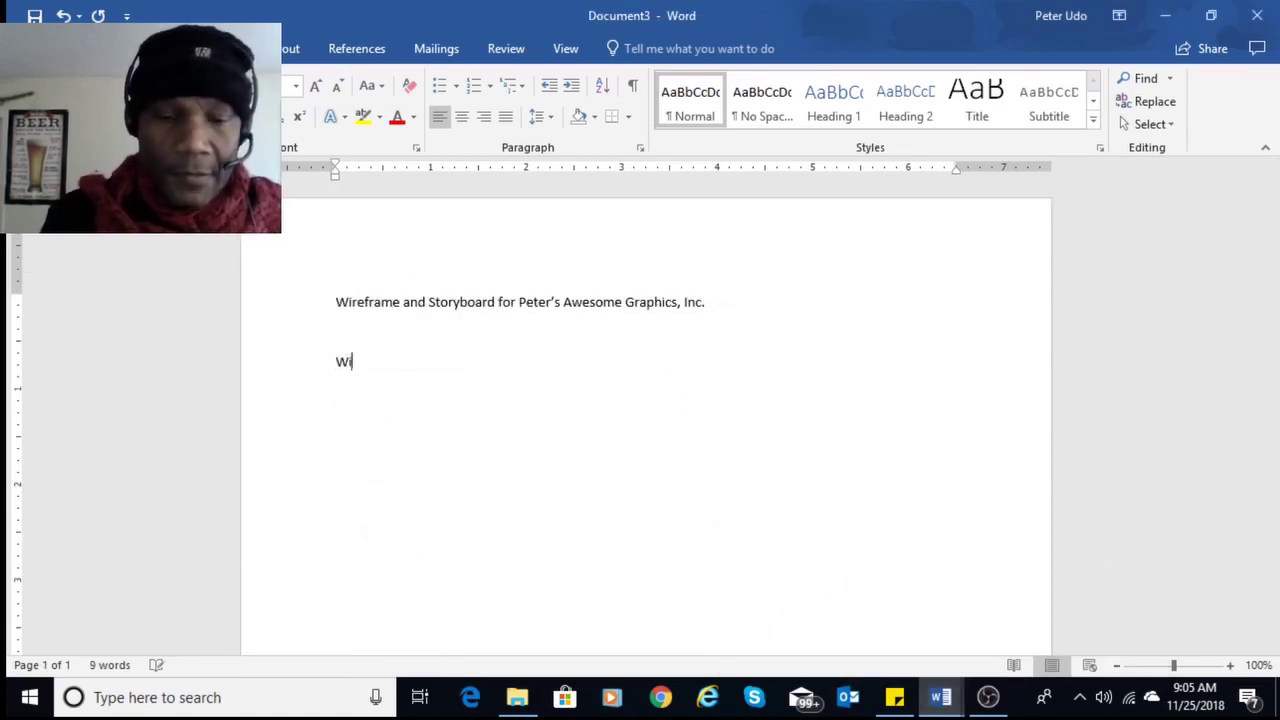
text(refra)
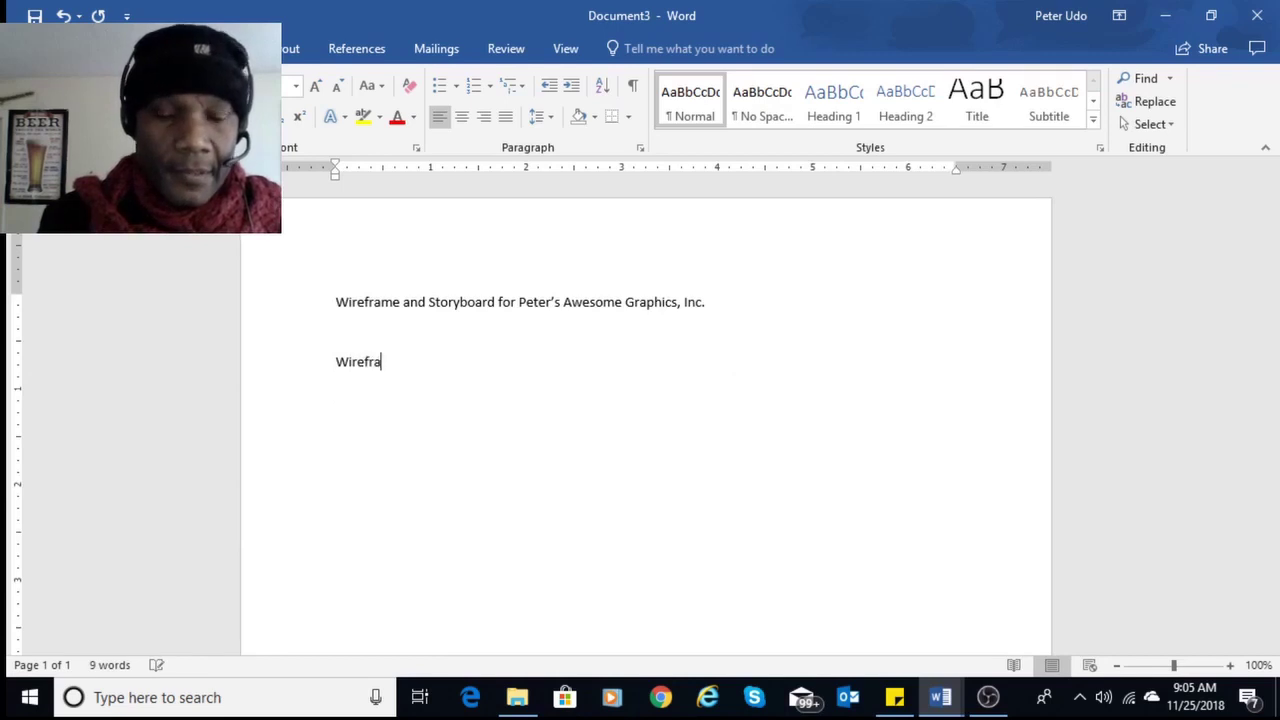
text(me)
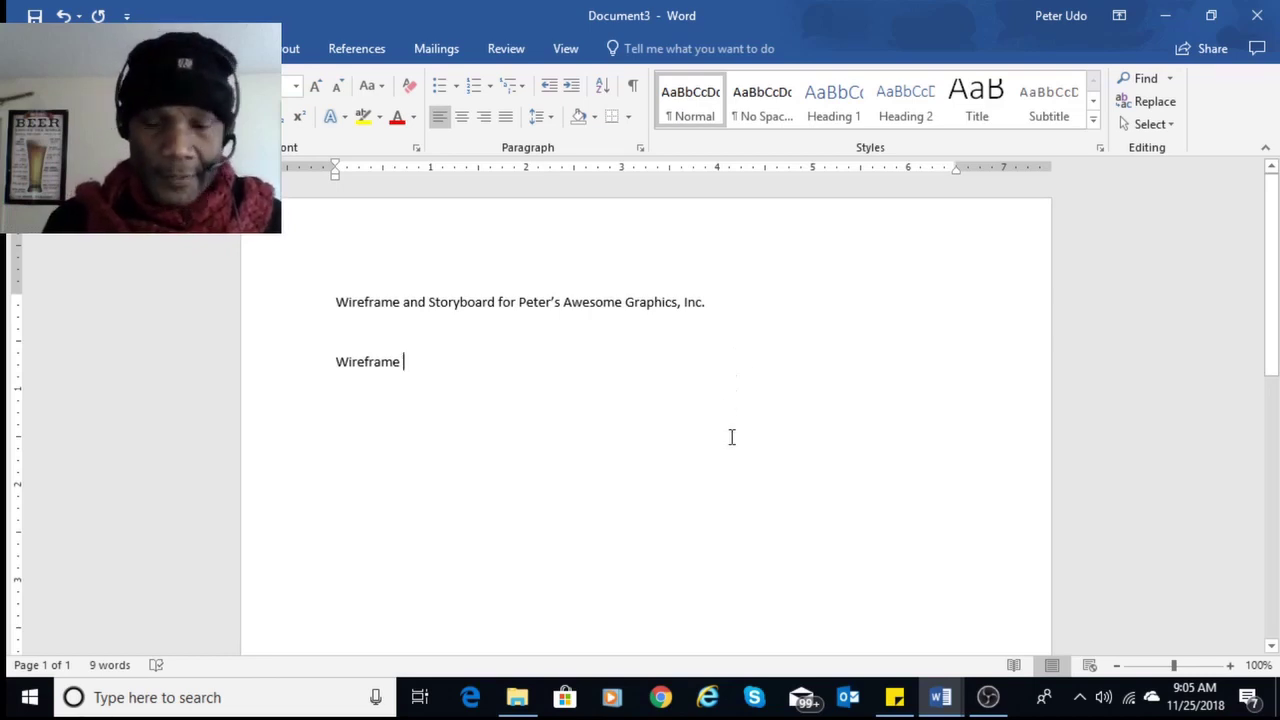
click(336, 388)
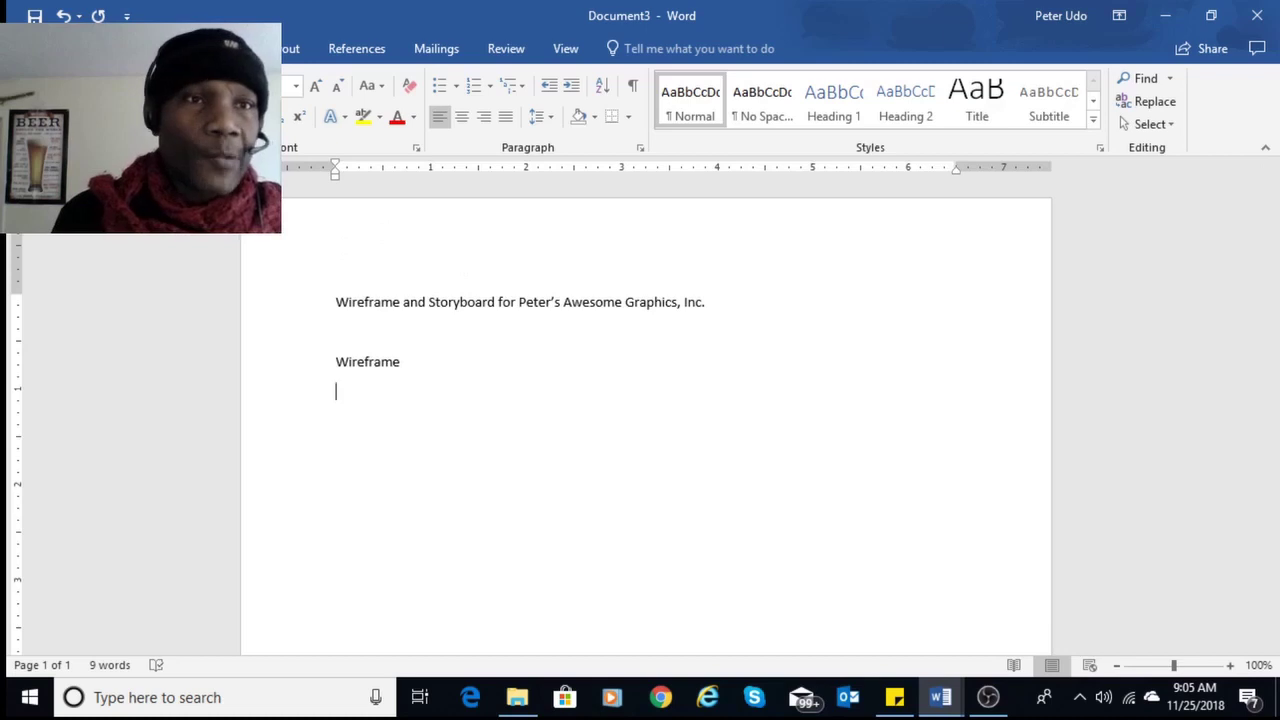
Insert a single-cell table below the "Wireframe" heading and stretch it into a large, tall box about as wide as the text area.
click(138, 48)
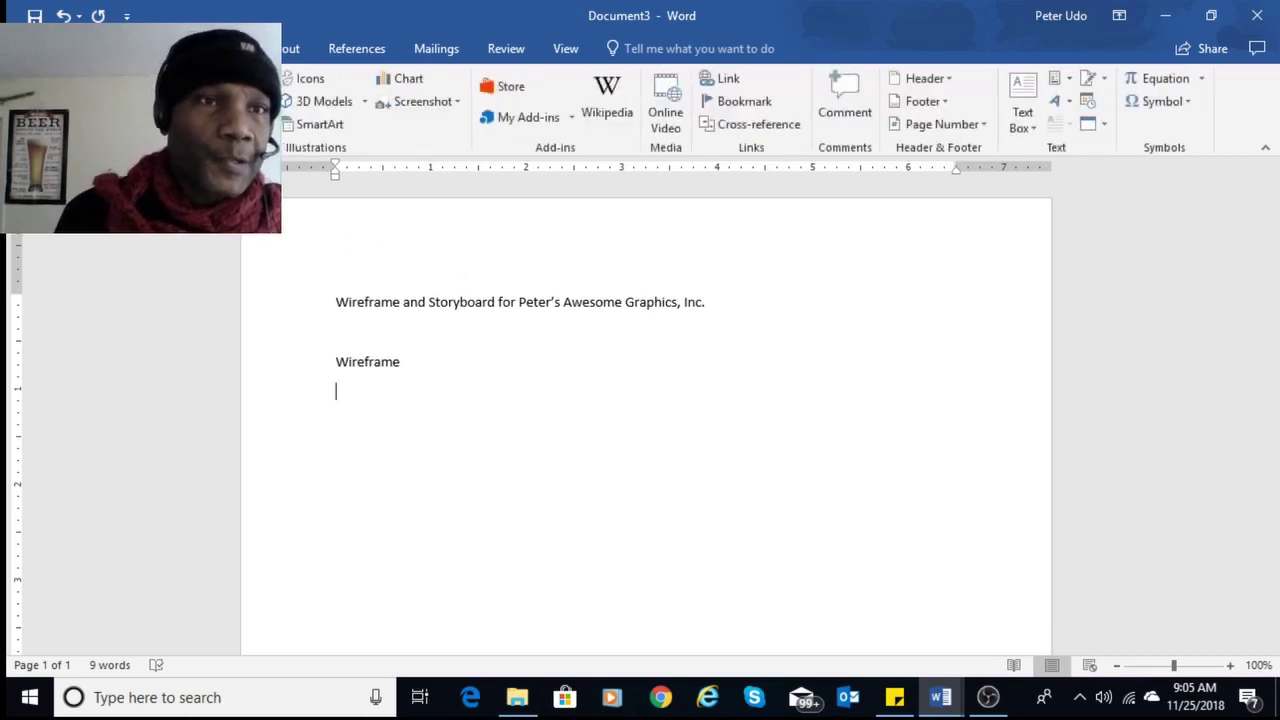
click(130, 105)
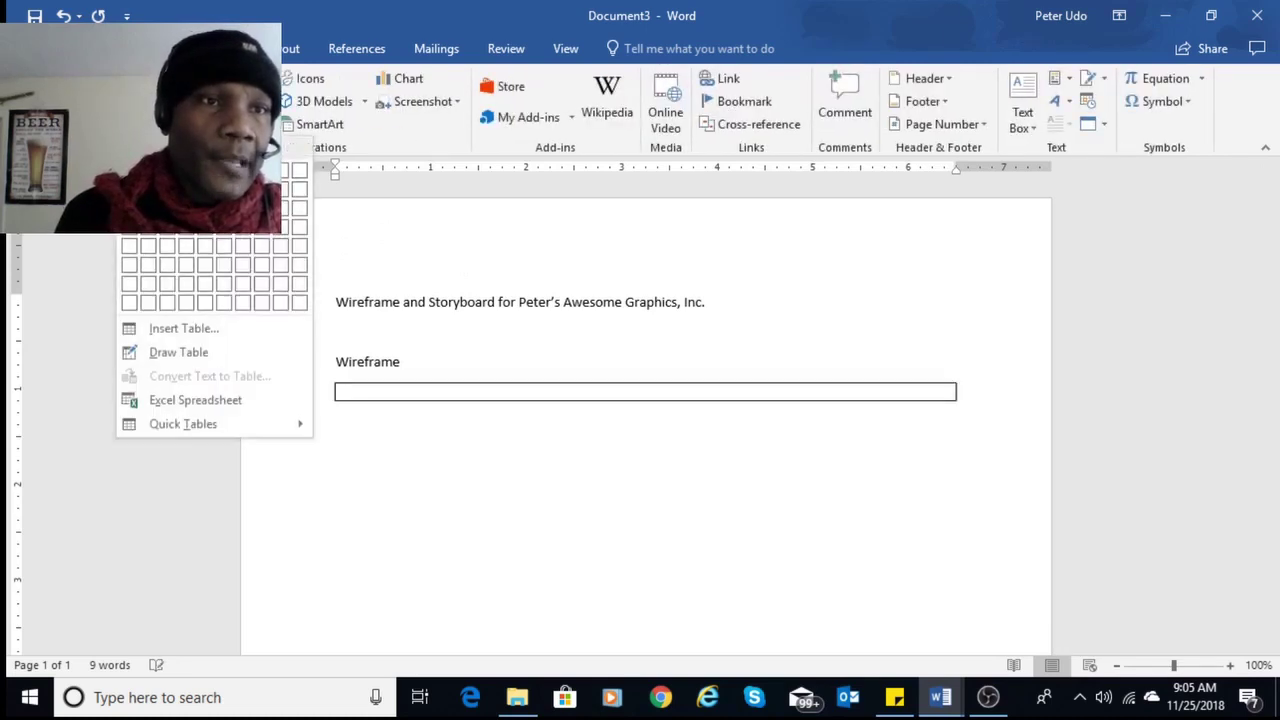
click(129, 170)
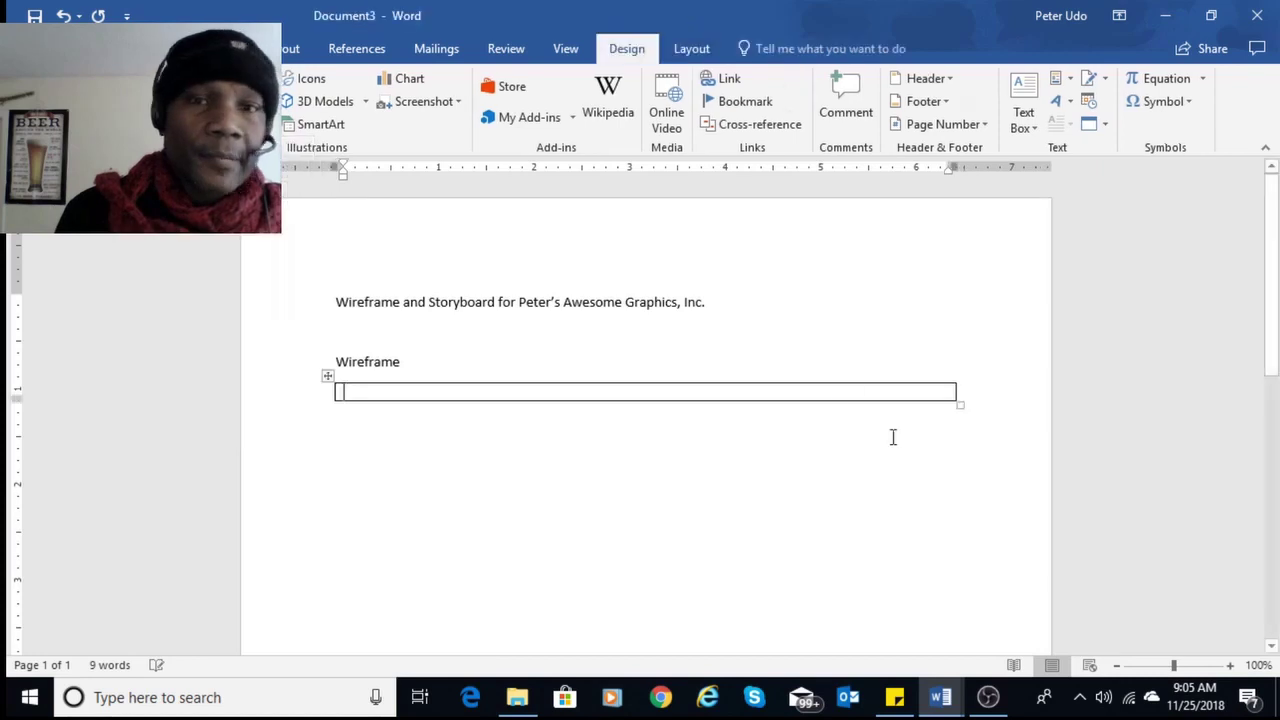
drag(958, 405, 962, 640)
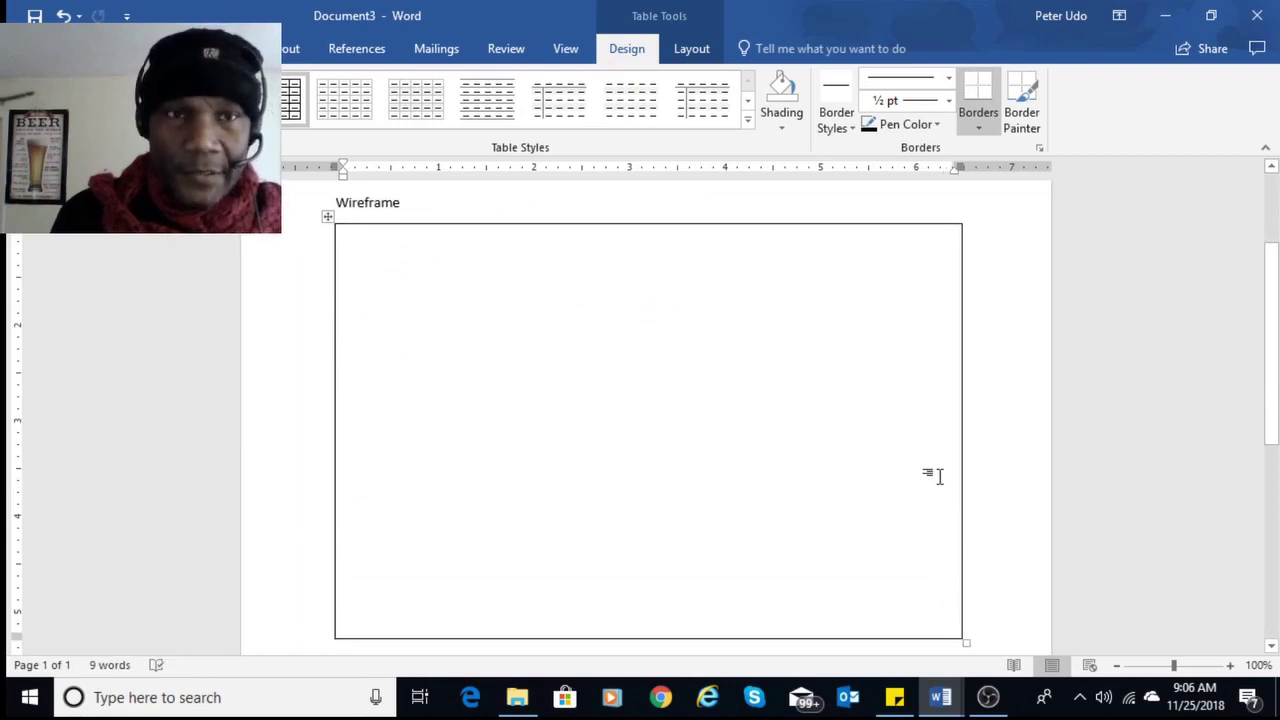
scroll(940, 474, down, 2)
drag(960, 545, 953, 503)
scroll(834, 463, up, 4)
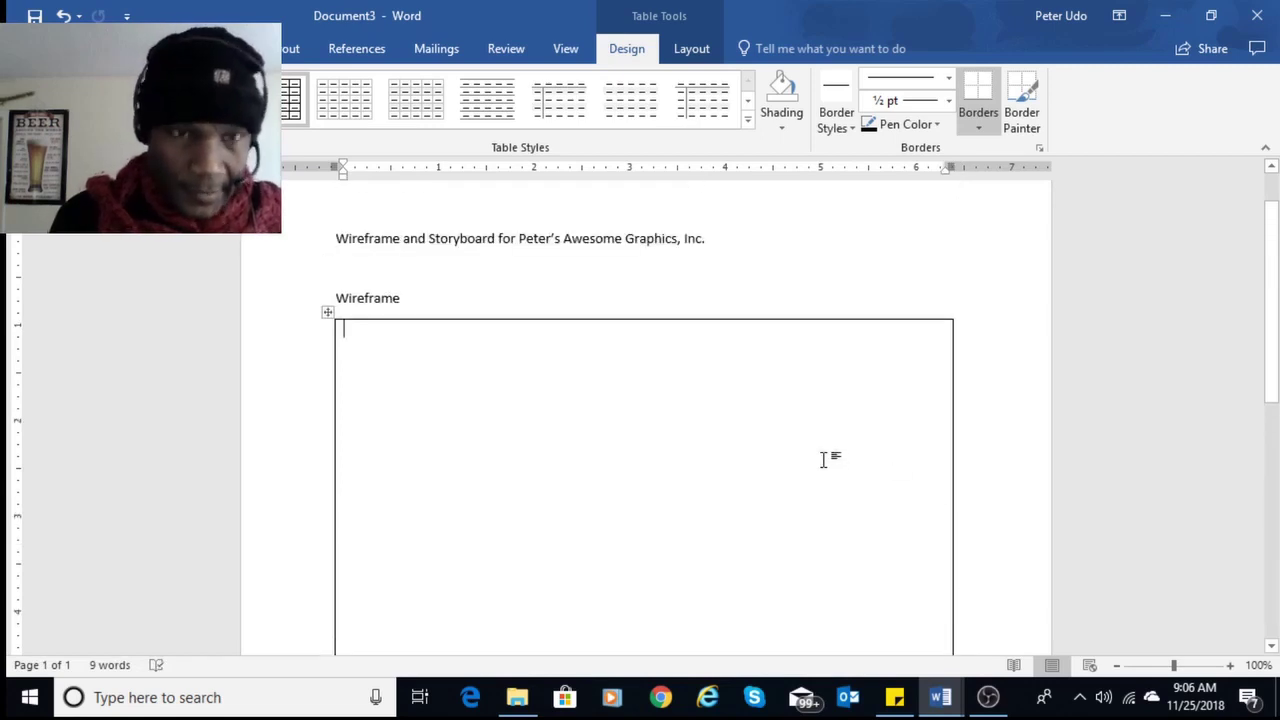
Copy "Peter's Awesome Graphics, Inc." from the title to the end of the "Wireframe" heading and remove the extra line above the table.
drag(337, 296, 451, 303)
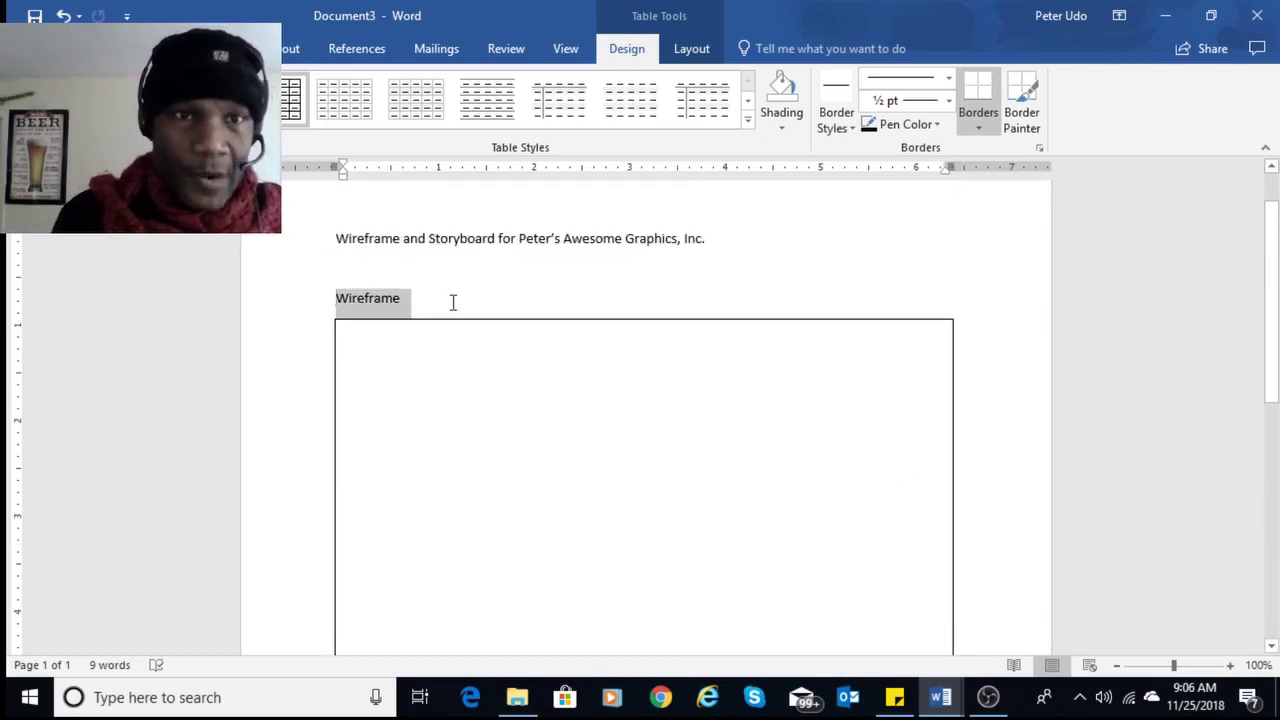
click(424, 298)
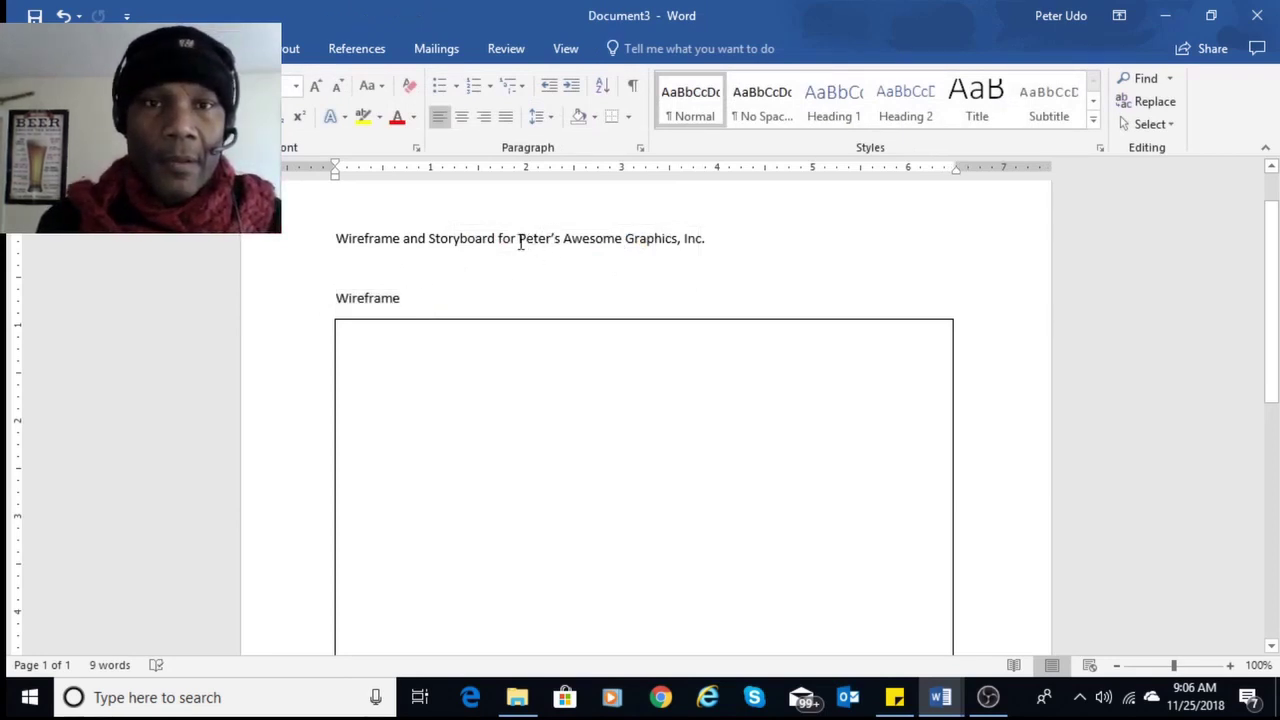
drag(519, 238, 713, 243)
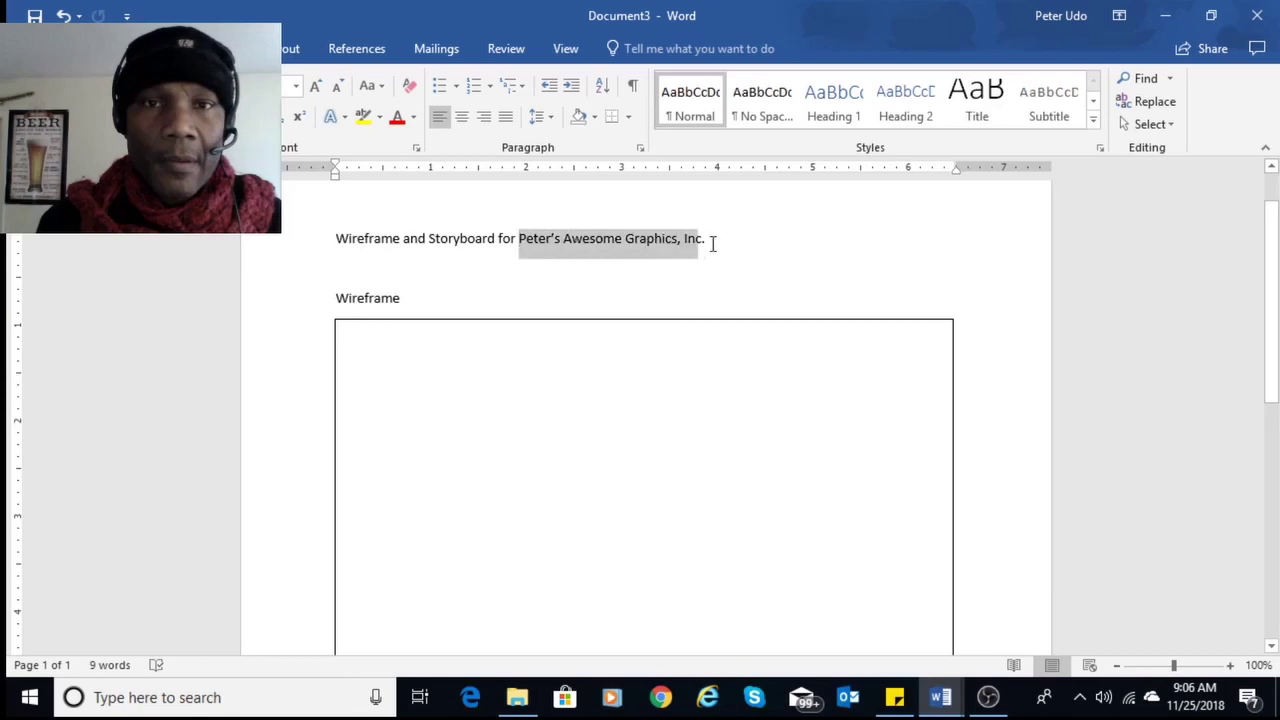
click(440, 299)
text(Peter’s Awesome Graphics, Inc.)
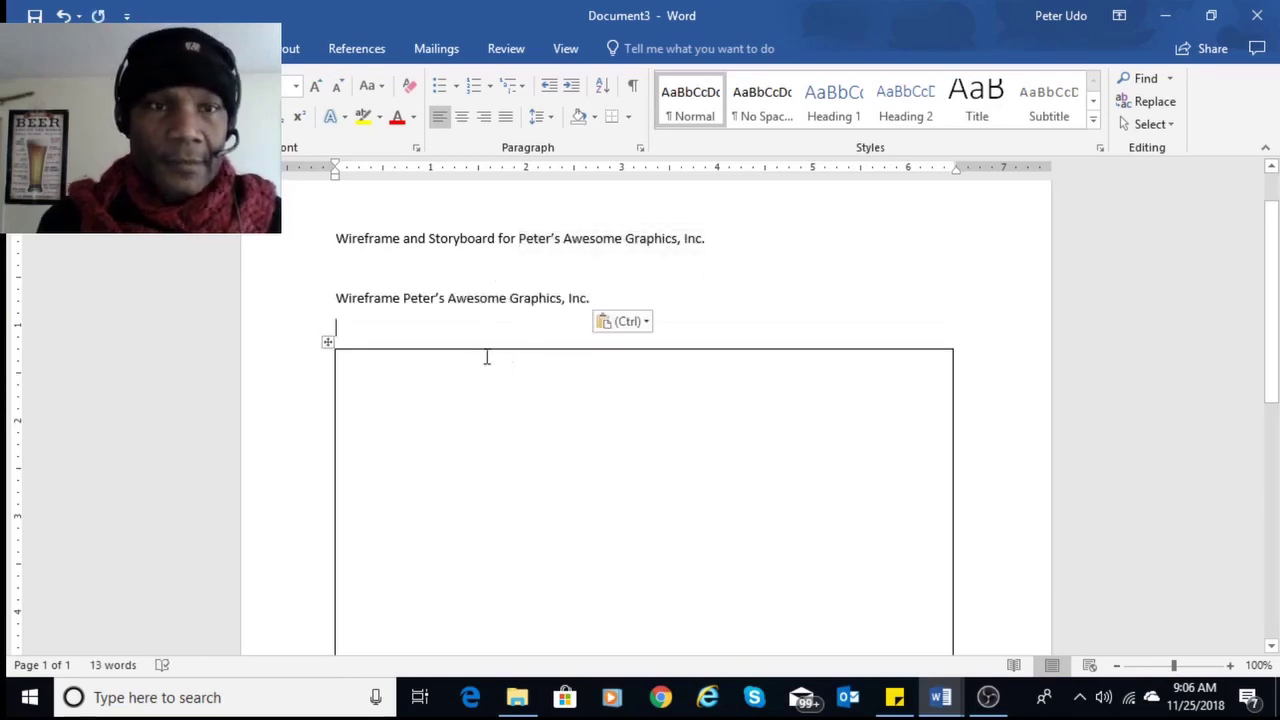
key(Delete)
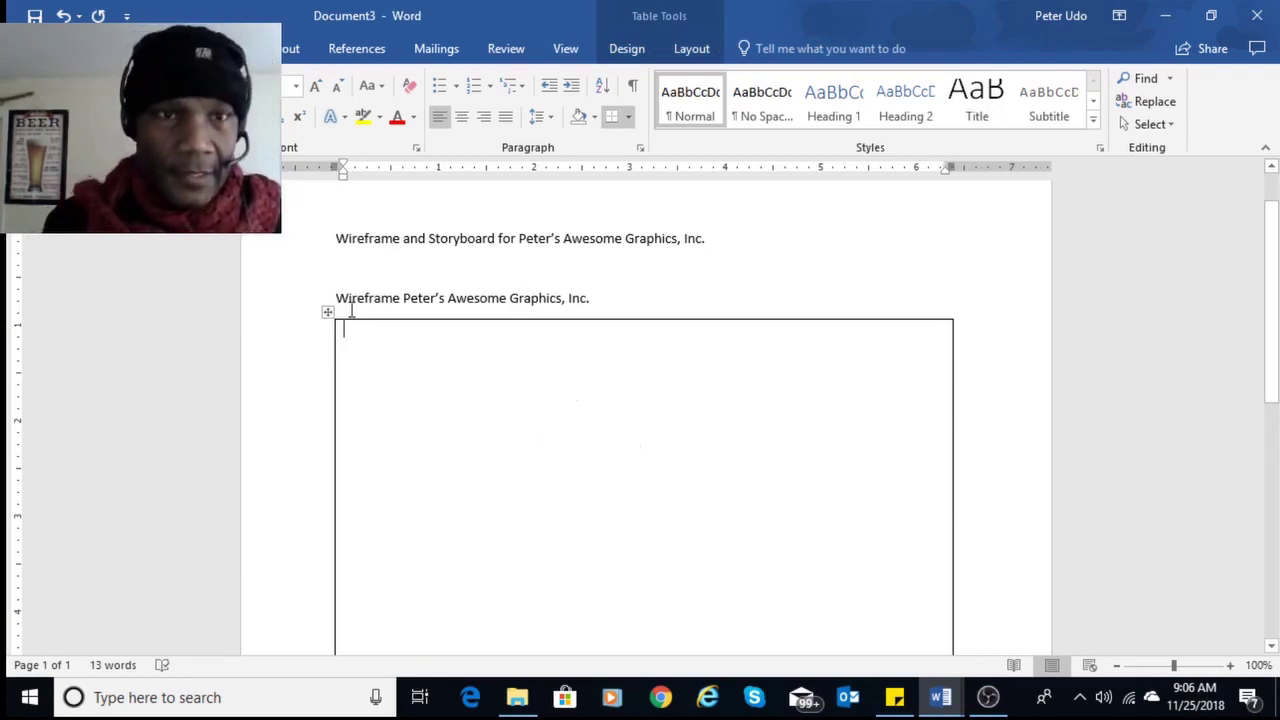
drag(337, 297, 603, 309)
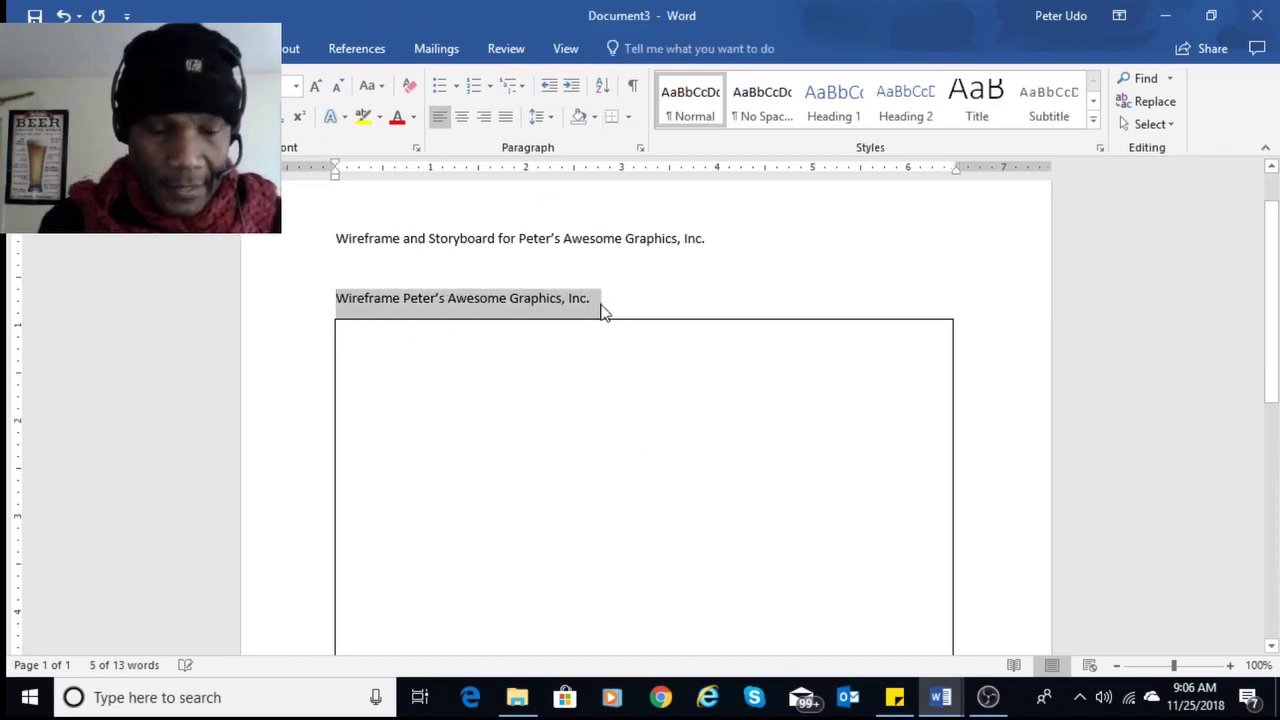
click(577, 387)
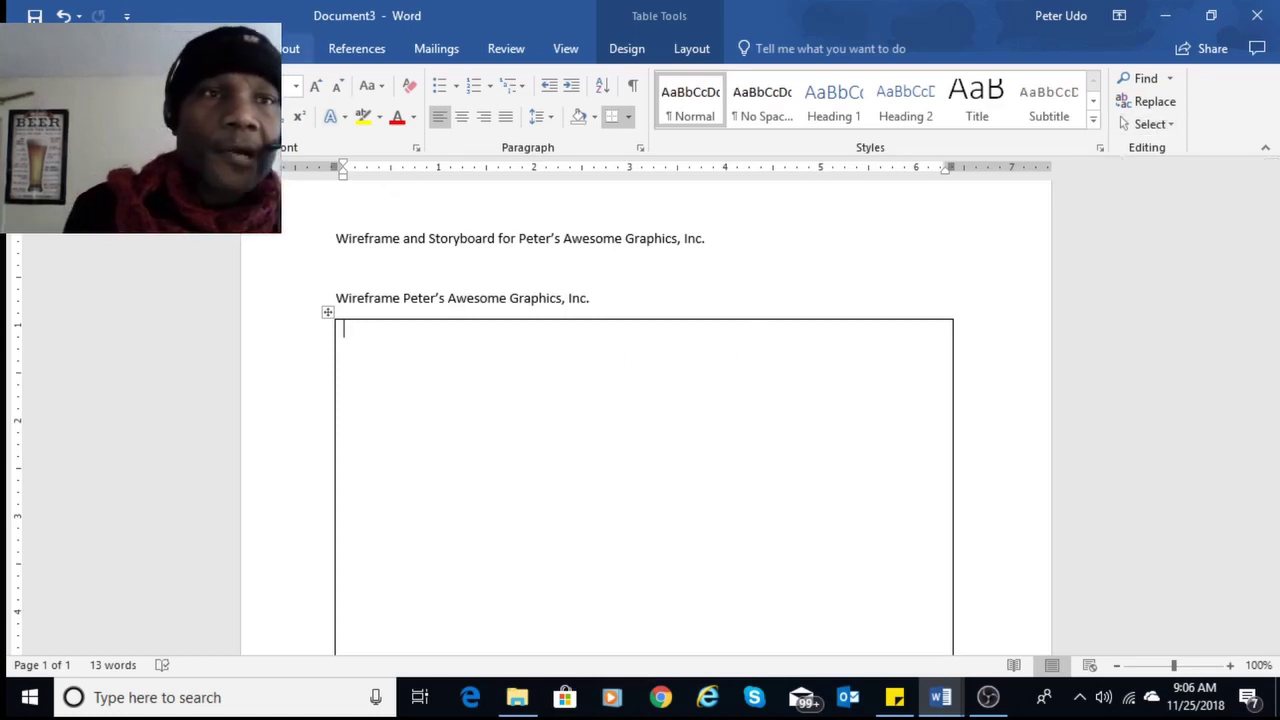
Draw a rectangle about 0.62" high and 5.92" wide across the upper part of the table box as a heading banner.
click(153, 48)
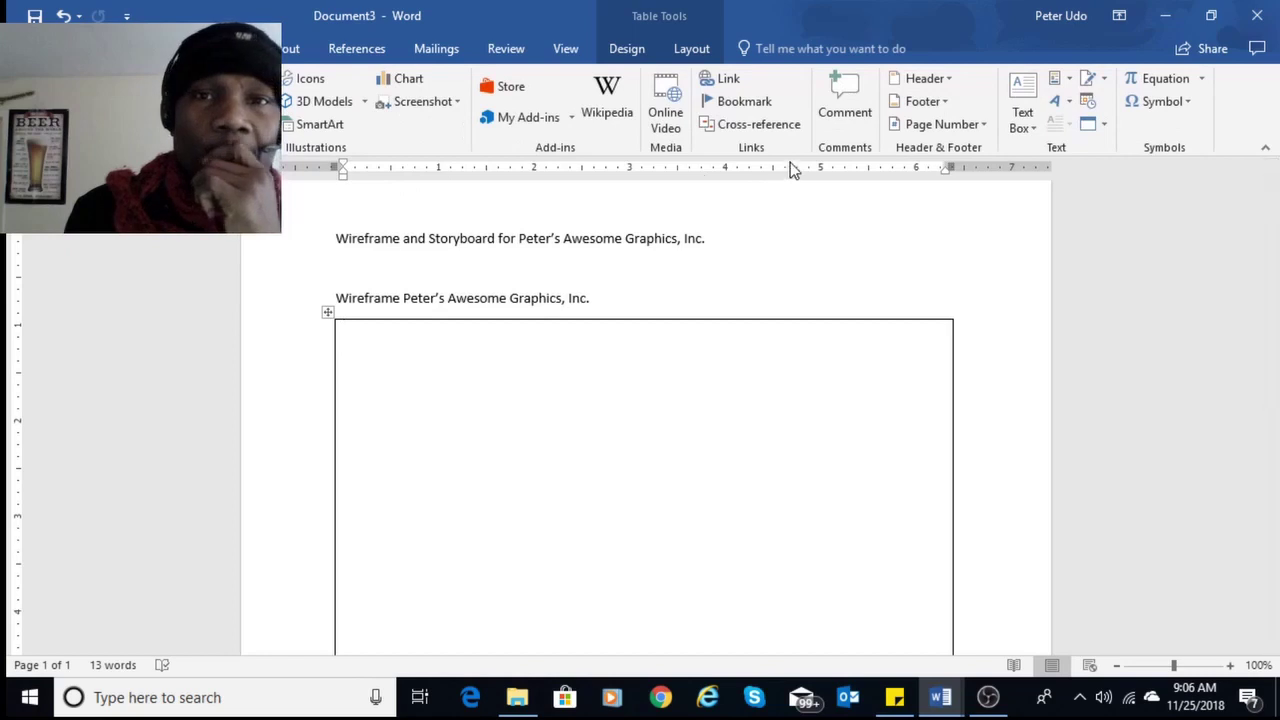
click(1024, 118)
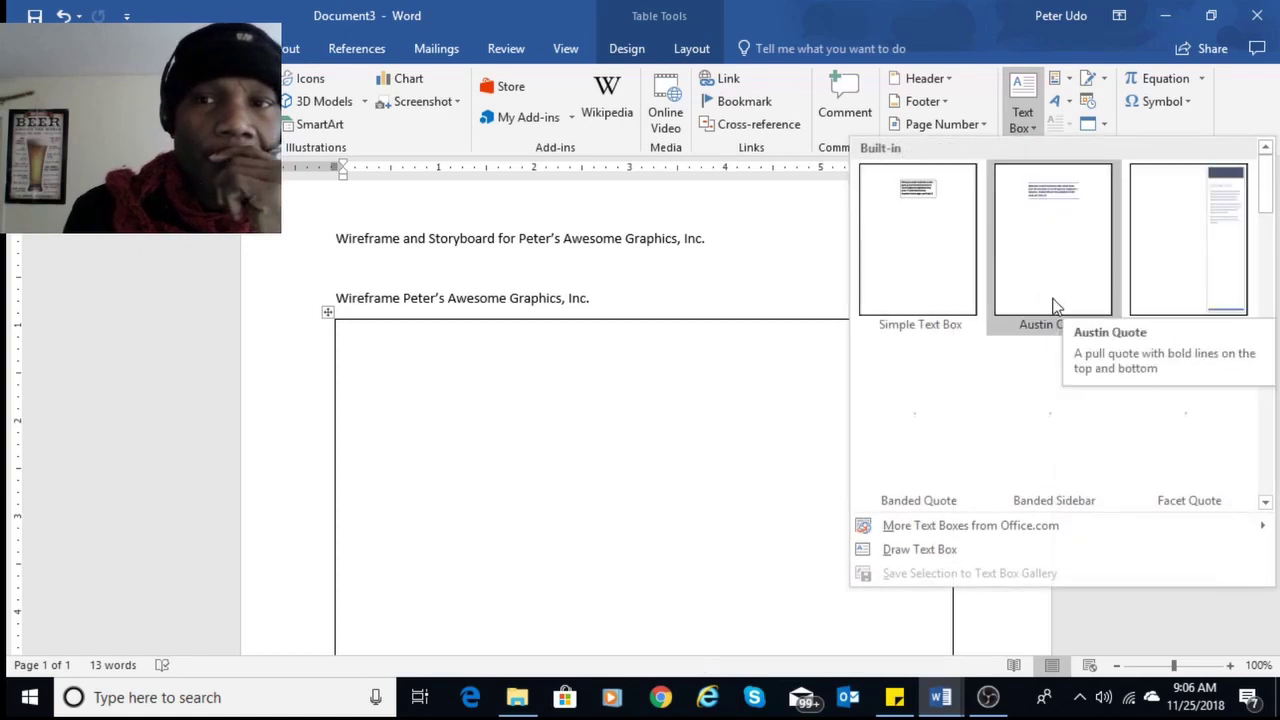
click(265, 105)
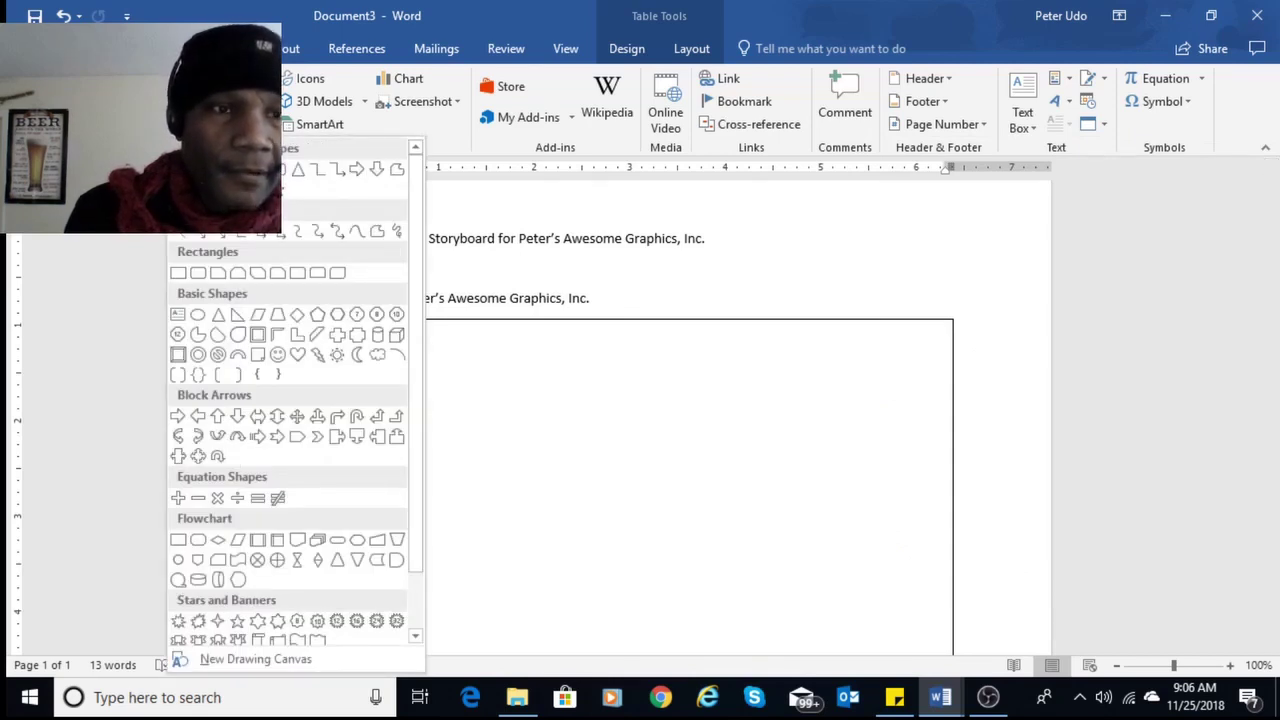
click(178, 272)
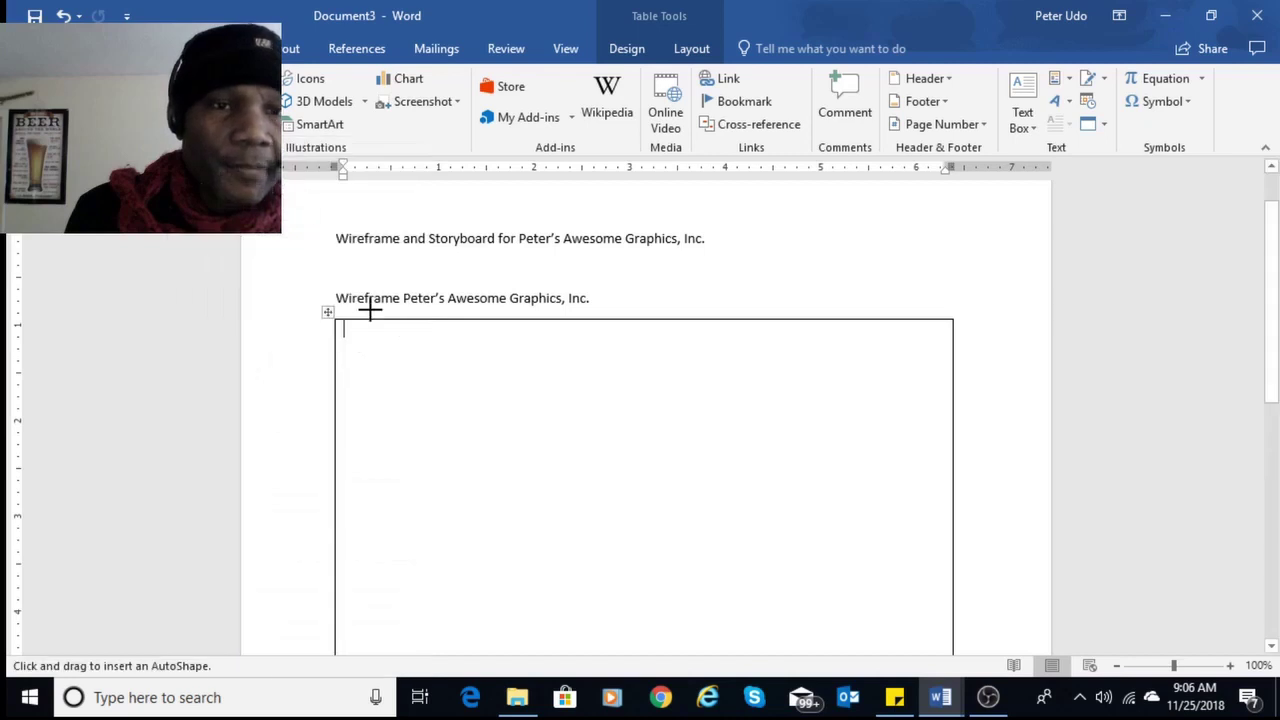
mouse_move(346, 334)
mouse_down()
mouse_move(354, 371)
mouse_move(611, 405)
mouse_move(909, 393)
mouse_up()
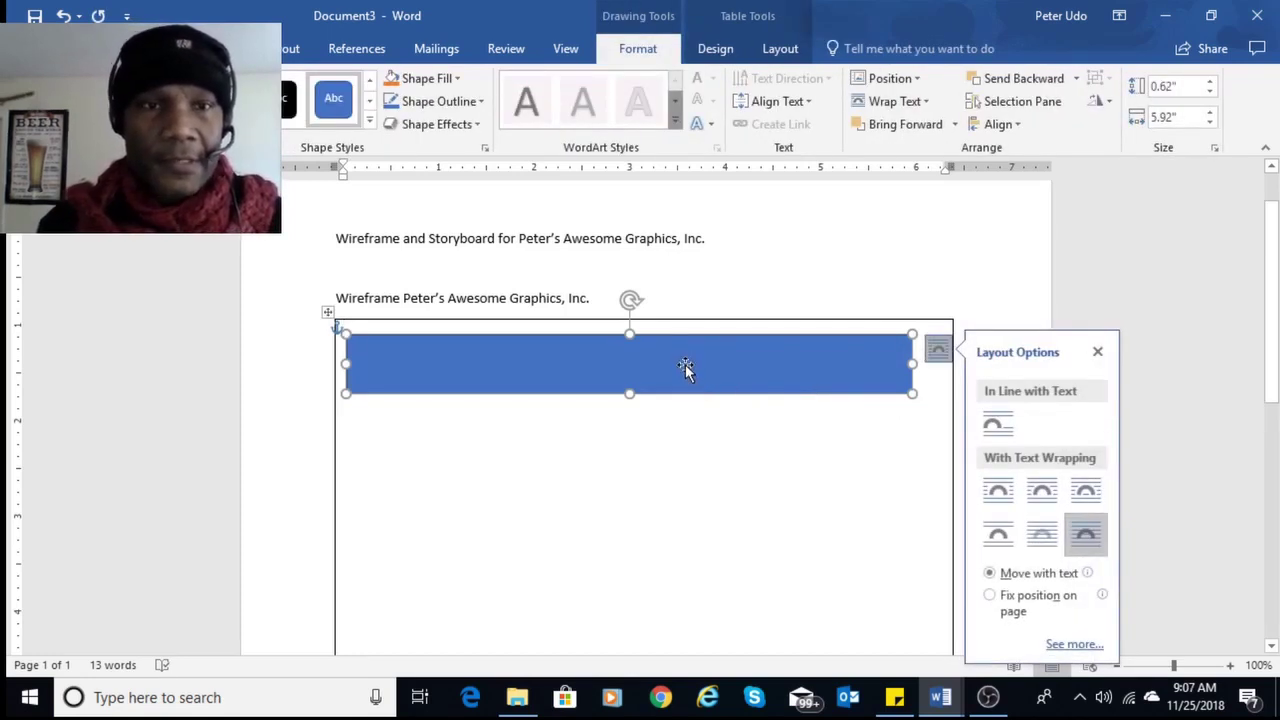
Enter the text "Peter's Awesome Graphics, Inc." inside the blue banner rectangle.
text(Pe)
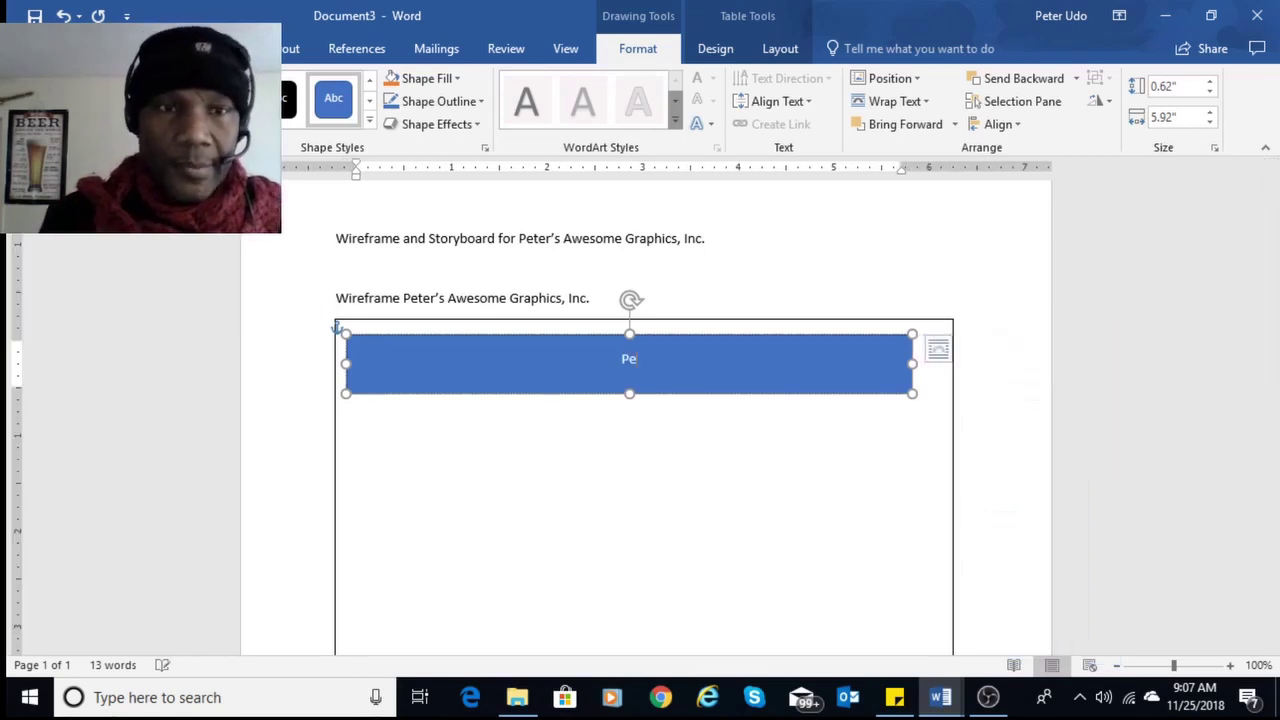
text(ter)
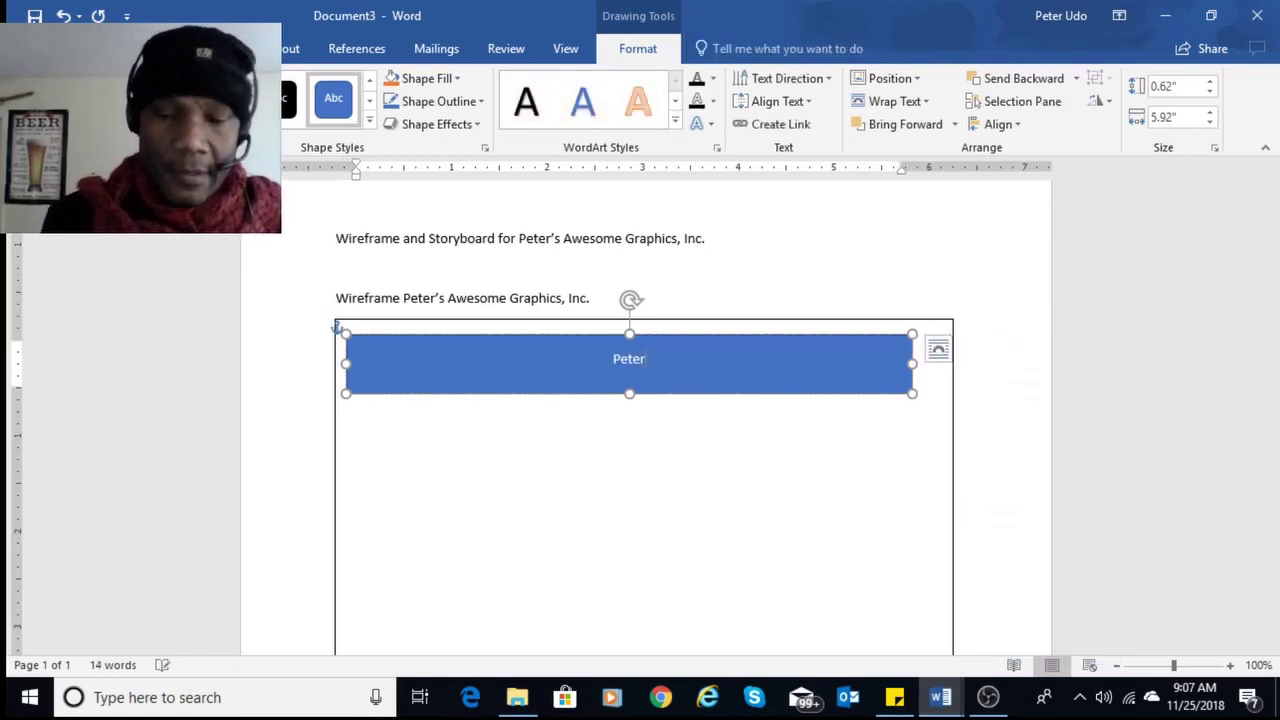
text('s)
text( Wa)
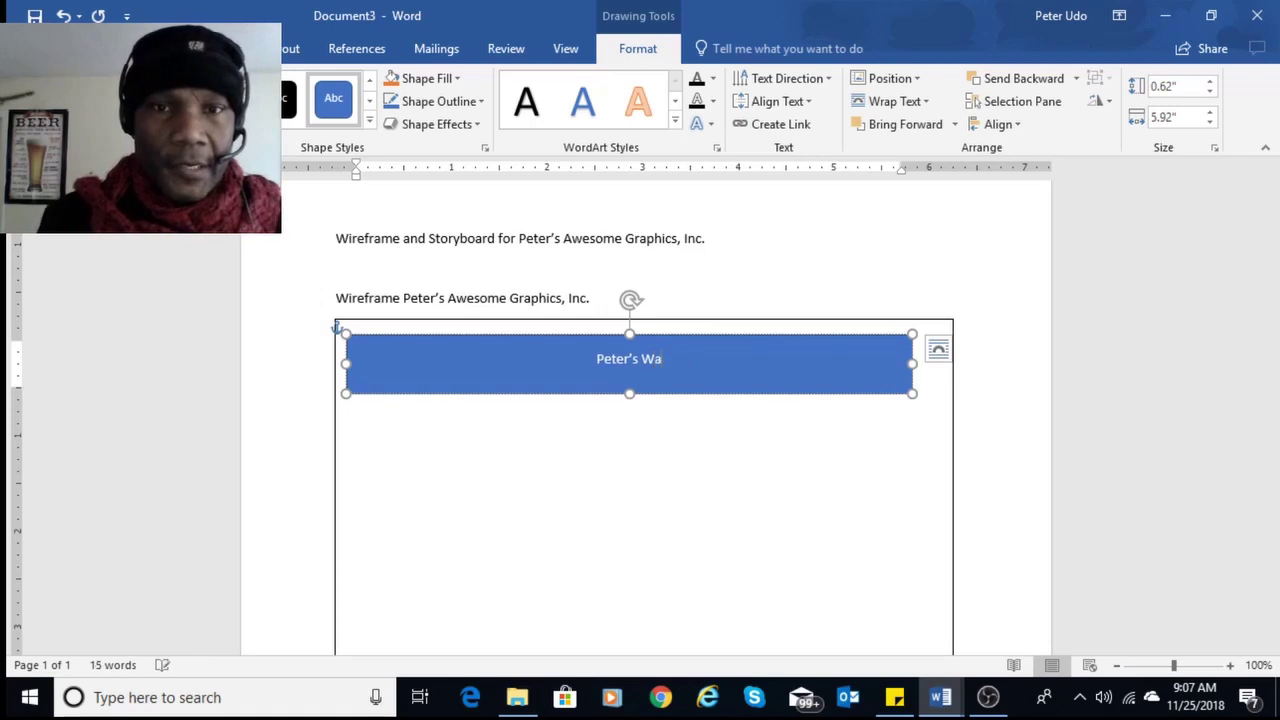
key(BackSpace)
key(BackSpace)
text(Awe)
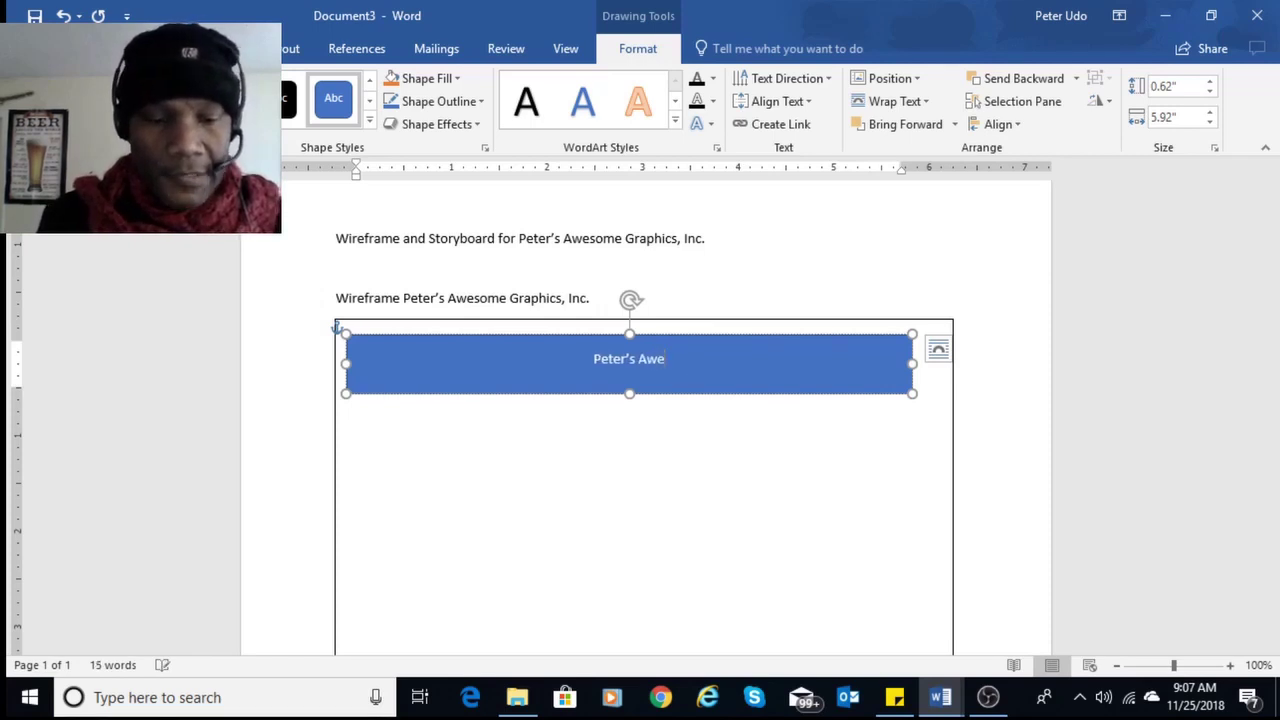
text(some Graphics)
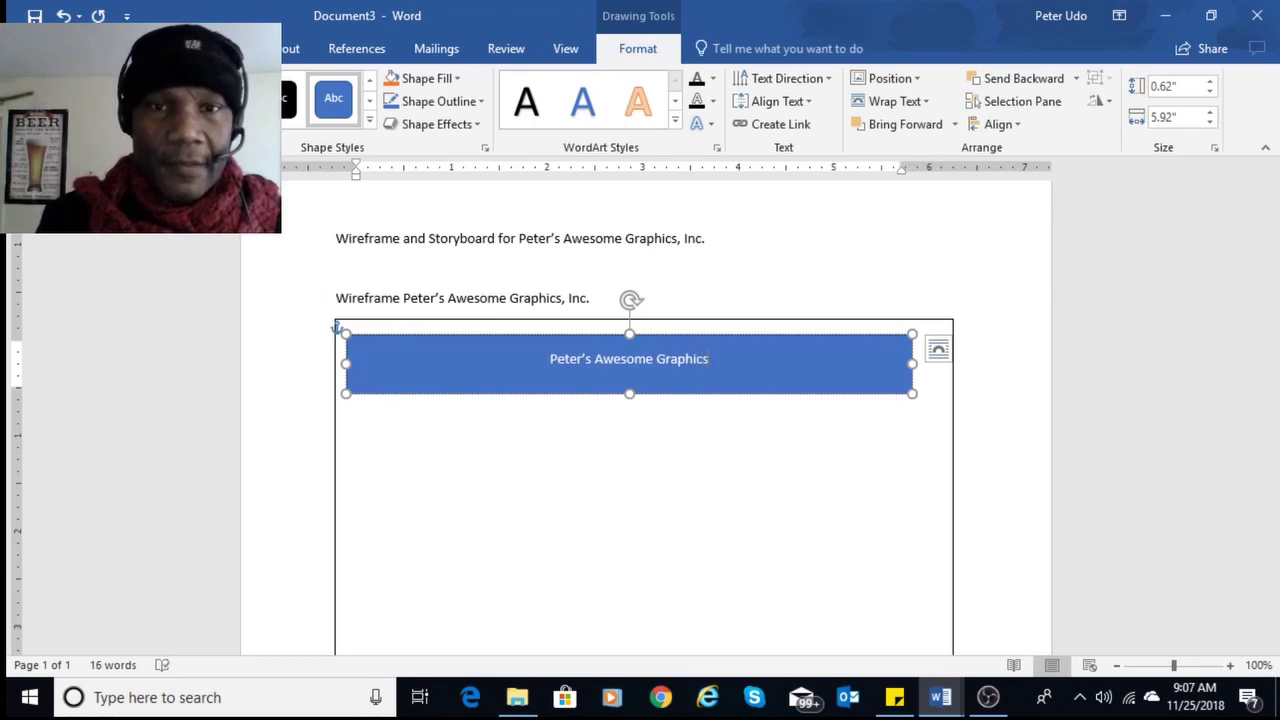
text(, In)
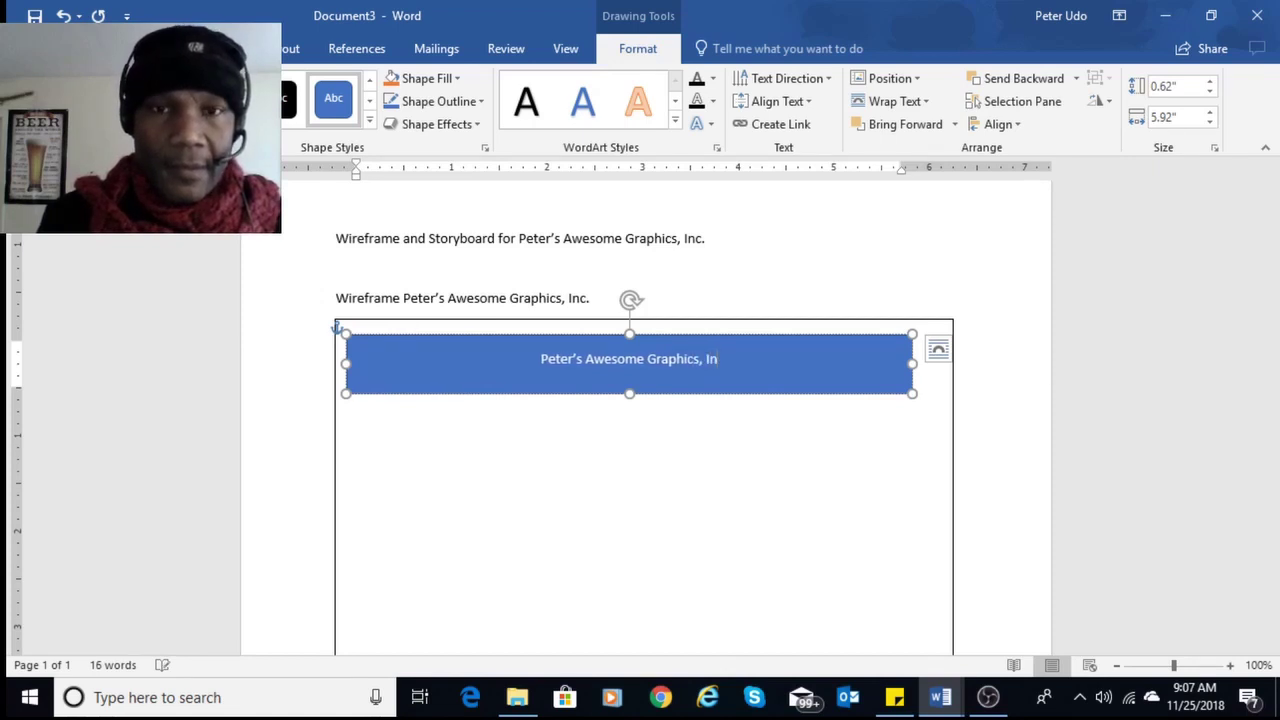
text(c)
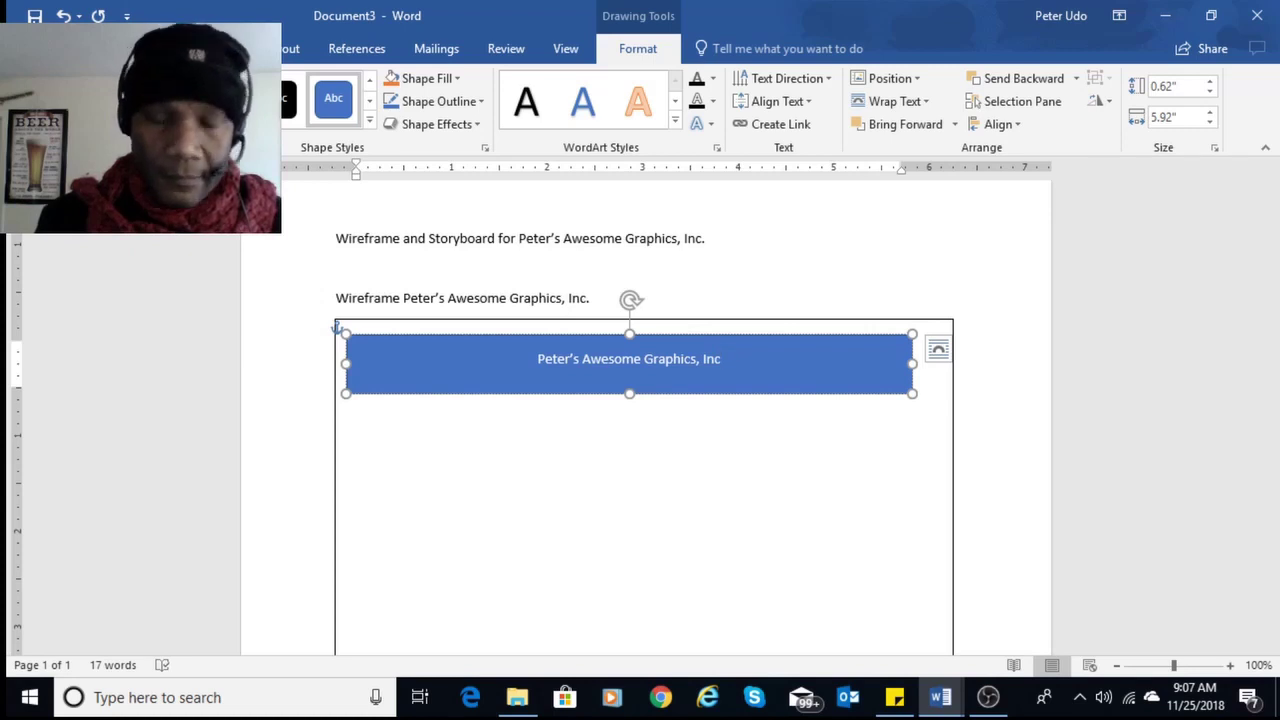
text(.)
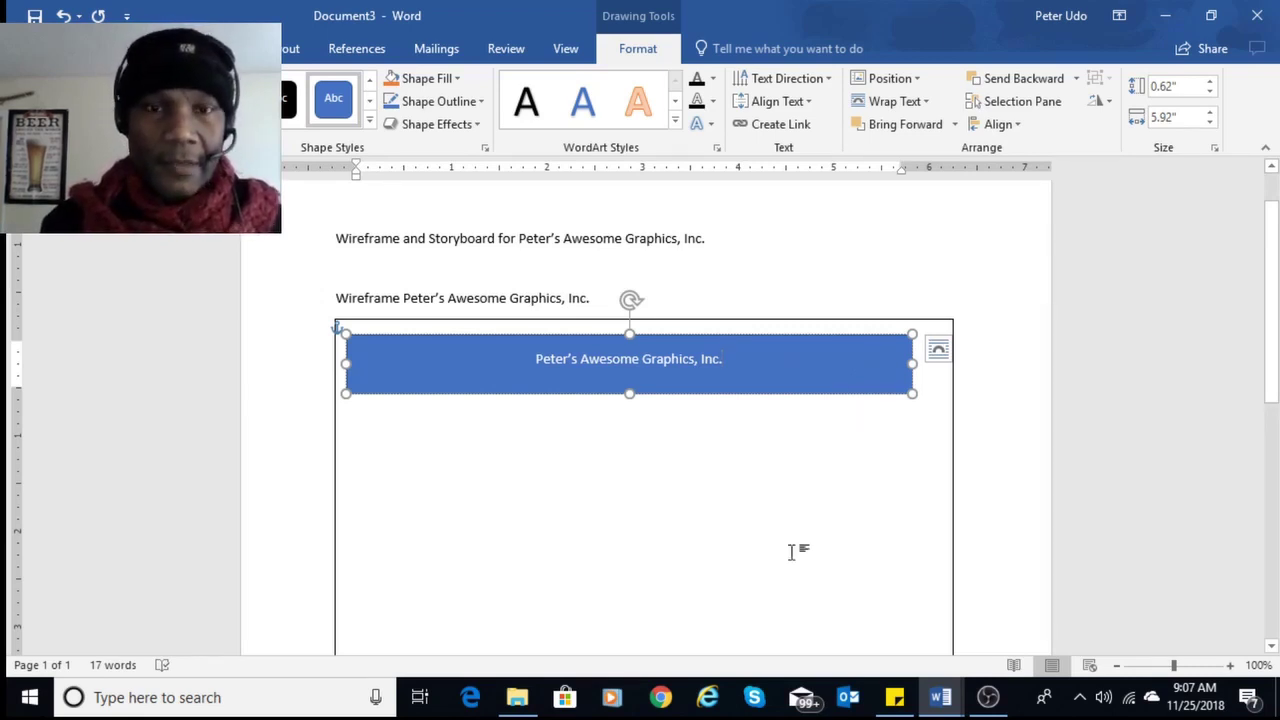
Return to the "7 Best Free Flowchart Tools for Windows_Short" document and review the business description and contact information entries under "Parts of a wireframe".
click(940, 697)
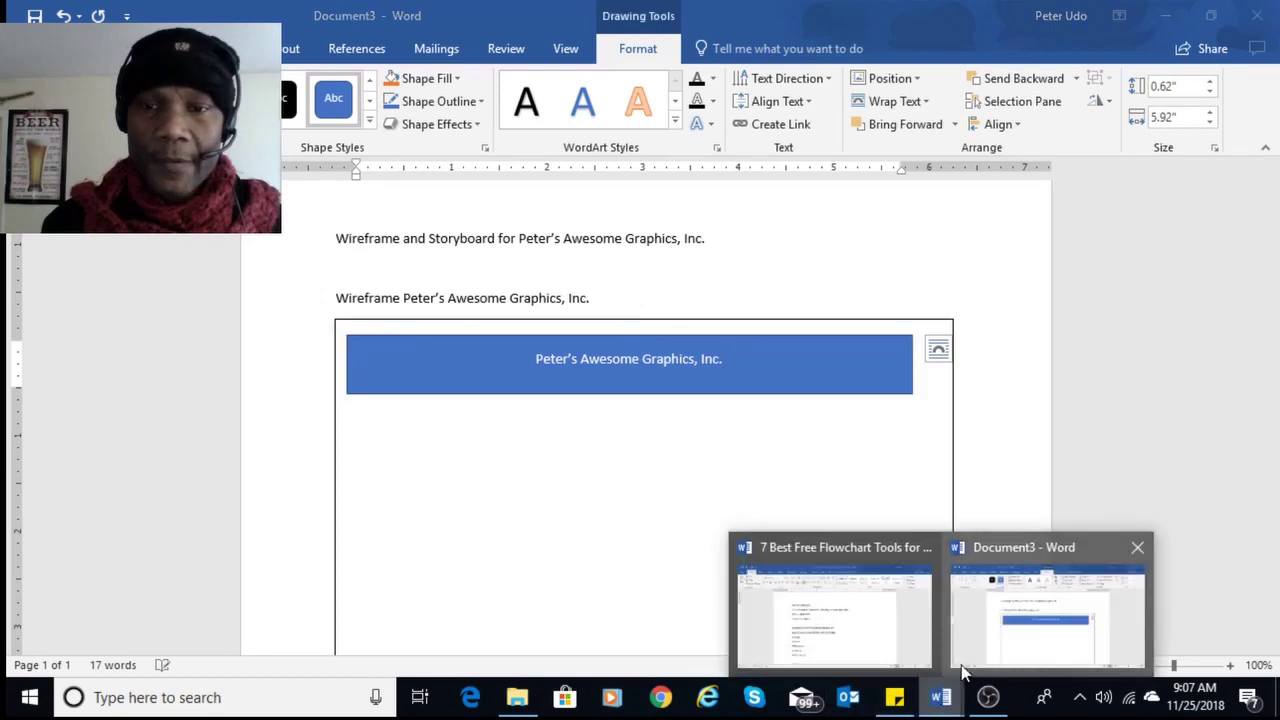
click(848, 600)
click(438, 298)
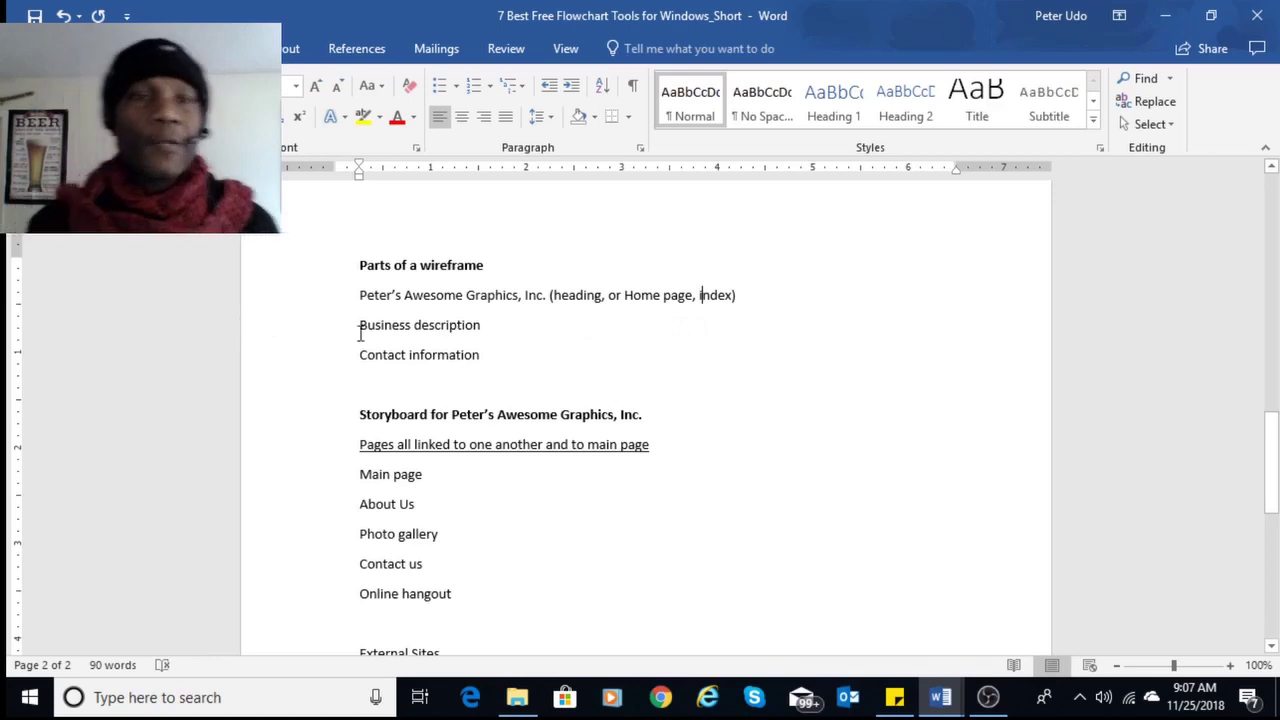
drag(360, 325, 490, 327)
drag(360, 355, 466, 360)
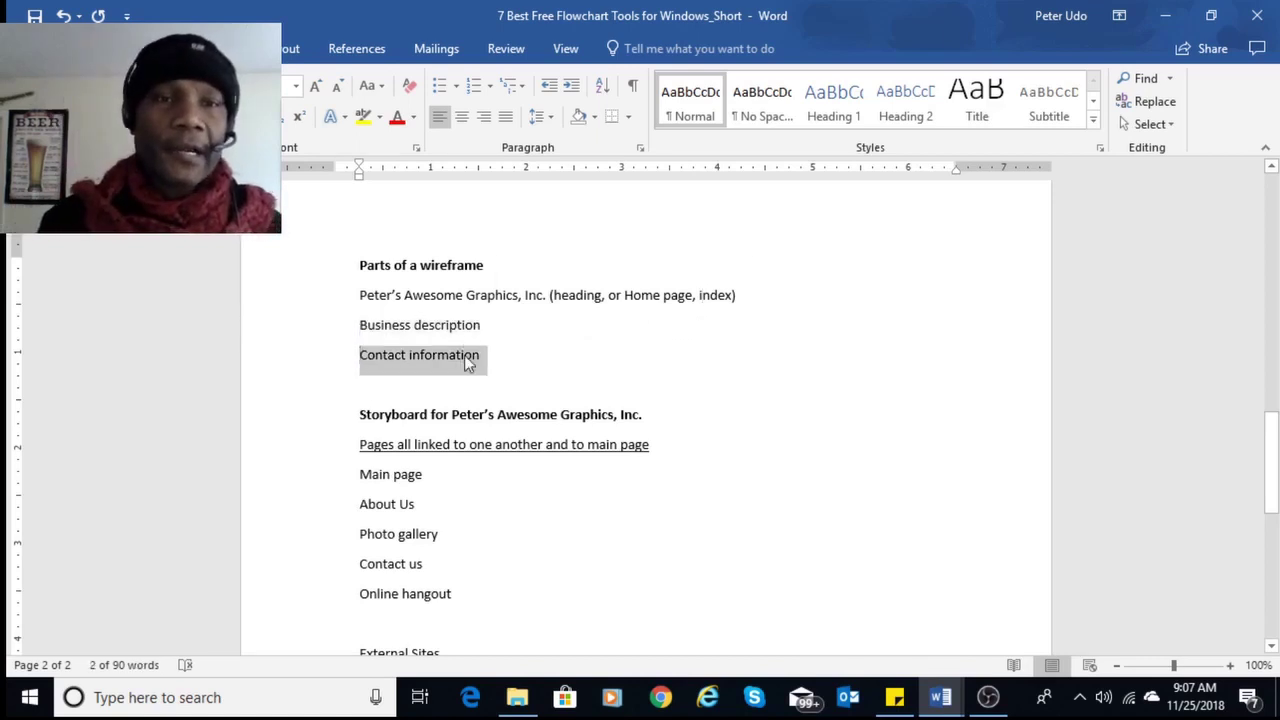
Switch back to Document3 and place the insertion point at the start of an empty line below the banner inside the table box.
mouse_move(940, 697)
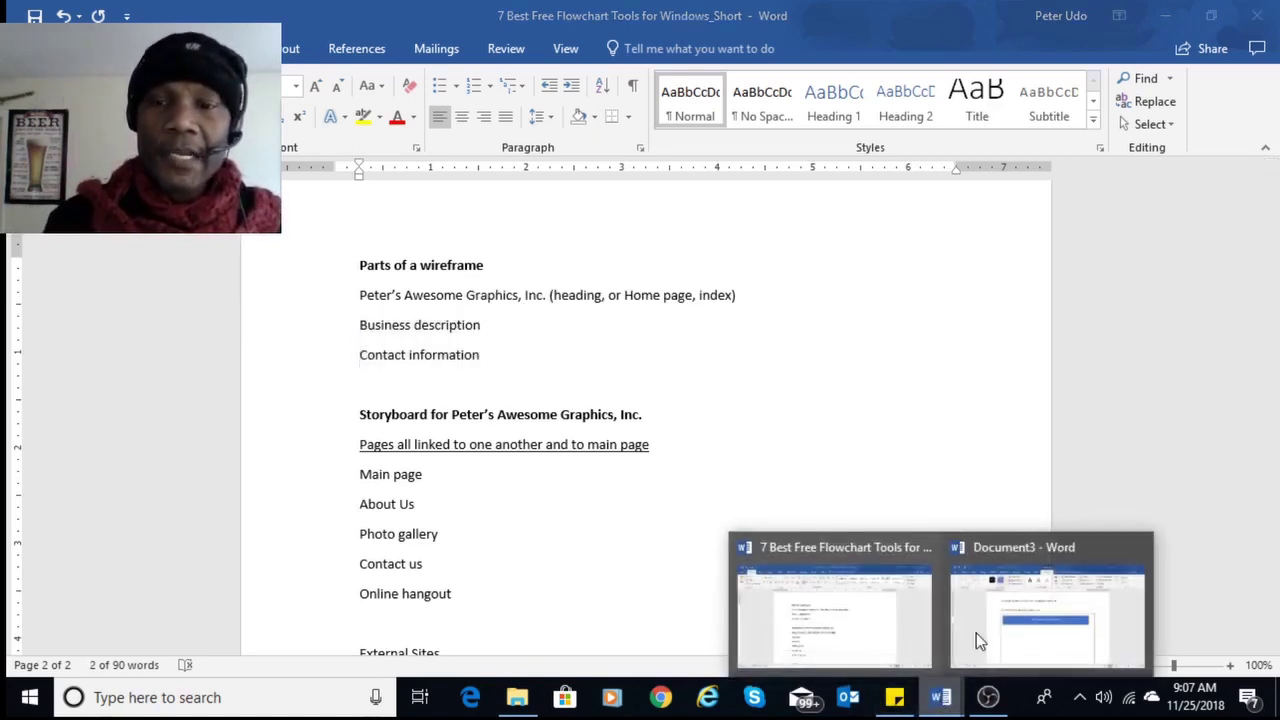
click(976, 633)
click(713, 457)
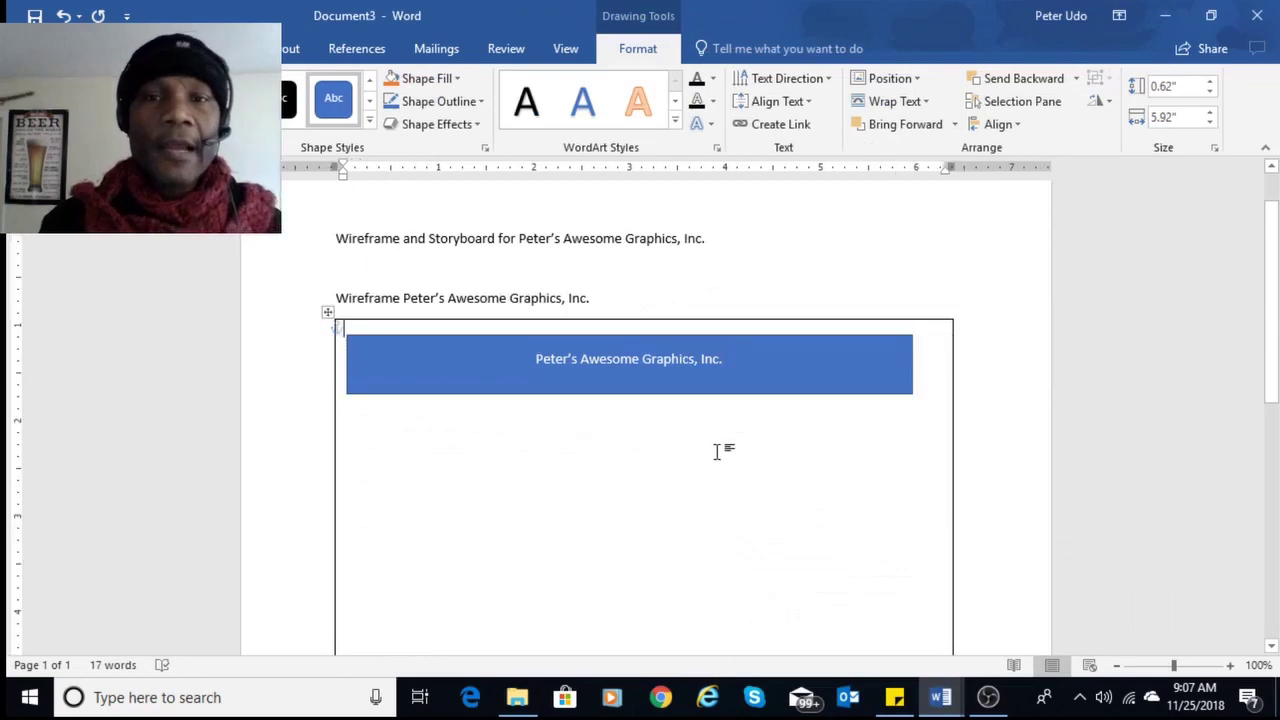
right_click(789, 371)
key(Escape)
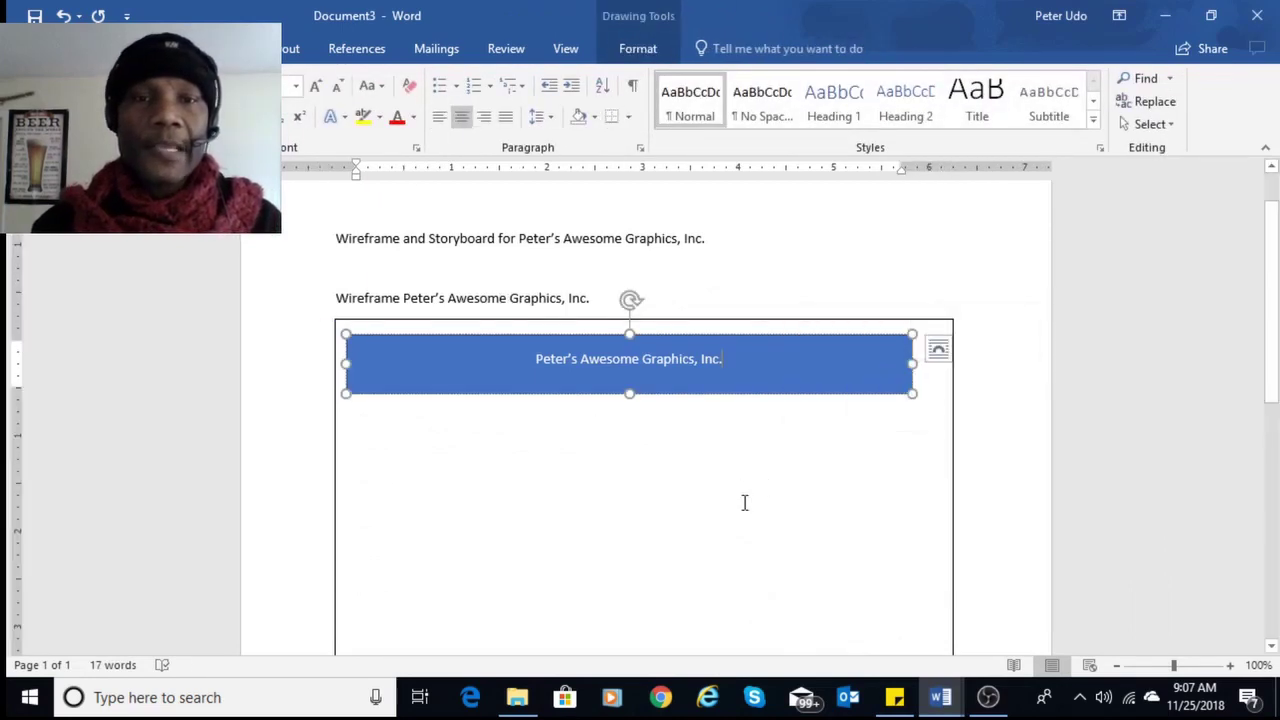
click(931, 410)
key(Return)
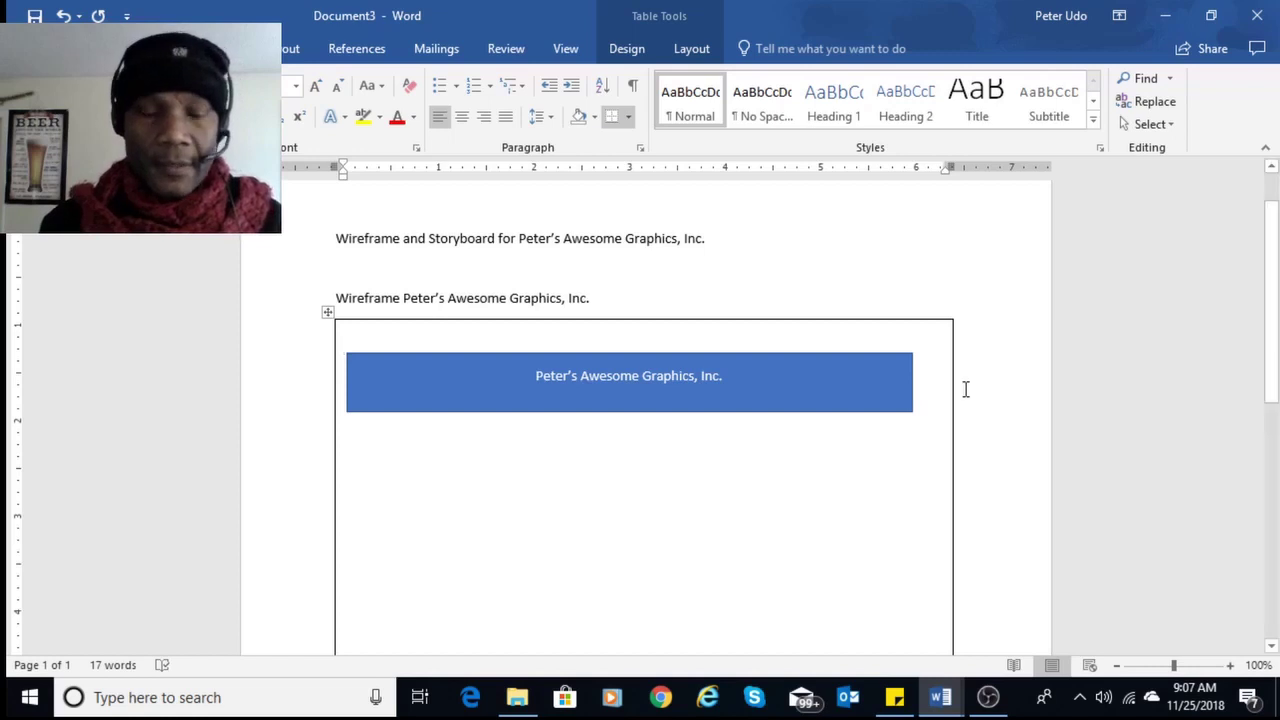
key(BackSpace)
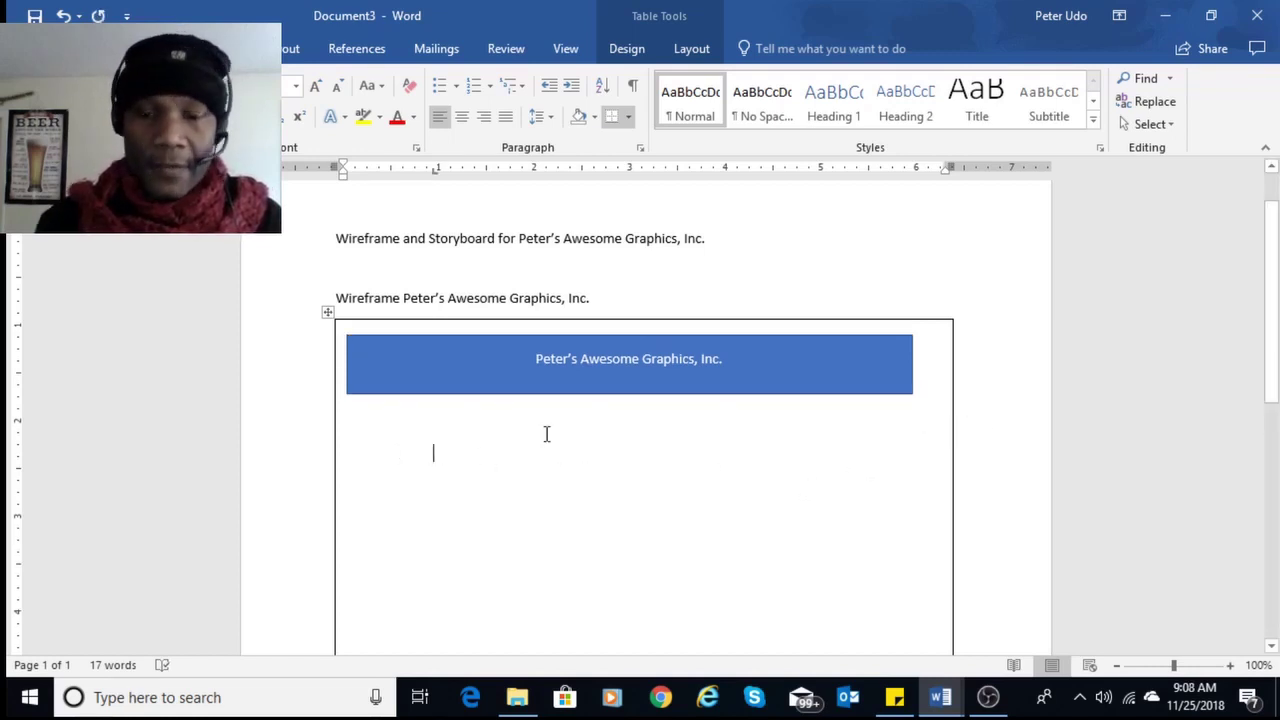
key(Home)
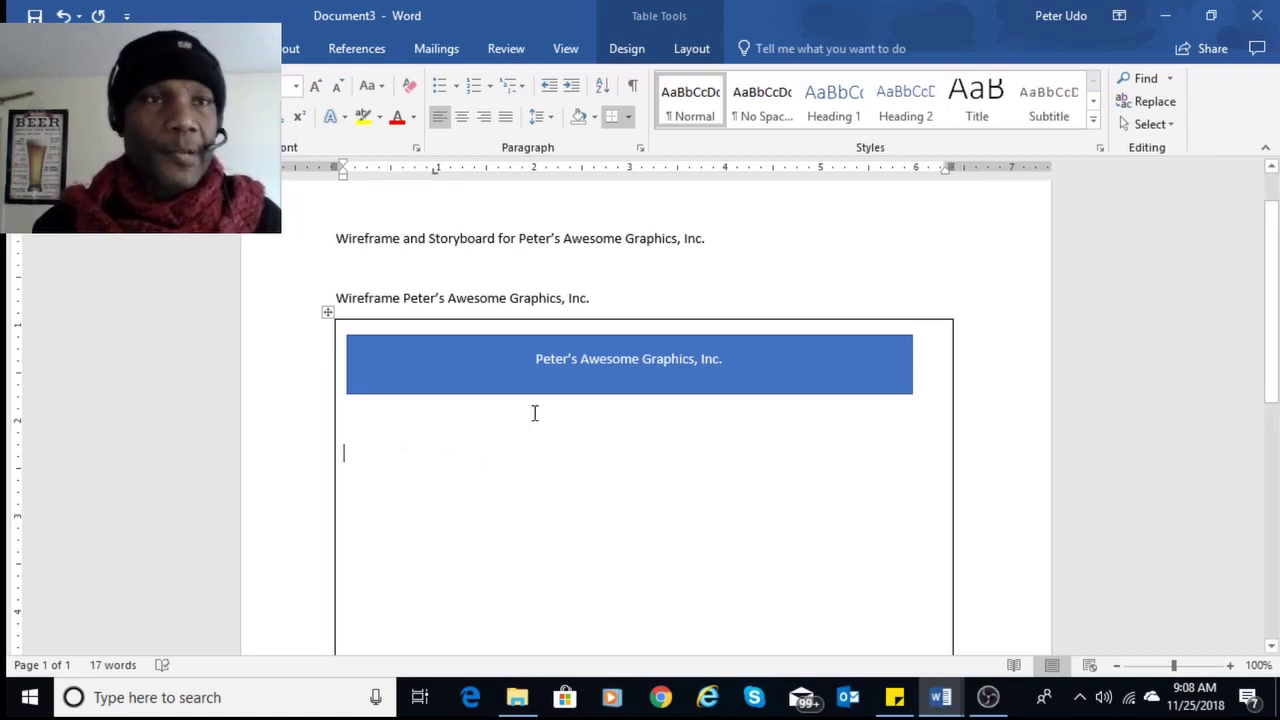
Draw a rectangle about 1.33" high and 2.71" wide below the banner, near the left edge of the table box.
click(167, 48)
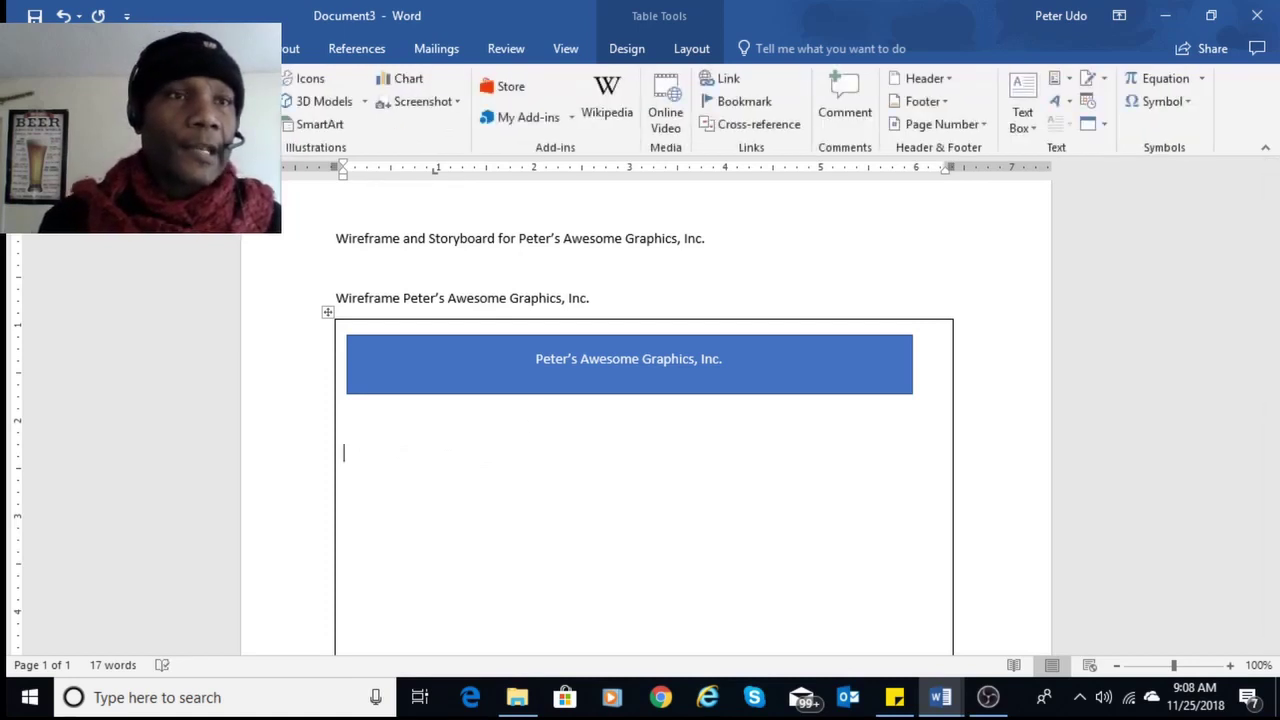
click(245, 100)
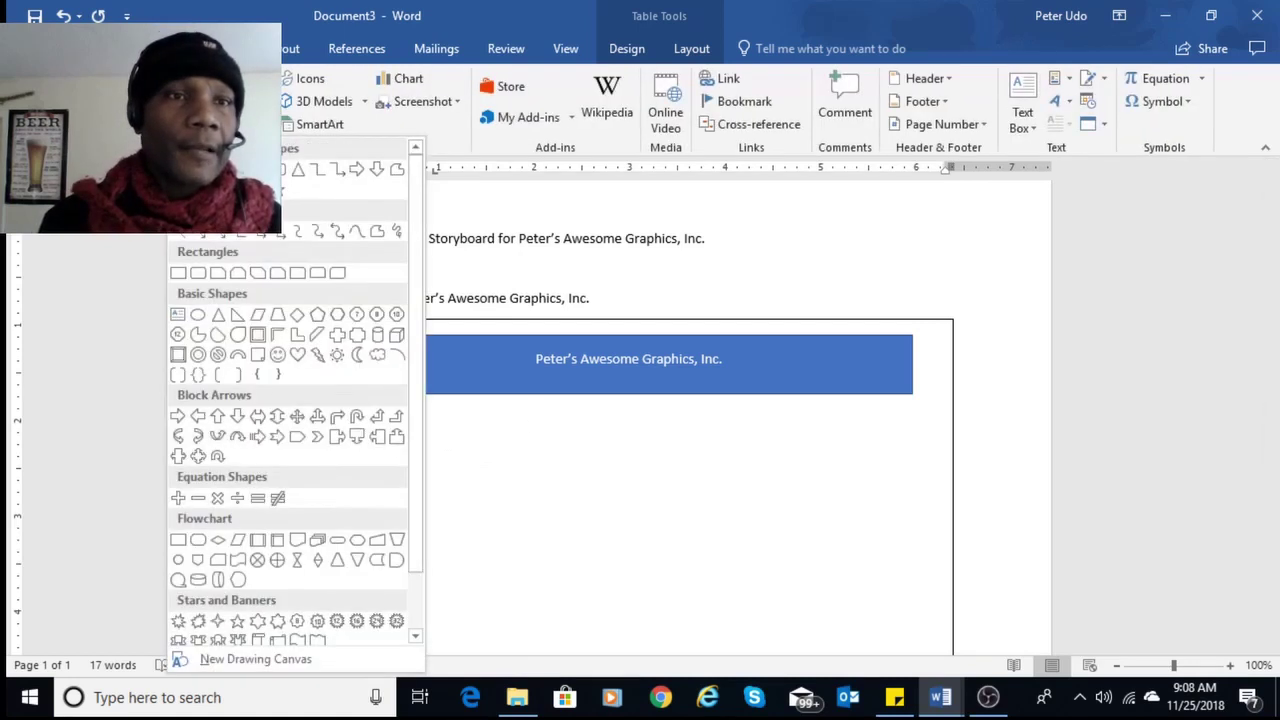
click(178, 170)
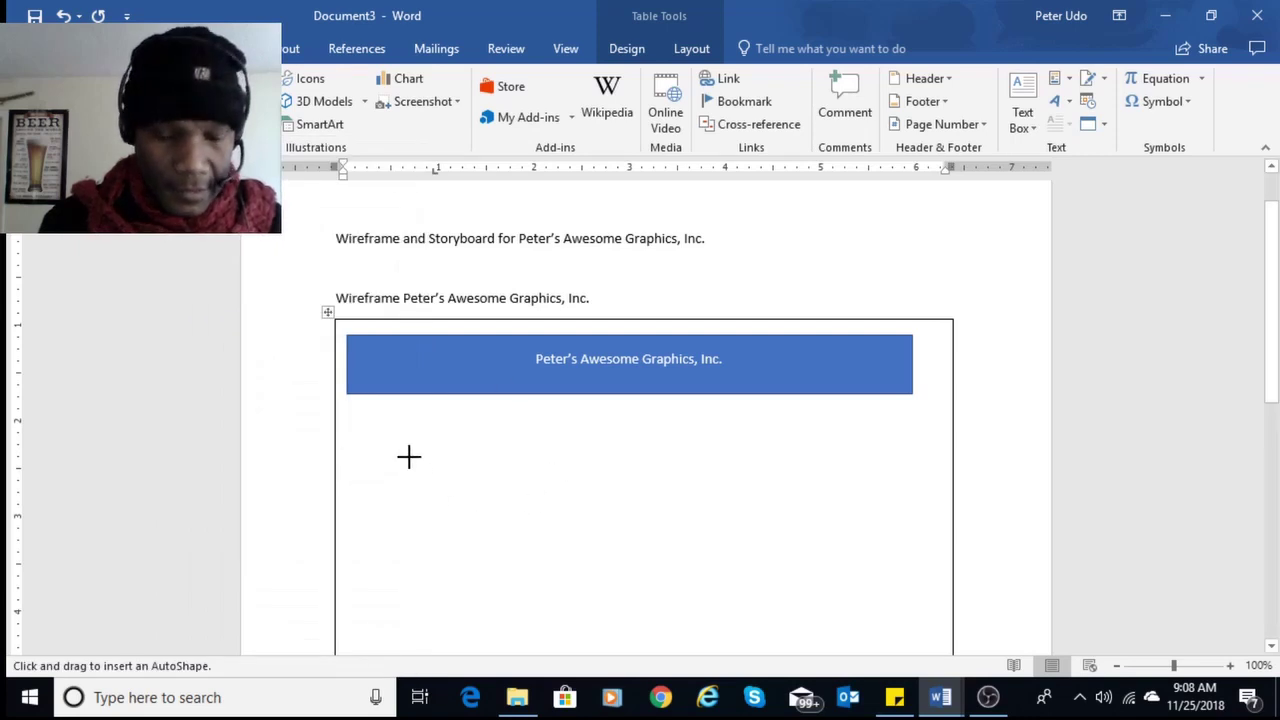
drag(349, 449, 607, 577)
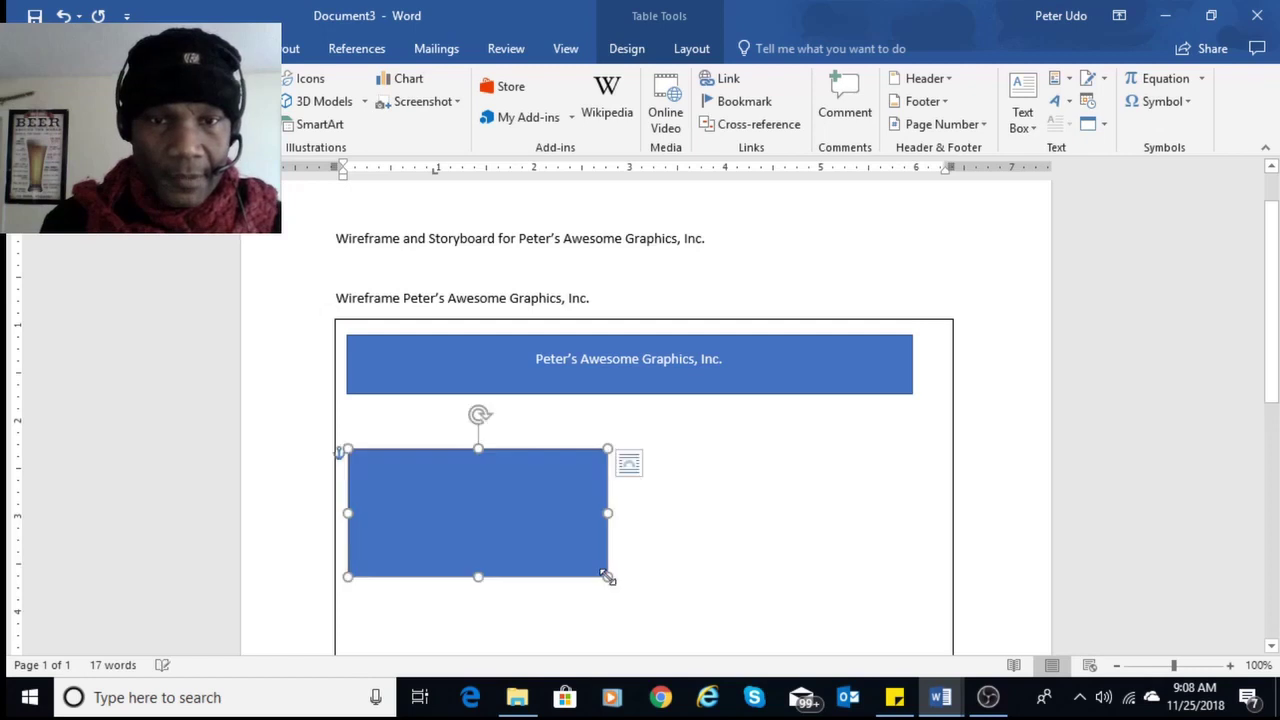
Enter the text "Business Description" inside the new rectangle.
text(B)
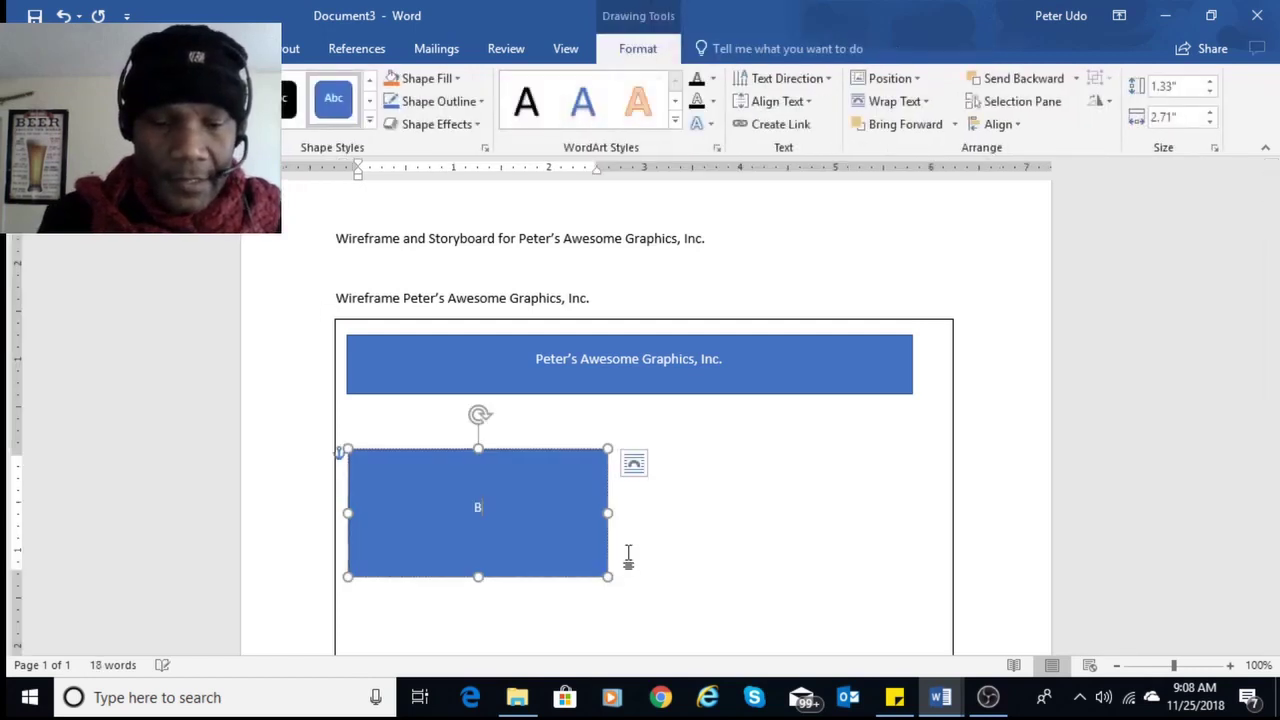
text(usiness D)
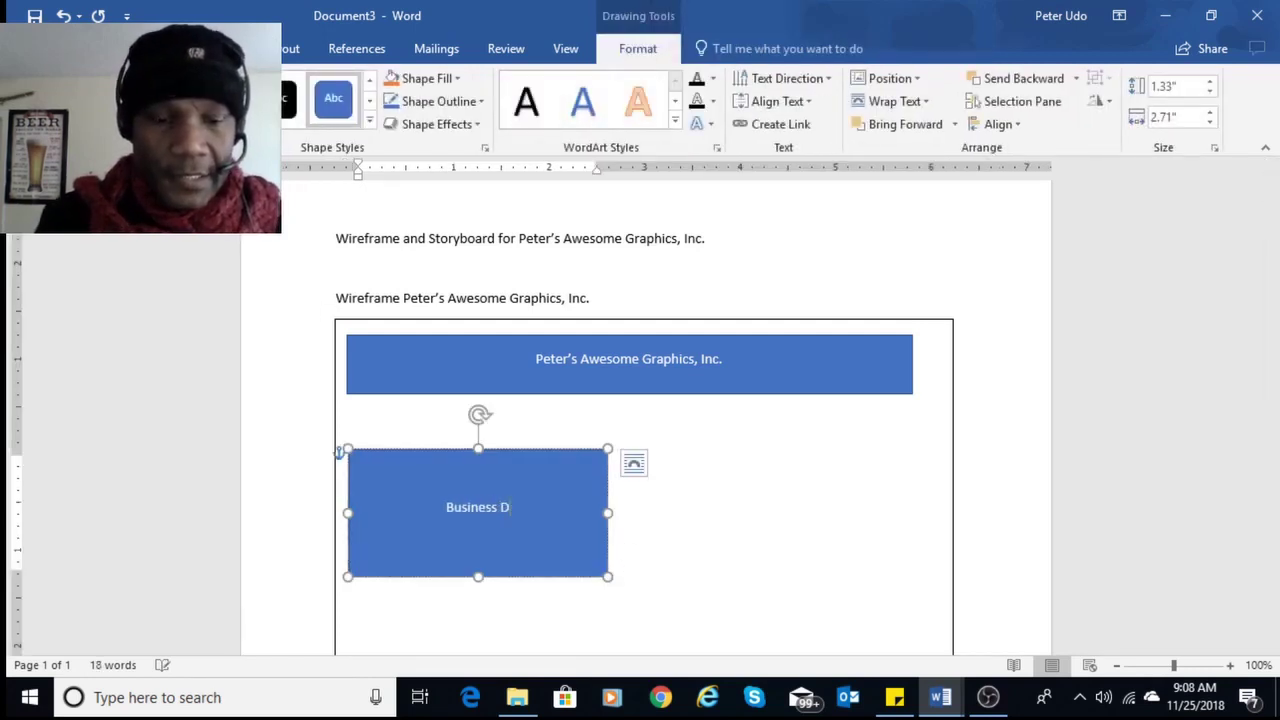
text(escription)
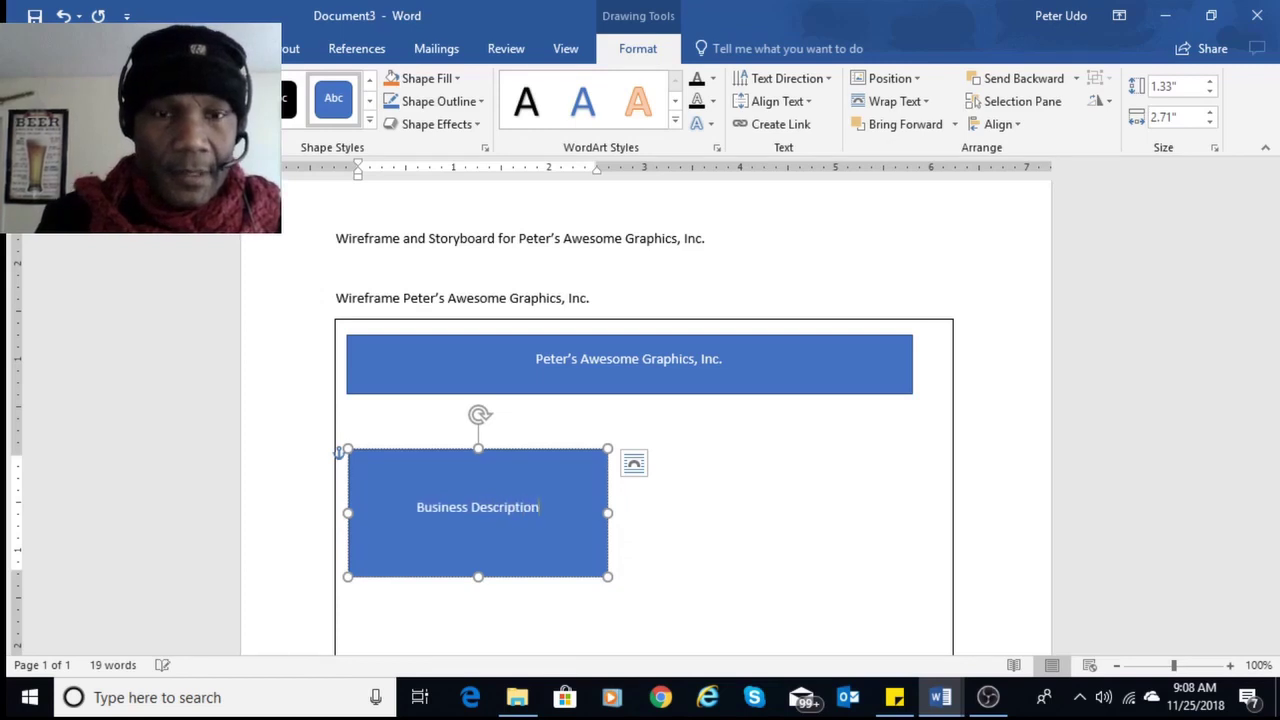
click(791, 534)
Duplicate the "Business Description" rectangle, placing the copy slightly lower and to the right so it overlaps the original.
scroll(814, 511, down, 3)
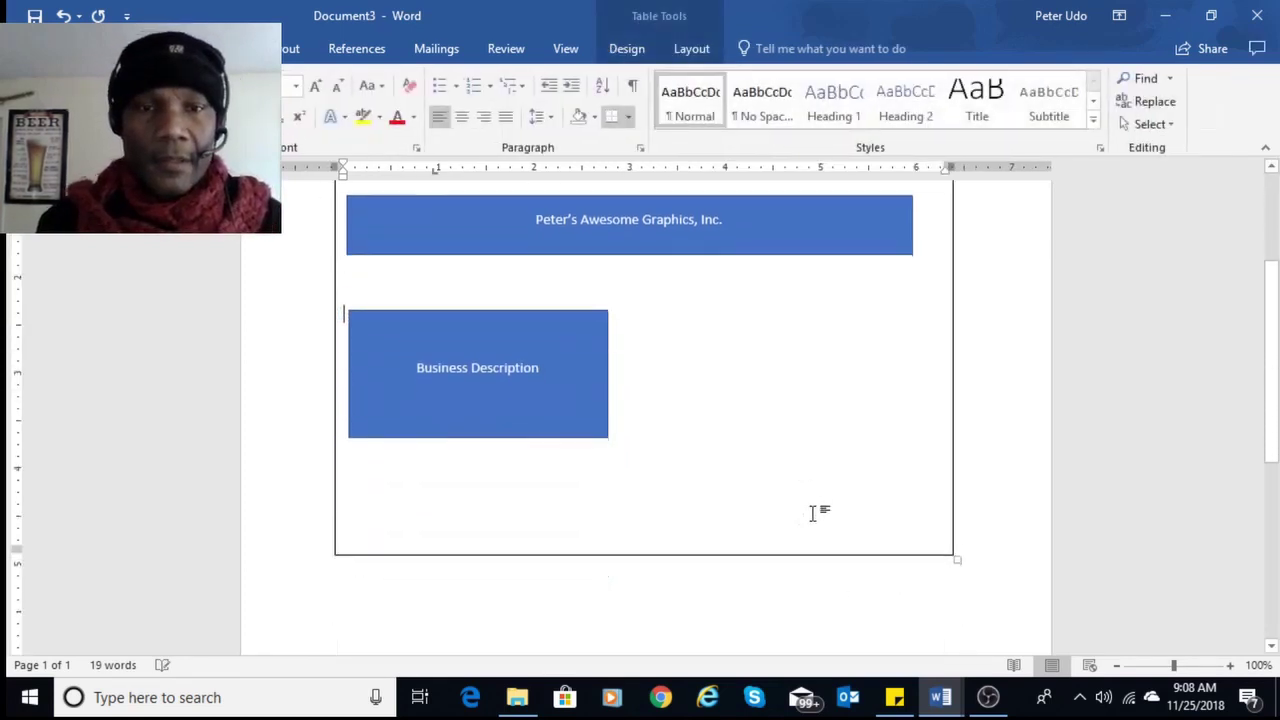
click(511, 394)
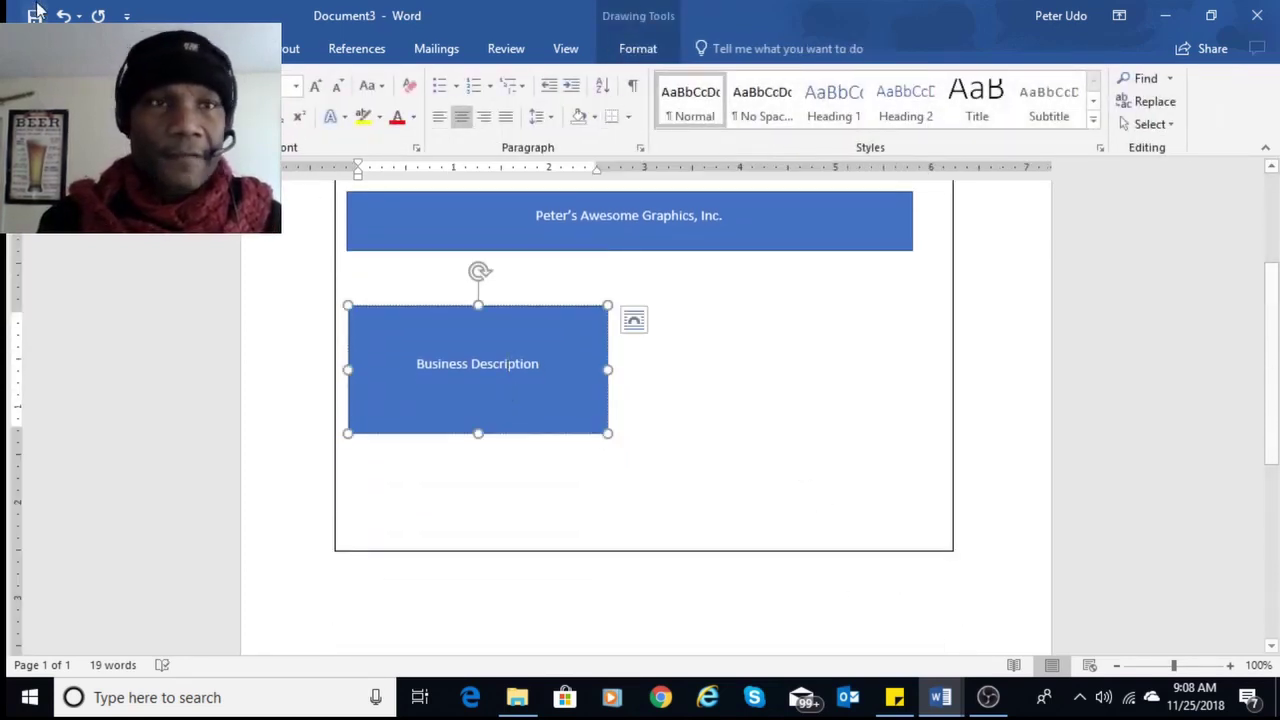
right_click(552, 366)
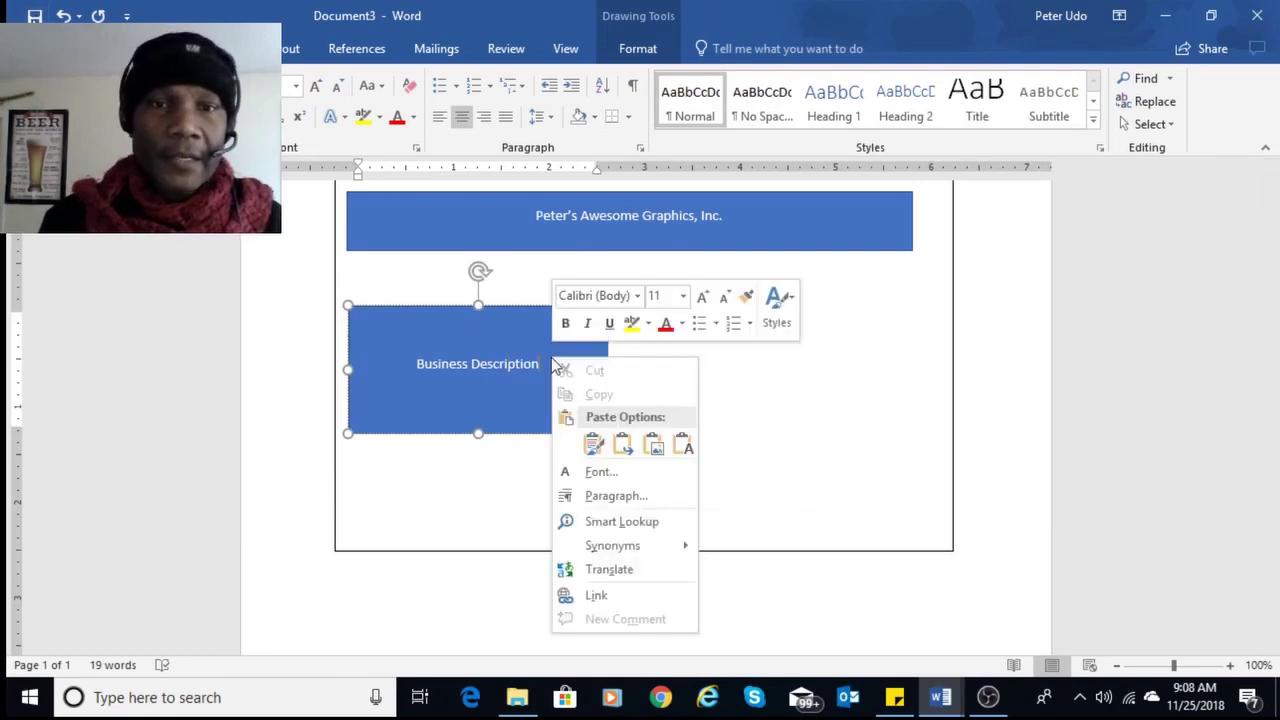
click(519, 358)
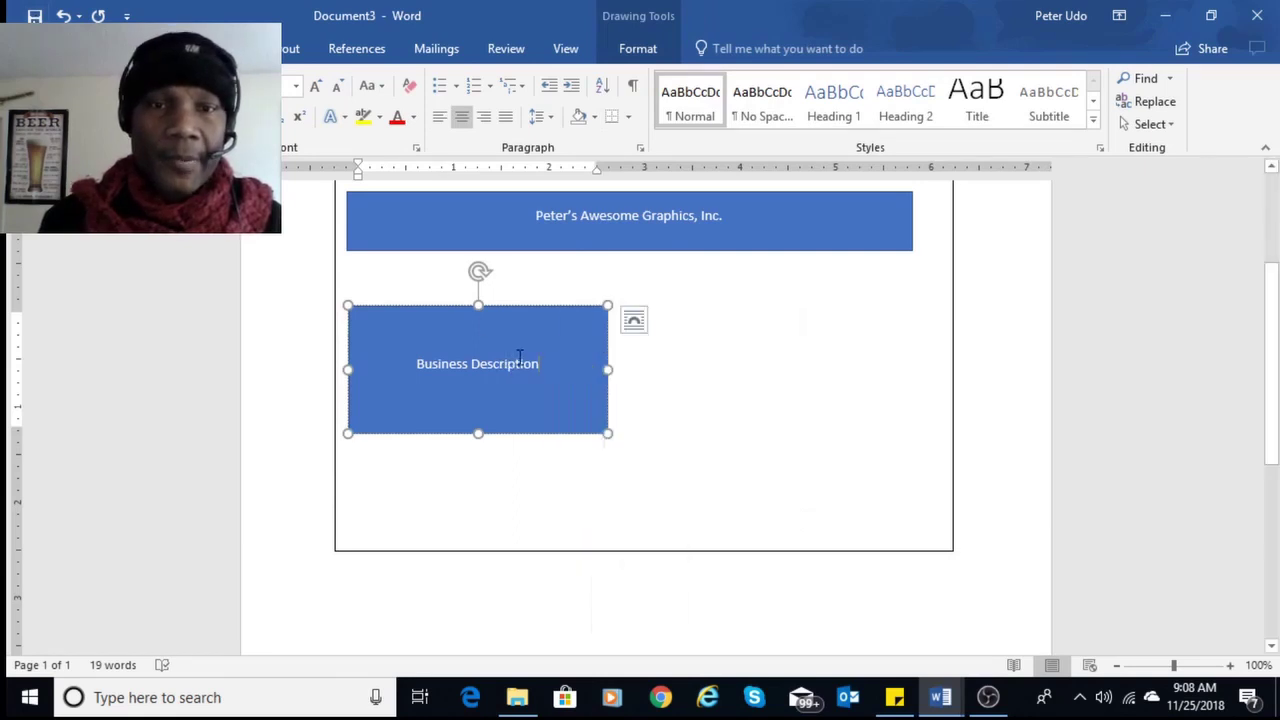
click(634, 319)
click(600, 366)
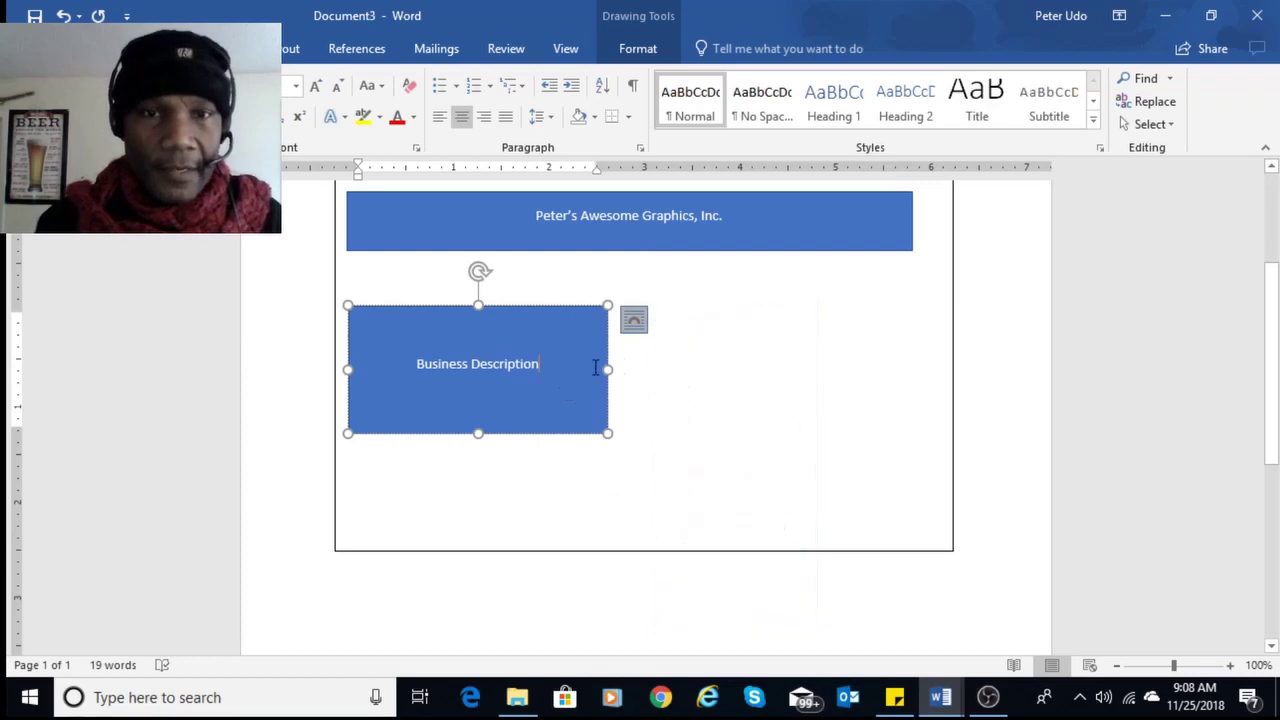
click(617, 363)
click(600, 328)
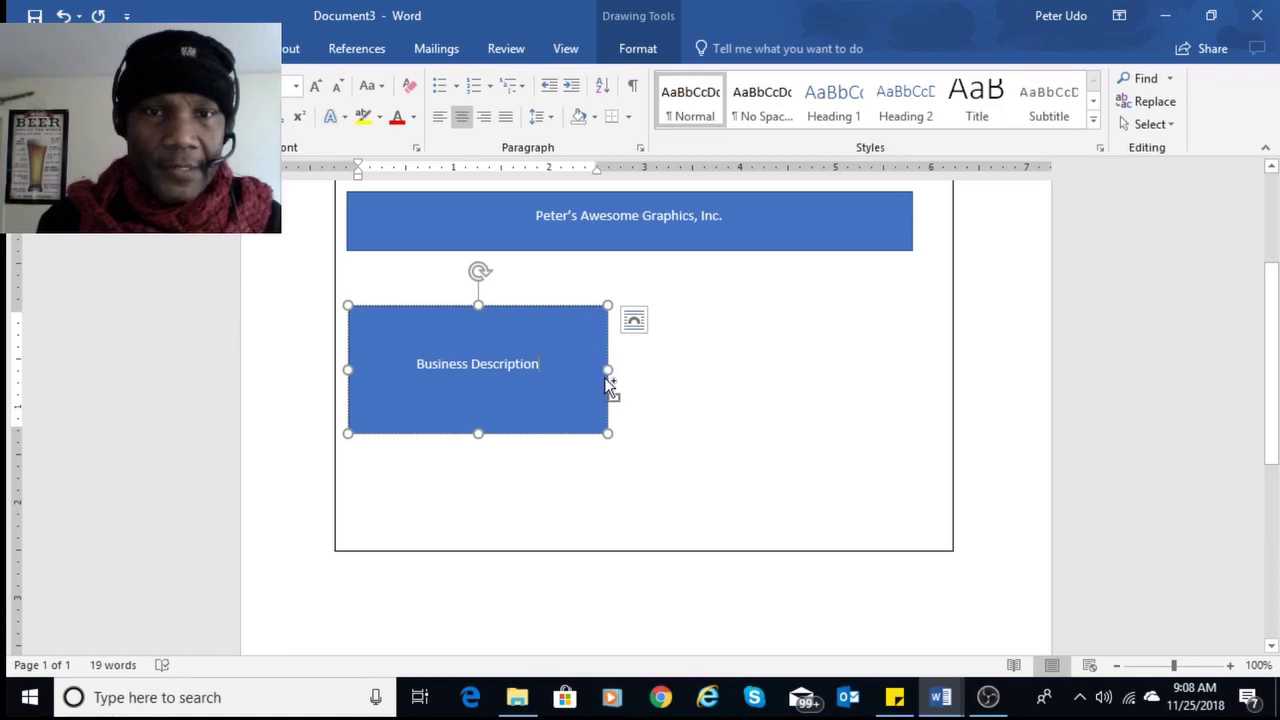
drag(608, 388, 733, 405)
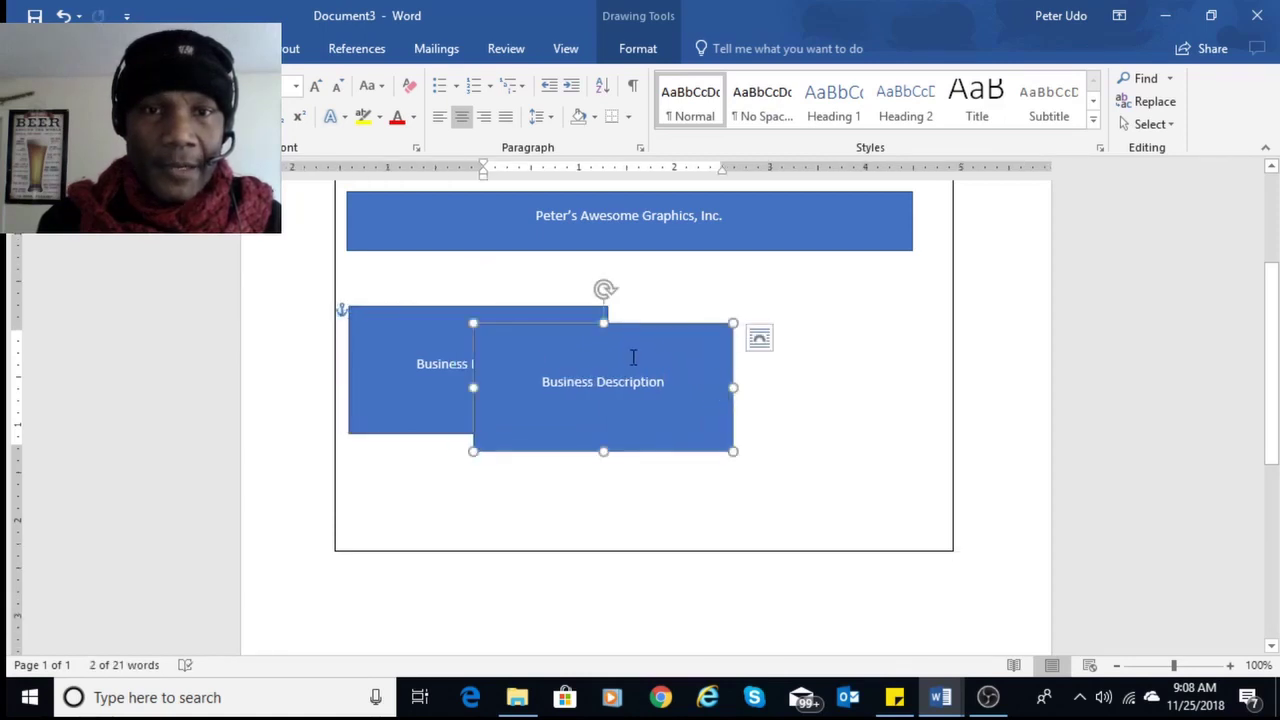
Extend the table box downward to make room for another rectangle.
scroll(894, 477, up, 3)
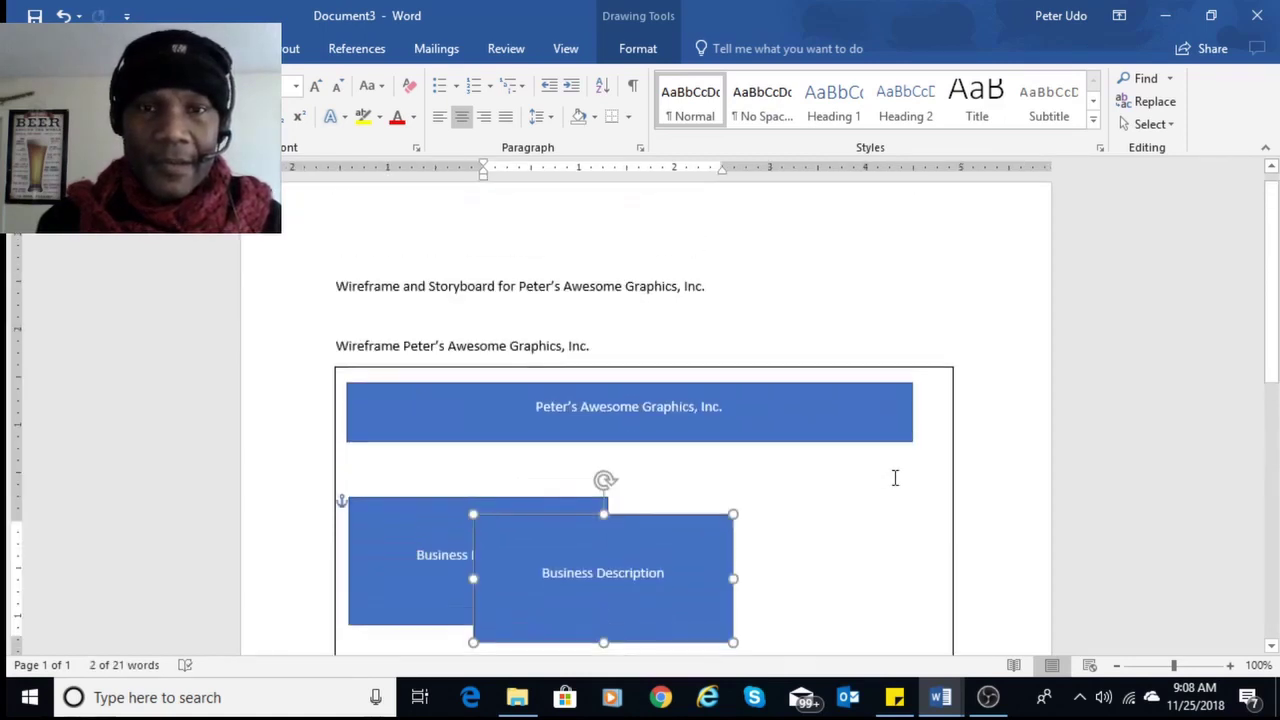
scroll(895, 478, down, 3)
scroll(894, 477, down, 3)
click(831, 355)
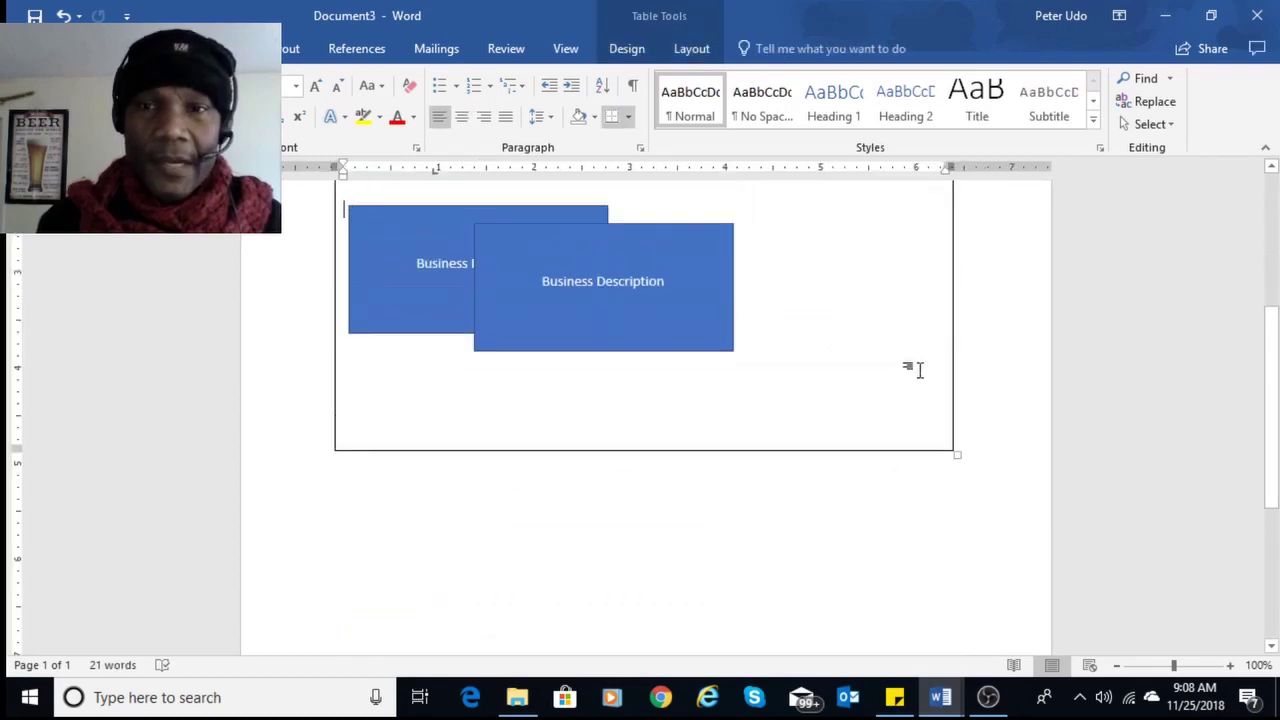
drag(954, 451, 954, 591)
Move the duplicate rectangle below the original and widen it leftward to the table box's left edge.
click(657, 428)
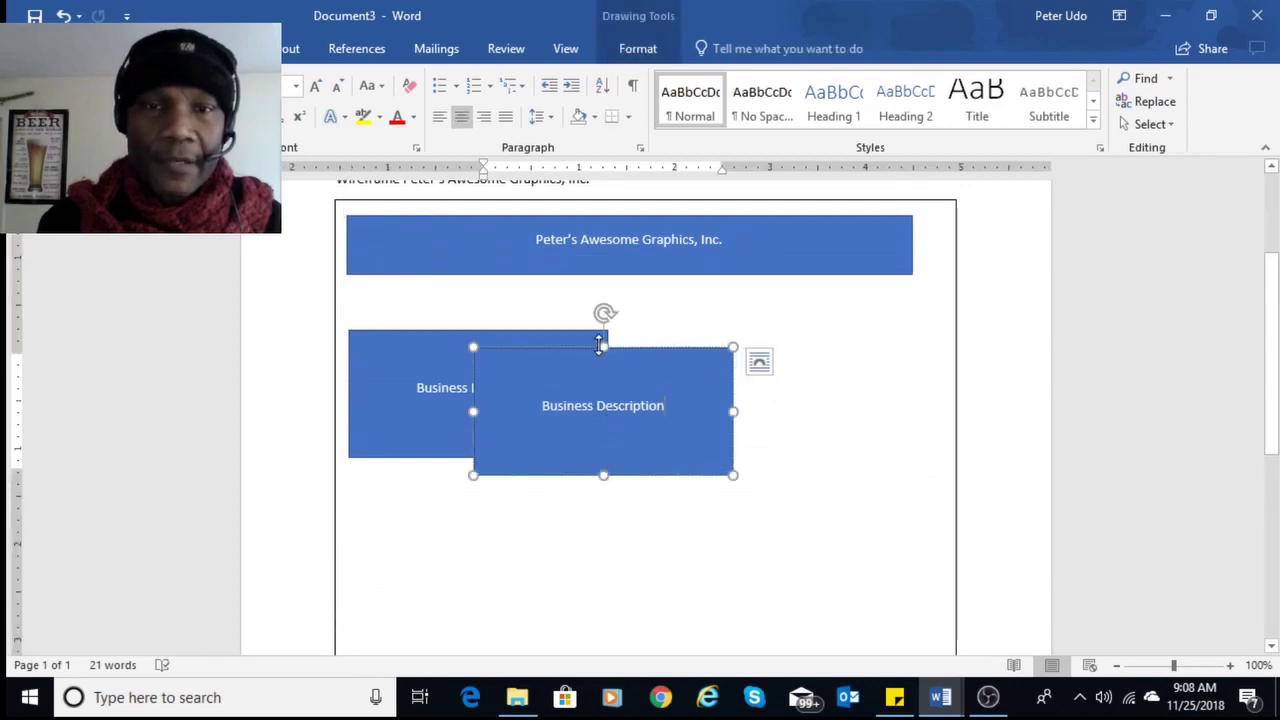
drag(594, 351, 598, 535)
scroll(605, 528, down, 1)
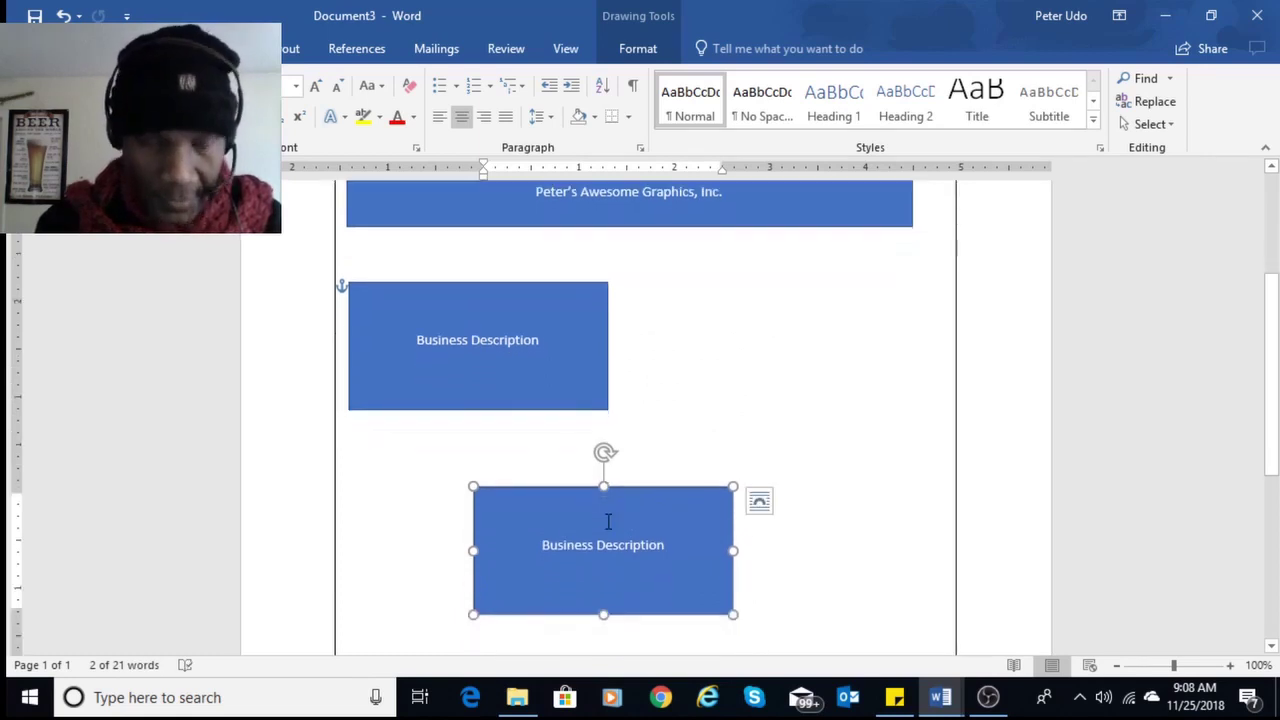
drag(472, 548, 343, 545)
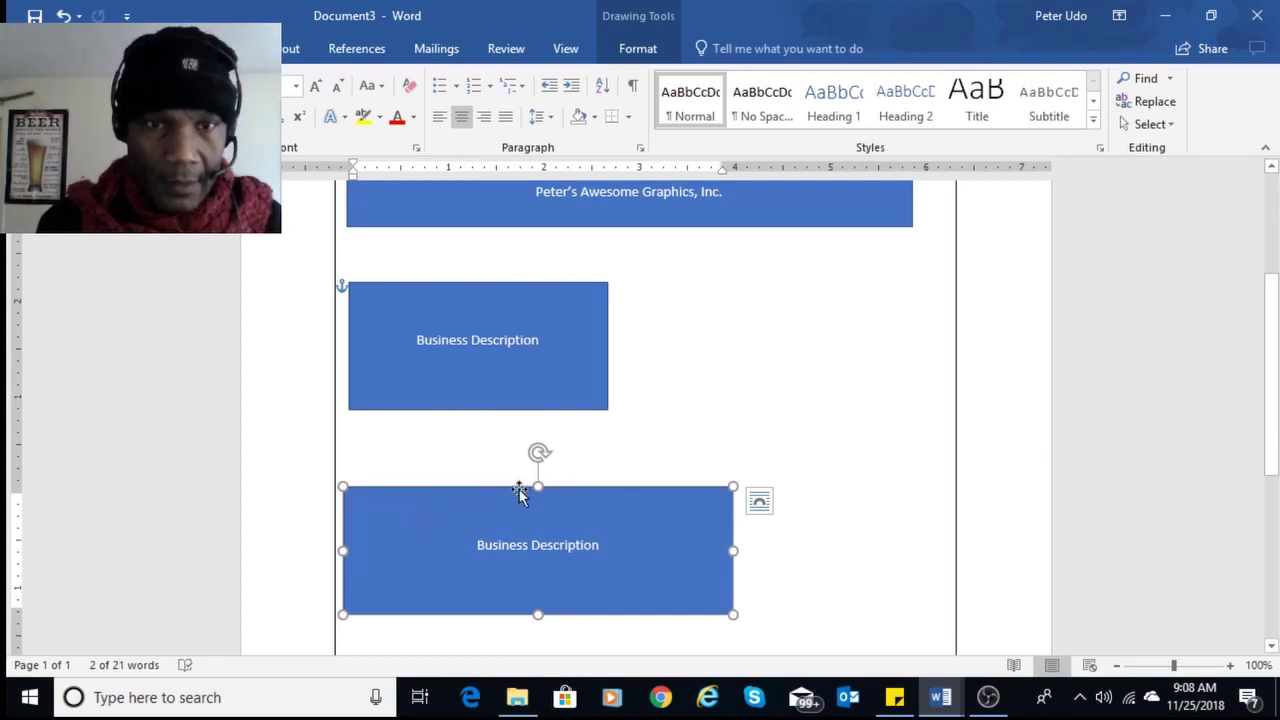
drag(520, 491, 513, 456)
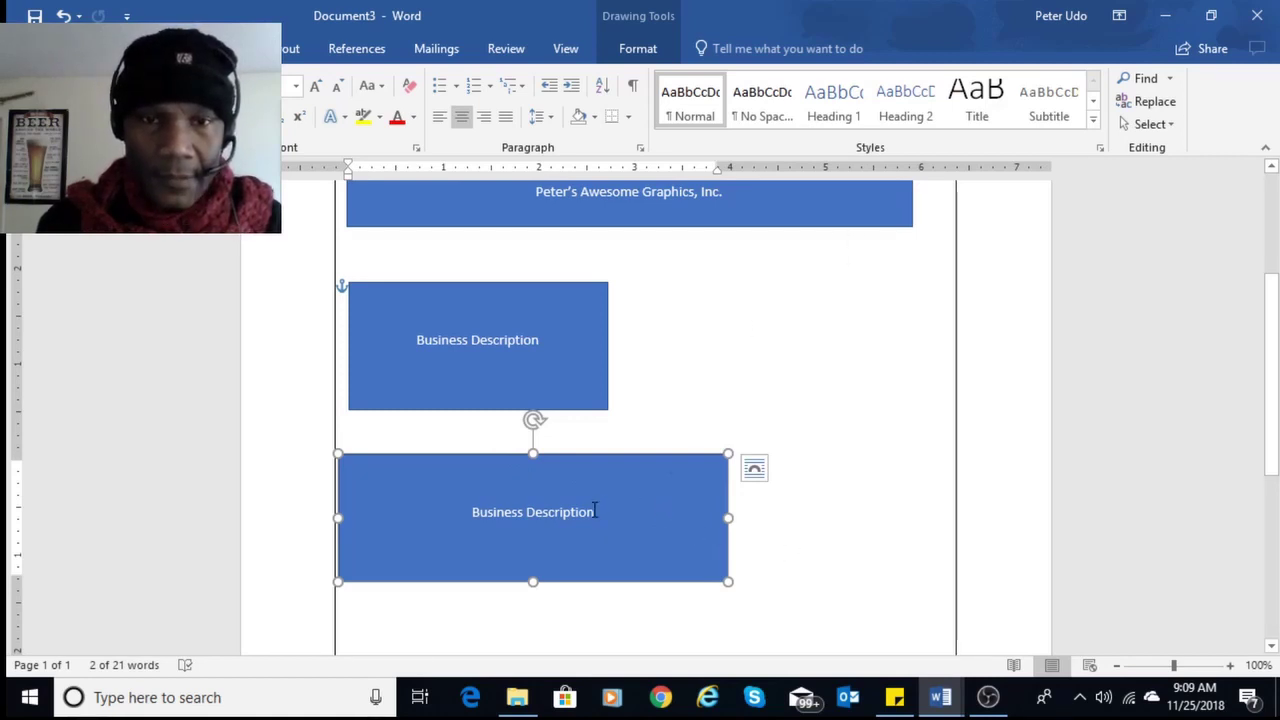
Replace the text in the lower rectangle with "Contact Information".
drag(599, 509, 372, 481)
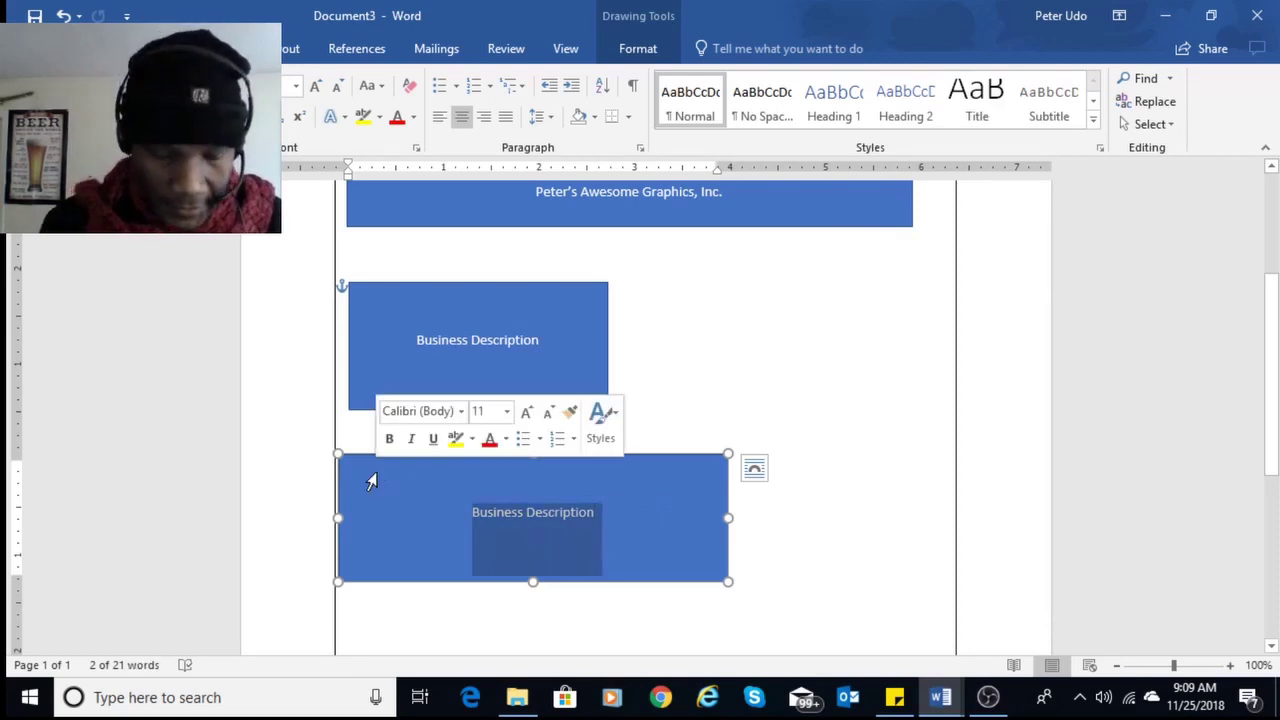
text(Cont)
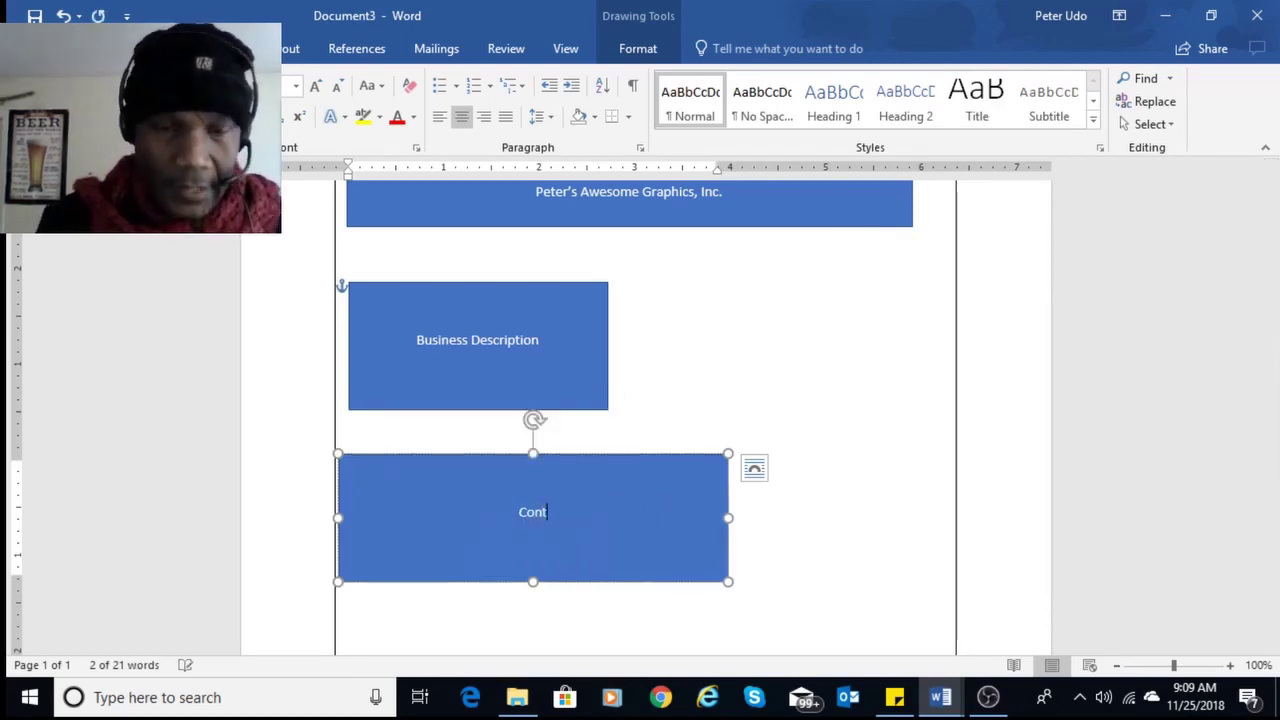
text(act Information)
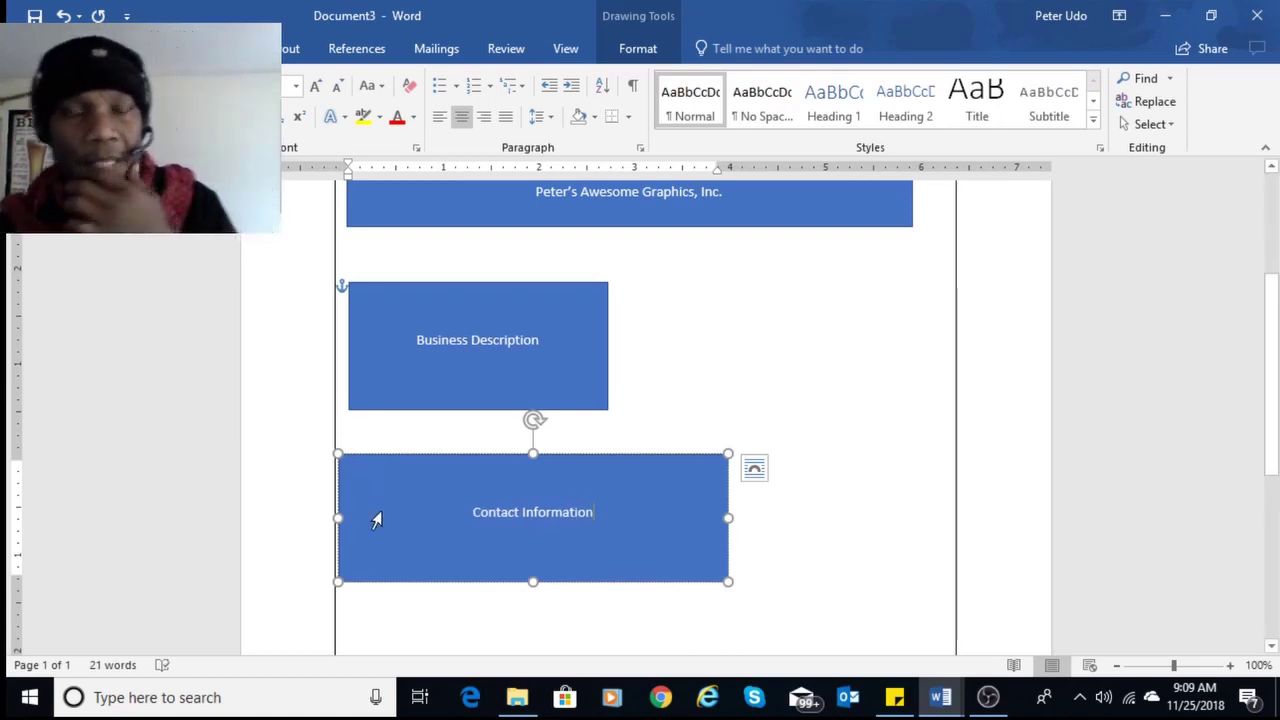
Apply the Heading 1 style to the title "Wireframe and Storyboard for Peter's Awesome Graphics, Inc.".
scroll(726, 503, down, 3)
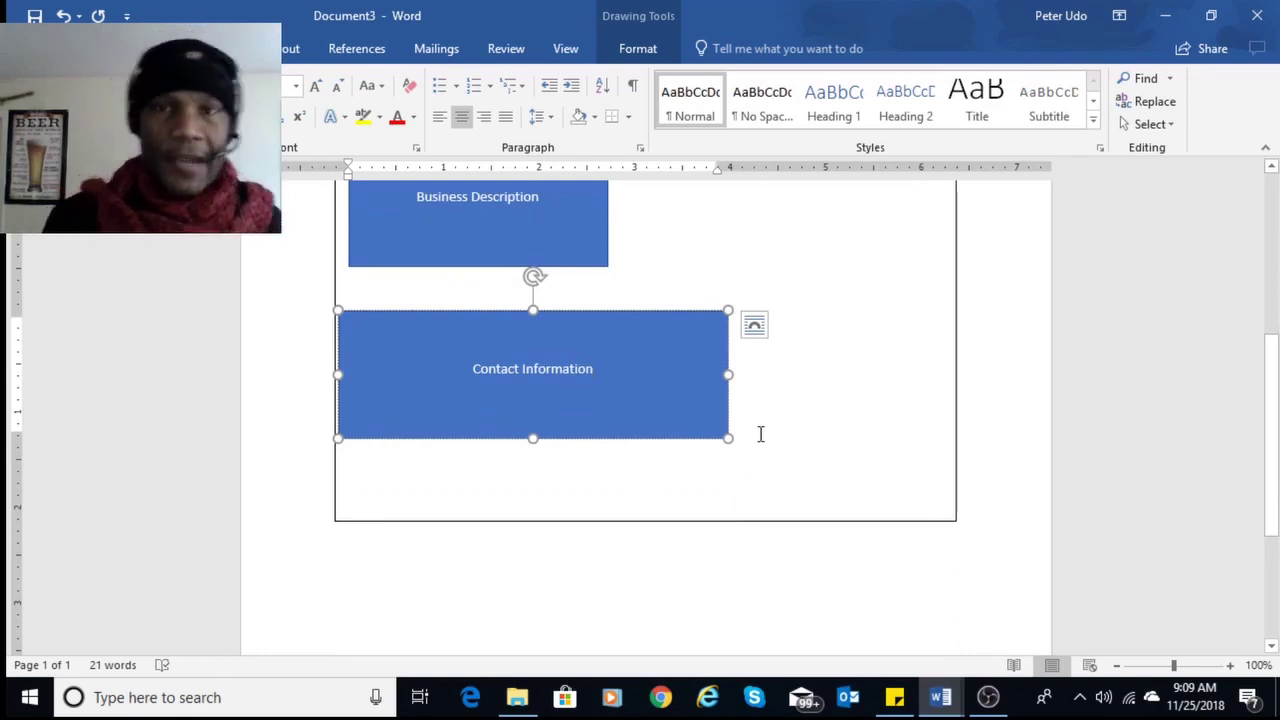
scroll(760, 434, up, 5)
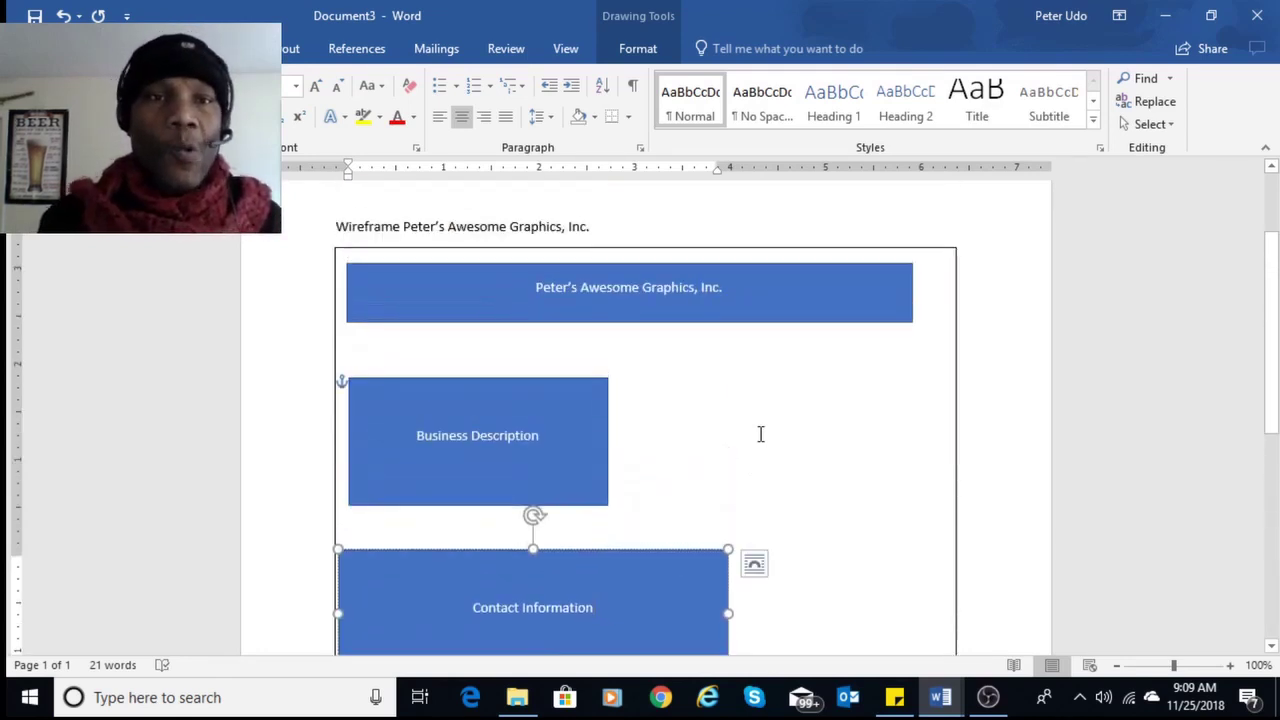
scroll(760, 434, up, 3)
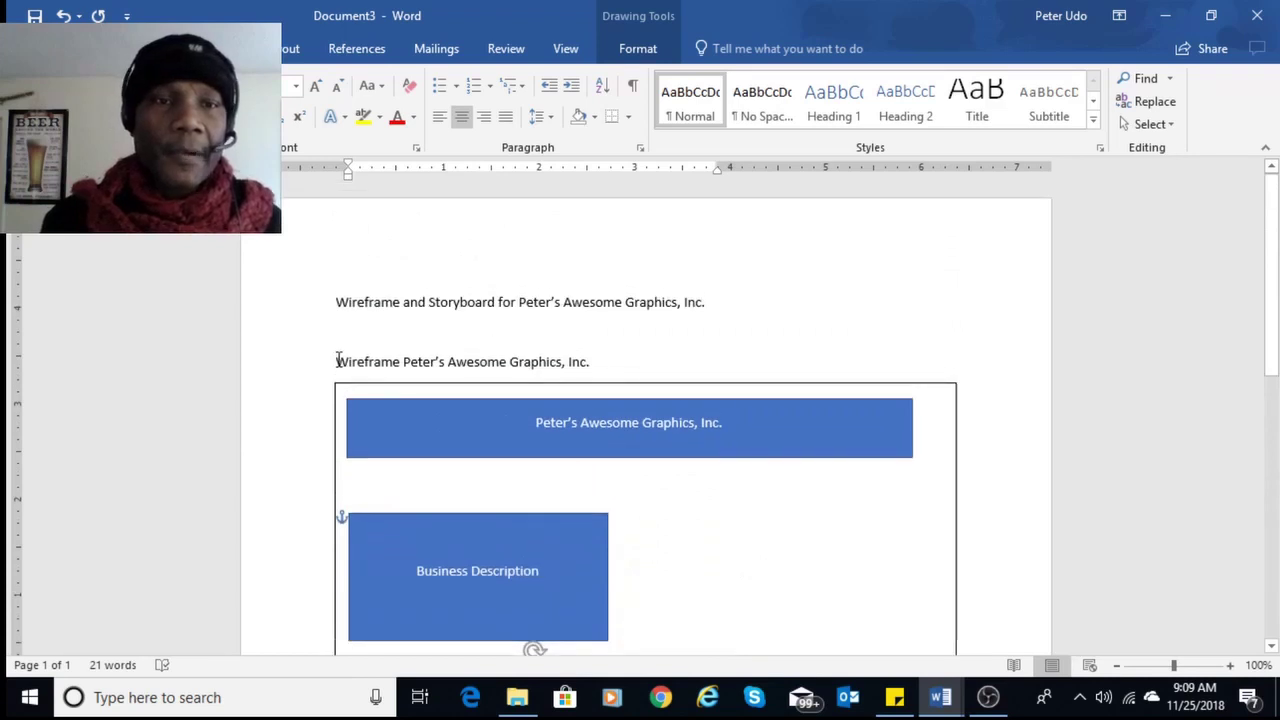
drag(338, 361, 632, 366)
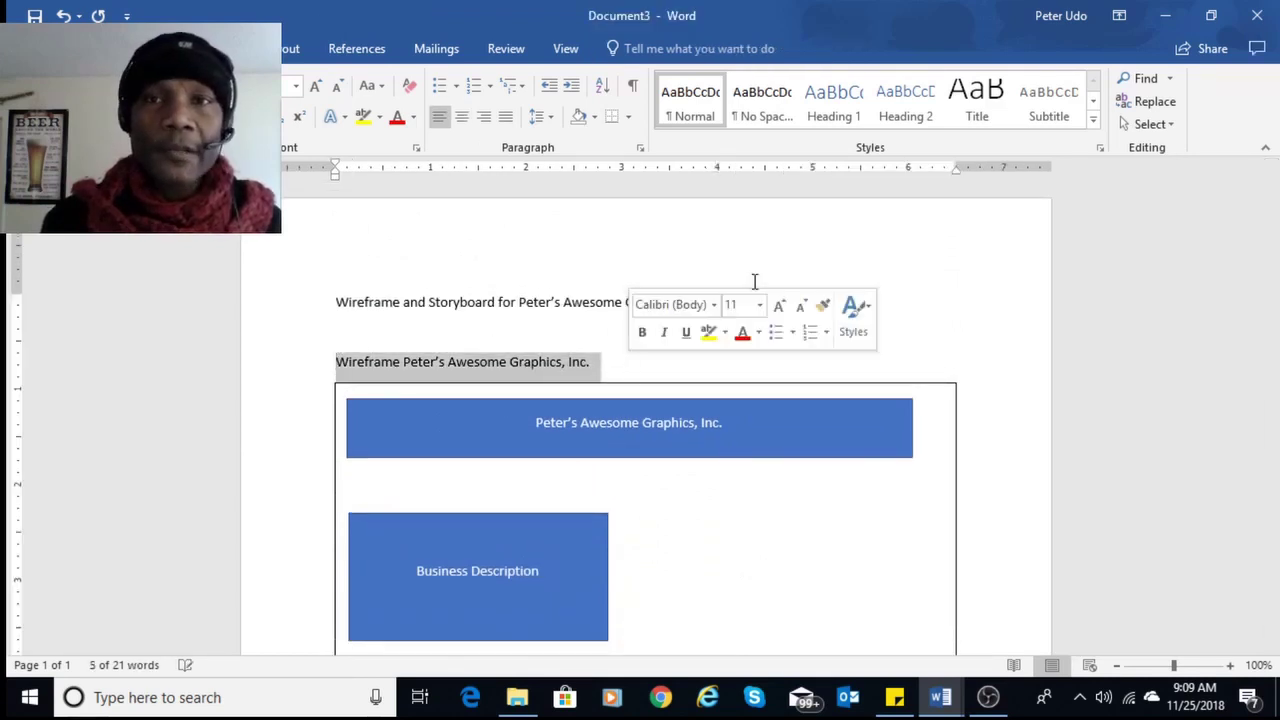
click(669, 286)
click(298, 310)
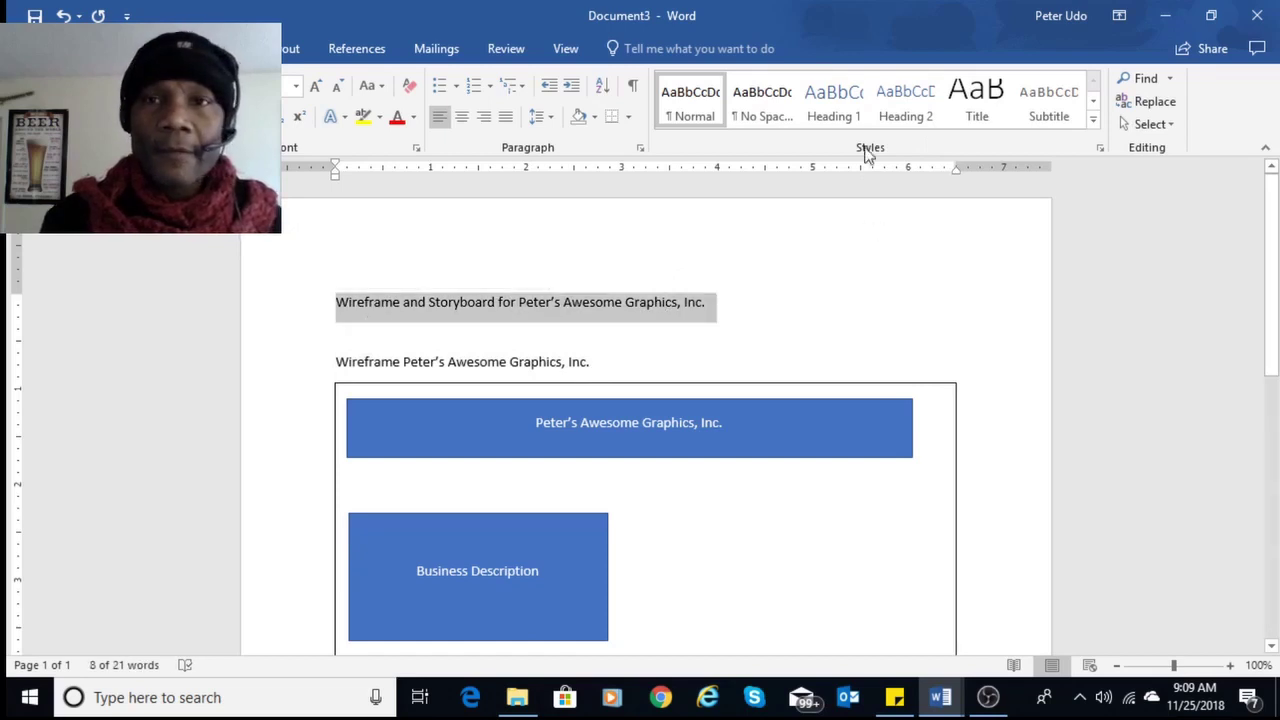
click(834, 100)
click(767, 318)
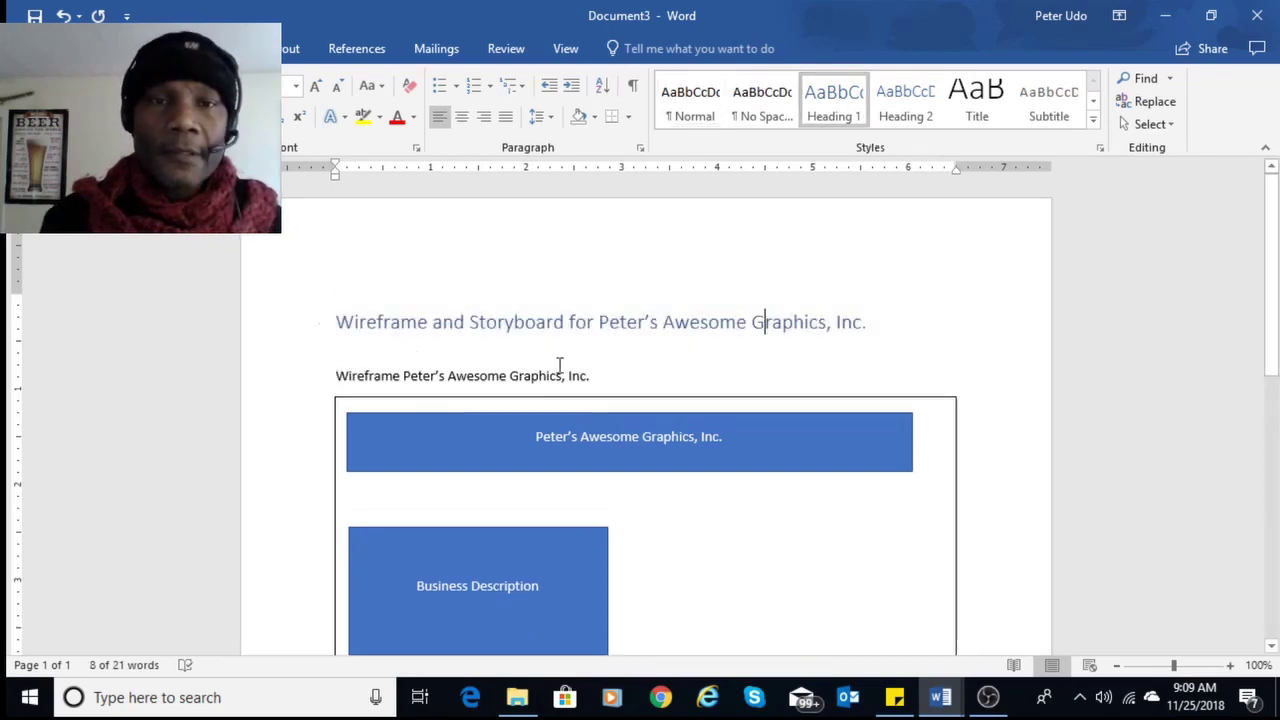
Make the subheading "Wireframe Peter's Awesome Graphics, Inc." above the table box bold.
click(309, 374)
key(ctrl+b)
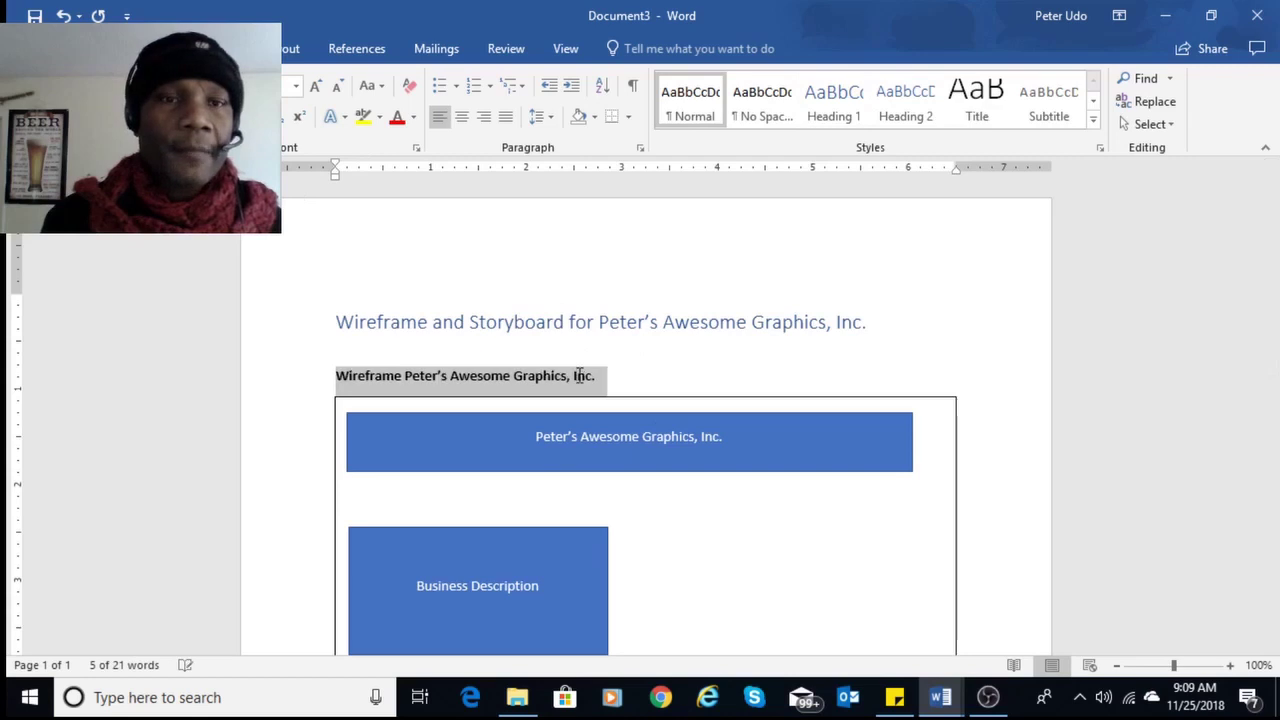
click(698, 390)
Start a new line below the table box reading "Stroyboard for".
scroll(769, 517, down, 5)
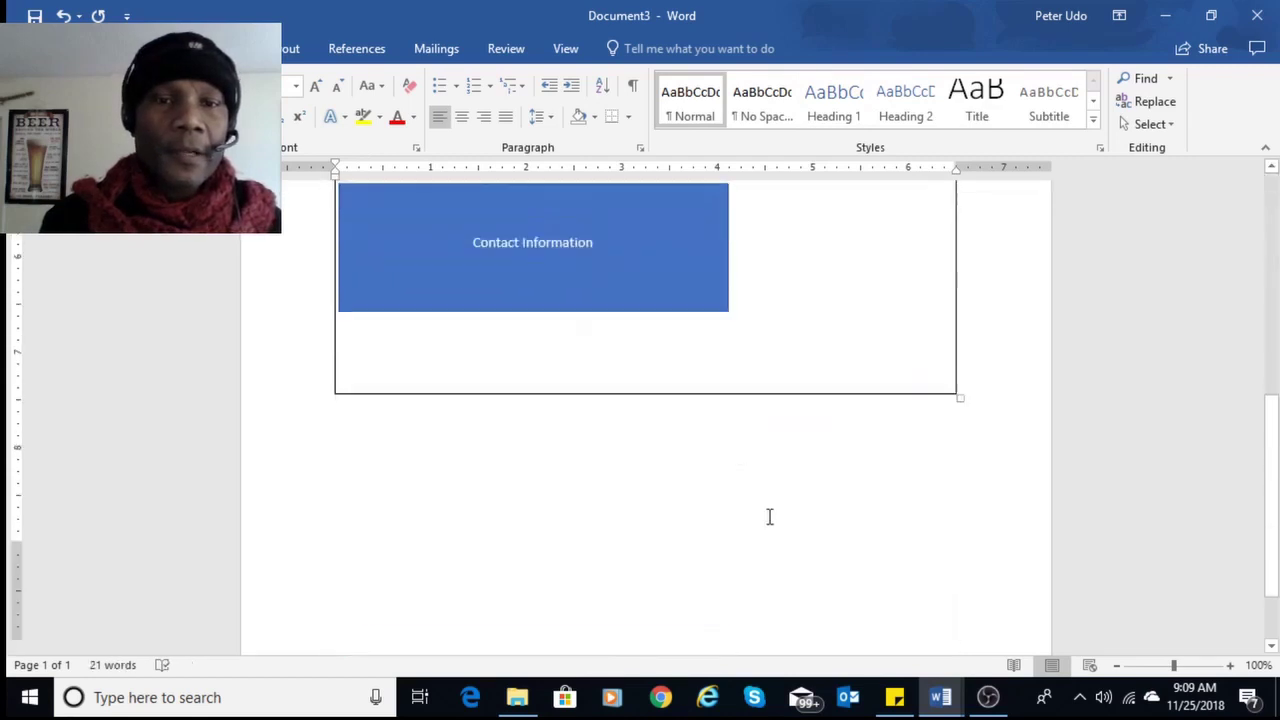
scroll(765, 498, up, 4)
scroll(763, 497, down, 5)
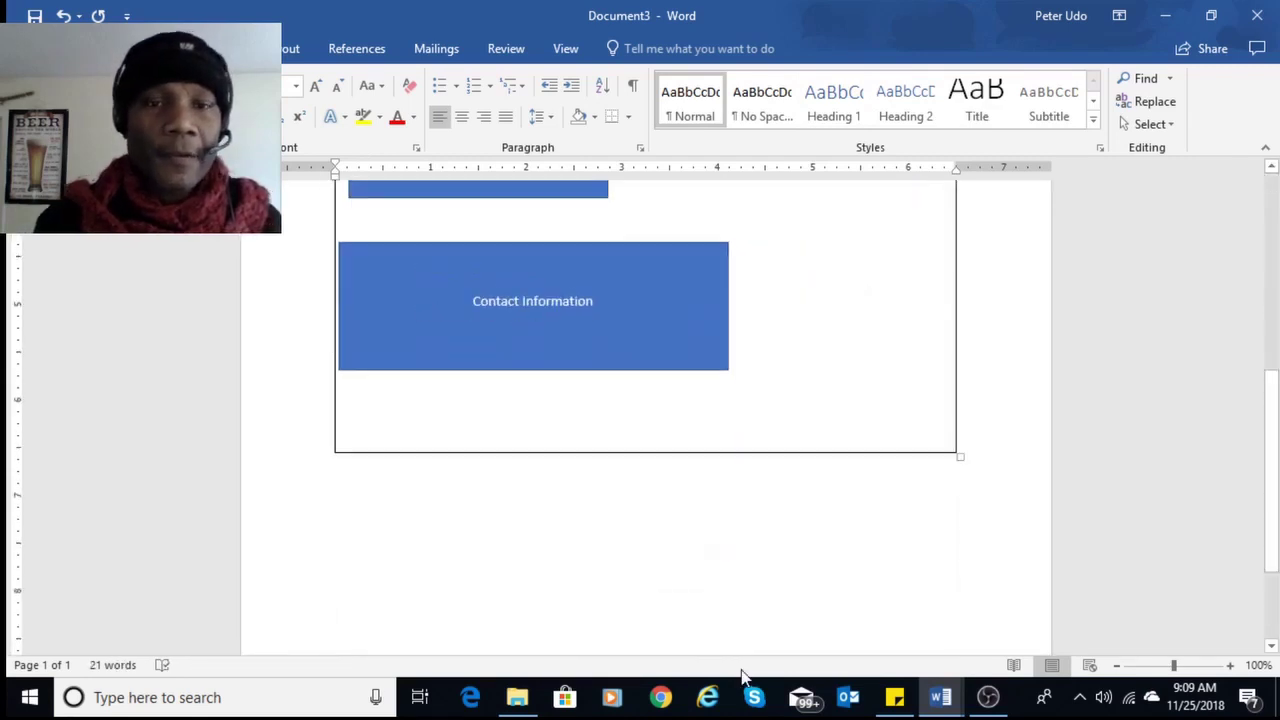
key(Return)
key(Return)
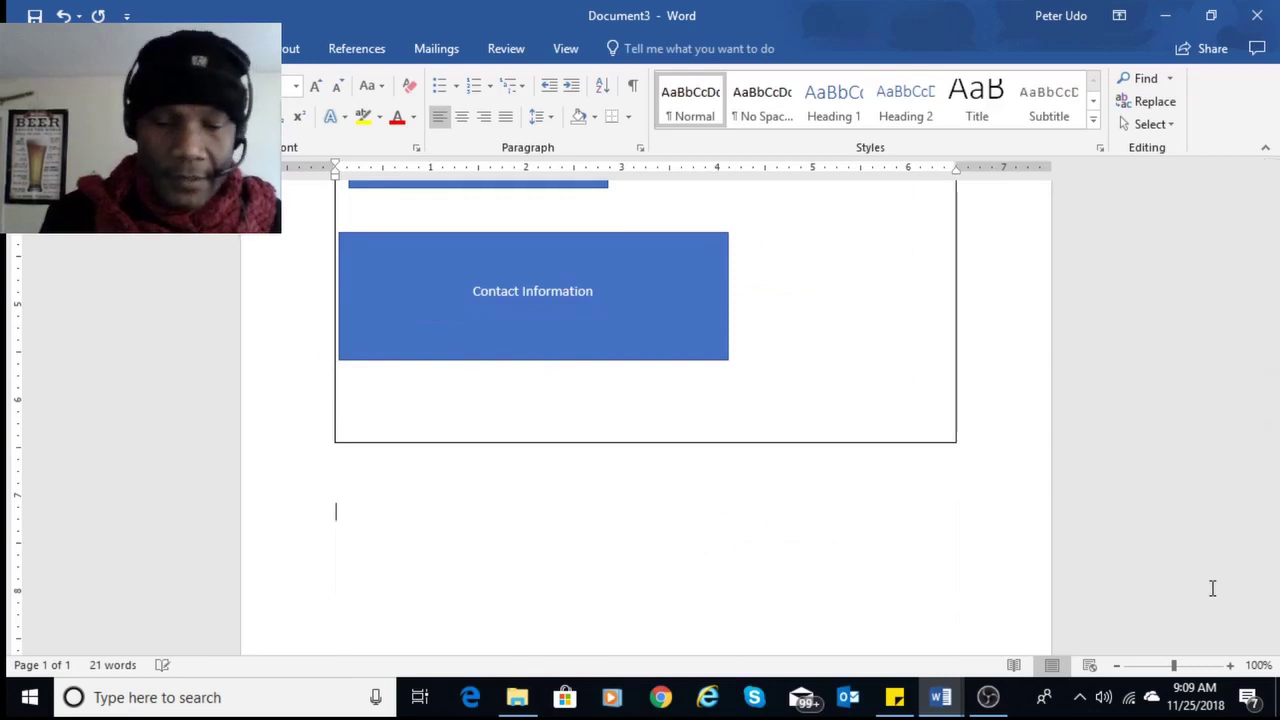
text(Stroyboar)
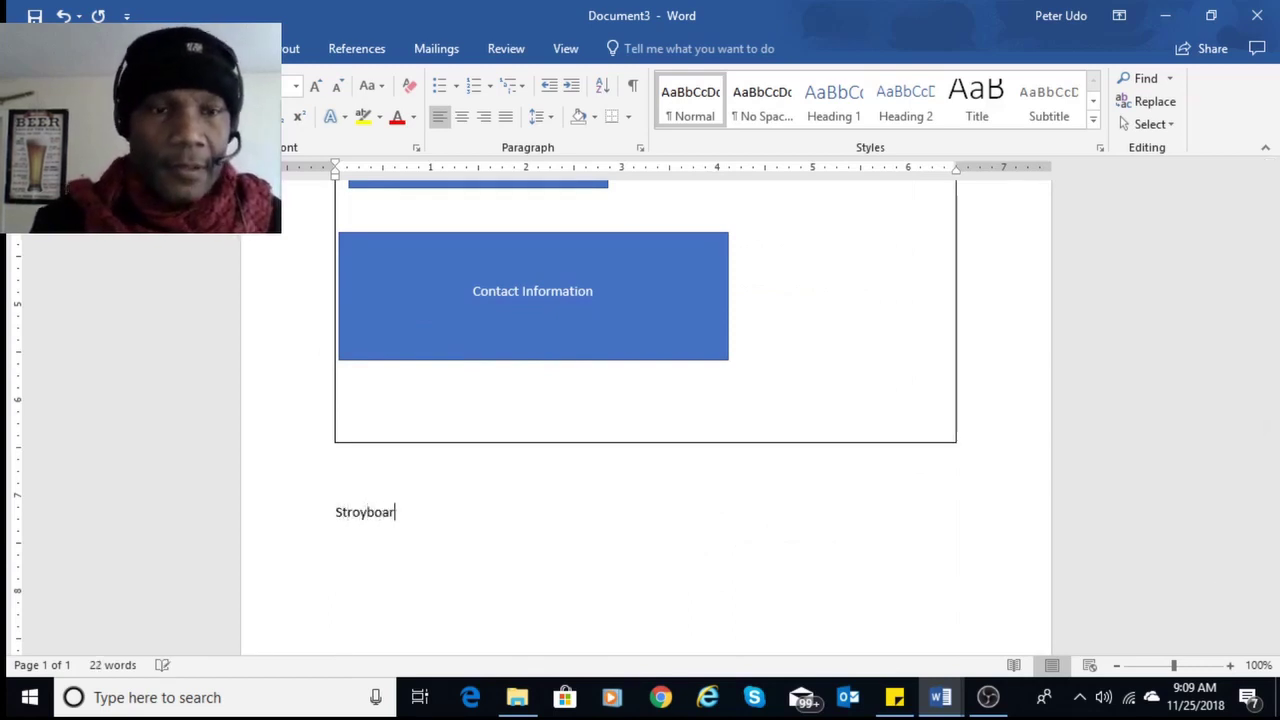
text(d for)
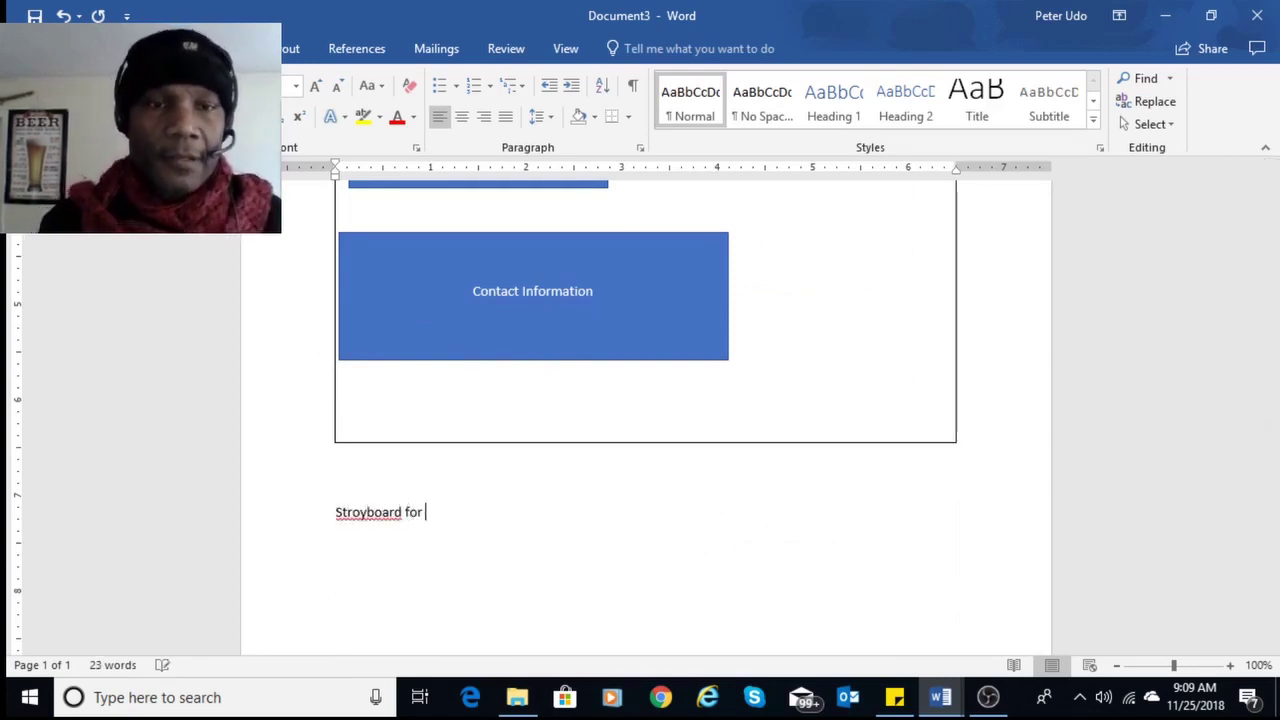
Copy the bold Wireframe subheading and paste it over the unfinished "Stroyboard for" line below the table box.
scroll(1278, 565, up, 7)
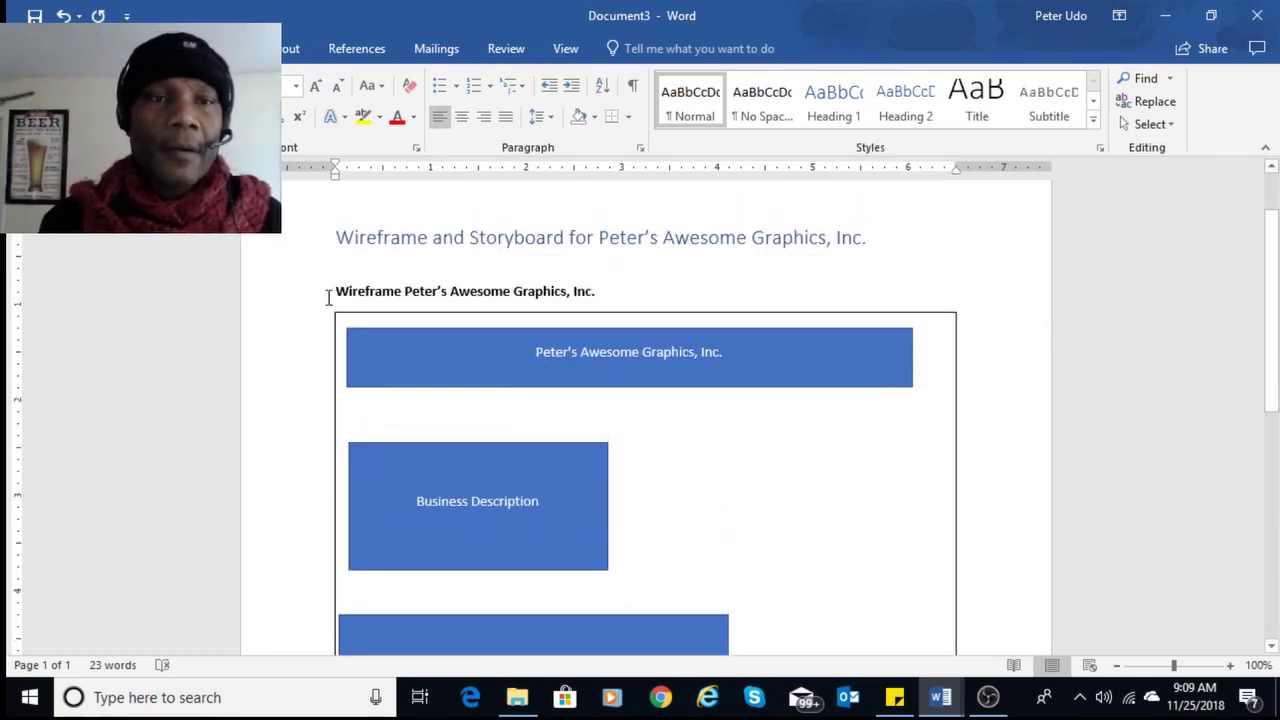
drag(339, 289, 601, 294)
key(ctrl+c)
scroll(712, 398, down, 9)
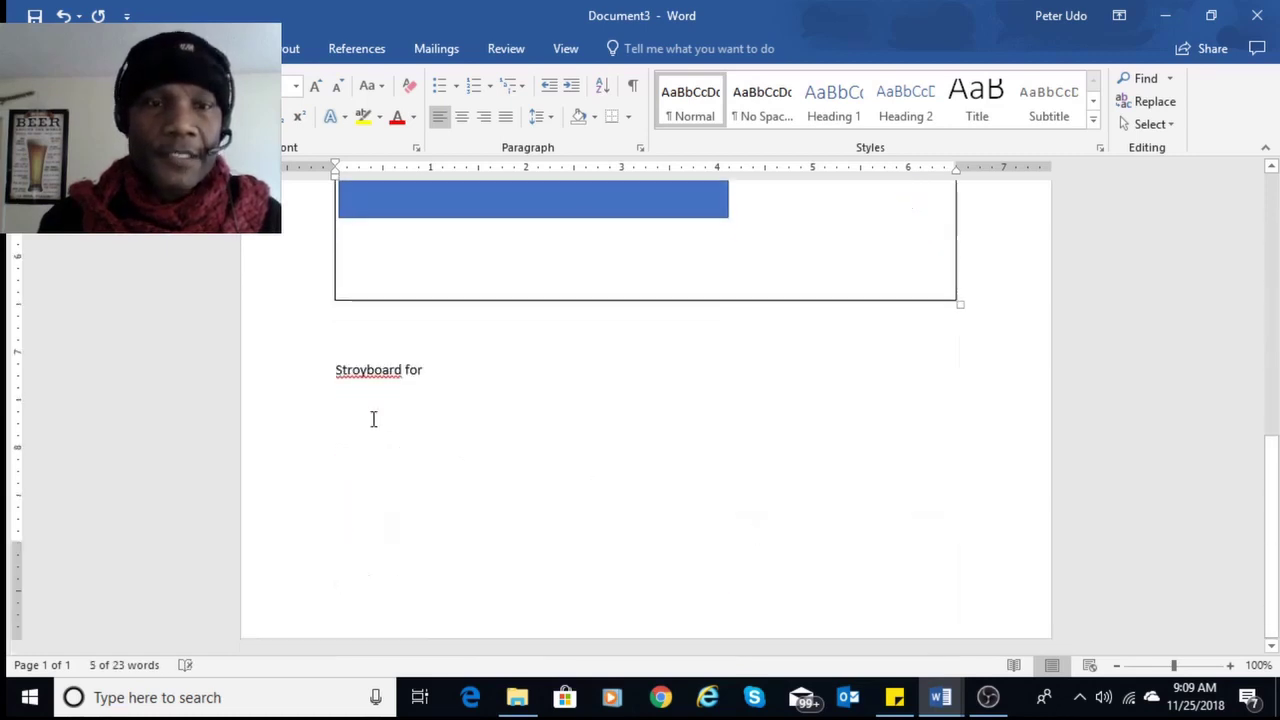
click(301, 378)
key(ctrl+v)
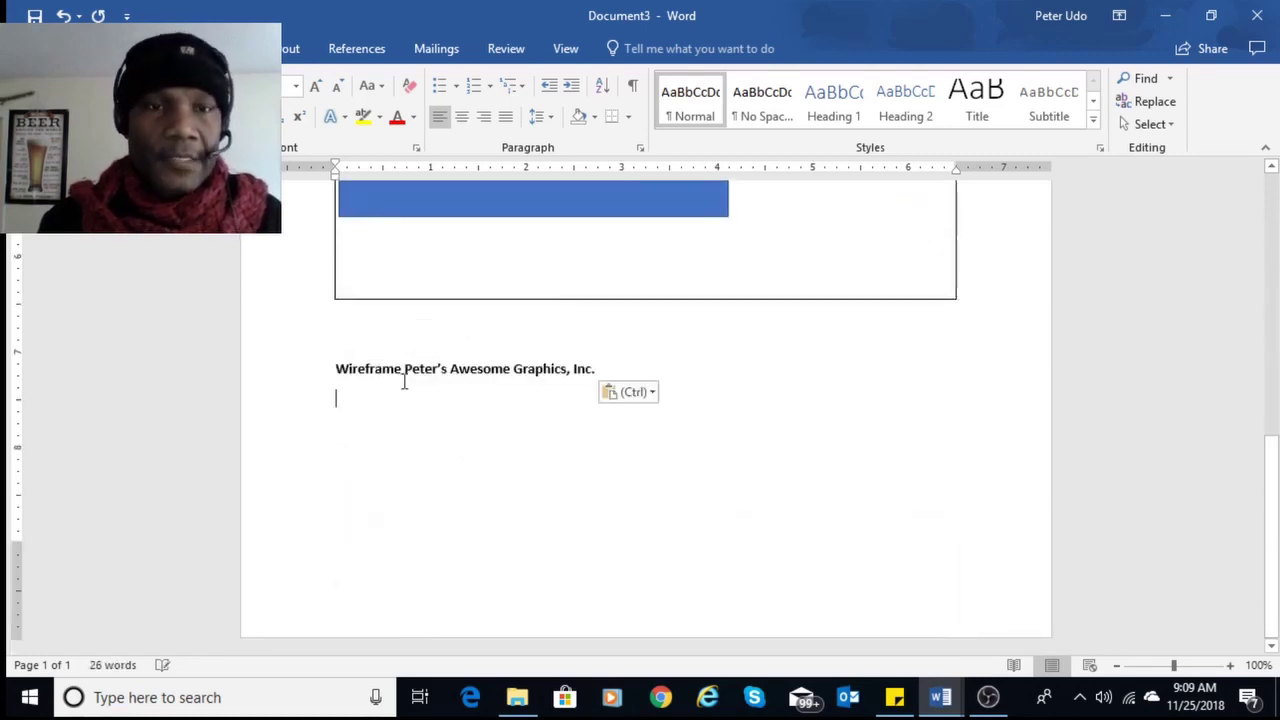
Replace the word "Wireframe" in the pasted subheading with "Stroyboard for".
drag(402, 369, 334, 350)
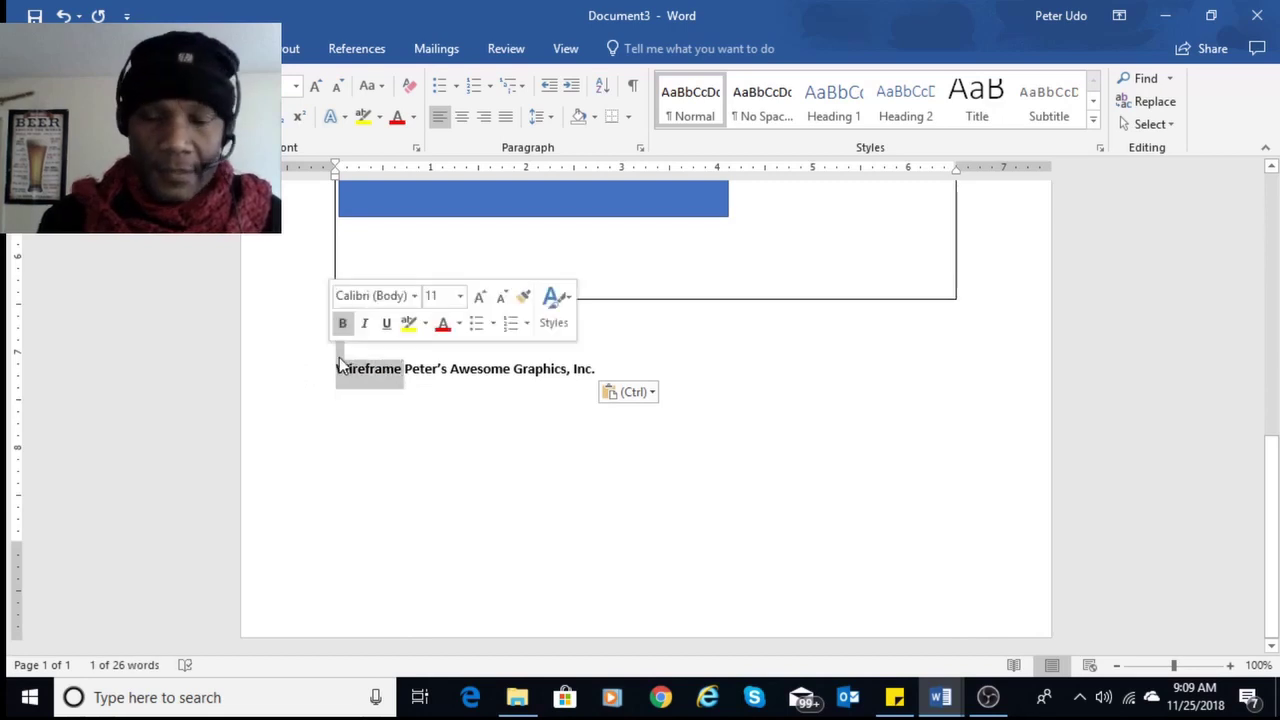
text(Str)
text(oyboard)
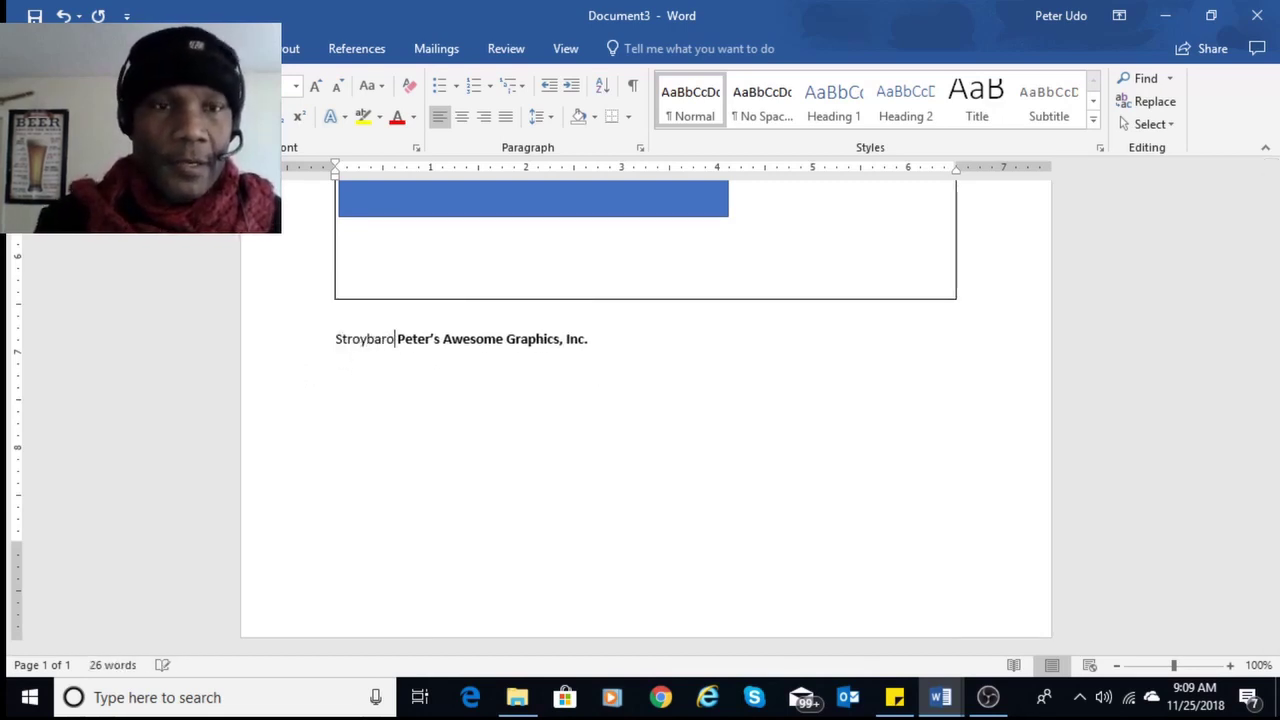
key(BackSpace)
key(BackSpace)
key(BackSpace)
key(BackSpace)
text(oard)
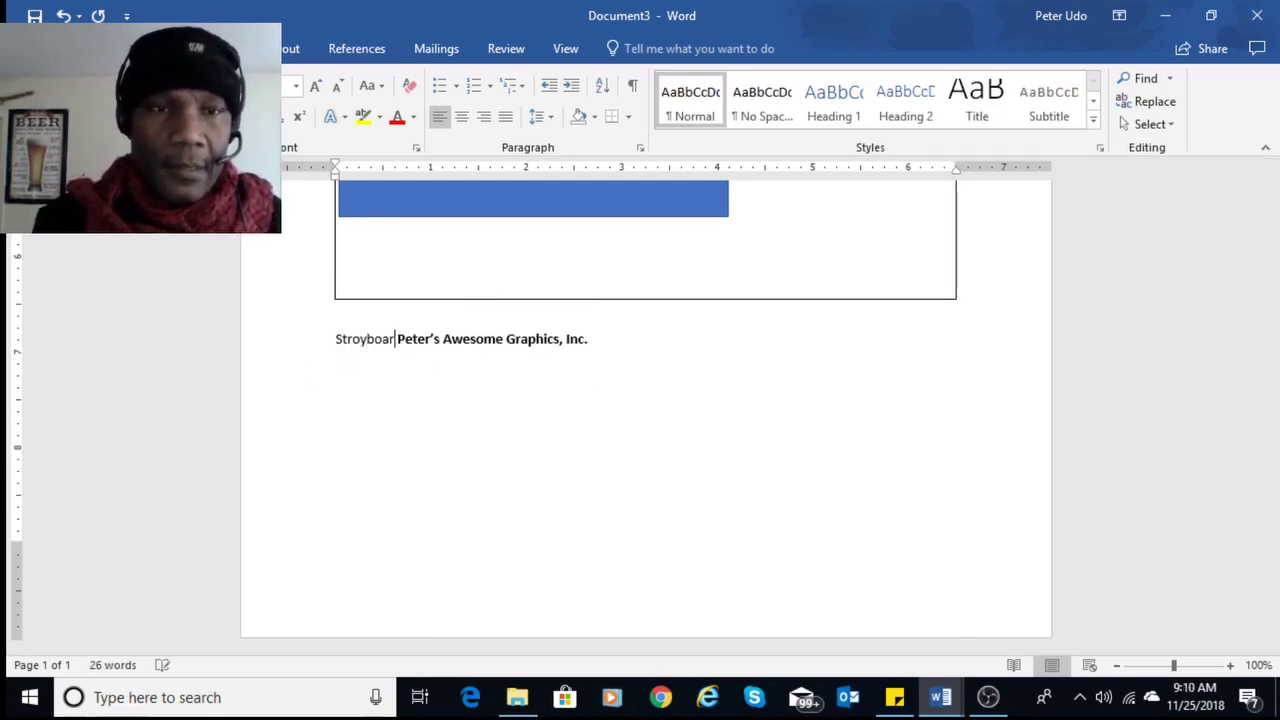
text( for)
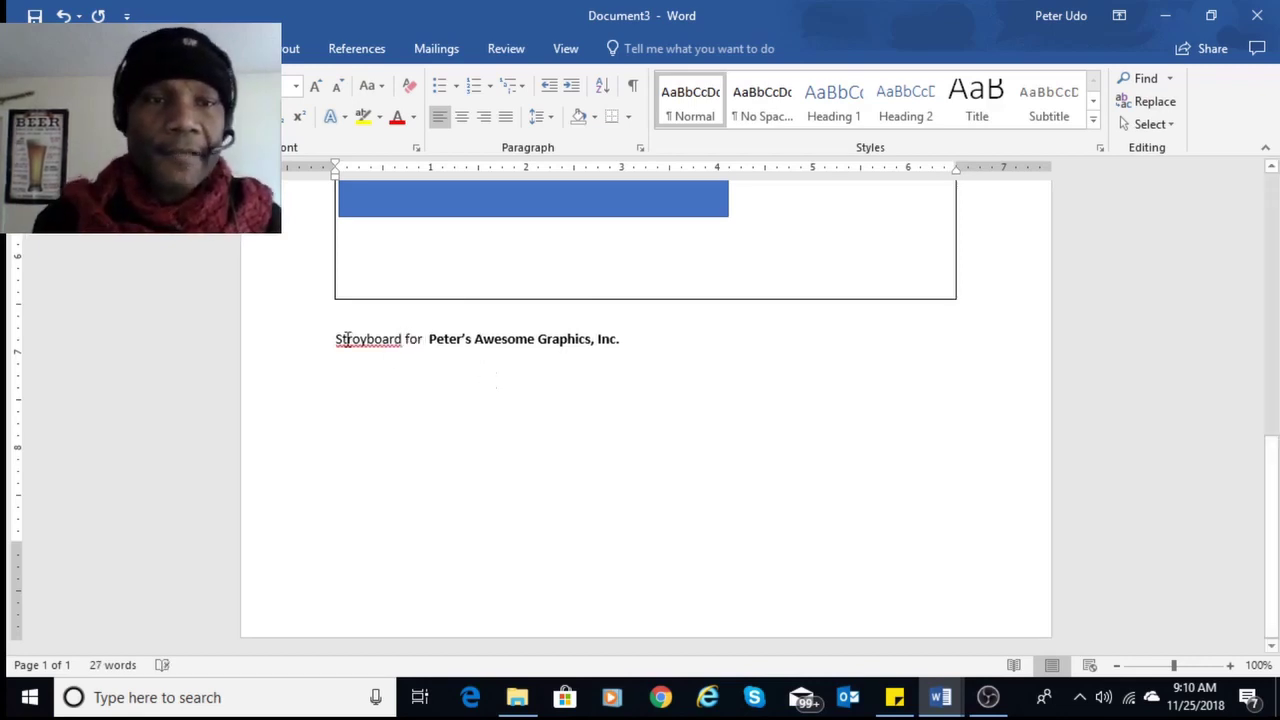
Correct the misspelled word in the lower subheading to "Storyboard" and make "Storyboard for" bold.
right_click(379, 340)
click(455, 372)
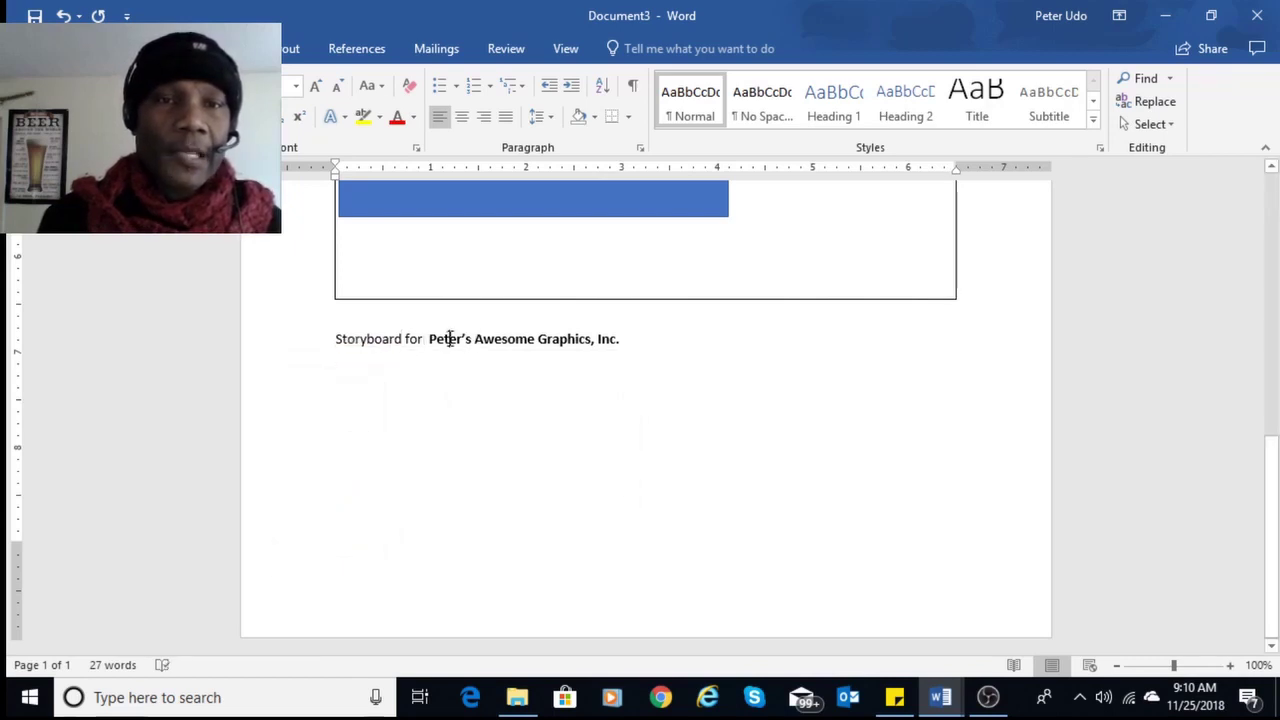
drag(337, 338, 428, 338)
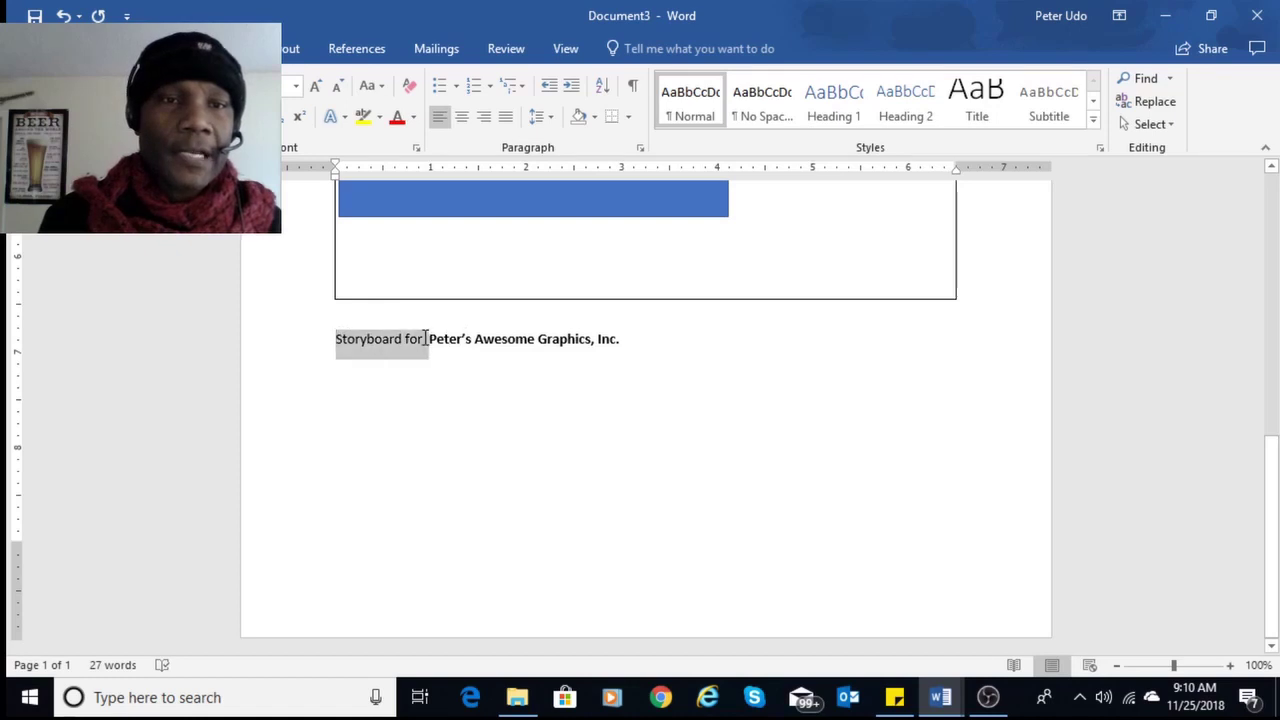
click(622, 443)
Insert "for" after "Wireframe" in the subheading above the table box.
scroll(669, 443, up, 10)
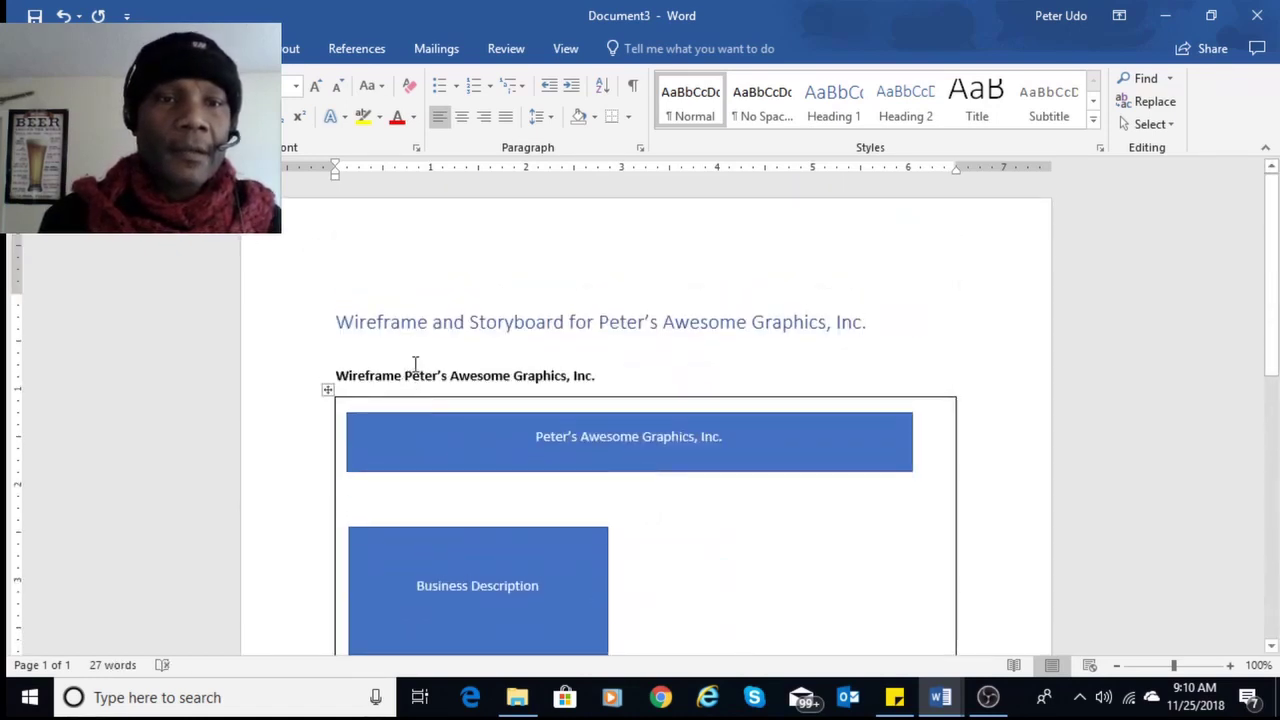
click(405, 375)
text(for)
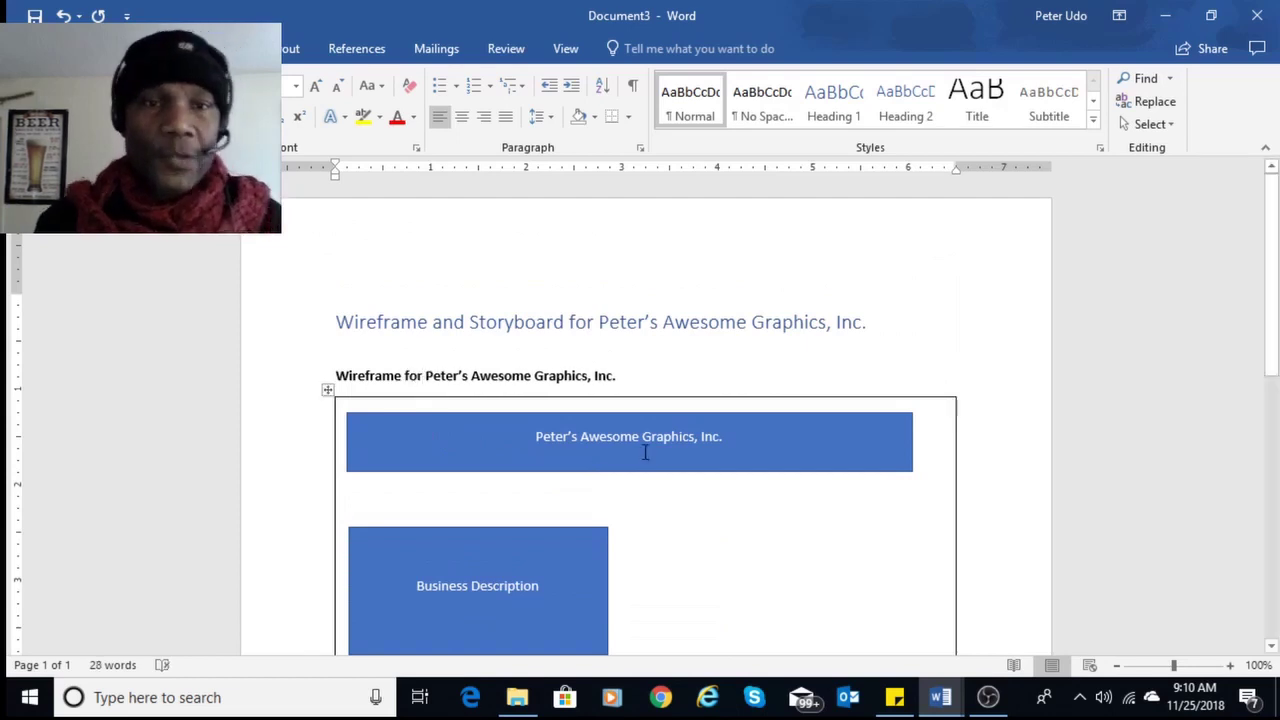
Correct the double space between "for" and "Peter's" in the Storyboard subheading.
scroll(814, 483, down, 10)
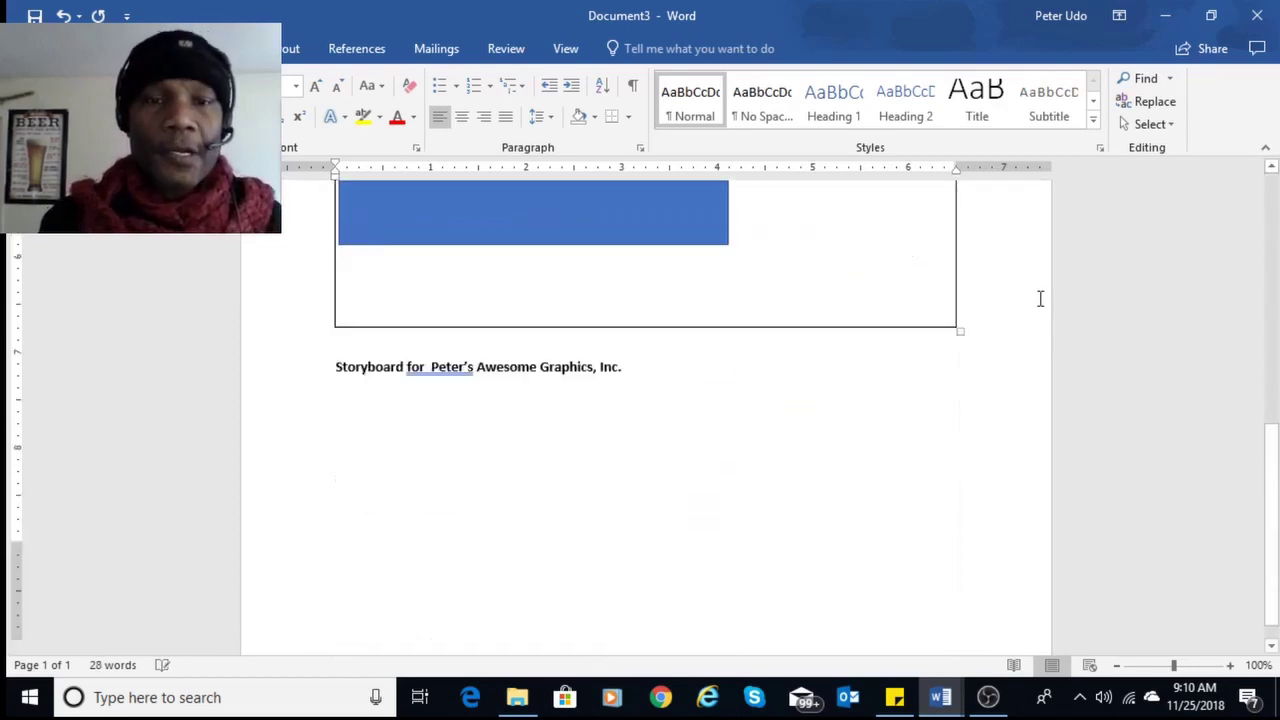
right_click(463, 344)
click(544, 390)
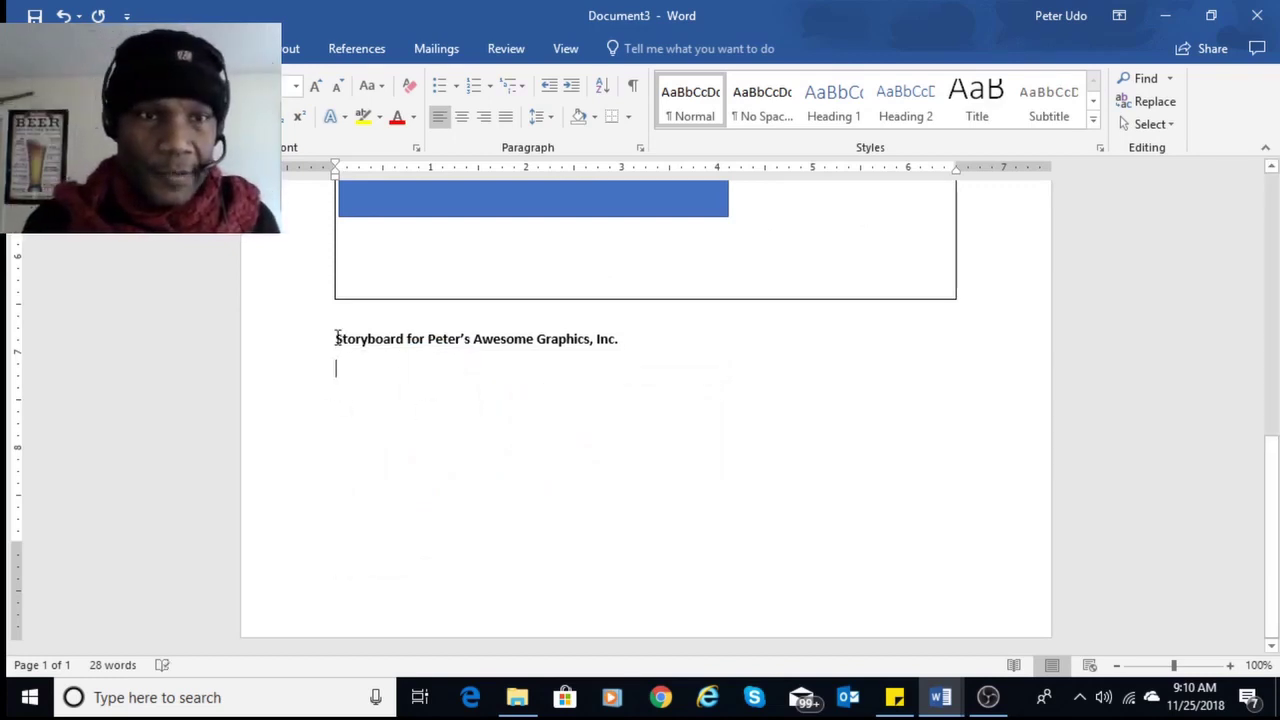
Add blank lines above the Storyboard subheading until it moves onto the second page.
key(Return)
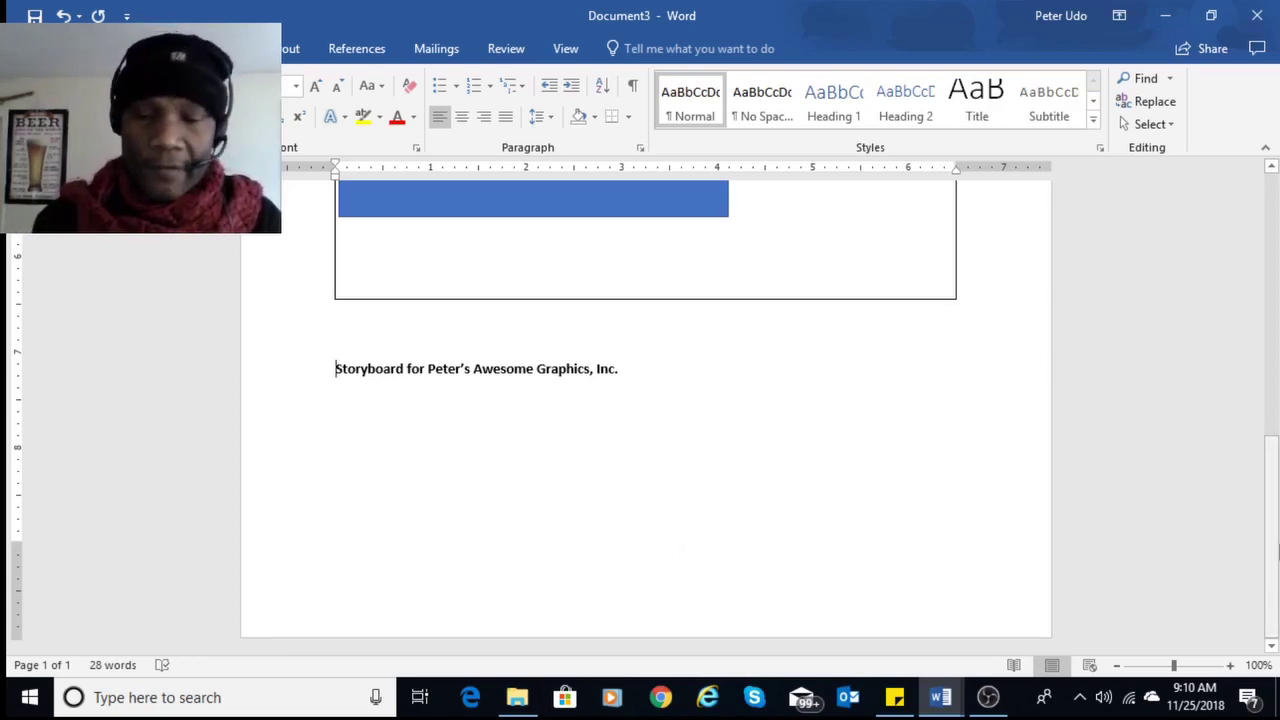
key(Return)
key(Return)
key(Return)
key(Return)
key(Return)
key(Return)
key(Return)
key(Return)
key(Return)
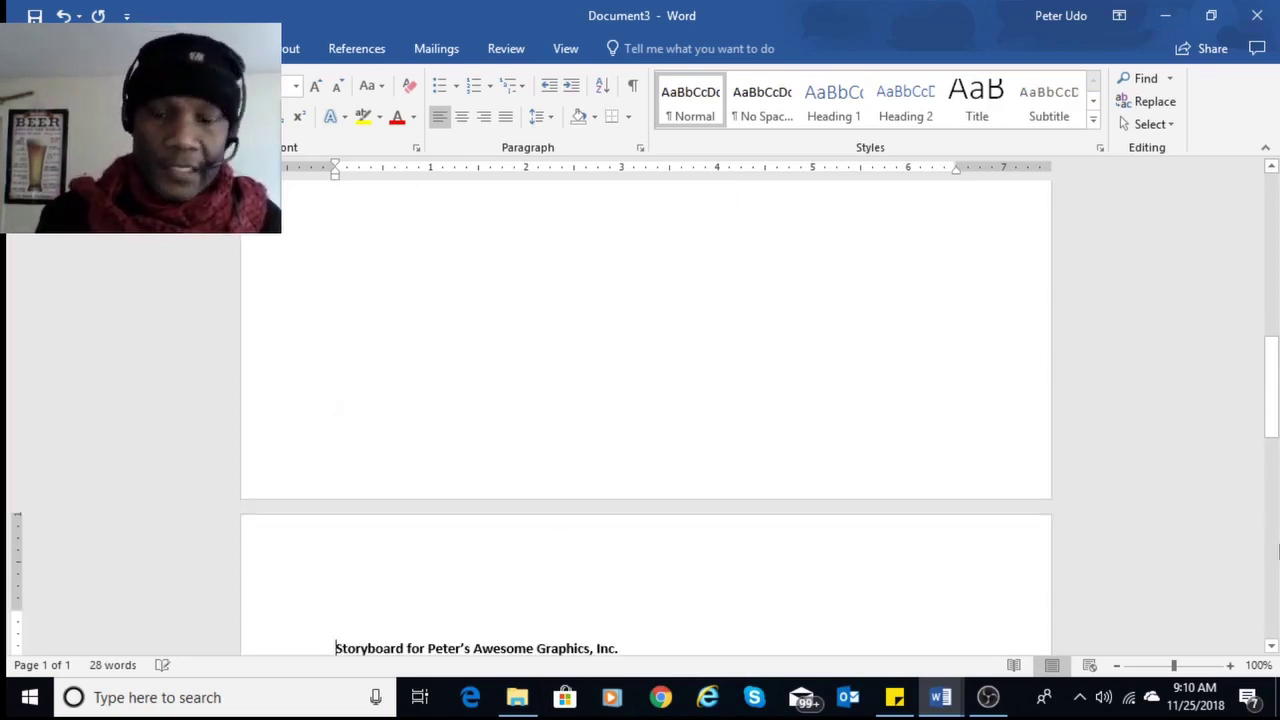
Change the document's page orientation to landscape.
key(Up)
key(Up)
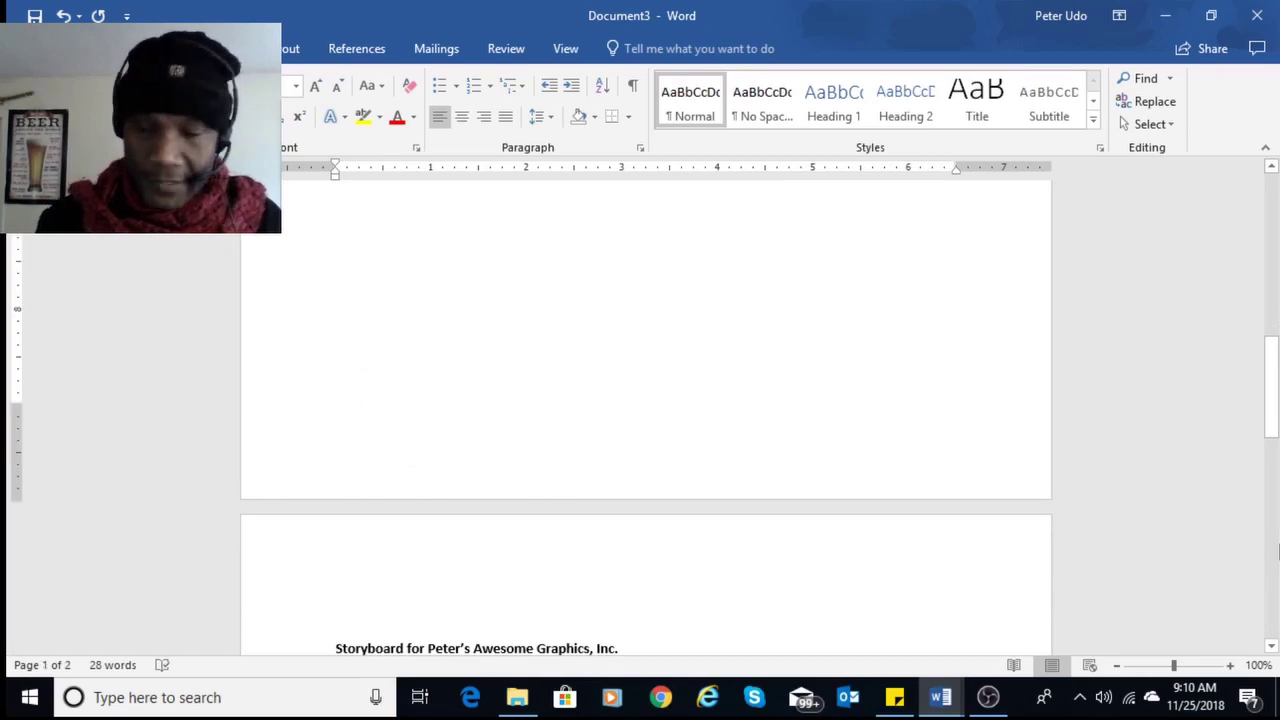
key(Down)
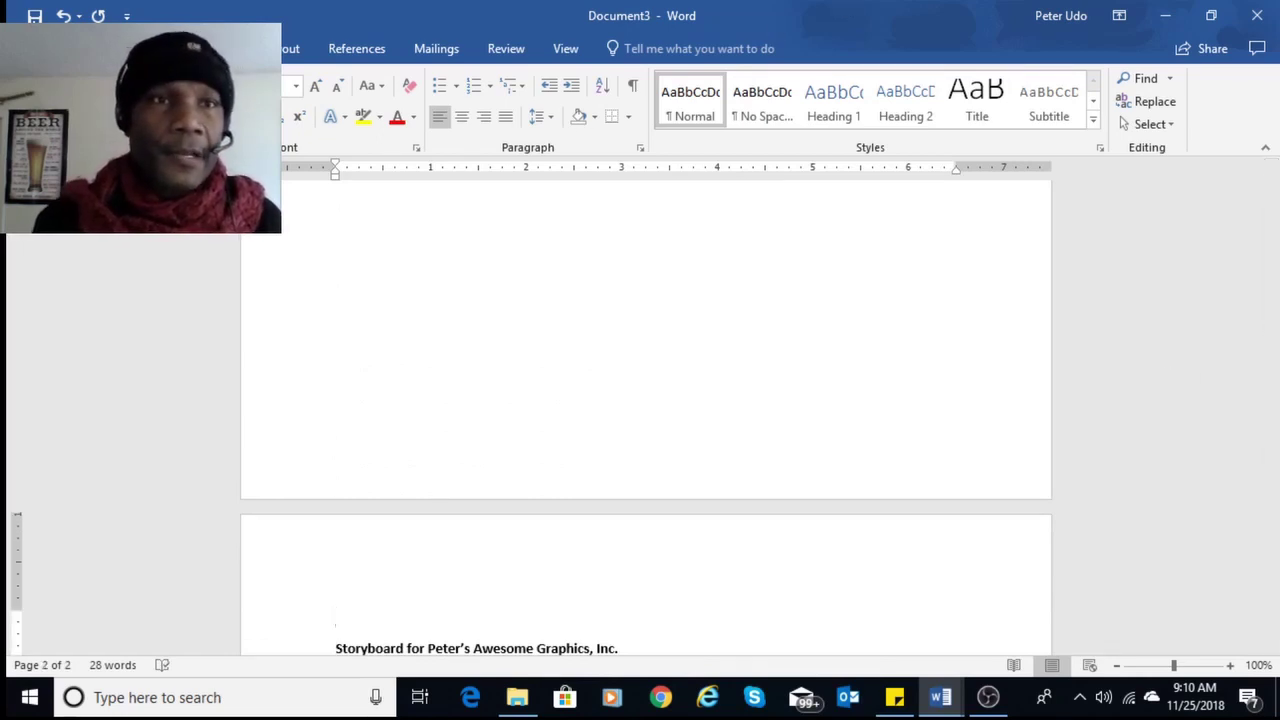
click(287, 46)
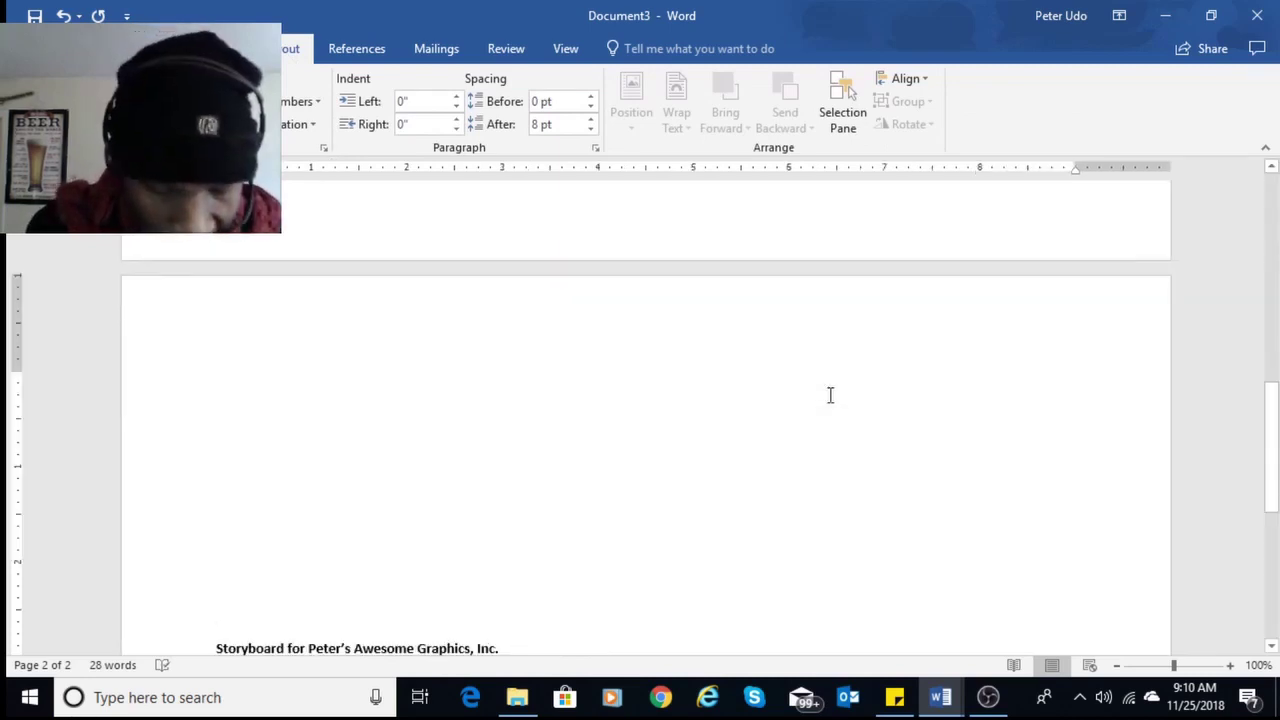
scroll(880, 427, down, 4)
scroll(891, 433, up, 3)
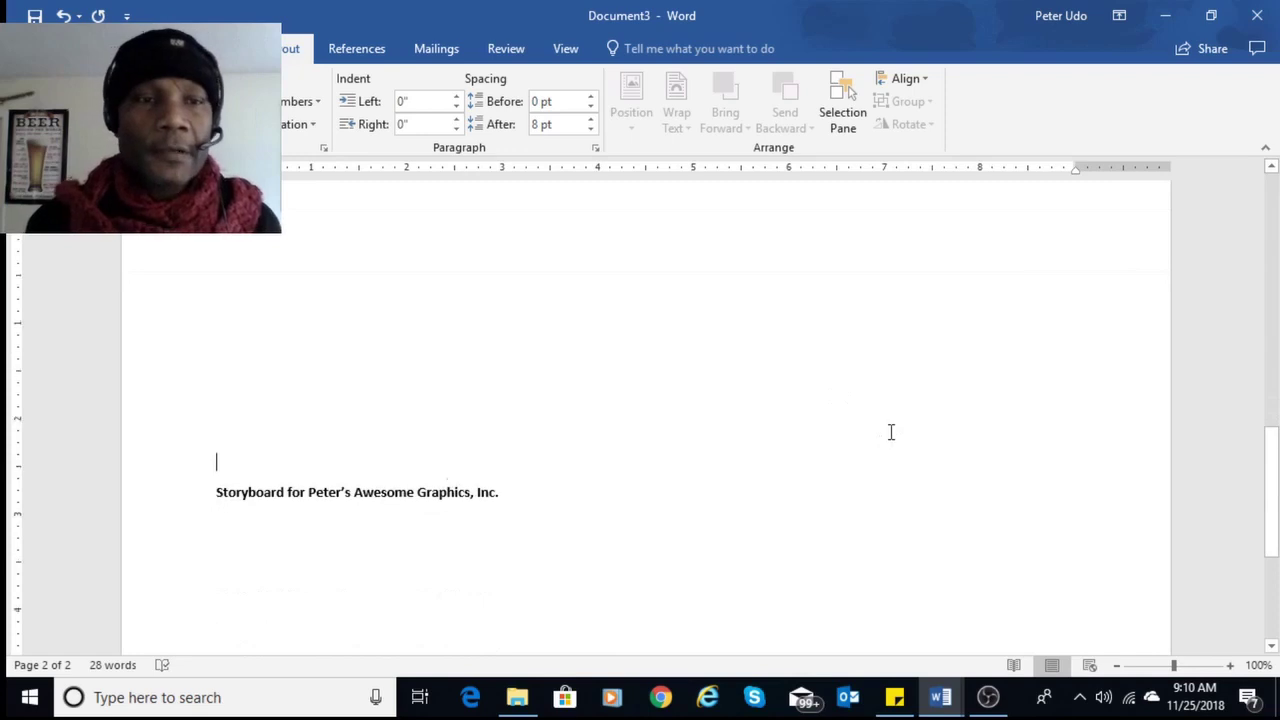
Delete the blank lines above the Storyboard subheading so it starts at the top margin of the second page.
click(236, 401)
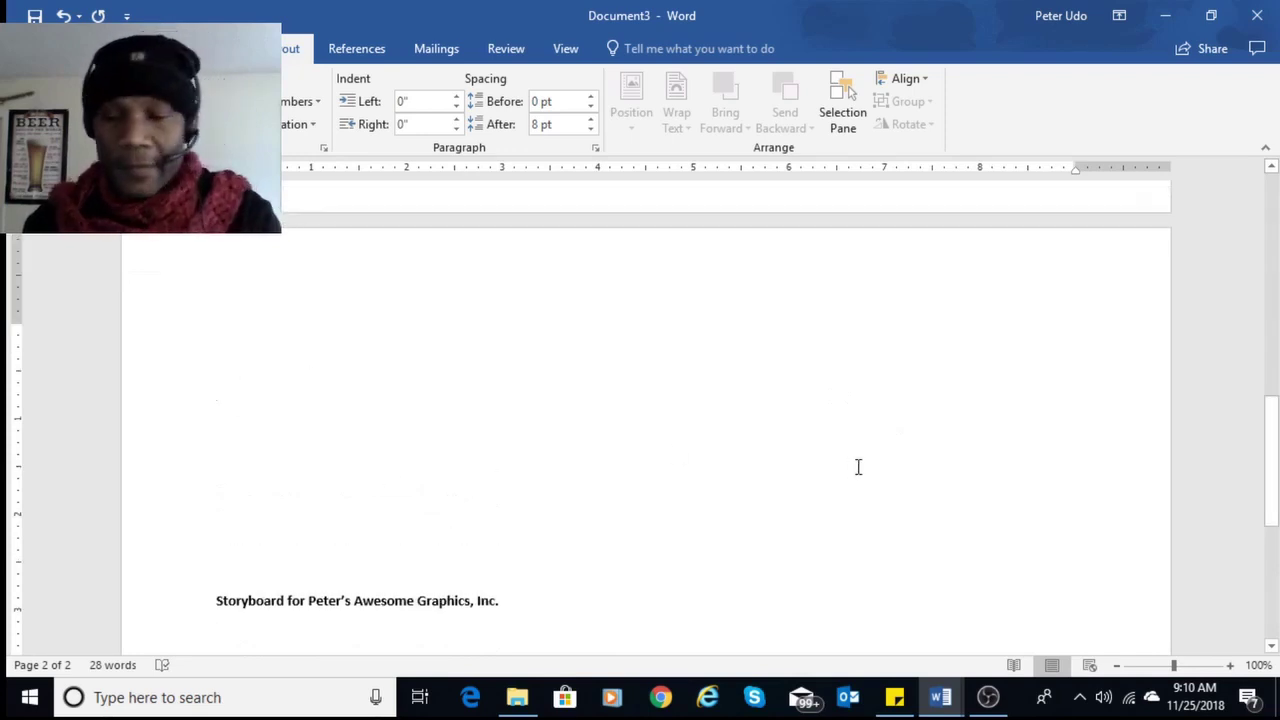
key(Delete)
key(Delete)
key(Delete)
key(Delete)
key(Delete)
key(Delete)
key(Delete)
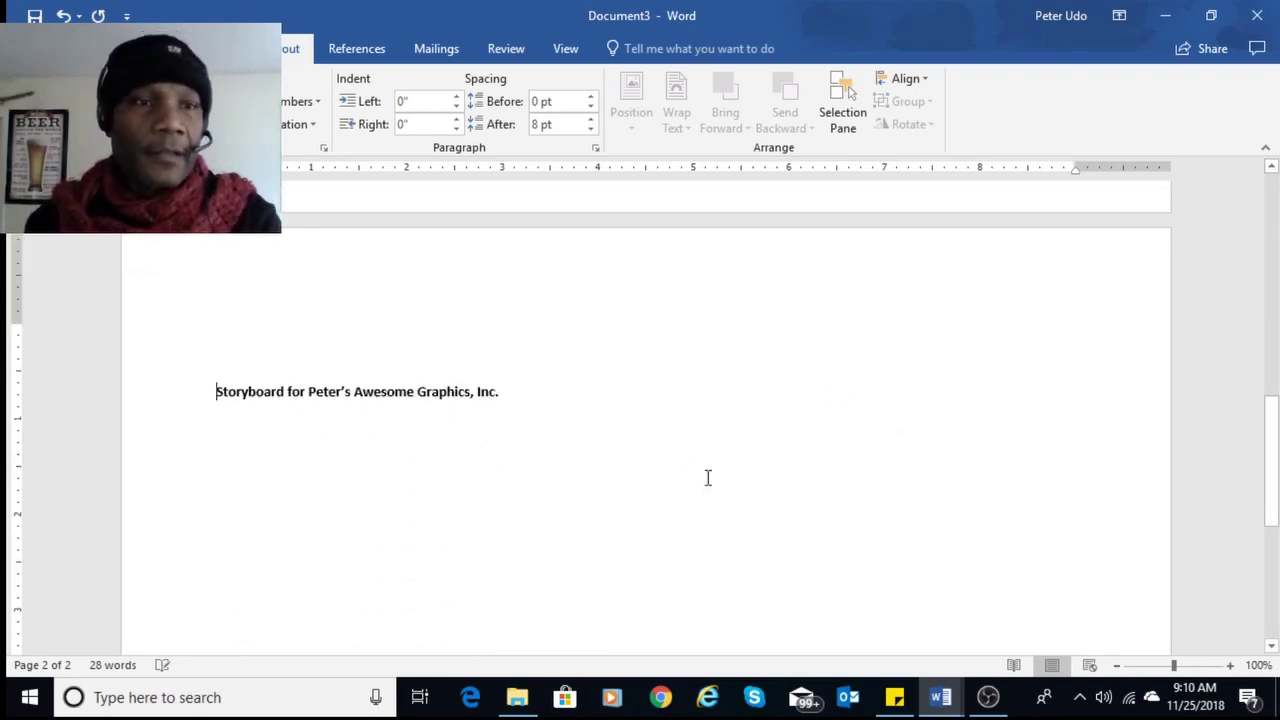
key(Delete)
key(Delete)
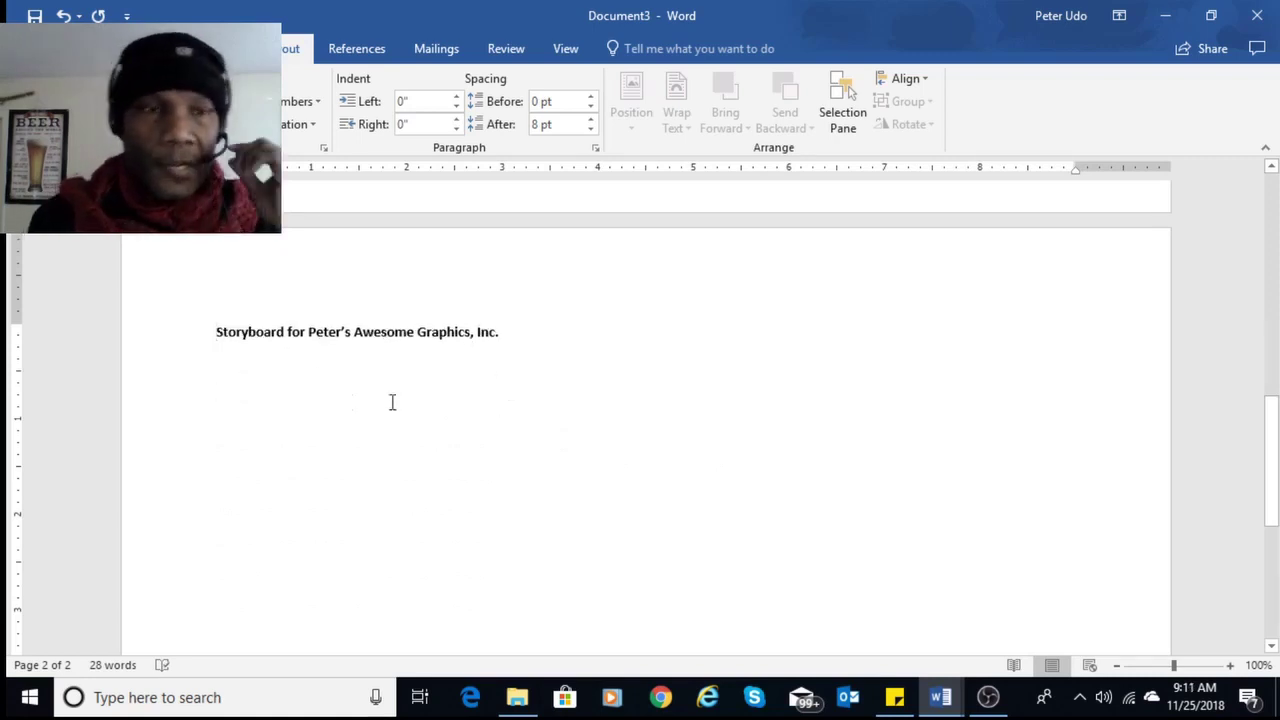
click(335, 402)
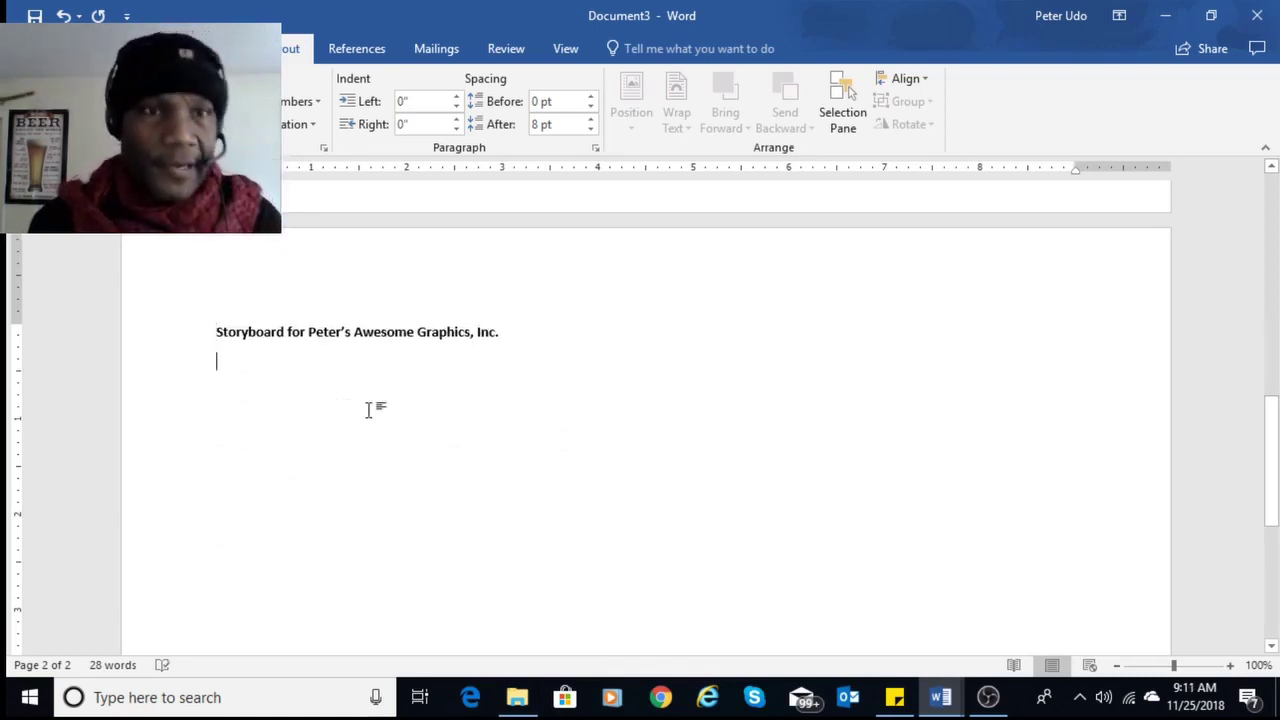
scroll(729, 437, up, 8)
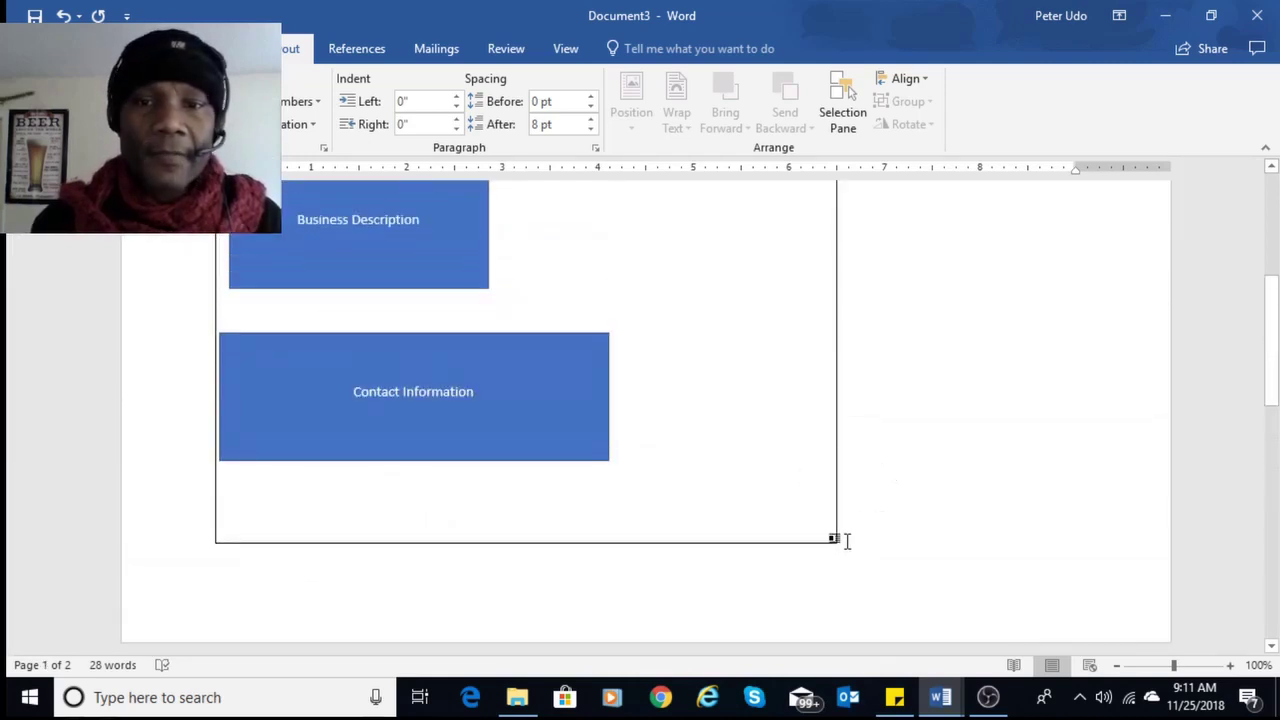
click(820, 543)
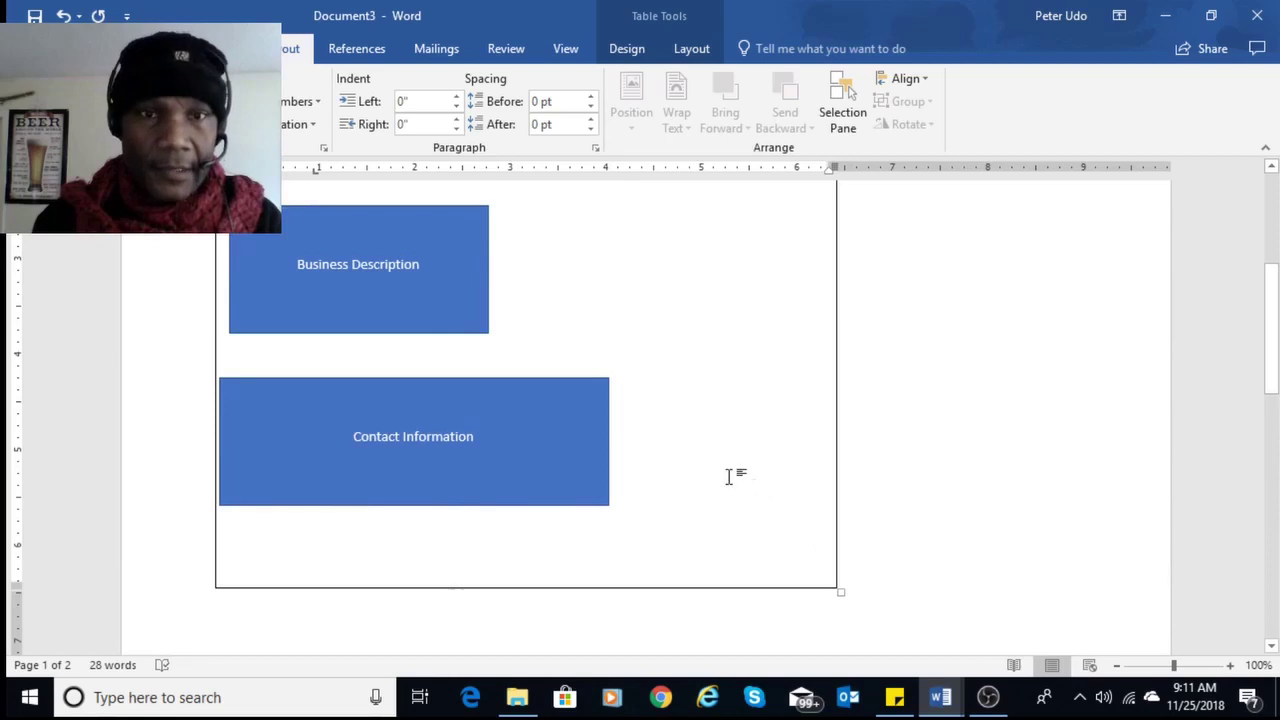
scroll(722, 460, up, 3)
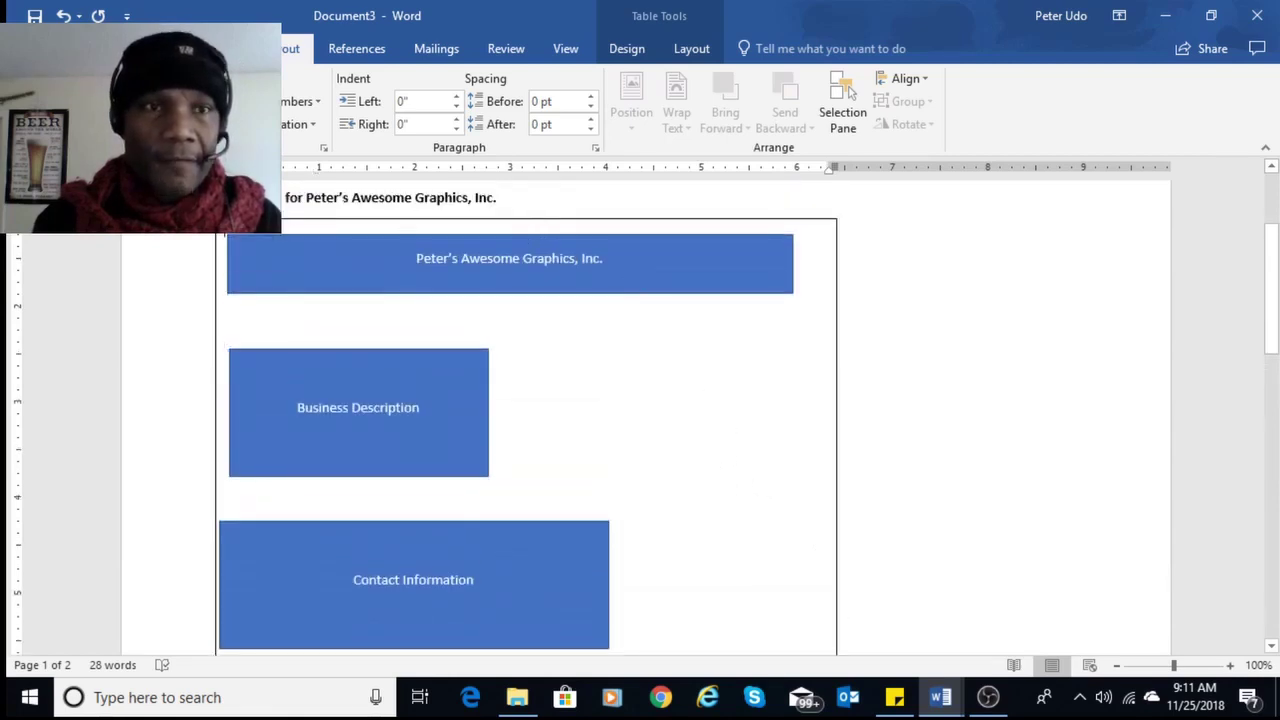
scroll(407, 290, down, 10)
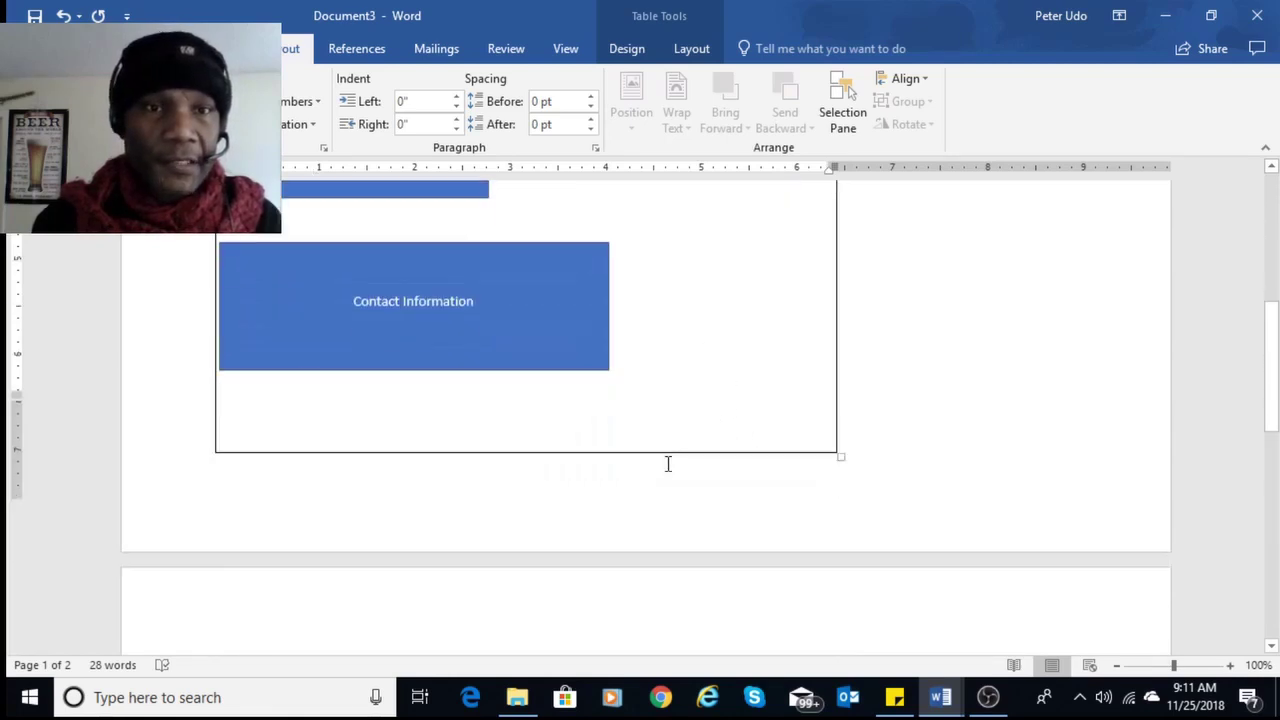
Insert a single-cell table on the line below the Storyboard subheading.
click(407, 320)
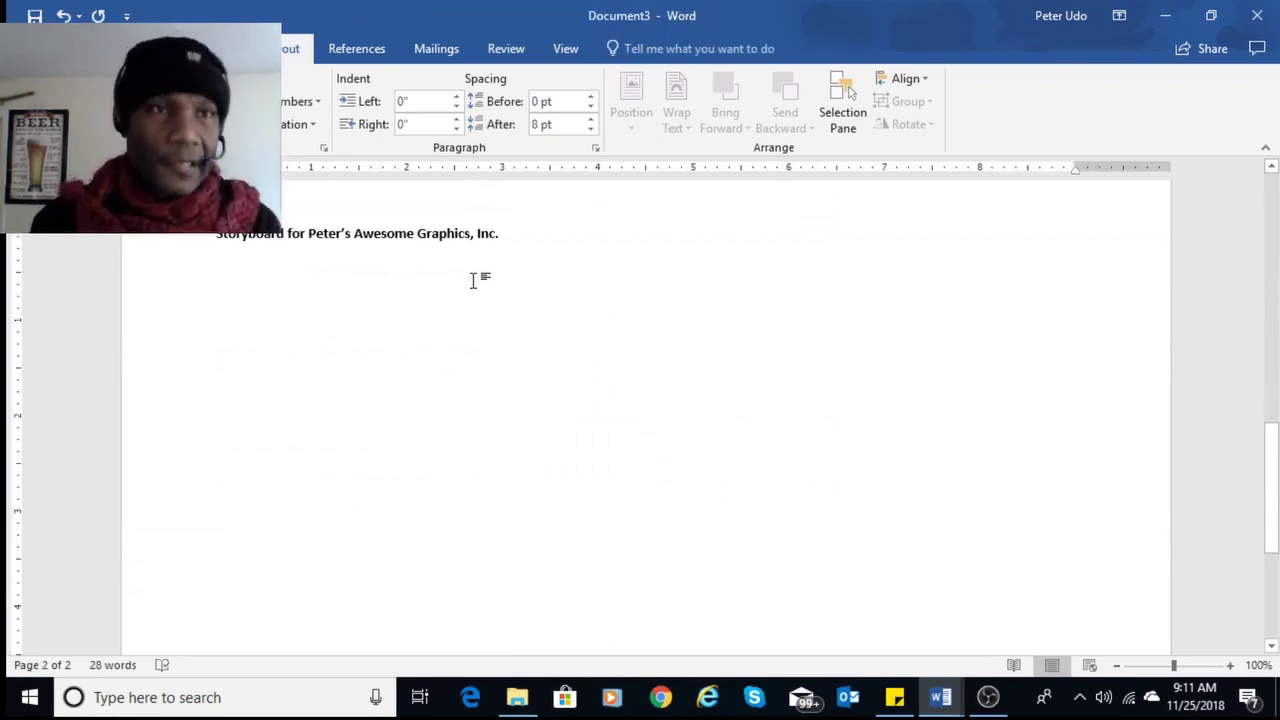
click(128, 48)
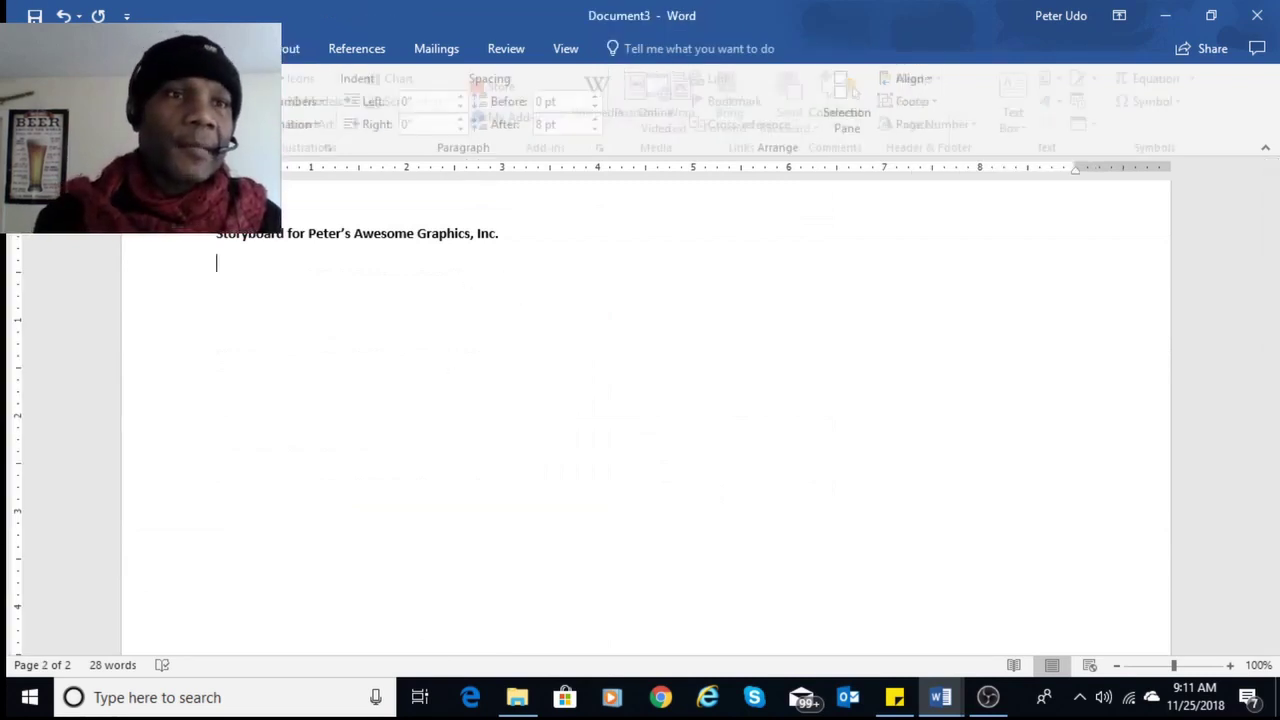
click(140, 103)
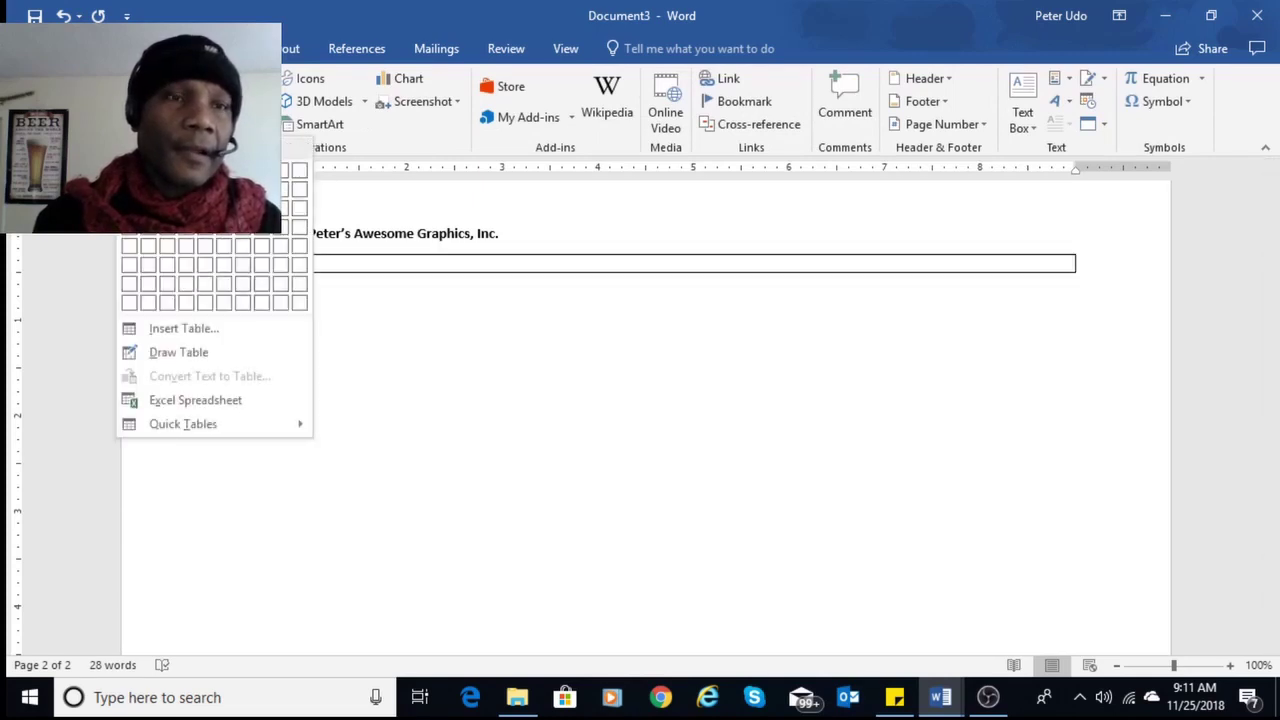
click(129, 170)
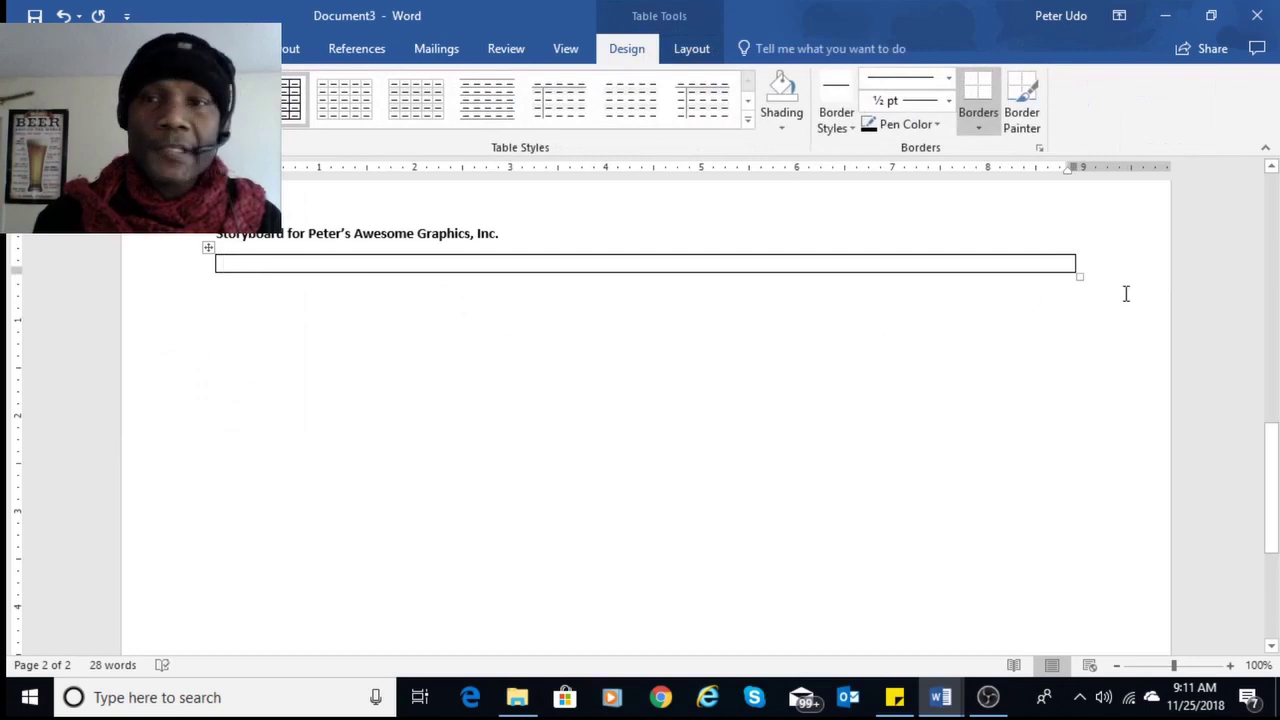
Enlarge the storyboard table to span the text width and extend down to the second page's bottom margin.
drag(1078, 276, 1044, 453)
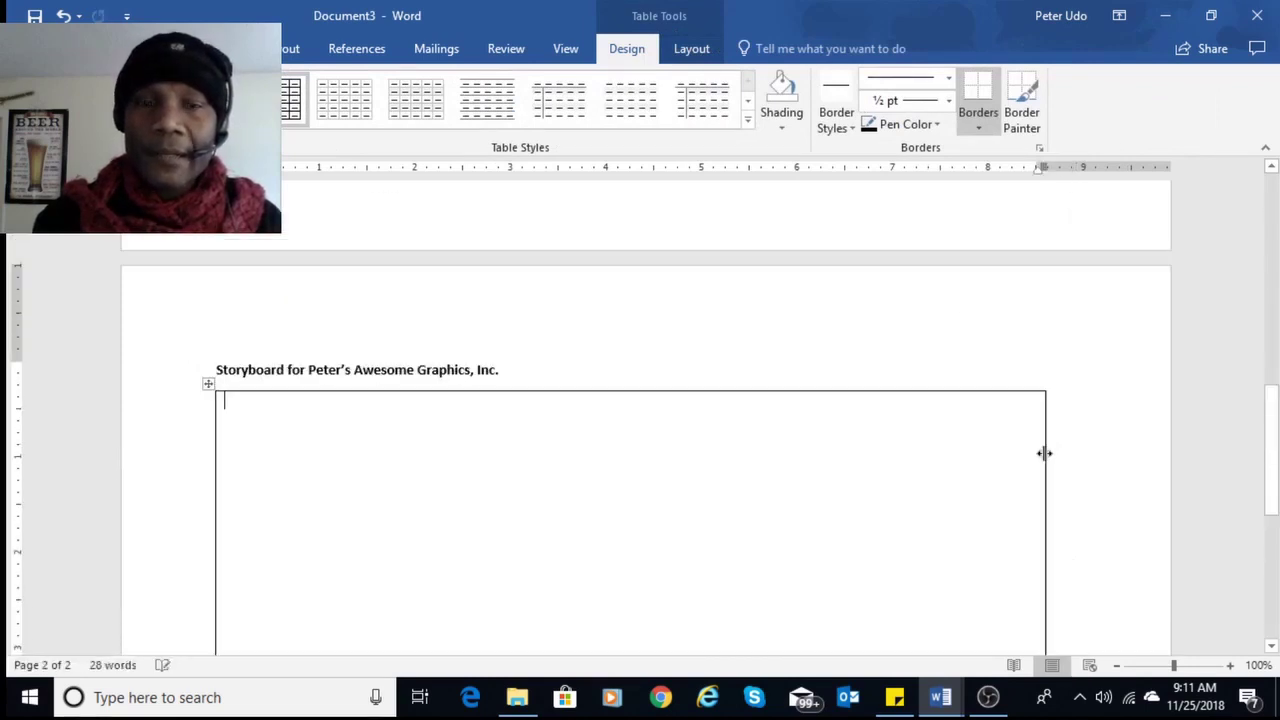
scroll(1046, 449, up, 5)
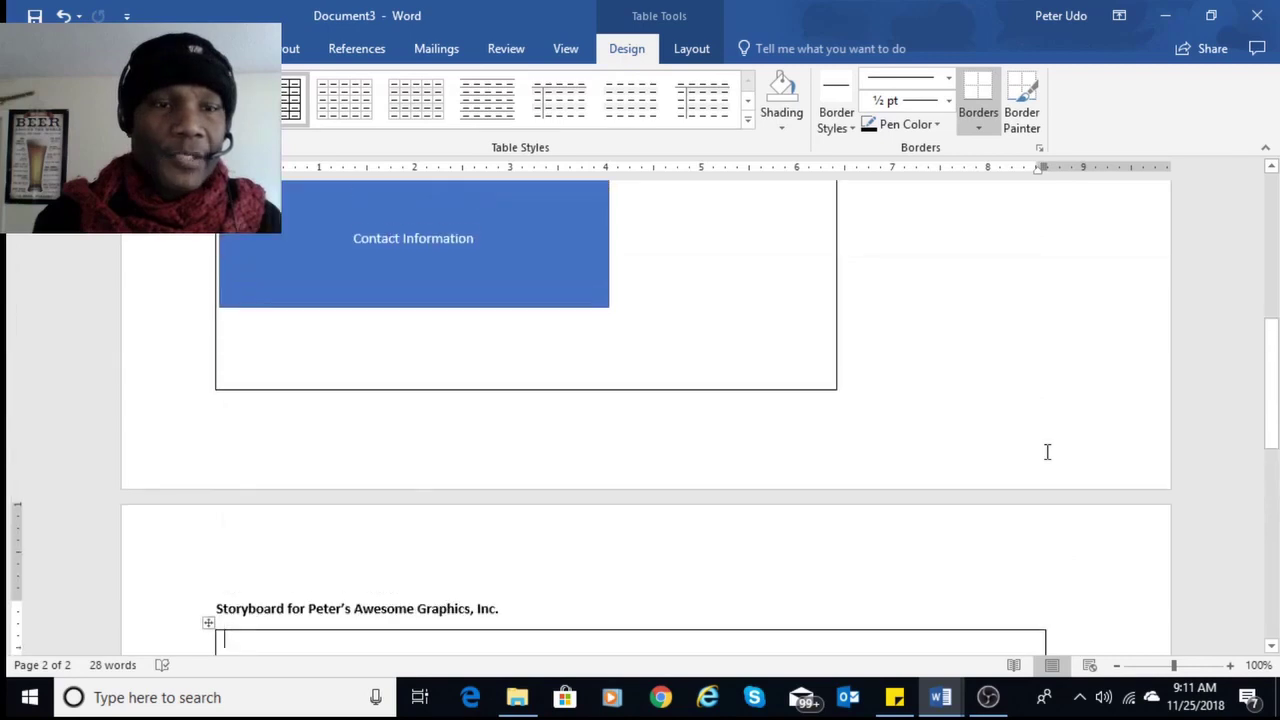
scroll(920, 529, down, 10)
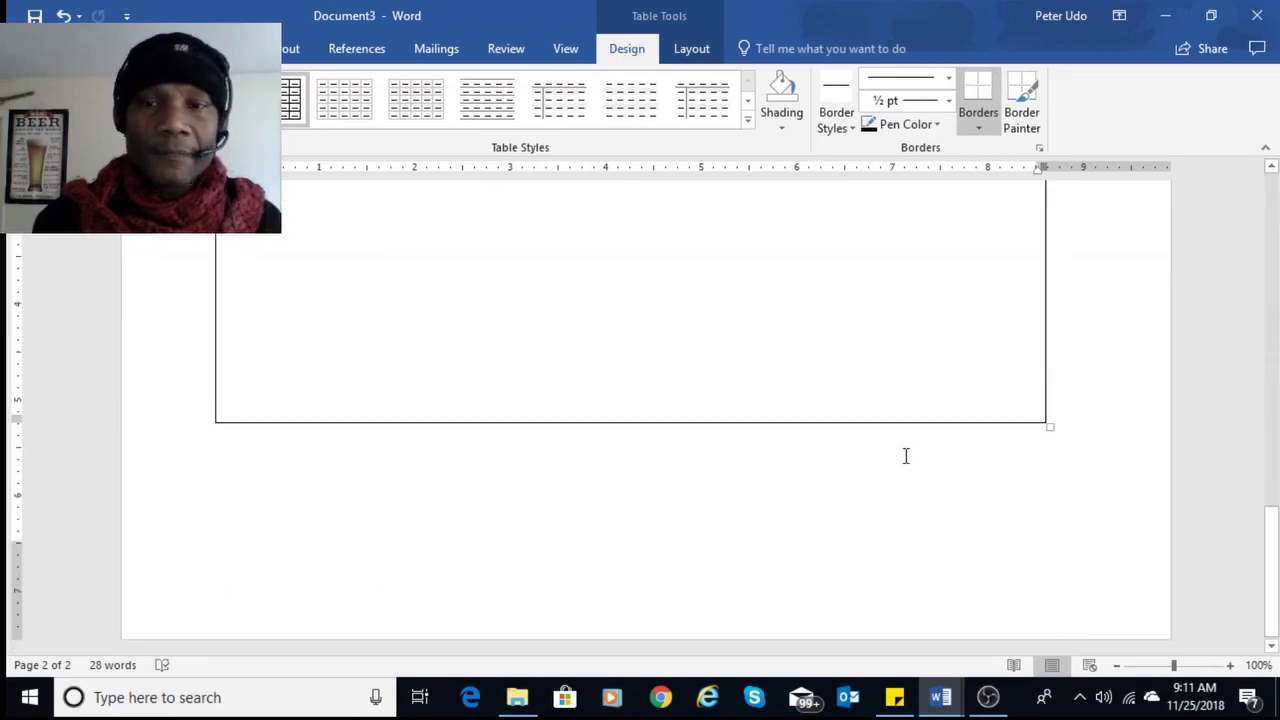
drag(1048, 430, 1077, 540)
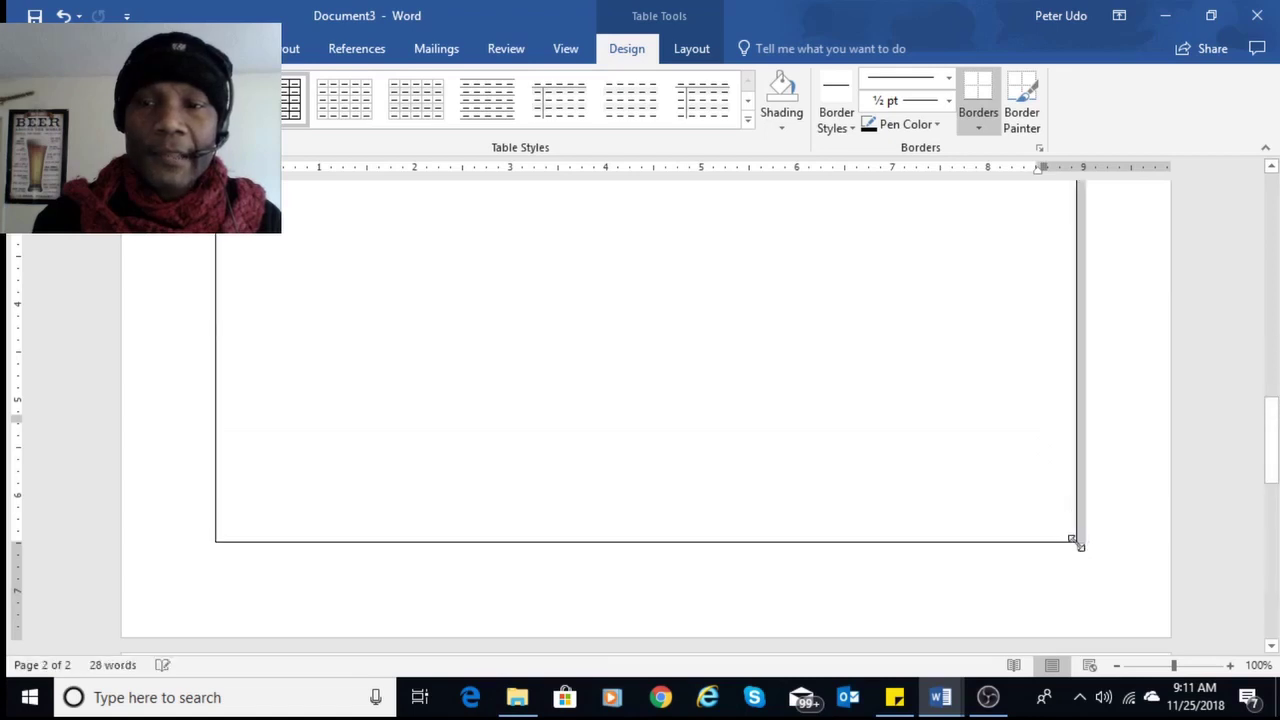
scroll(835, 468, up, 3)
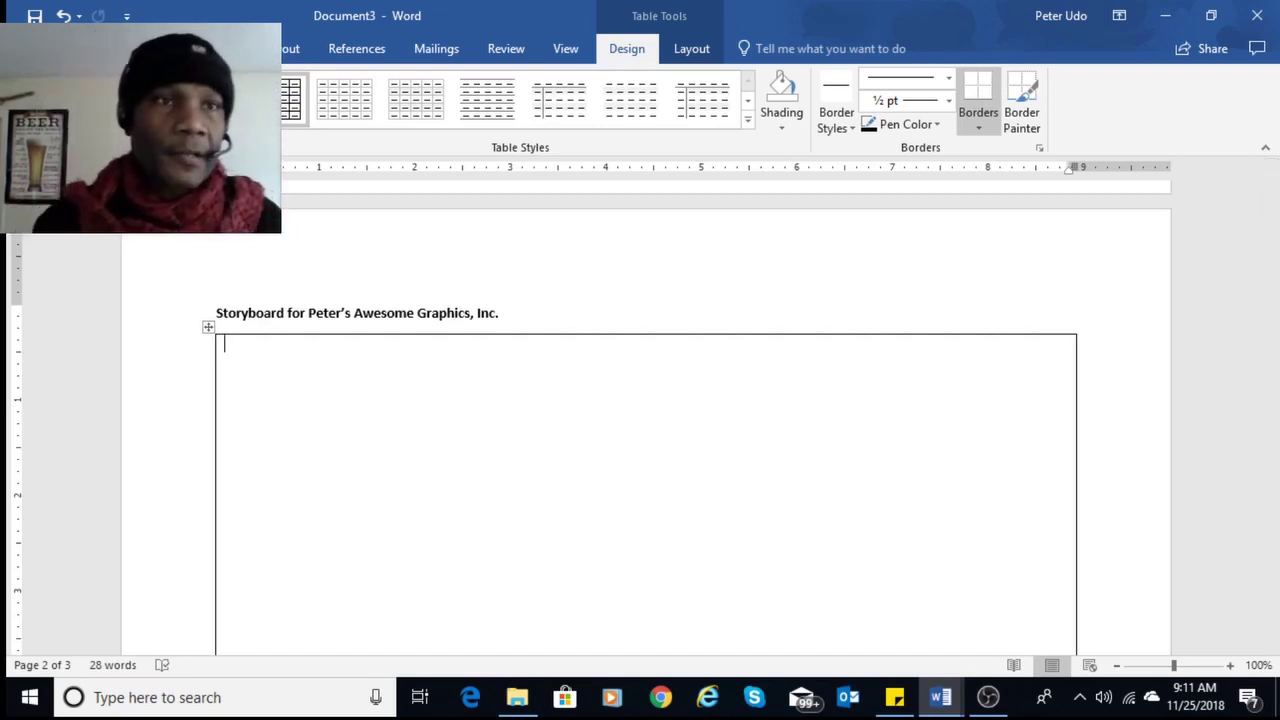
Draw a rectangle about 2.84" wide and 1.29" high, centred near the top of the storyboard table, and label it "Main page".
click(153, 49)
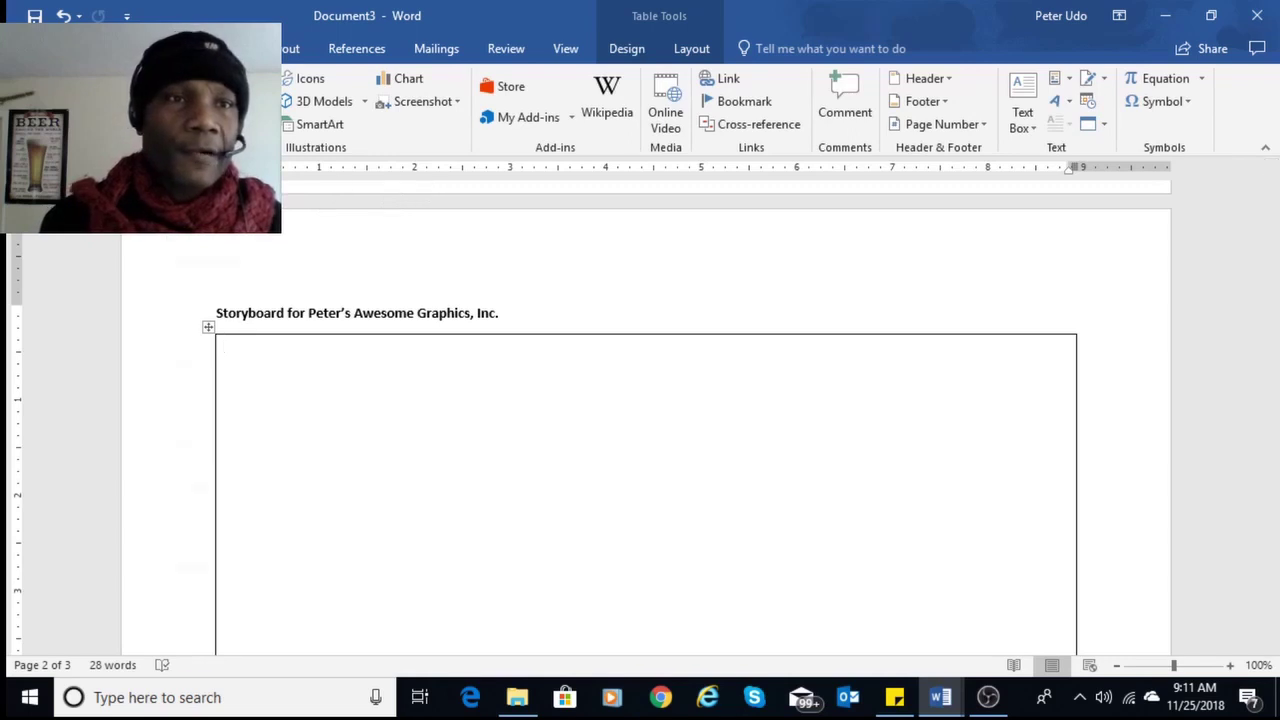
click(203, 124)
click(245, 170)
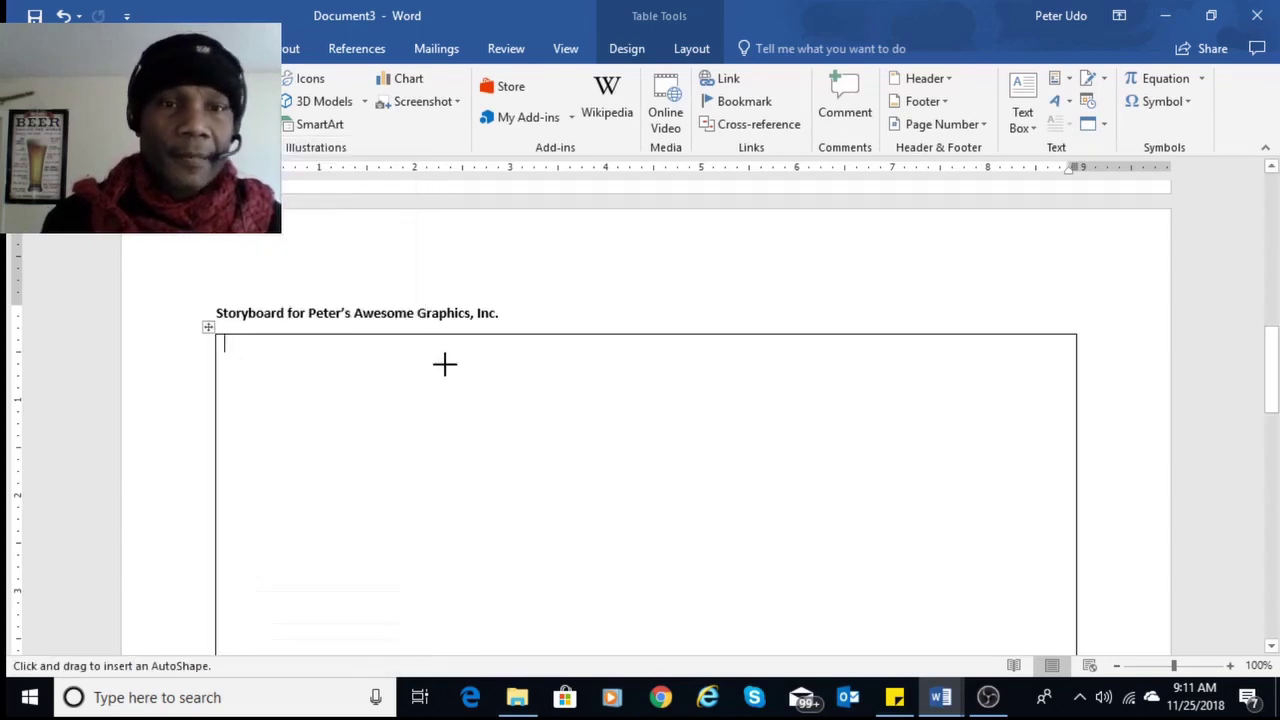
drag(445, 364, 717, 486)
drag(623, 403, 672, 397)
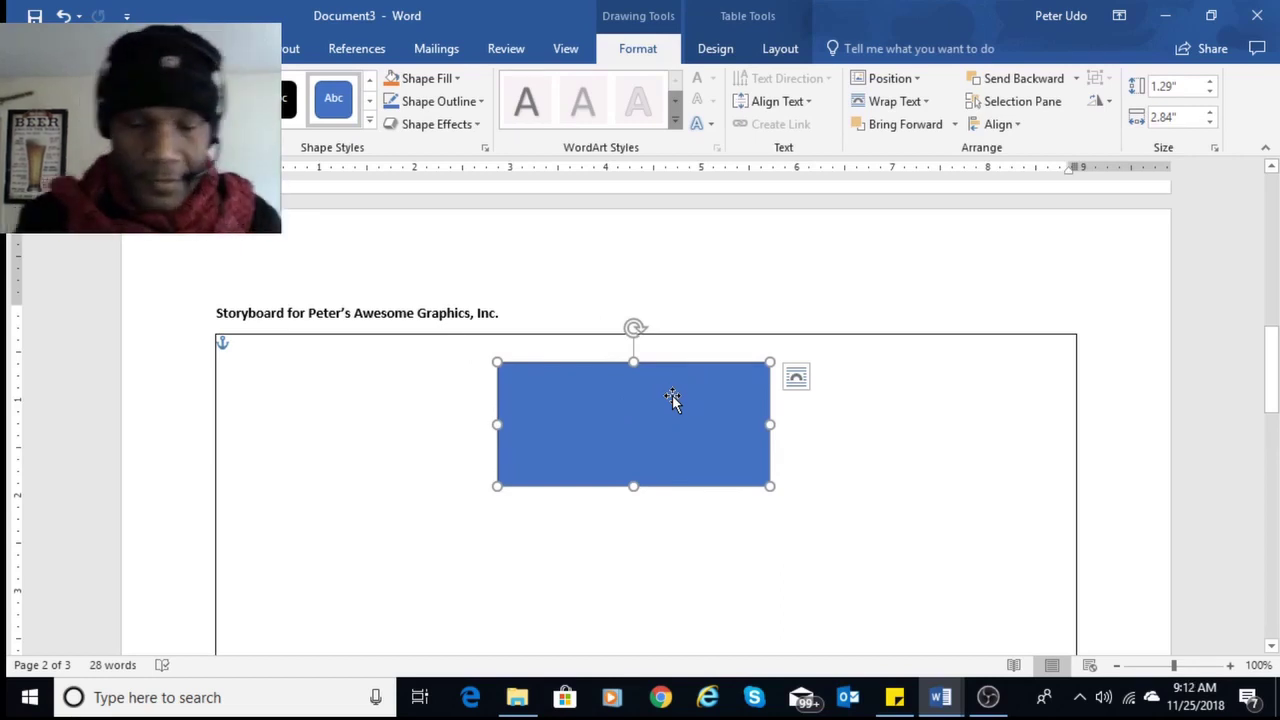
text(Main page)
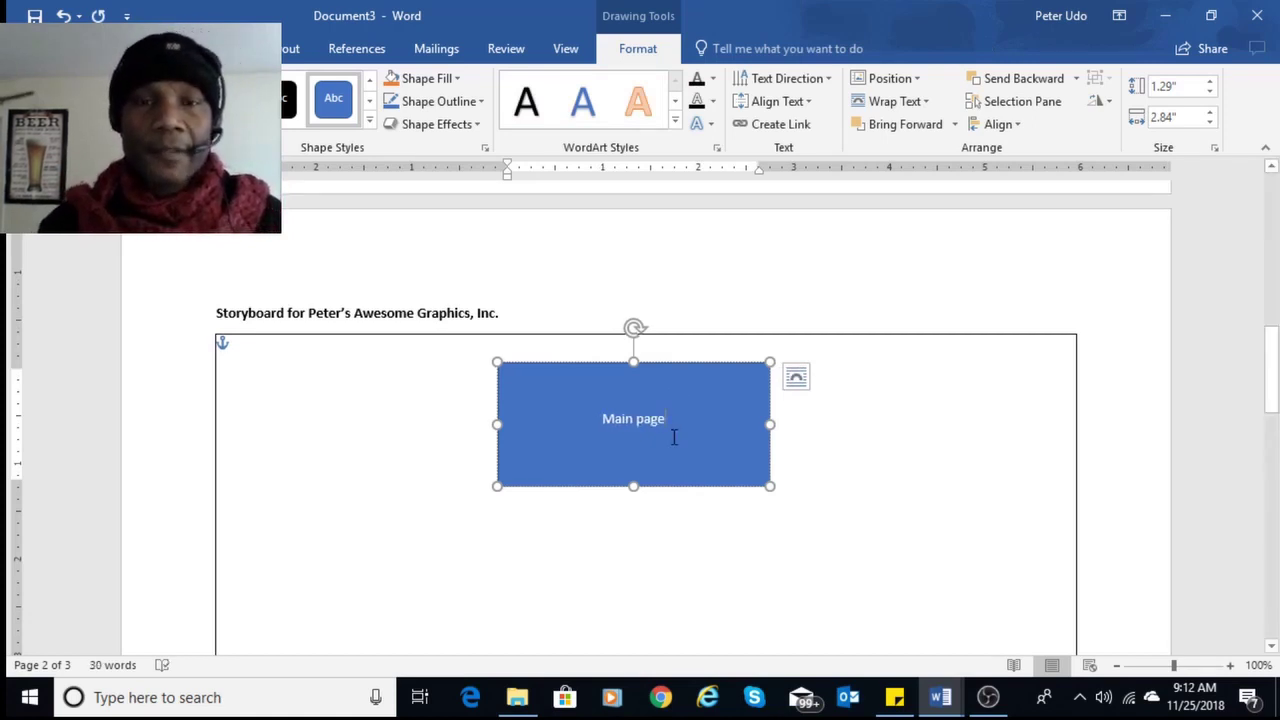
Insert a single-cell table in the storyboard table's lower-left corner and narrow it to roughly half of the outer table's width.
scroll(690, 455, down, 2)
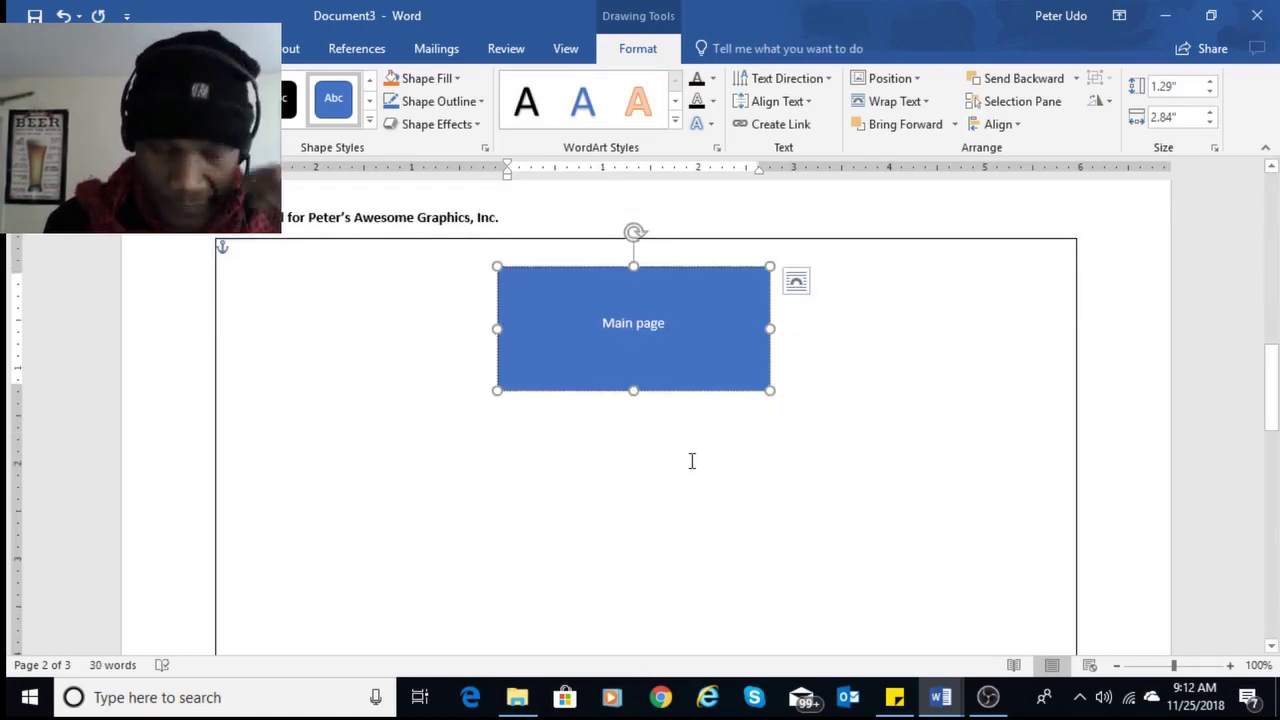
scroll(687, 461, down, 1)
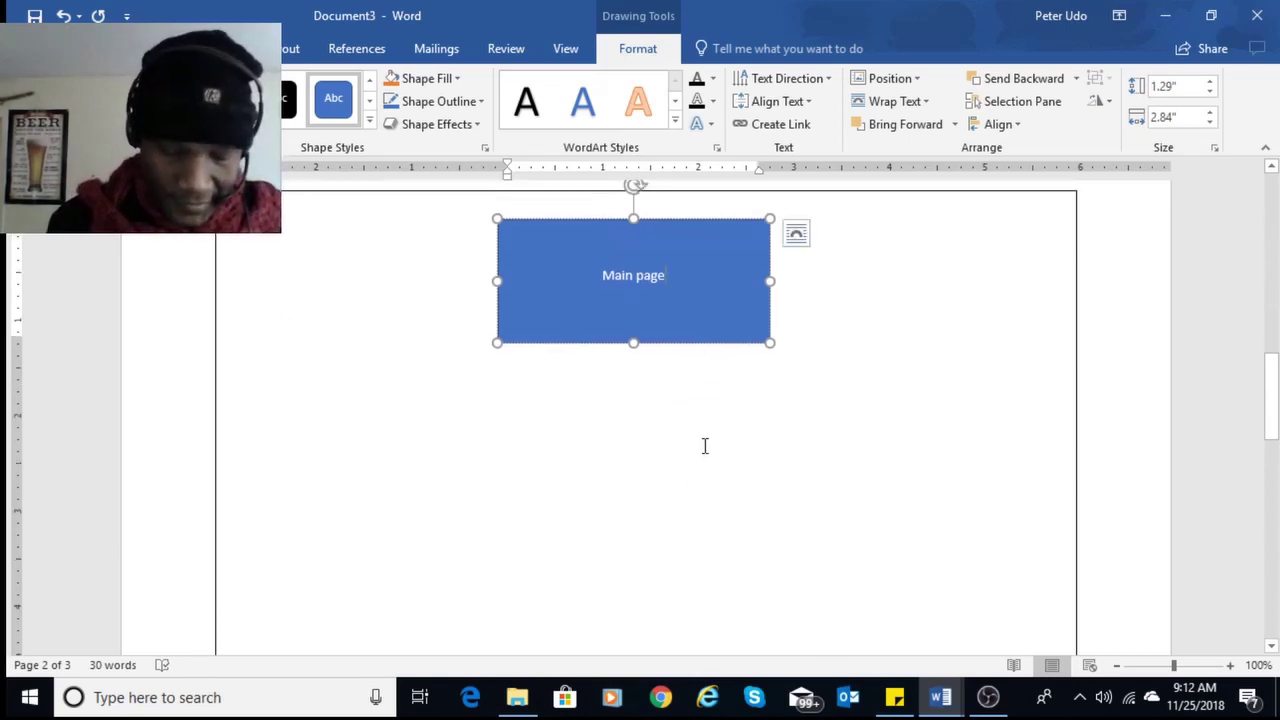
scroll(704, 446, down, 1)
scroll(704, 446, down, 2)
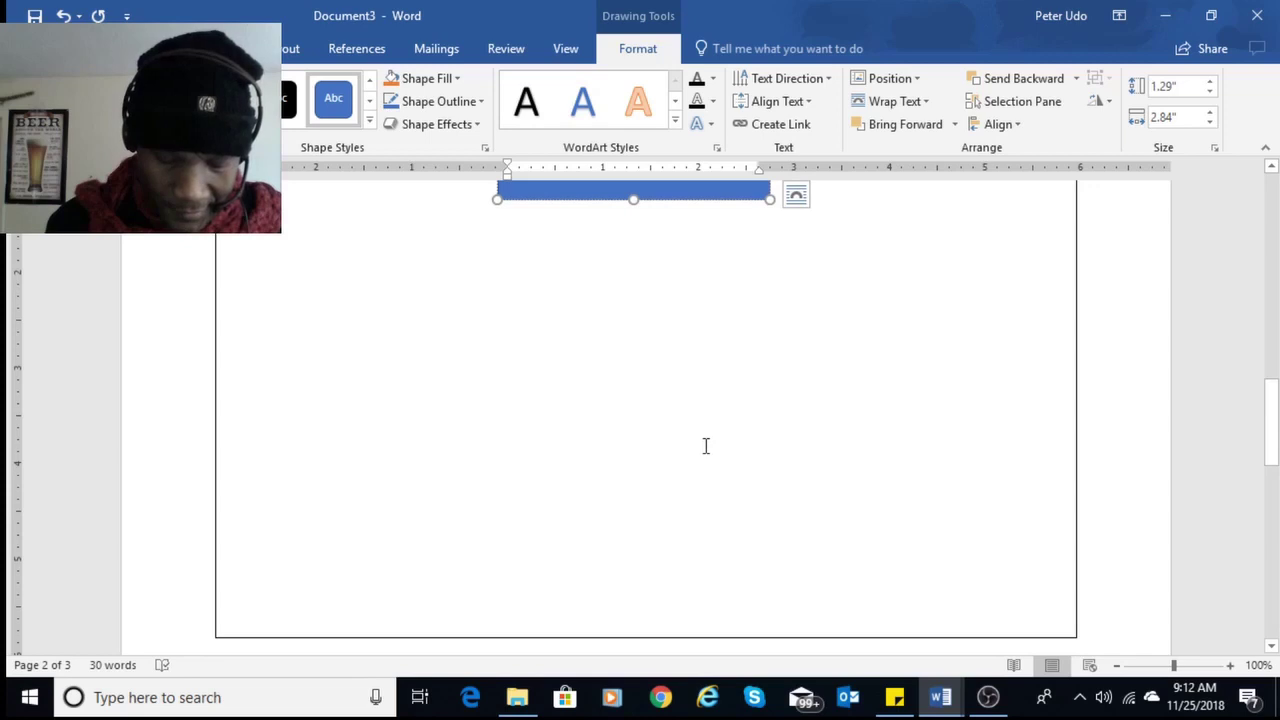
scroll(708, 444, down, 1)
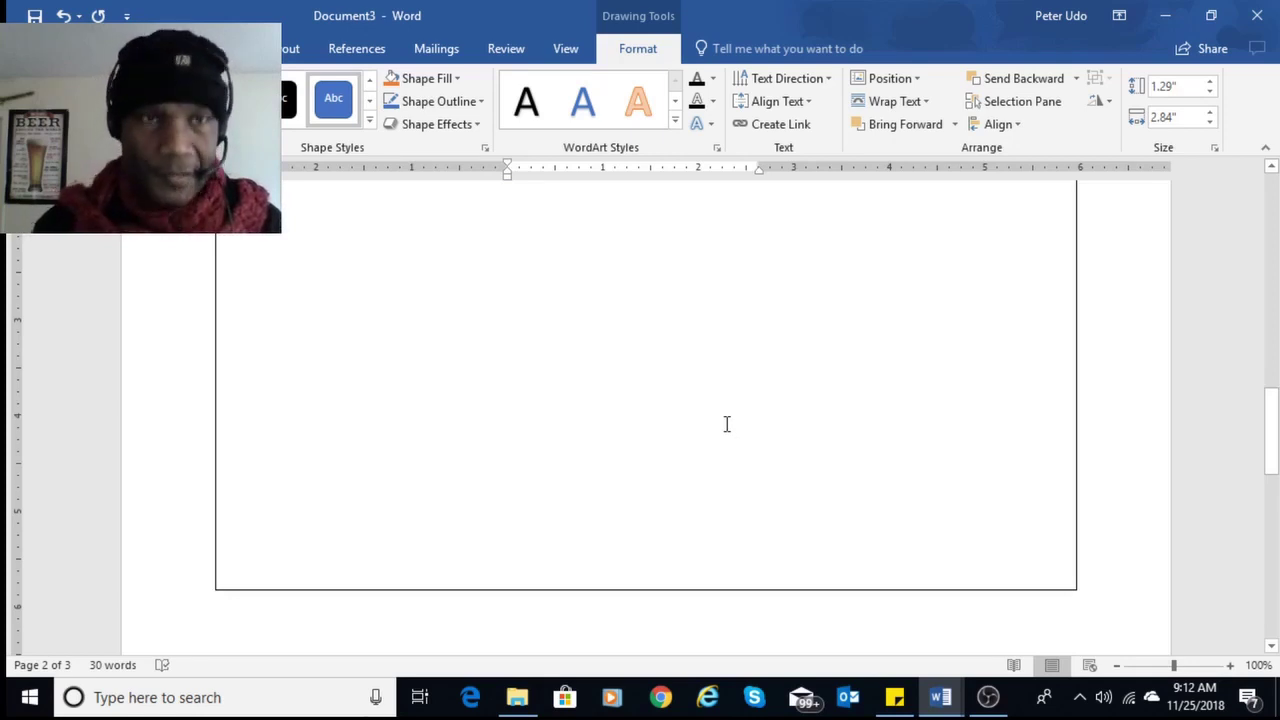
scroll(659, 286, up, 1)
click(150, 49)
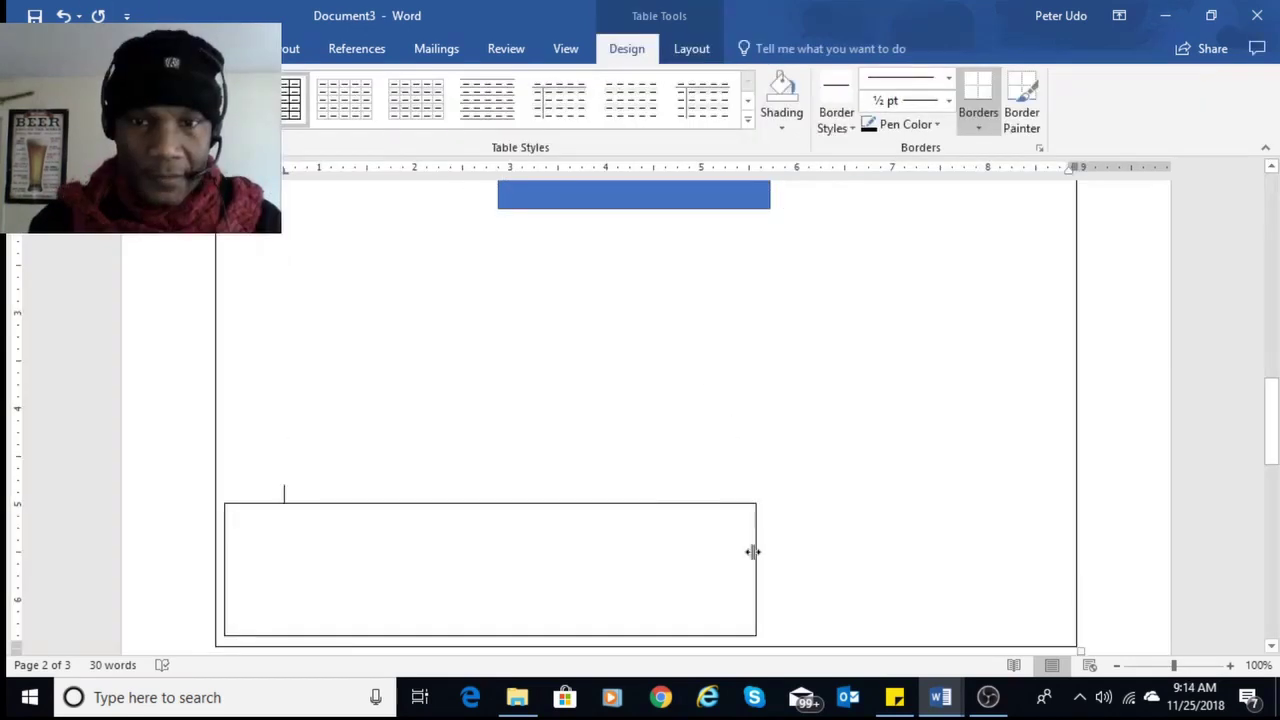
drag(752, 551, 674, 546)
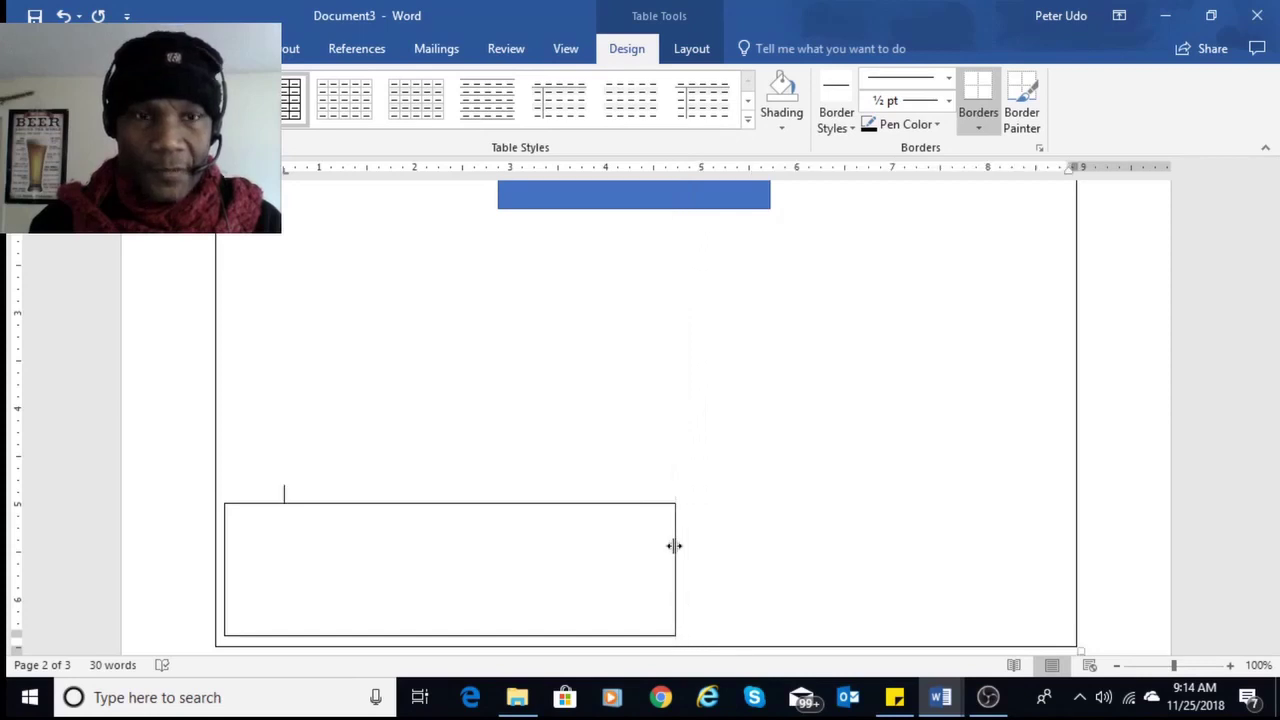
click(603, 552)
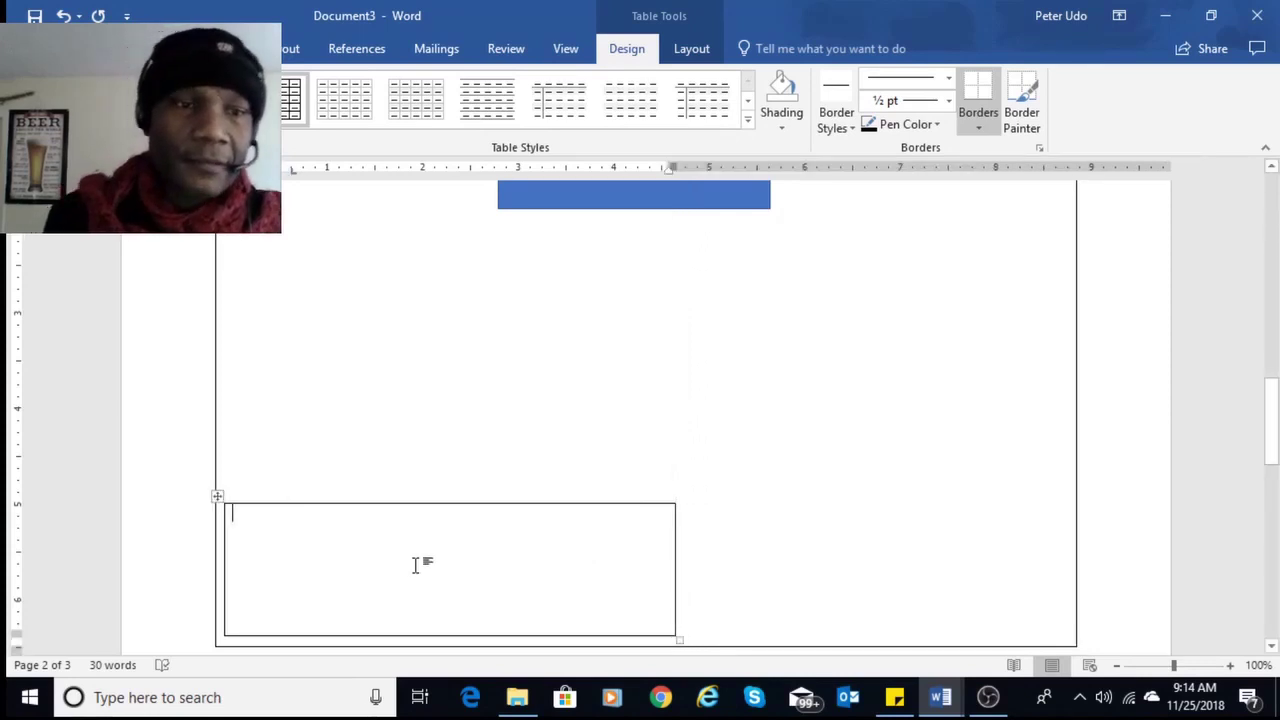
scroll(415, 565, up, 6)
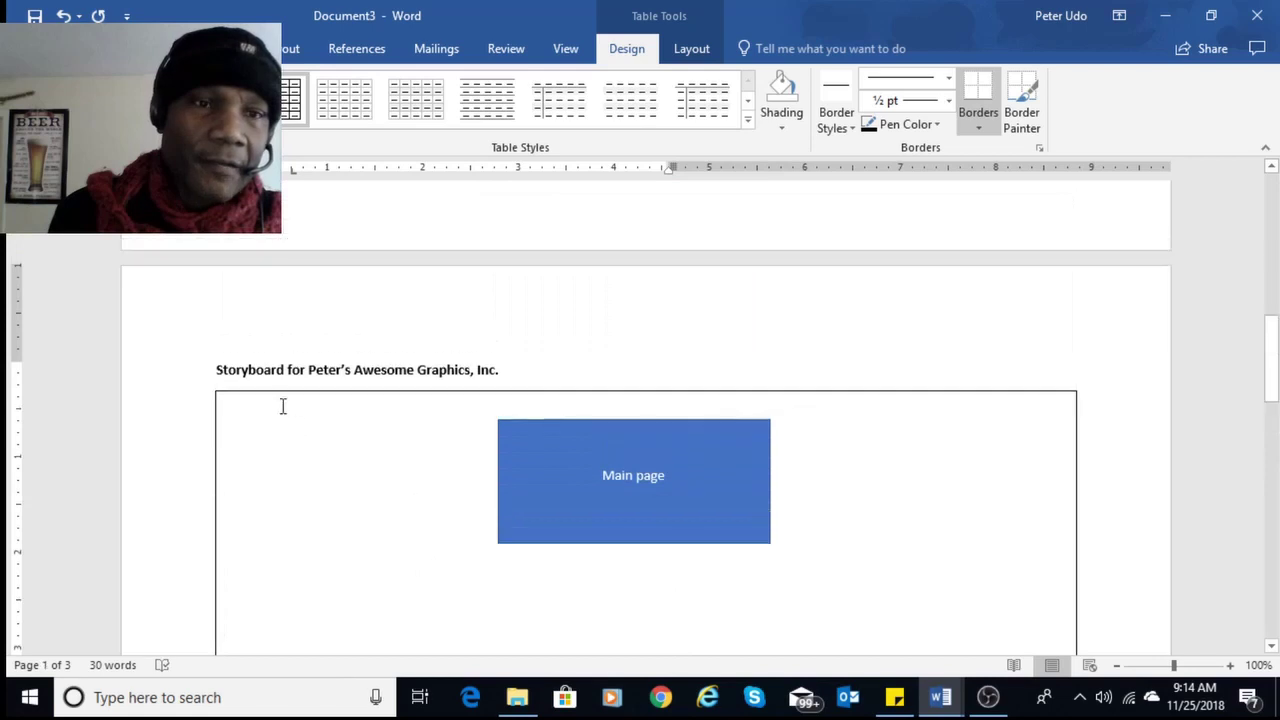
click(246, 389)
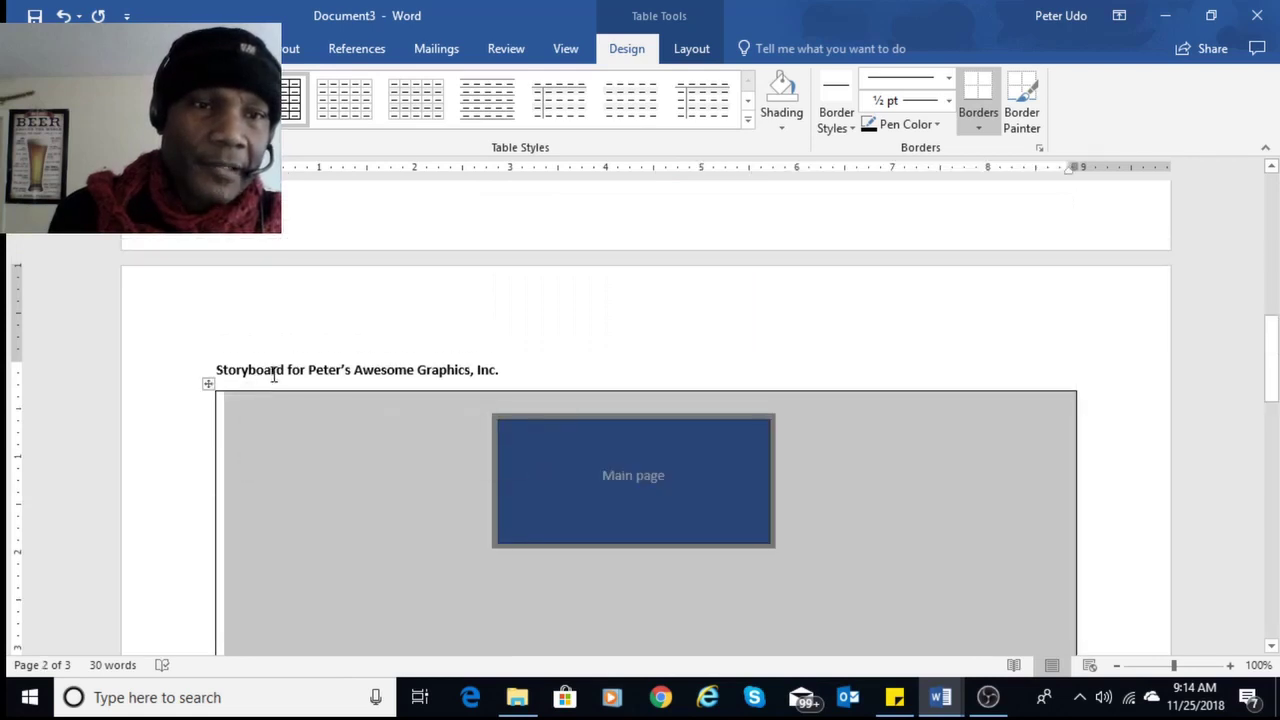
click(377, 372)
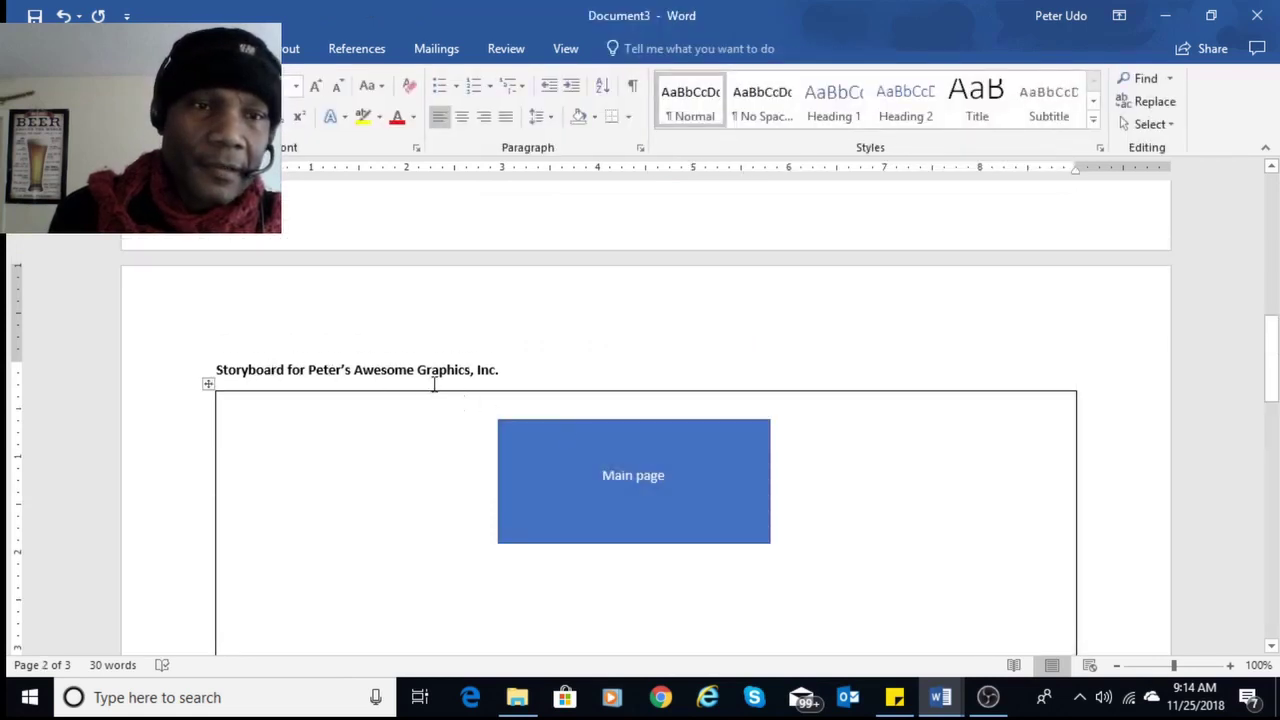
scroll(460, 437, down, 5)
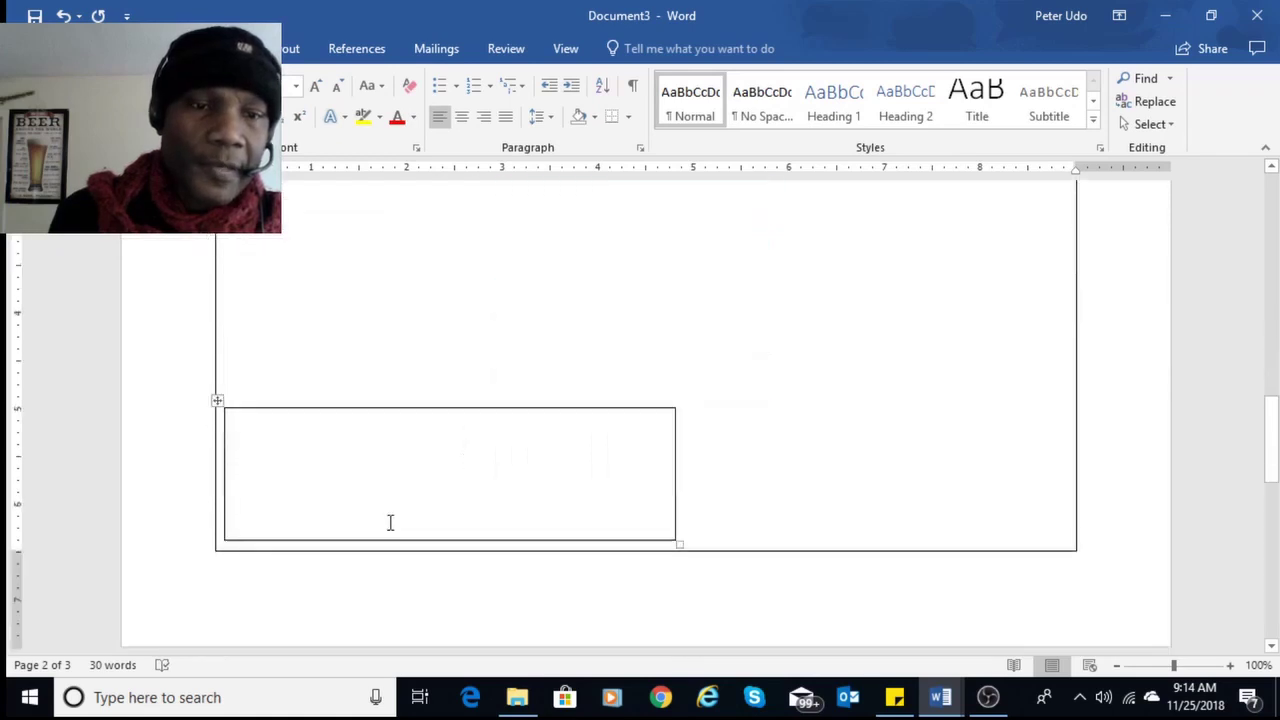
click(390, 517)
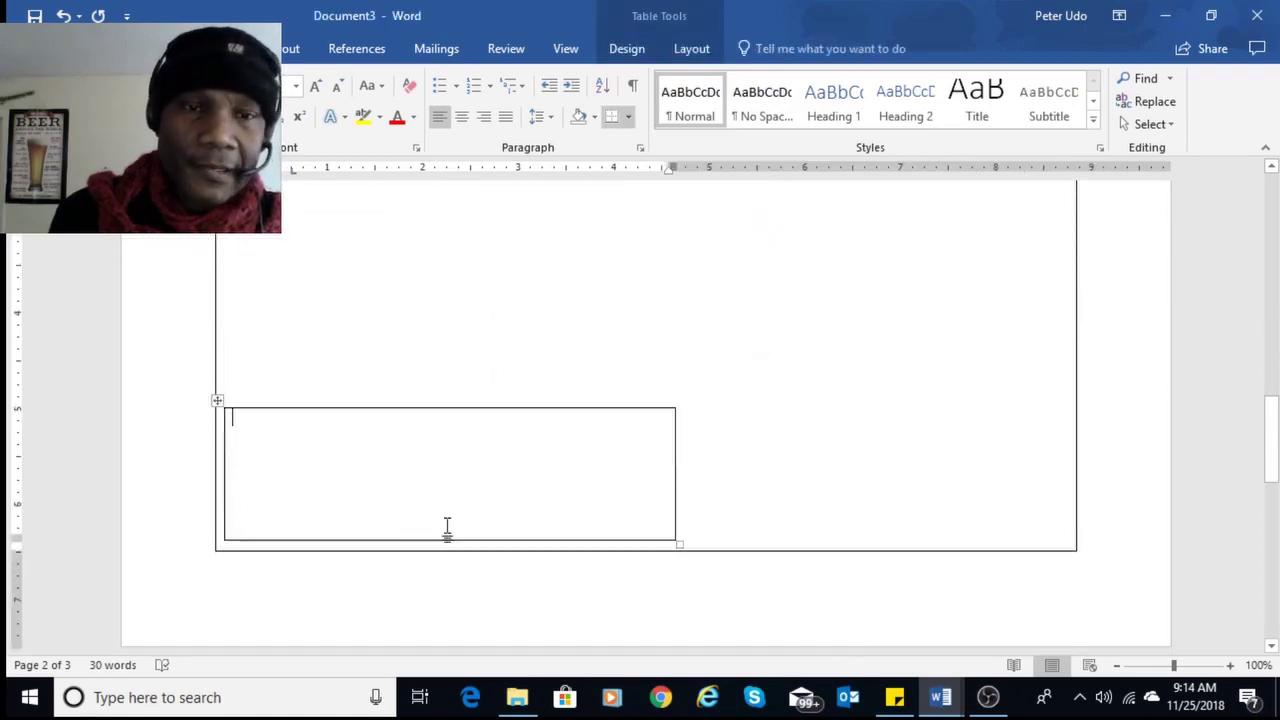
Switch to the 7 Best Free Flowchart Tools for Windows_Short document and bullet the items from About Us to Online hangout under Main page.
click(940, 697)
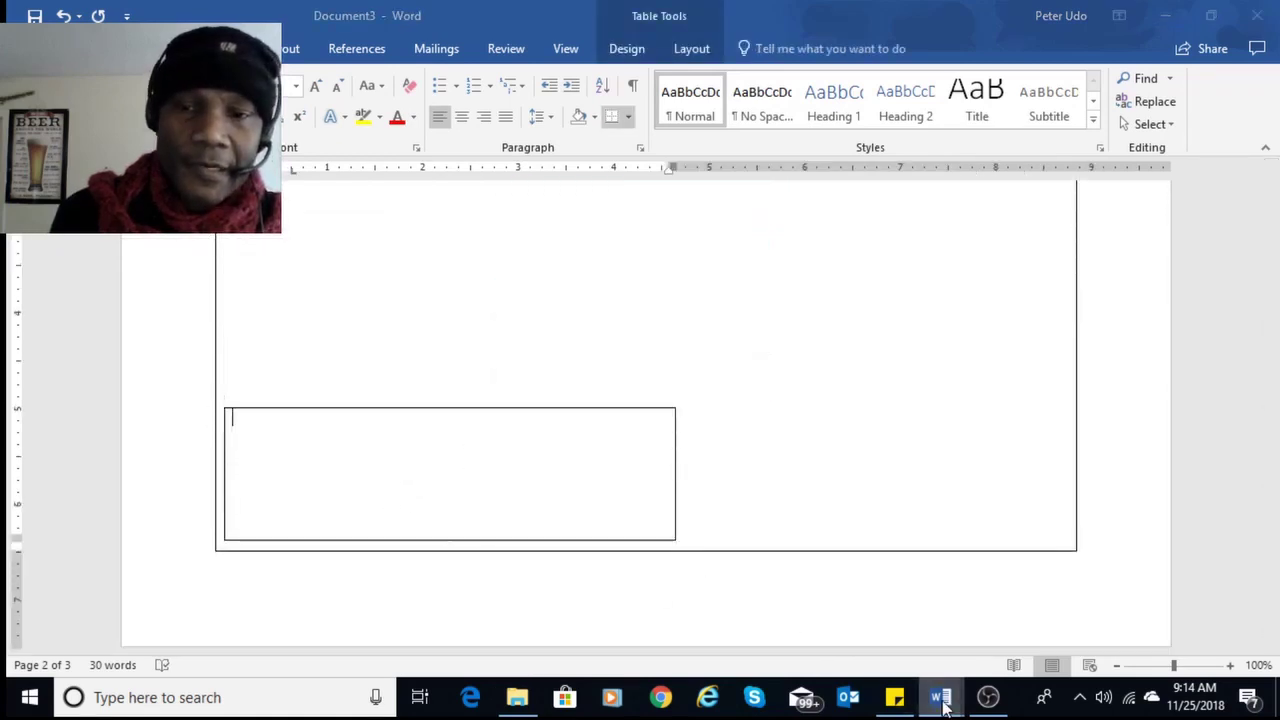
click(869, 623)
scroll(689, 506, down, 3)
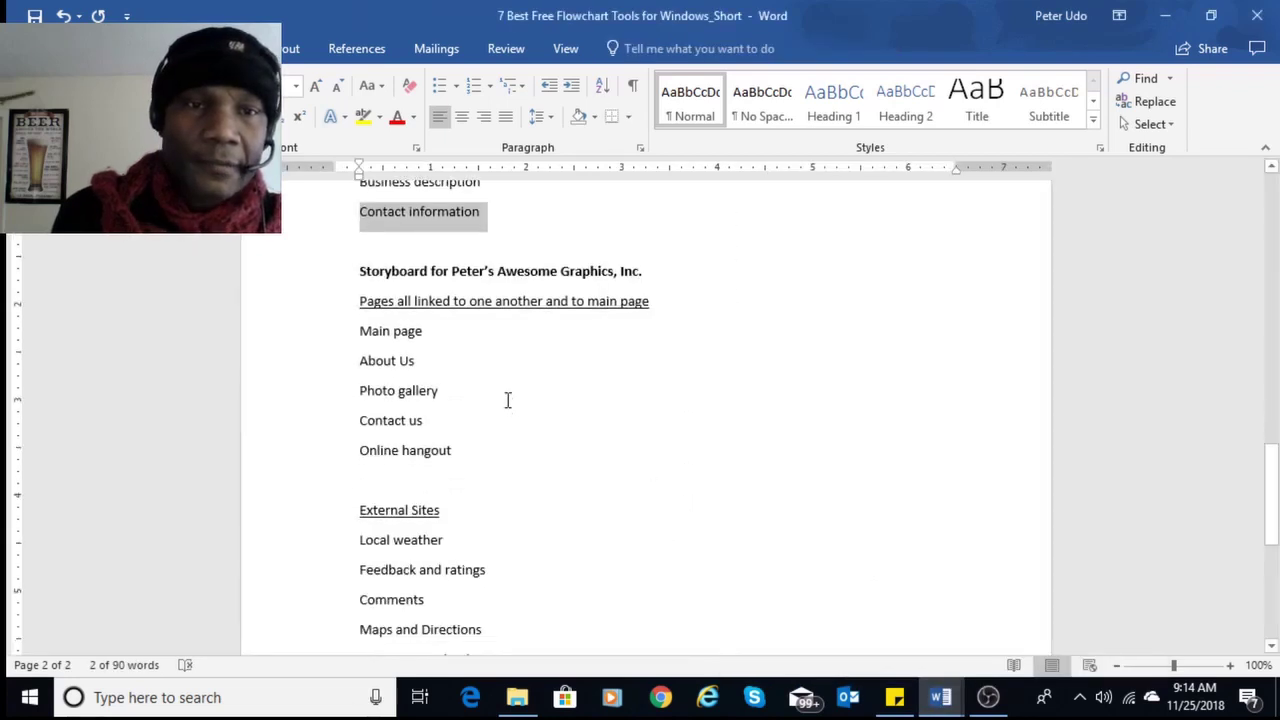
click(419, 365)
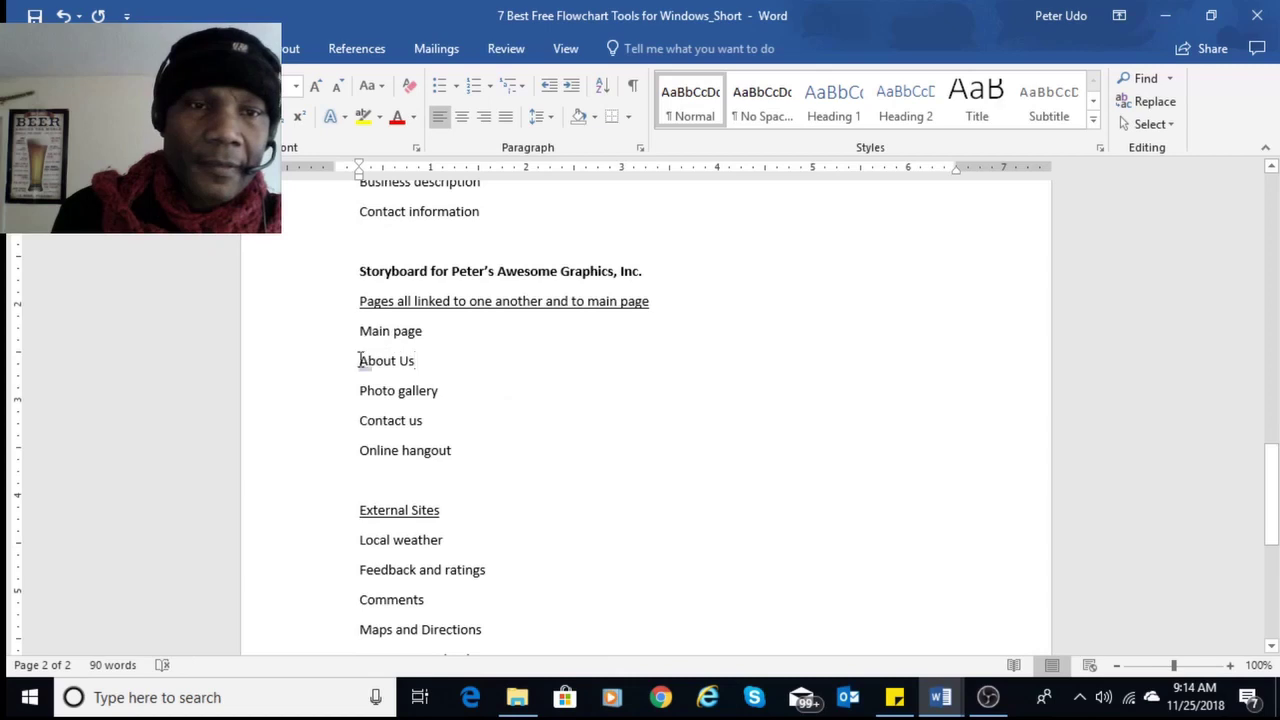
drag(359, 360, 464, 457)
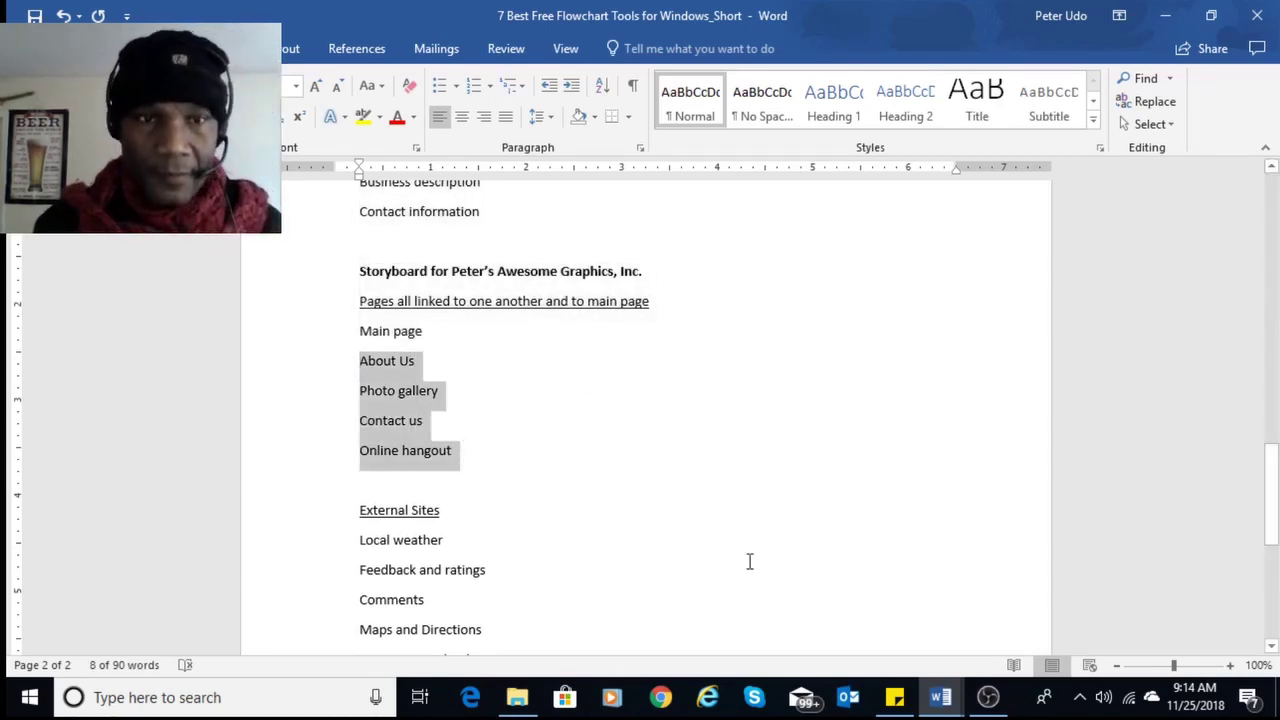
click(386, 331)
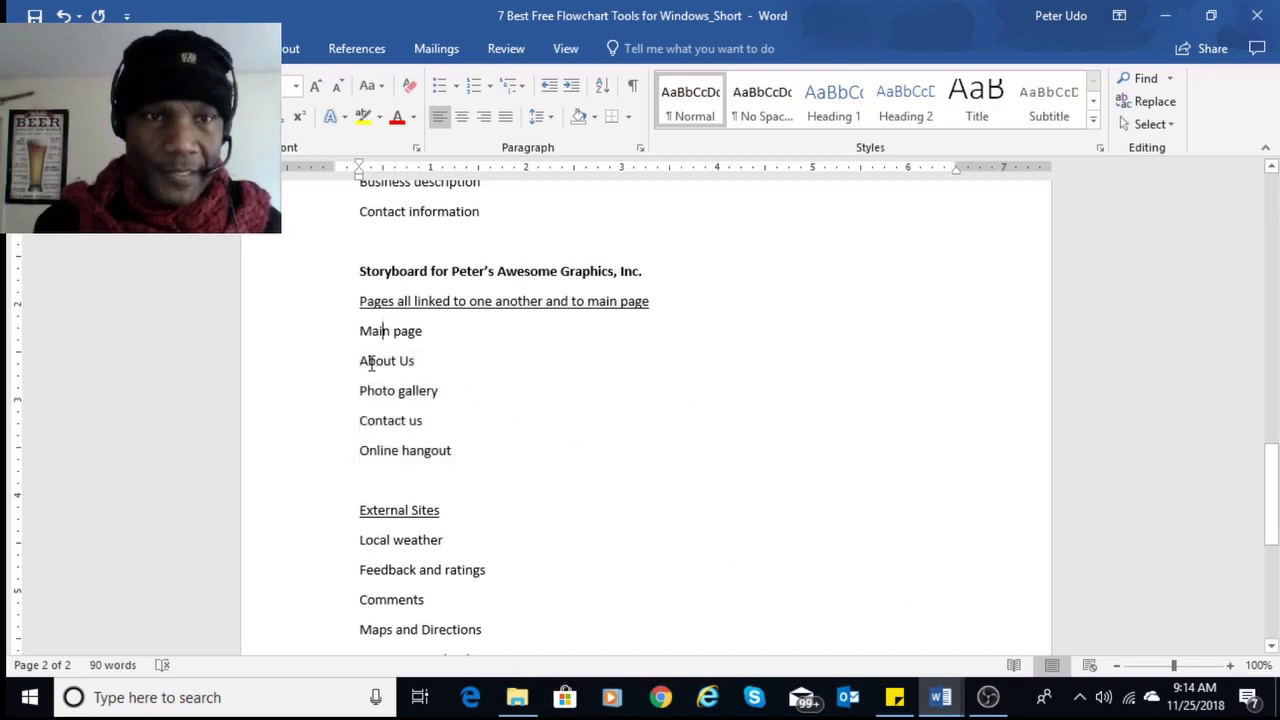
double_click(378, 360)
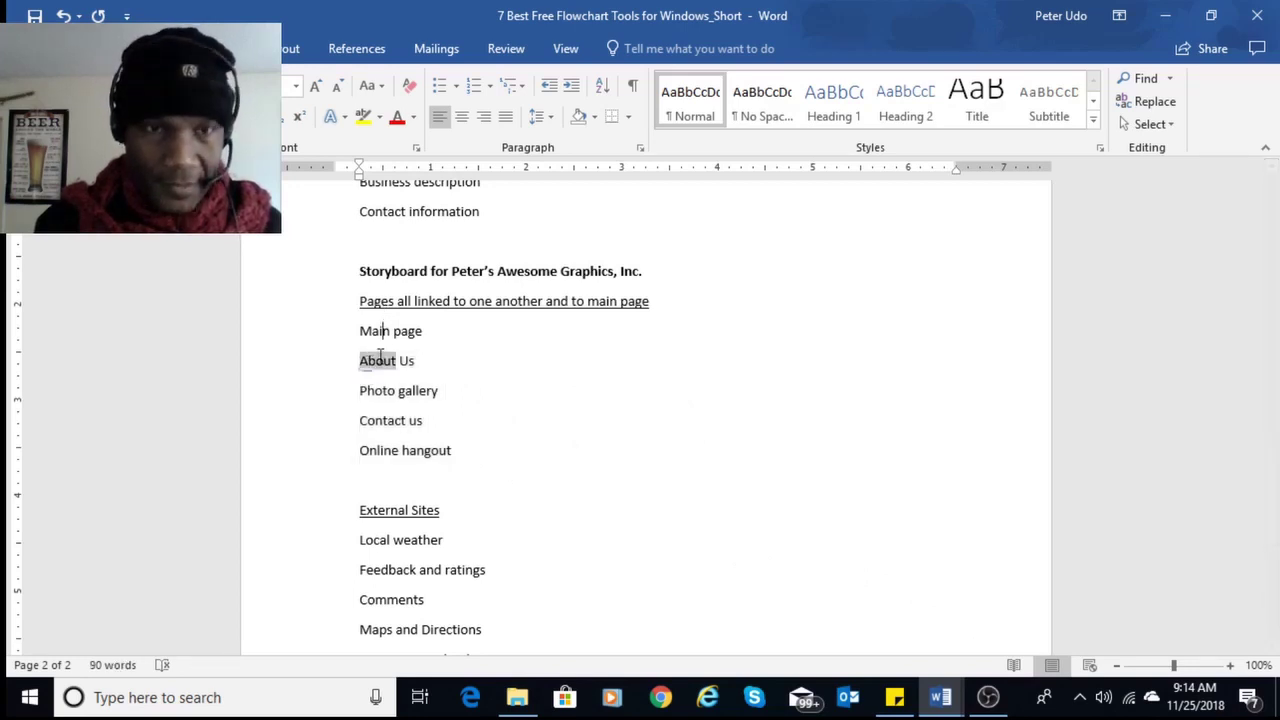
click(385, 333)
drag(365, 366, 470, 453)
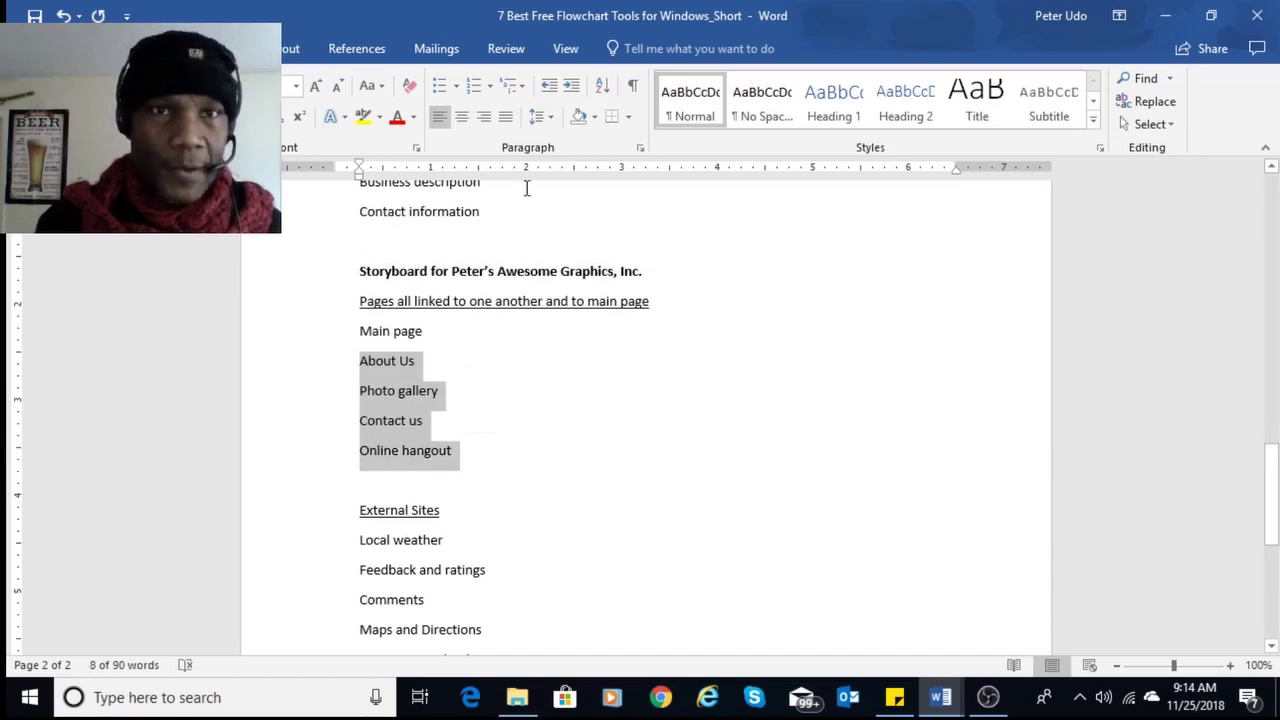
click(439, 87)
click(495, 425)
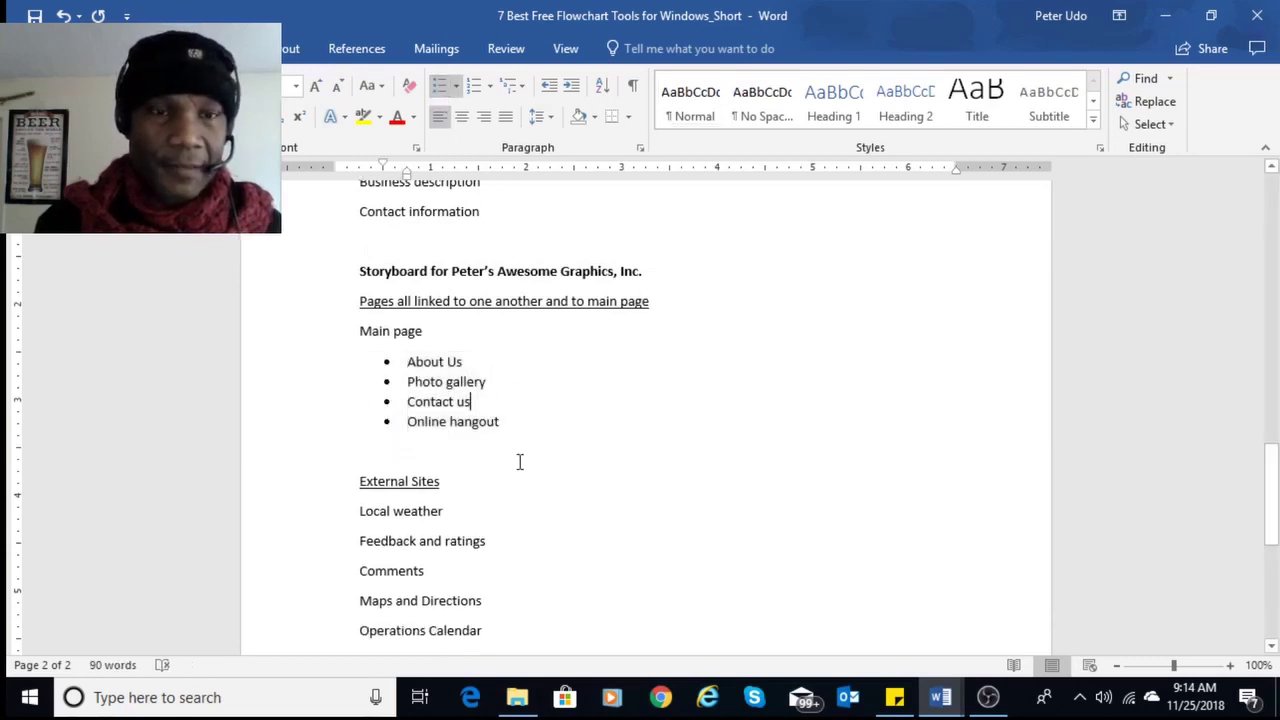
Bullet the items from Local weather to Operations Calendar under the External Sites heading.
scroll(525, 458, down, 2)
drag(362, 420, 499, 537)
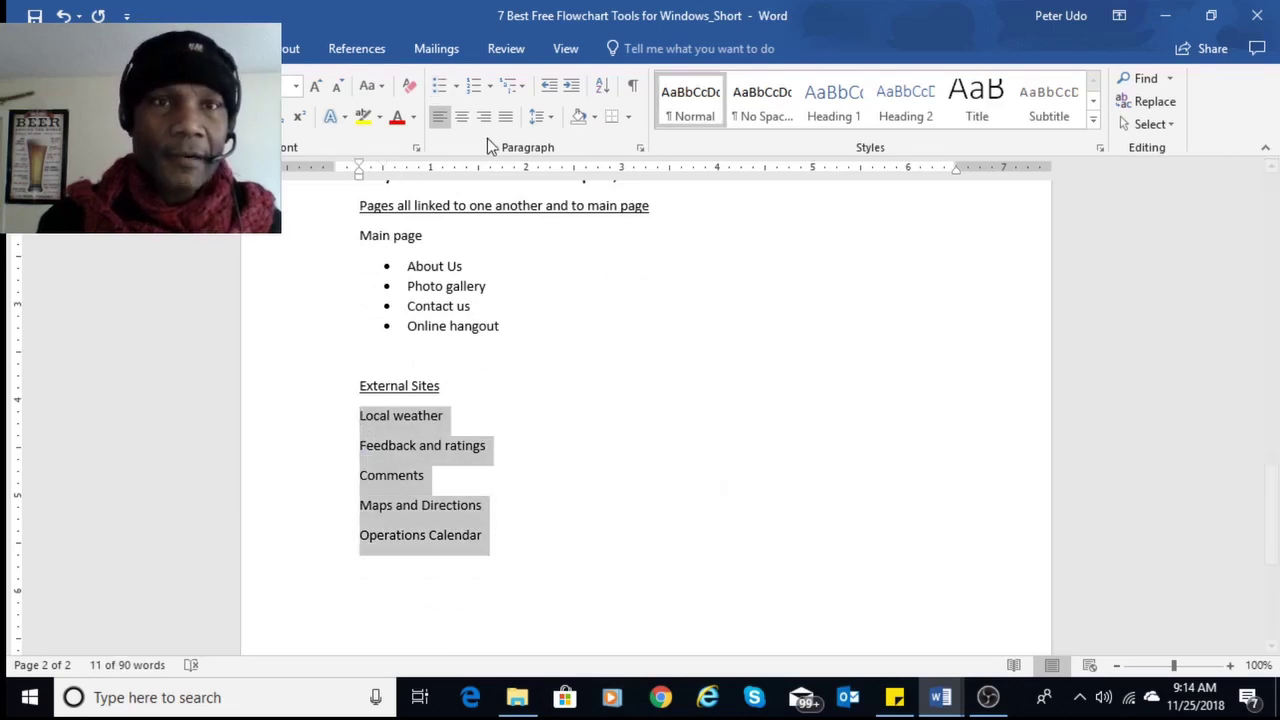
click(439, 87)
click(603, 333)
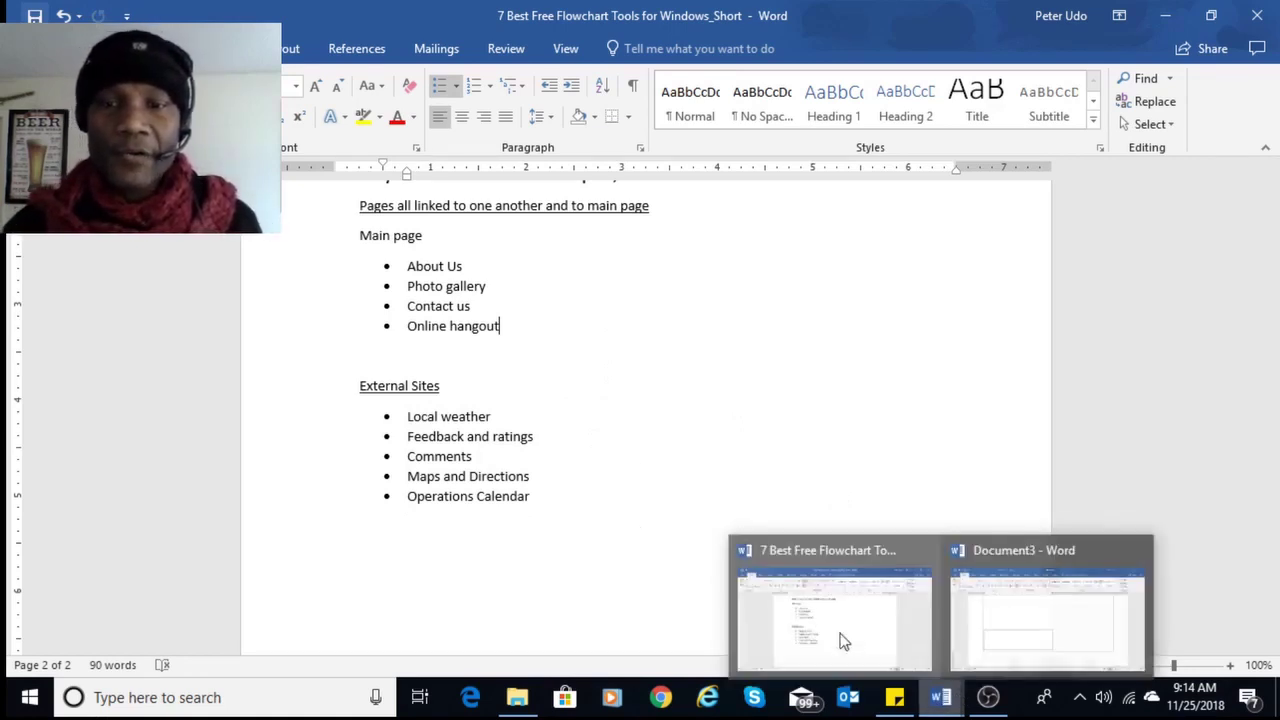
Switch to Document3 and delete the nested four-column table near the bottom of the storyboard table.
click(937, 703)
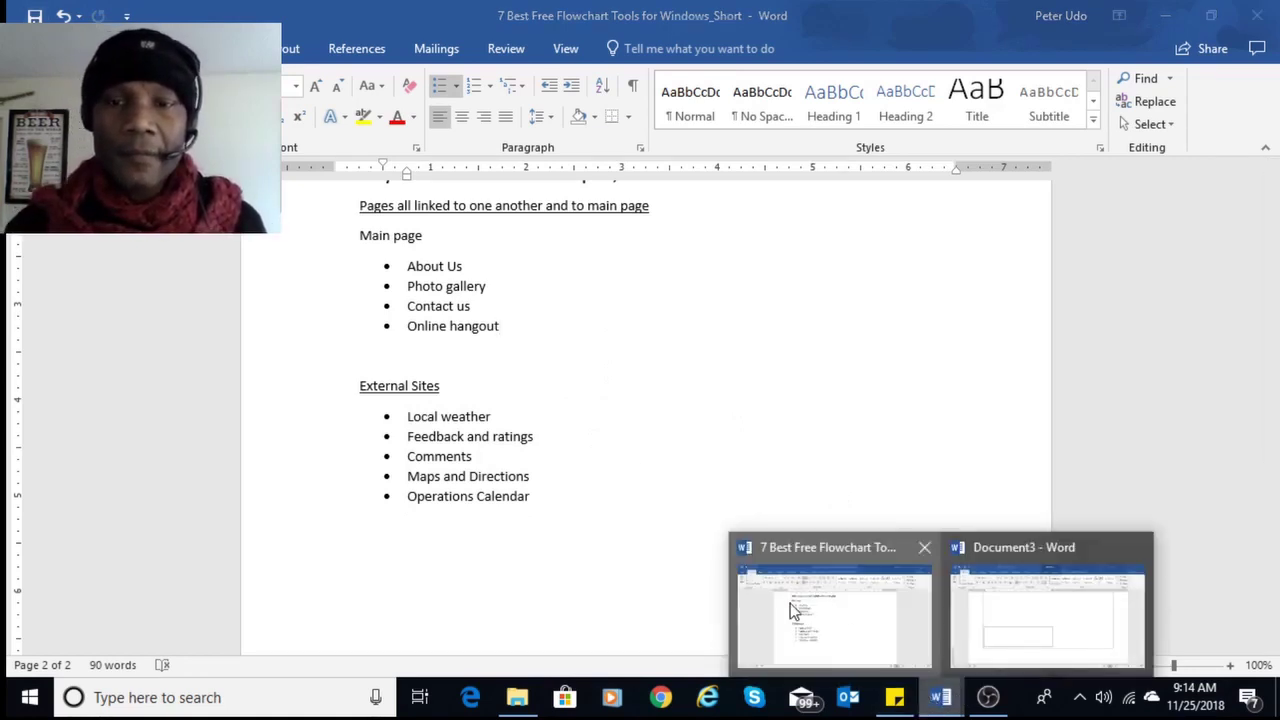
click(796, 612)
click(946, 702)
click(1006, 646)
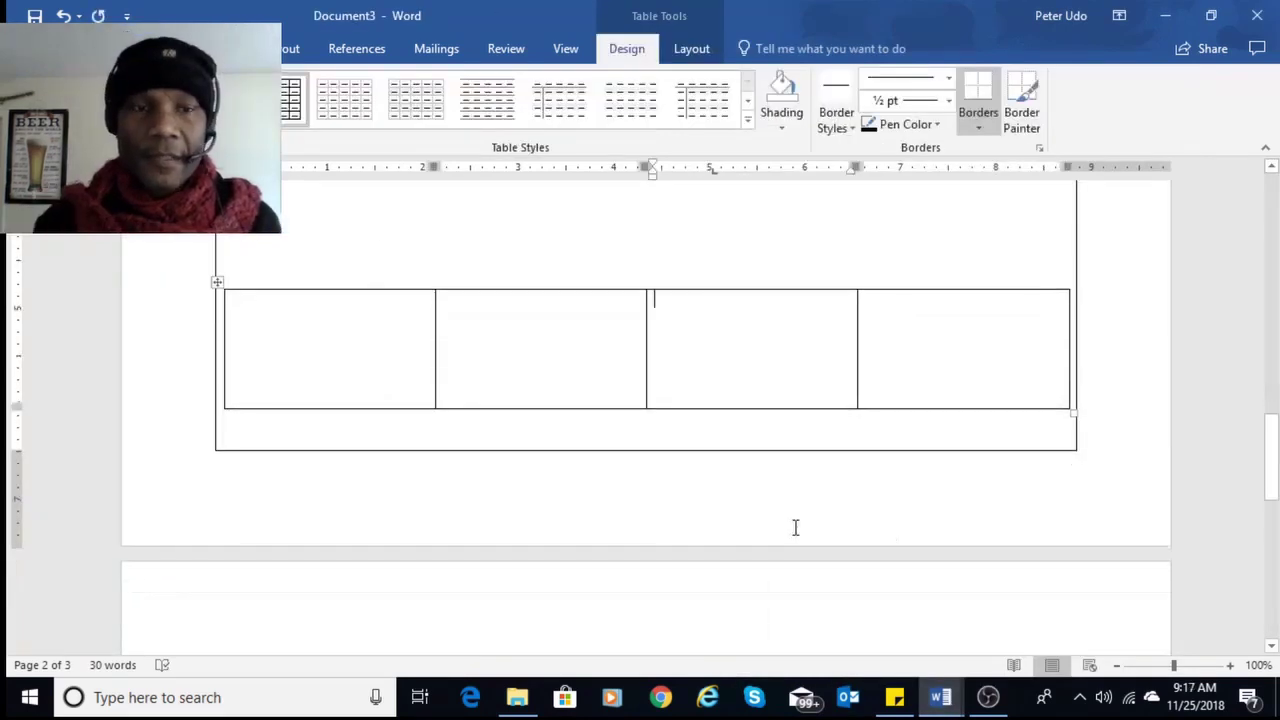
scroll(800, 527, down, 3)
scroll(805, 526, up, 5)
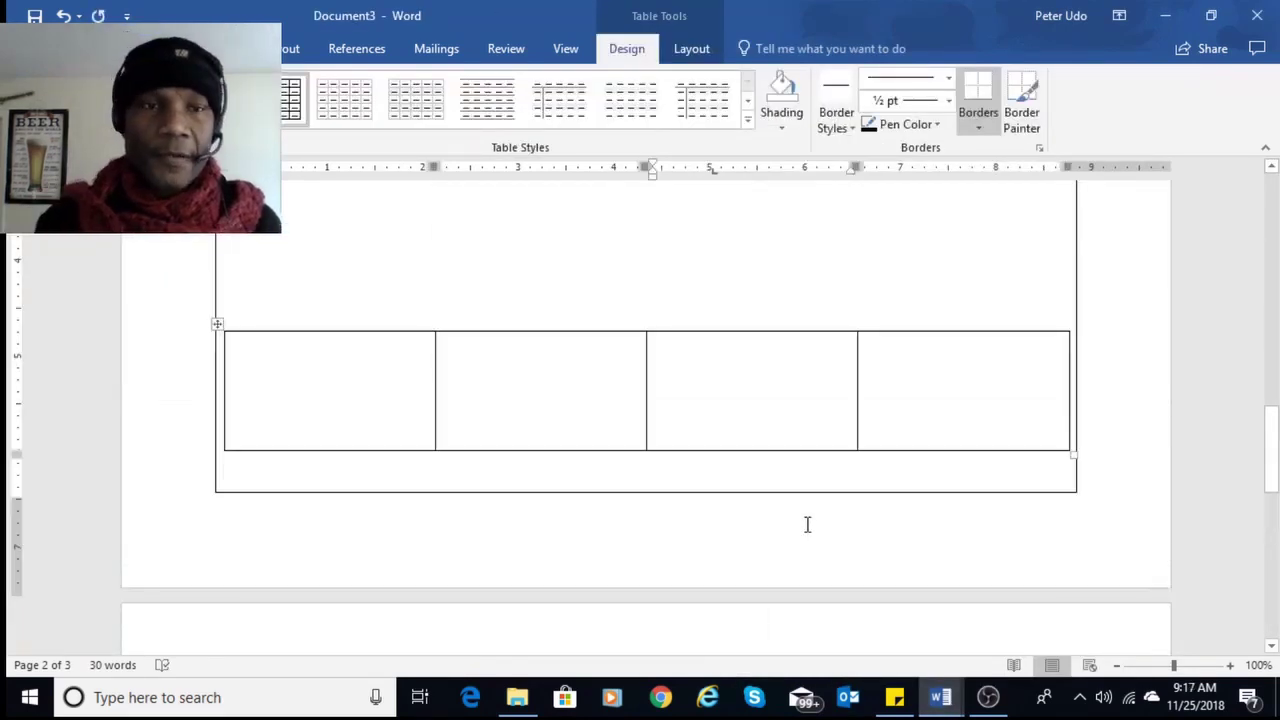
click(215, 430)
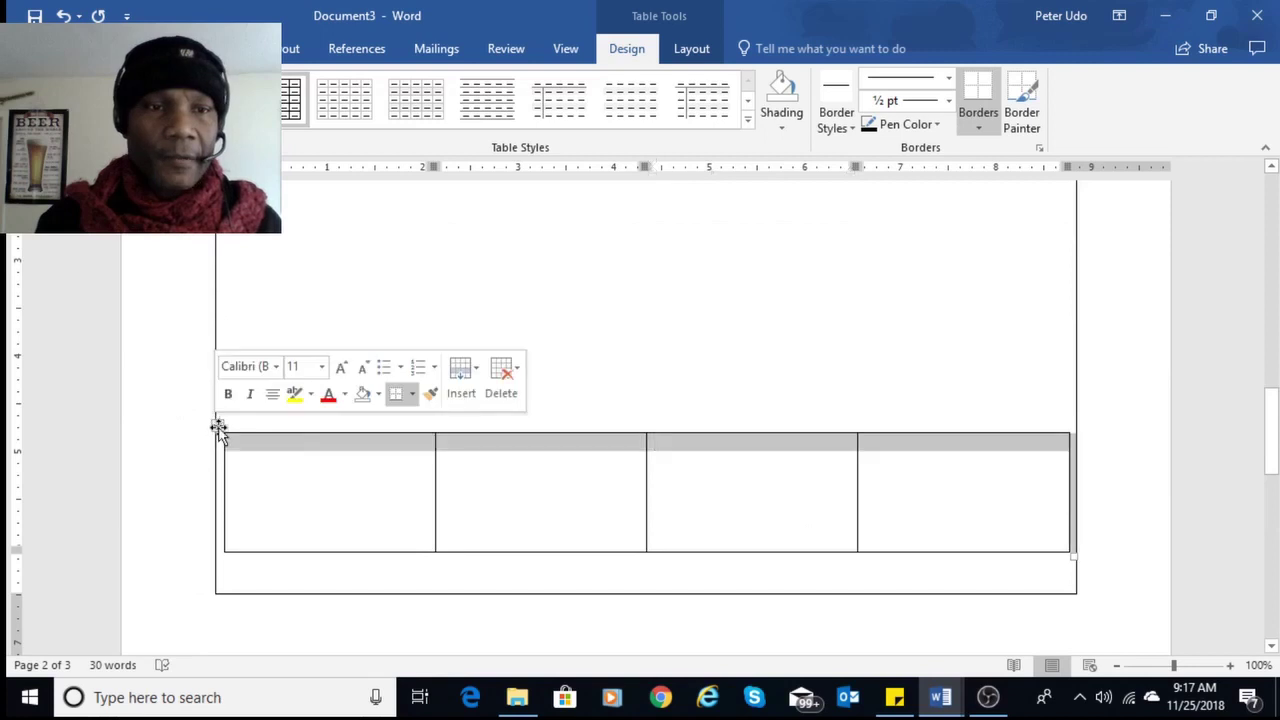
key(BackSpace)
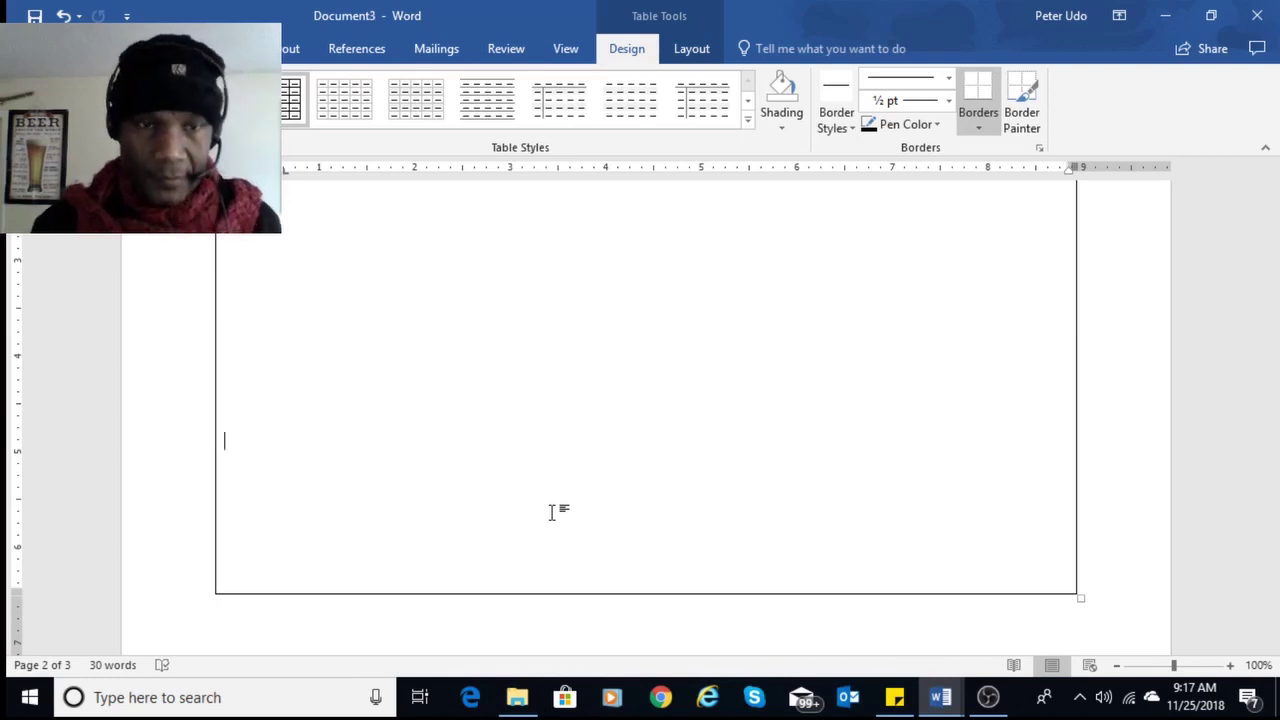
Insert a one-row, ten-column table inside the storyboard table, below the Main page rectangle.
scroll(556, 509, up, 3)
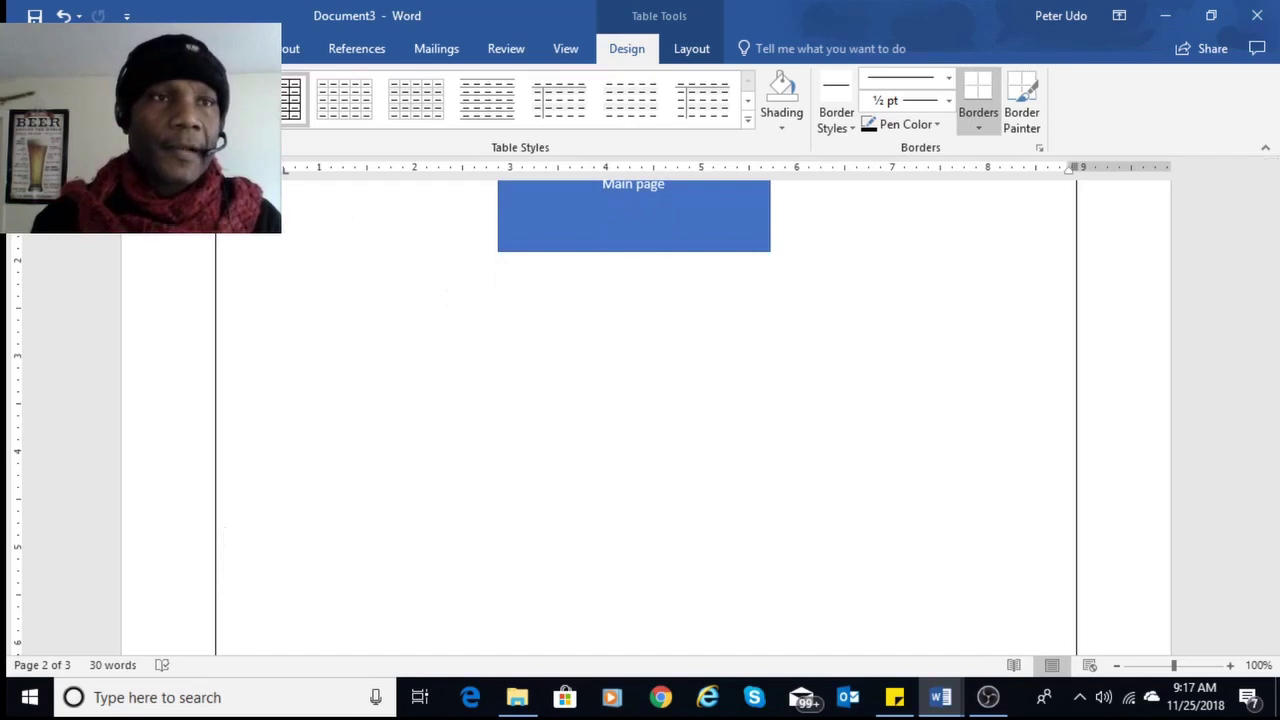
click(156, 48)
click(140, 100)
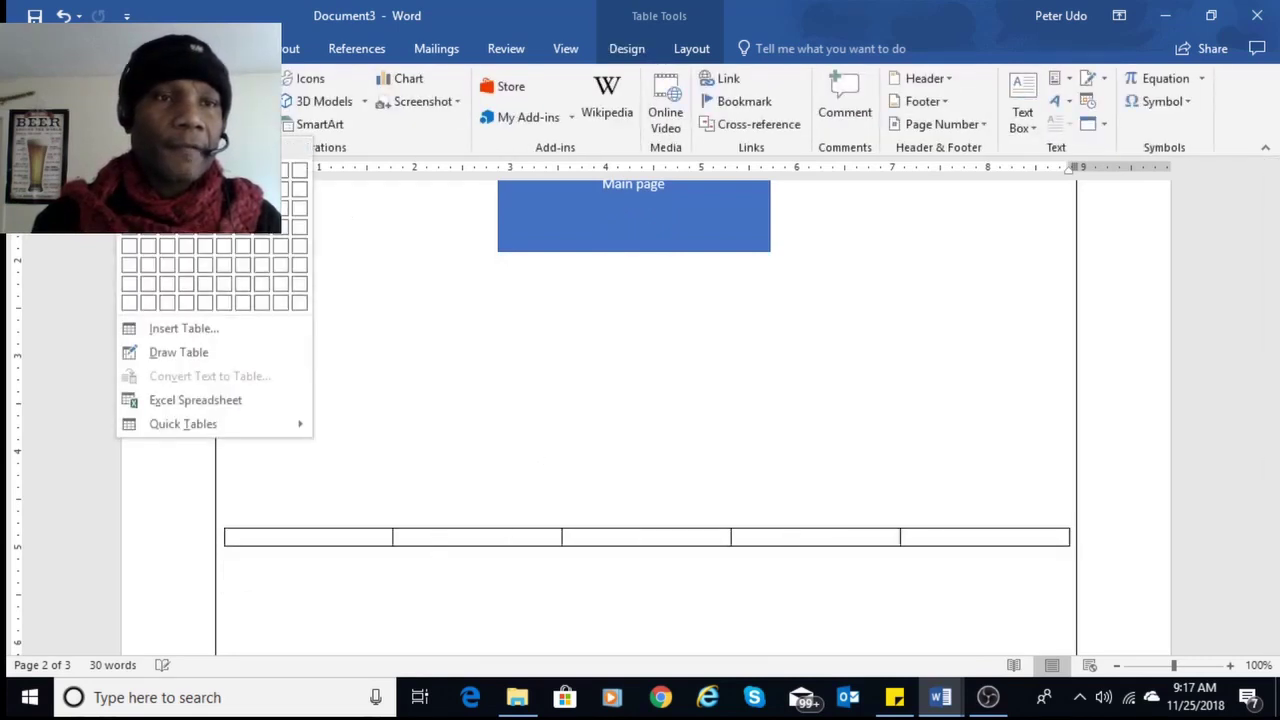
click(303, 176)
scroll(606, 449, down, 3)
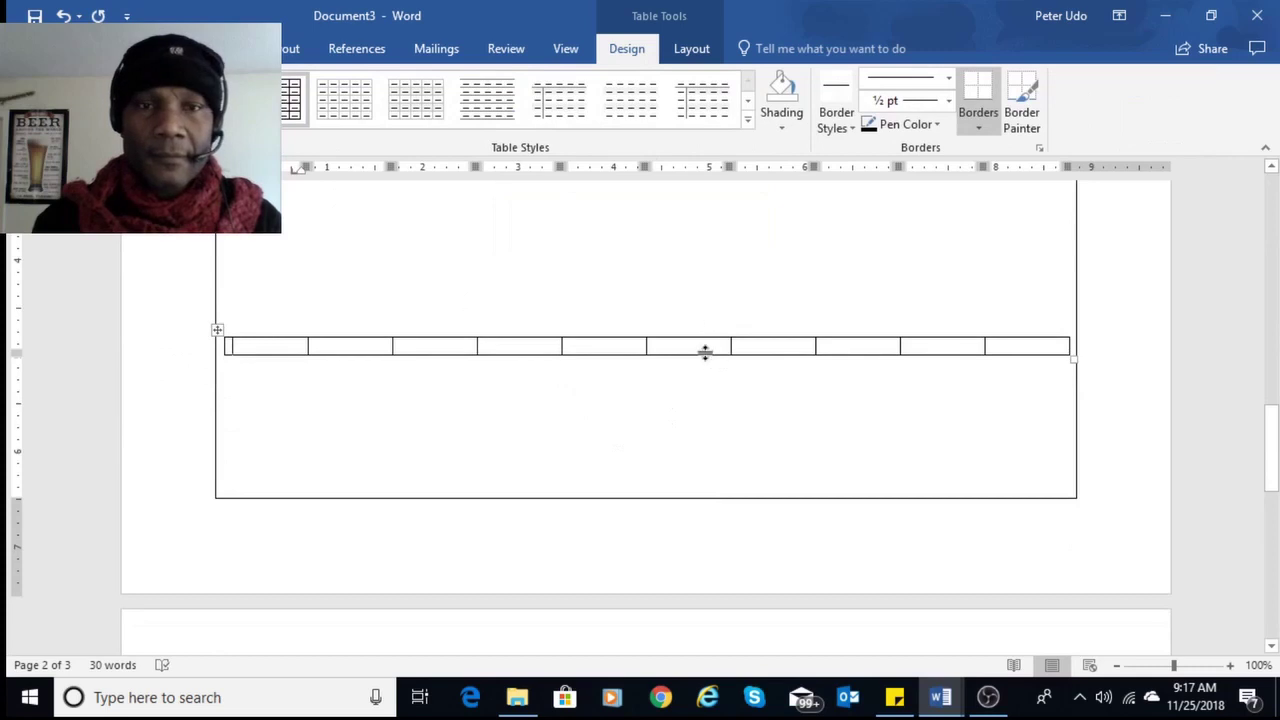
scroll(683, 457, down, 3)
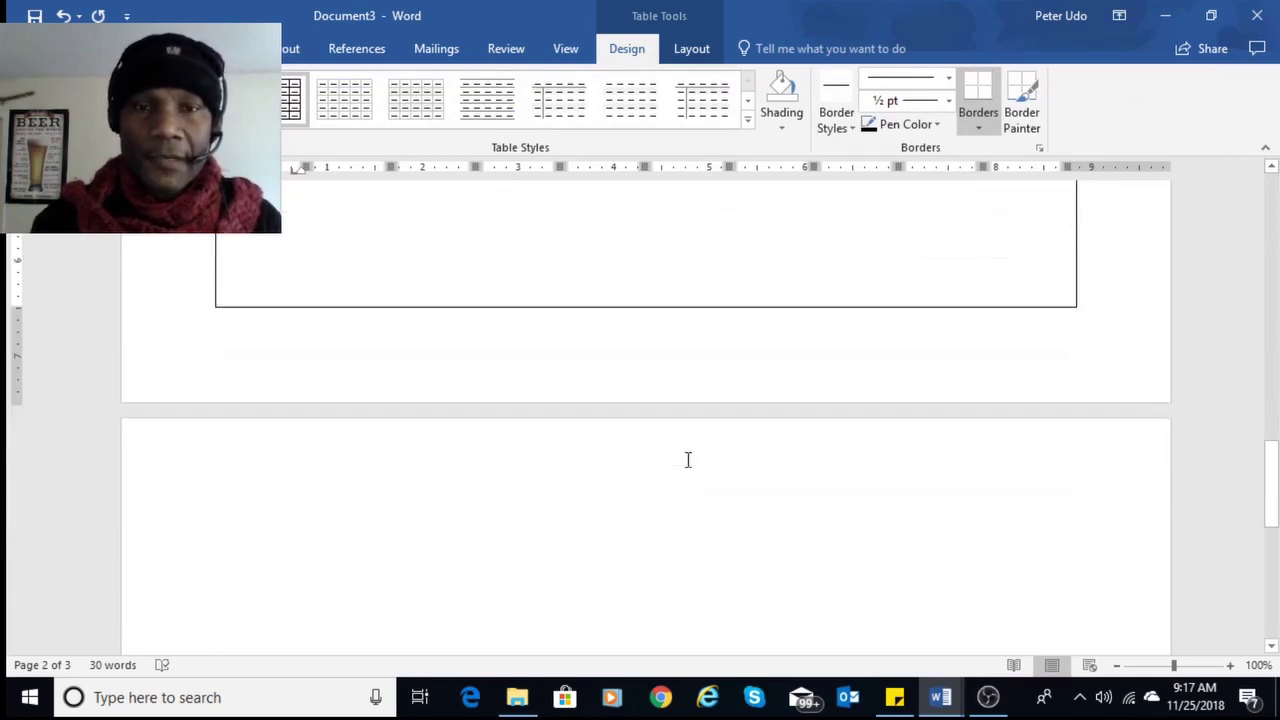
scroll(688, 458, up, 3)
scroll(700, 509, down, 2)
click(594, 572)
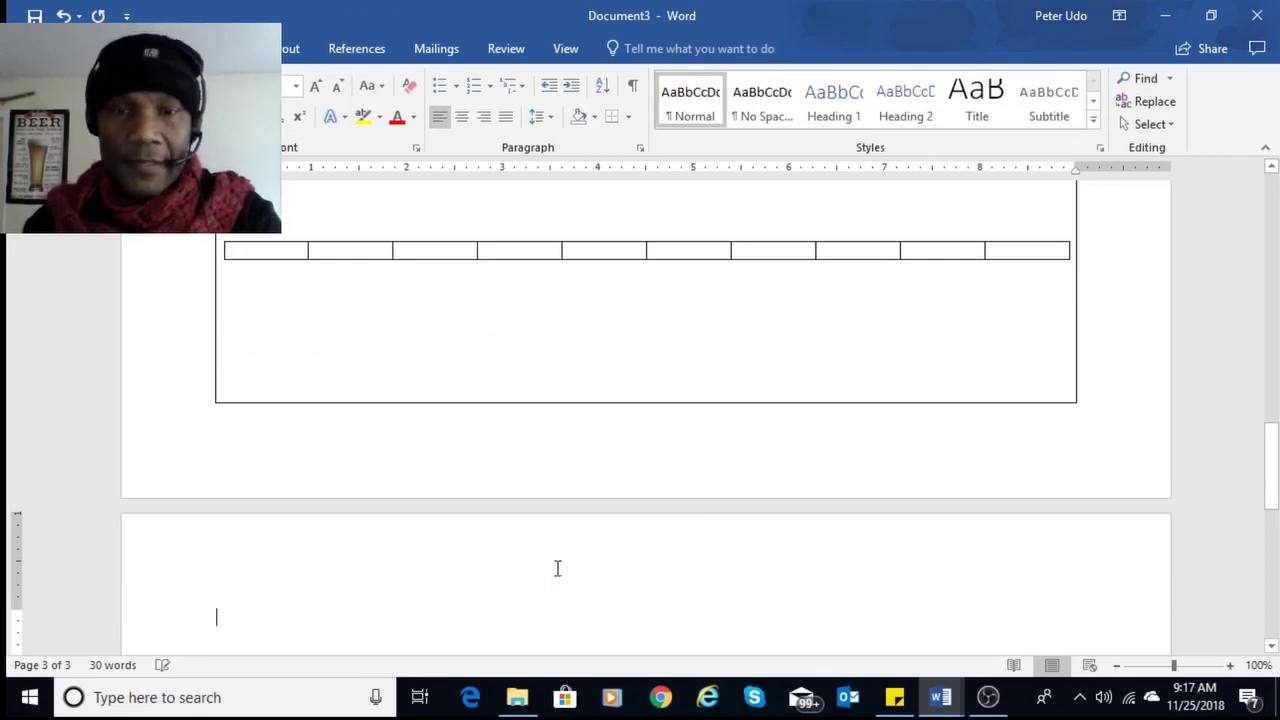
scroll(640, 434, up, 2)
Enlarge the nested ten-column table to about 1.1" tall and move it slightly higher within the storyboard table.
click(634, 400)
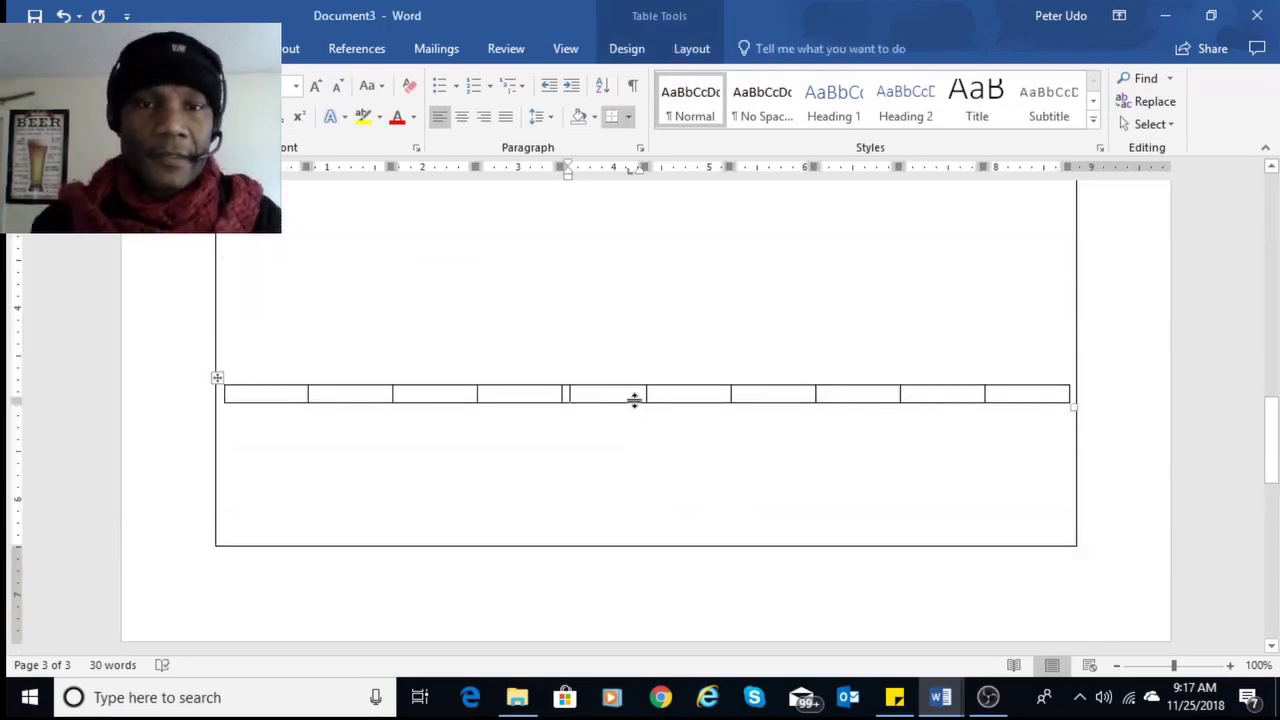
scroll(637, 400, up, 2)
click(638, 477)
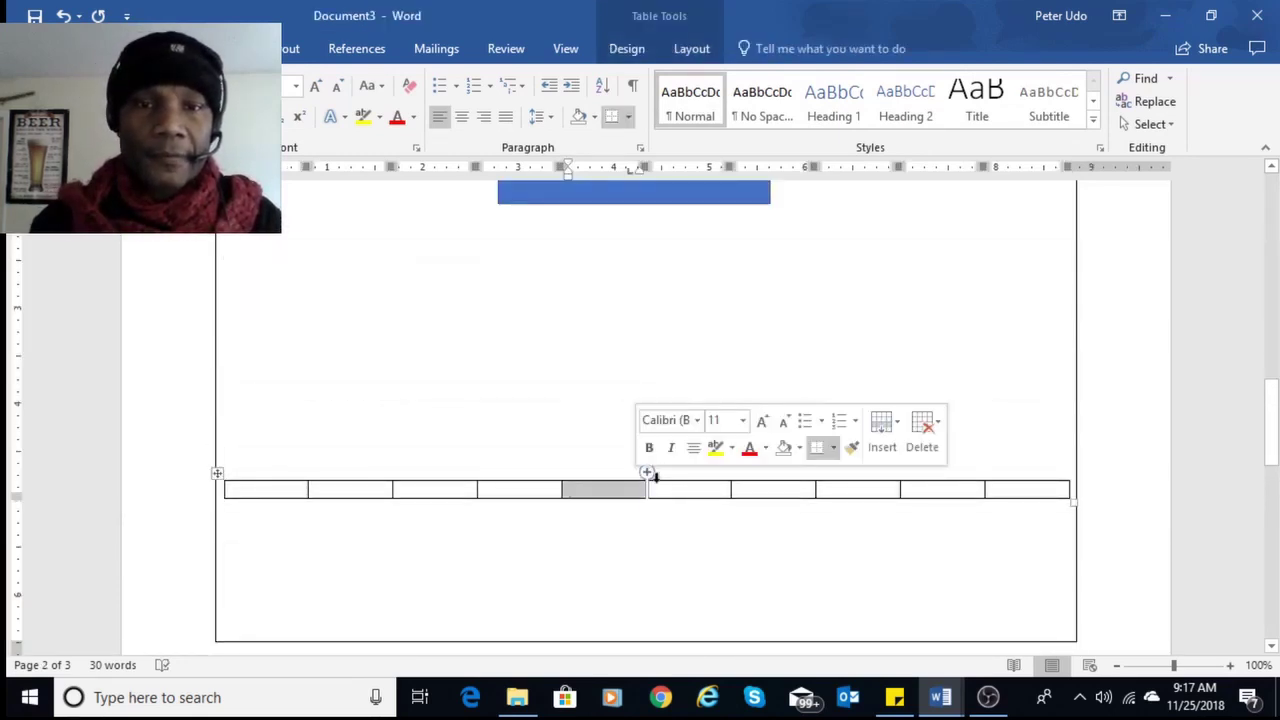
click(623, 489)
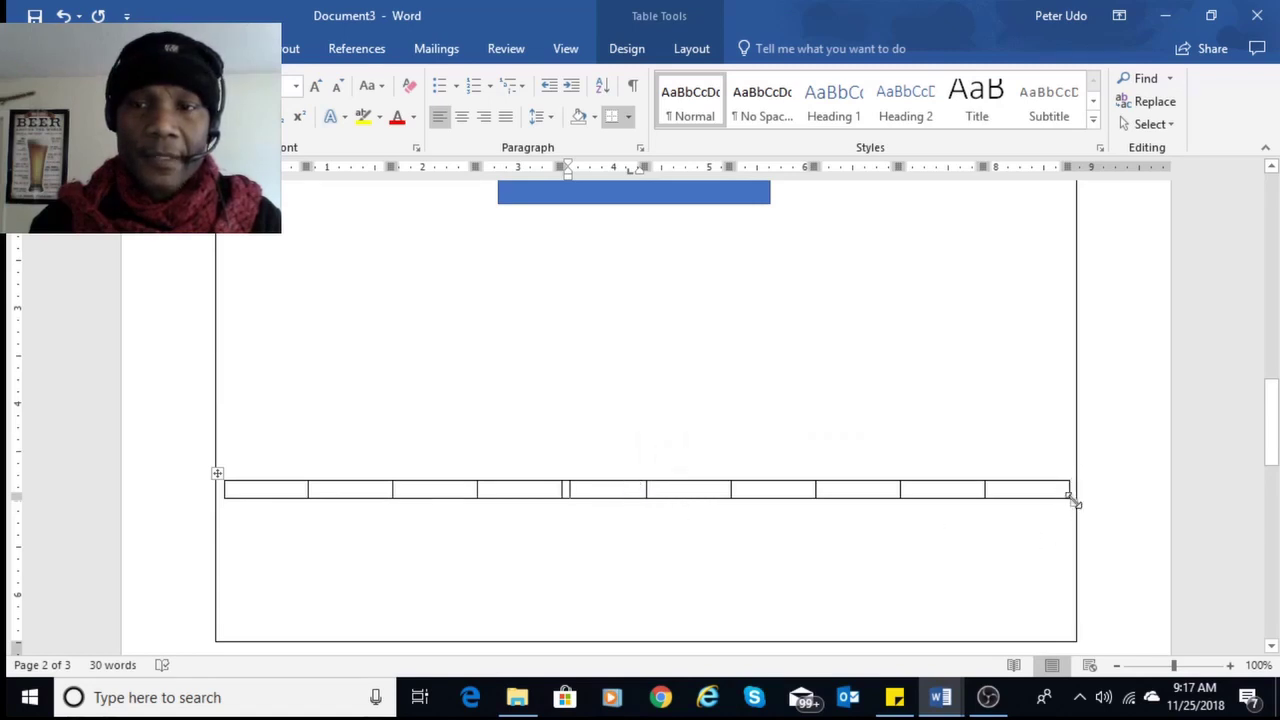
drag(1073, 502, 1080, 594)
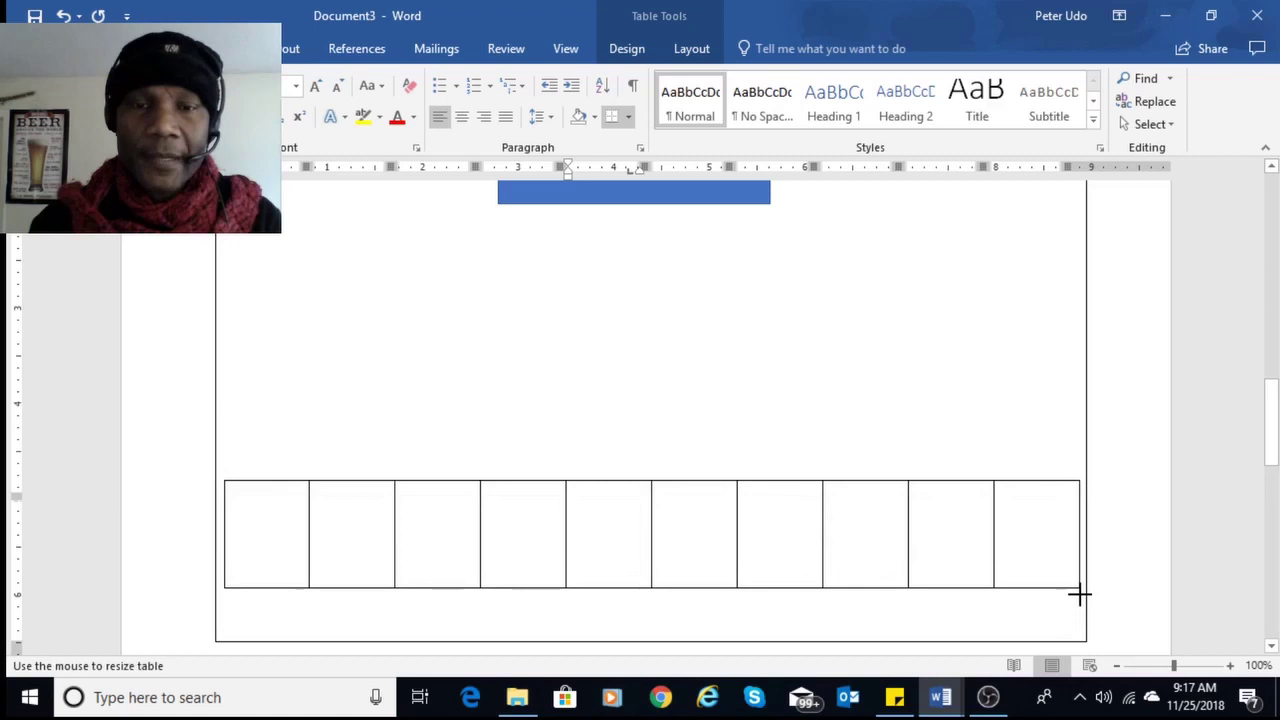
double_click(666, 491)
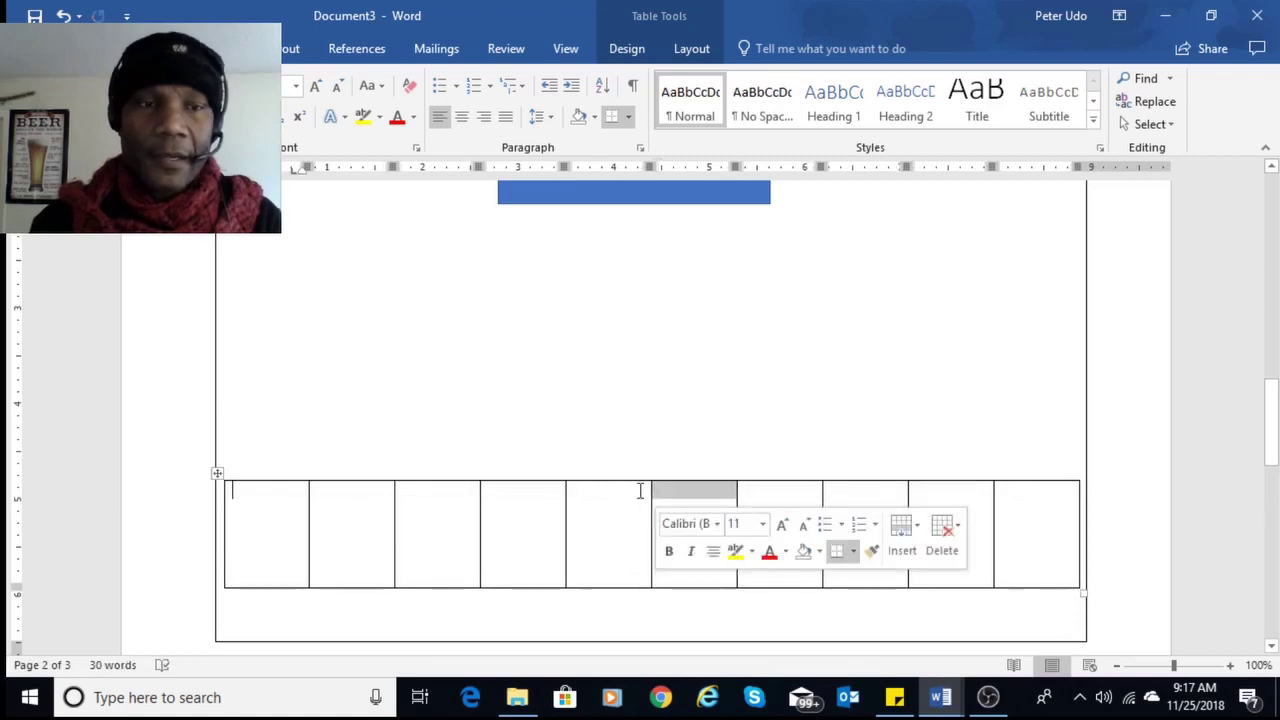
click(221, 466)
drag(221, 472, 226, 446)
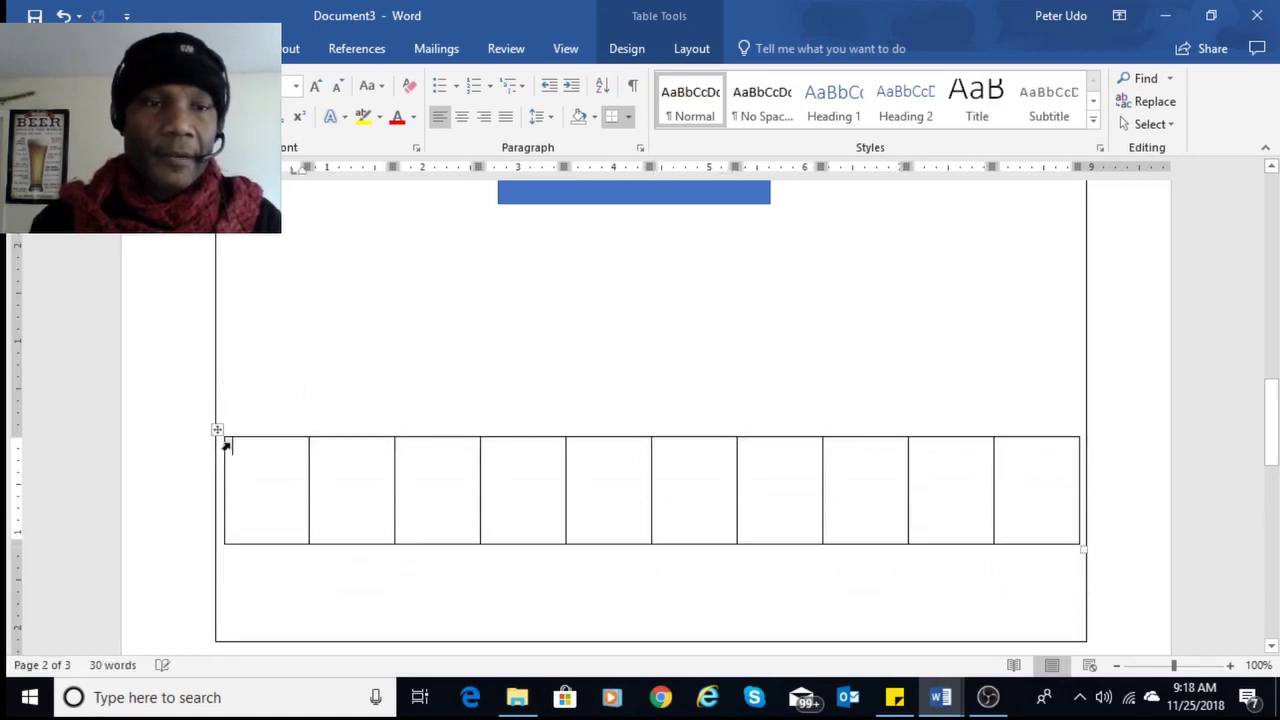
click(411, 484)
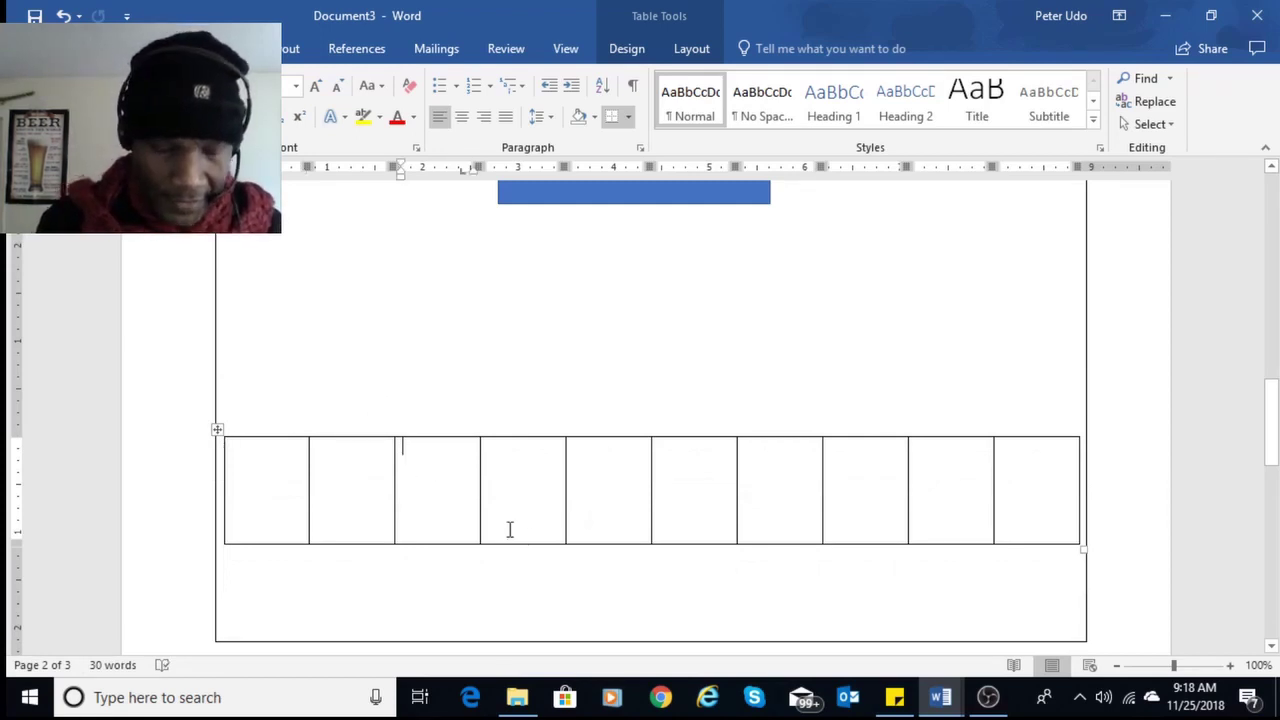
click(278, 500)
click(345, 496)
click(444, 487)
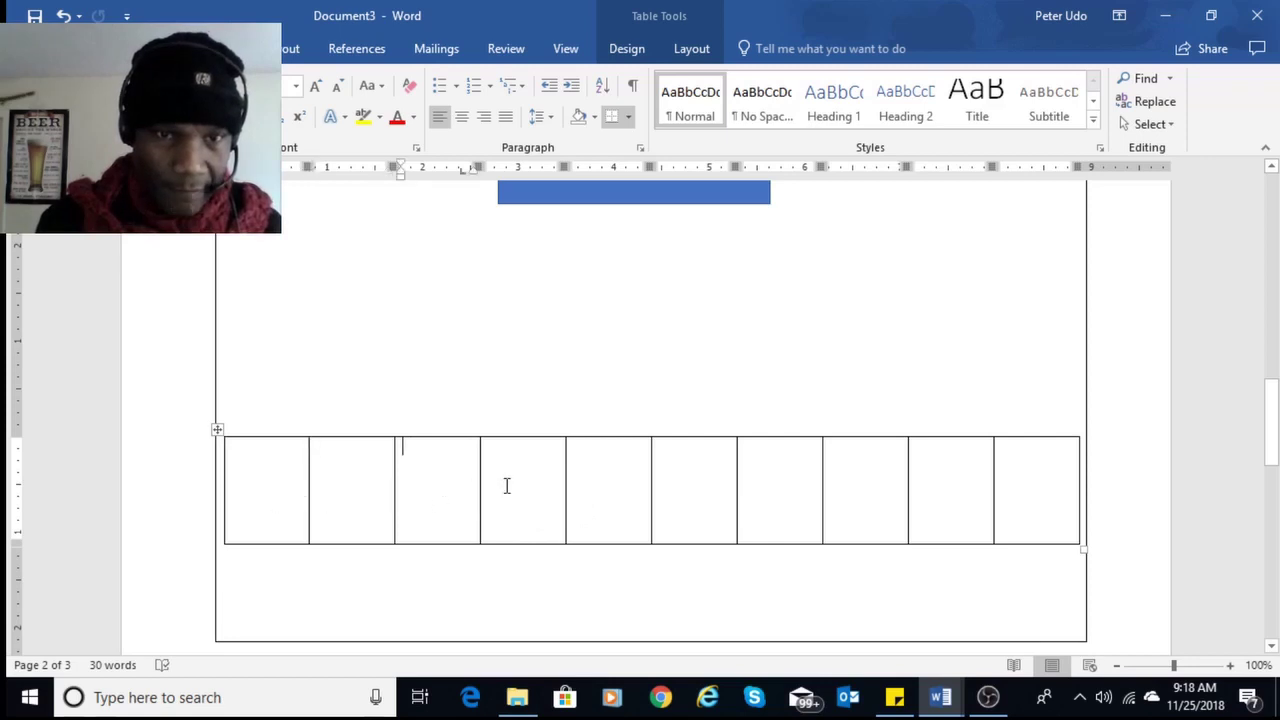
click(507, 486)
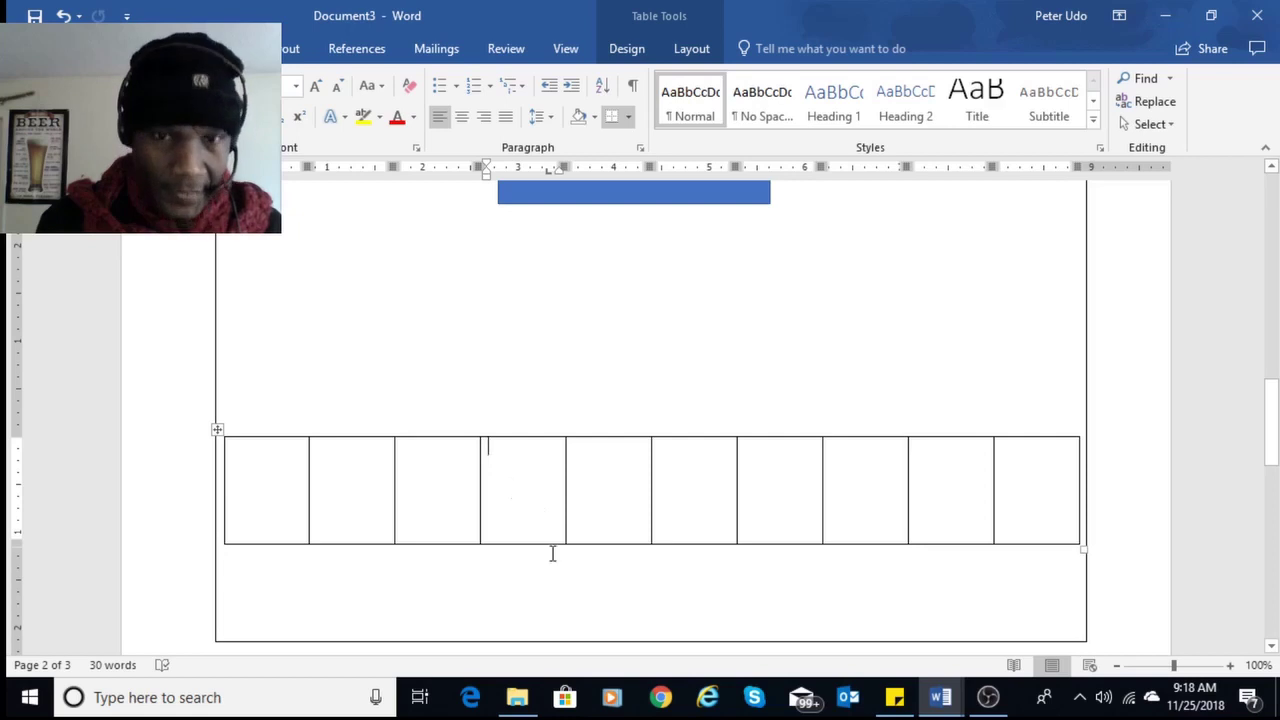
Review the Main page and External Sites lists in the 7 Best Free Flowchart Tools for Windows_Short document, and return to Document3.
click(941, 699)
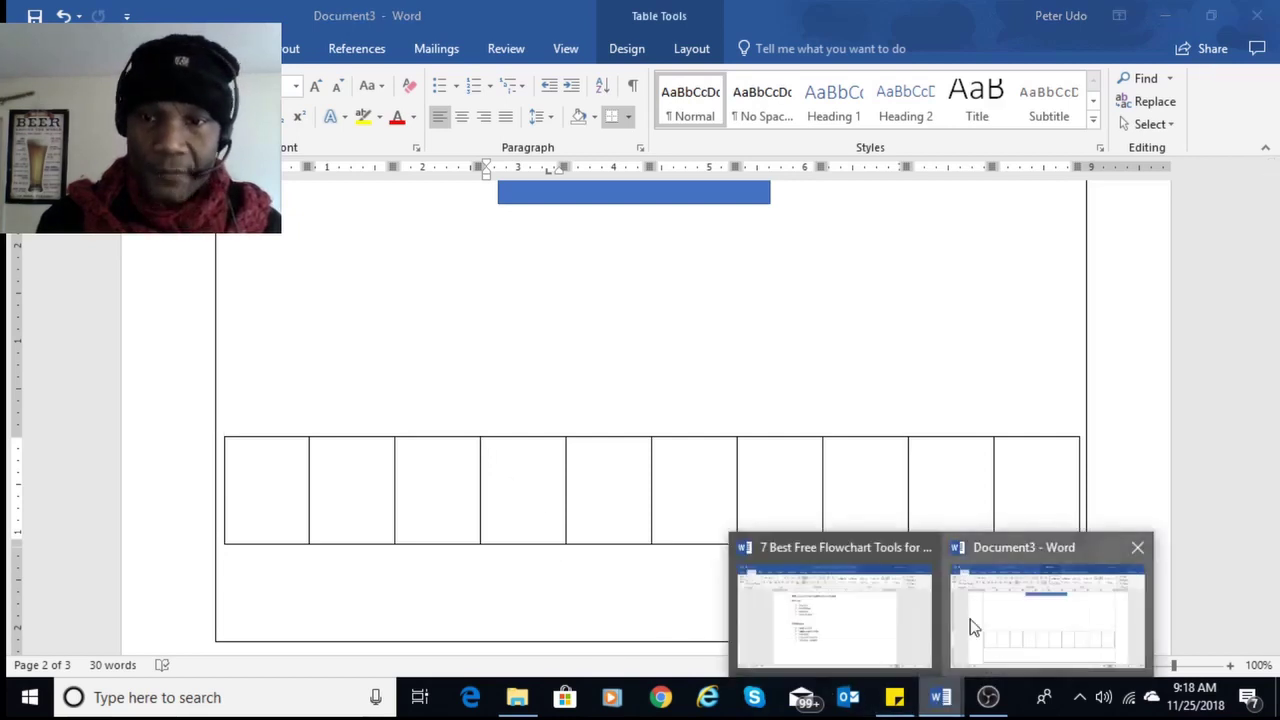
click(854, 620)
scroll(550, 510, up, 1)
scroll(550, 510, up, 1)
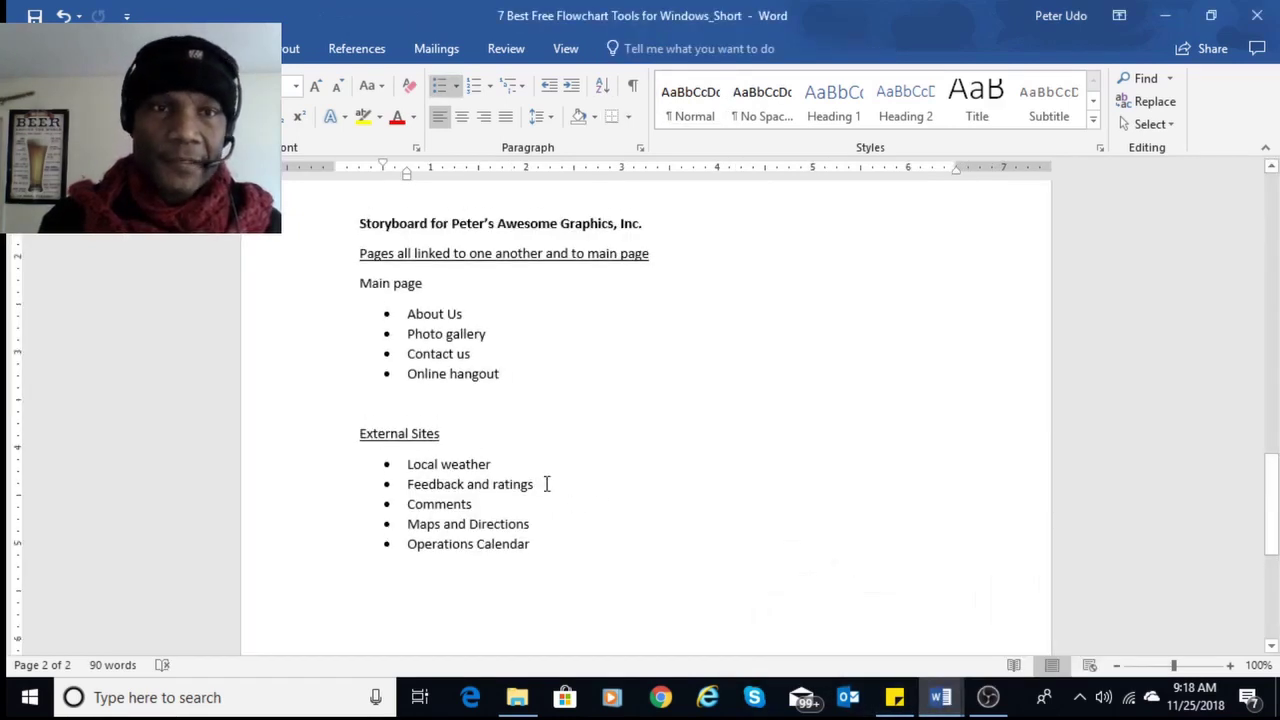
click(421, 336)
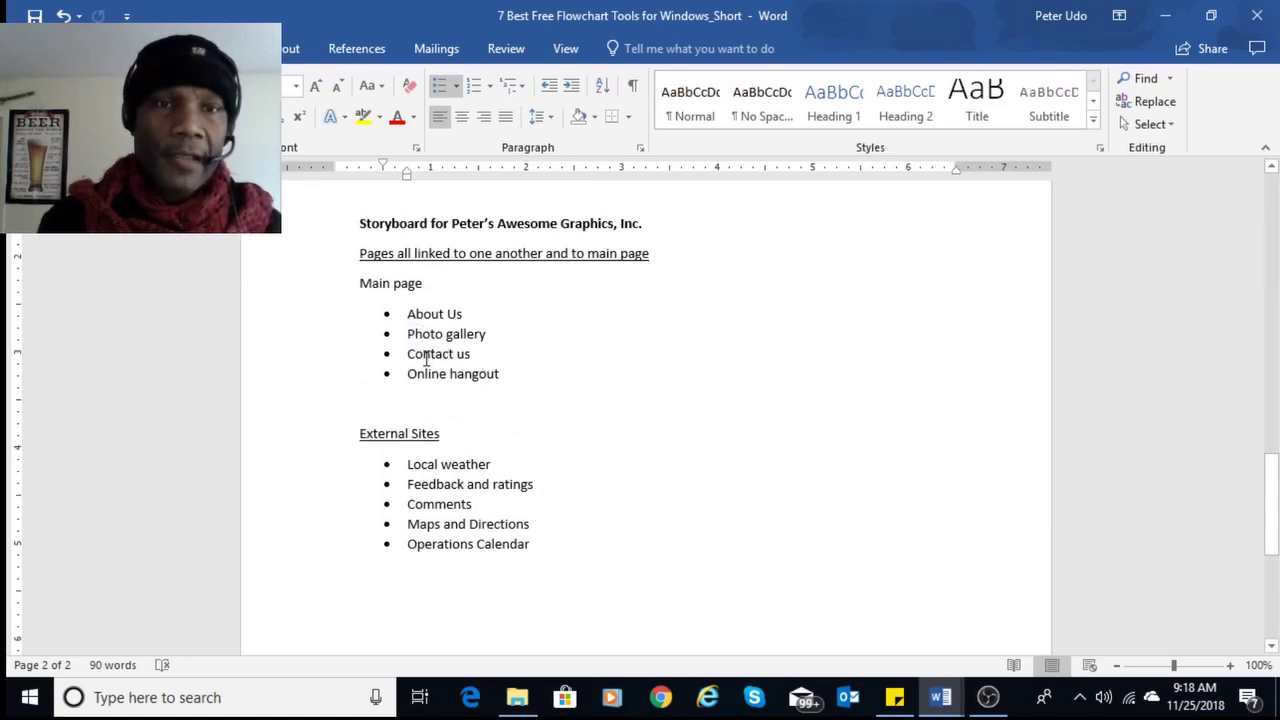
click(440, 376)
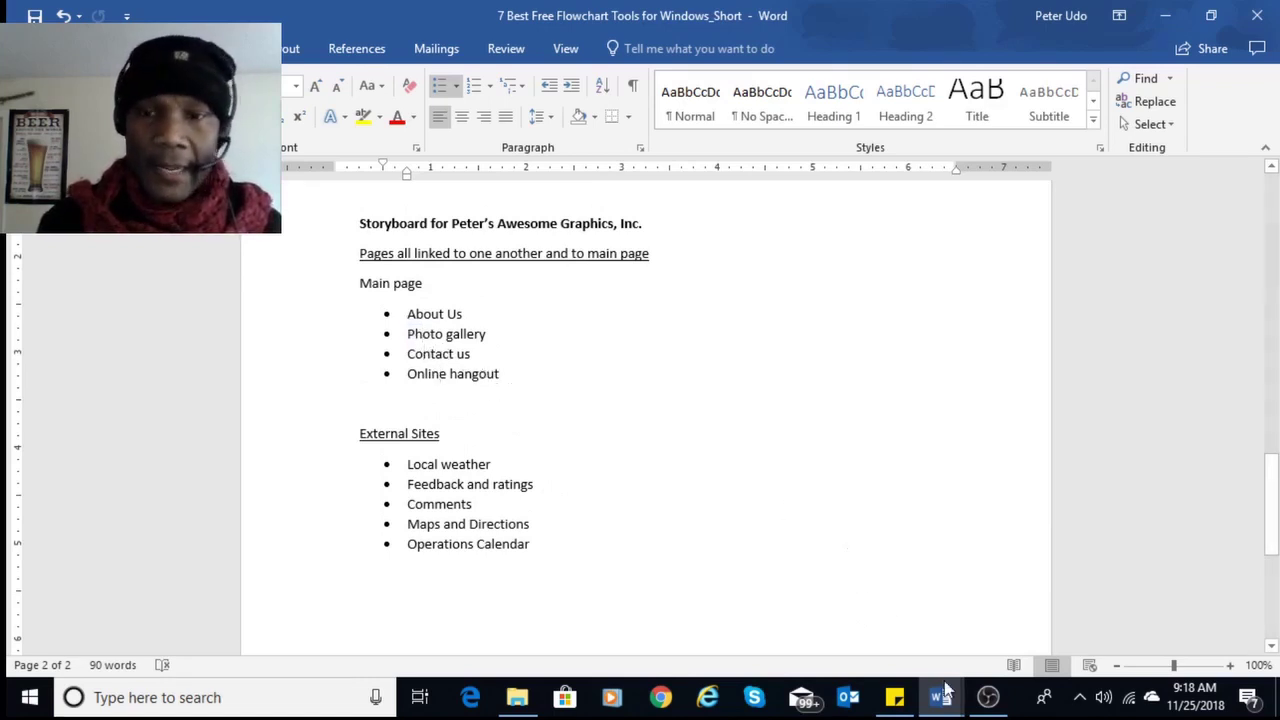
mouse_move(948, 697)
click(852, 628)
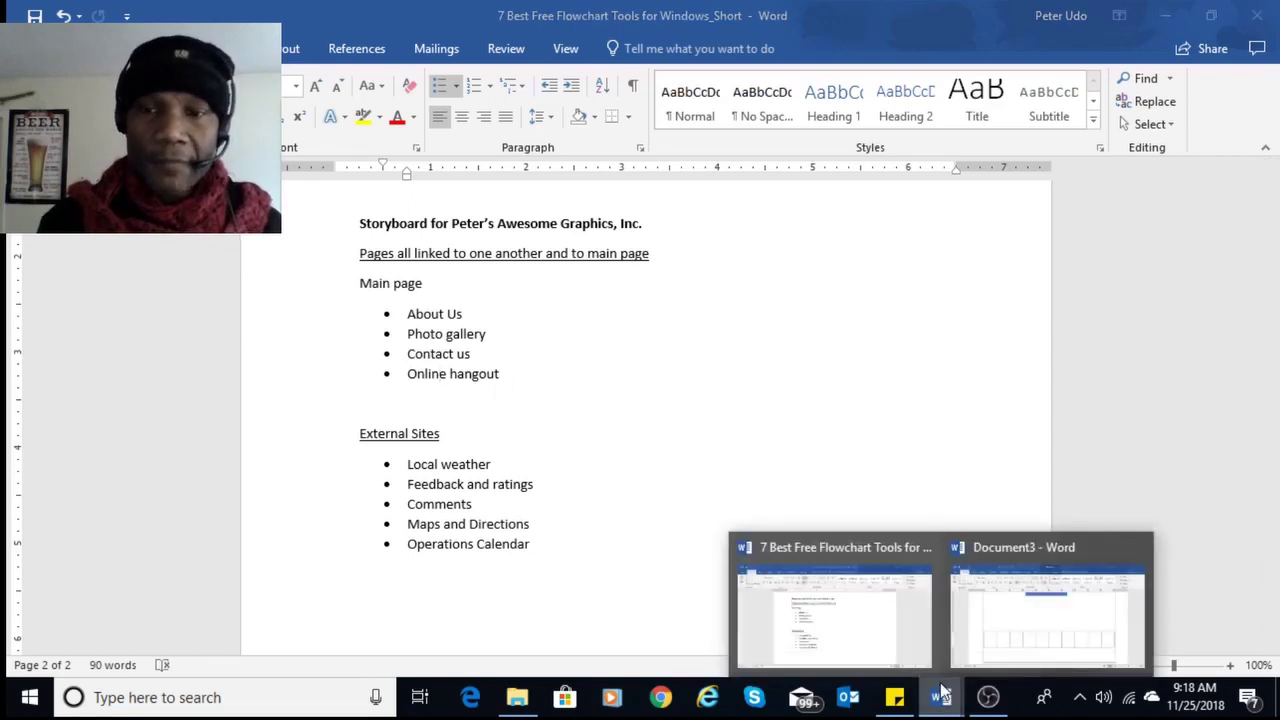
click(997, 620)
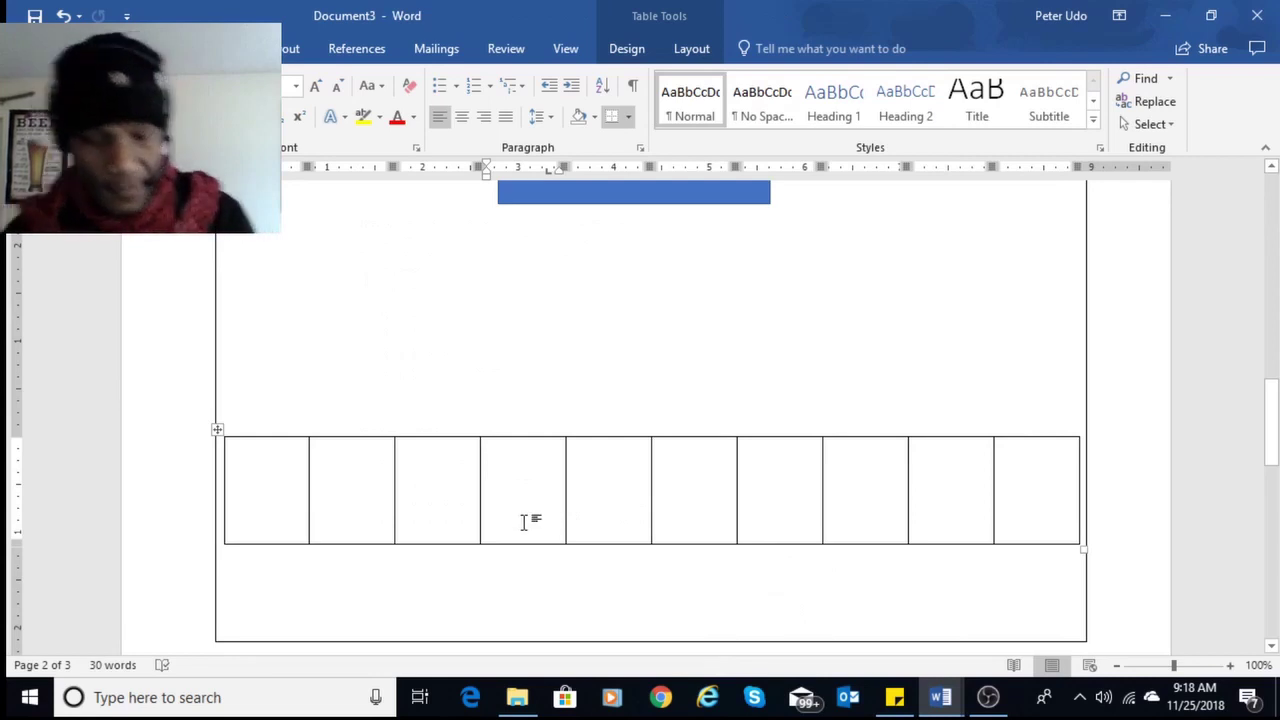
Examine the storyboard layout, comparing the Main page rectangle with the row of ten cells beneath it.
scroll(760, 266, up, 3)
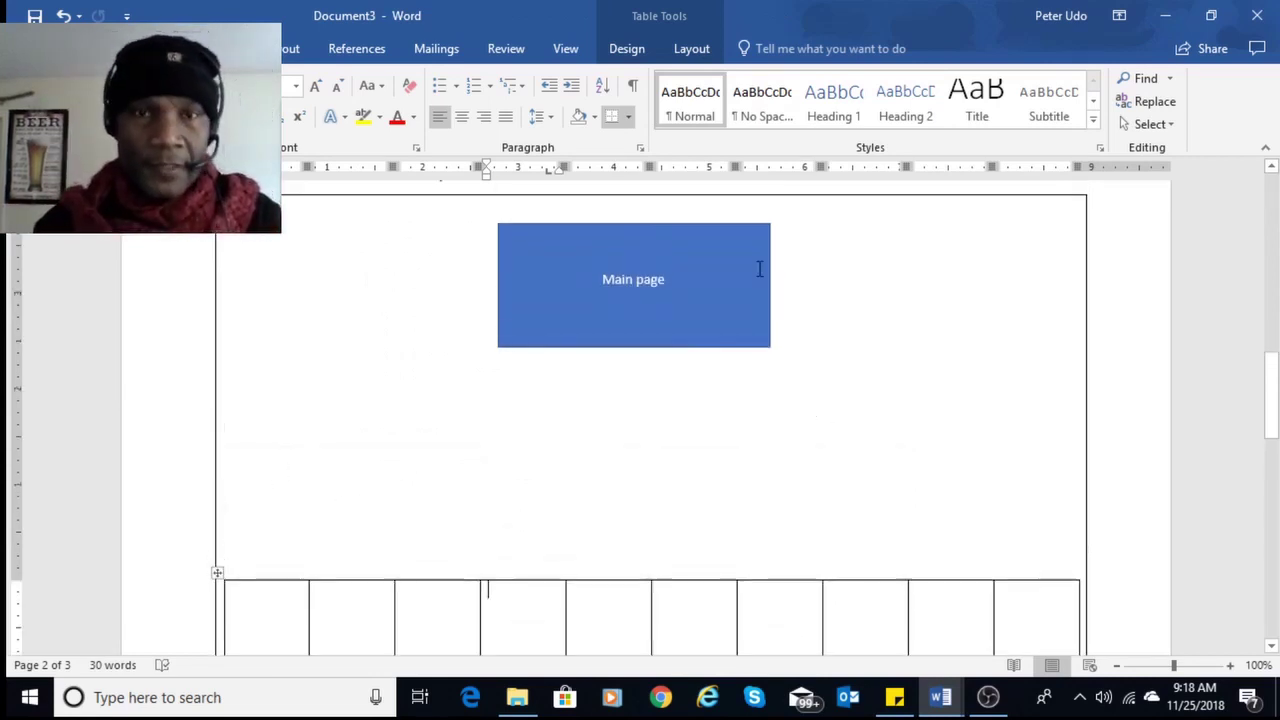
click(703, 283)
scroll(706, 294, down, 2)
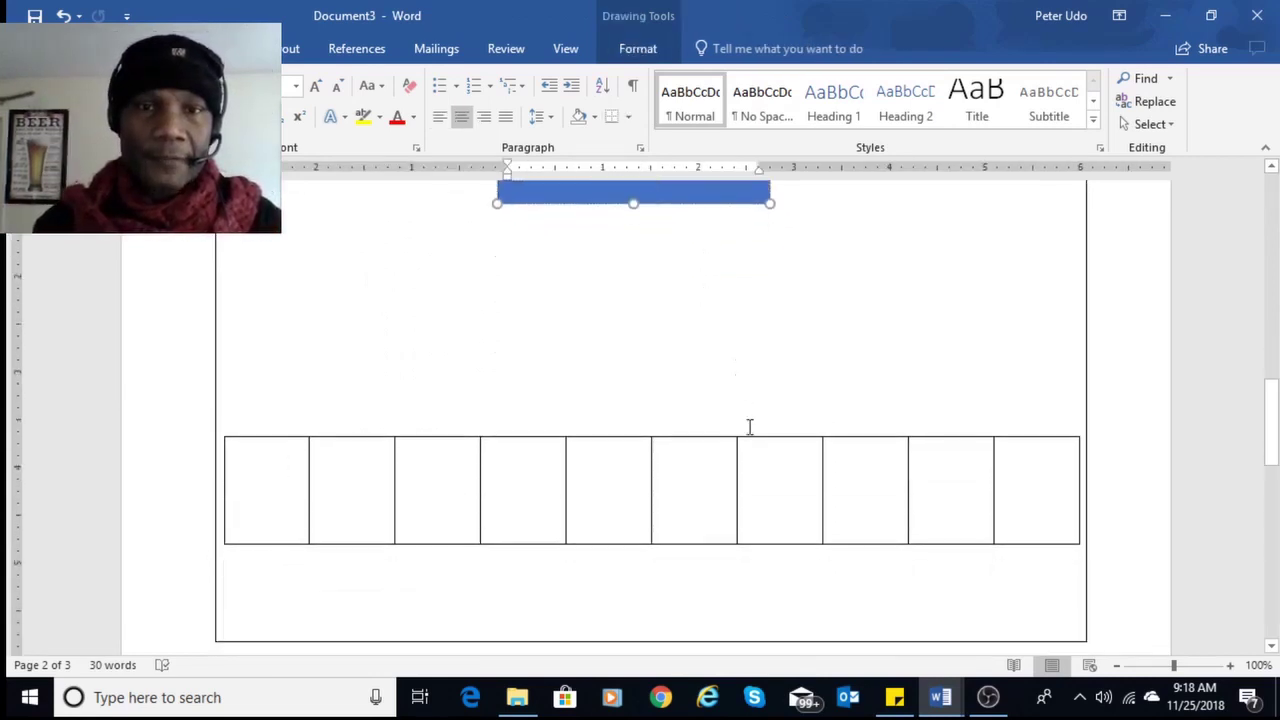
scroll(766, 452, up, 2)
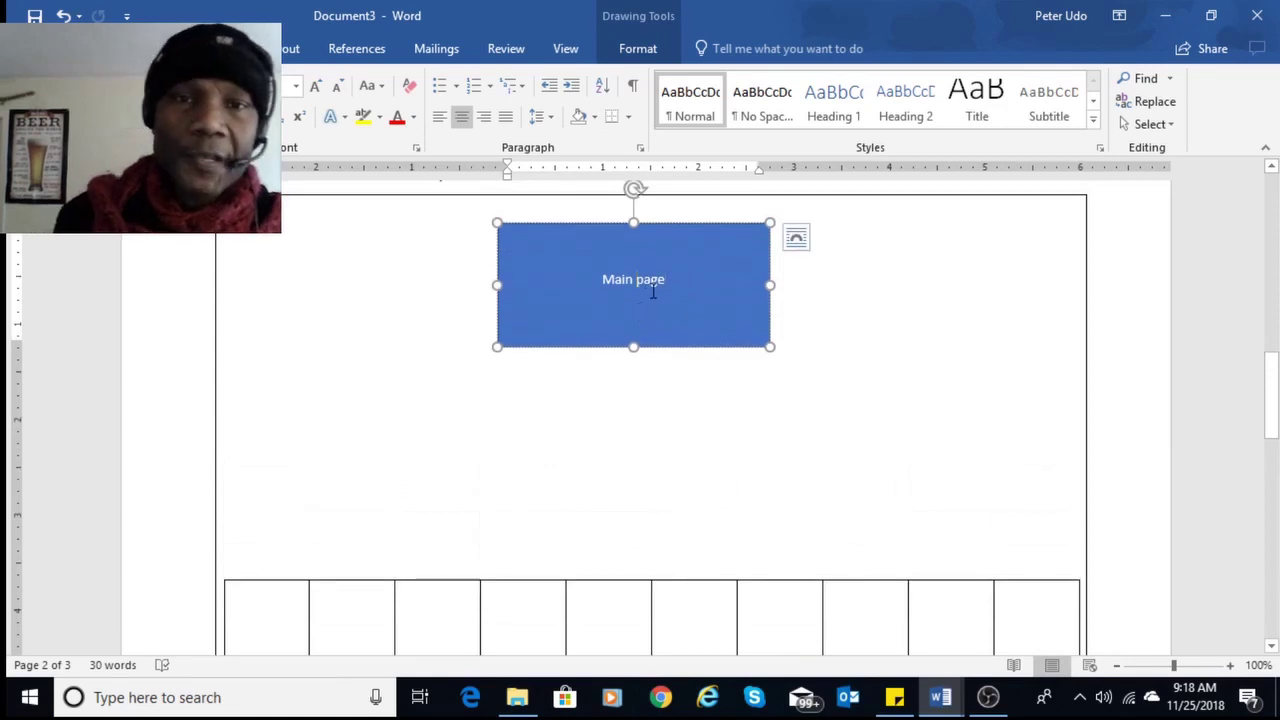
double_click(627, 286)
click(623, 286)
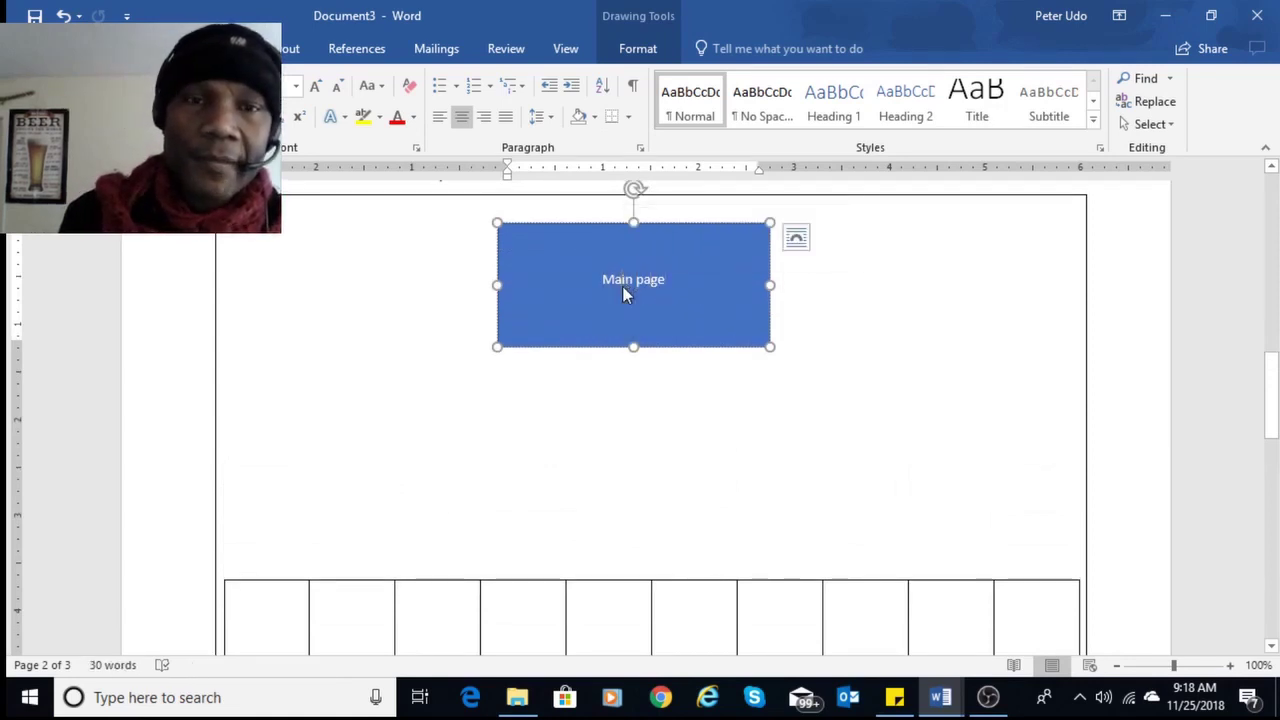
scroll(623, 286, down, 1)
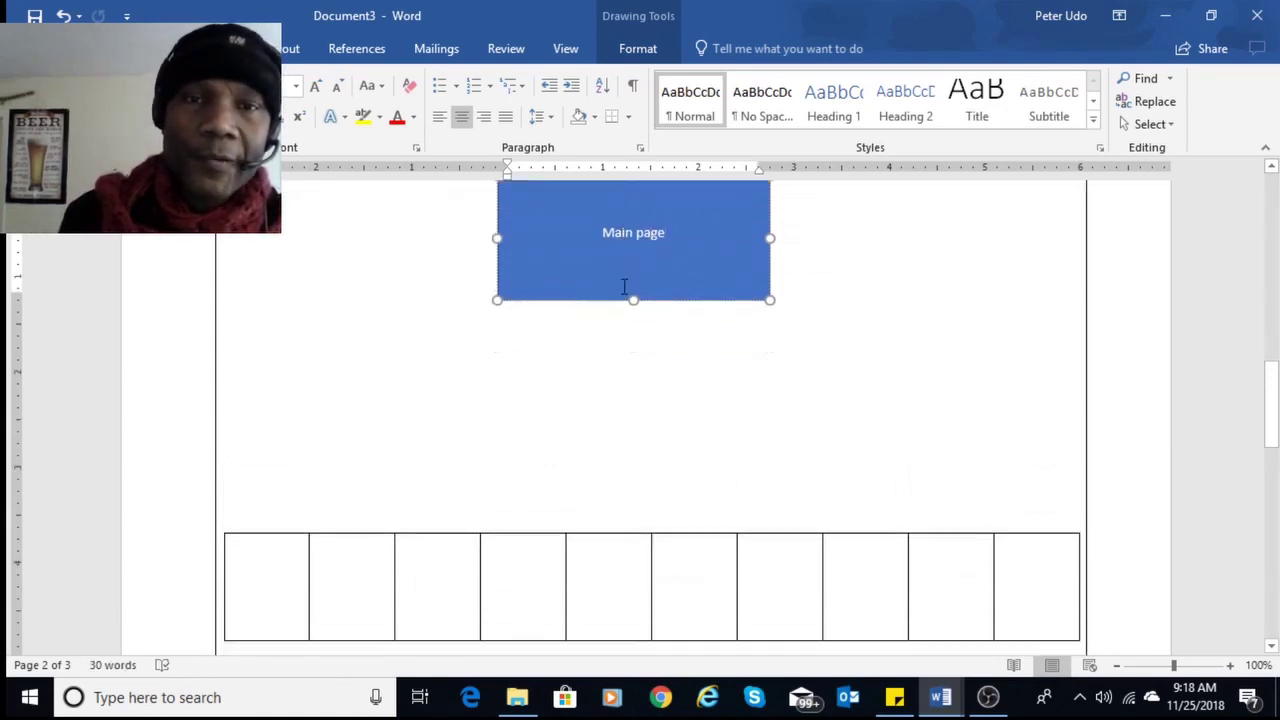
click(648, 607)
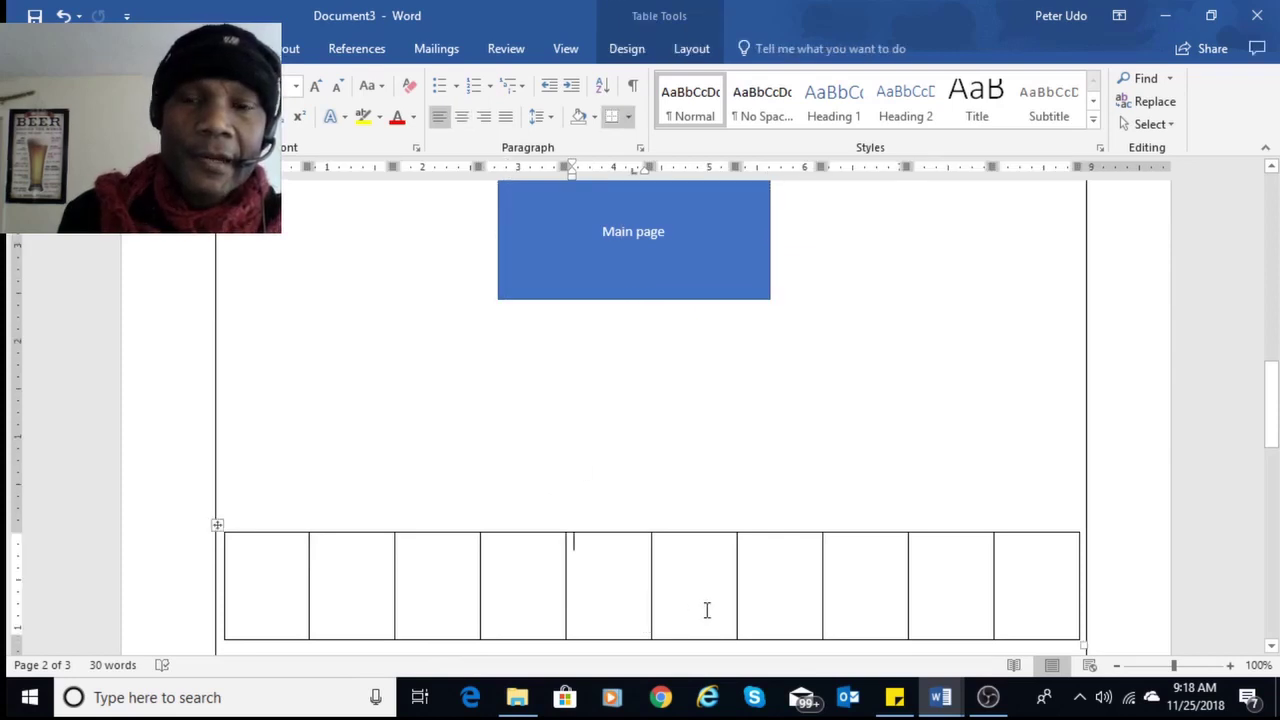
click(424, 573)
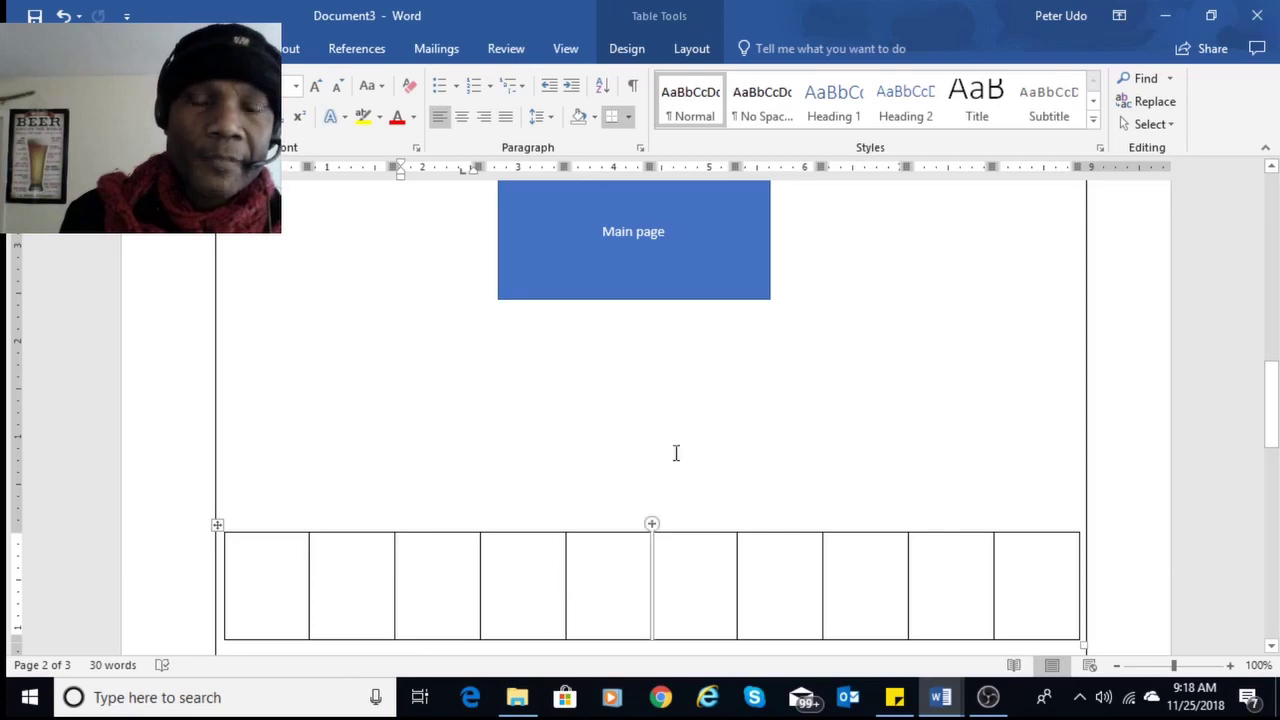
click(654, 290)
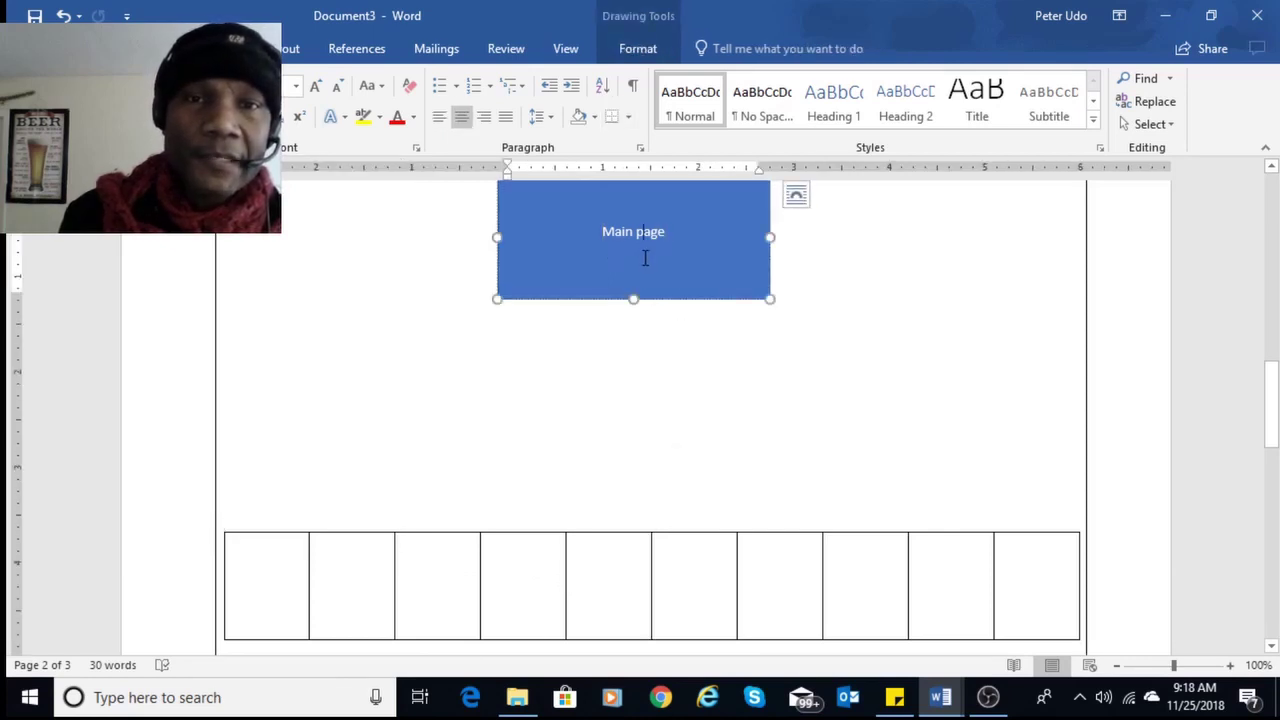
double_click(643, 257)
click(630, 259)
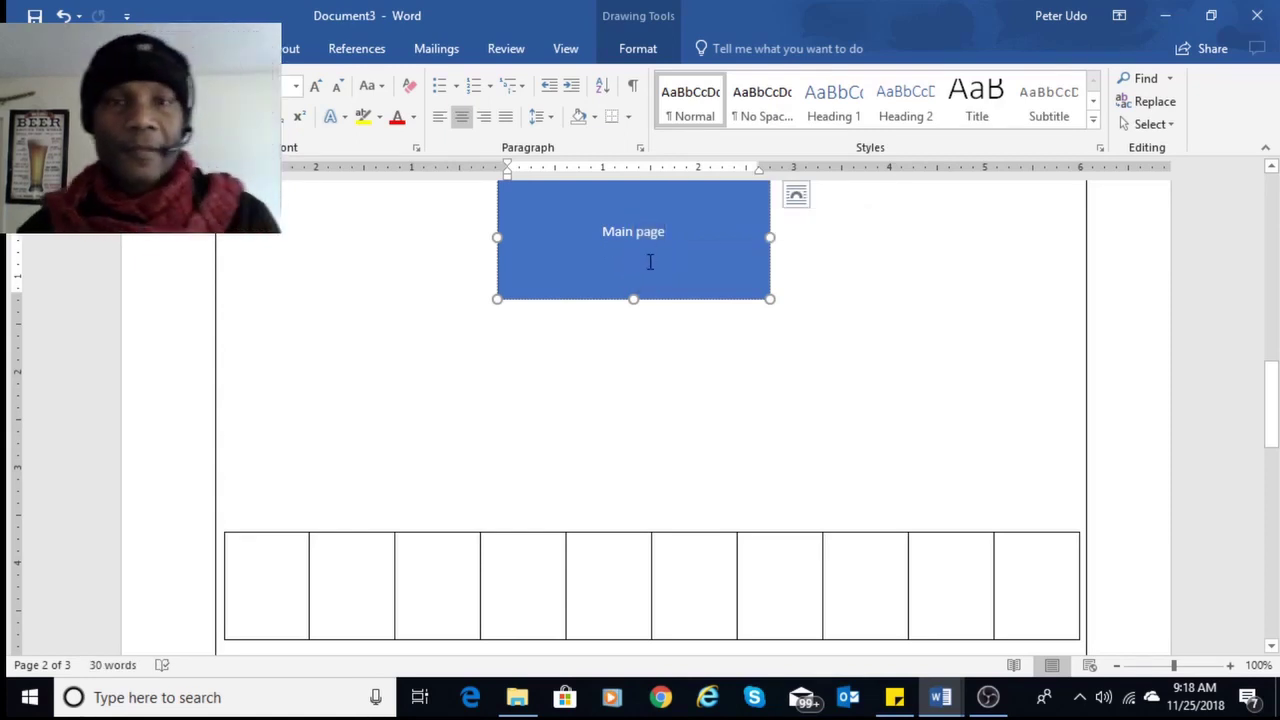
scroll(495, 516, down, 1)
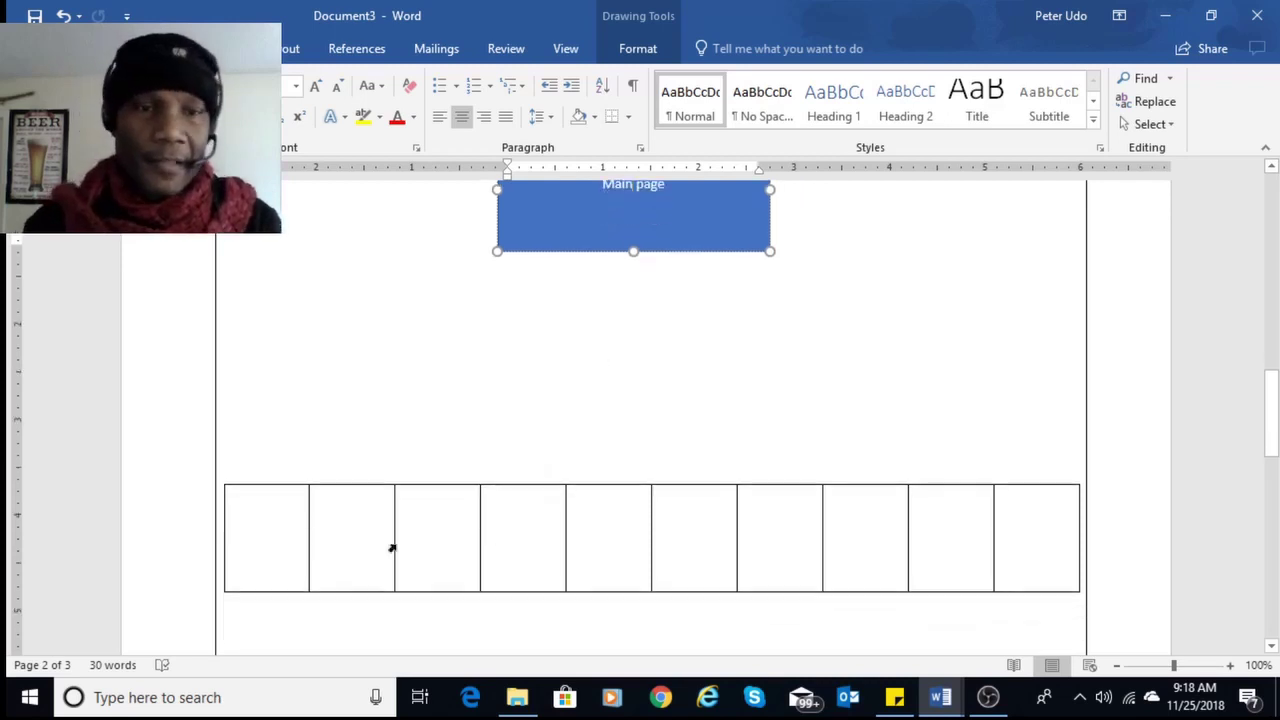
Enter "About us" in the first cell of the ten-column table below the Main page rectangle.
click(294, 554)
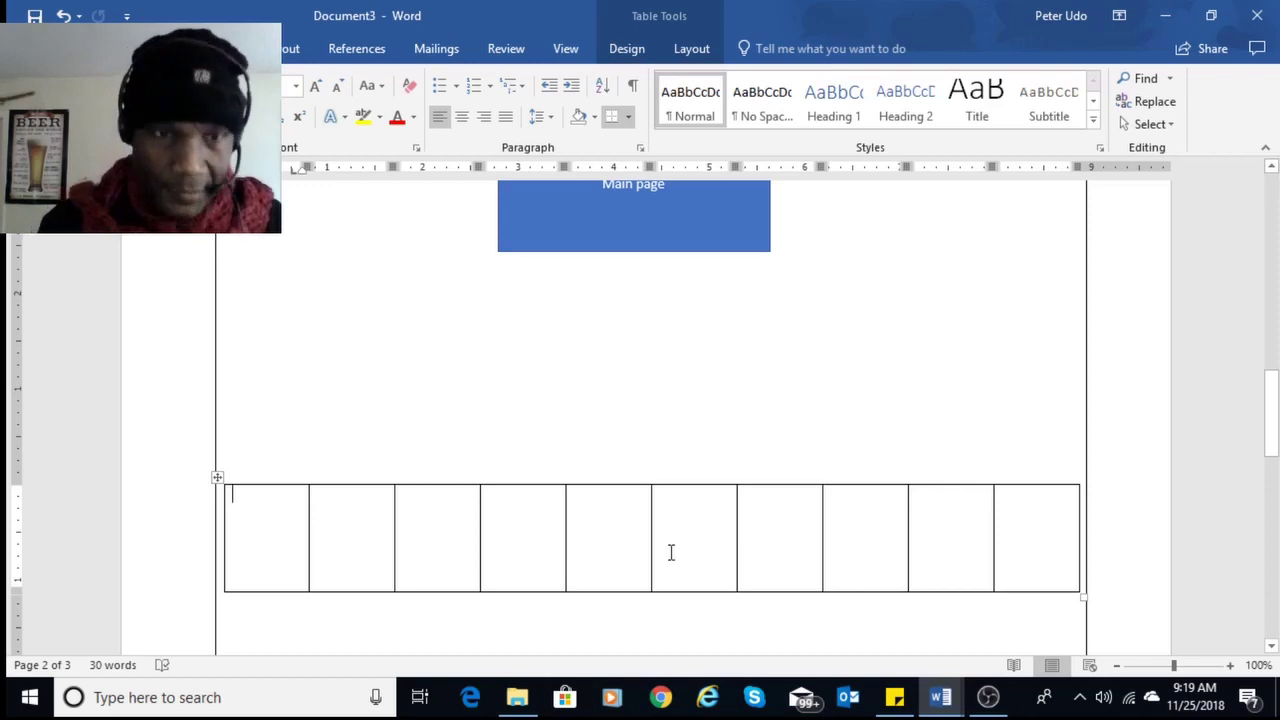
scroll(606, 549, up, 2)
scroll(600, 549, down, 3)
drag(243, 460, 854, 526)
click(297, 486)
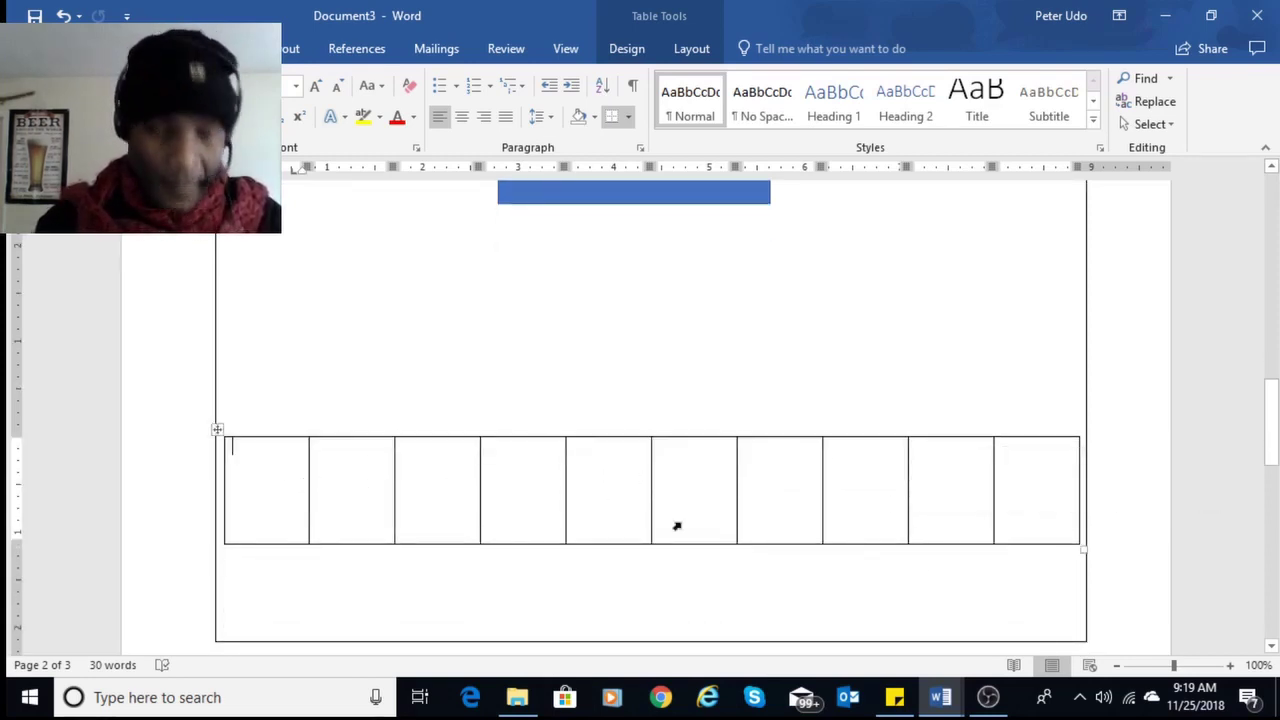
text(Abou)
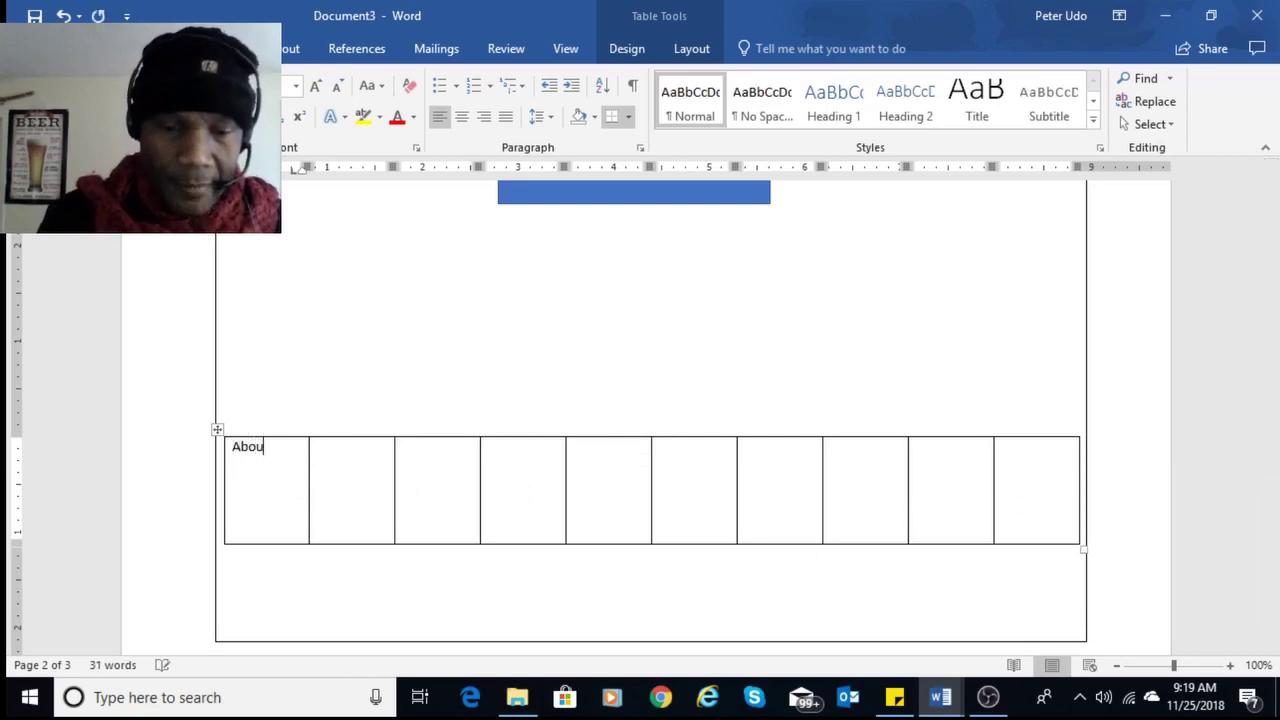
text(t us)
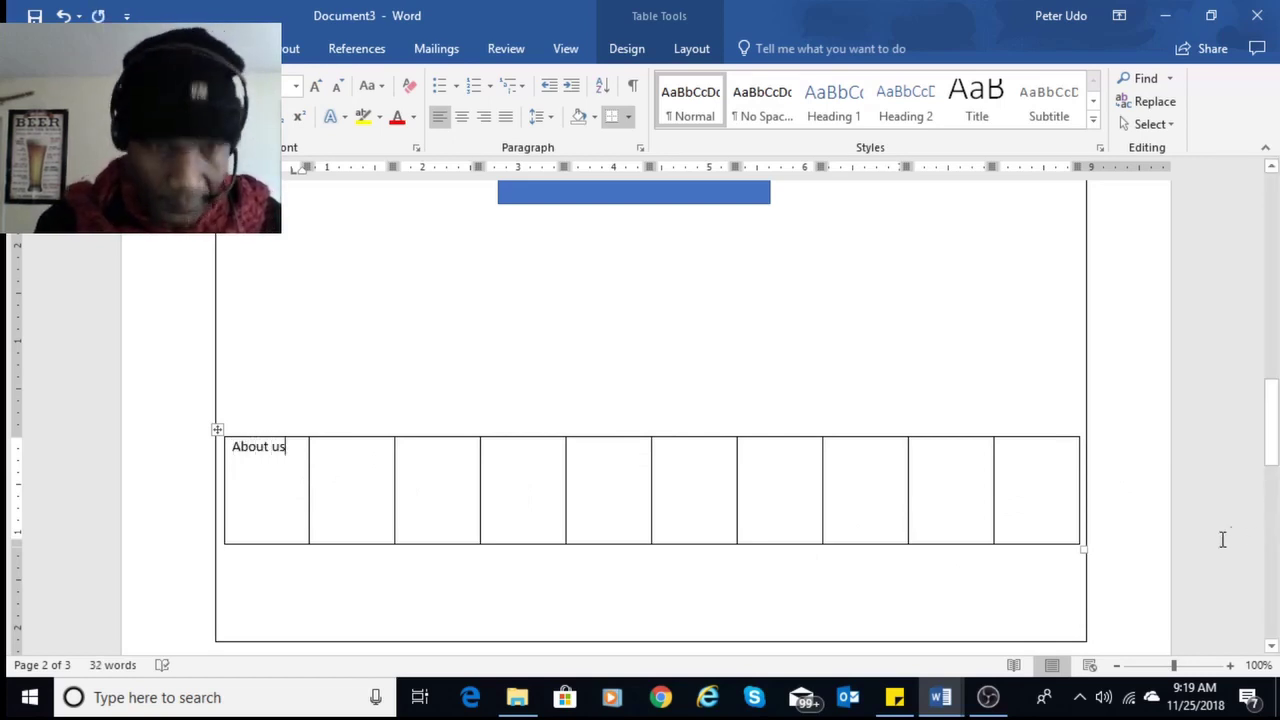
Label the second cell "Photo gallery" and the third cell "Contact us" in the ten-column table.
click(378, 483)
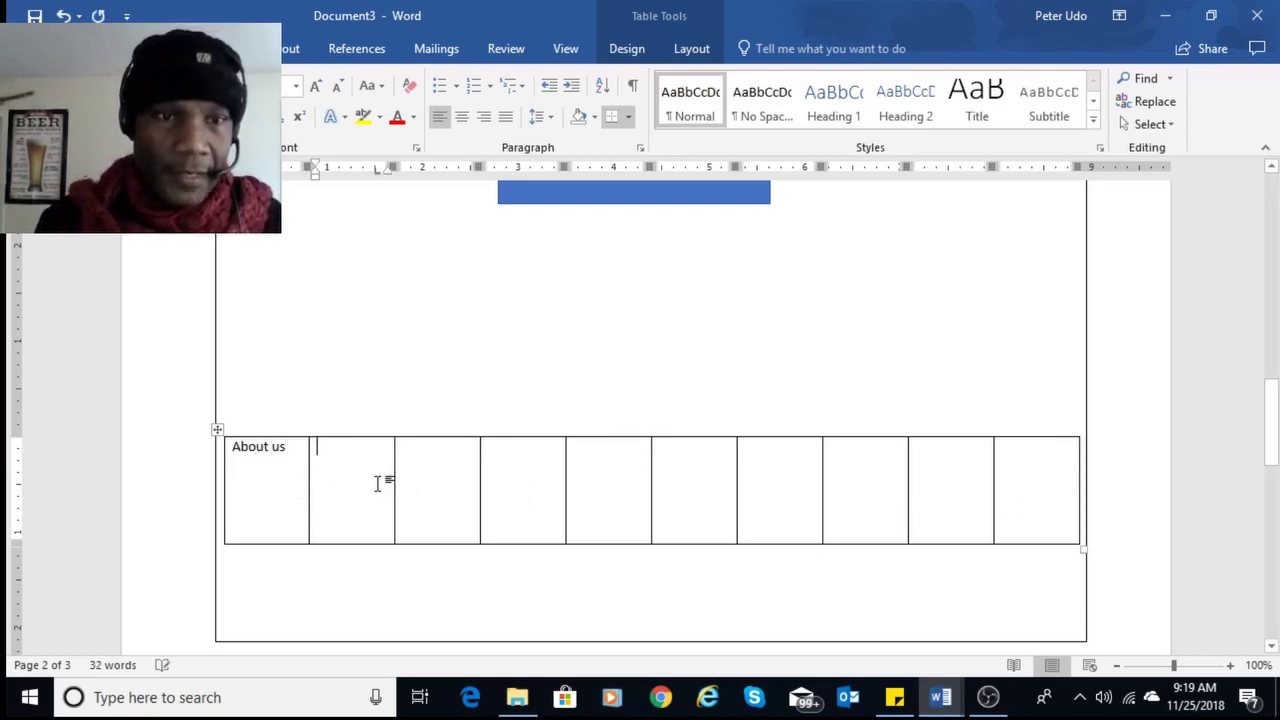
text(Photo)
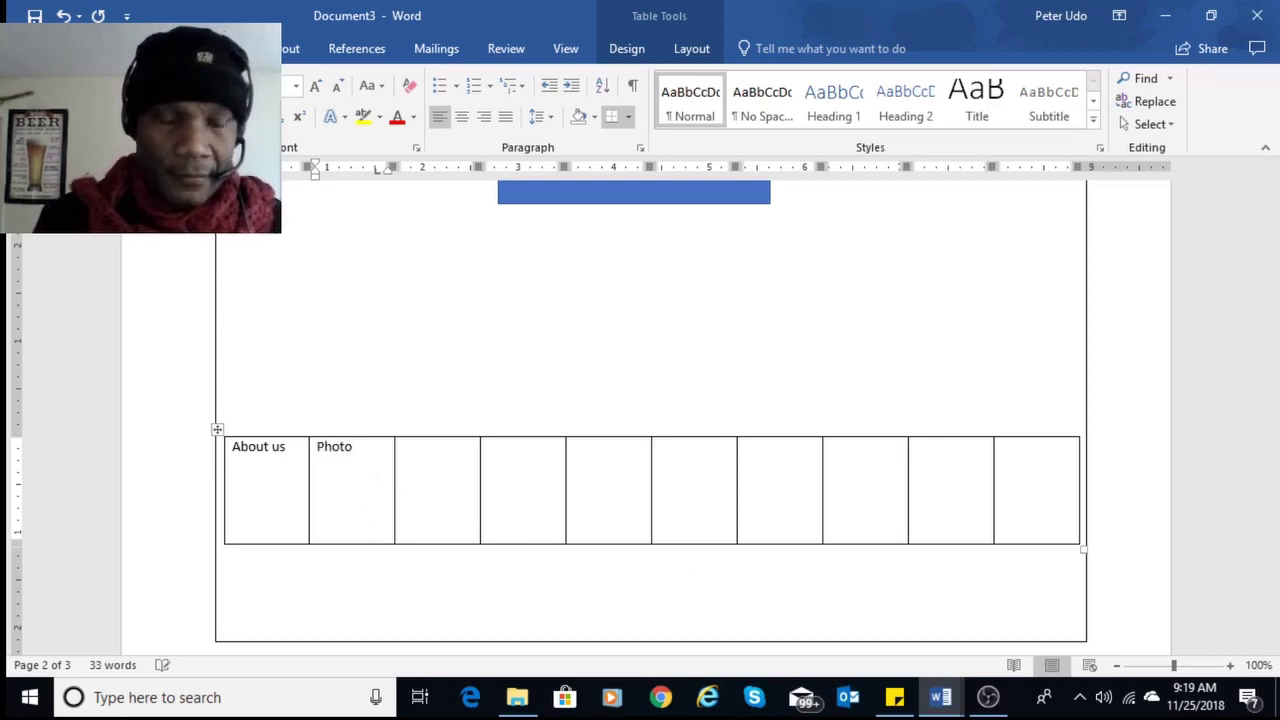
text( ga)
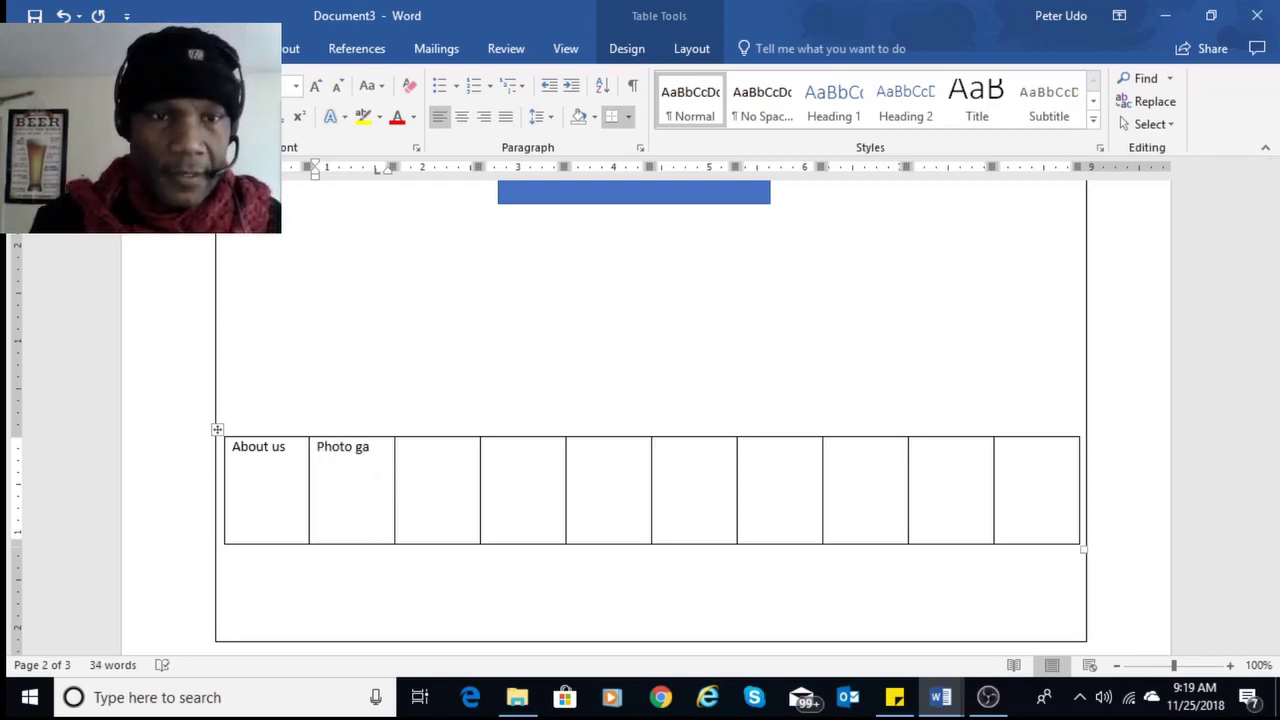
text(llary)
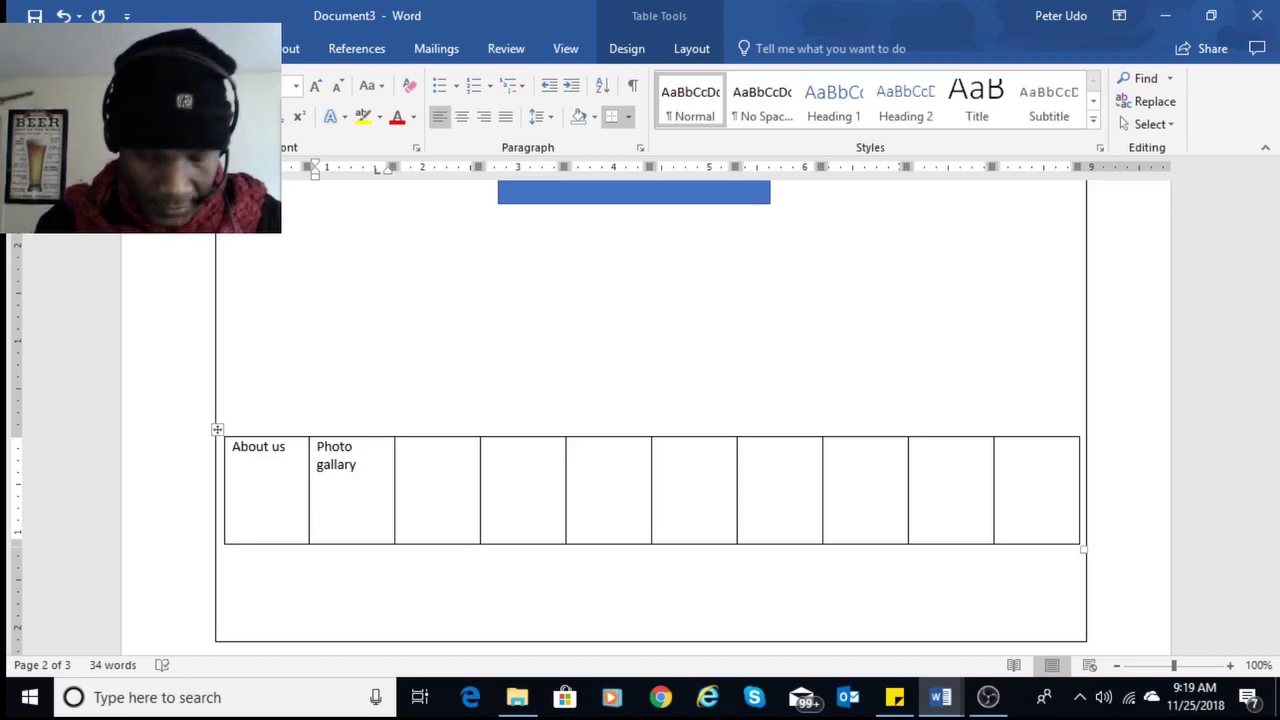
click(431, 471)
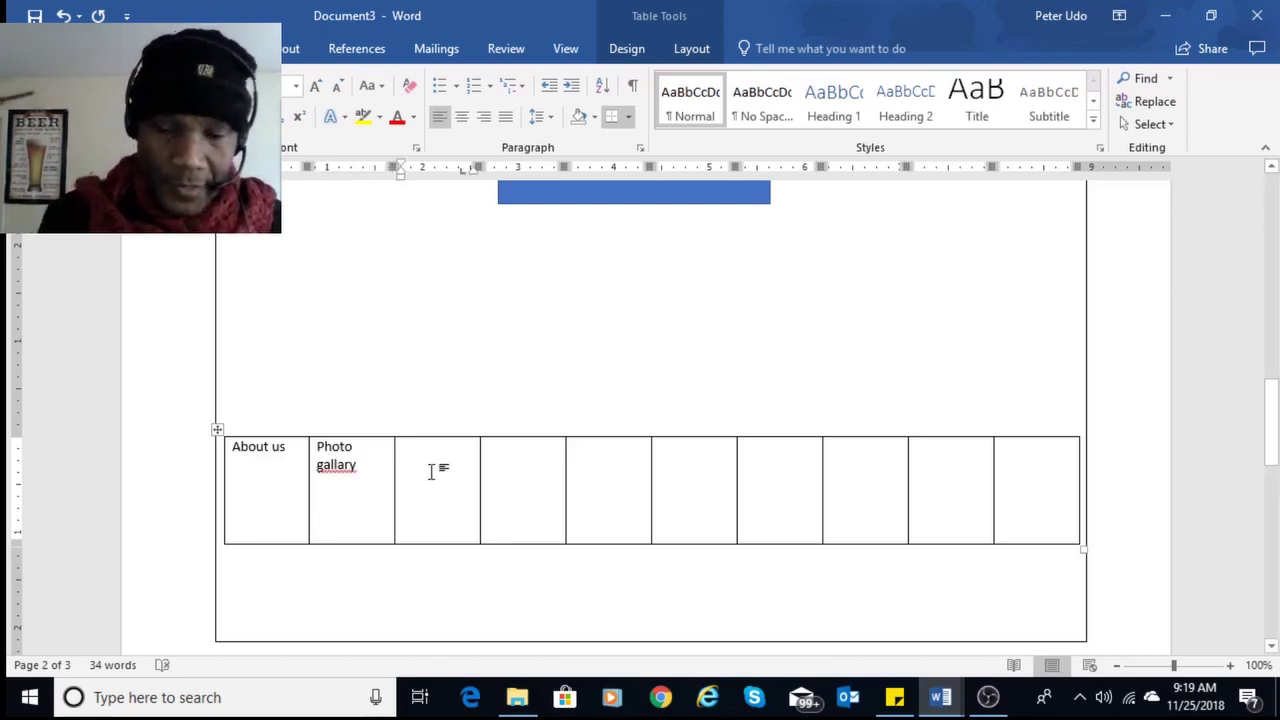
text(Contact us)
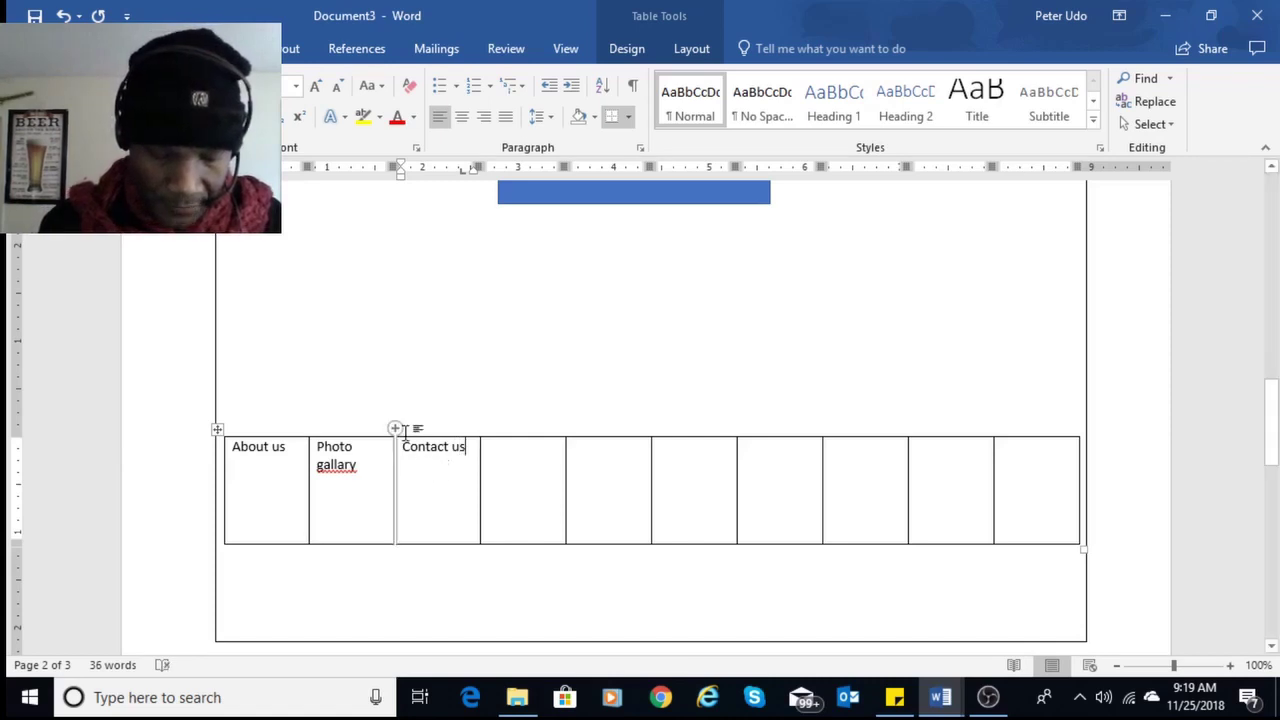
click(344, 466)
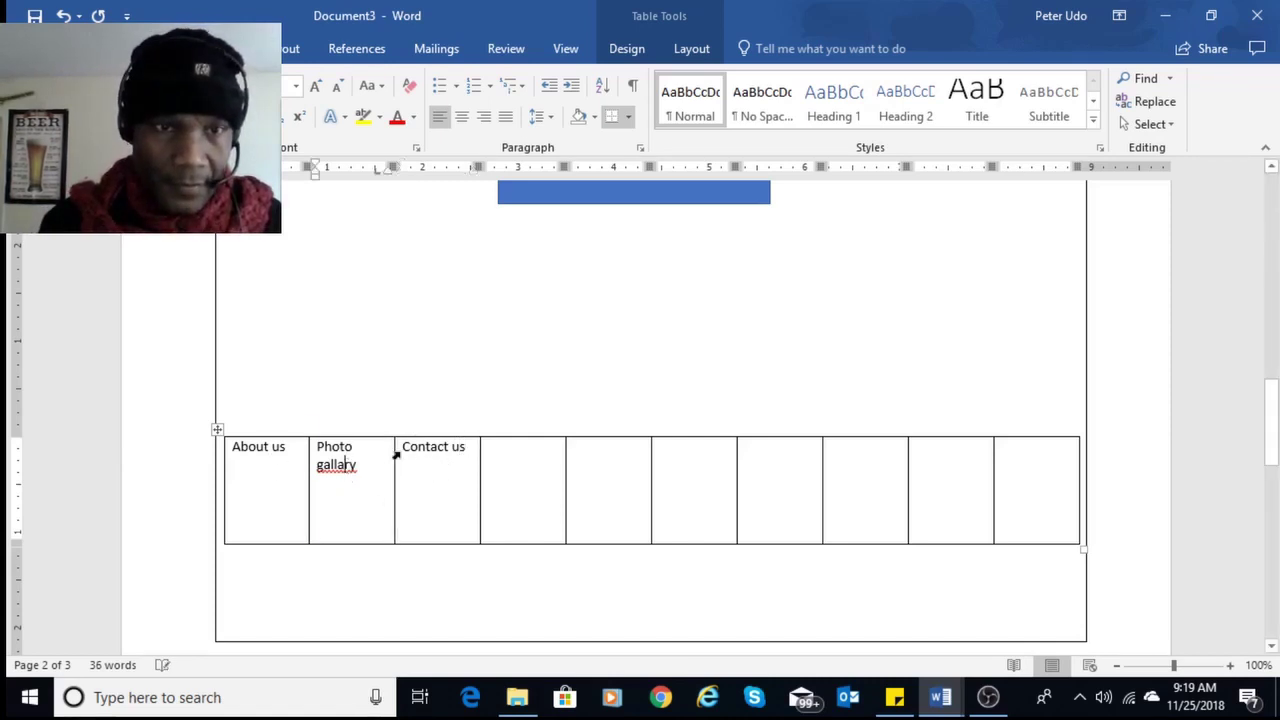
key(BackSpace)
text(e)
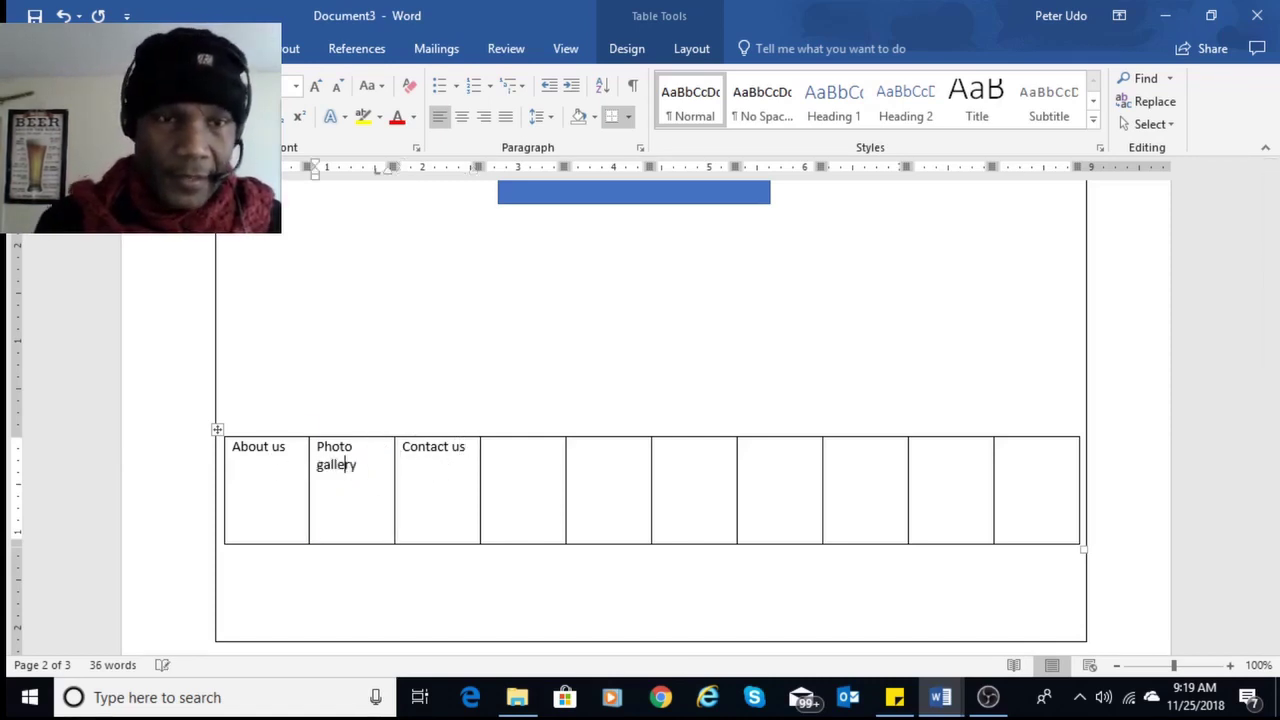
Enter "Online hangout" in the fourth cell of the ten-column table.
click(538, 479)
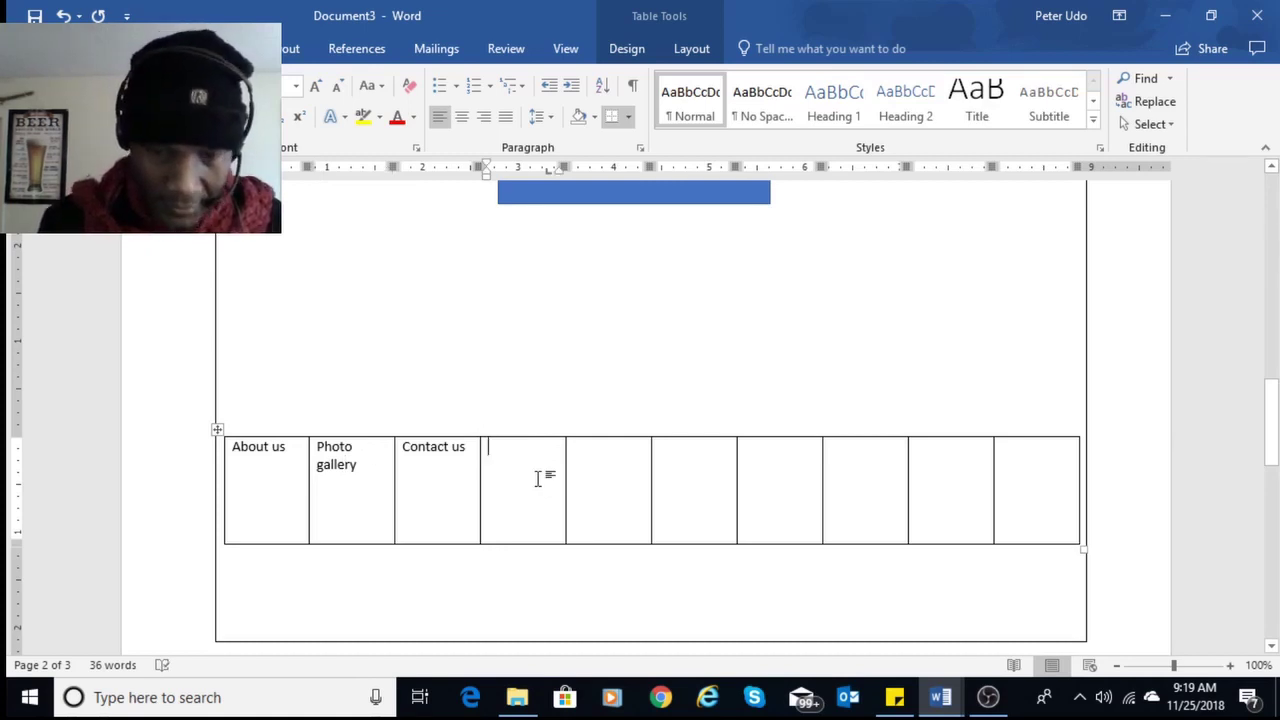
text(Online I)
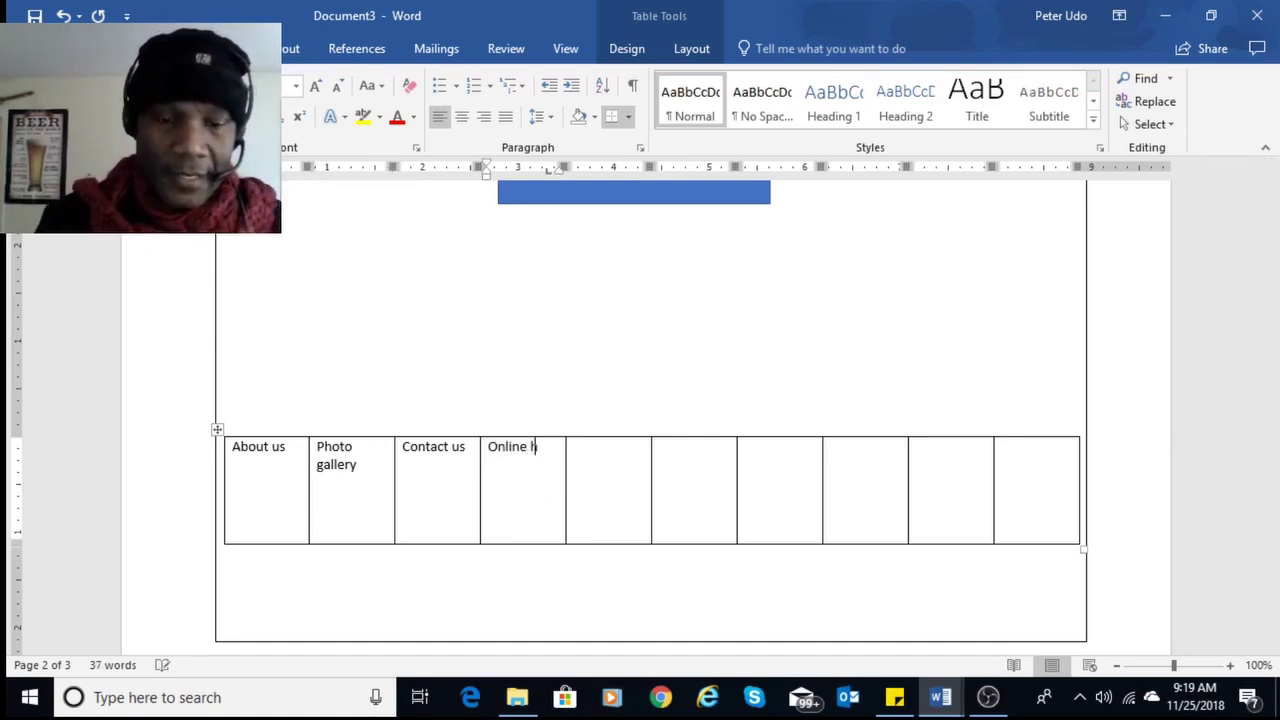
text(angout)
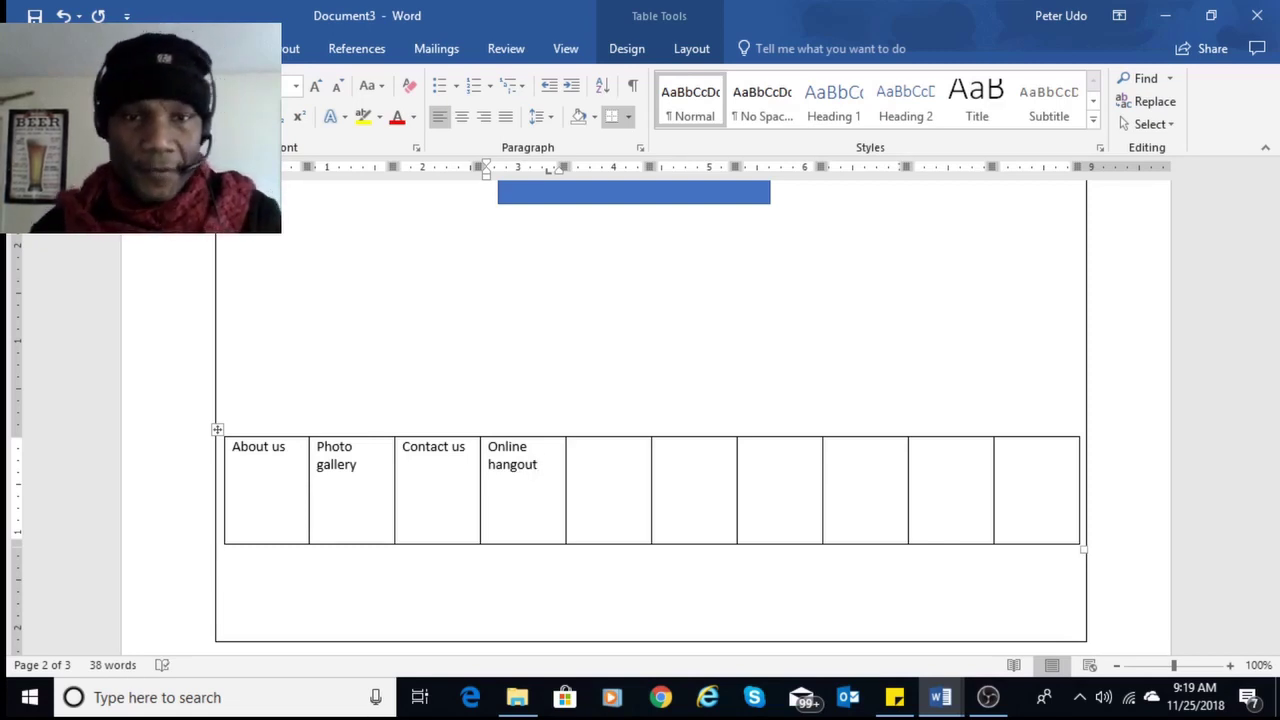
Skip the fifth cell and enter "Local wheather" in the sixth cell of the ten-column table.
click(628, 480)
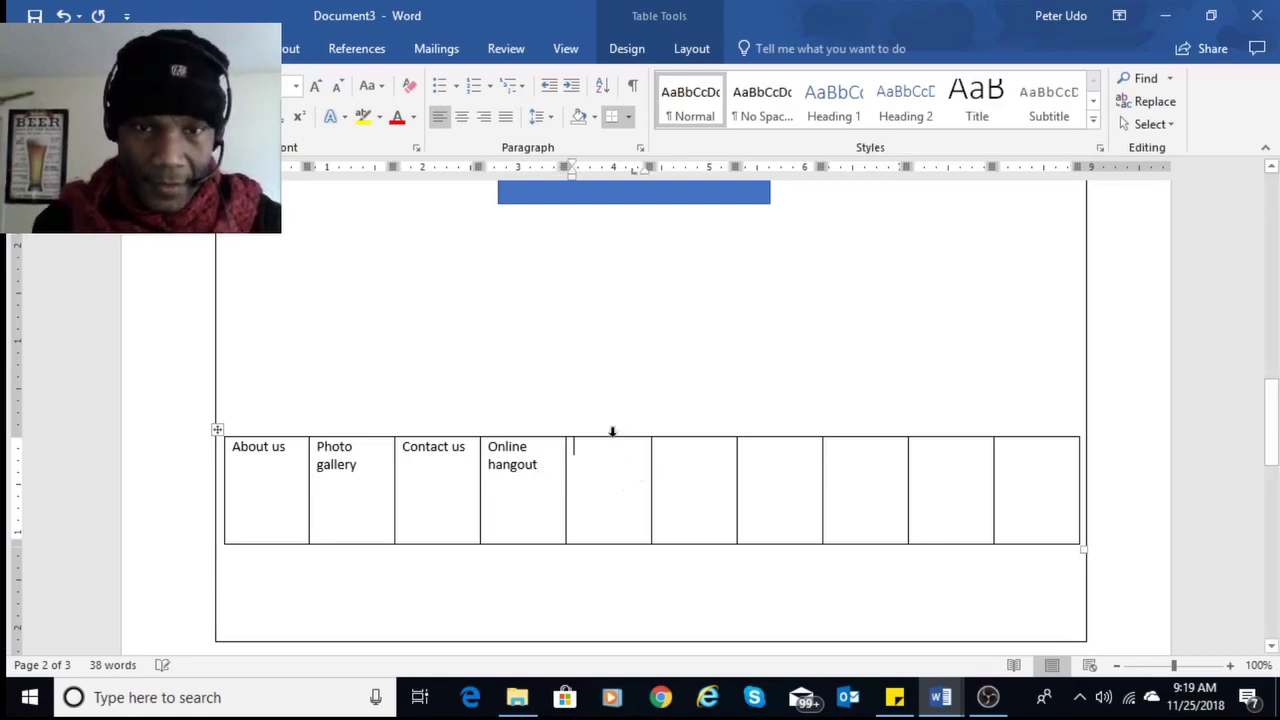
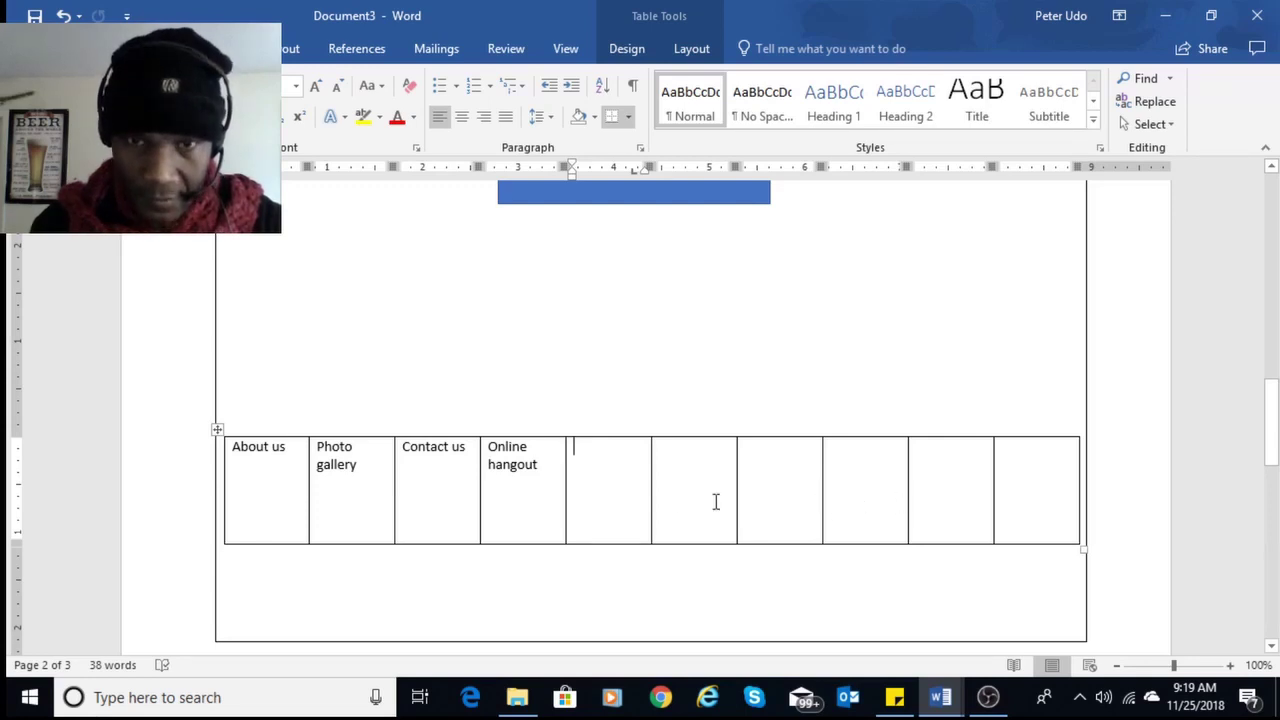
click(700, 475)
text(Local wheat)
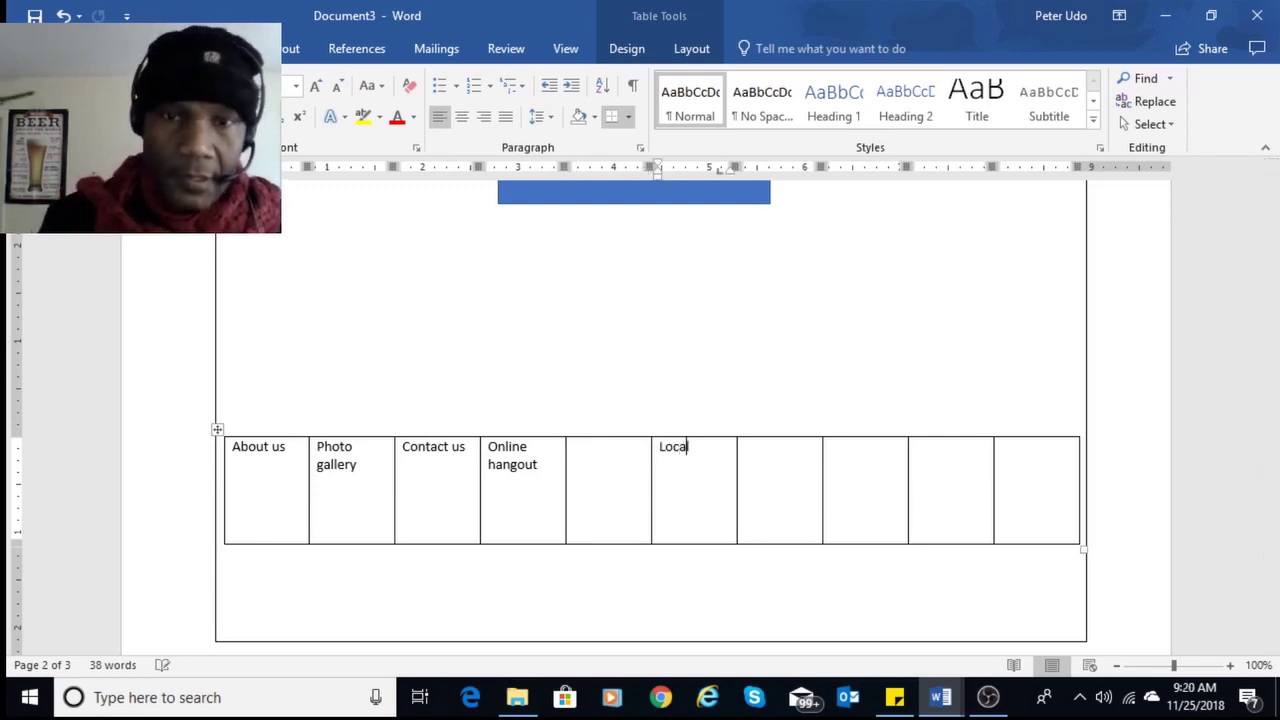
key(BackSpace)
key(BackSpace)
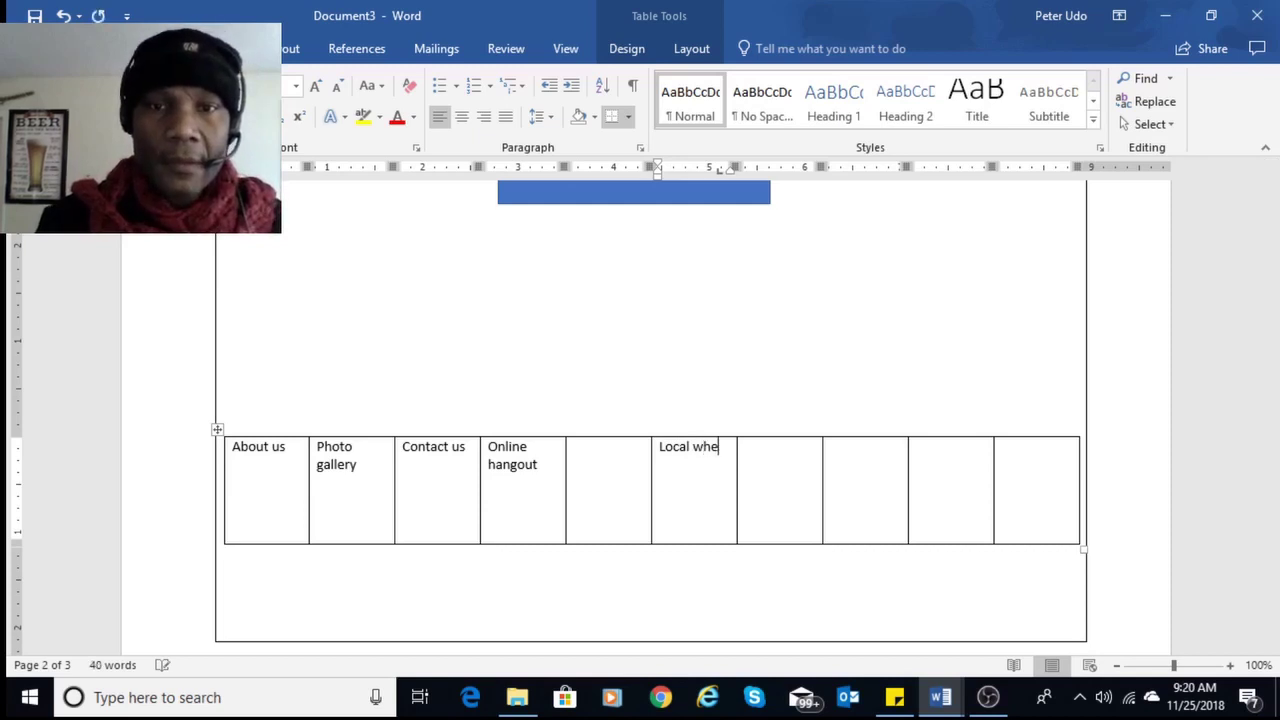
text(th)
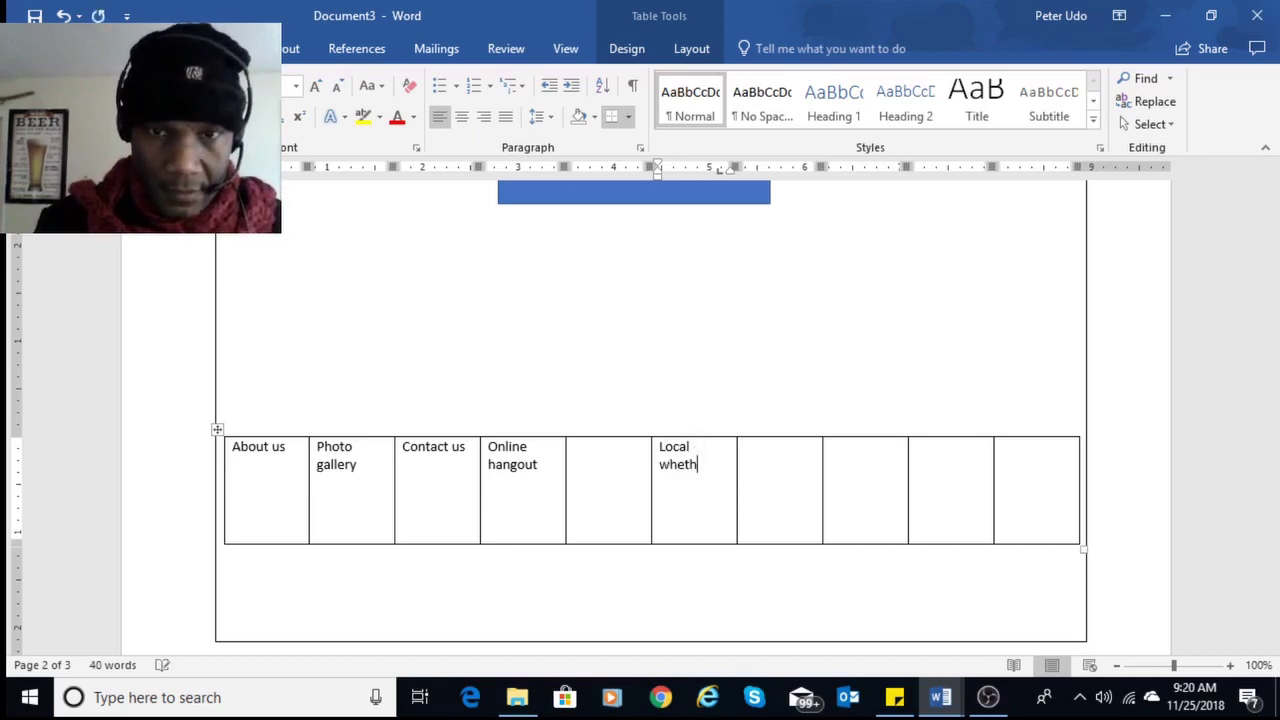
key(BackSpace)
key(BackSpace)
text(ather)
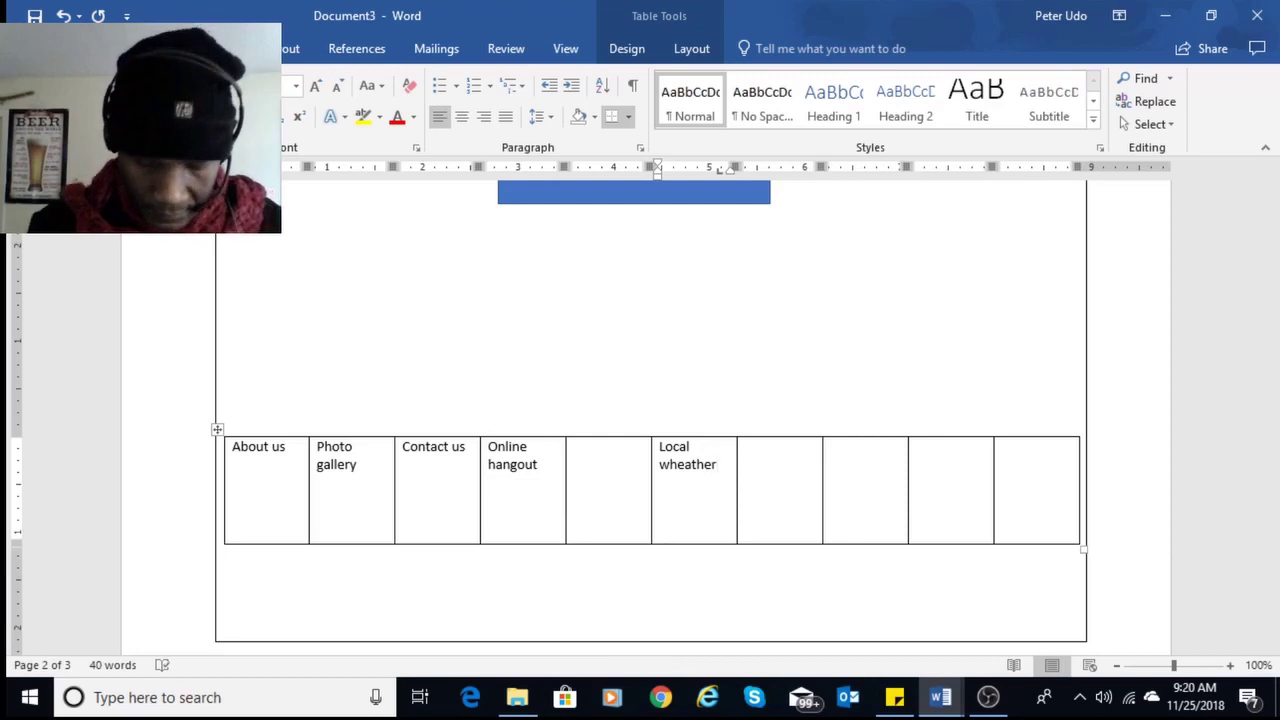
Begin the label of the seventh cell with "fee".
key(Tab)
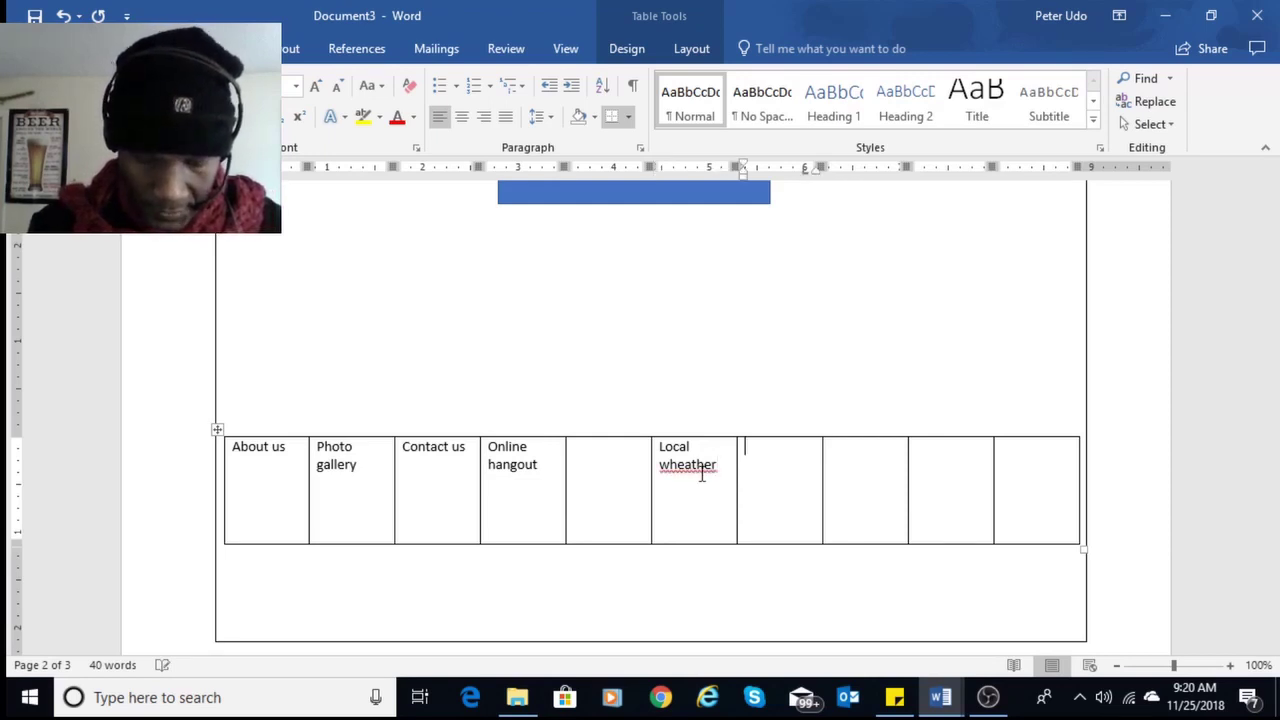
text(fee)
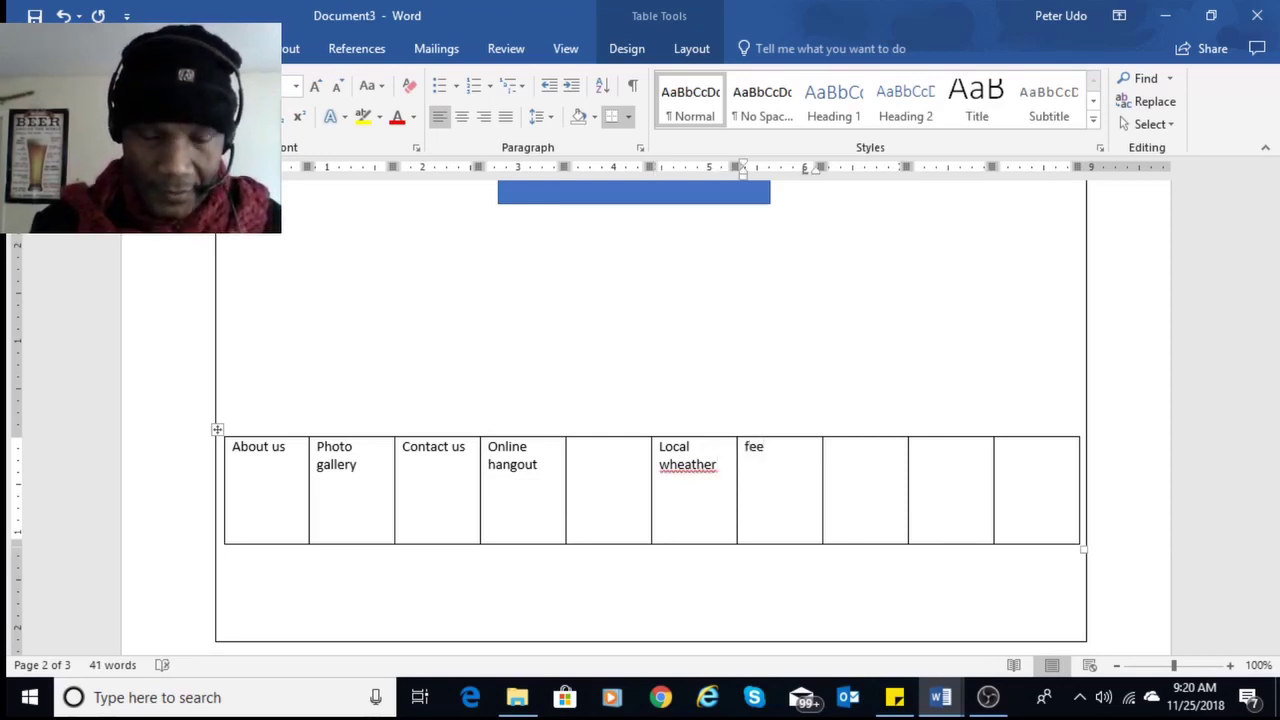
Fill the two table cells after Local weather with "Feedback and ratings" and "Maps and directions".
text(de)
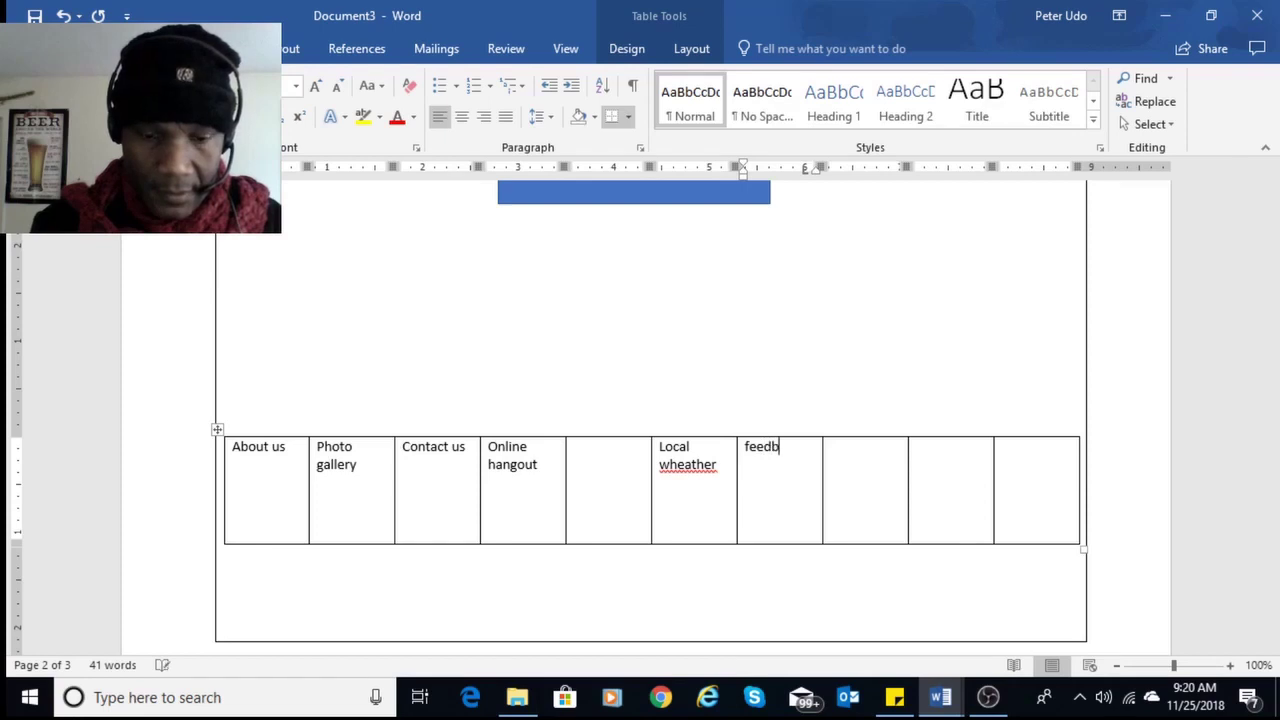
text(ack and ratings)
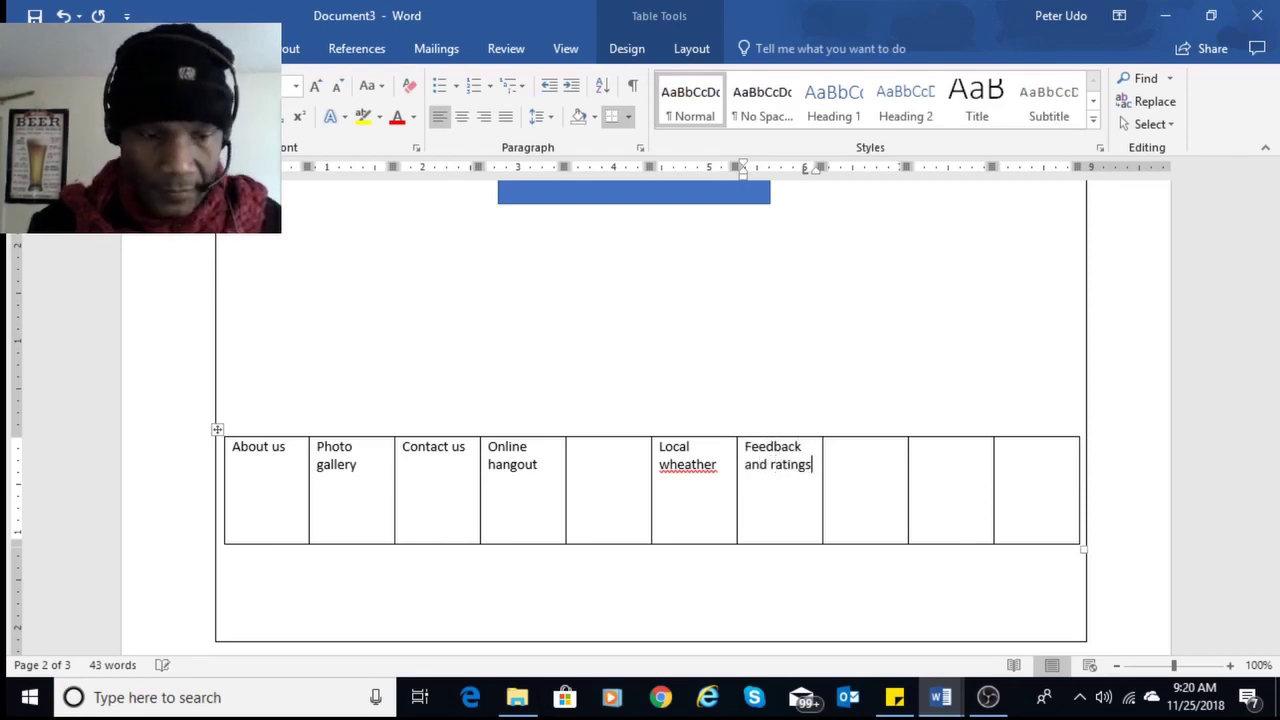
key(Tab)
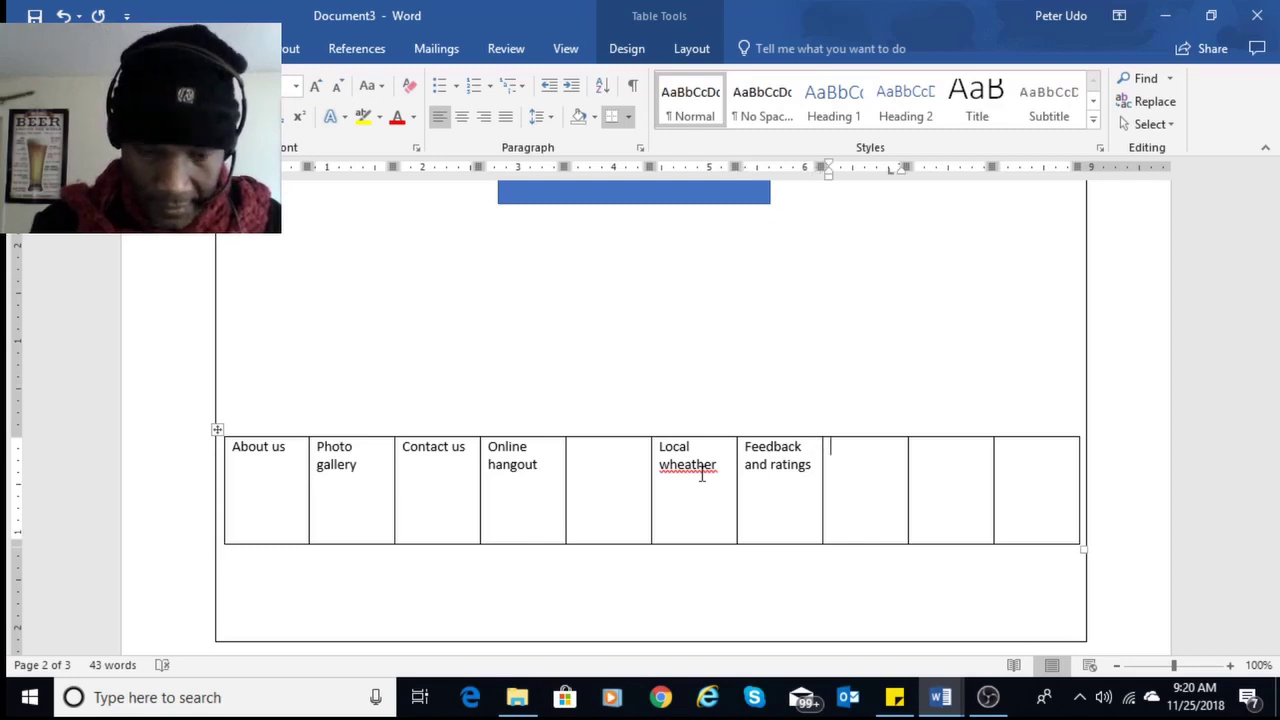
text(maps)
key(BackSpace)
key(BackSpace)
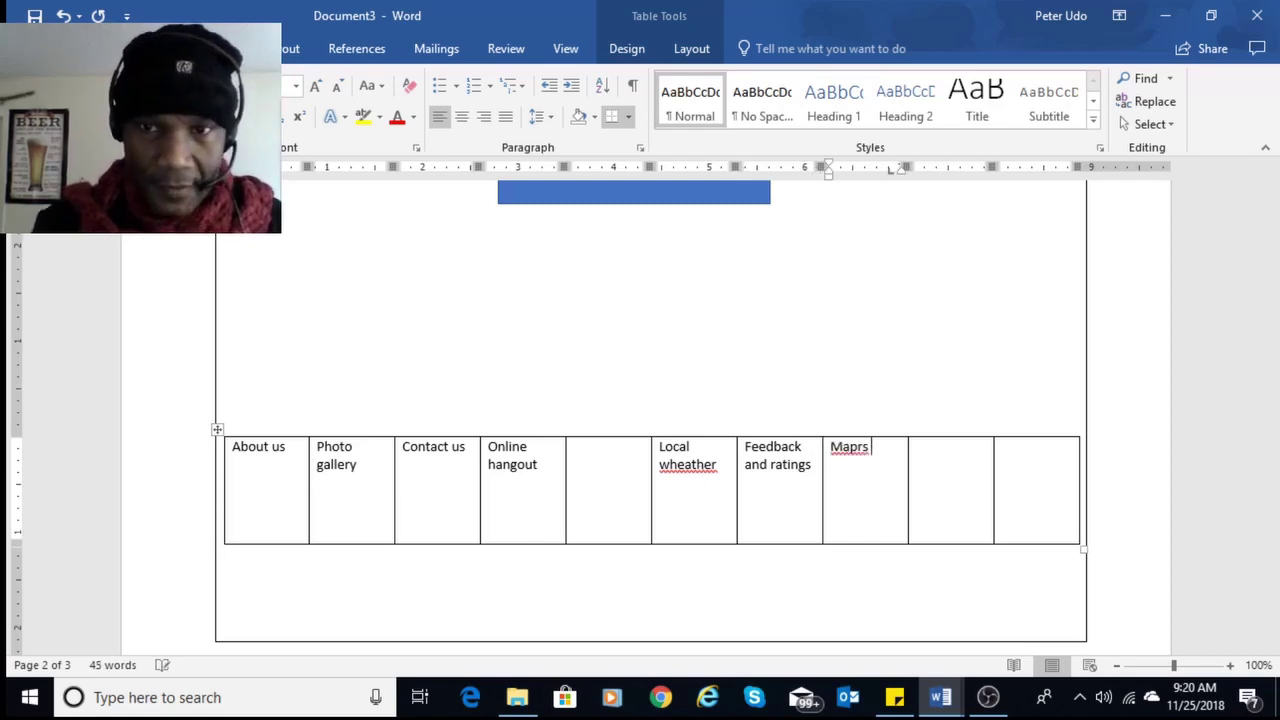
text(s and d)
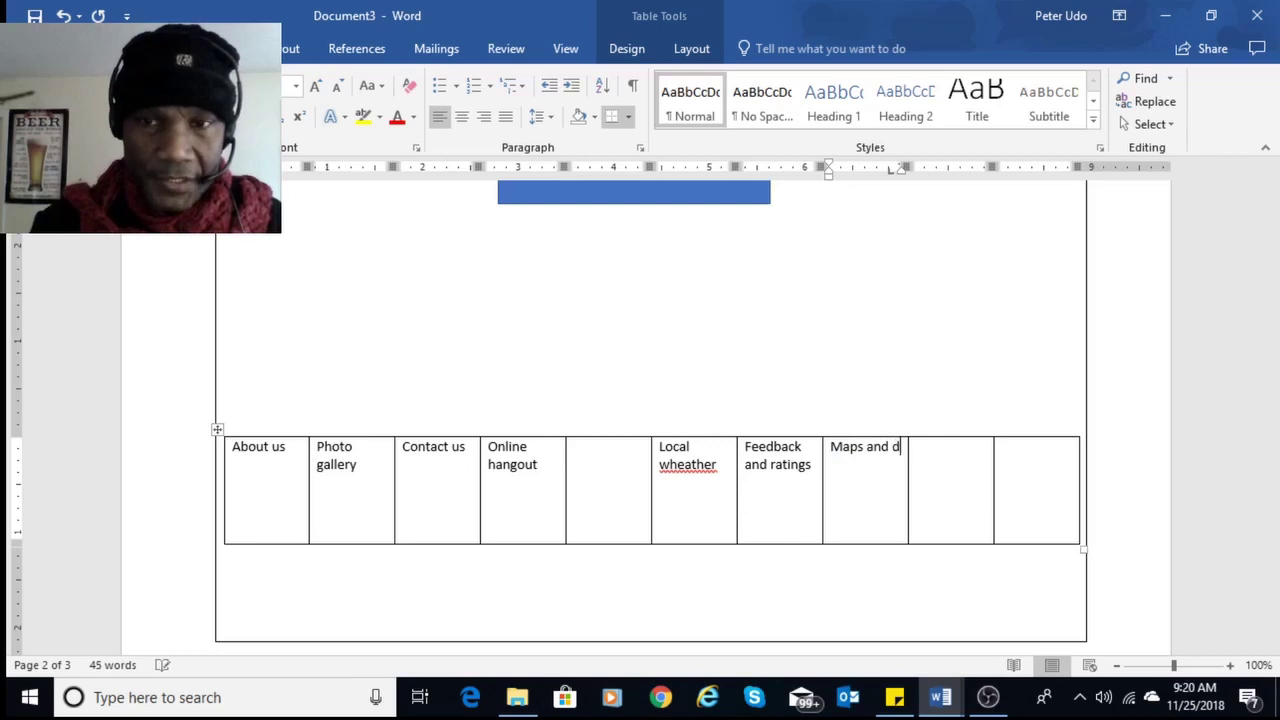
text(irections)
key(Tab)
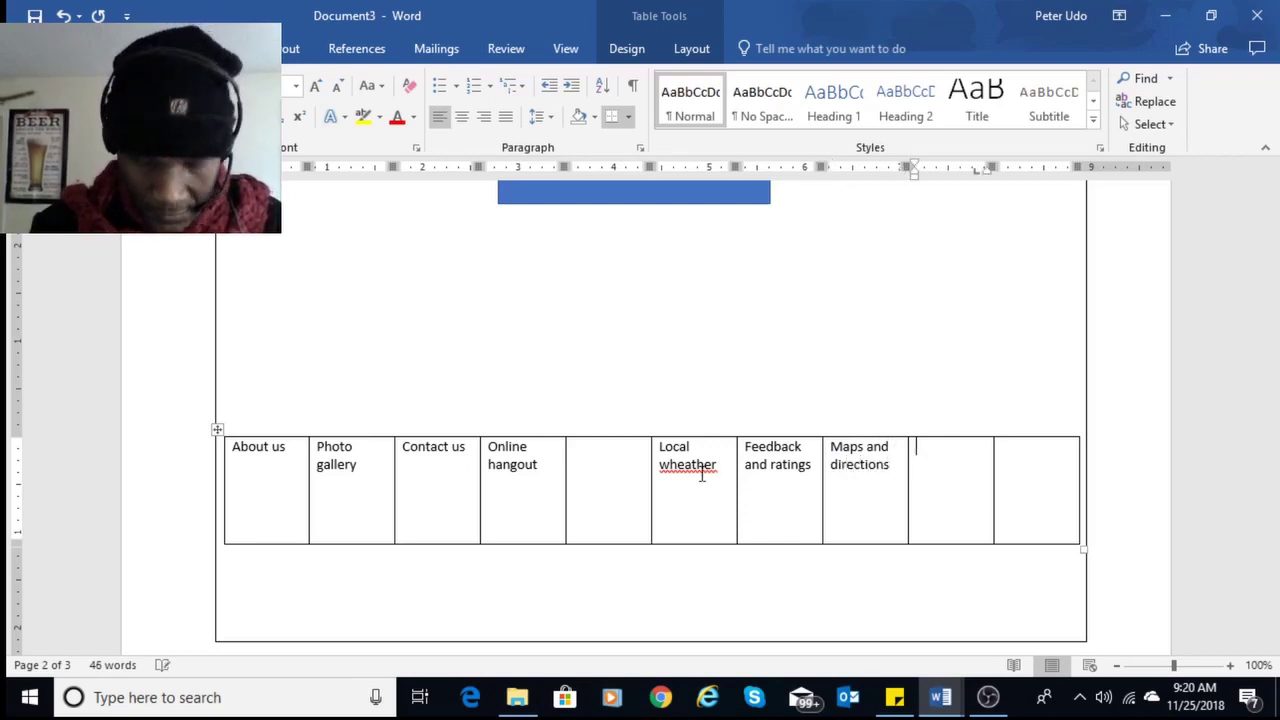
Fill the last two table cells with "Operational calendar" and "Partner sites".
text(op)
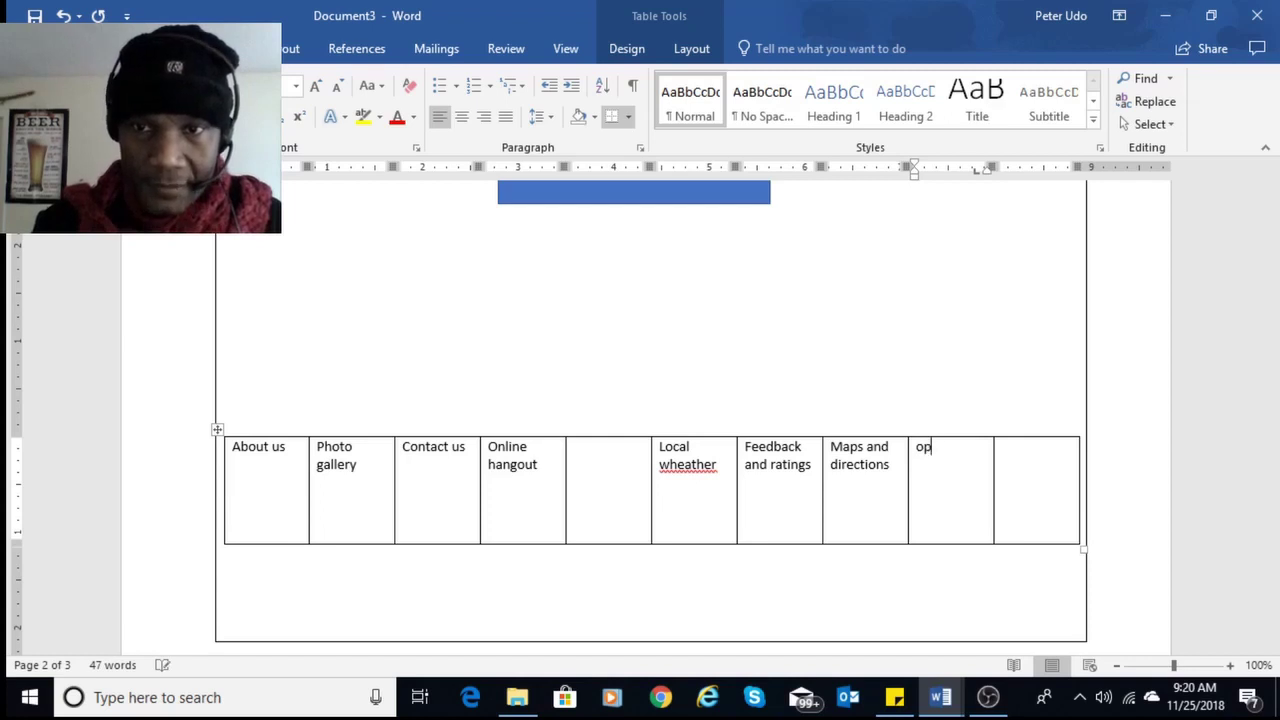
text(eration)
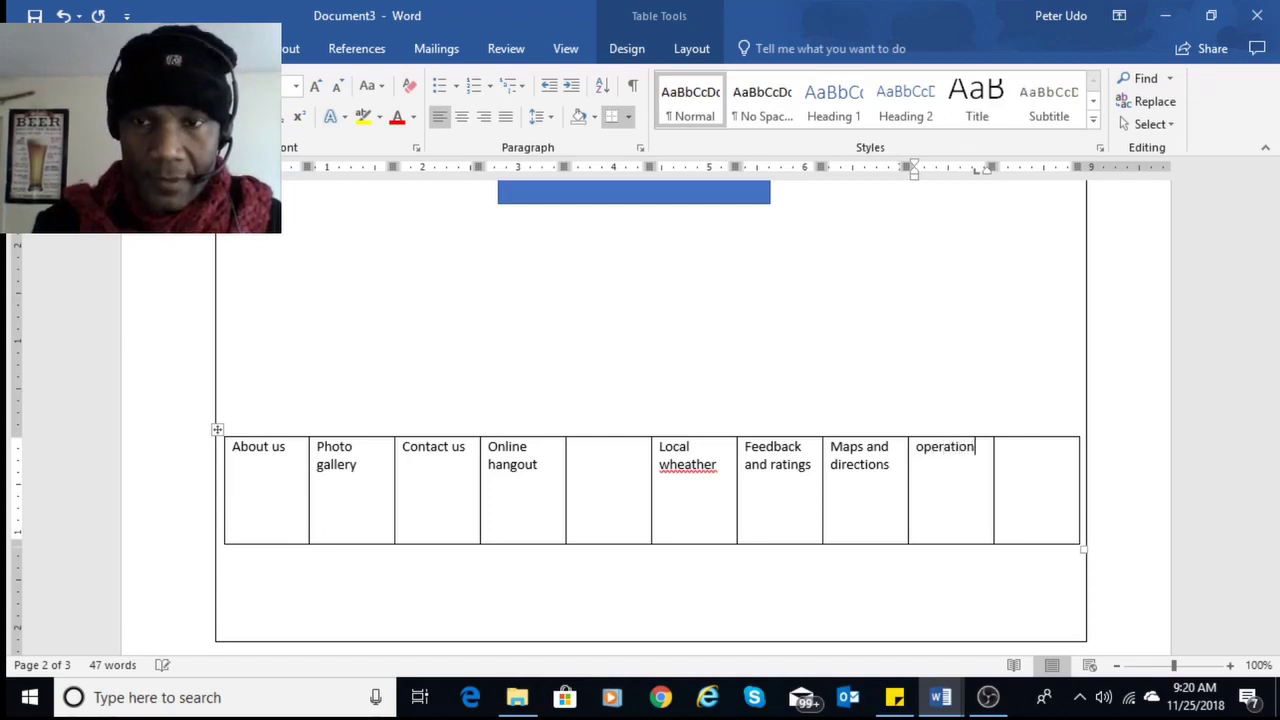
text(al cal)
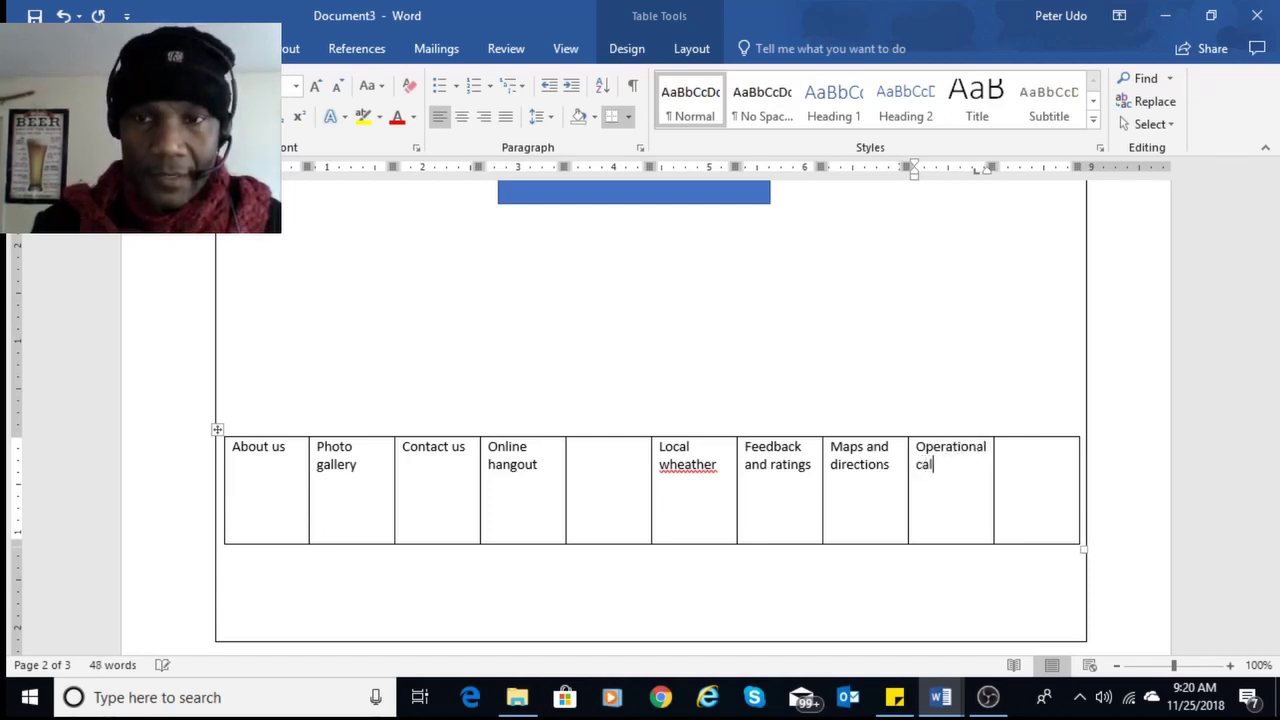
text(er)
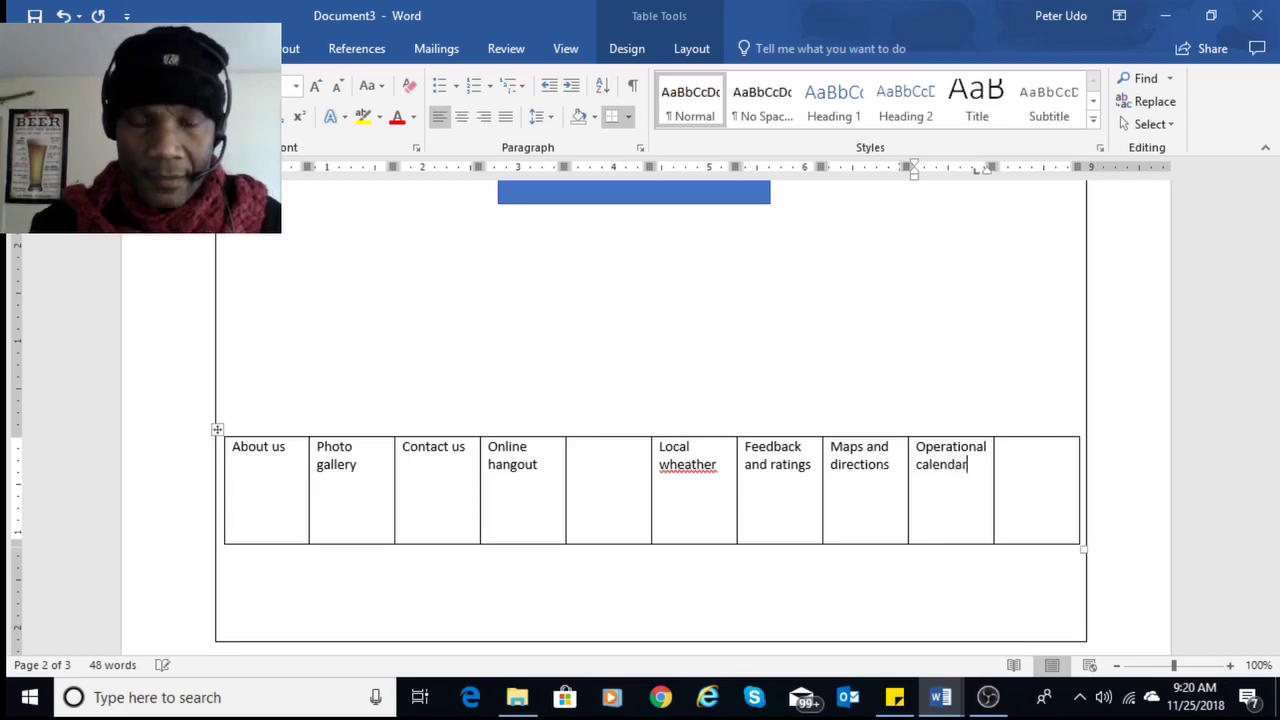
key(Tab)
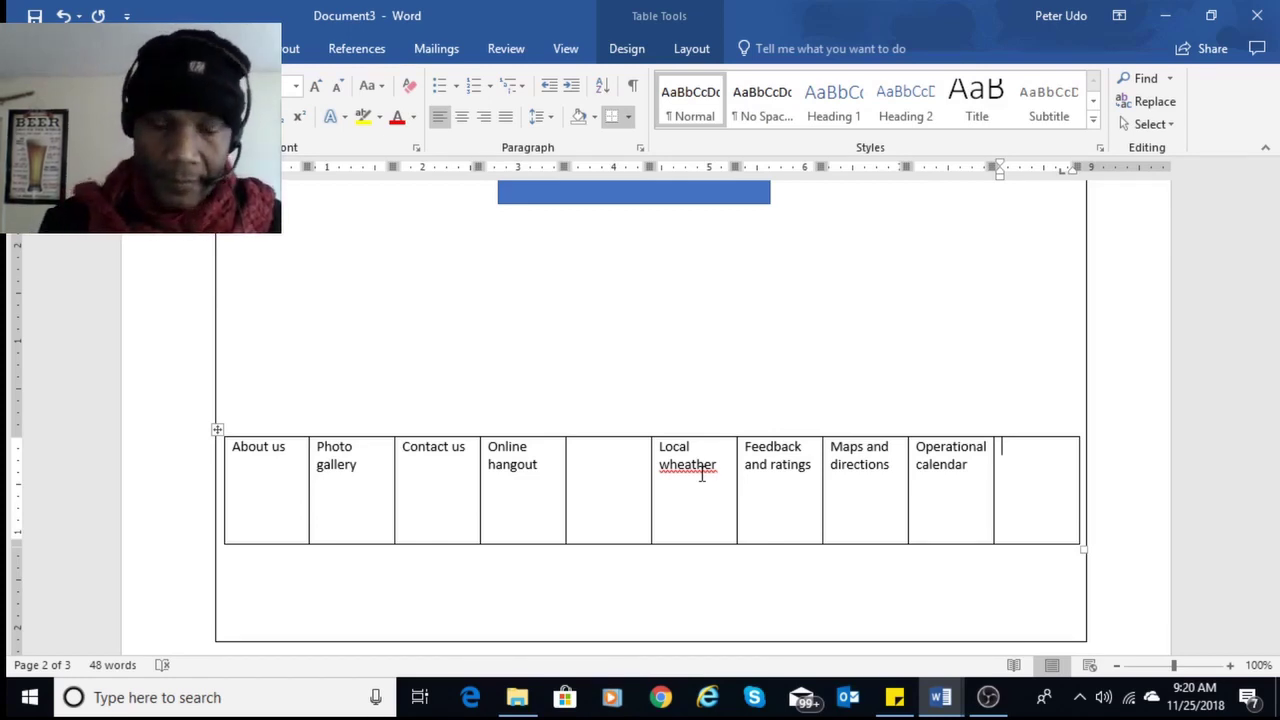
text(Partner)
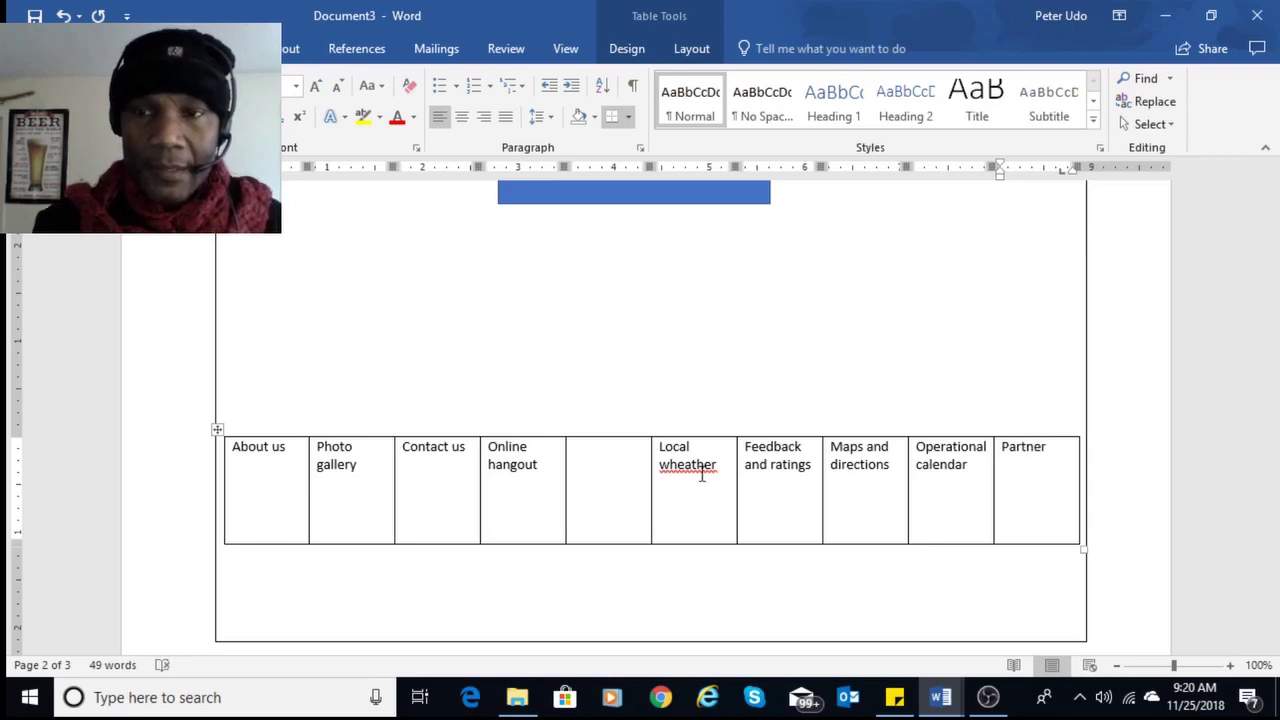
text(tes)
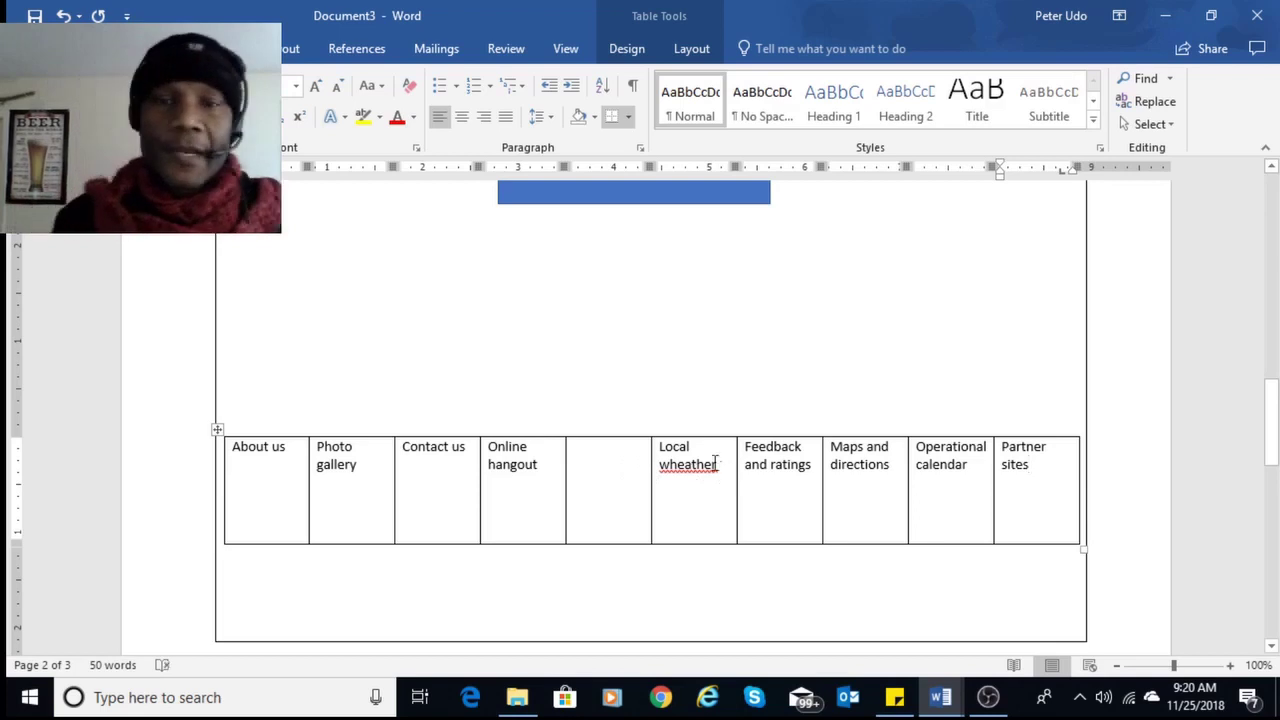
Correct the misspelled word under "Local" in the table to "weather" using the suggested spelling.
right_click(689, 468)
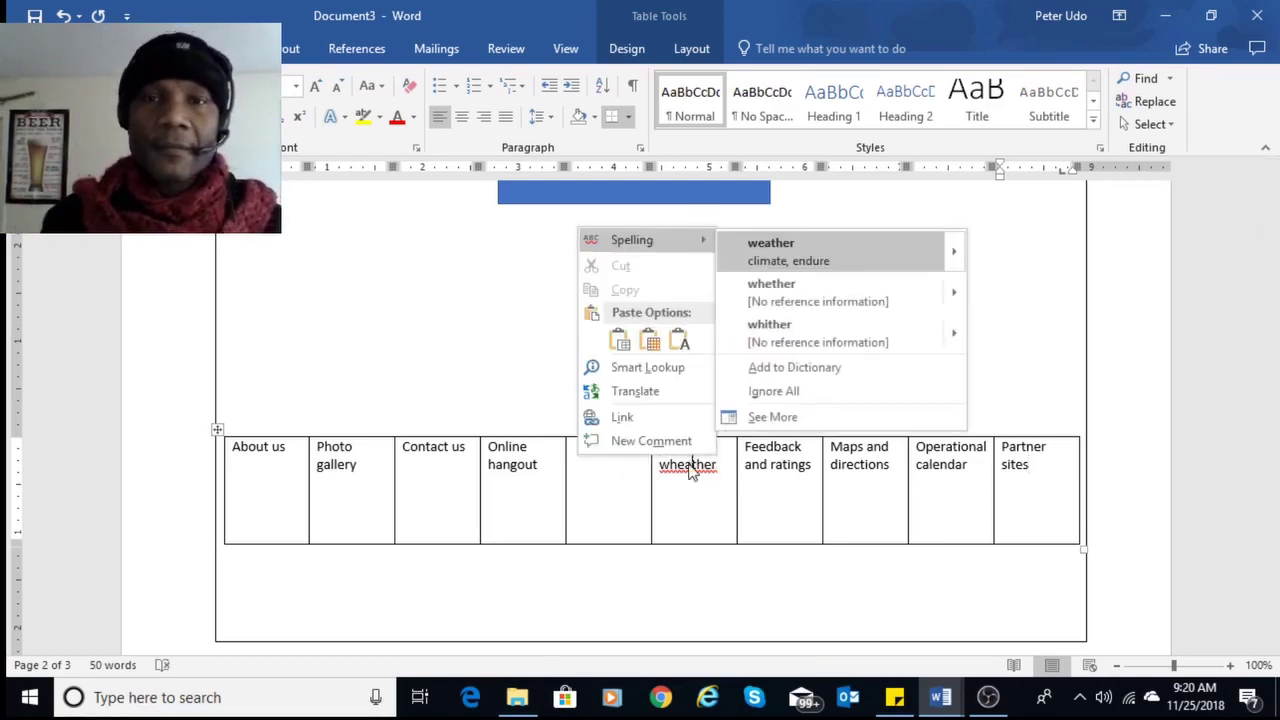
click(786, 254)
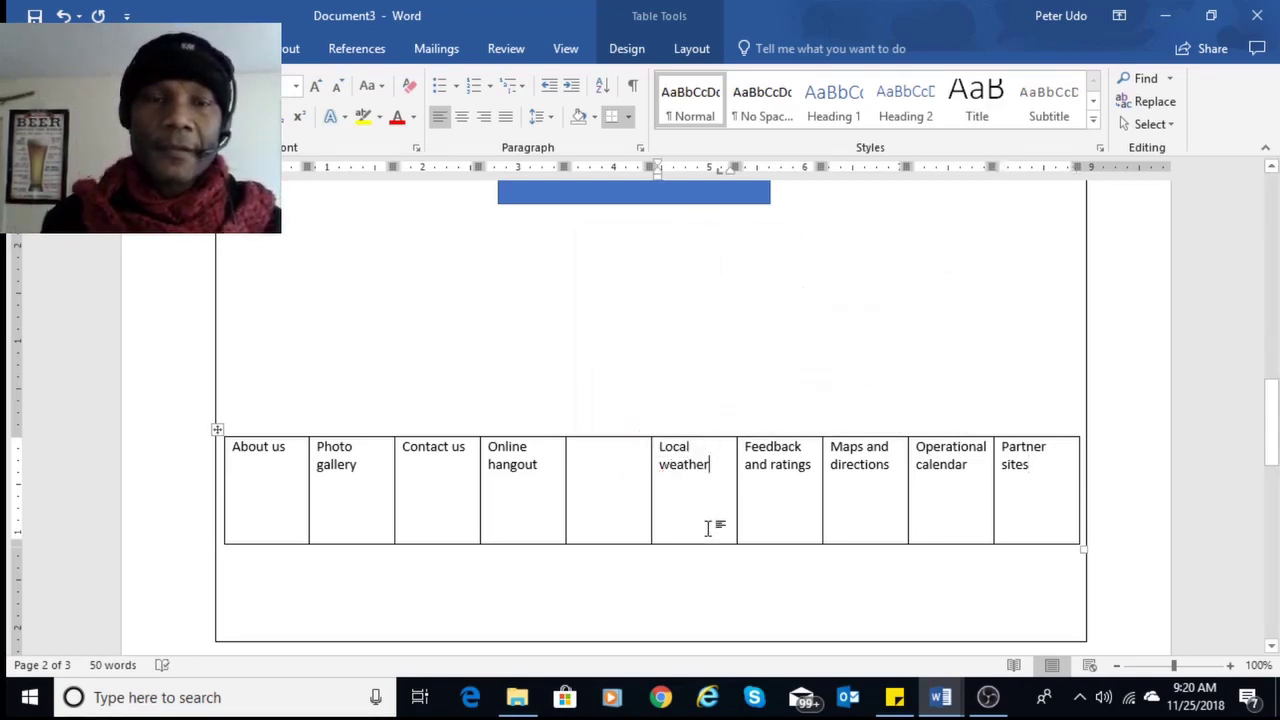
key(ctrl+s)
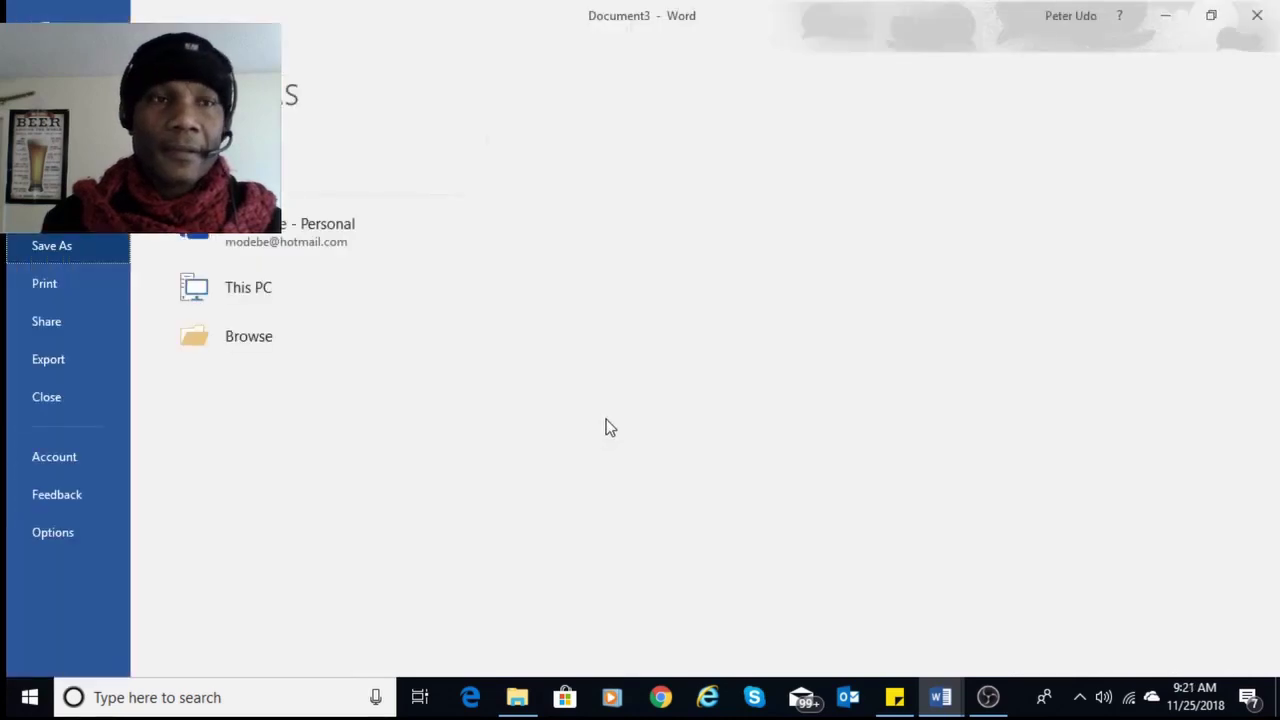
key(Escape)
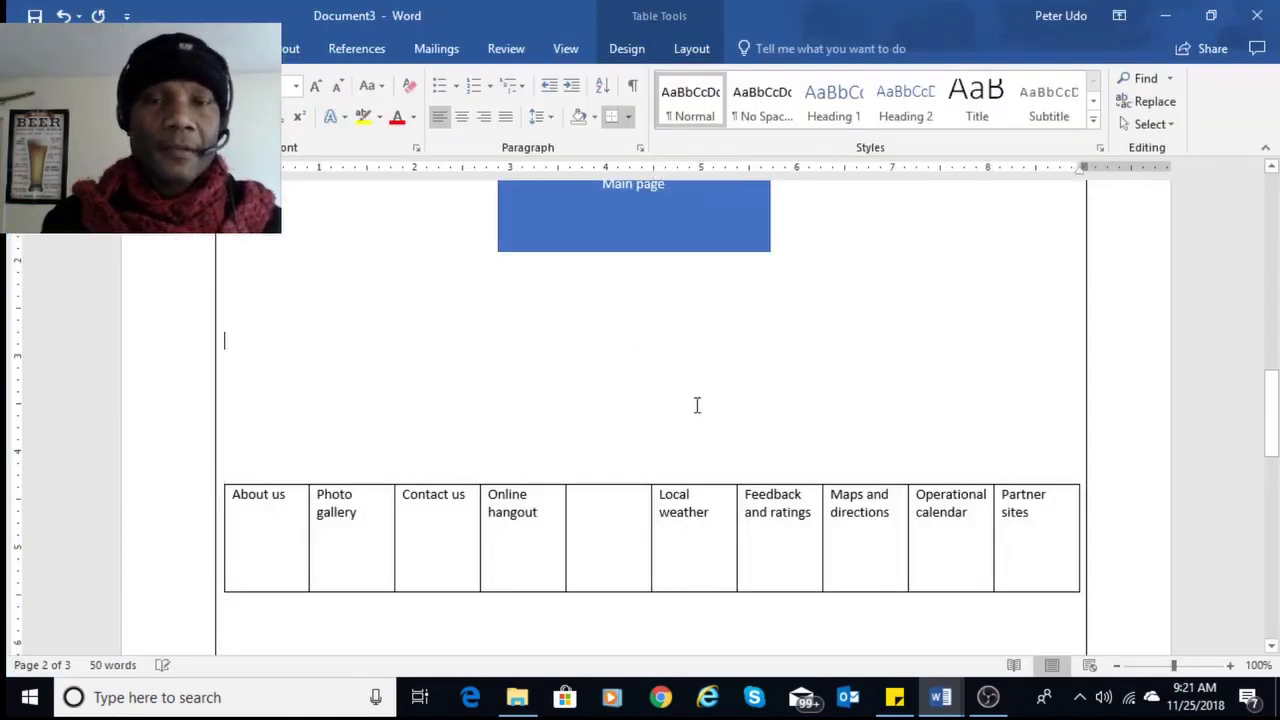
Look over the storyboard layout, from the Main page box down to the row of page cells.
scroll(697, 405, down, 6)
scroll(940, 514, up, 4)
scroll(914, 529, down, 4)
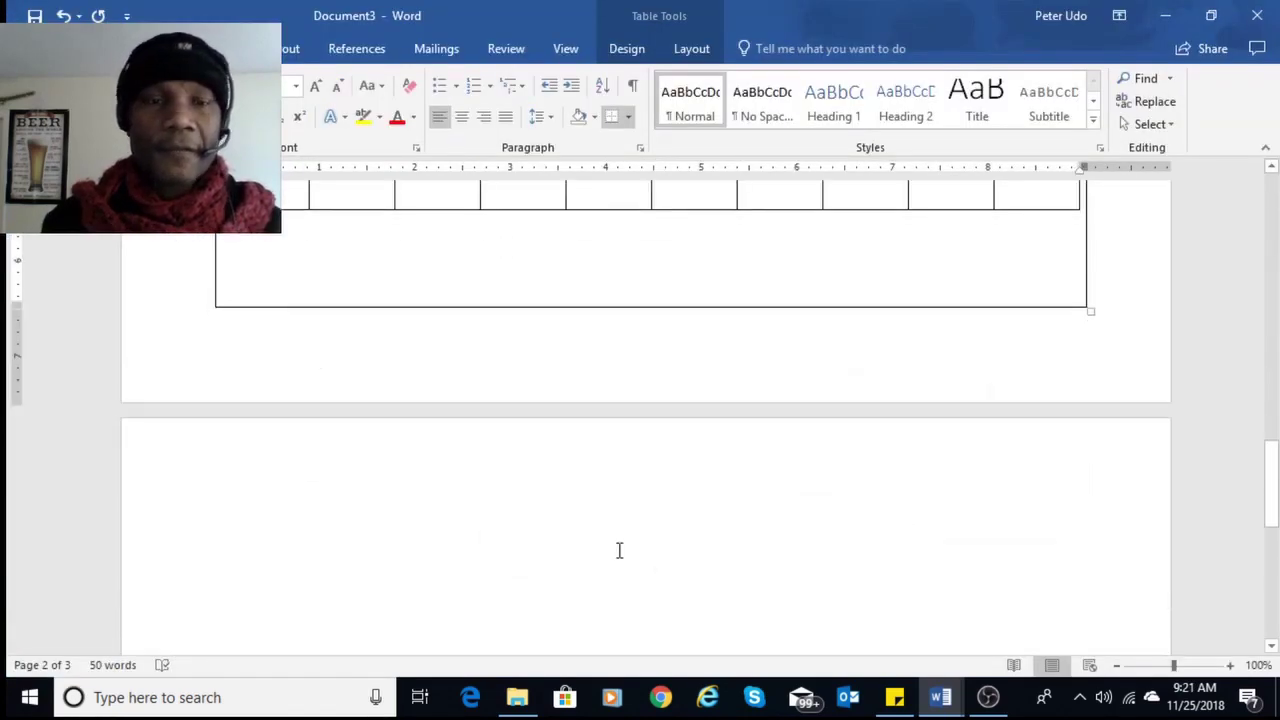
click(619, 550)
scroll(617, 543, up, 4)
scroll(623, 531, up, 3)
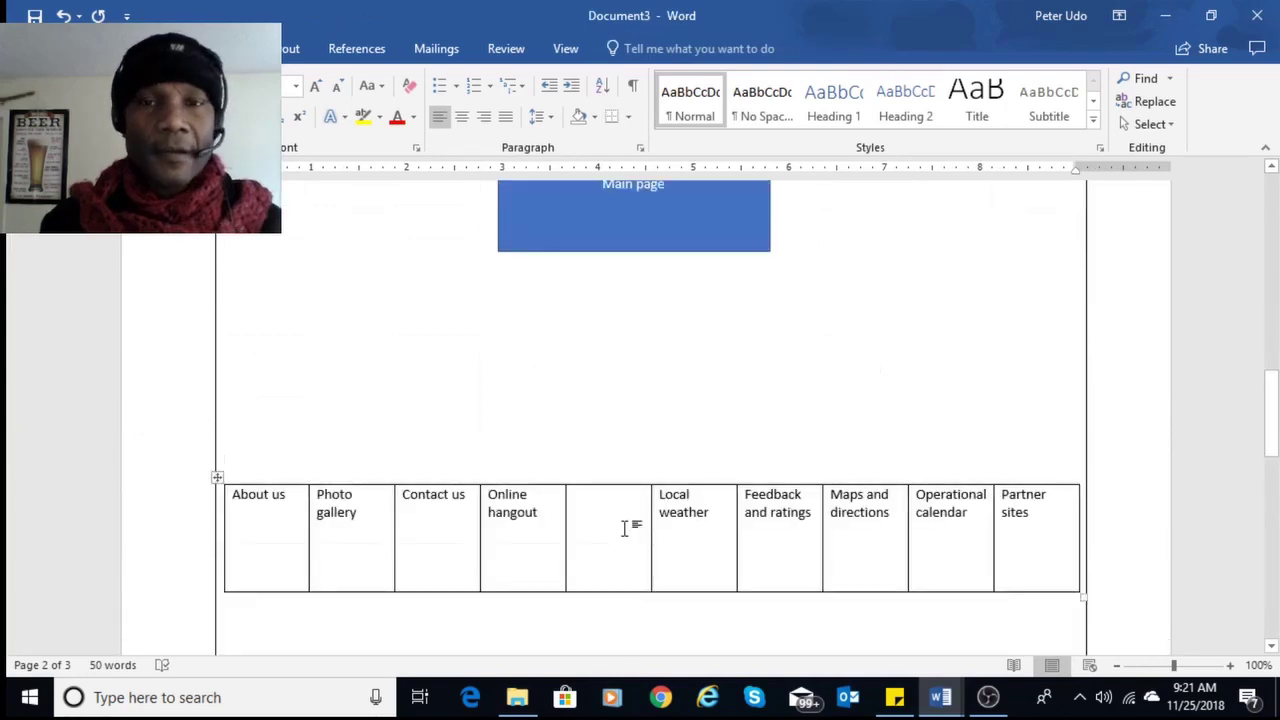
scroll(630, 530, up, 3)
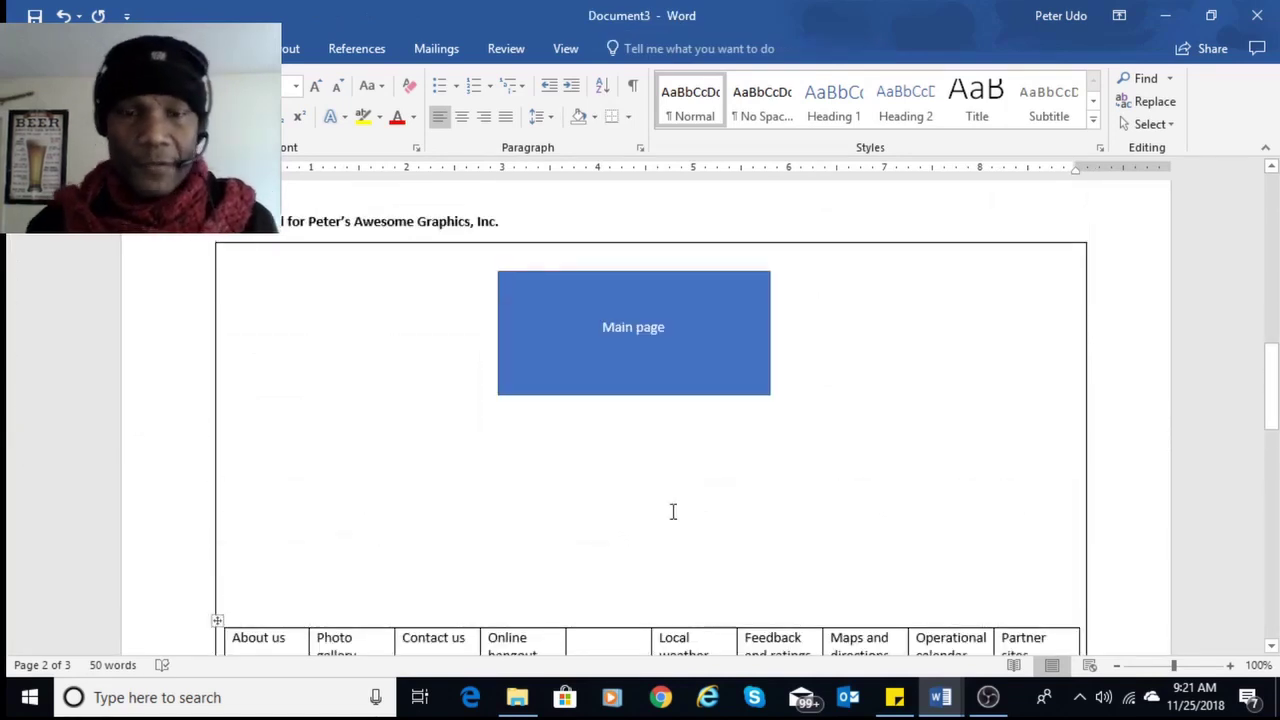
scroll(673, 511, down, 4)
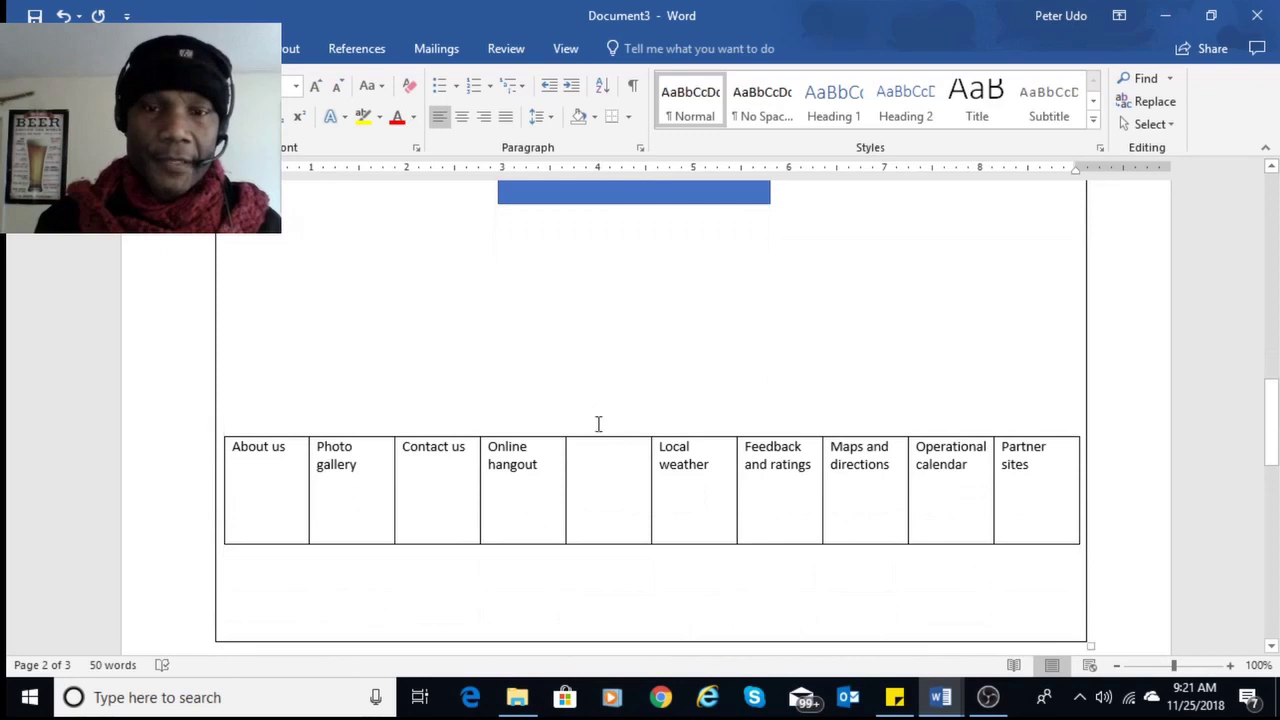
Try widening the About us column by shifting its border with Photo gallery, and undo the resize.
drag(310, 506, 478, 500)
scroll(480, 500, down, 4)
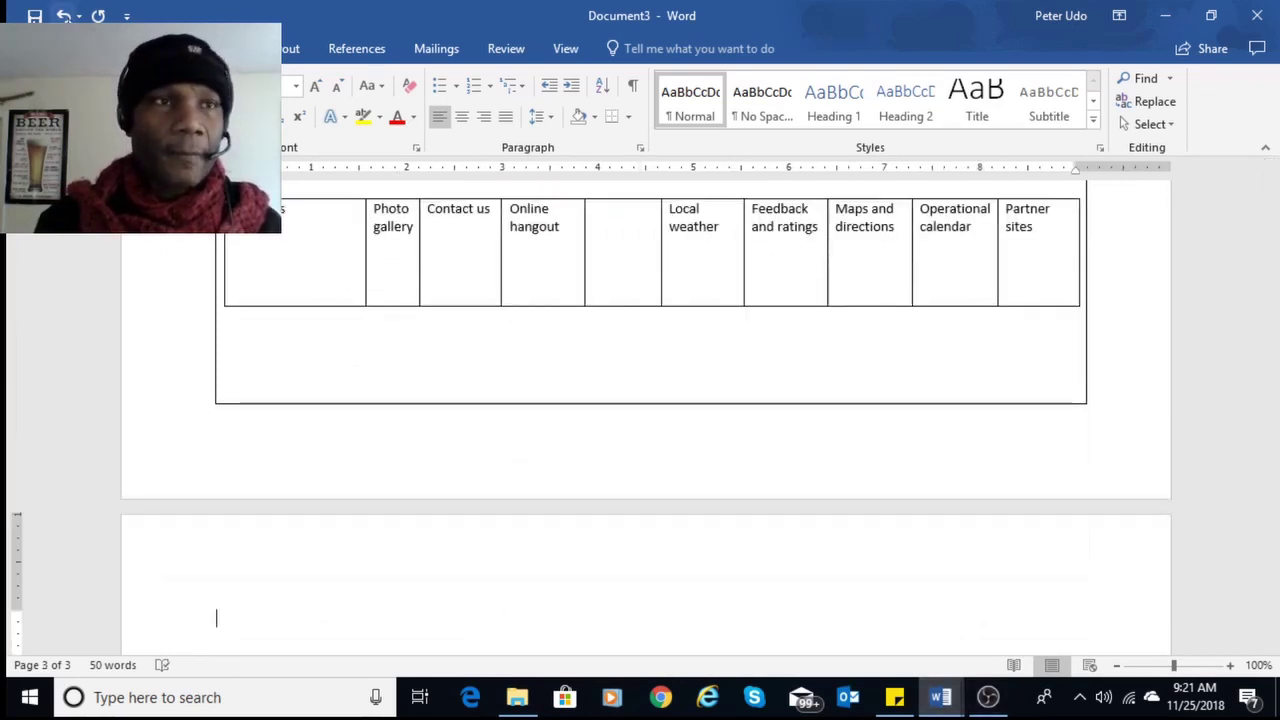
click(63, 16)
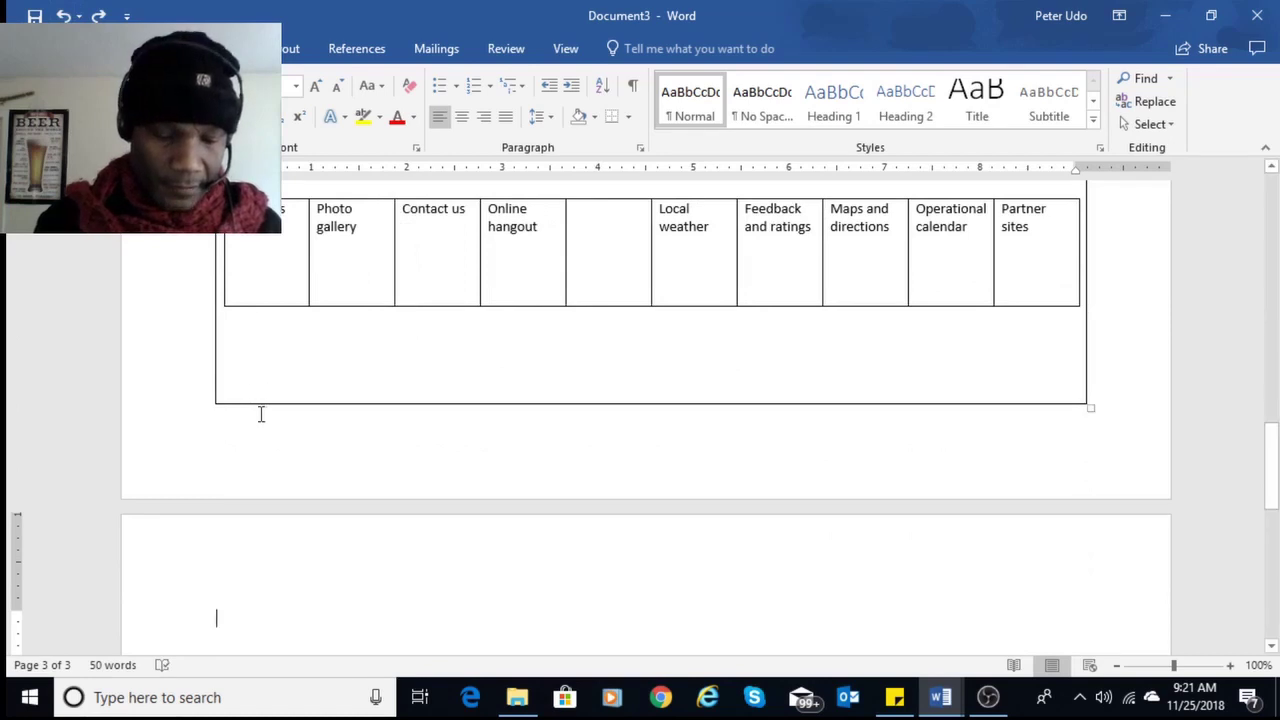
Try to select the empty column between Online hangout and Local weather, and place the cursor in its cell.
scroll(433, 467, up, 3)
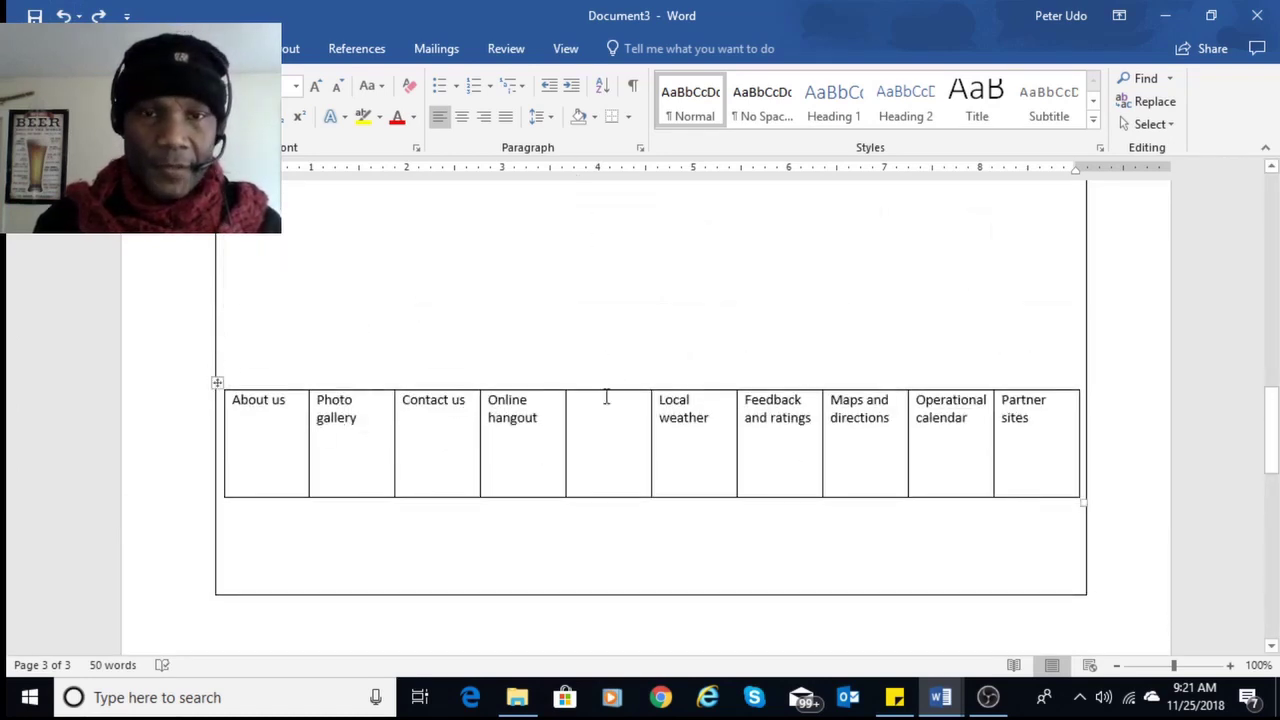
drag(606, 397, 617, 513)
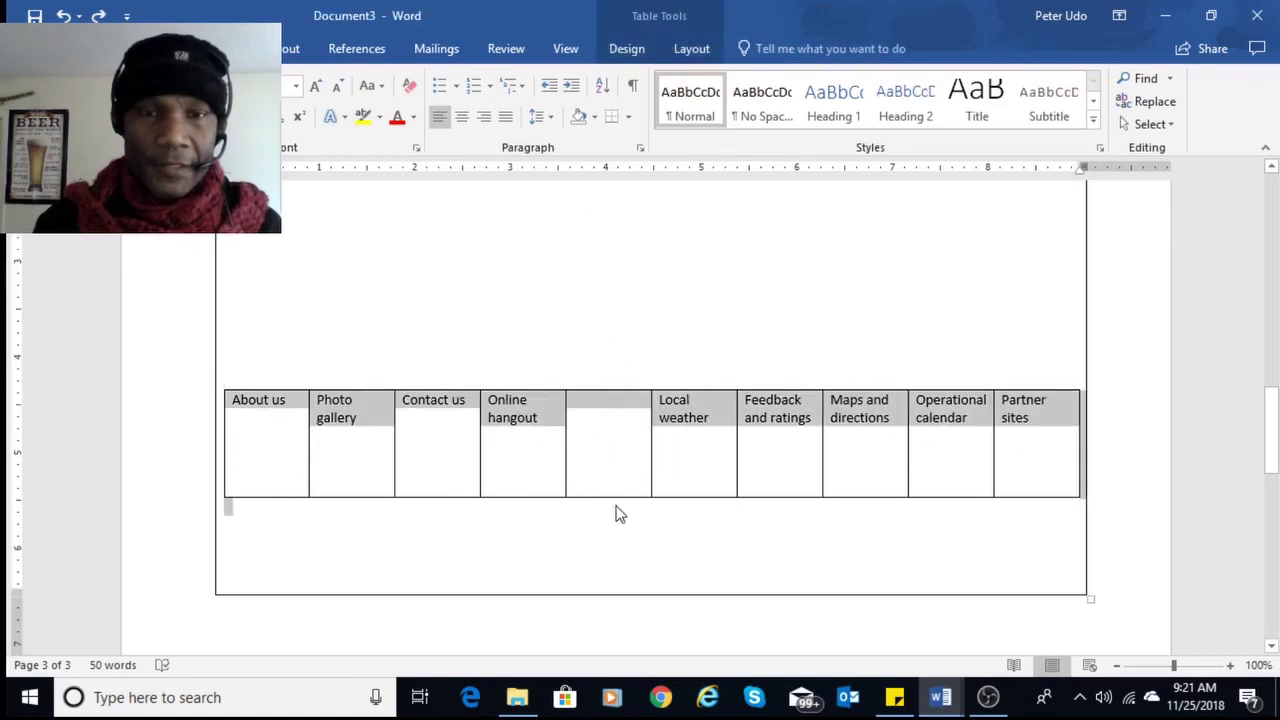
click(617, 513)
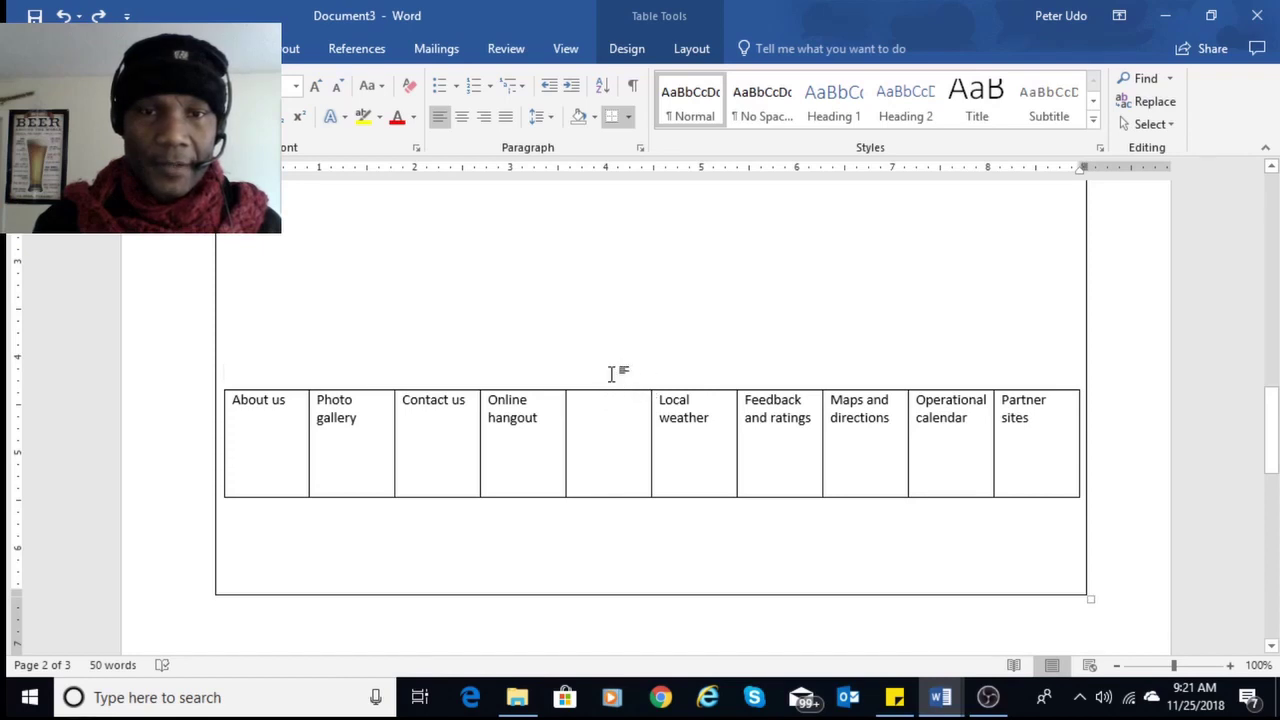
click(613, 385)
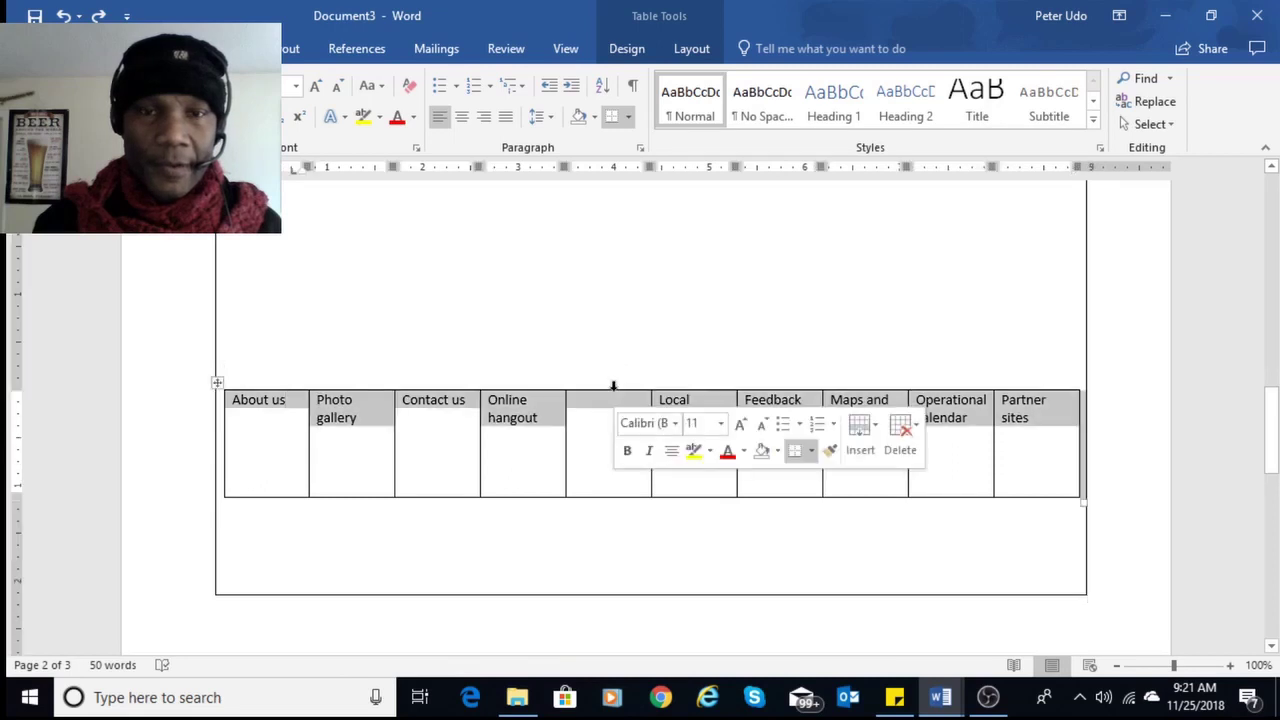
click(620, 455)
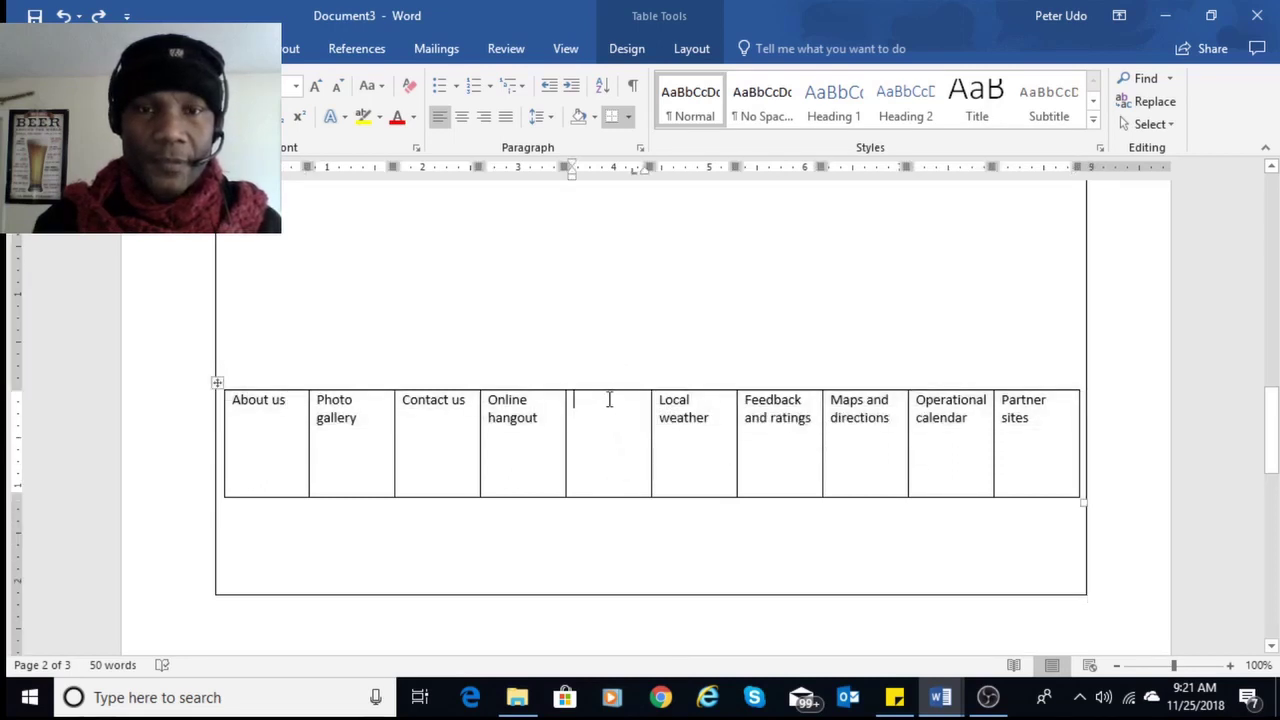
click(603, 388)
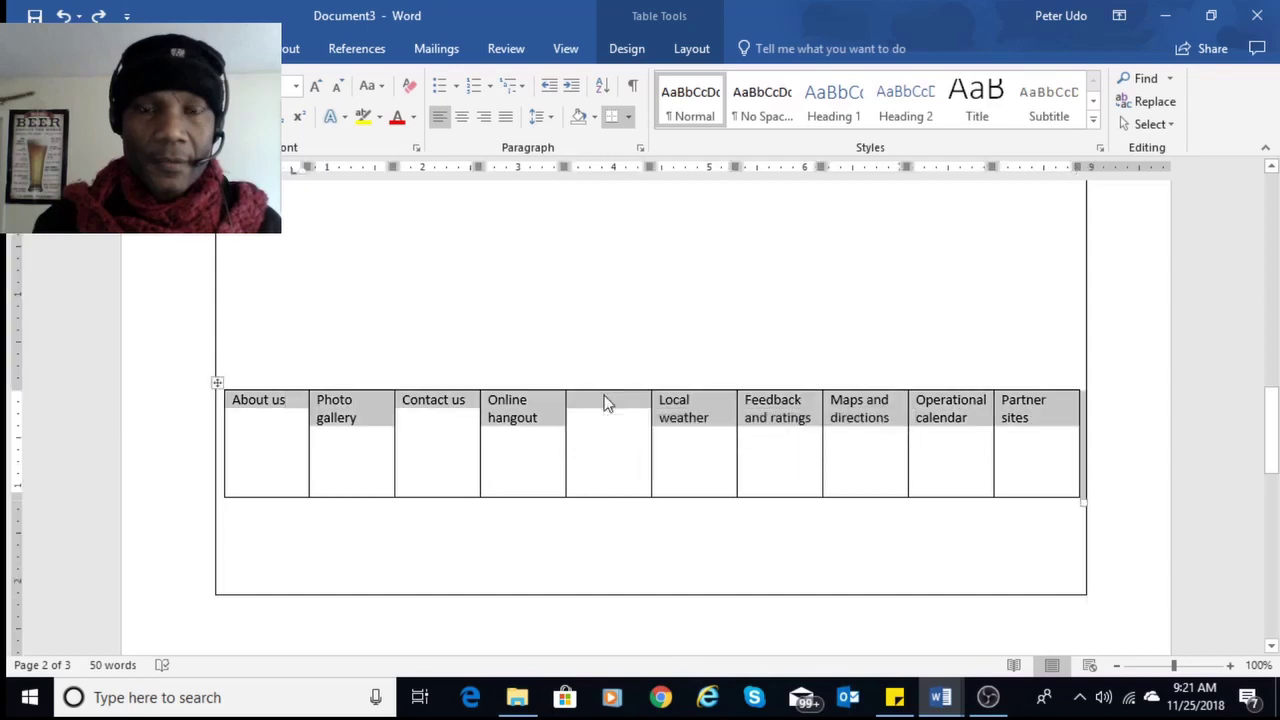
click(606, 433)
scroll(601, 495, up, 3)
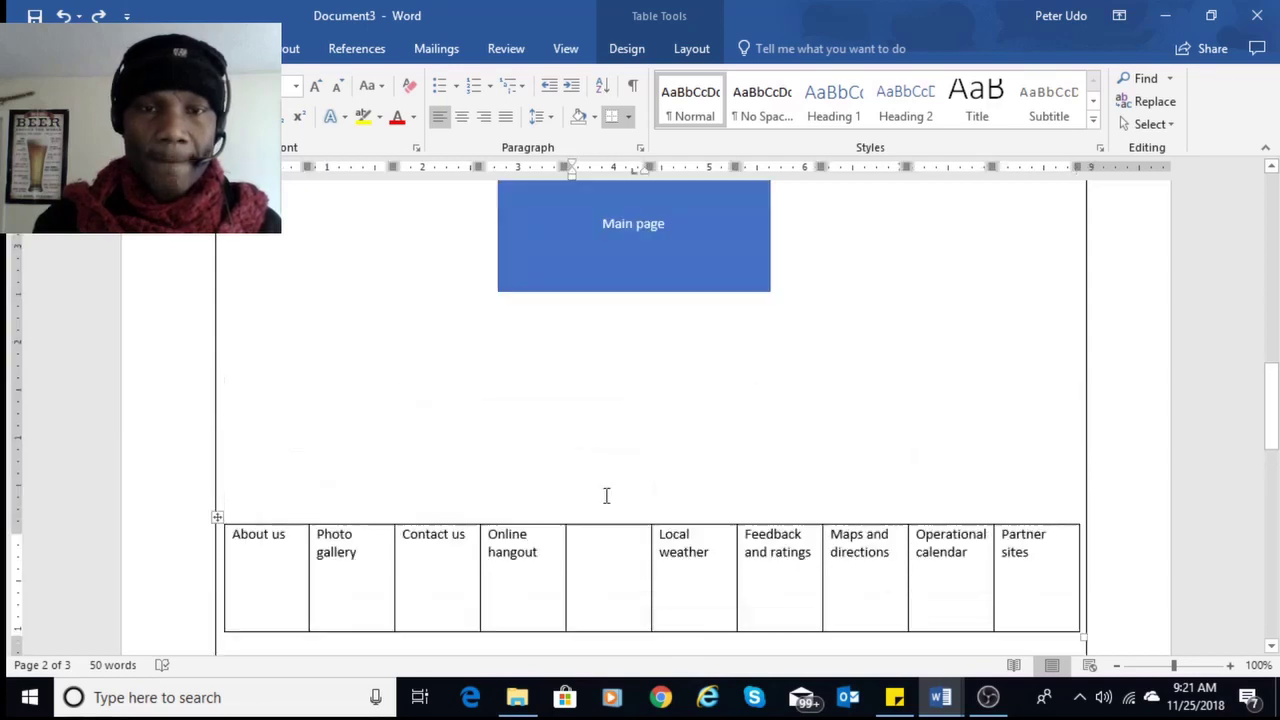
click(585, 452)
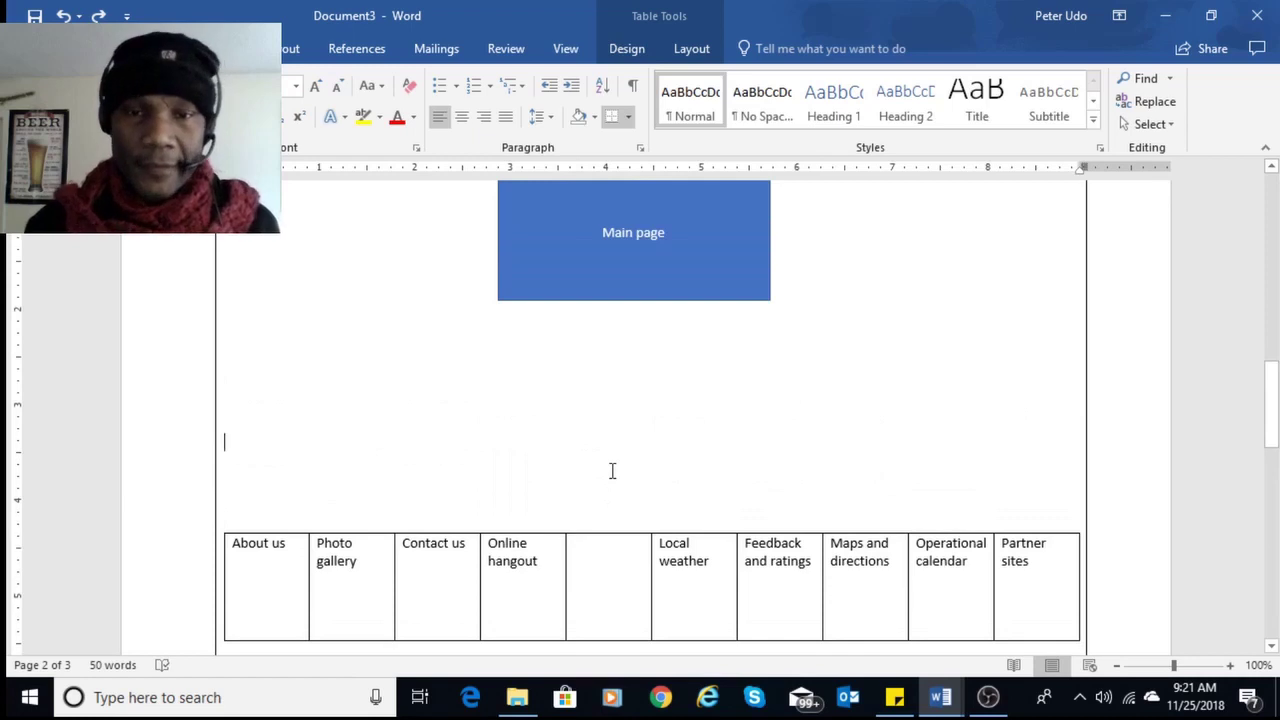
click(578, 550)
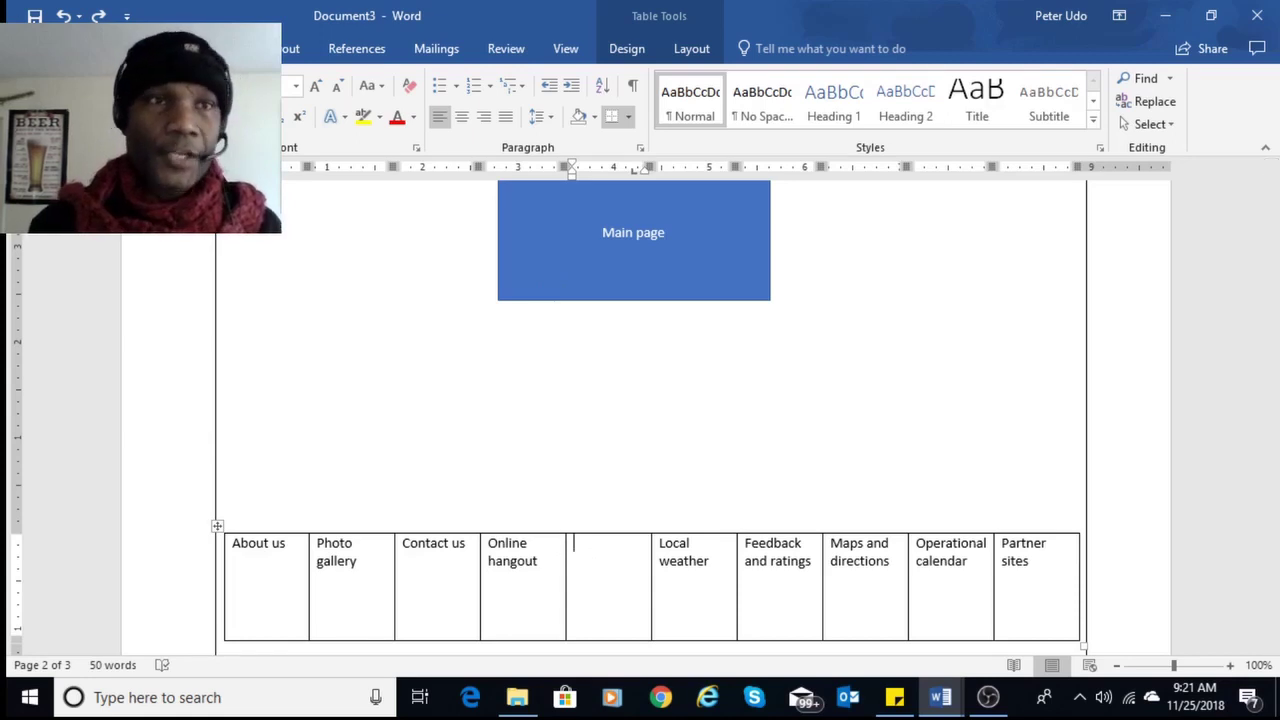
Switch to the "7 Best Free Flowchart Tools for Windows_Short" document containing the storyboard page list.
click(107, 48)
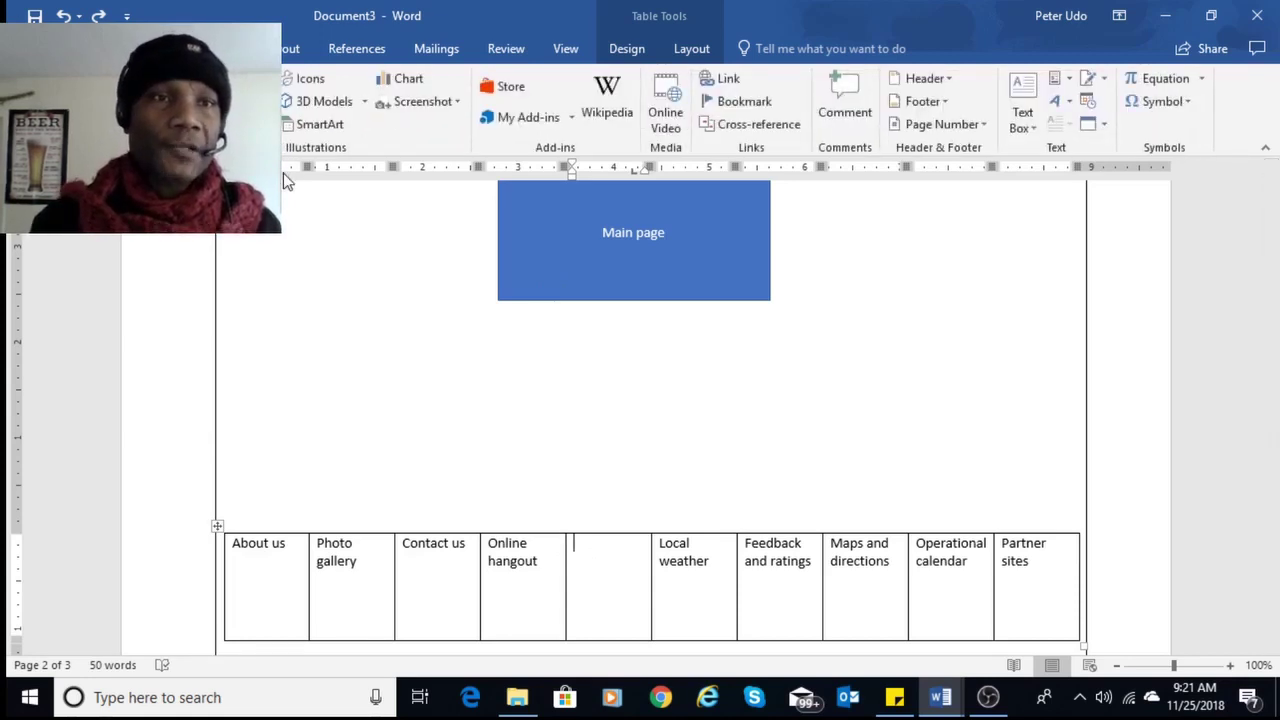
mouse_move(943, 707)
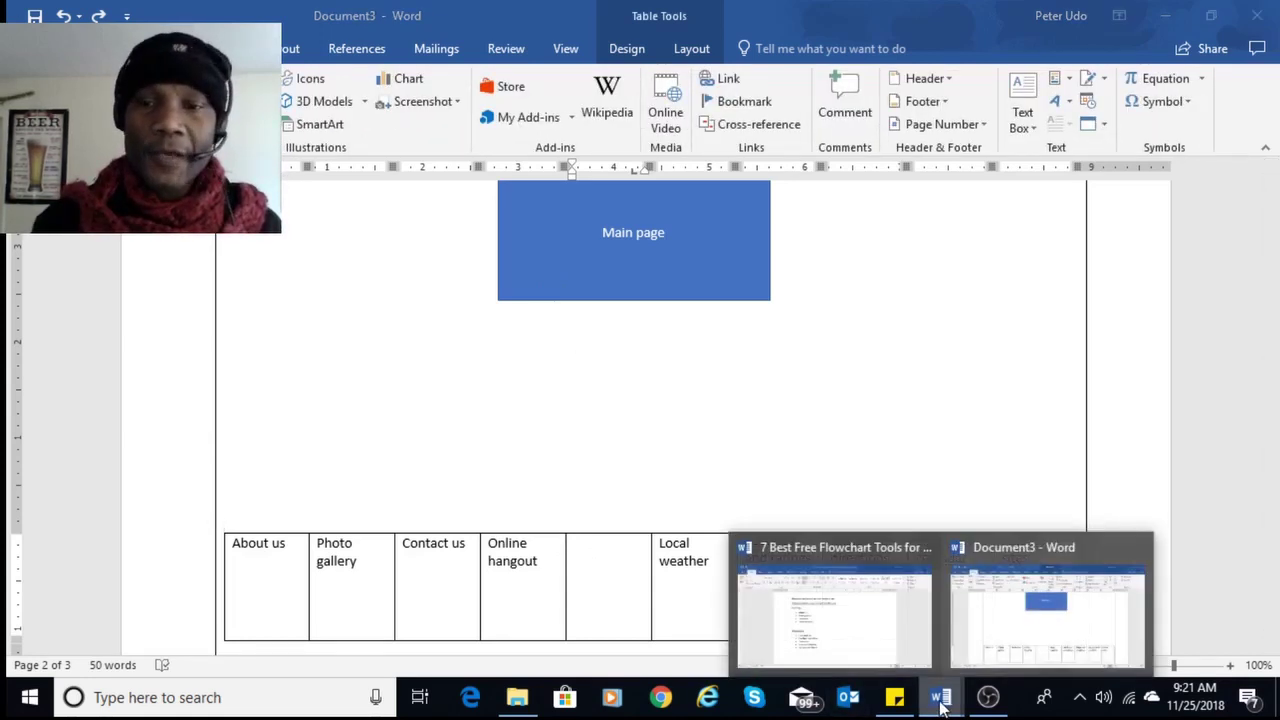
click(886, 623)
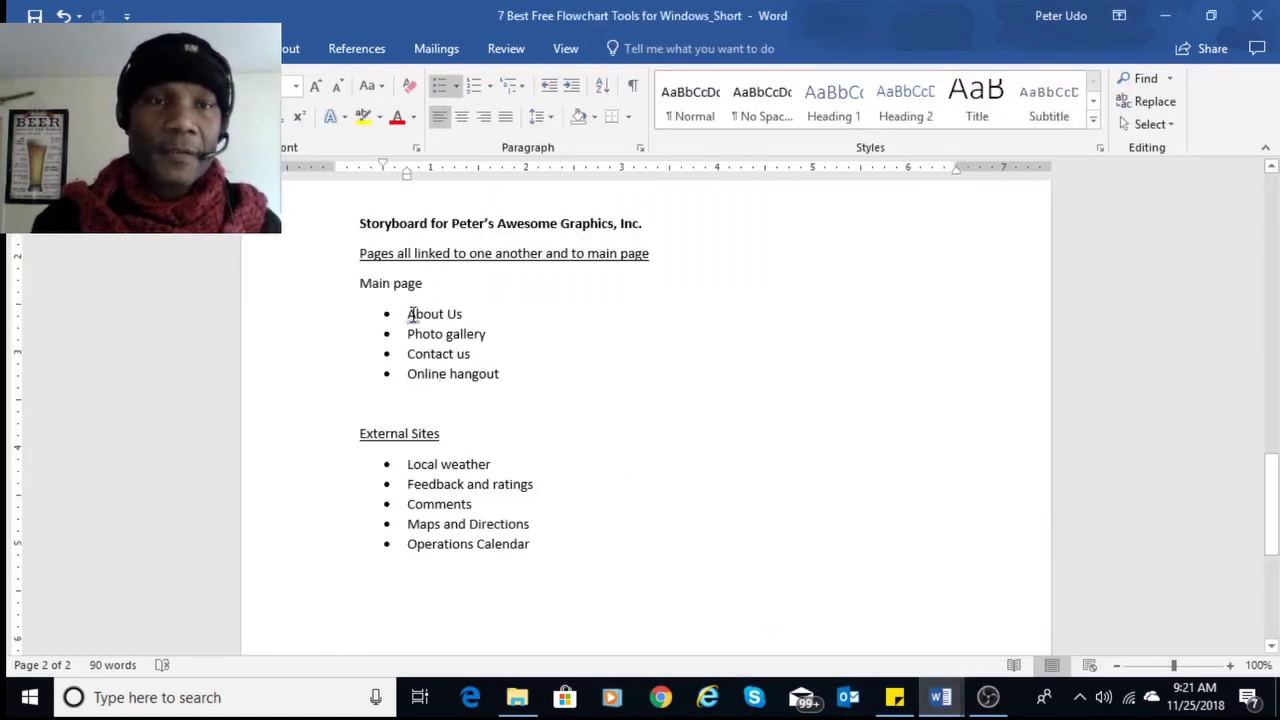
Examine the pages listed under Main page and External Sites in the storyboard outline.
drag(408, 314, 500, 376)
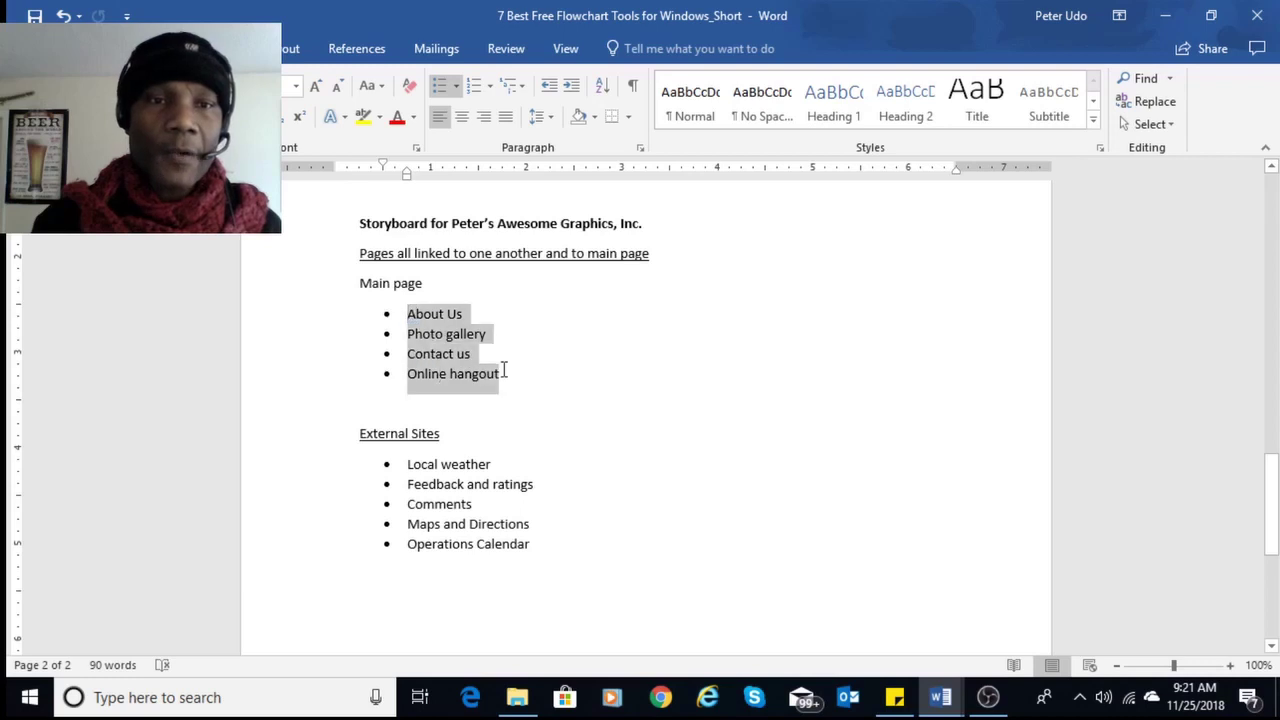
drag(412, 485, 437, 500)
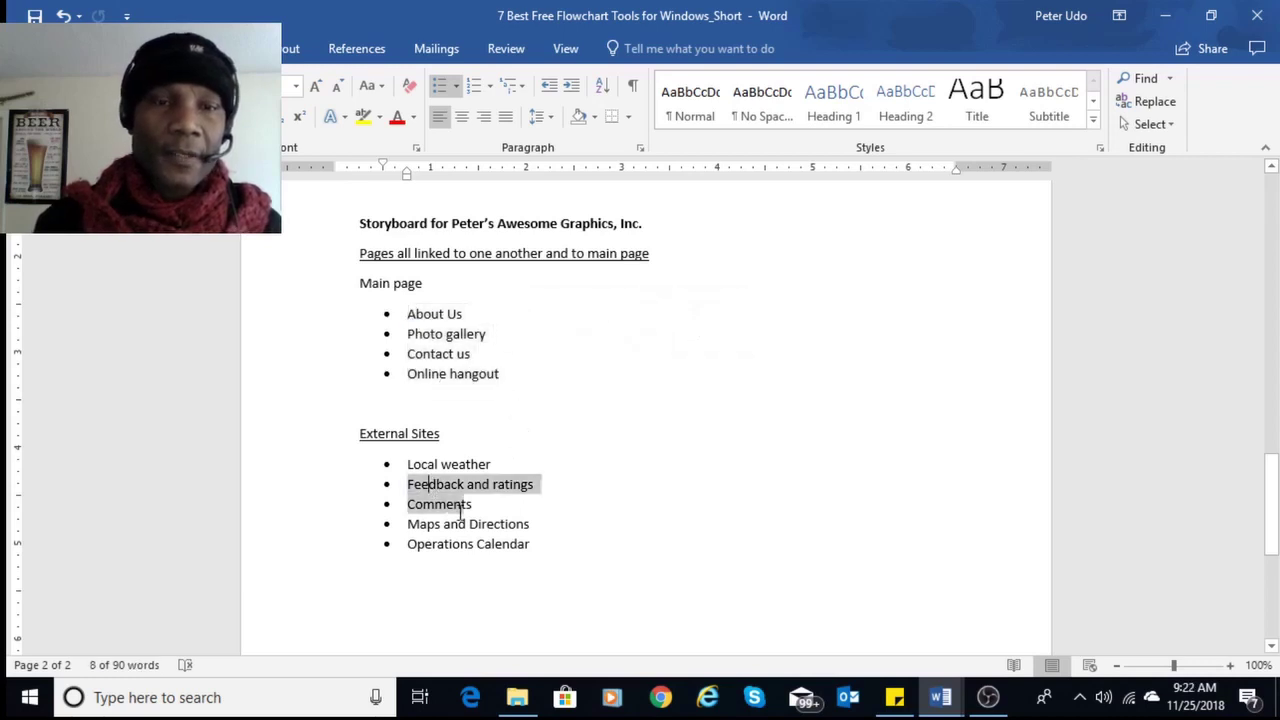
drag(410, 334, 486, 373)
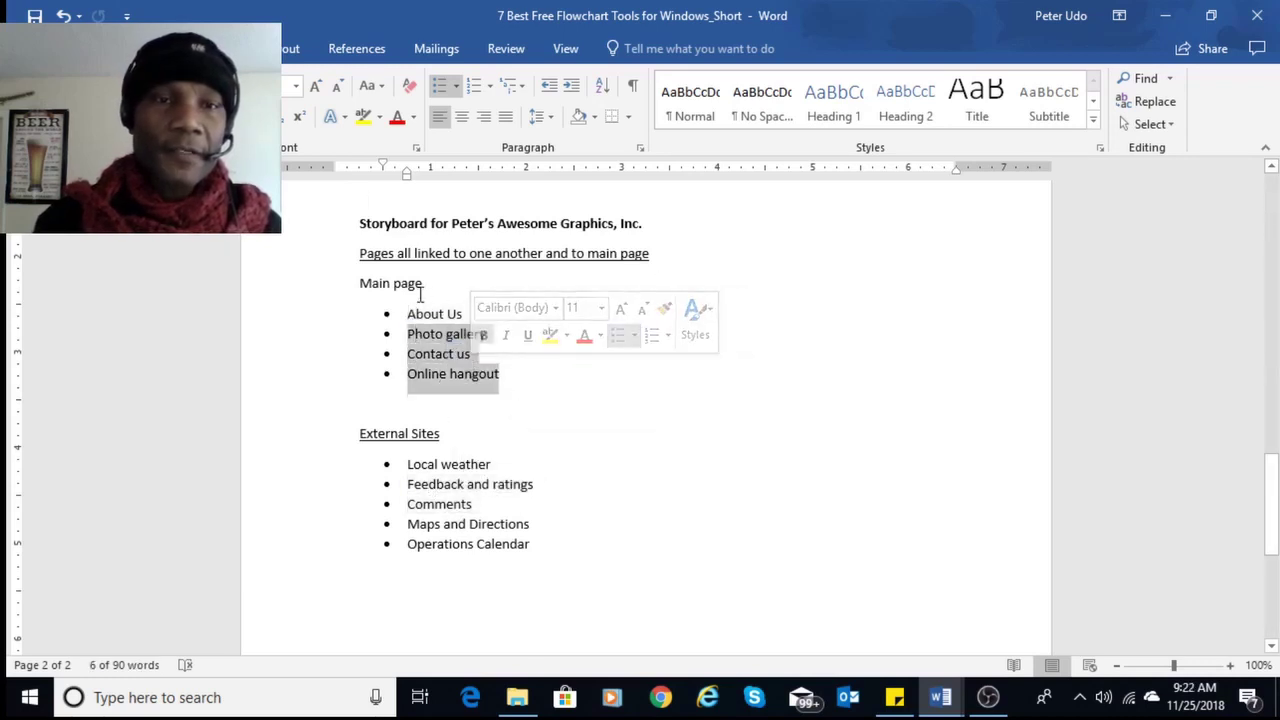
drag(417, 317, 446, 383)
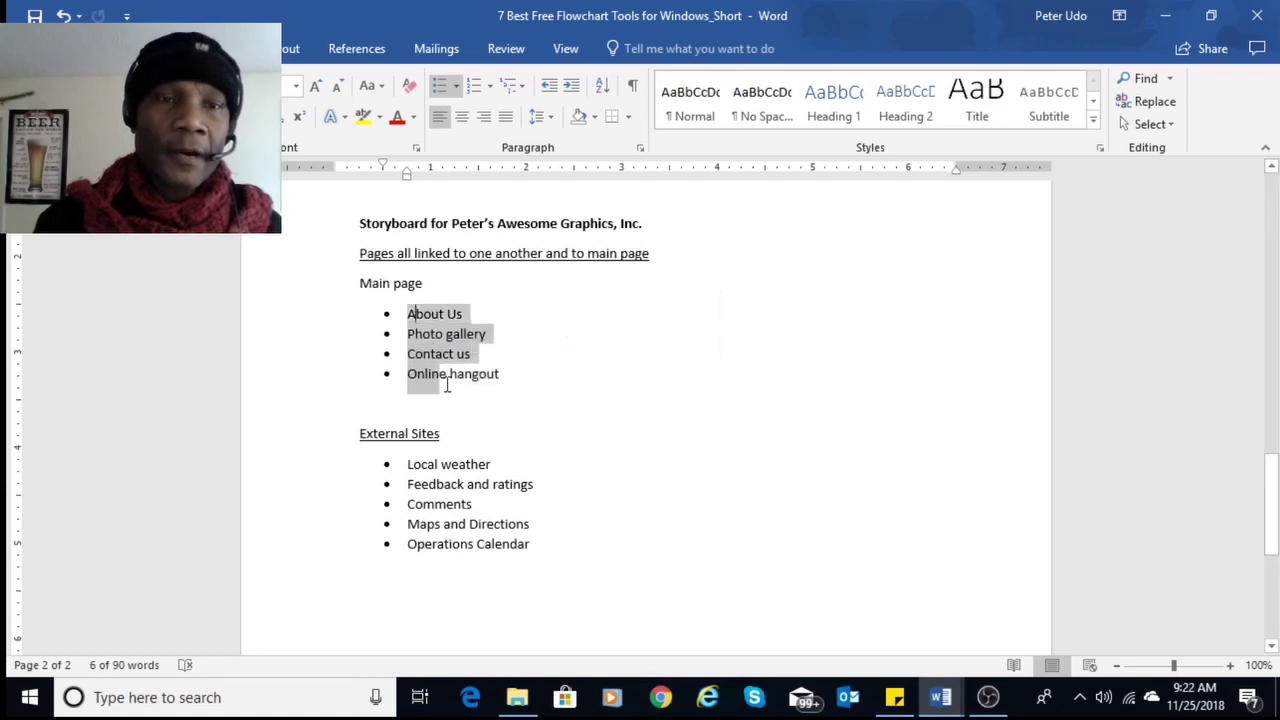
key(Up)
drag(406, 462, 530, 525)
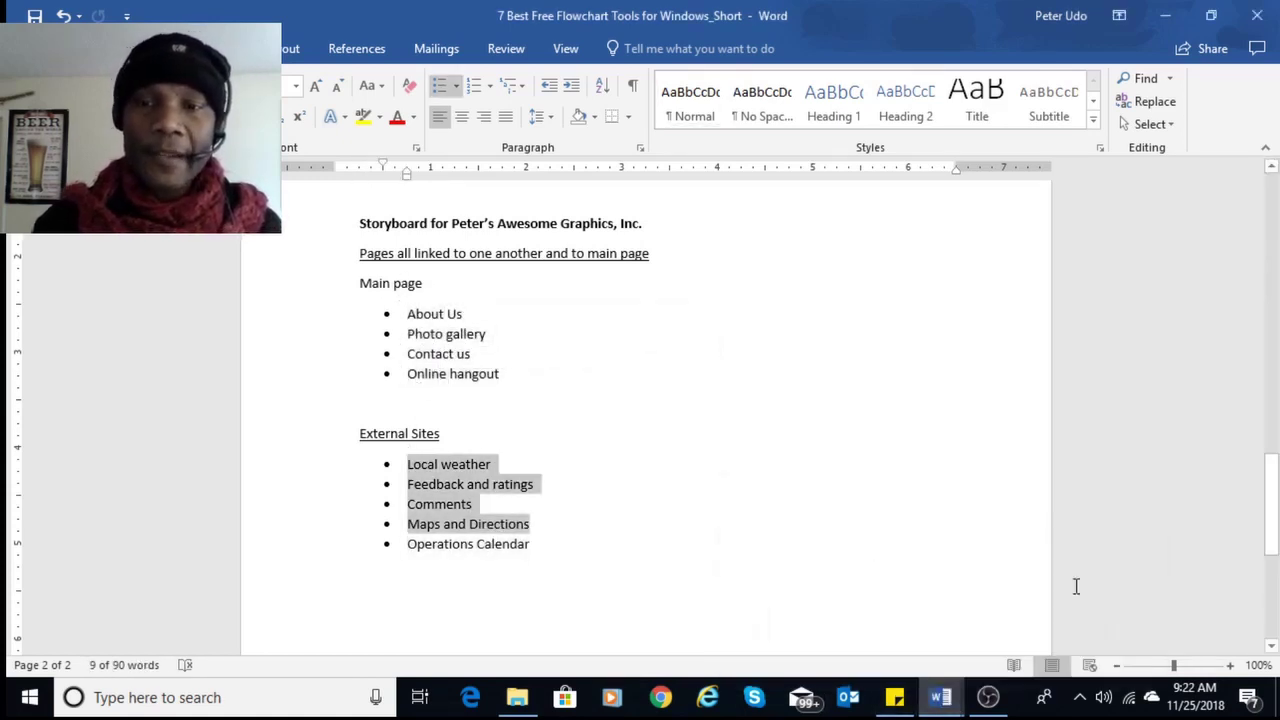
mouse_move(945, 700)
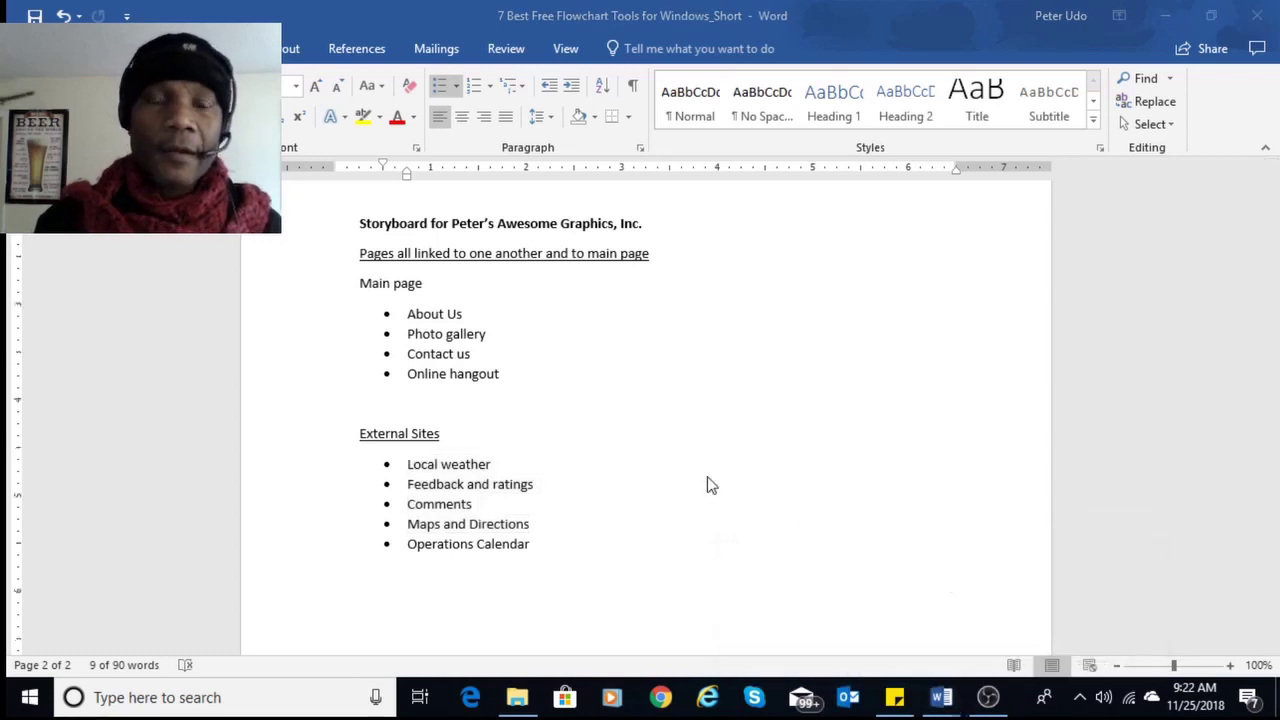
scroll(709, 486, down, 3)
scroll(956, 626, up, 1)
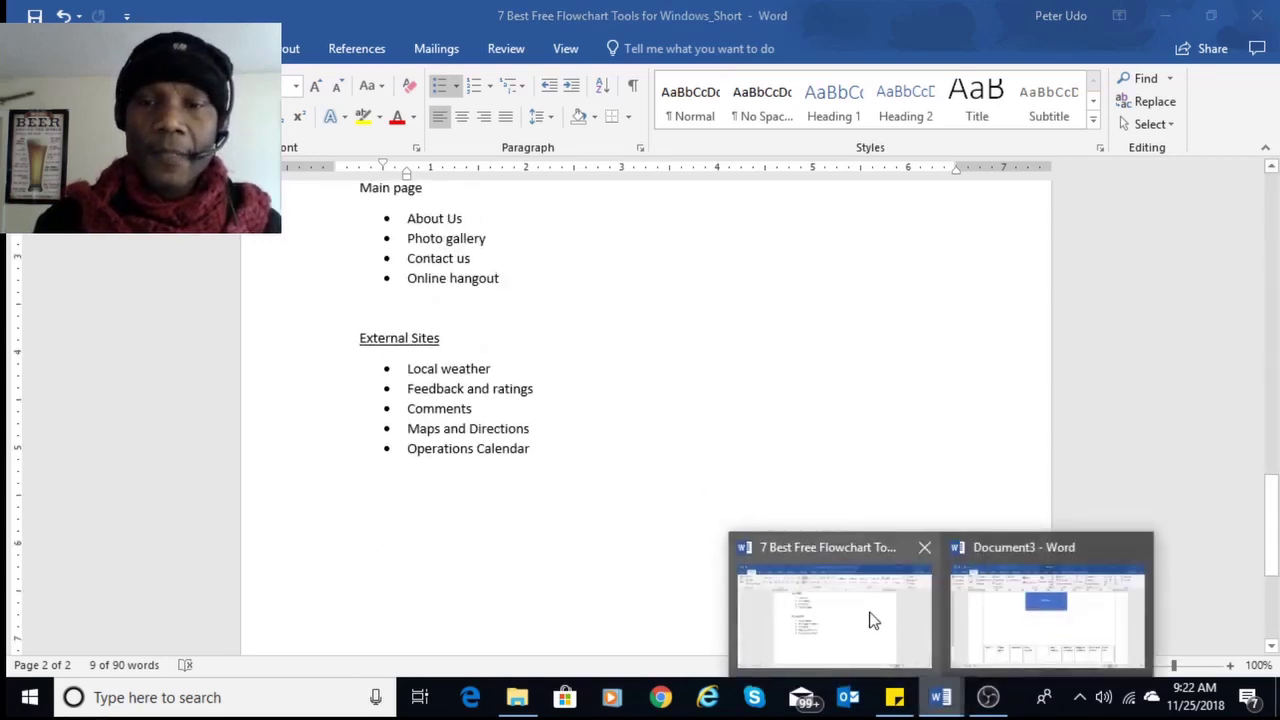
Switch back to Document3 and place the cursor in the empty cell between Online hangout and Local weather.
click(837, 606)
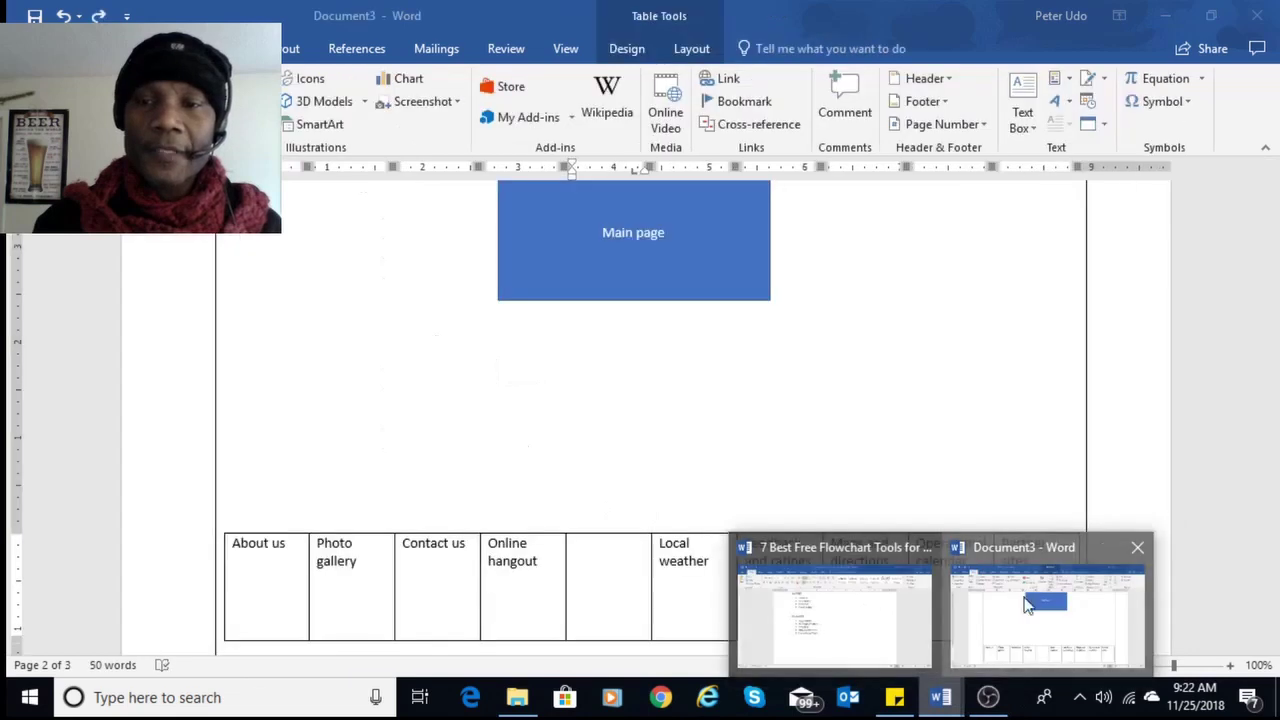
click(1043, 600)
click(574, 545)
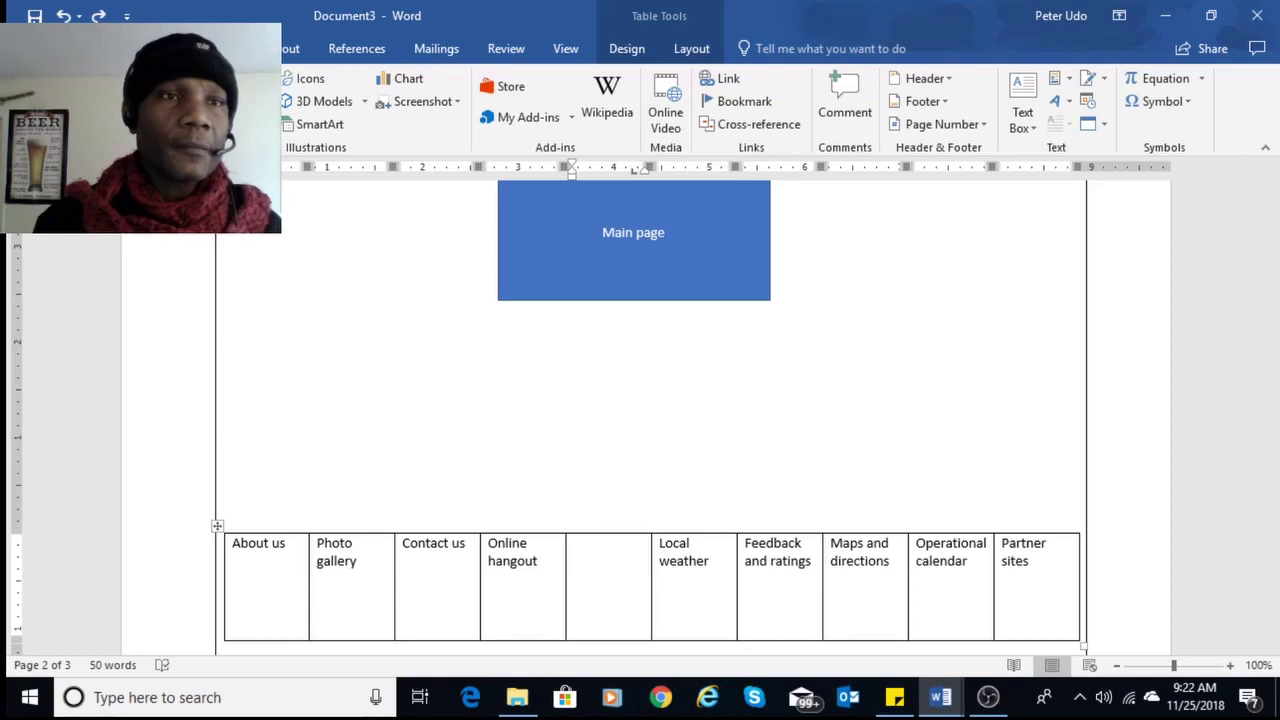
Draw a straight line about 2.43" high and 2.73" wide from the About us cell to the Main page box's lower-left corner.
click(205, 124)
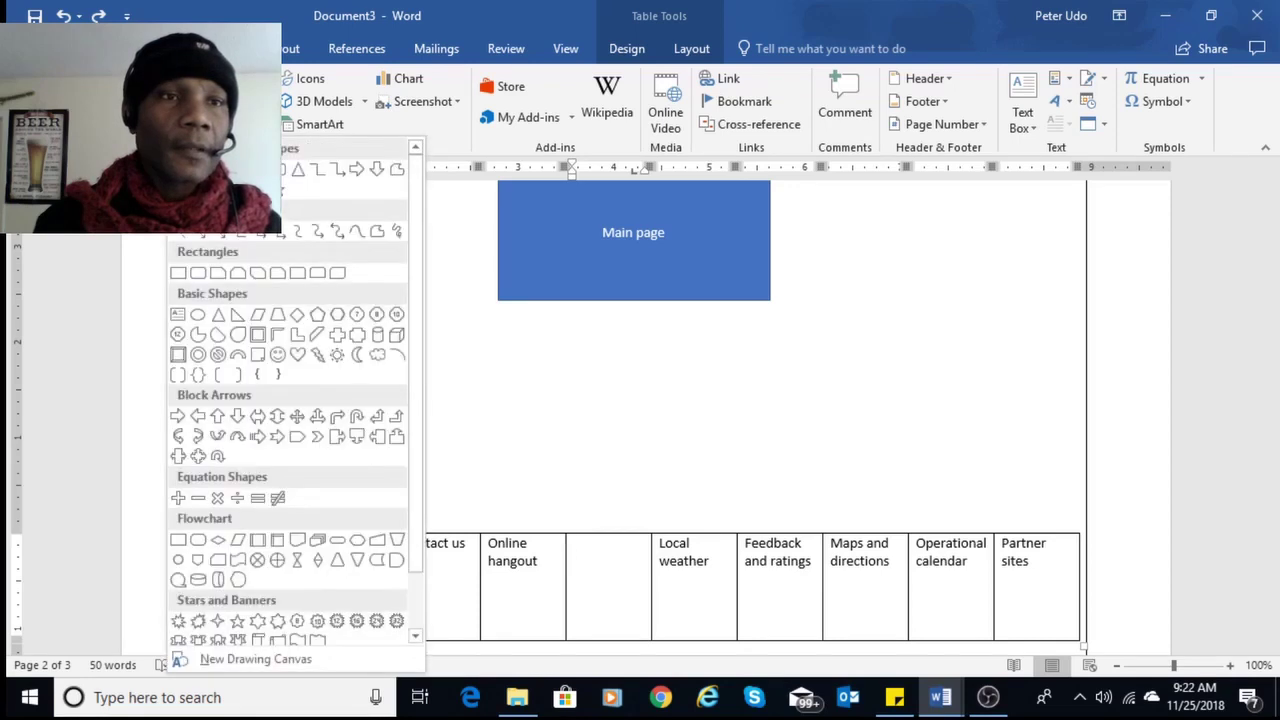
click(218, 170)
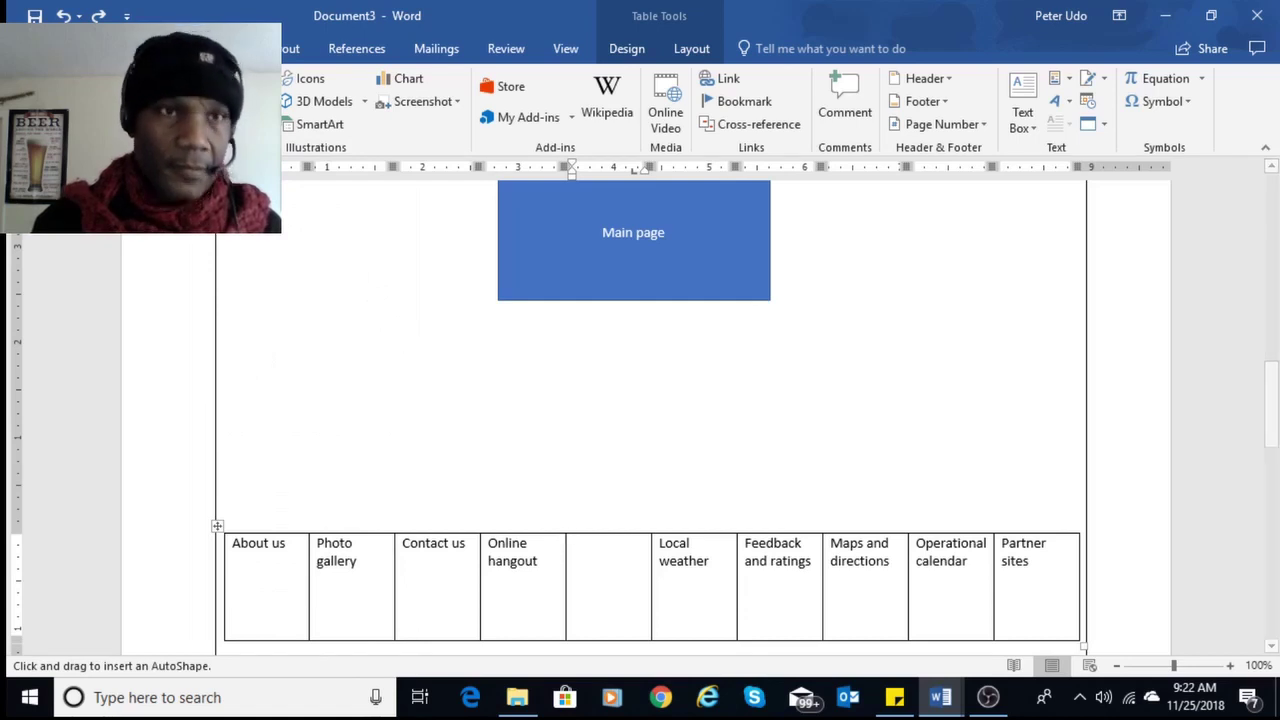
click(205, 124)
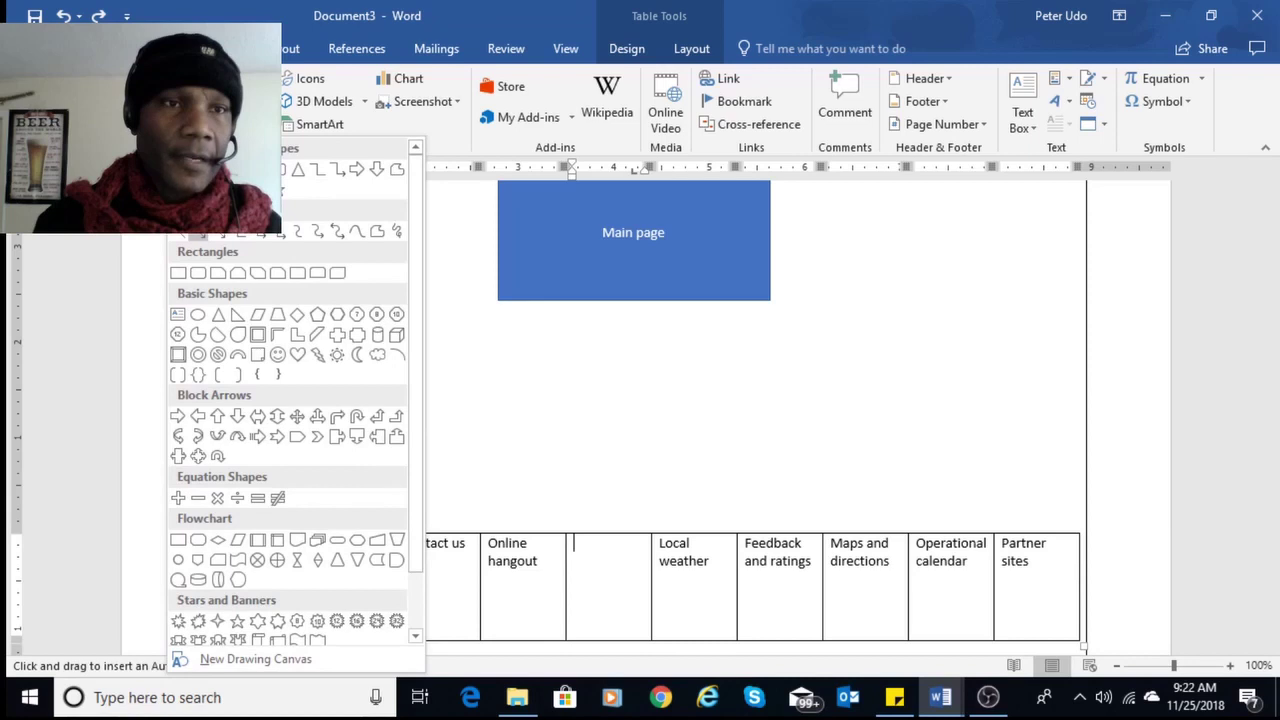
click(198, 231)
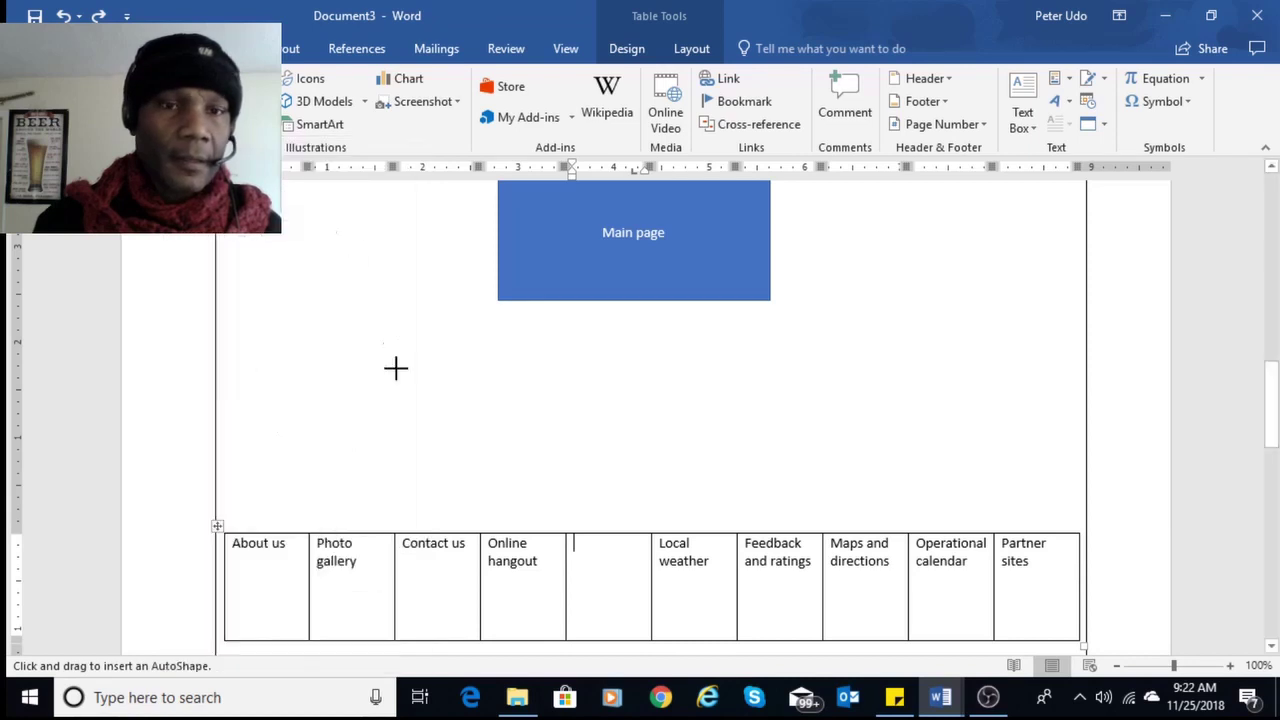
mouse_move(250, 528)
mouse_down()
mouse_move(523, 294)
mouse_move(510, 296)
mouse_up()
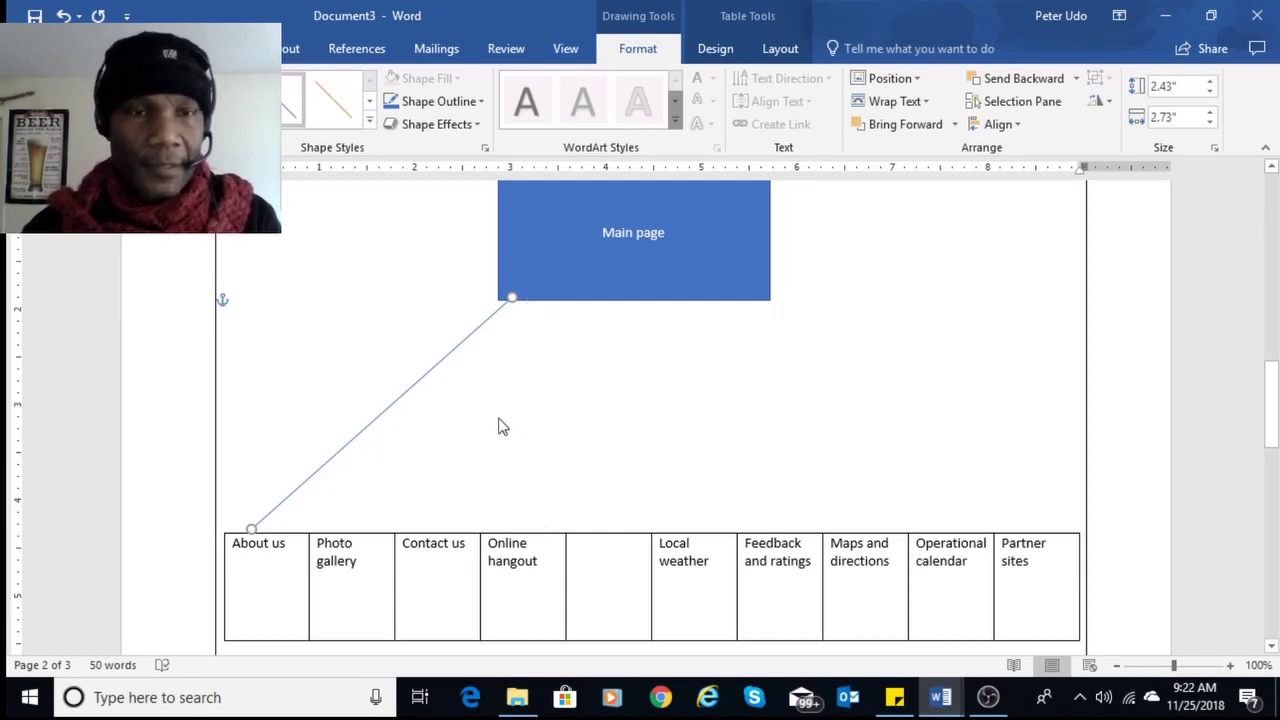
Cut and paste the connector line, and move it so it runs from above About us to the Main page box's lower-left corner.
key(ctrl+x)
key(ctrl+v)
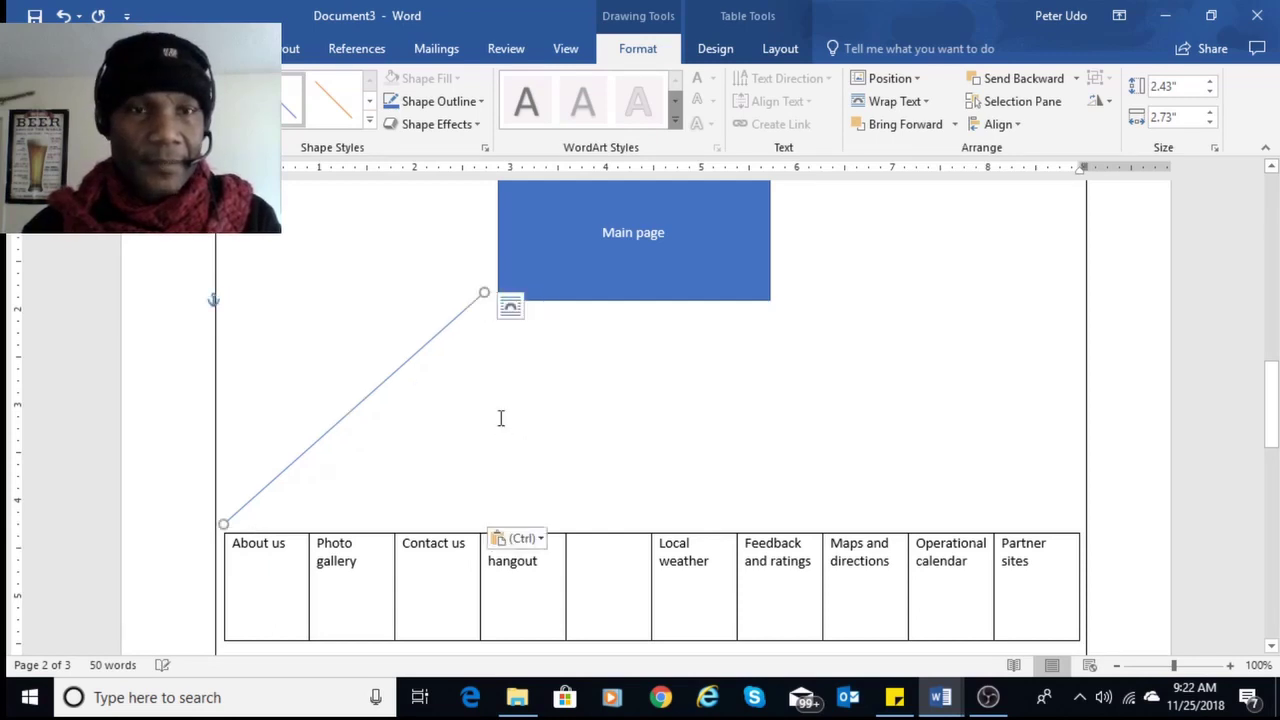
click(570, 389)
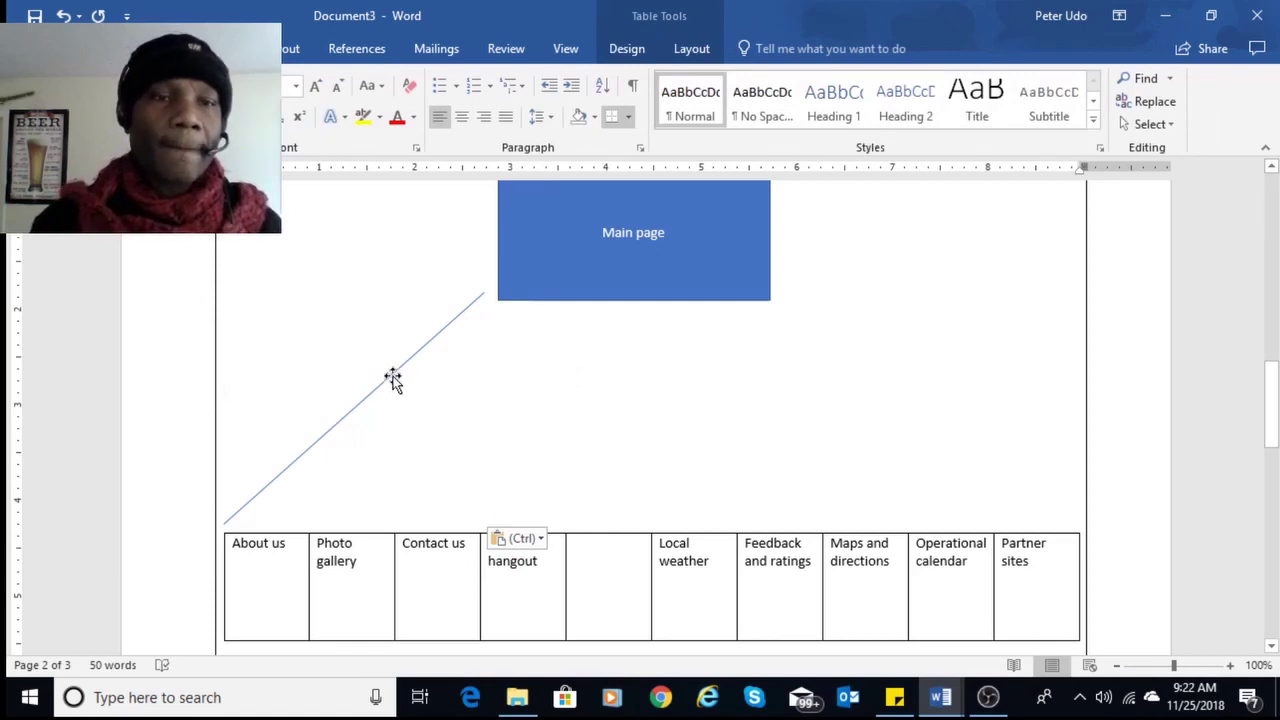
drag(393, 380, 409, 371)
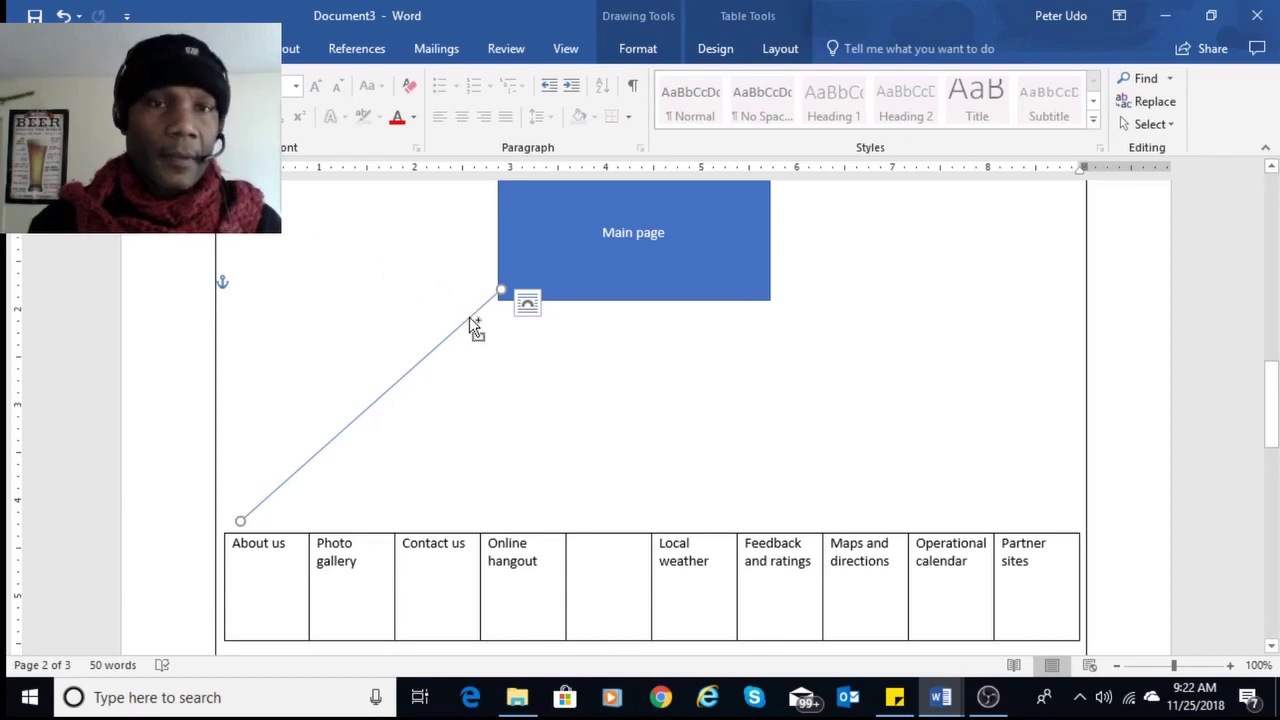
Duplicate the About us line three times, placing the copies' lower ends at Photo gallery, Contact us and Online hangout.
ctrl+drag(469, 317, 520, 331)
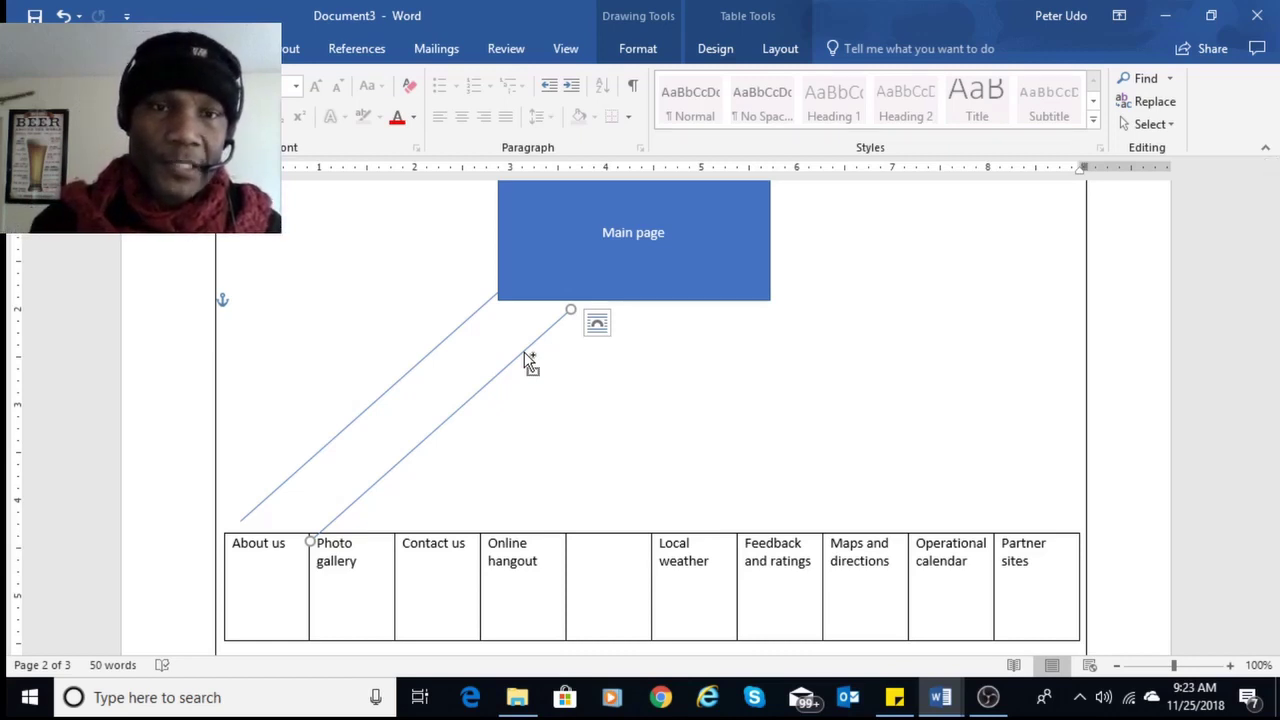
drag(524, 352, 660, 361)
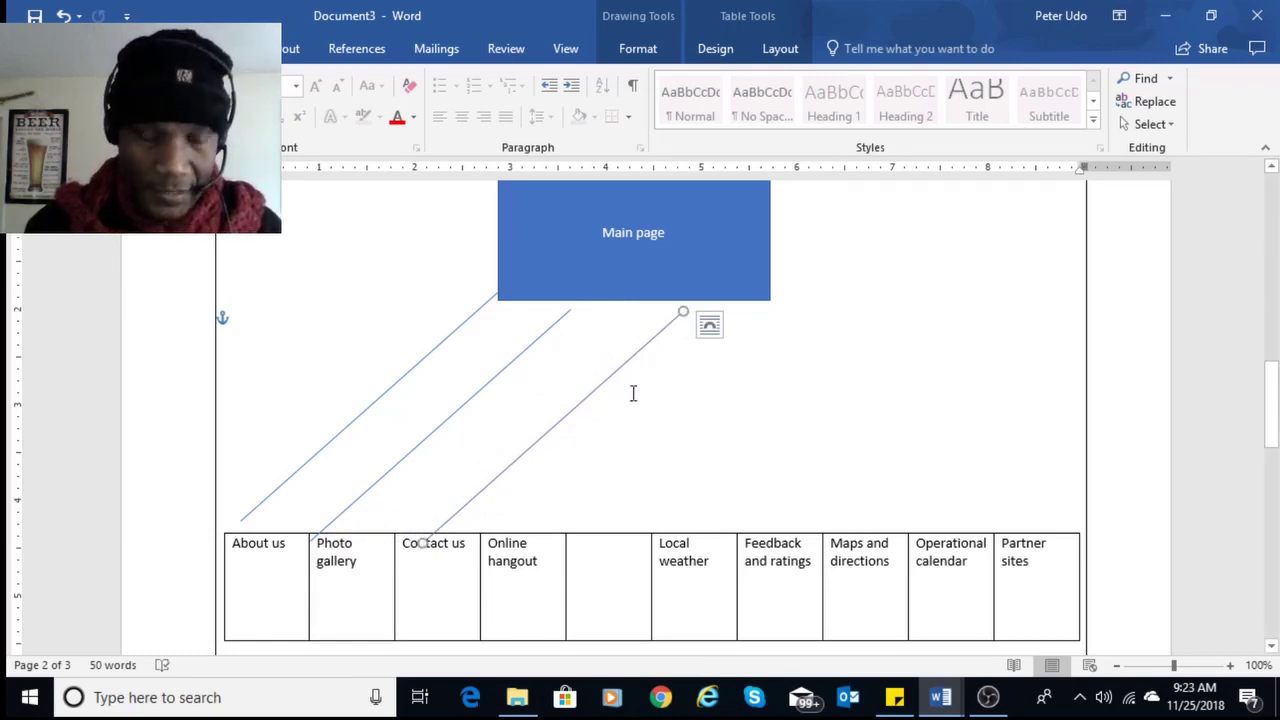
drag(573, 418, 648, 423)
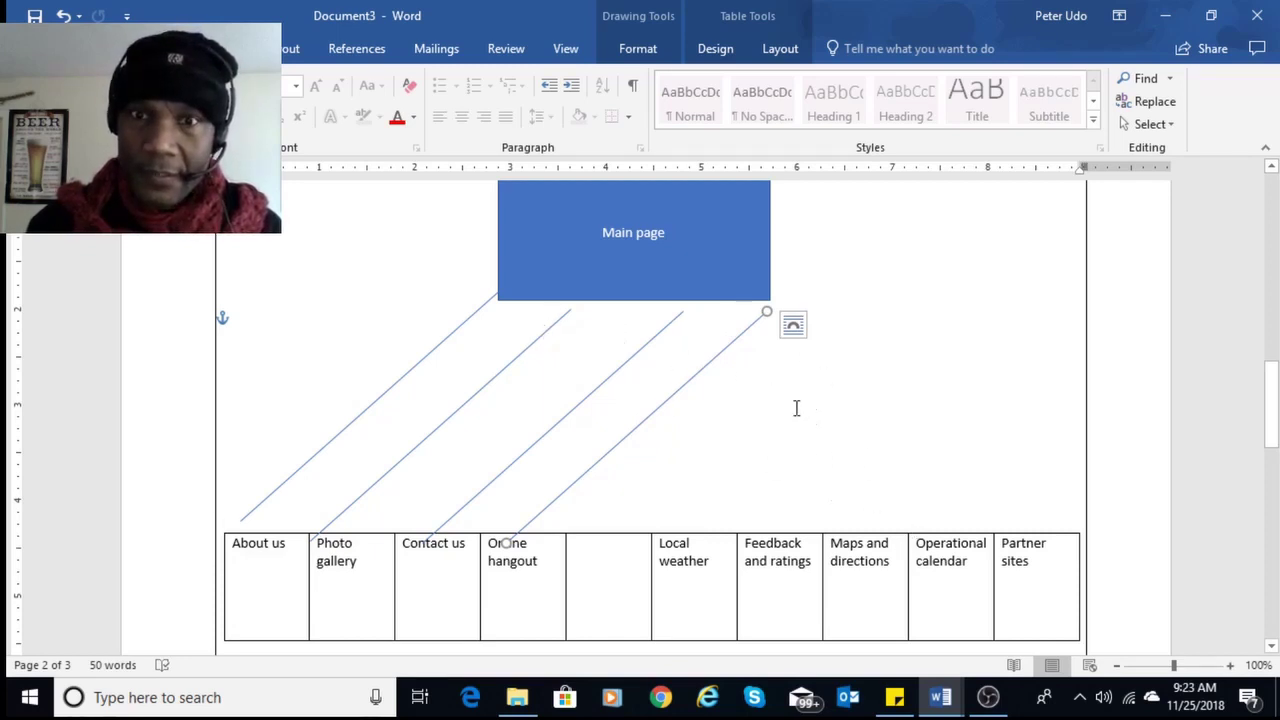
Attach the upper ends of the Photo gallery, Contact us and Online hangout lines to the Main page box's lower-left corner.
click(571, 310)
drag(566, 306, 508, 287)
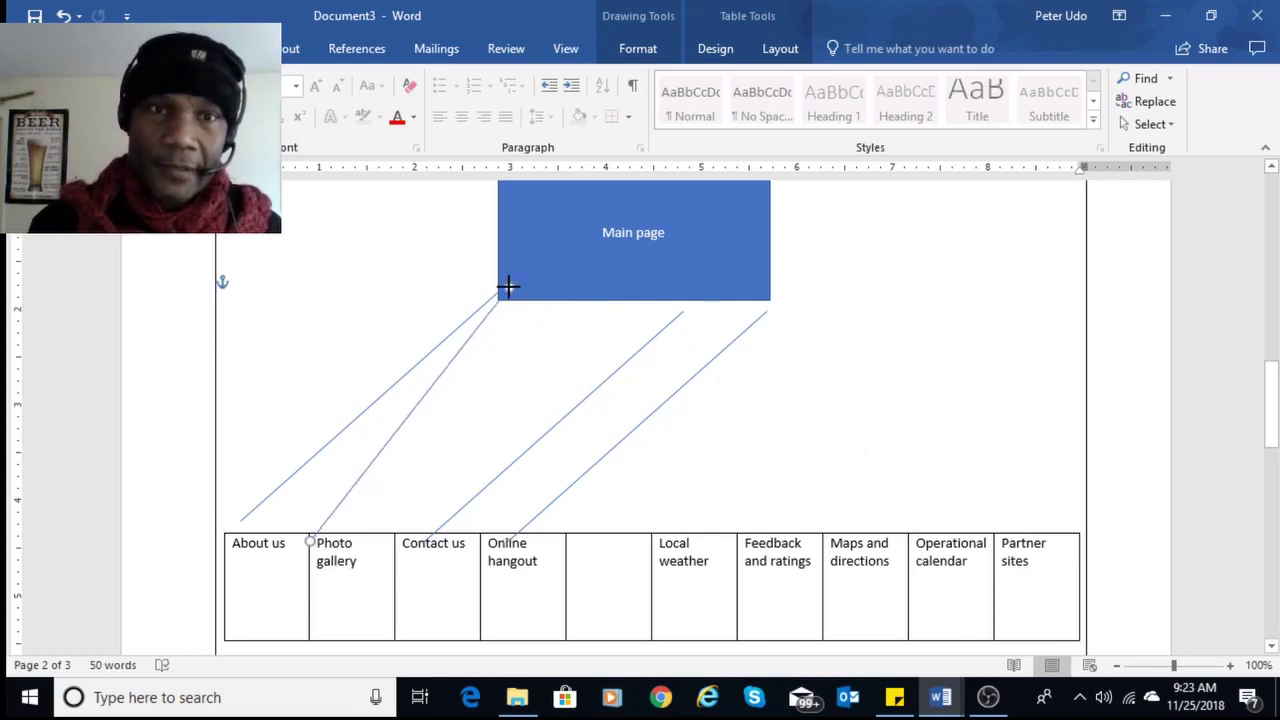
click(678, 316)
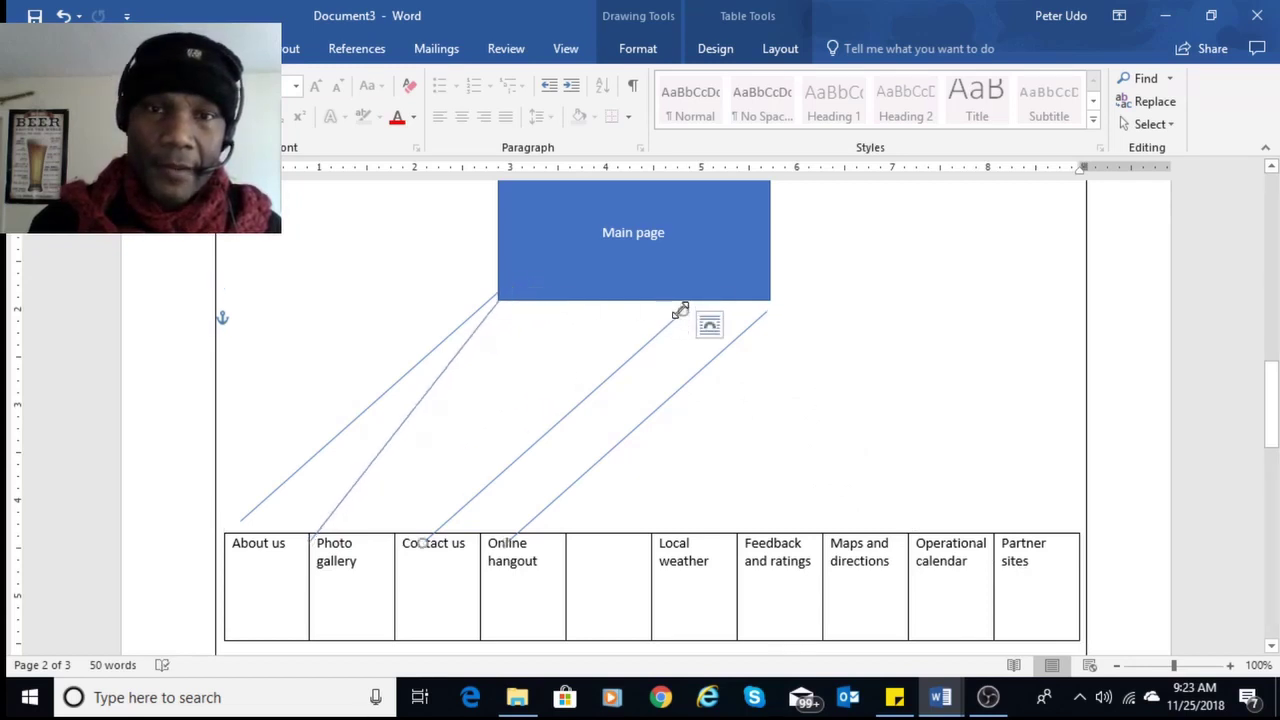
drag(678, 308, 510, 285)
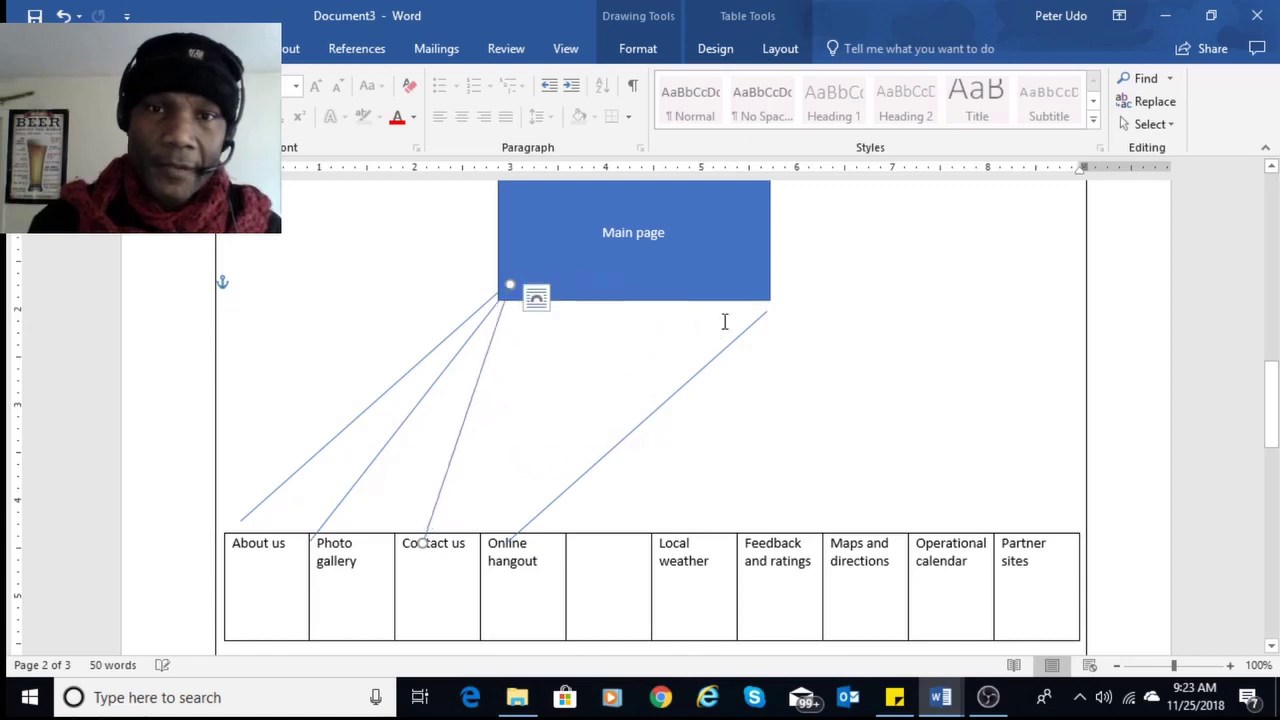
click(759, 324)
drag(766, 314, 511, 284)
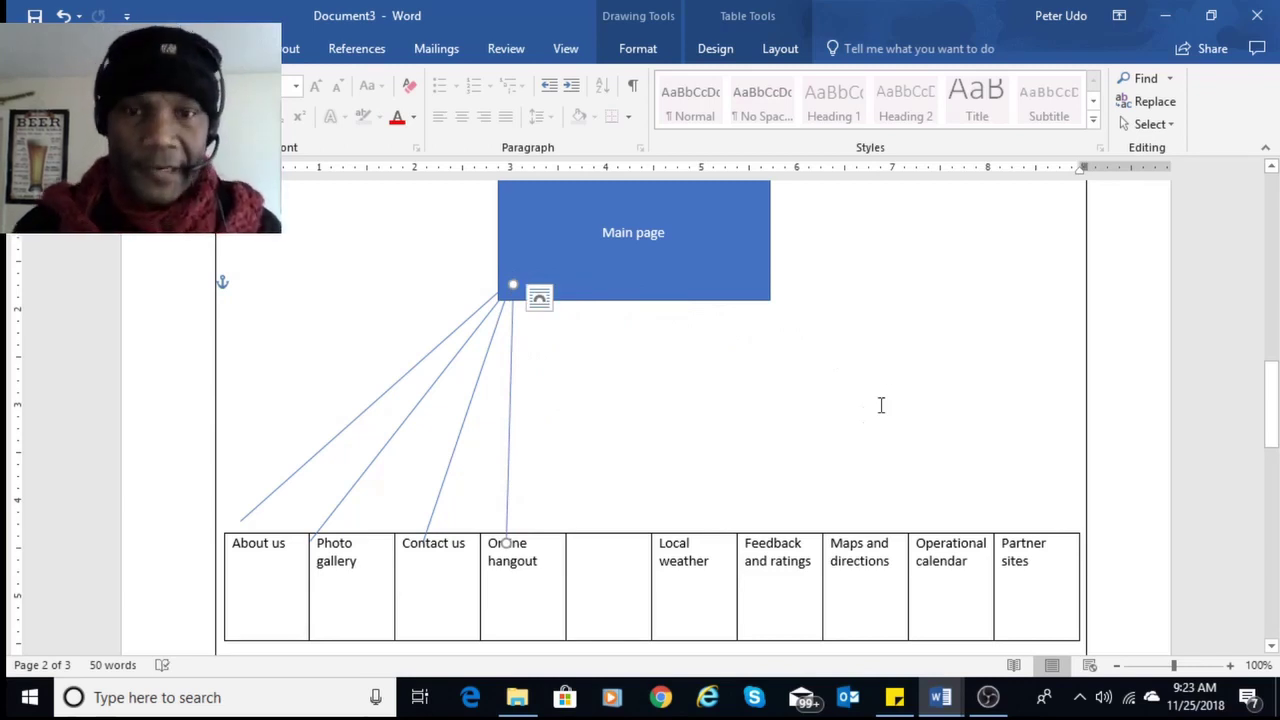
Duplicate the Online hangout line and run the copy from the middle of the Main page box's lower edge to Local weather.
click(694, 546)
click(512, 437)
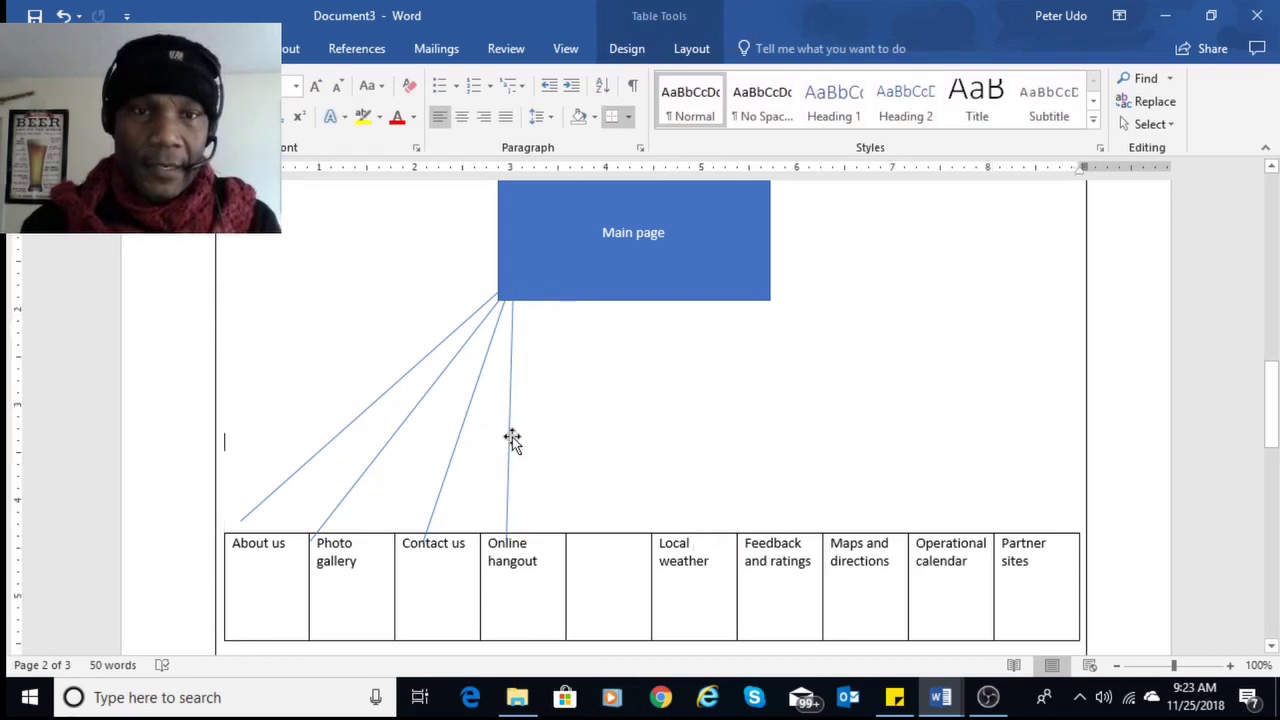
click(512, 437)
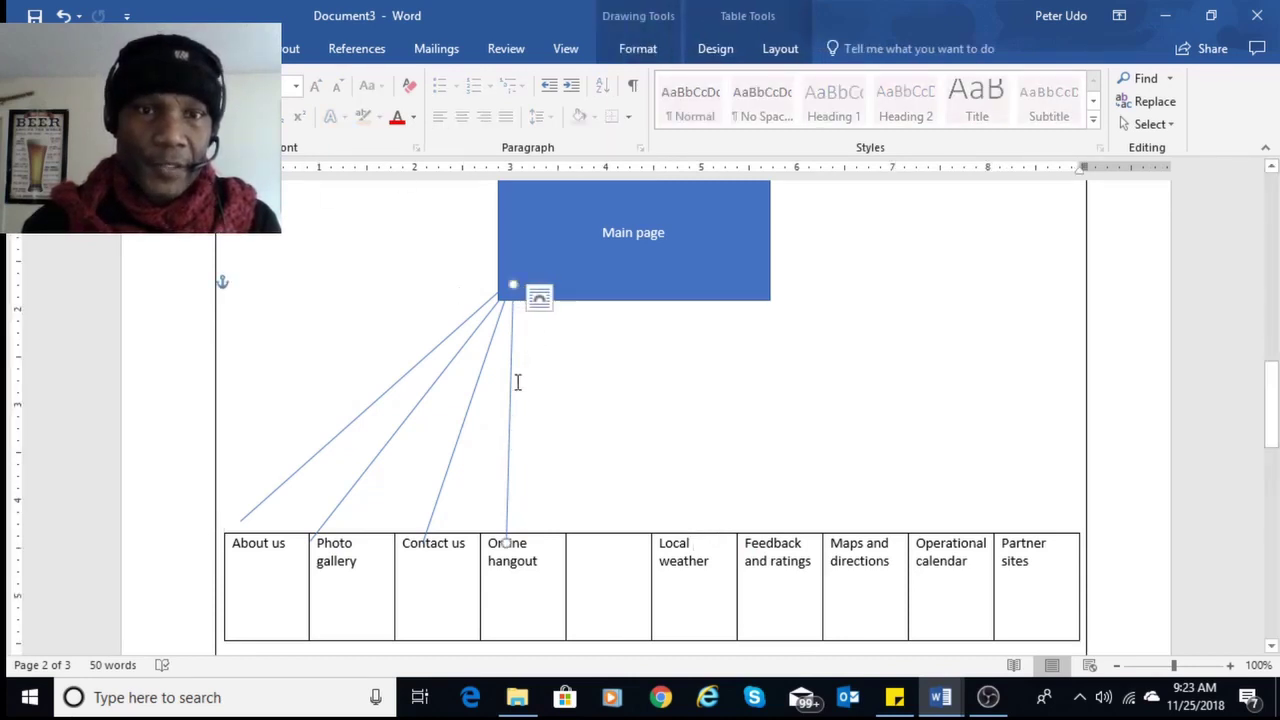
drag(517, 422, 652, 414)
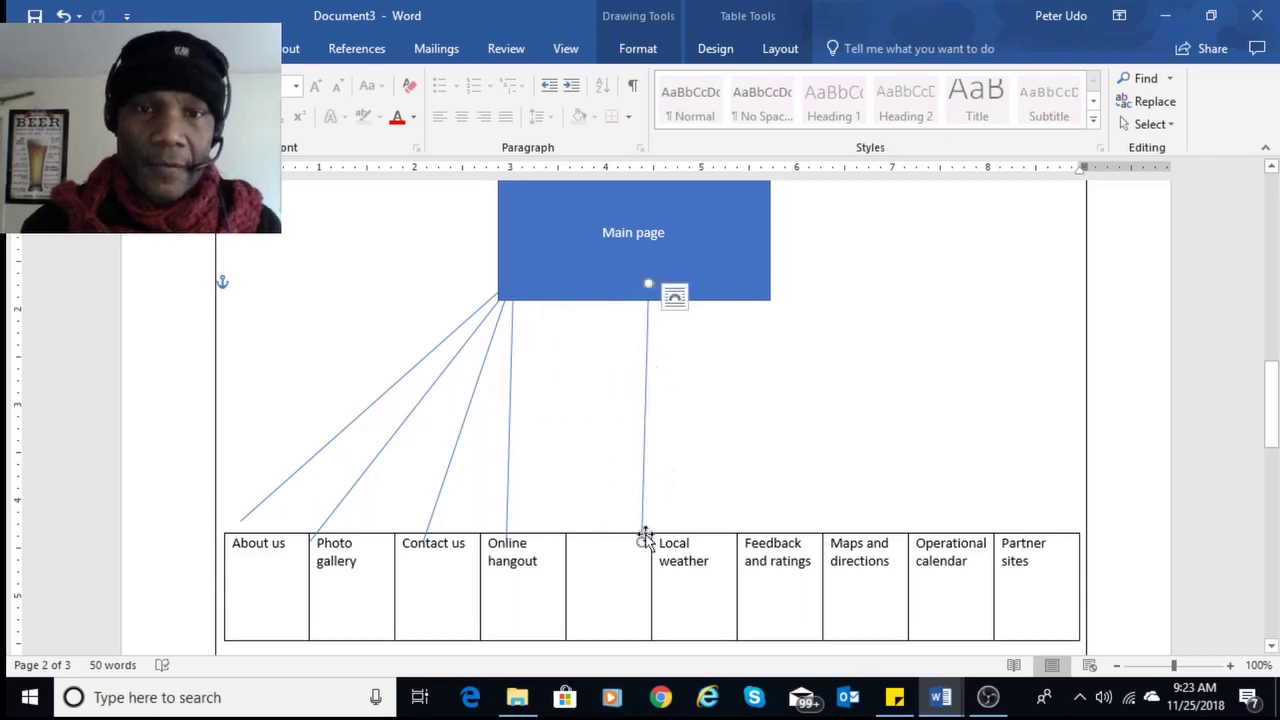
drag(642, 541, 697, 543)
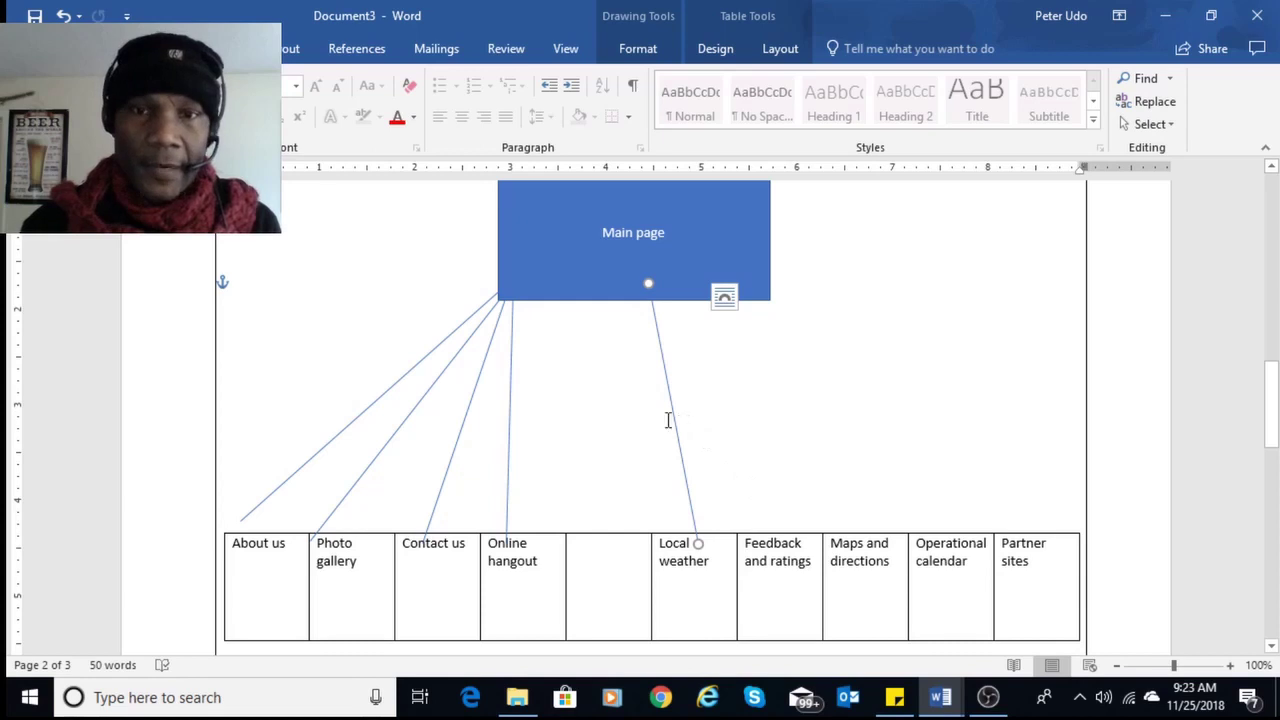
Duplicate the Local weather line for the Feedback and ratings, Maps and directions, Operational calendar and Partner sites cells.
click(948, 611)
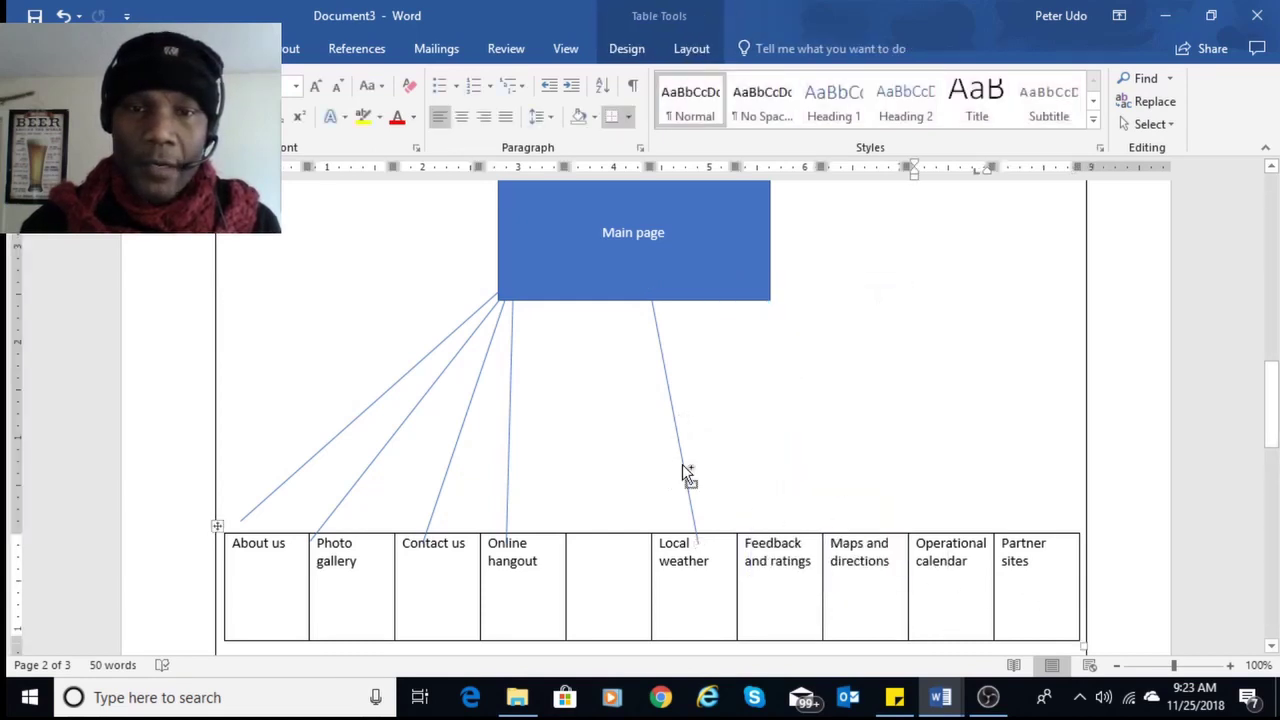
mouse_move(684, 472)
mouse_down()
mouse_move(750, 459)
mouse_move(771, 477)
mouse_move(946, 460)
mouse_move(991, 471)
mouse_up()
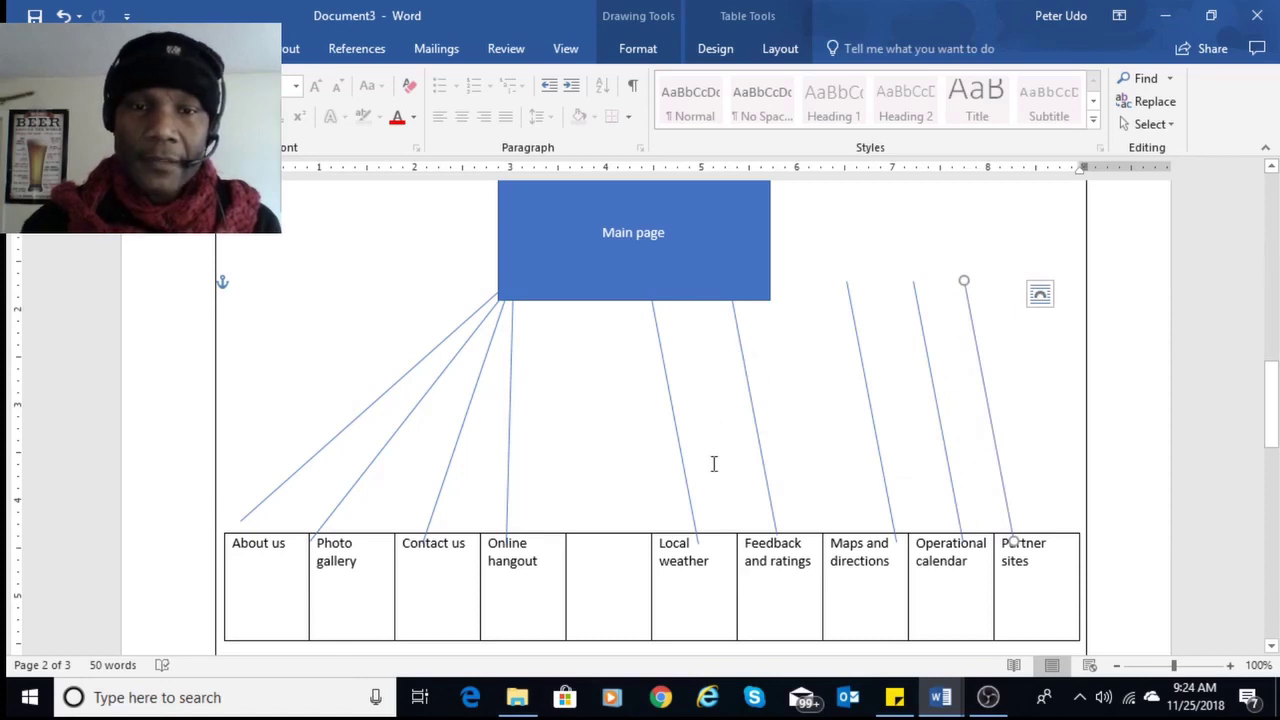
End the Local weather line at its cell's upper edge, and join the Feedback and ratings and Maps and directions lines to its upper end.
click(697, 540)
drag(703, 541, 701, 532)
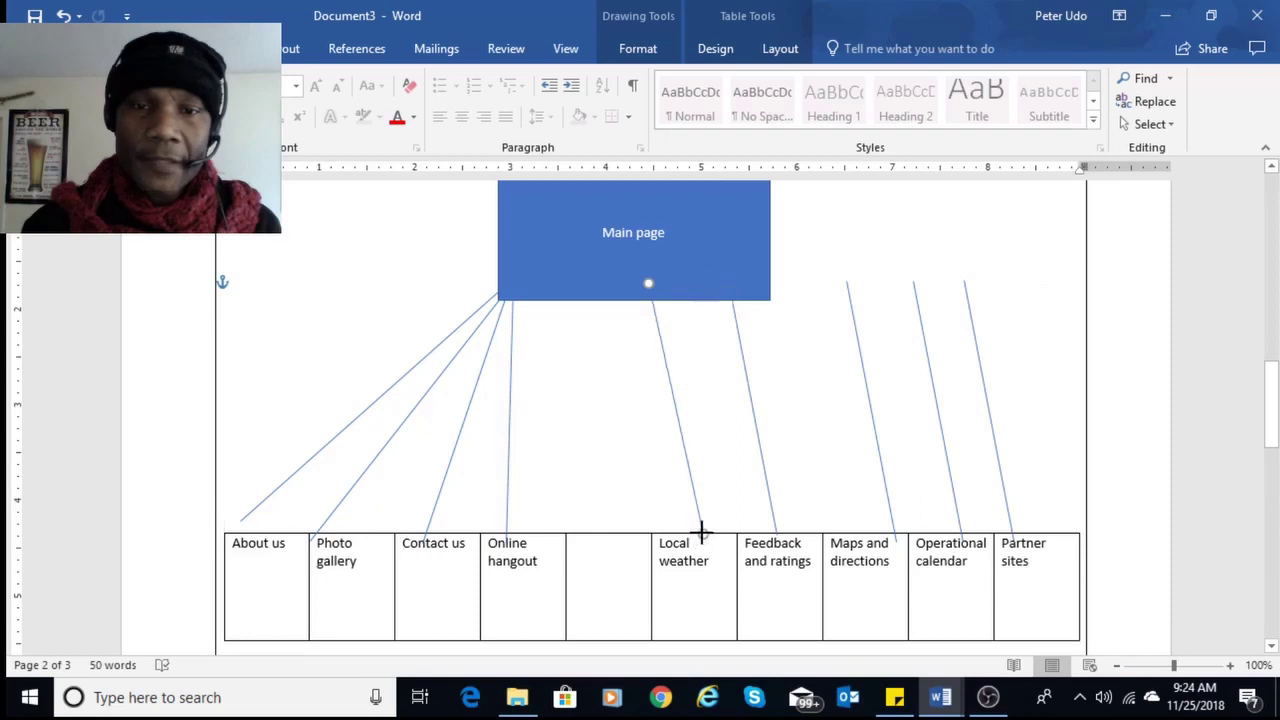
click(772, 530)
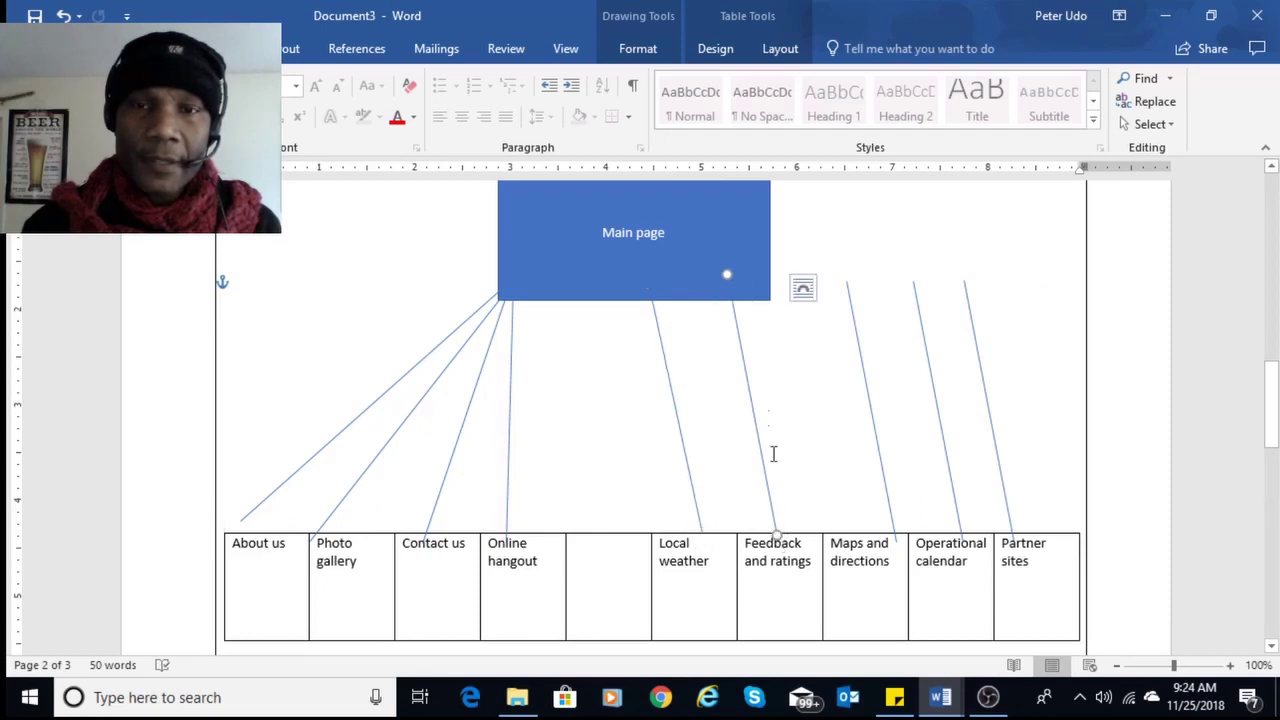
drag(727, 278, 655, 298)
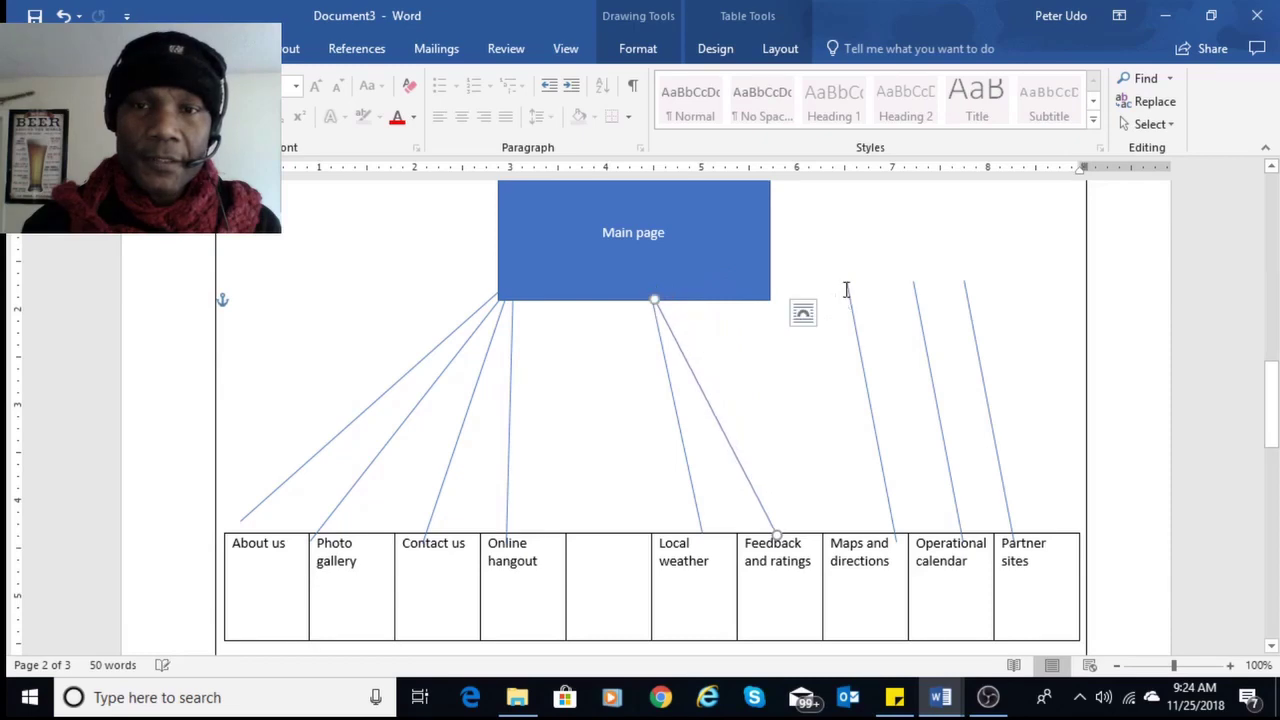
click(846, 289)
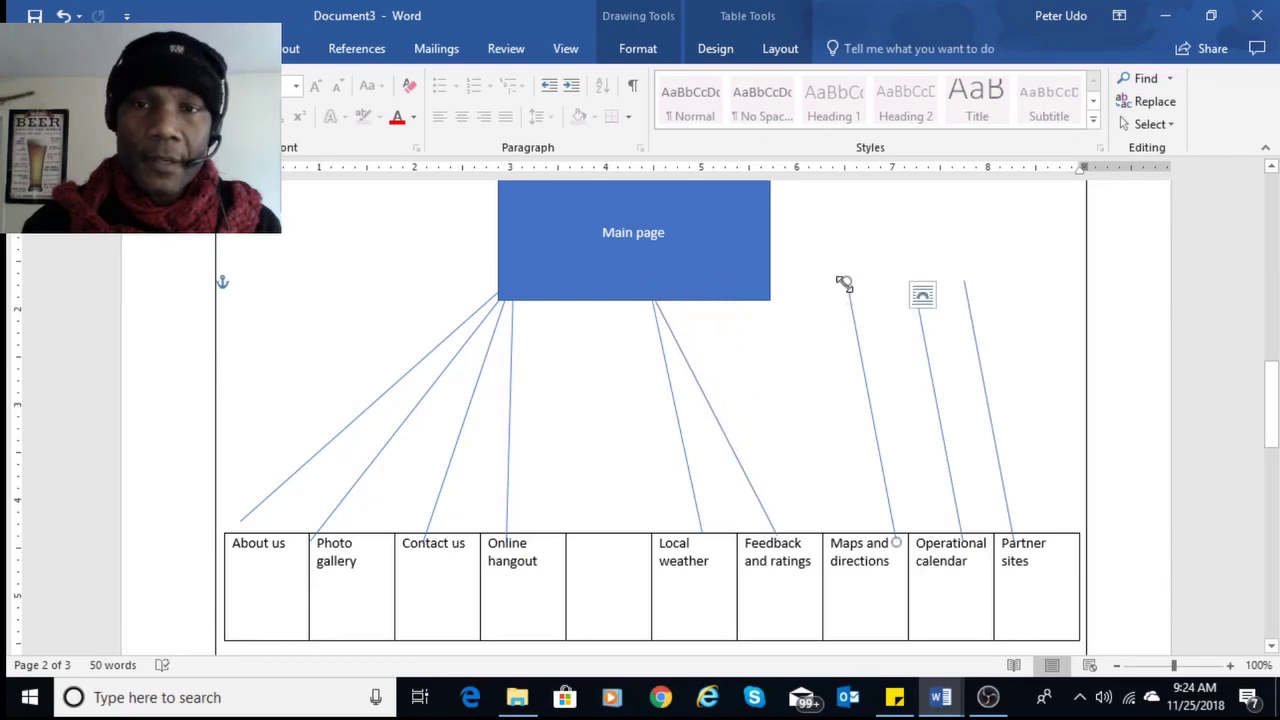
drag(844, 284, 659, 306)
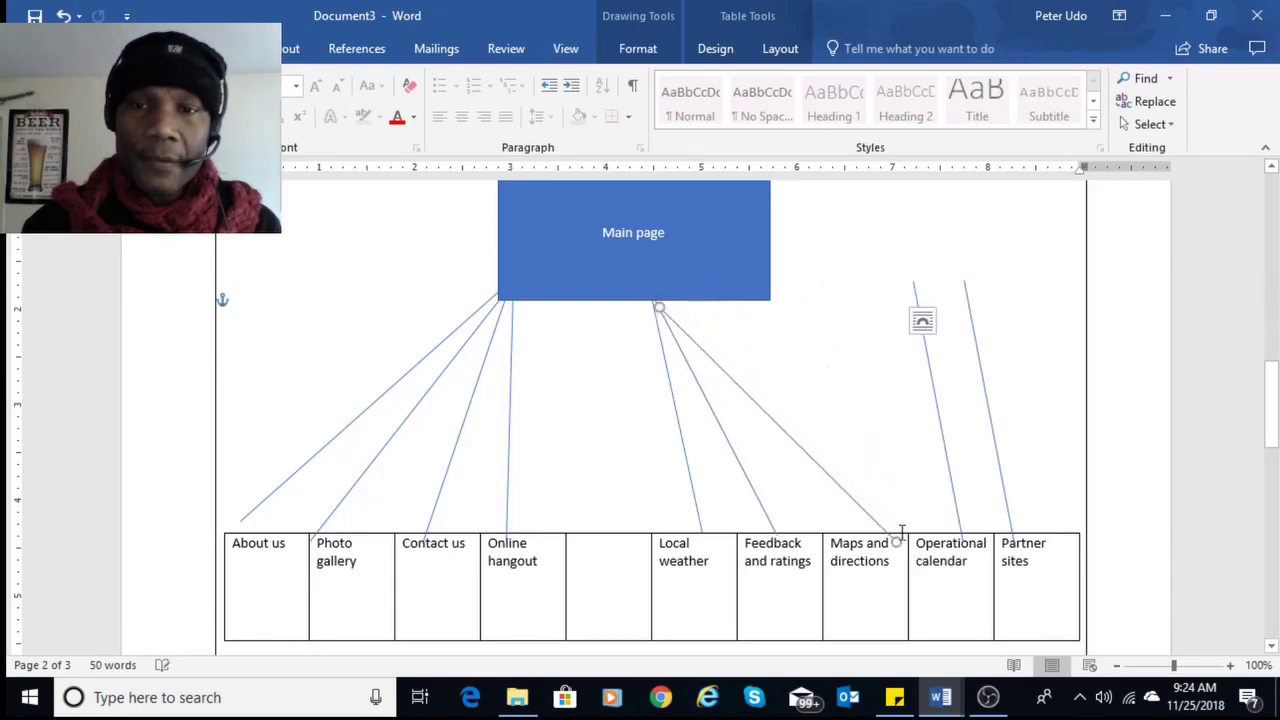
End the Maps and directions line at its cell's upper edge, and run the Operational calendar line from the Main page box's lower edge to its cell.
drag(893, 541, 856, 530)
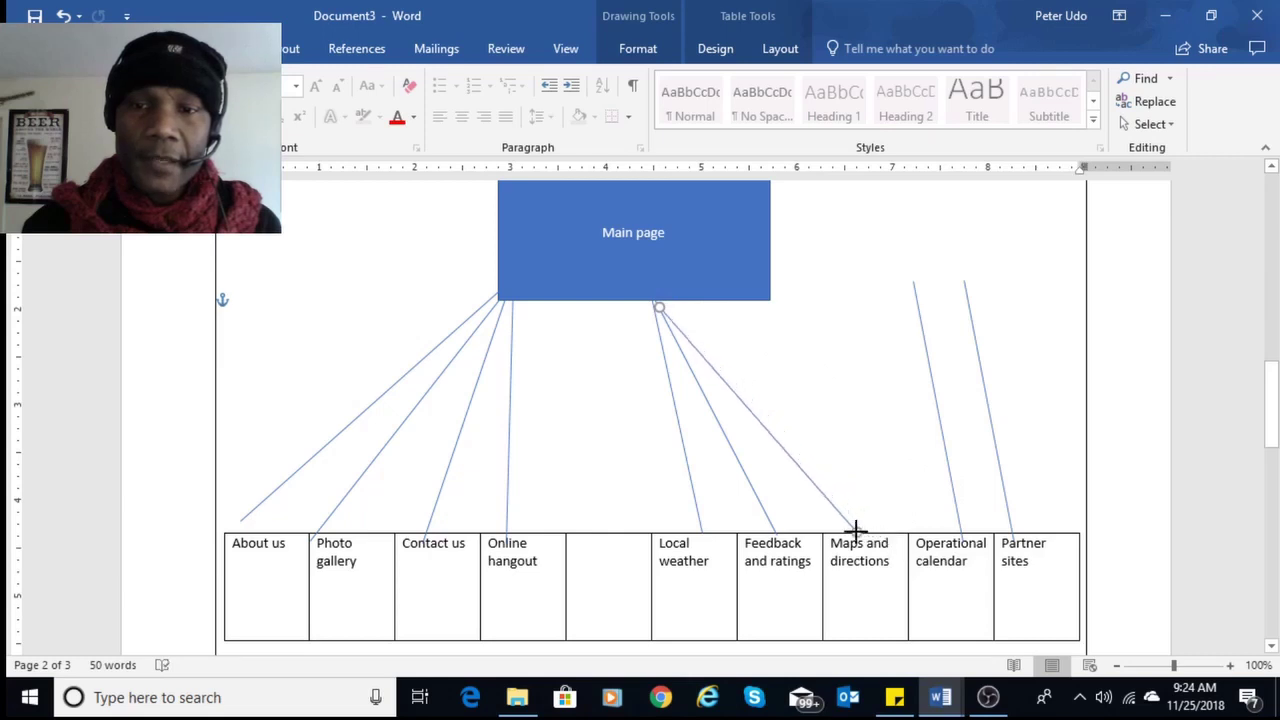
click(945, 442)
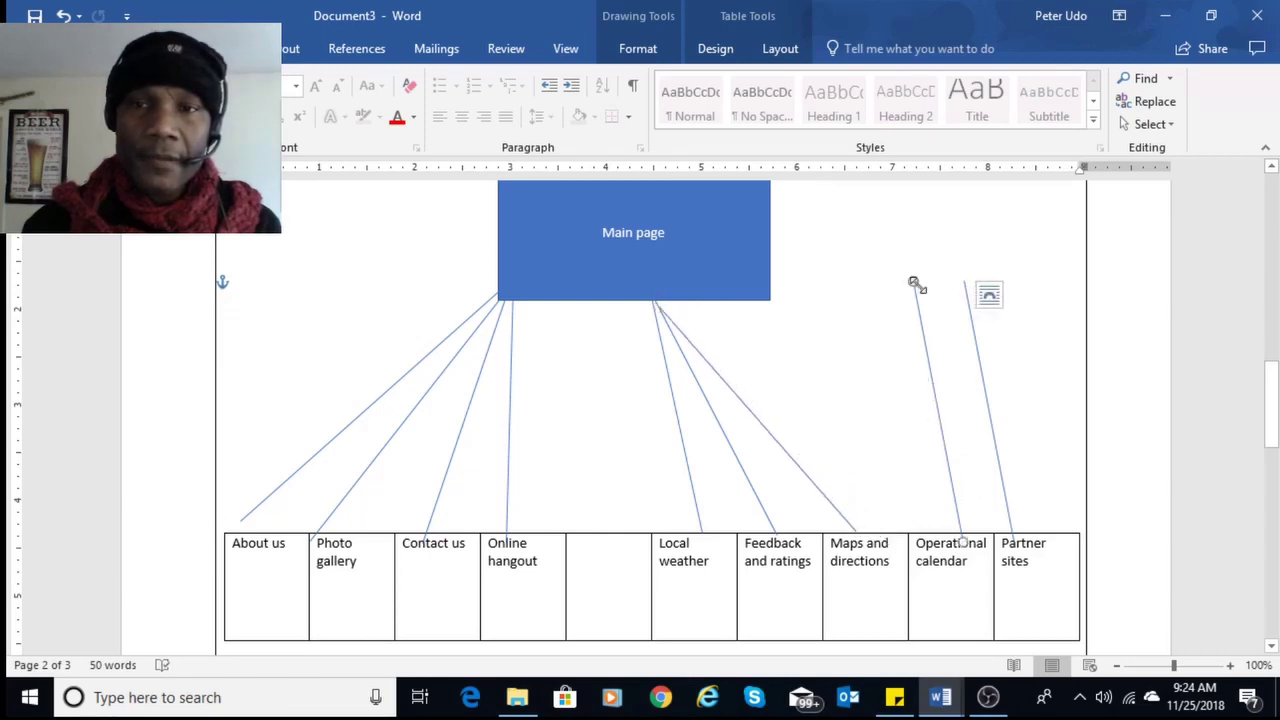
drag(914, 283, 678, 296)
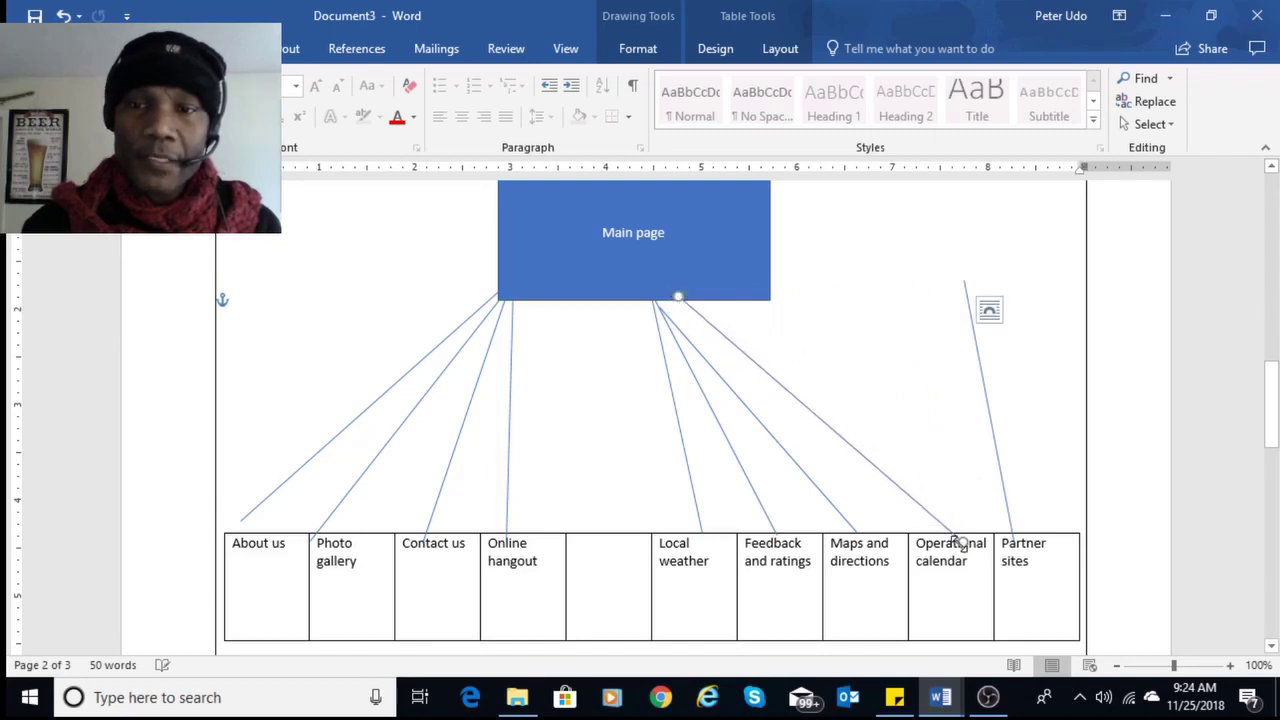
drag(959, 539, 935, 537)
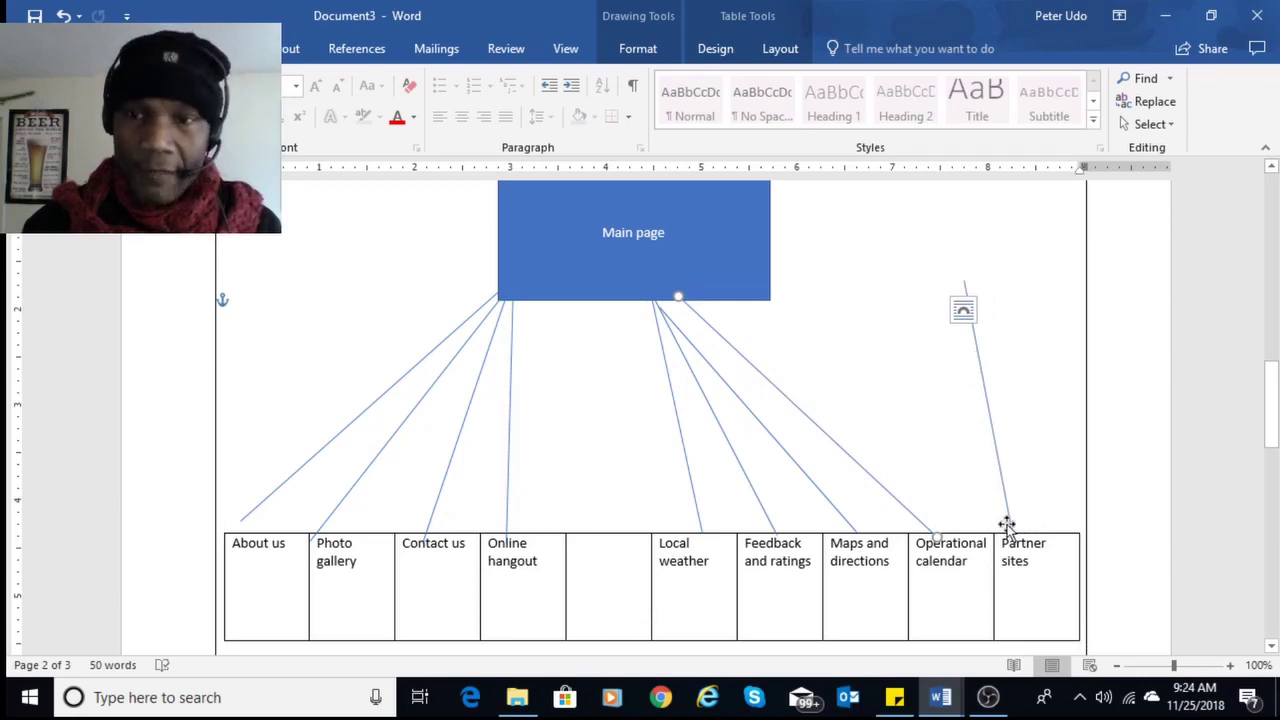
Run the Partner sites line from the right part of the Main page box's lower edge to its cell's upper edge.
click(1013, 545)
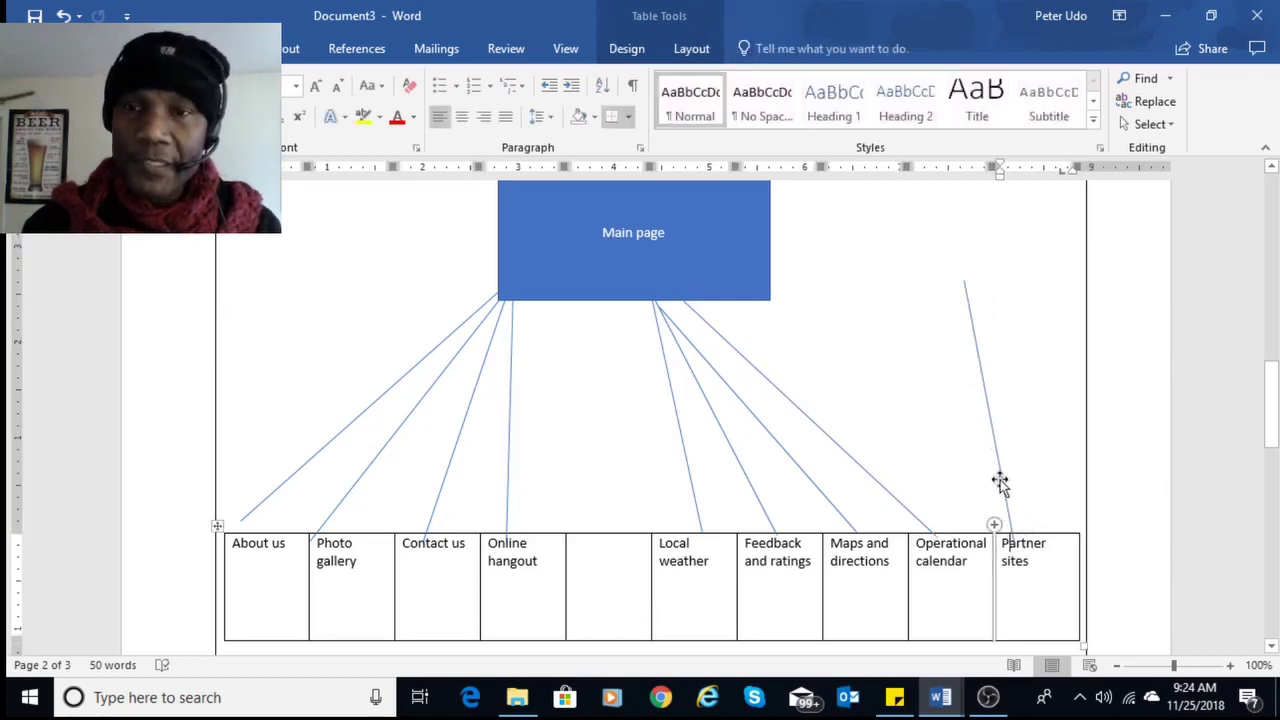
click(965, 290)
drag(963, 281, 731, 300)
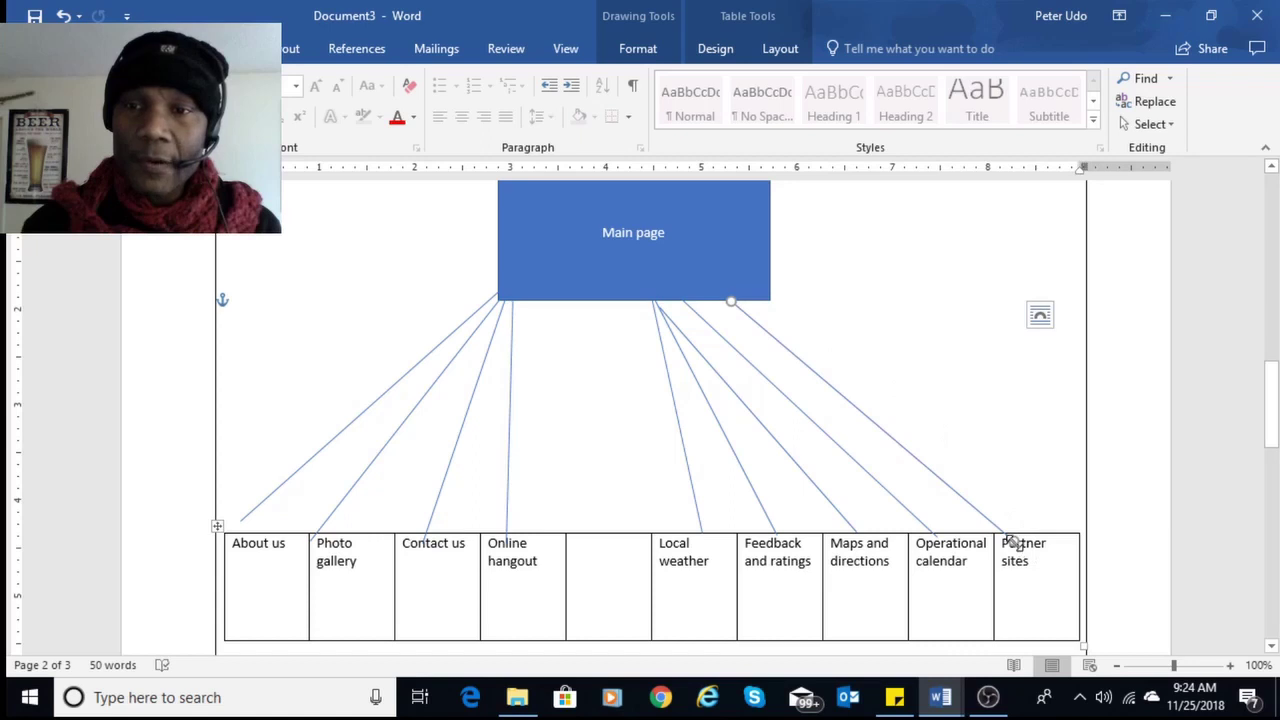
drag(1013, 541, 1008, 531)
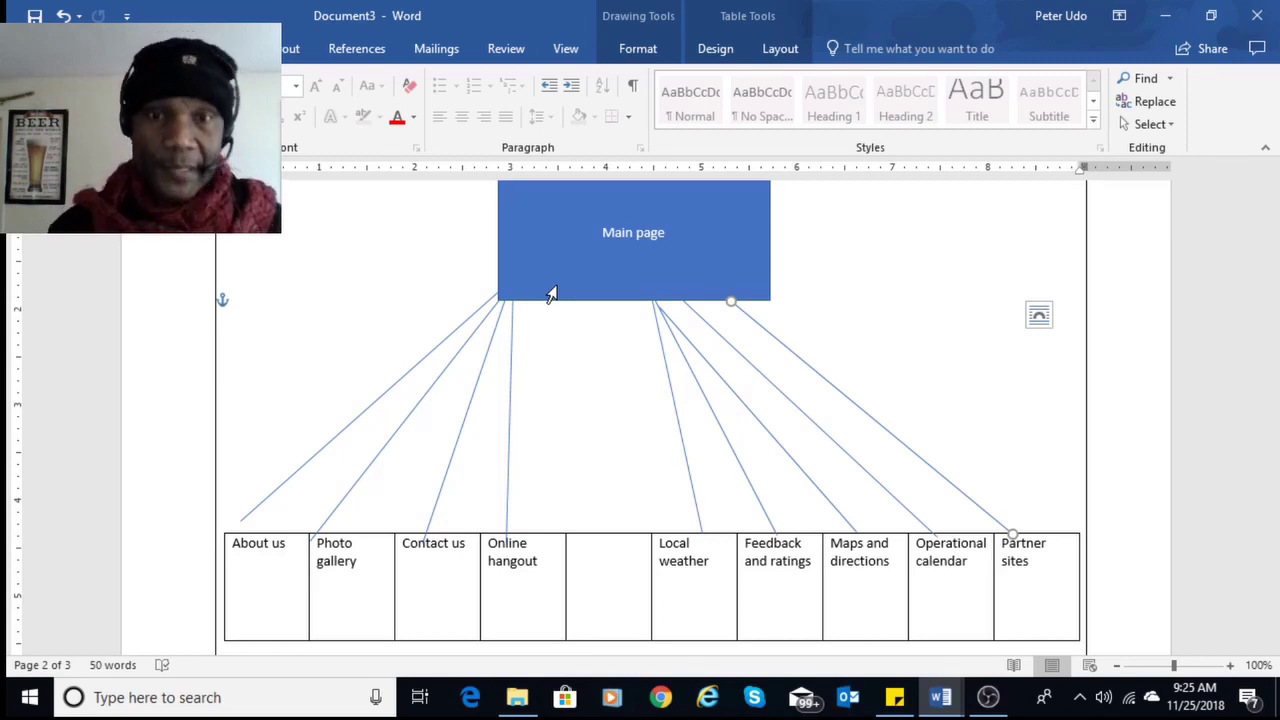
scroll(626, 397, down, 2)
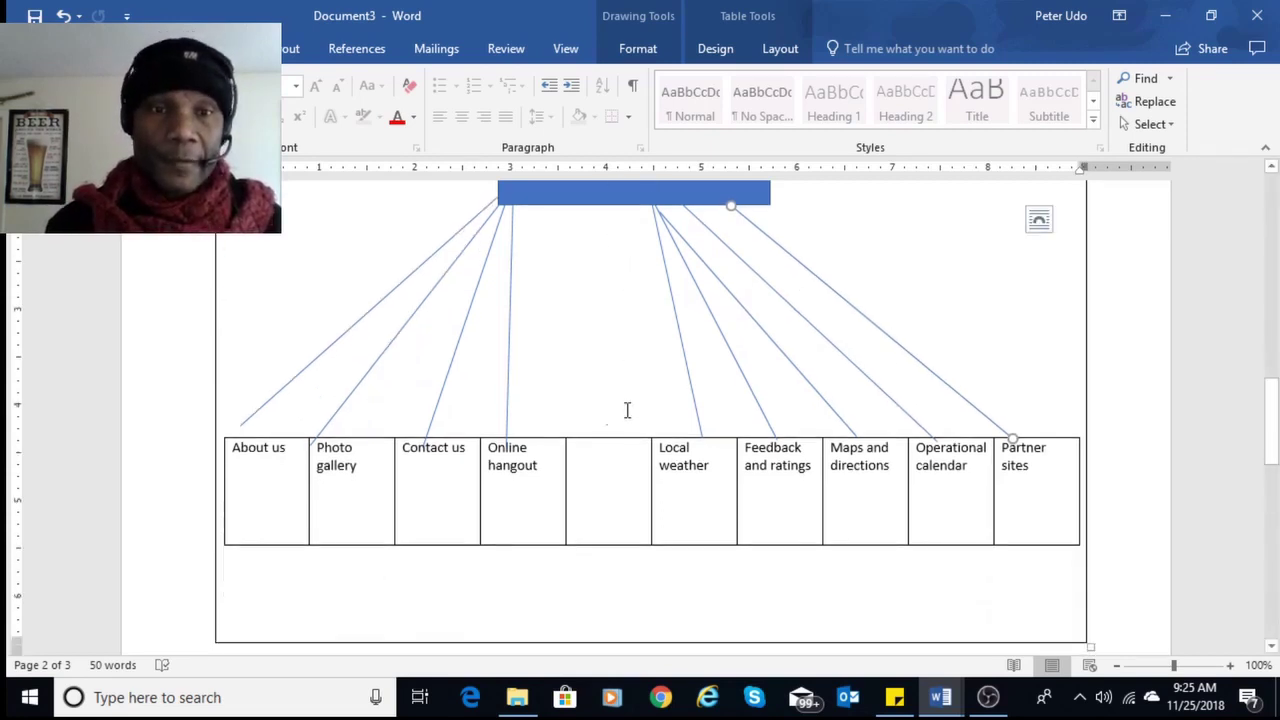
click(483, 469)
click(313, 472)
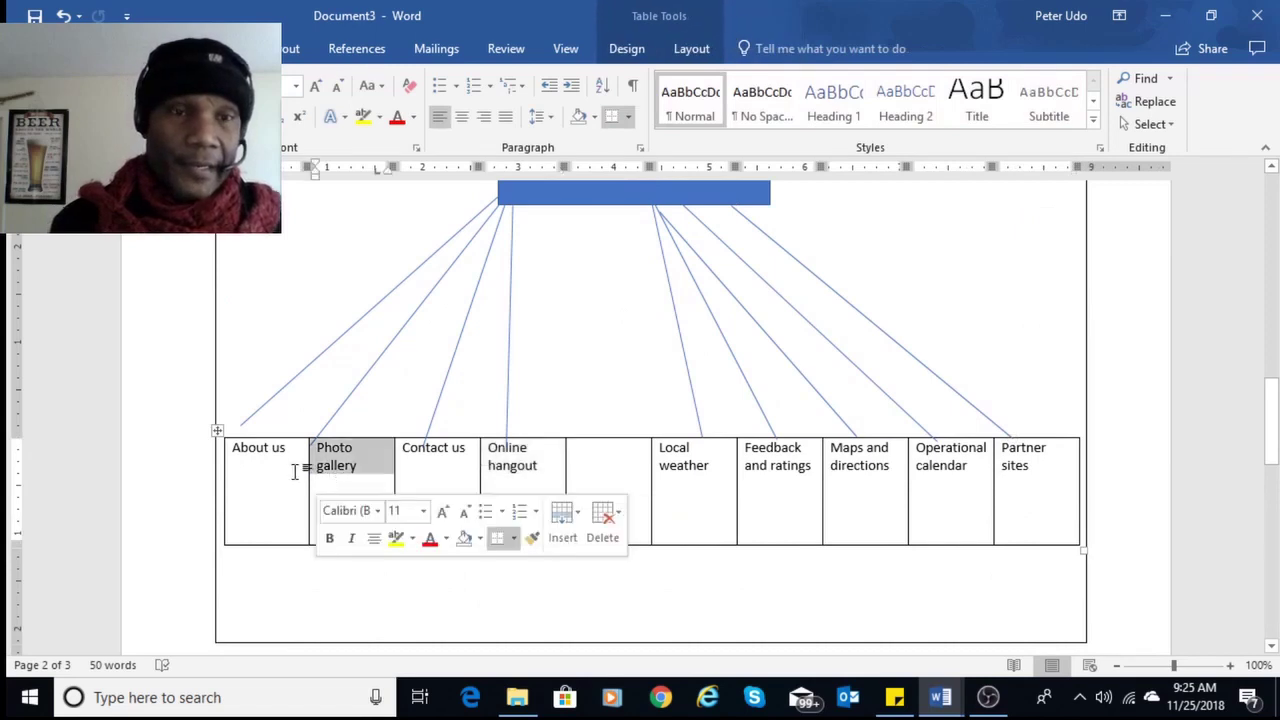
click(295, 468)
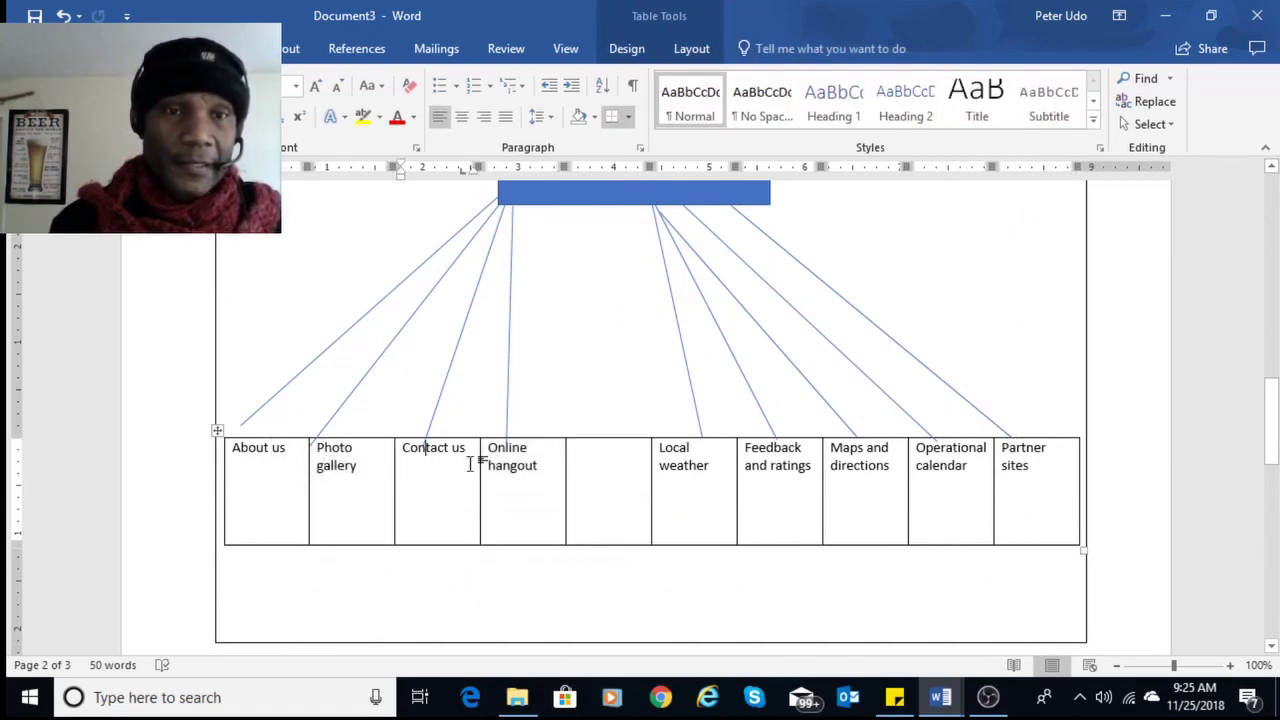
click(511, 465)
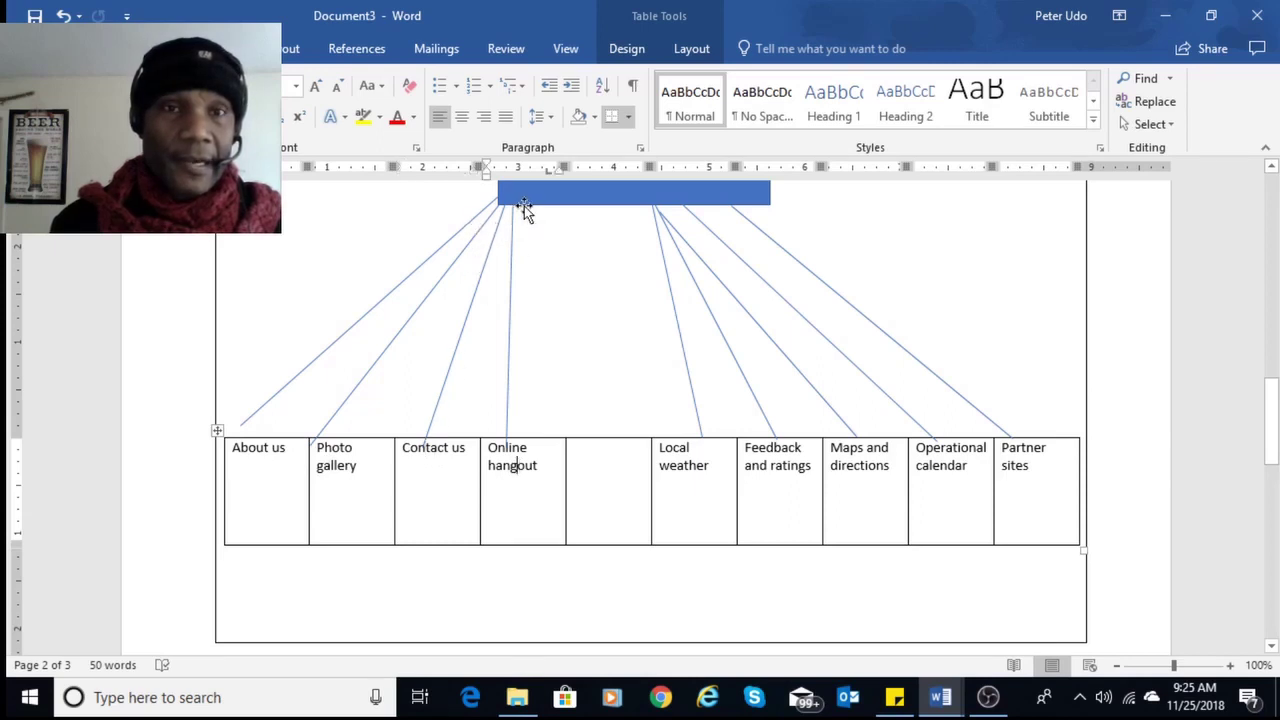
scroll(525, 206, up, 1)
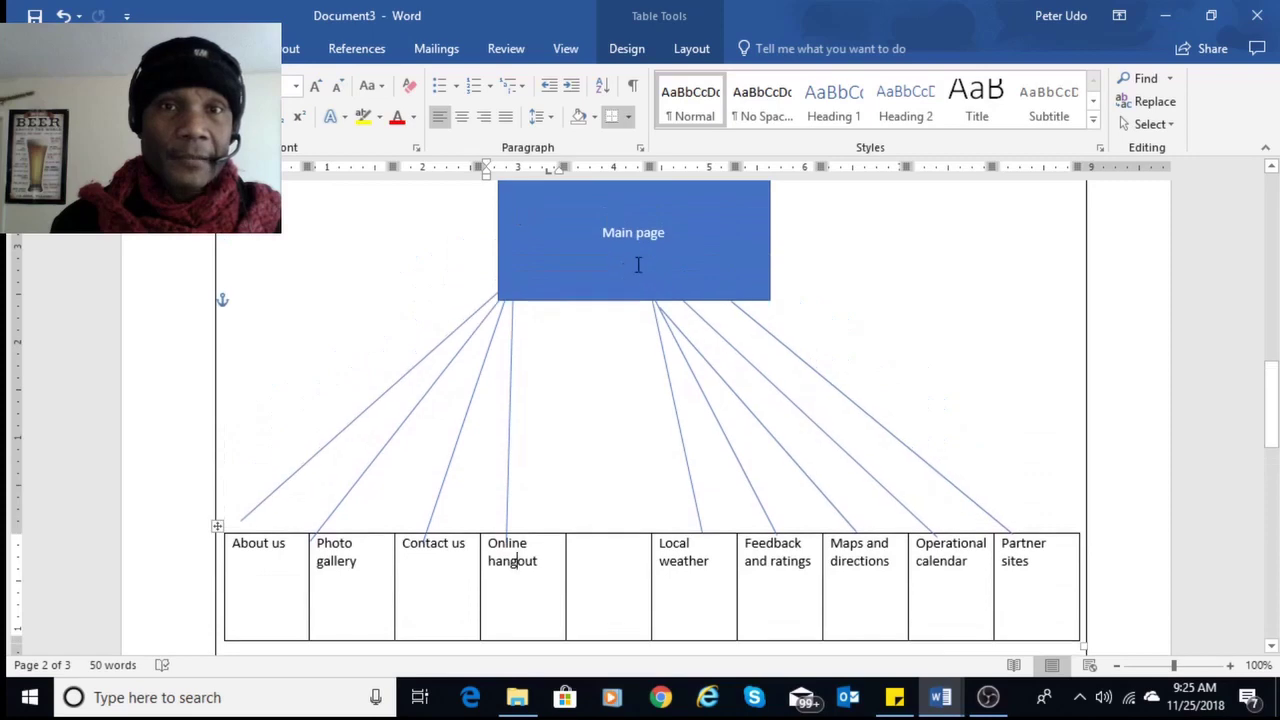
Draw a horizontal double-headed arrow about 0.76" long from the About us cell into the Photo gallery cell.
scroll(631, 277, down, 1)
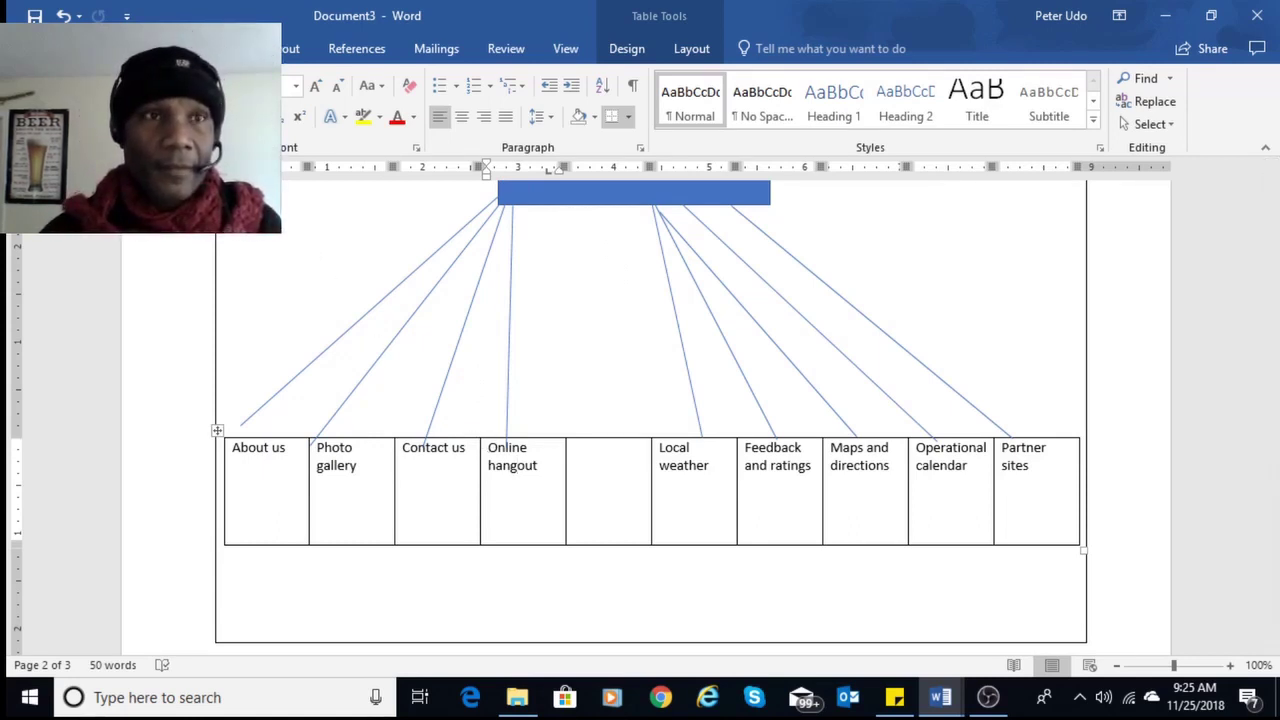
click(155, 48)
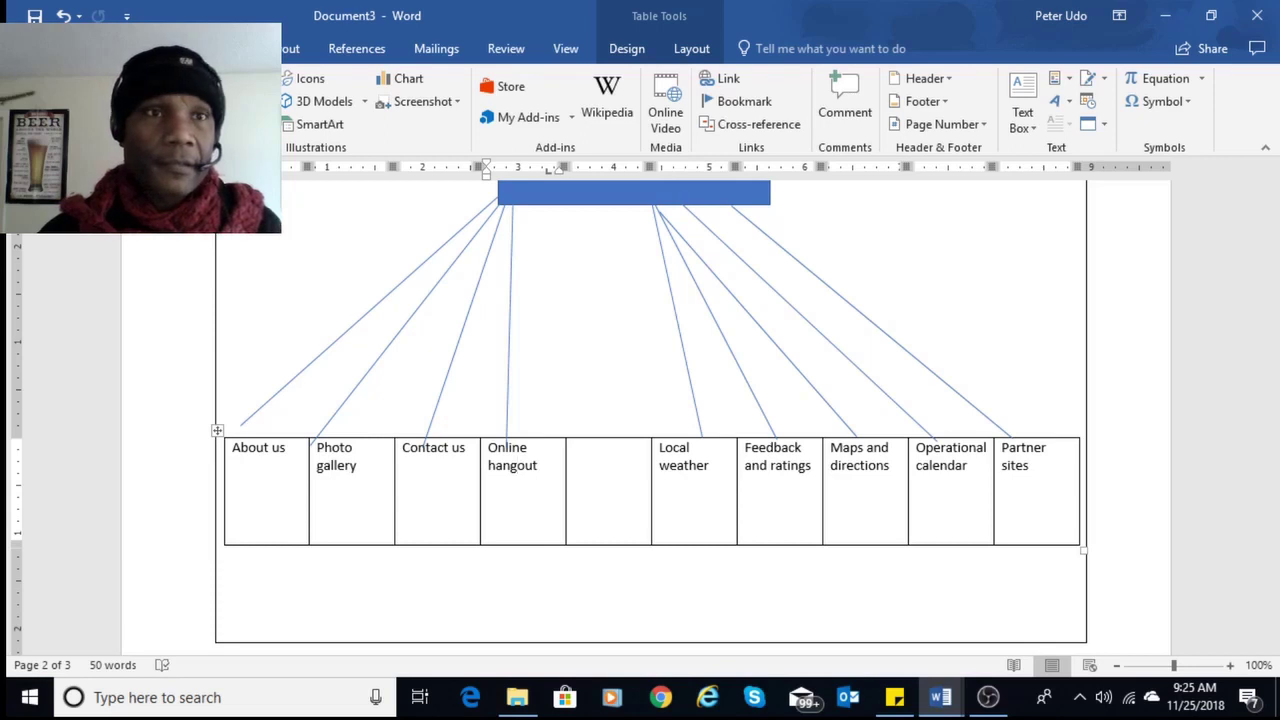
click(203, 125)
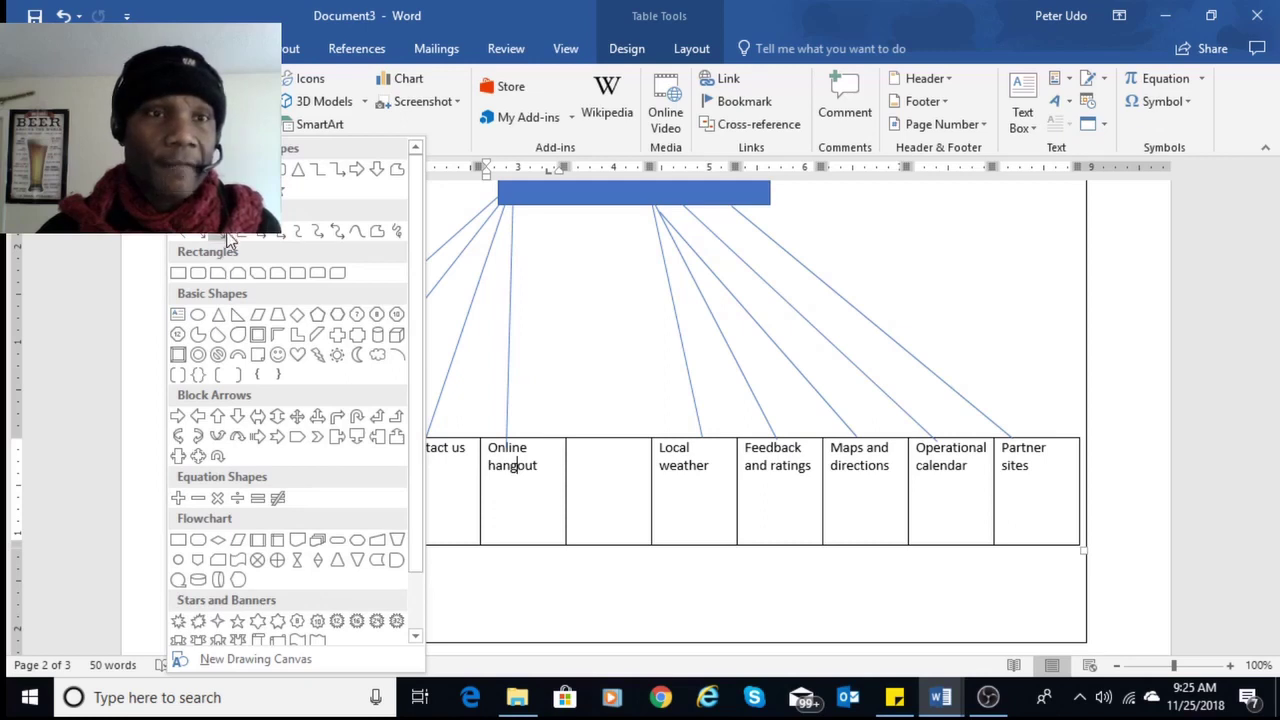
click(226, 238)
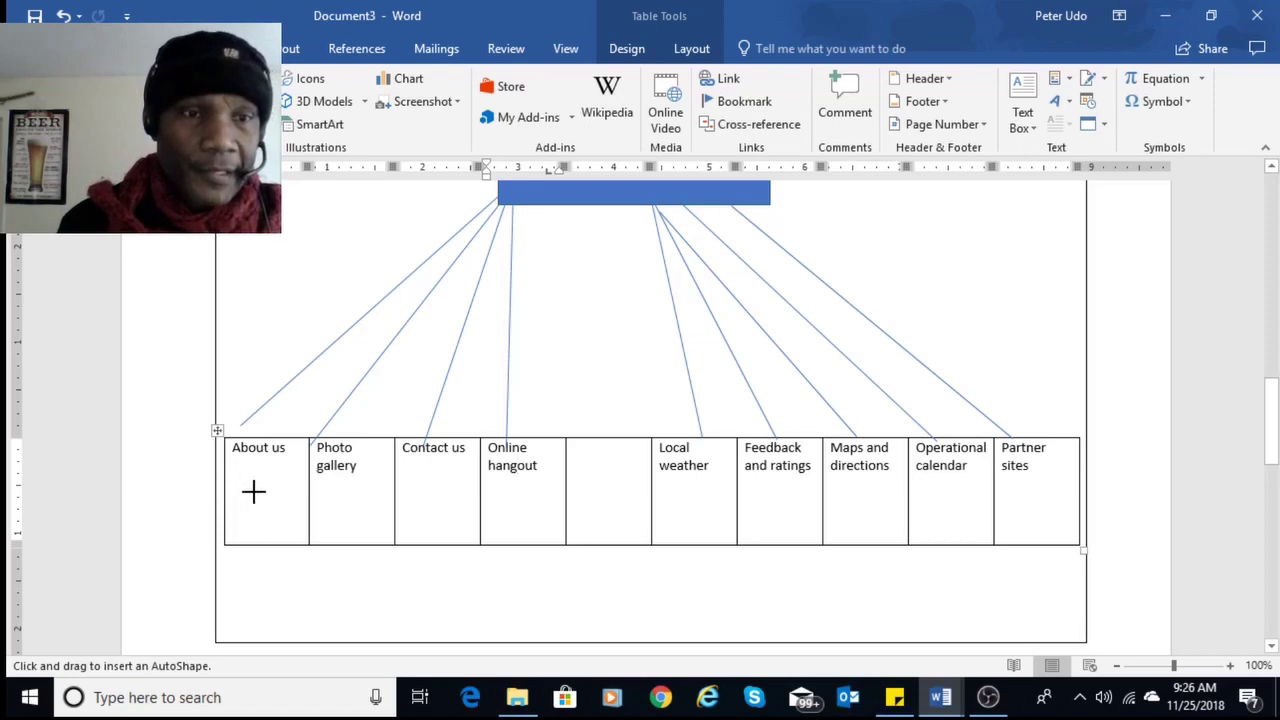
drag(253, 492, 326, 491)
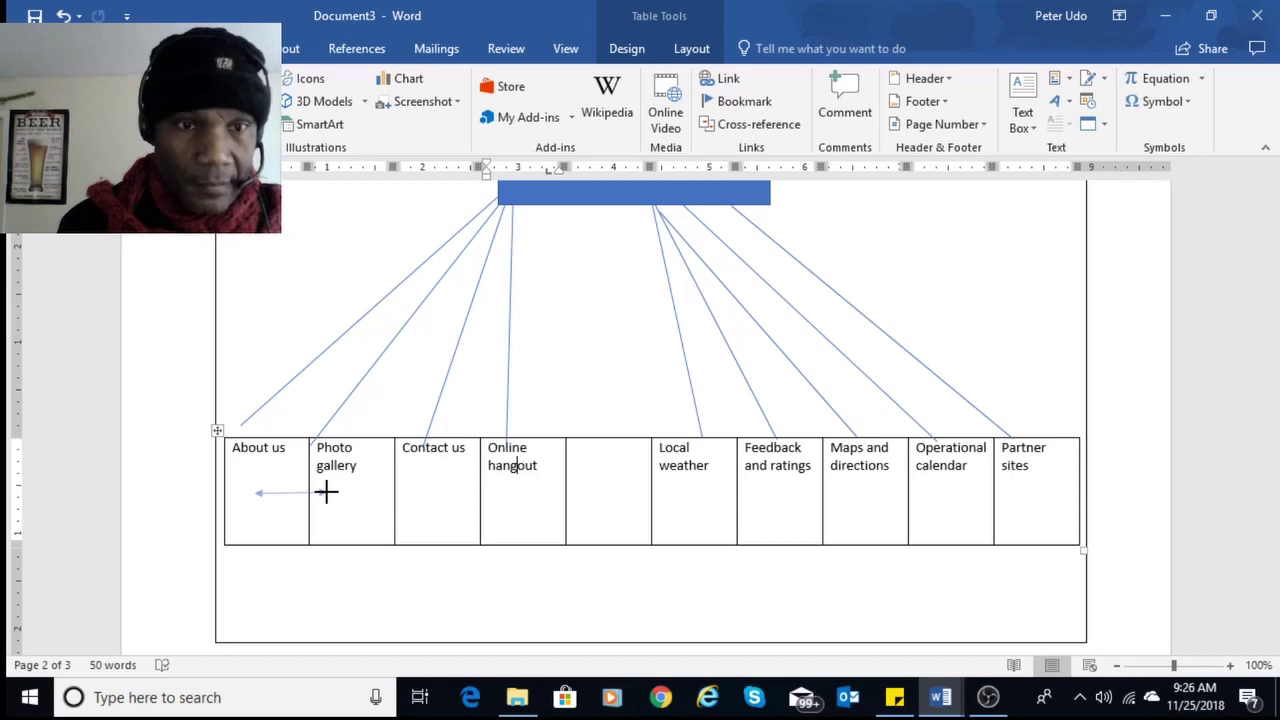
drag(326, 491, 327, 492)
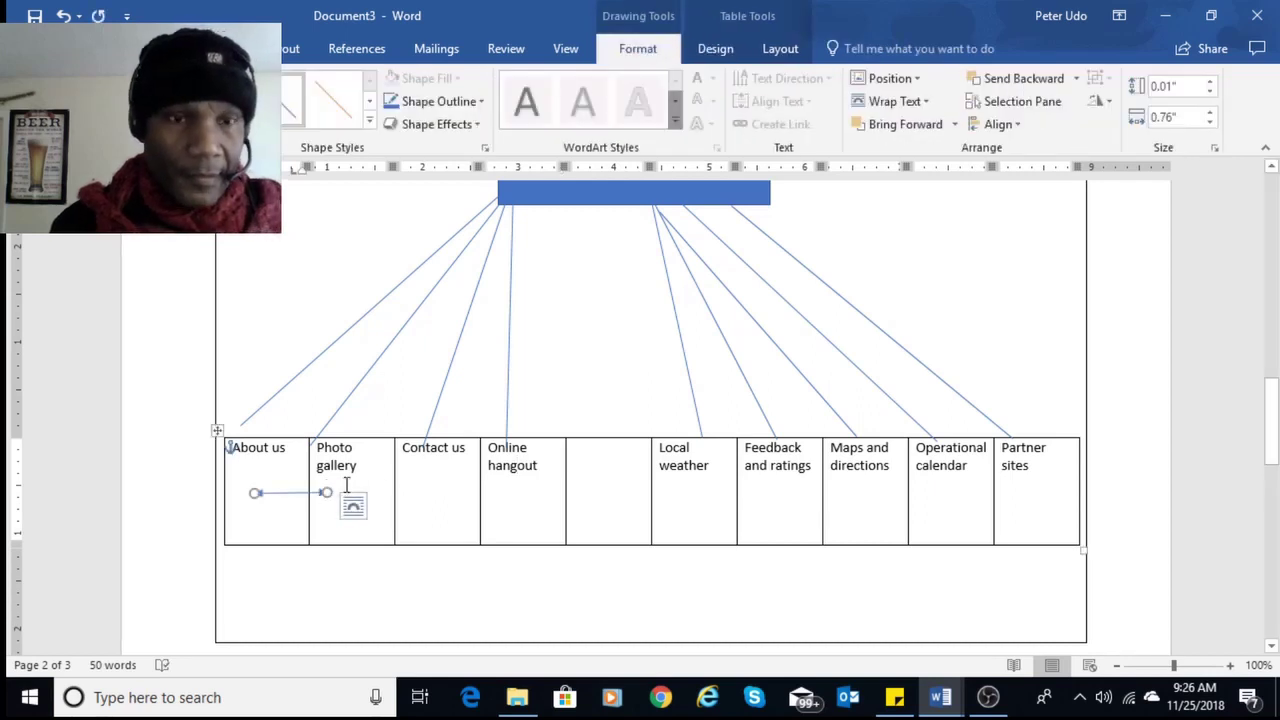
click(353, 505)
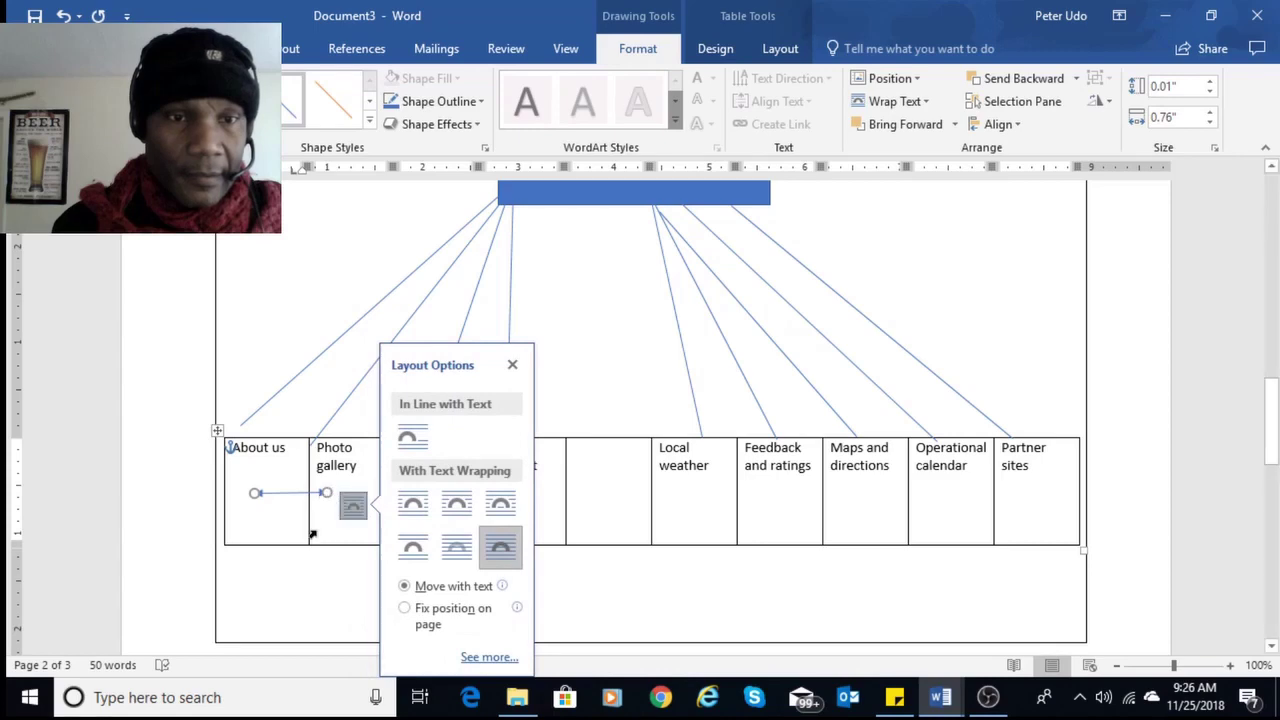
click(313, 533)
click(336, 536)
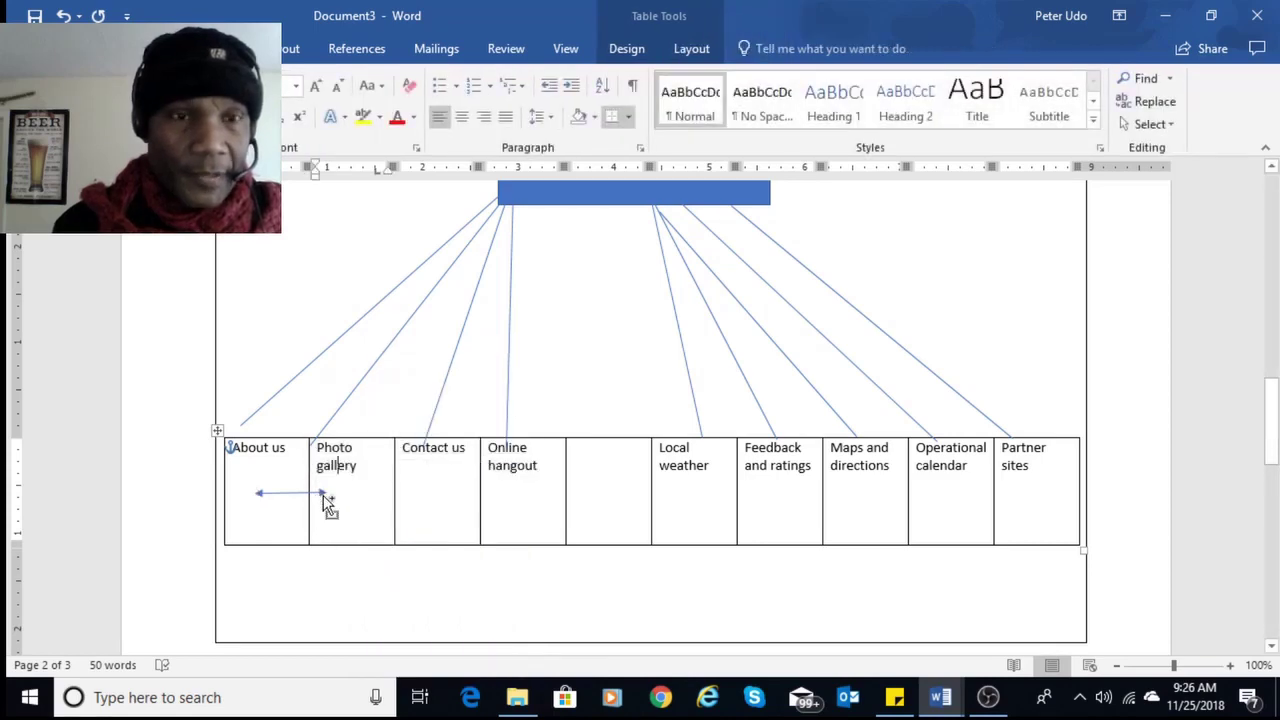
Duplicate the double-headed arrow between Photo gallery and Contact us and between Contact us and Online hangout, level with the first one.
drag(323, 495, 430, 498)
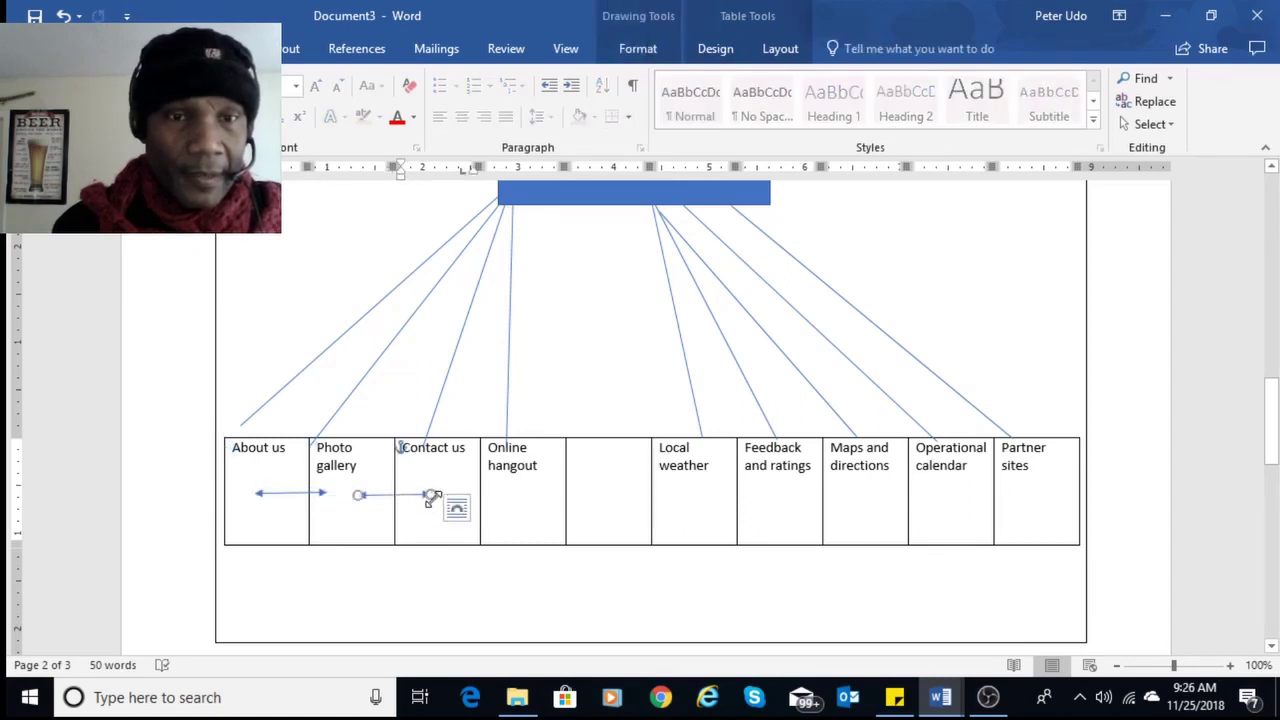
click(456, 508)
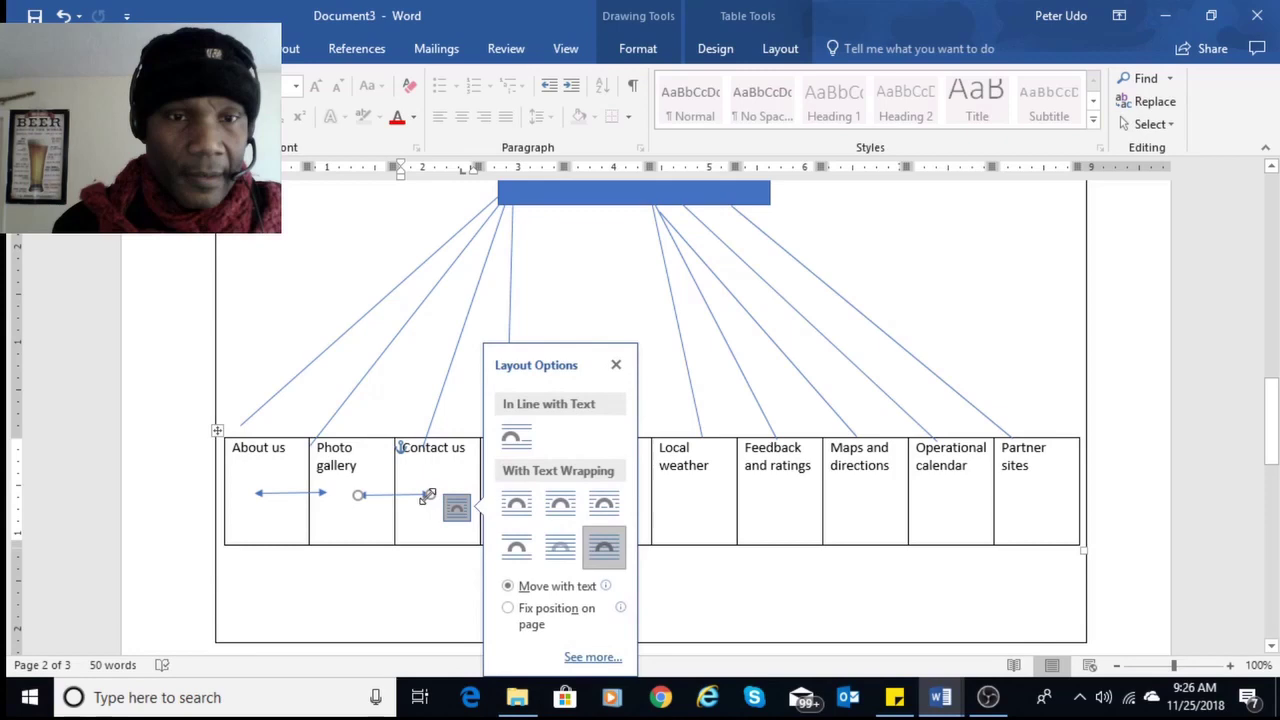
click(410, 566)
mouse_move(429, 506)
mouse_down()
mouse_move(497, 496)
mouse_move(518, 507)
mouse_move(500, 500)
mouse_up()
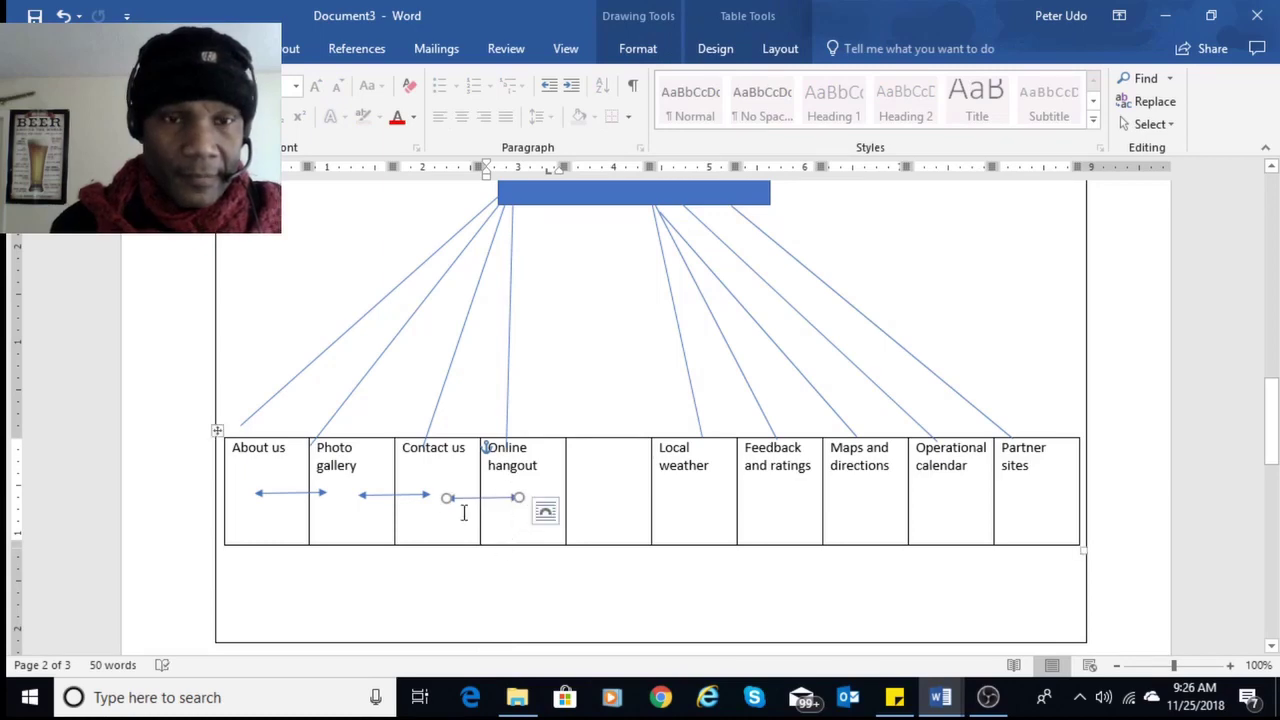
drag(489, 501, 489, 497)
Check the Main page list in the 7 Best Free Flowchart Tools for Windows_Short document, and return to Document3.
mouse_move(940, 697)
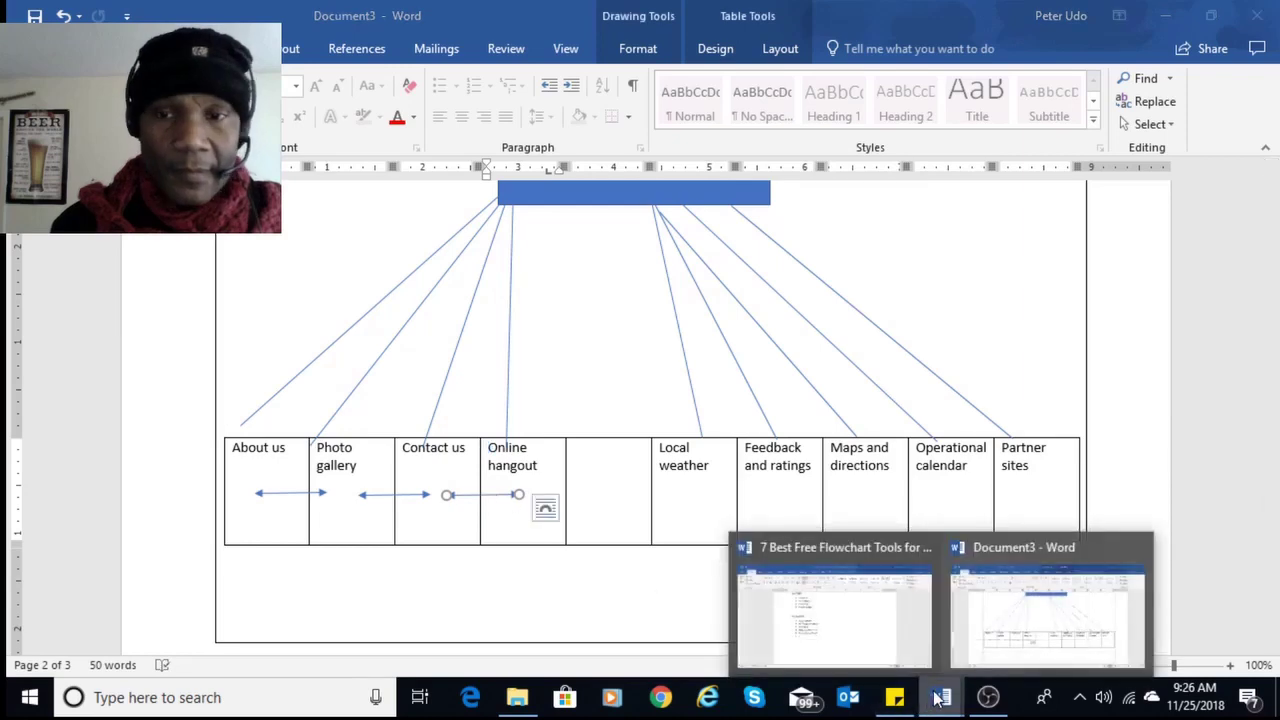
click(864, 632)
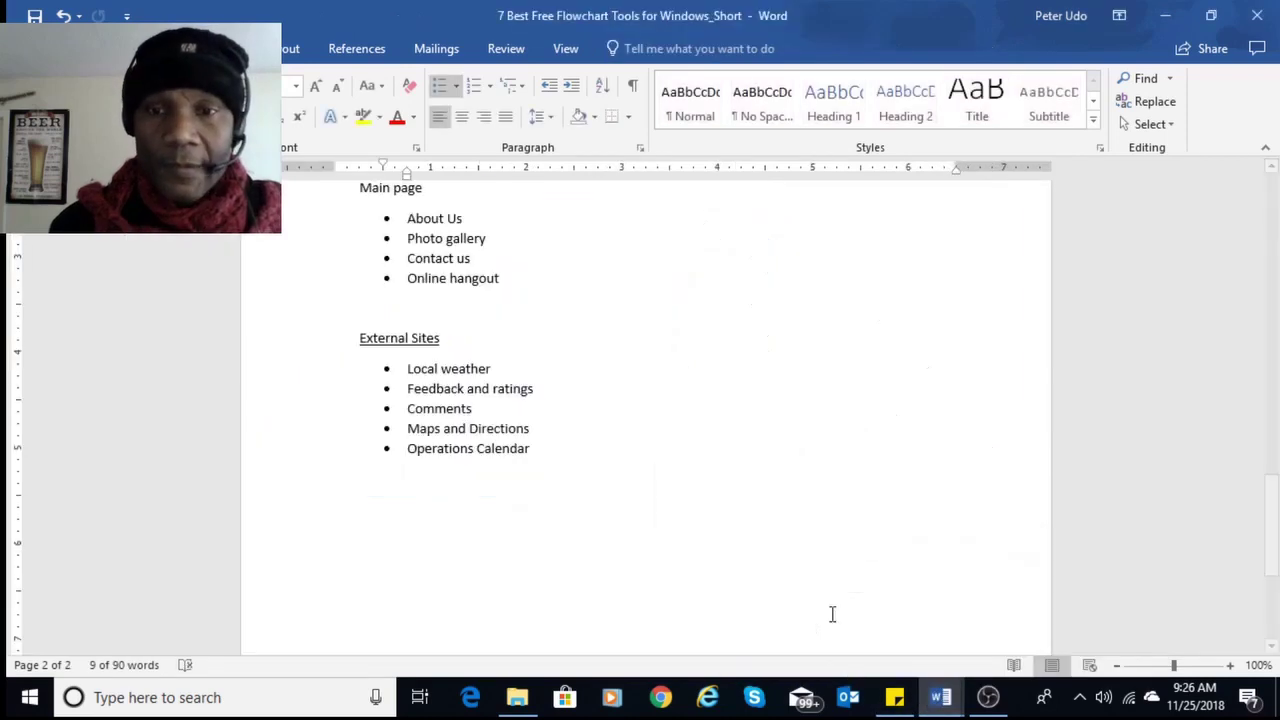
click(643, 500)
scroll(643, 500, up, 2)
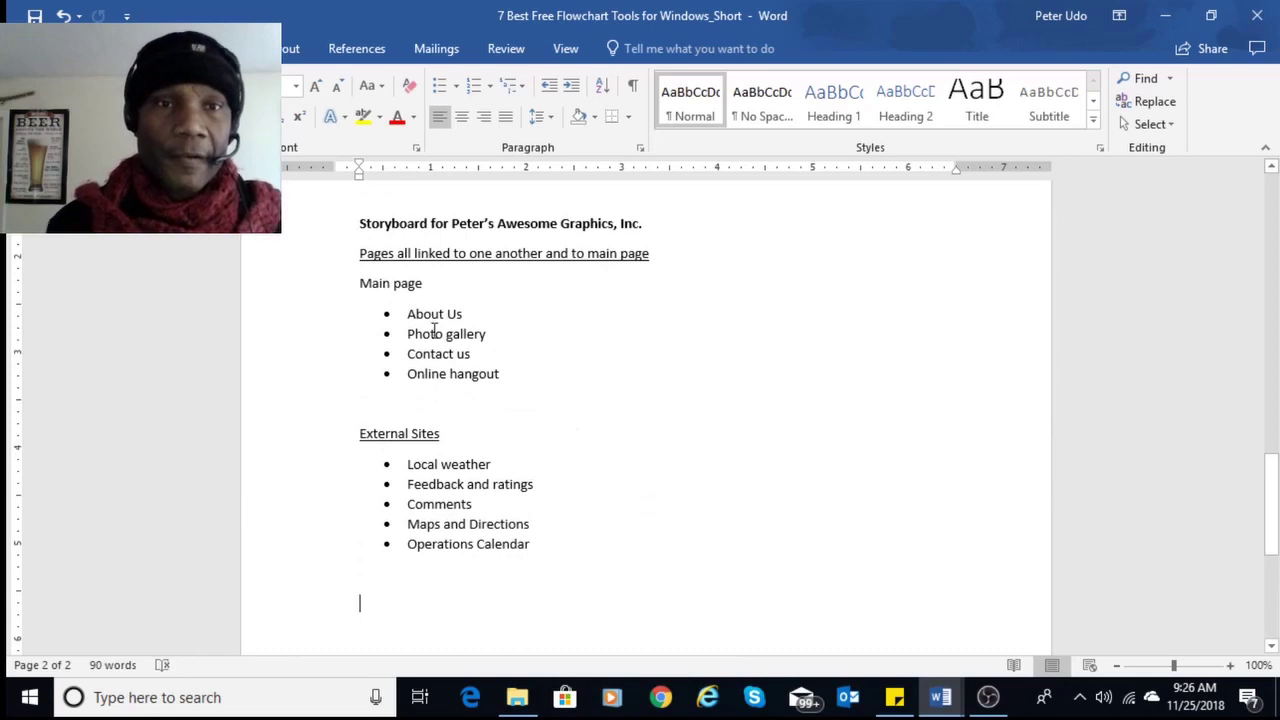
drag(412, 316, 505, 372)
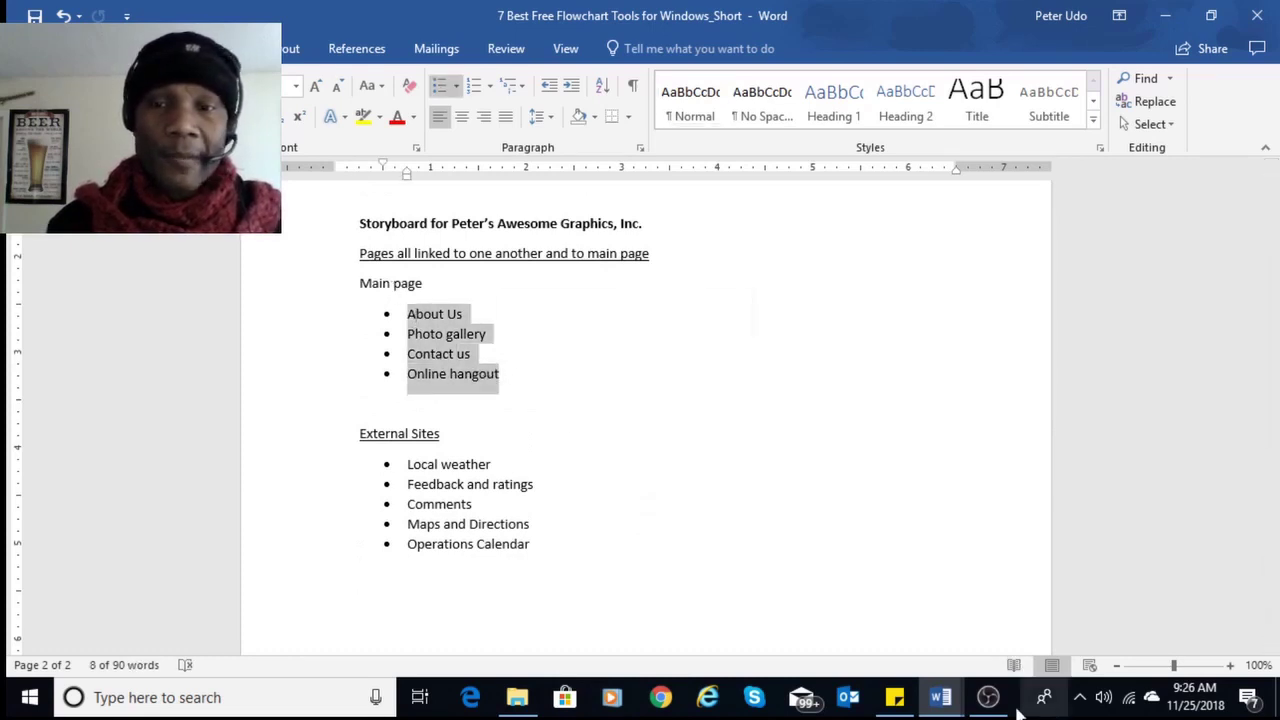
click(940, 697)
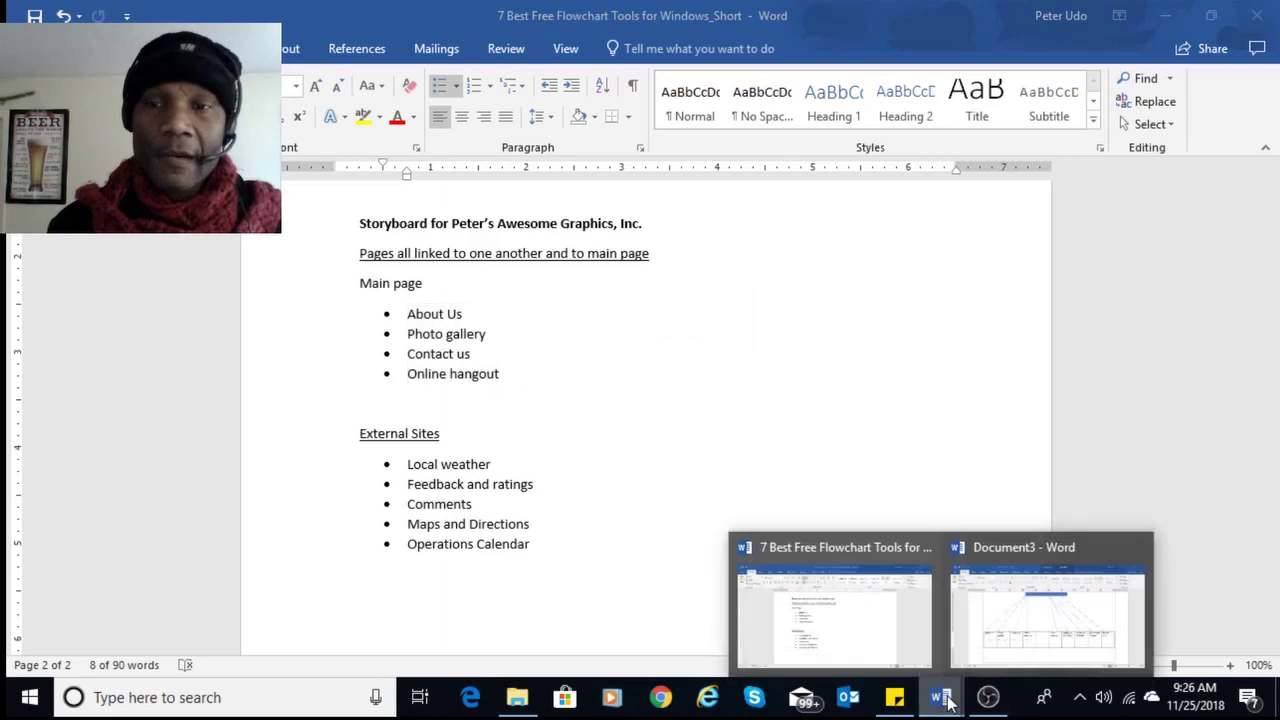
click(1012, 609)
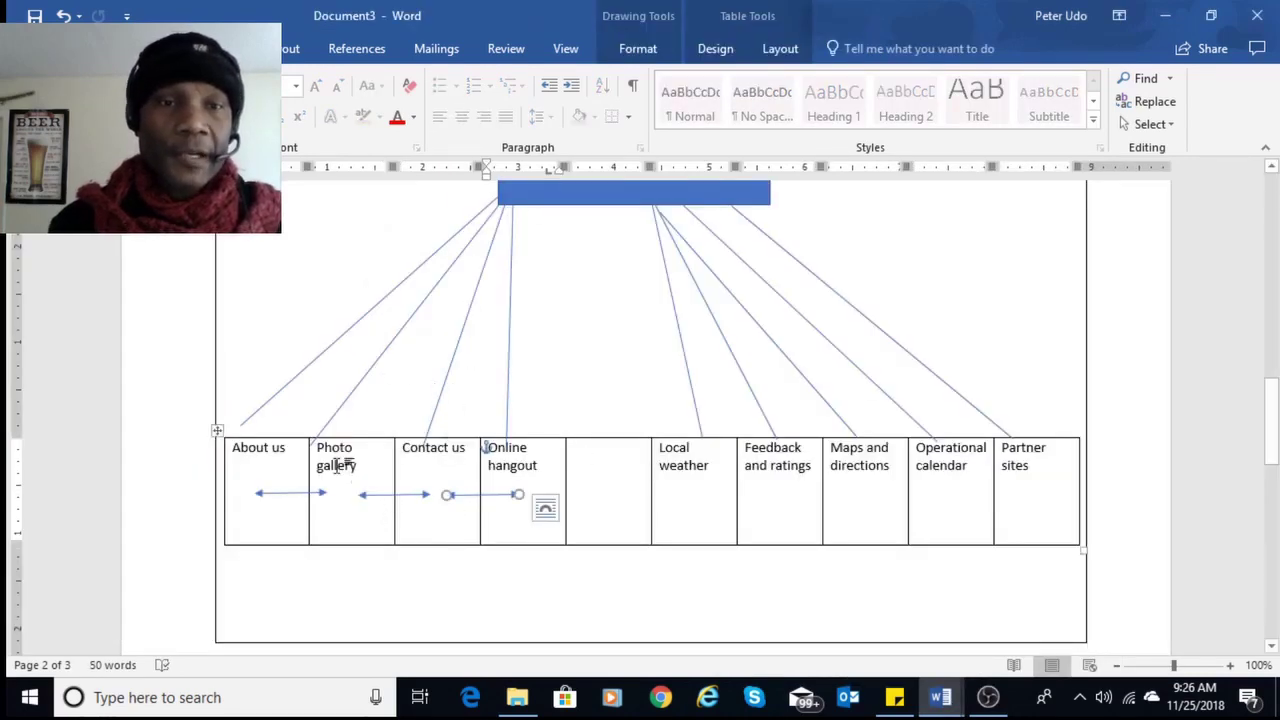
End the About us line at its cell's upper edge, and spread the upper ends of the Contact us and Online hangout lines along the Main page box's lower edge.
click(250, 418)
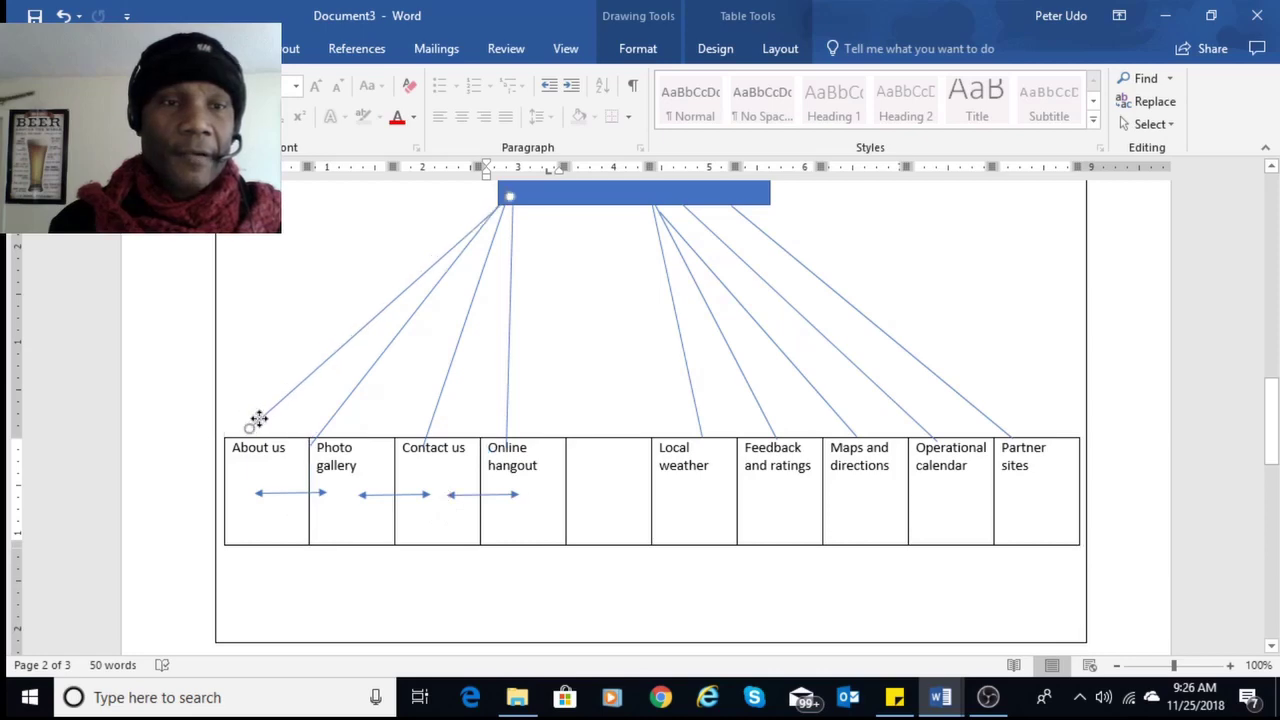
drag(250, 418, 242, 437)
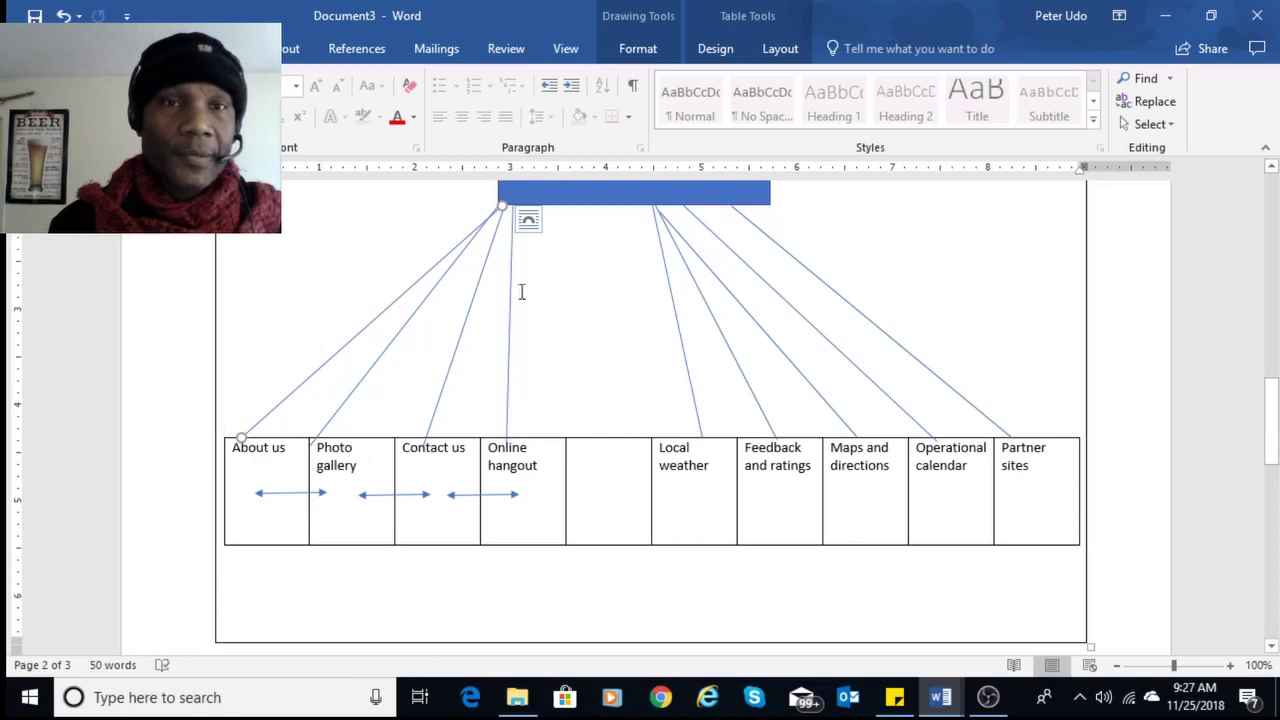
click(513, 215)
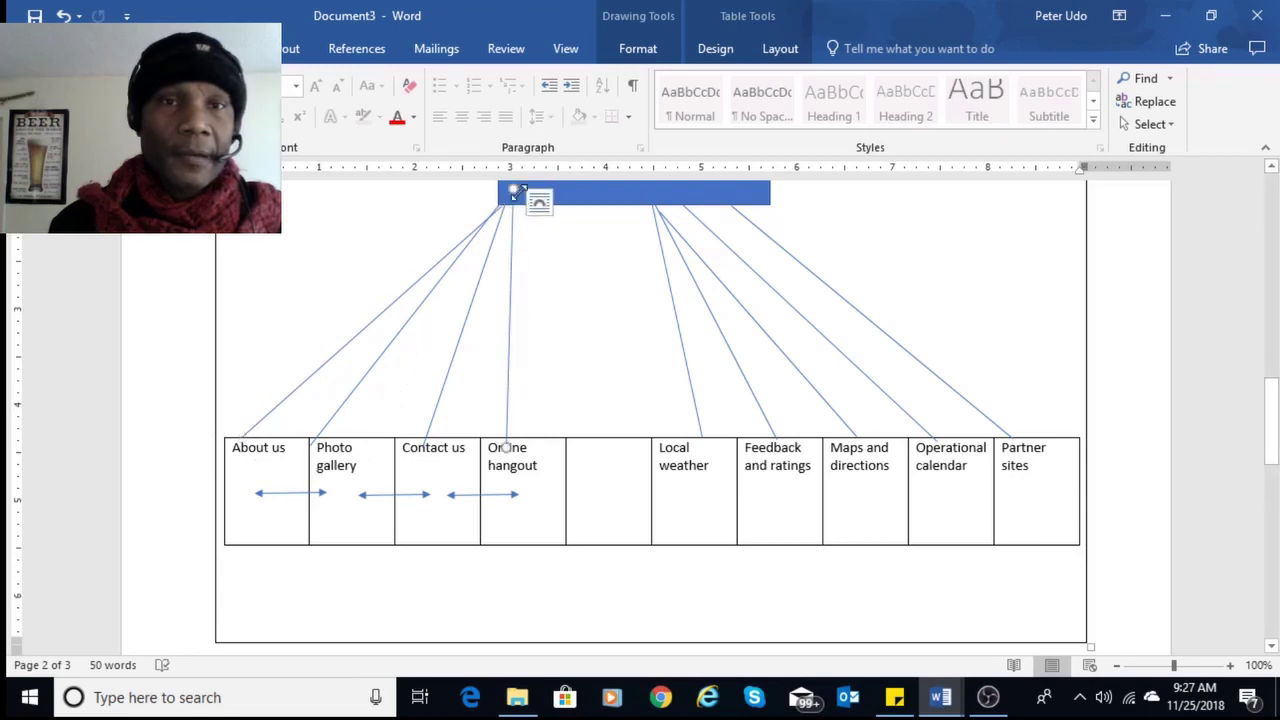
mouse_move(513, 190)
mouse_down()
mouse_move(540, 198)
mouse_move(514, 203)
mouse_move(524, 208)
mouse_up()
click(512, 216)
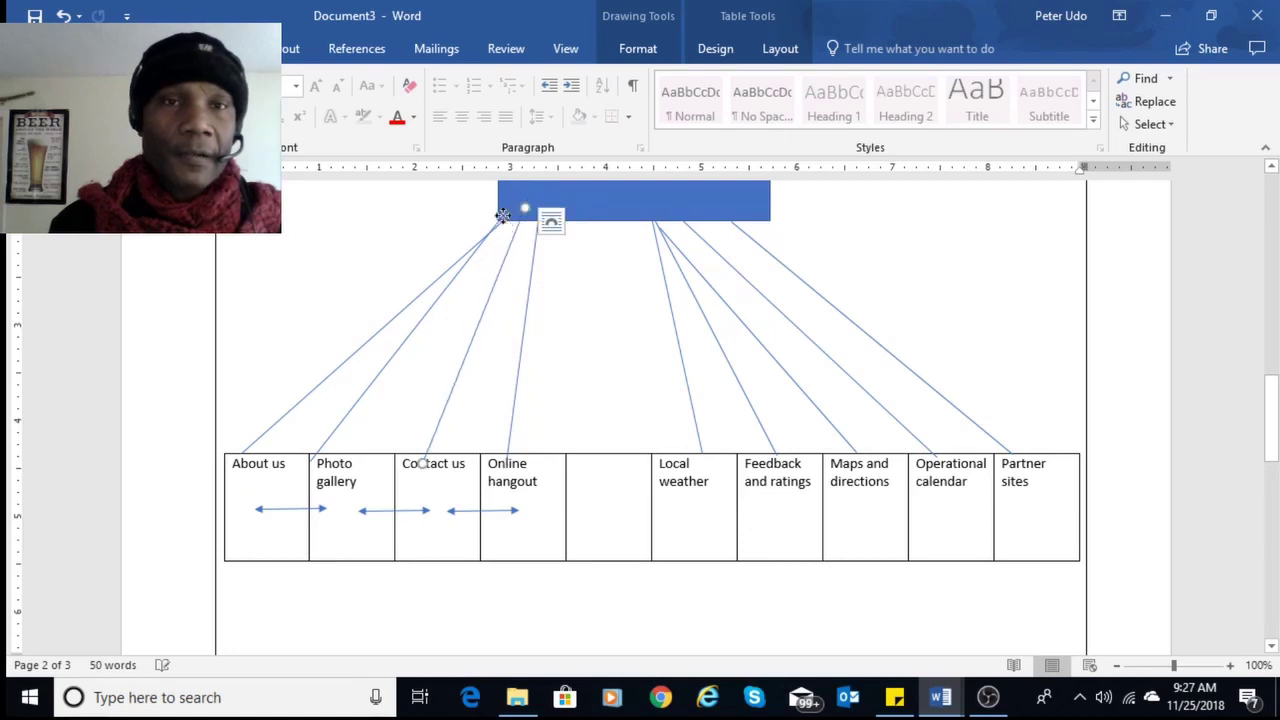
Move the lower end of the Photo gallery line toward the middle of its cell's upper edge.
click(503, 215)
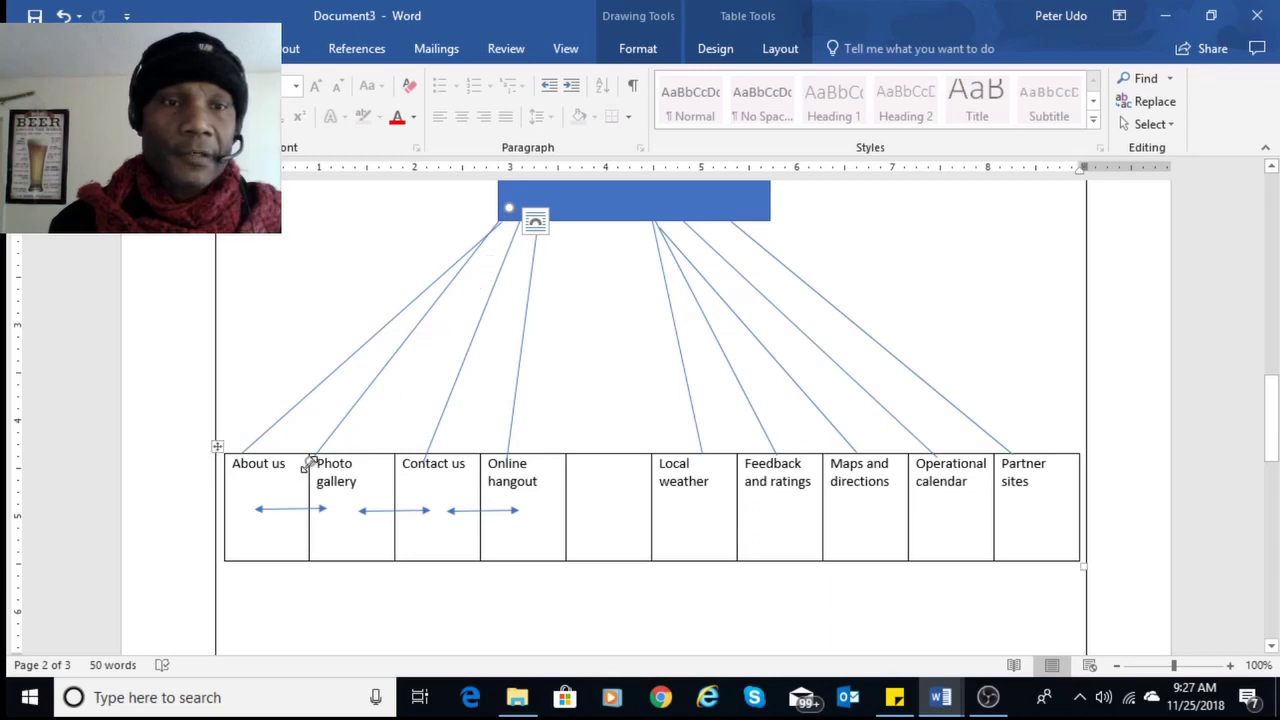
drag(308, 461, 346, 458)
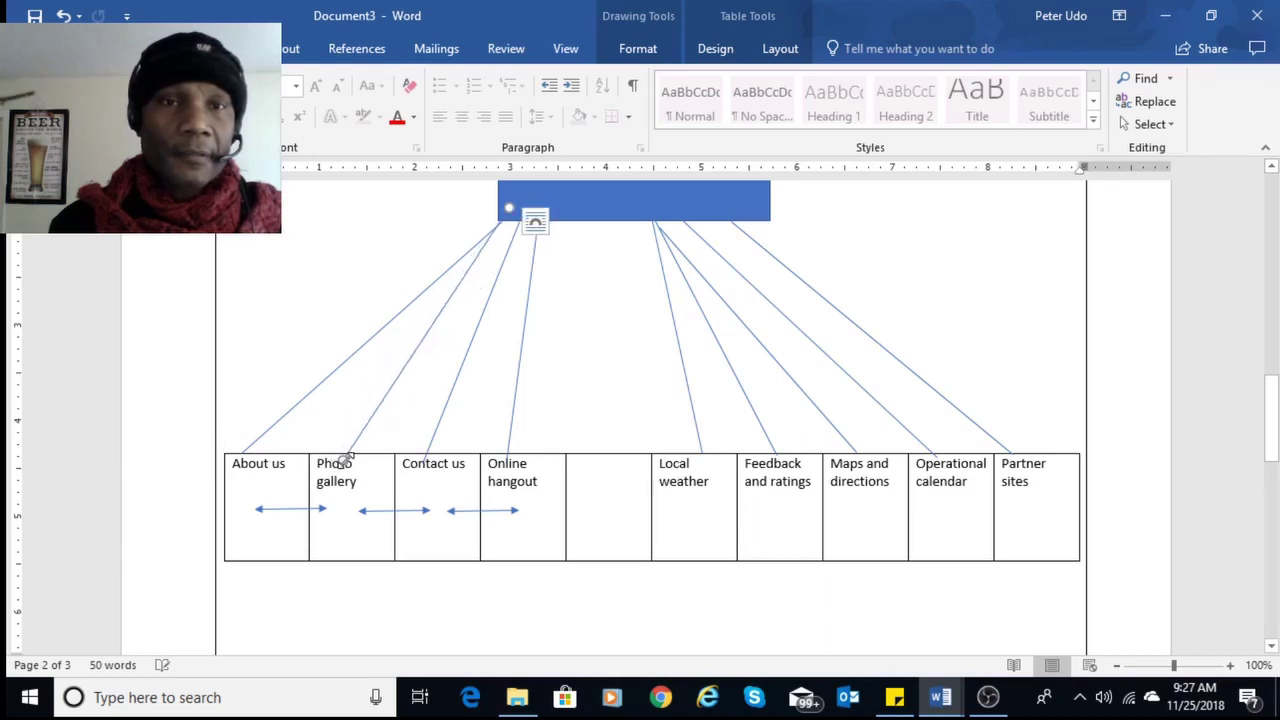
Spread the upper ends of the Online hangout, Contact us and Photo gallery lines farther right along the Main page box's lower edge.
click(557, 277)
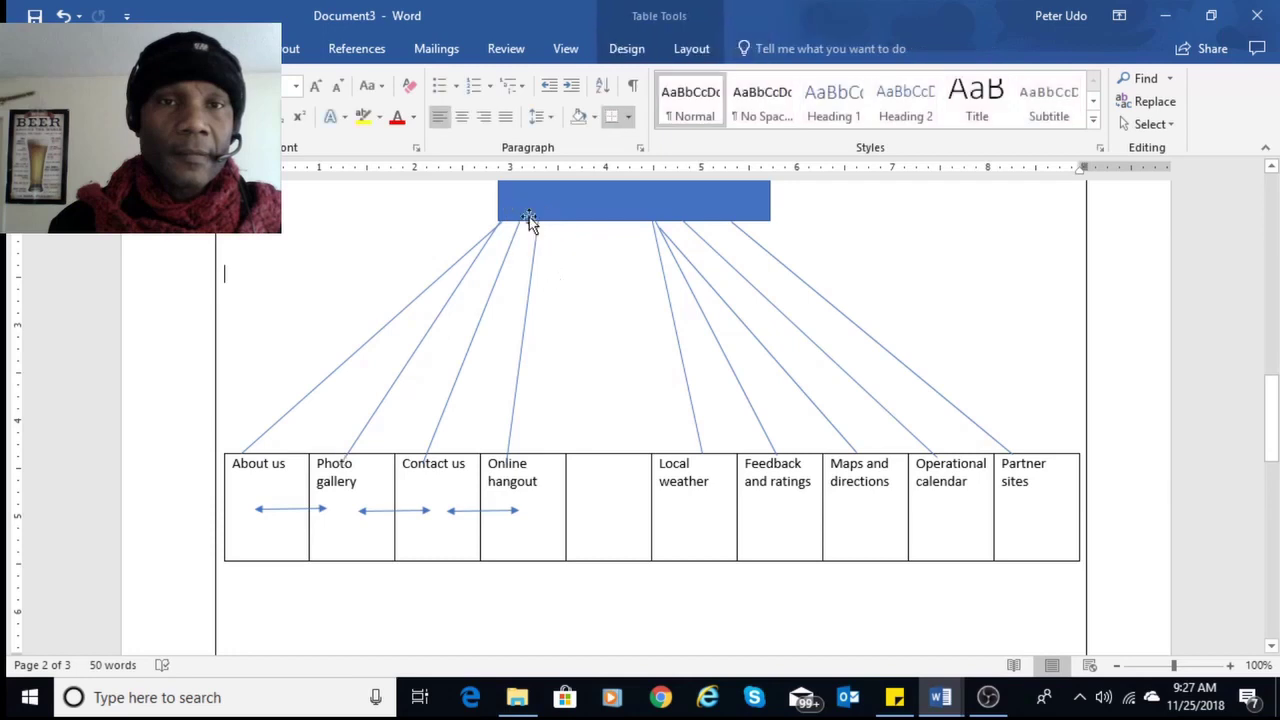
click(540, 220)
drag(540, 220, 557, 203)
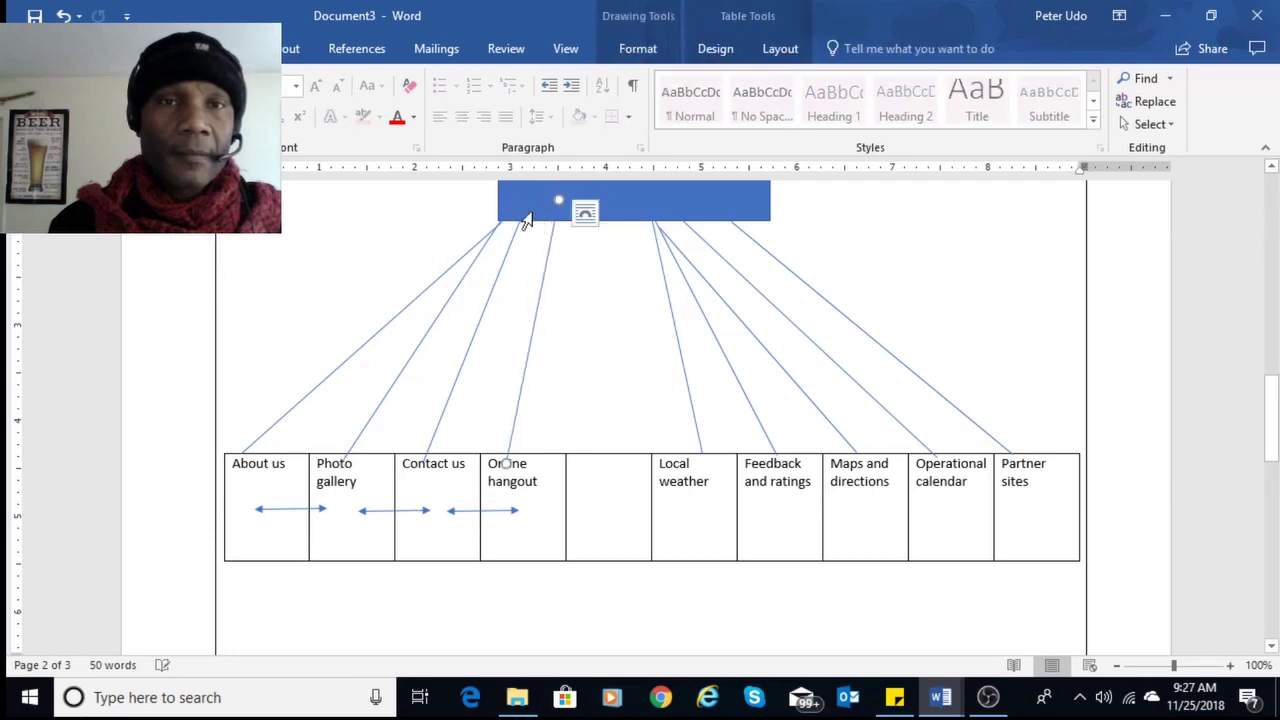
click(526, 217)
click(522, 232)
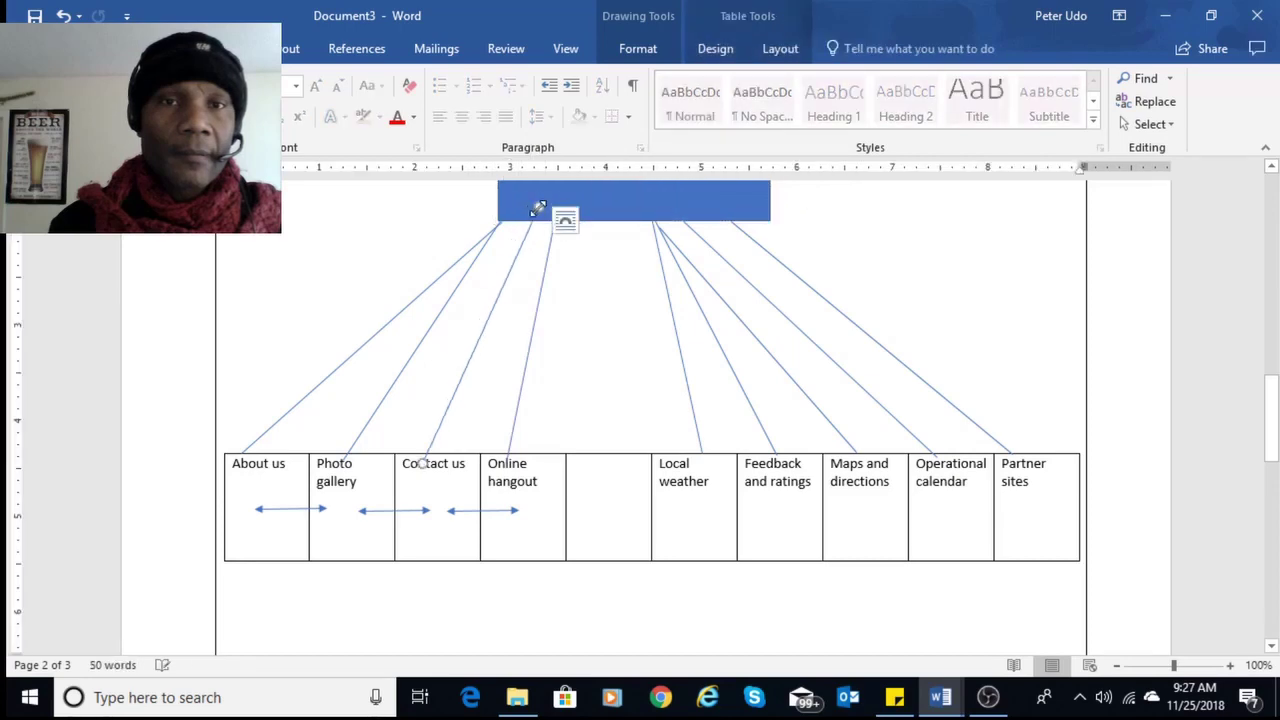
click(499, 226)
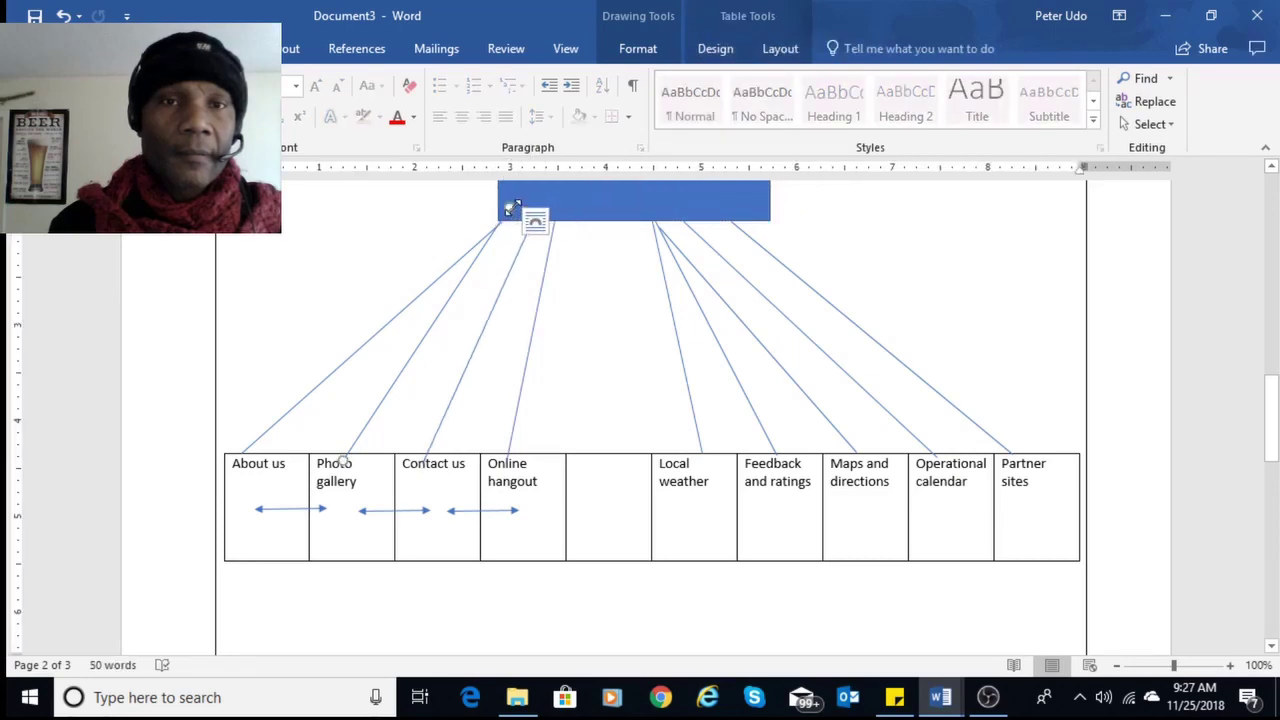
drag(509, 211, 525, 212)
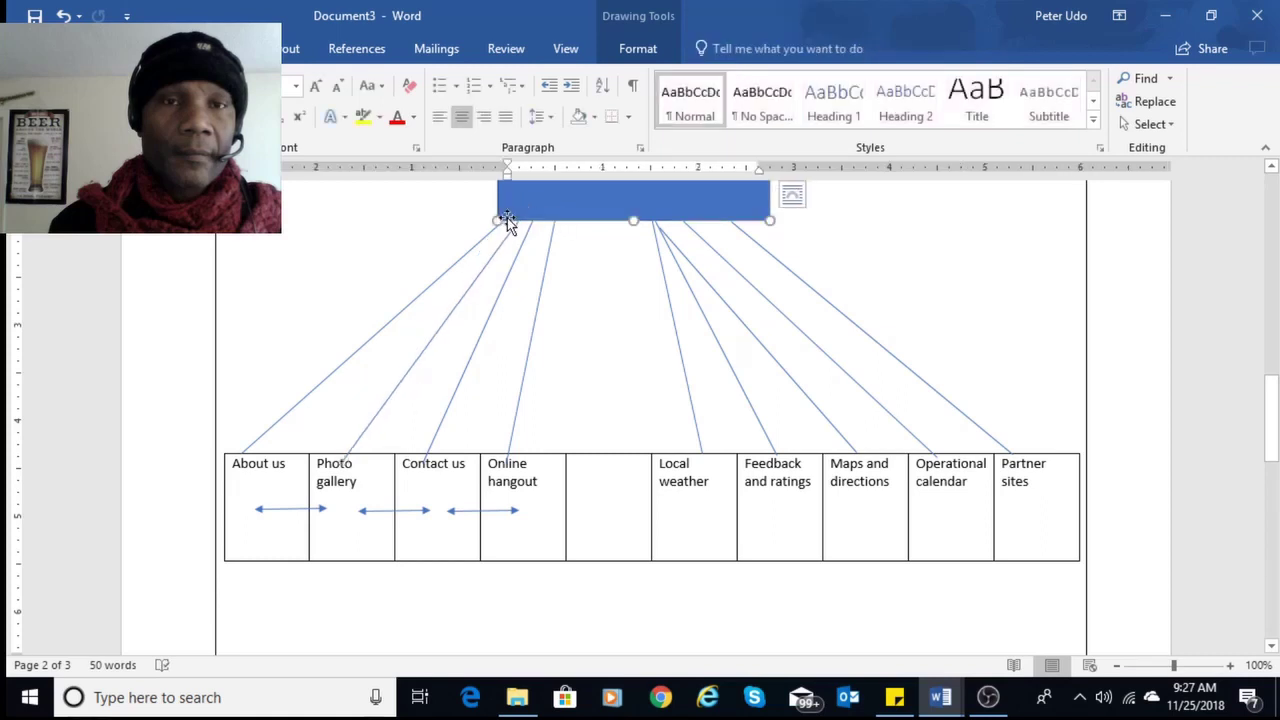
click(624, 288)
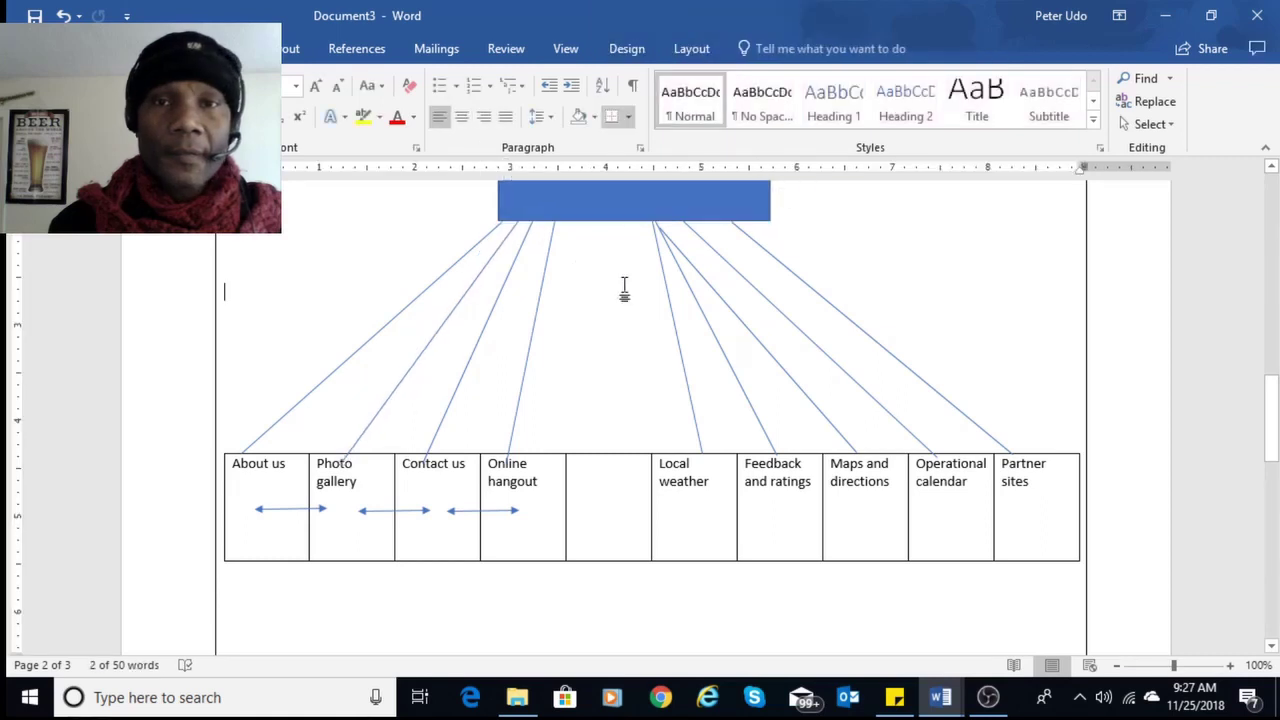
Spread the upper ends of the Partner sites, Operational calendar, Maps and directions, and Feedback and ratings lines evenly along the Main page box's lower edge.
click(729, 218)
mouse_move(729, 218)
mouse_down()
mouse_move(748, 213)
mouse_move(709, 210)
mouse_up()
click(679, 222)
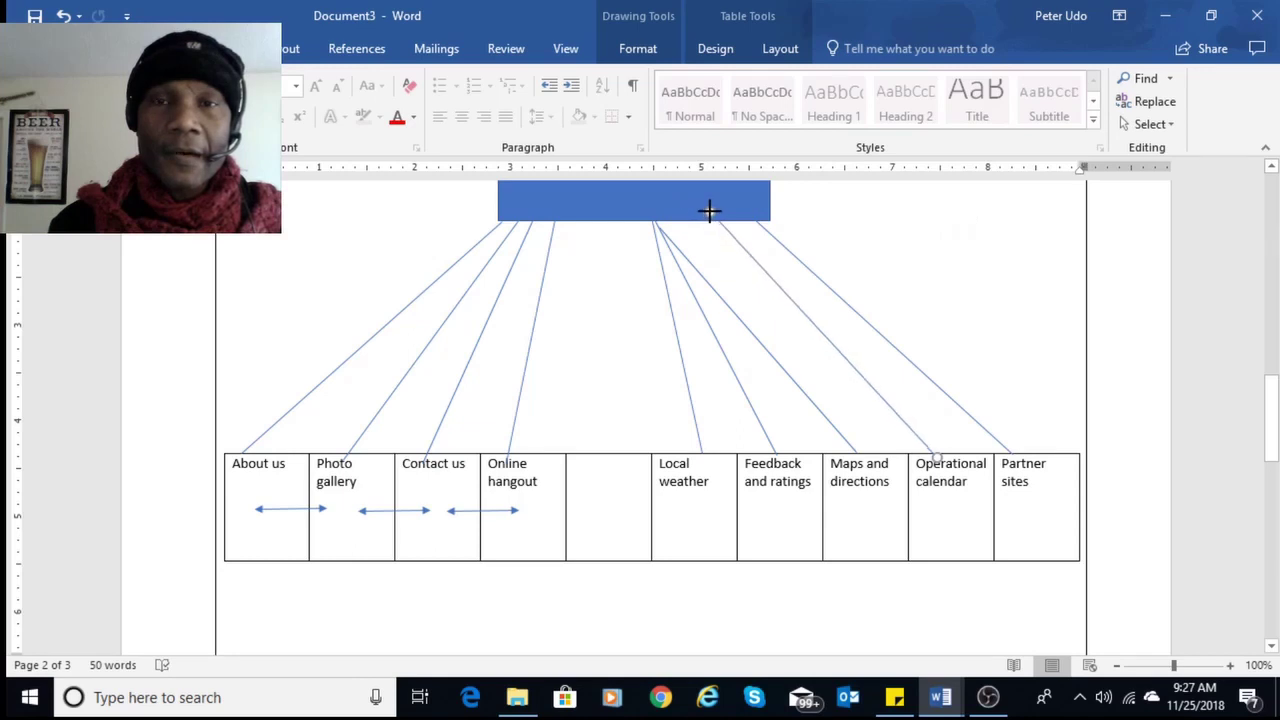
click(660, 222)
mouse_move(665, 220)
mouse_down()
mouse_move(689, 214)
mouse_move(670, 215)
mouse_up()
click(659, 223)
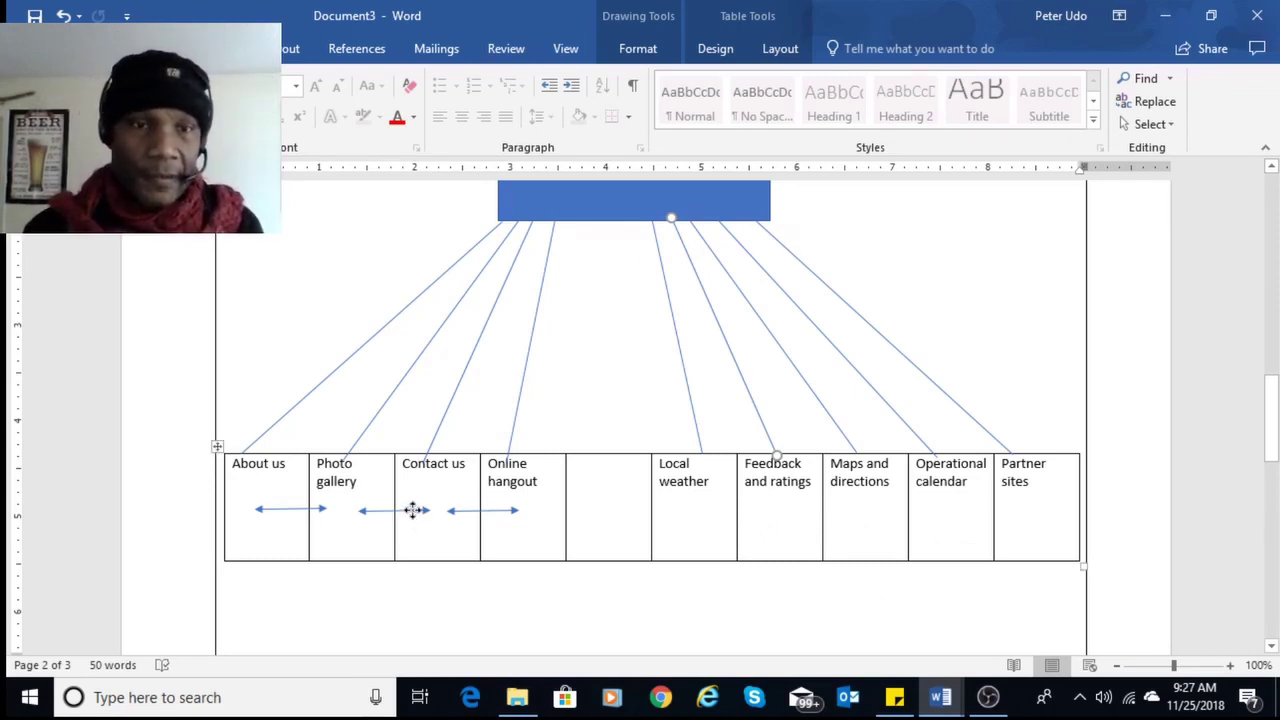
Raise the double-headed arrow between Photo gallery and Contact us slightly, level with the first arrow.
drag(413, 515, 410, 509)
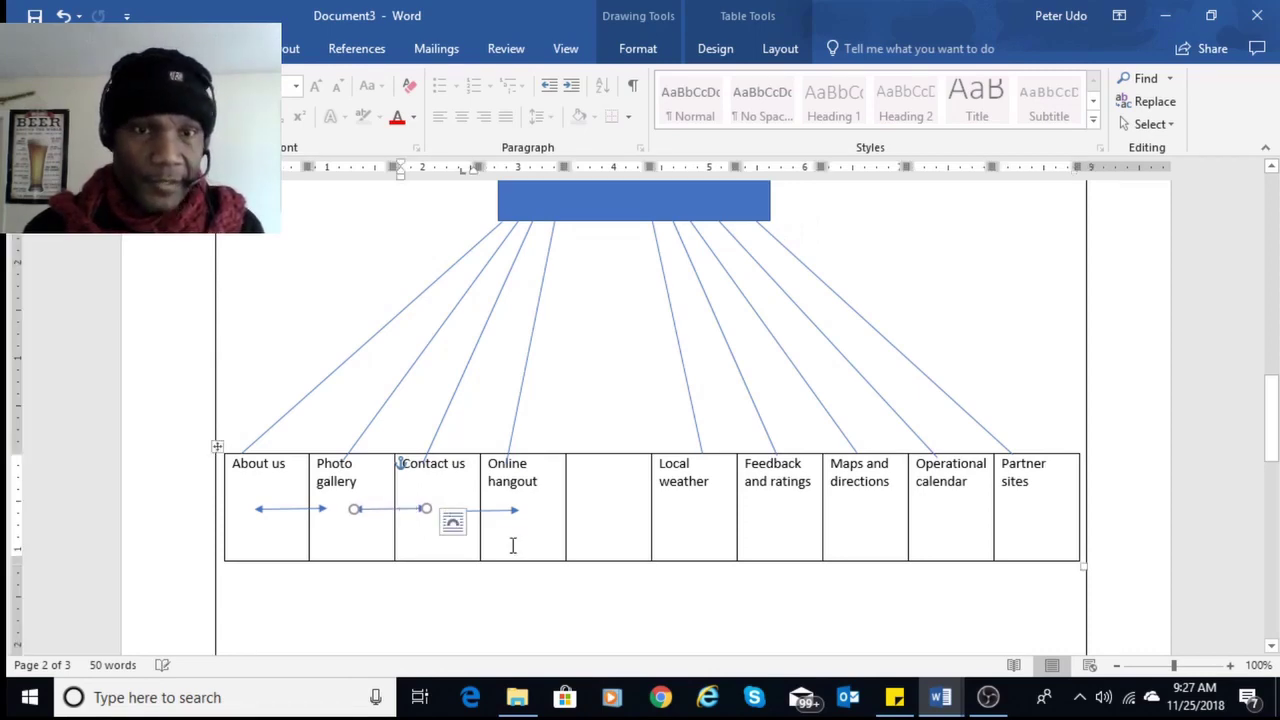
click(503, 511)
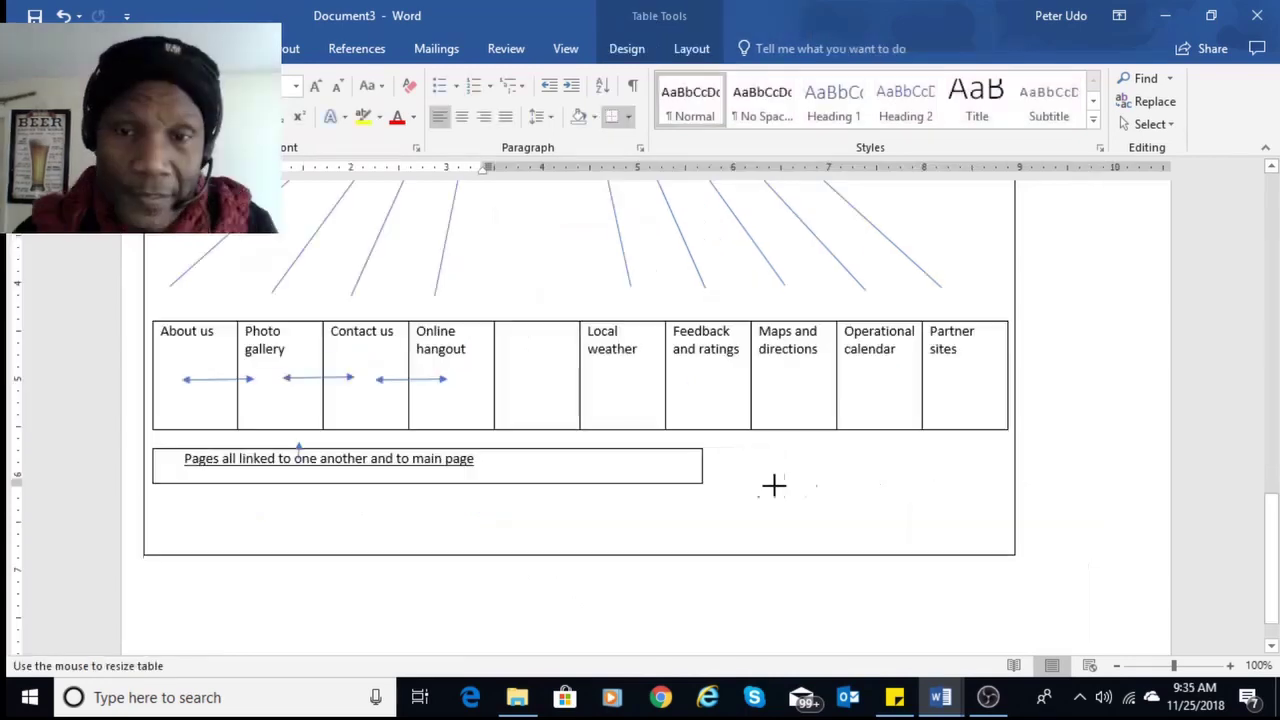
Widen the caption table to the outer frame's right edge and insert a column to the right of its caption.
drag(774, 486, 1013, 495)
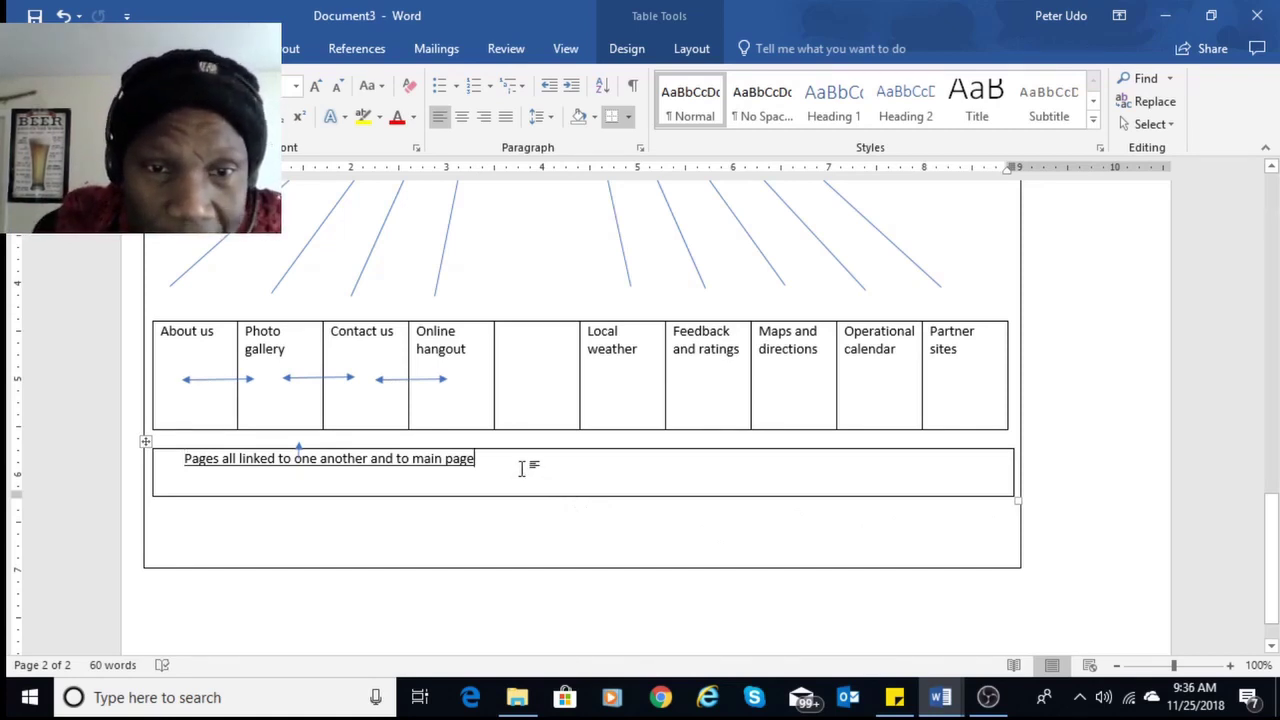
right_click(522, 470)
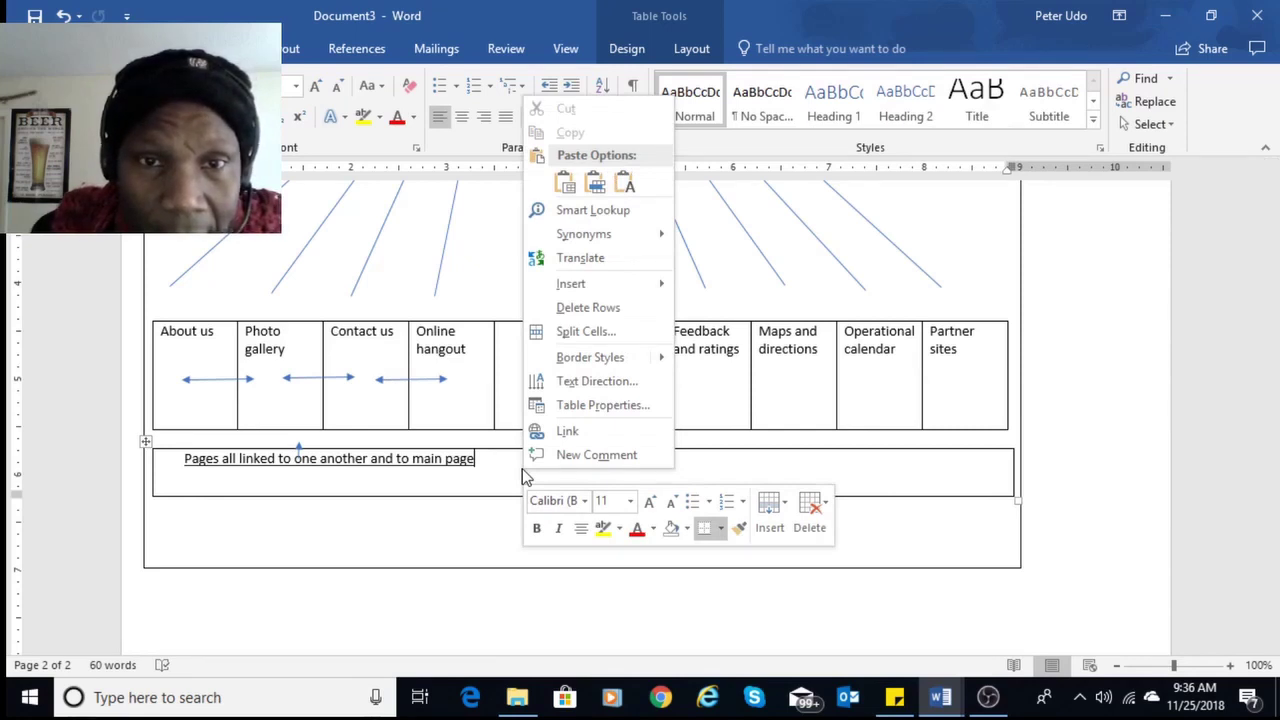
mouse_move(632, 287)
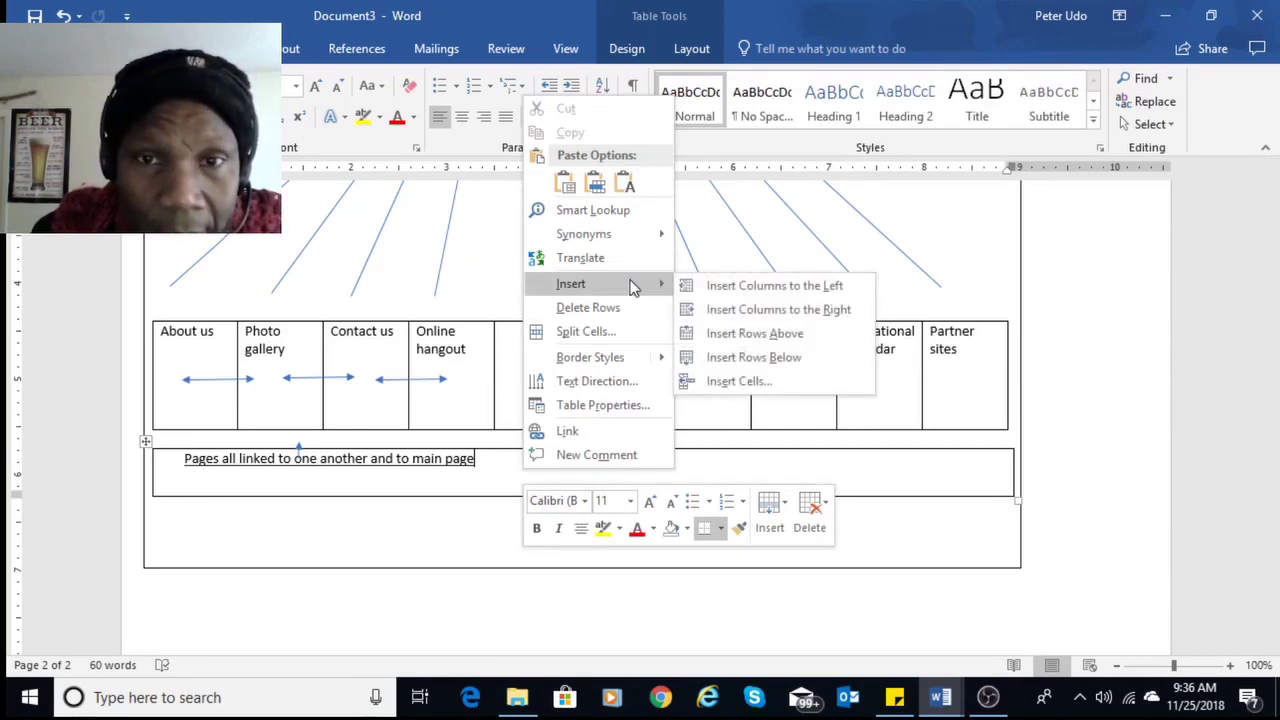
click(776, 310)
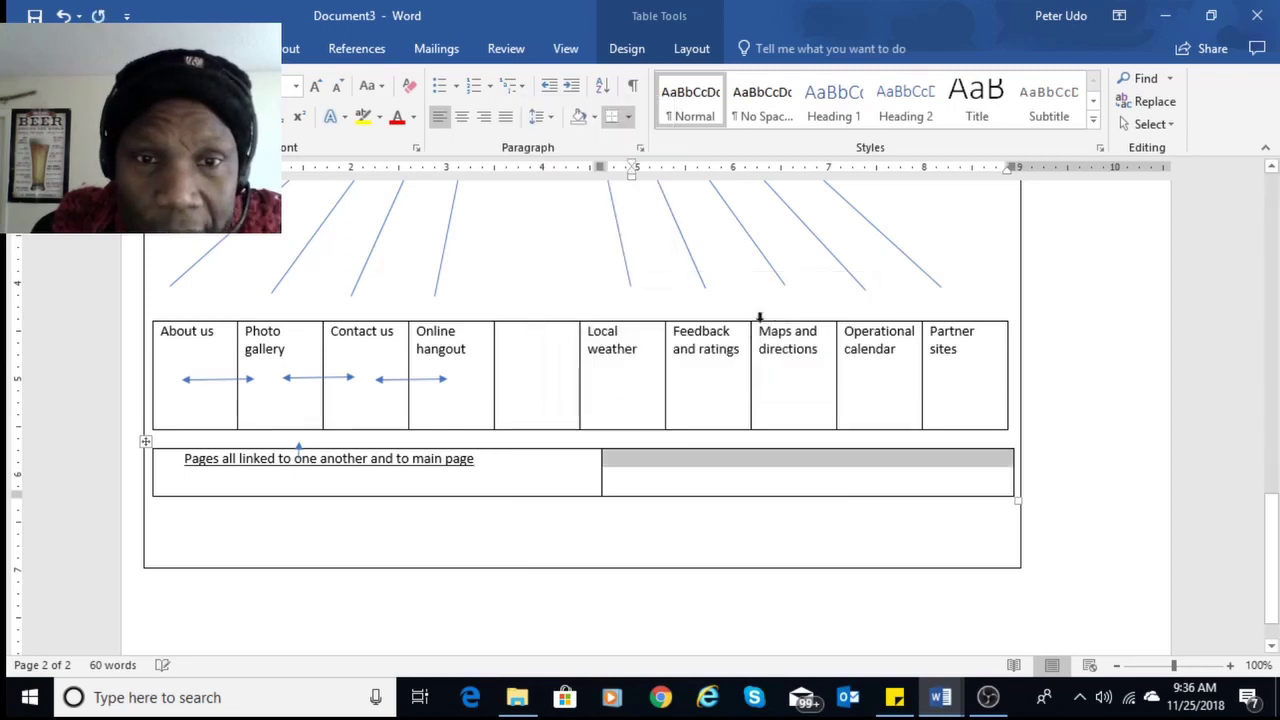
Split the new blank cell beside the caption into 2 columns and 1 row.
right_click(659, 471)
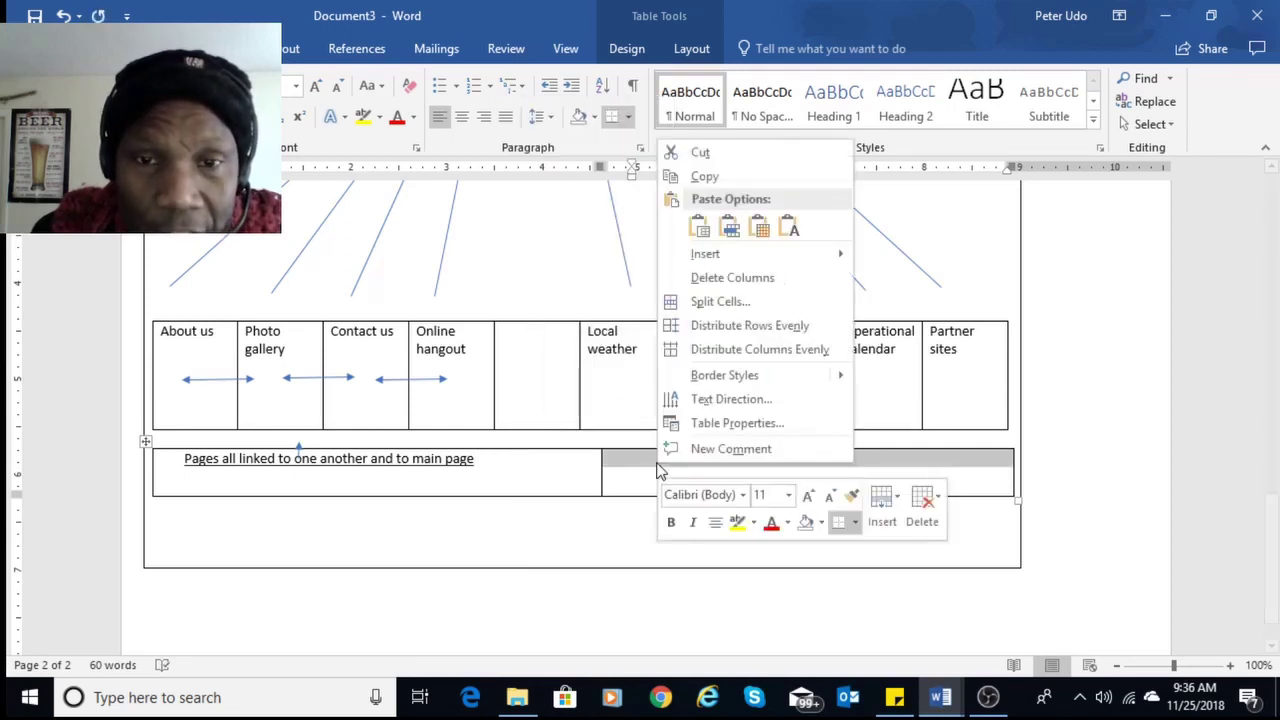
click(764, 304)
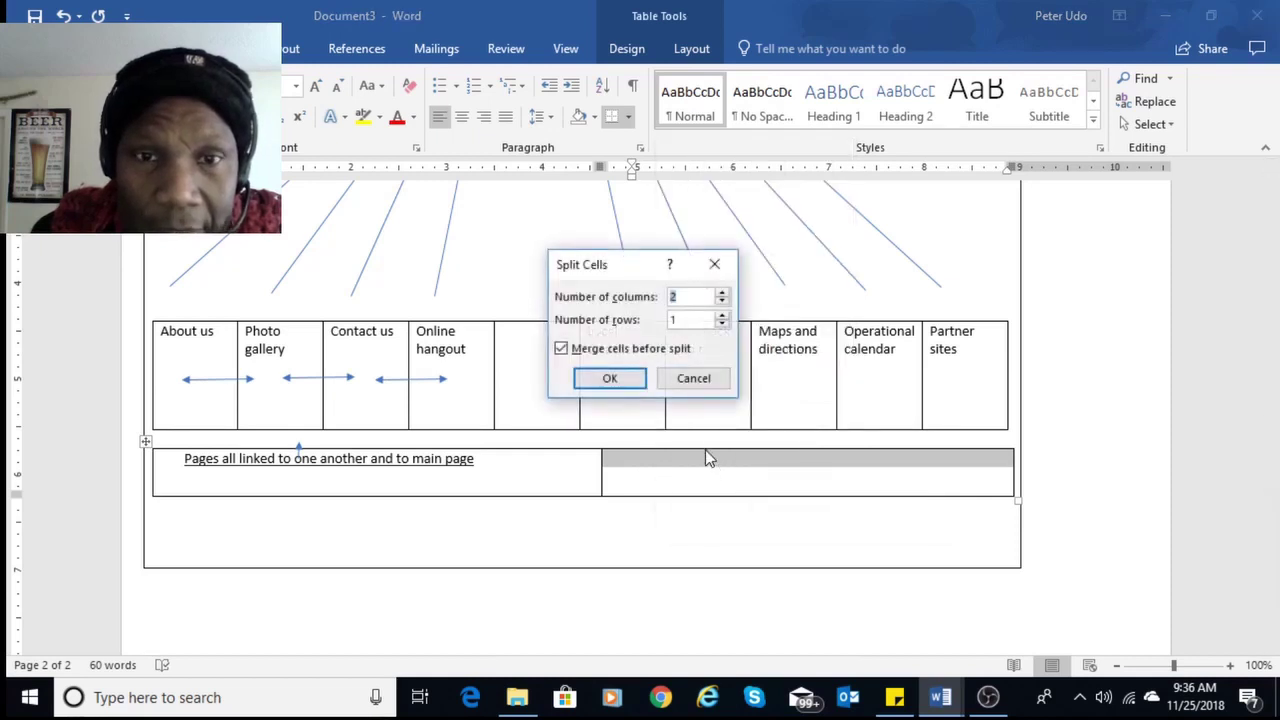
click(640, 386)
click(662, 483)
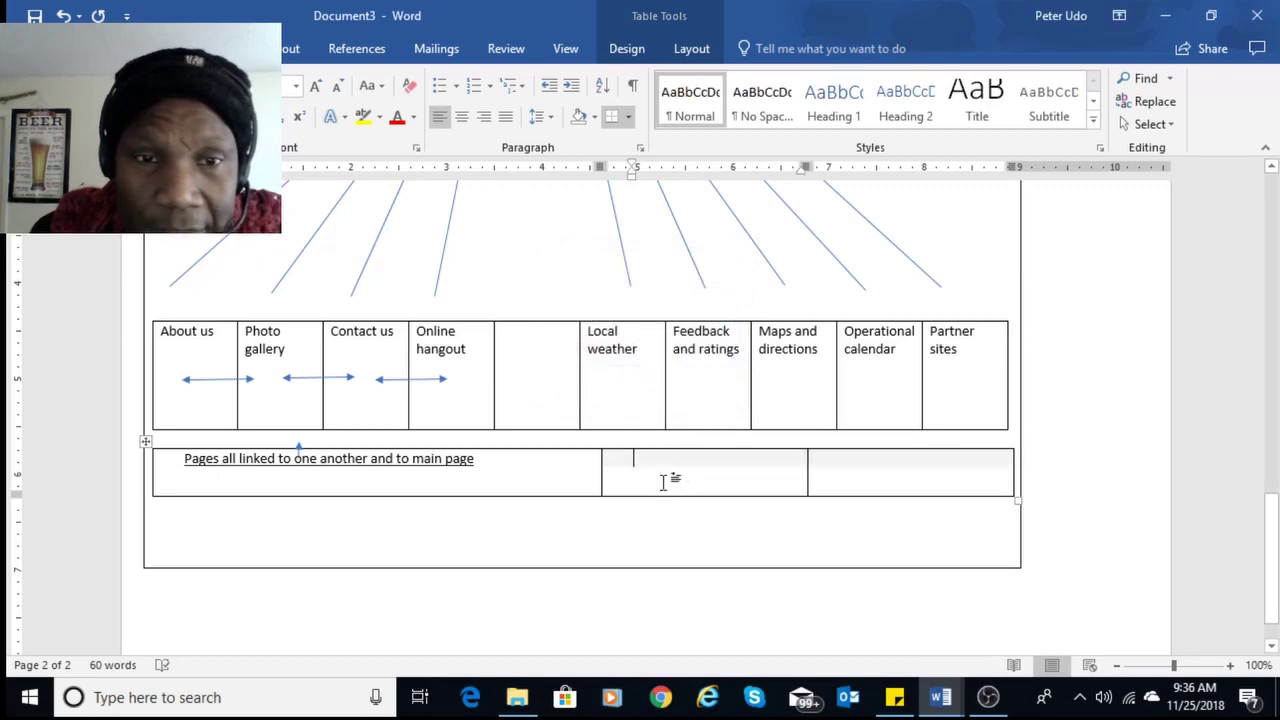
Line up the caption table's two column dividers with the edges of the blank column in the page table above.
drag(601, 459, 496, 462)
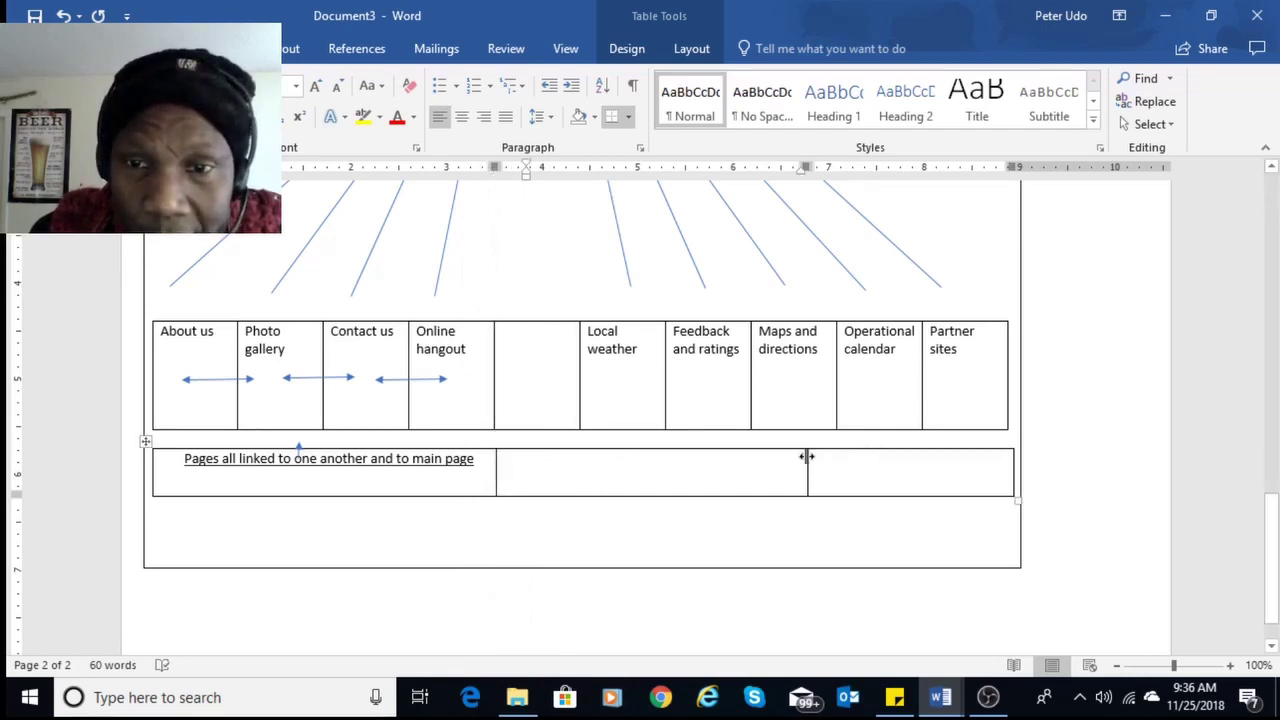
drag(806, 457, 536, 498)
click(533, 476)
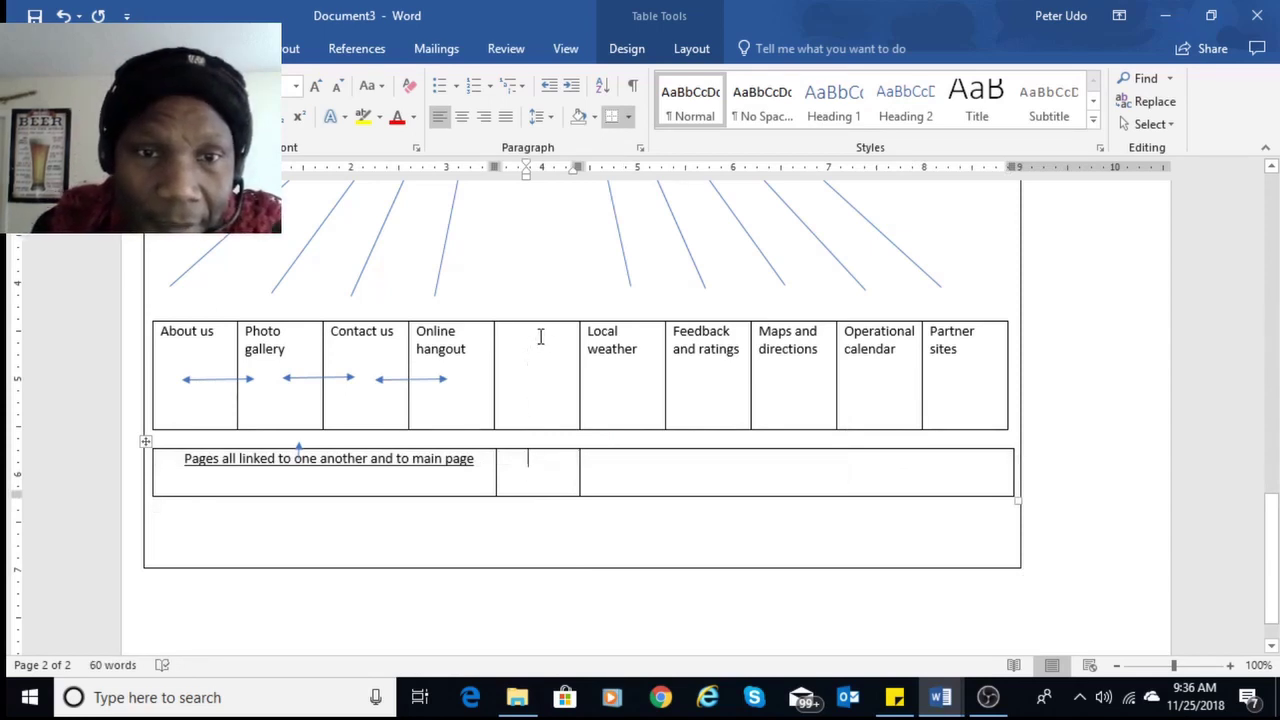
Copy the External Sites heading from the 7 Best Free Flowchart Tools for Windows_Short document into the caption table's last cell in Document3.
click(651, 474)
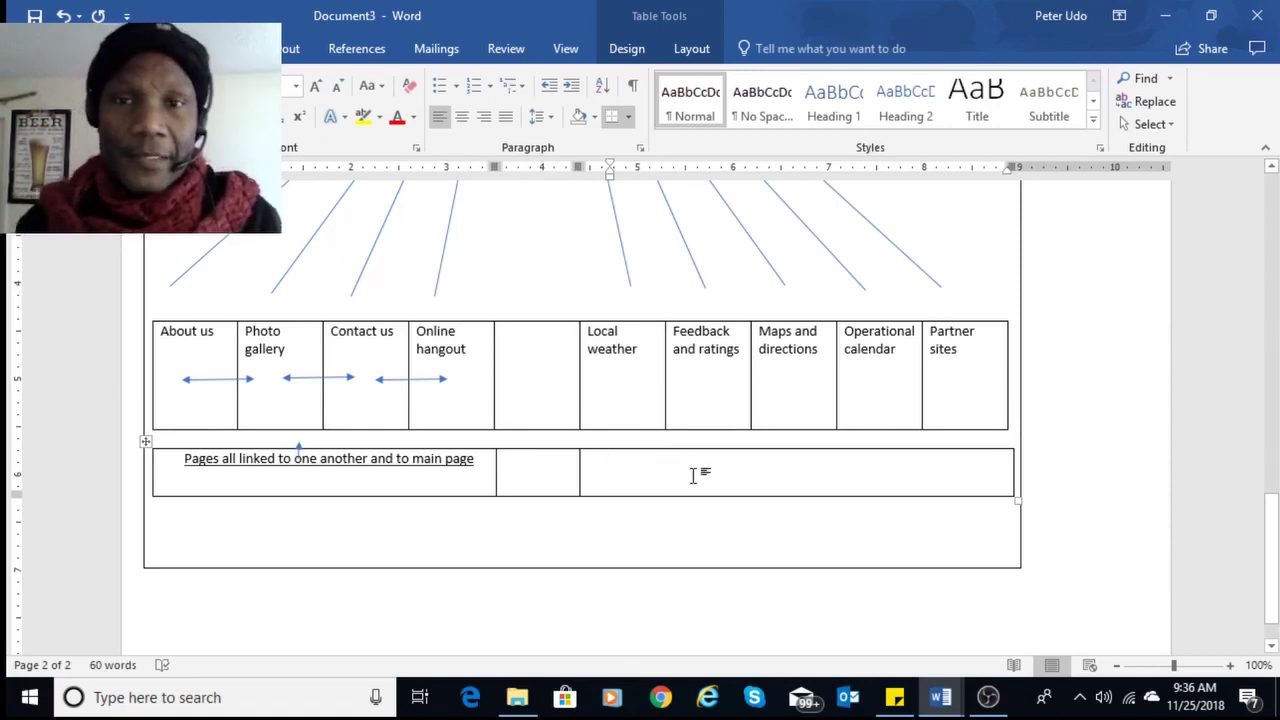
click(945, 700)
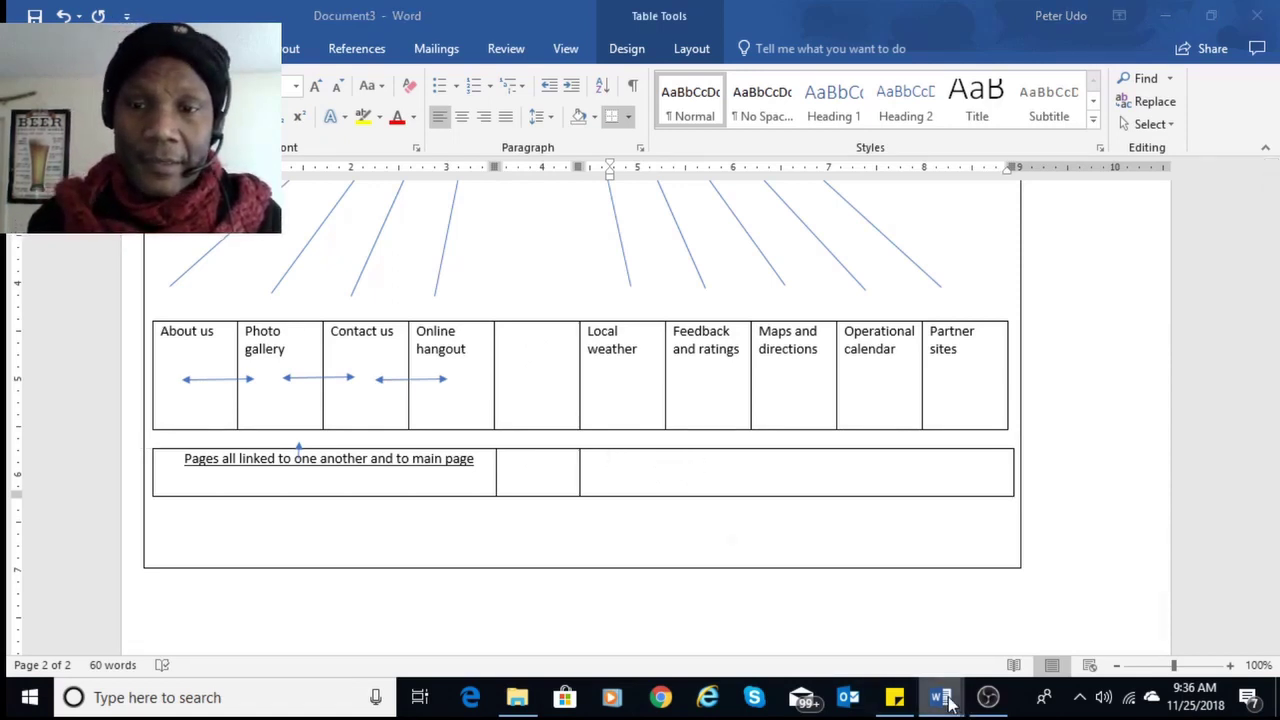
click(869, 620)
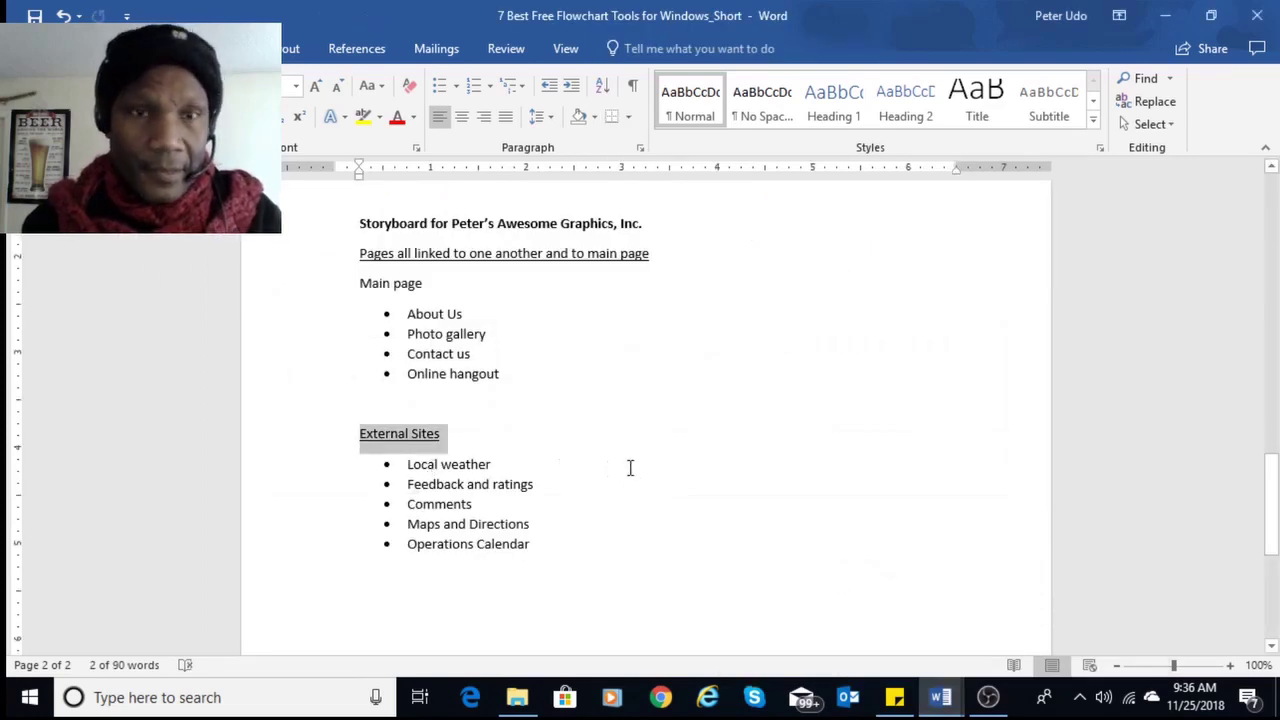
click(940, 697)
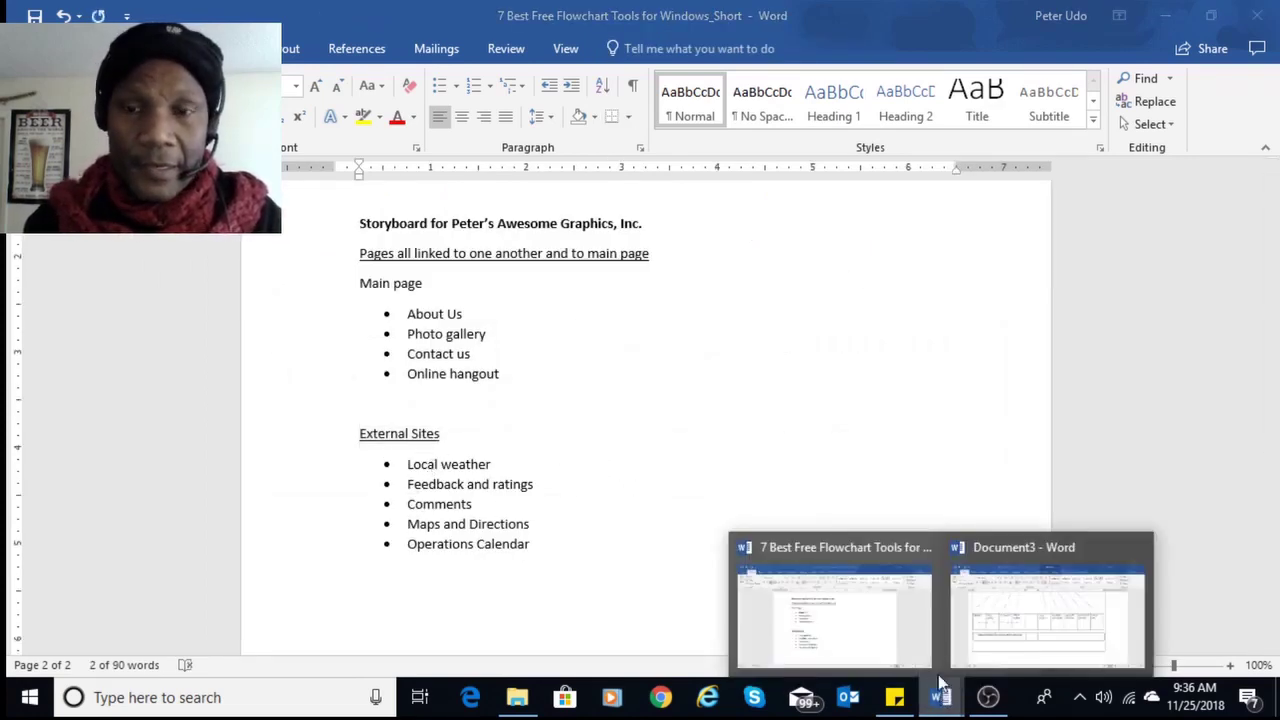
click(971, 620)
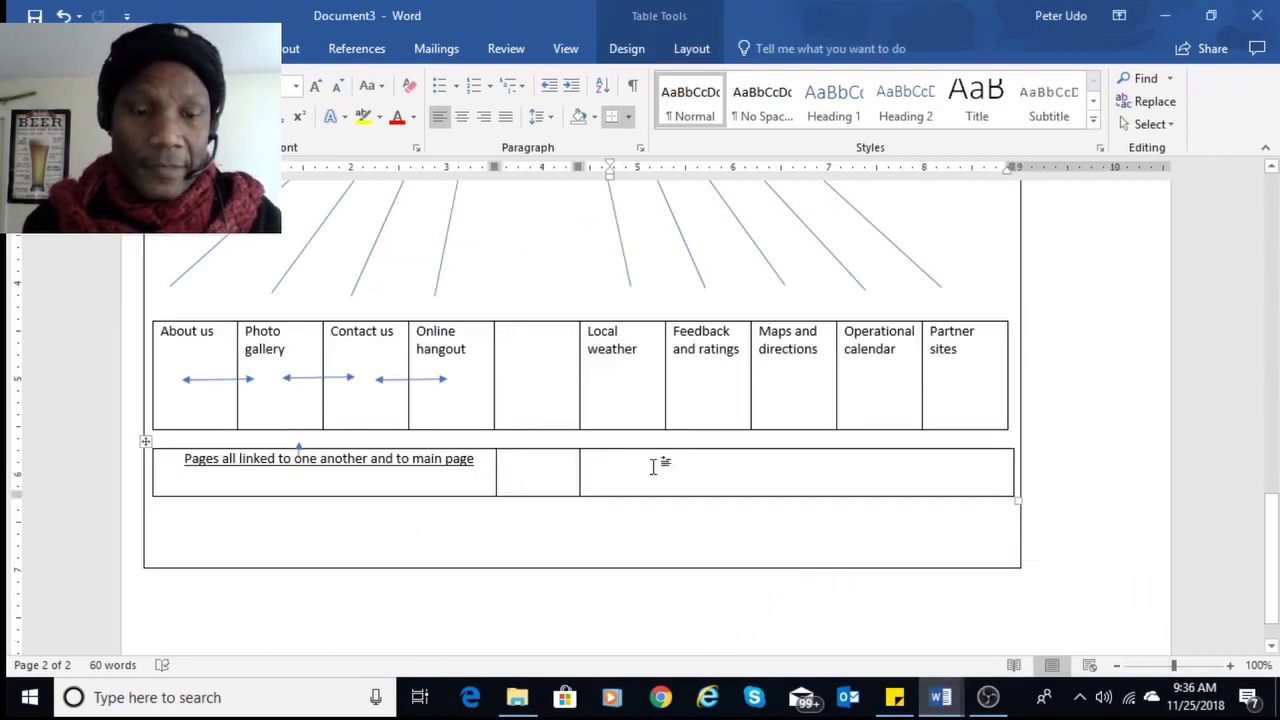
text(External Sites)
click(699, 535)
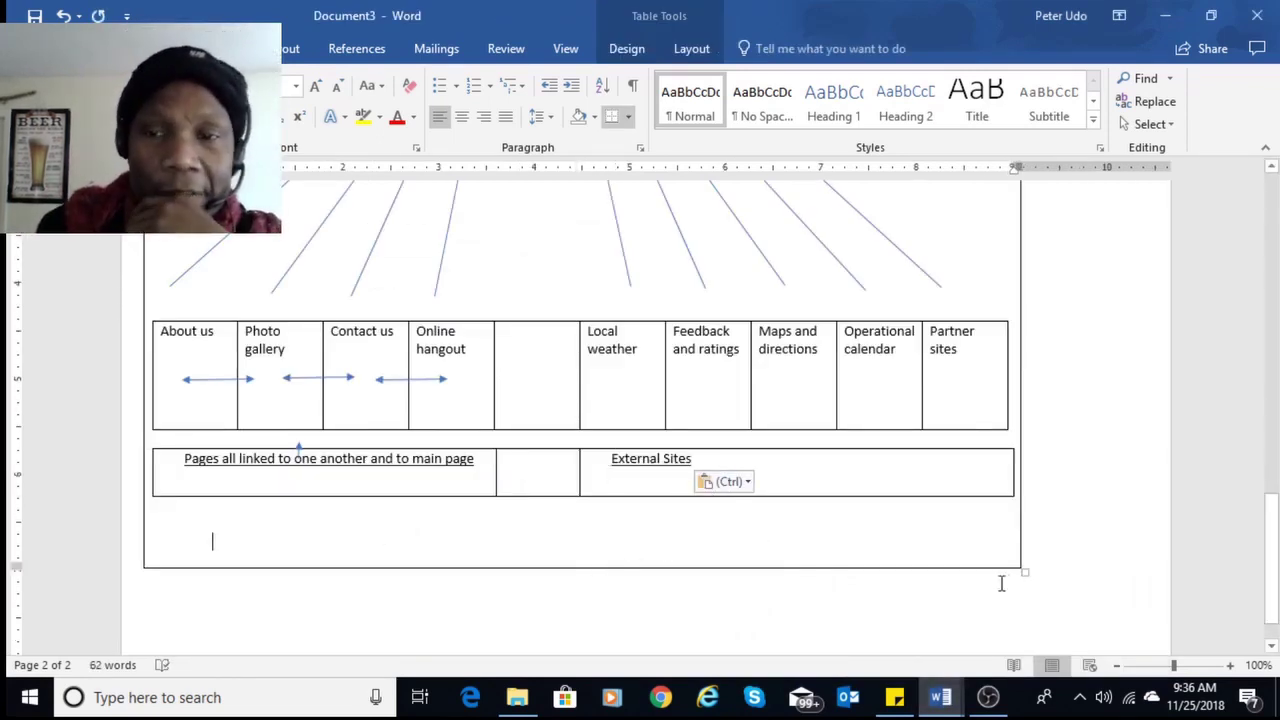
Select the blank column between Online hangout and Local weather in the page table.
click(536, 313)
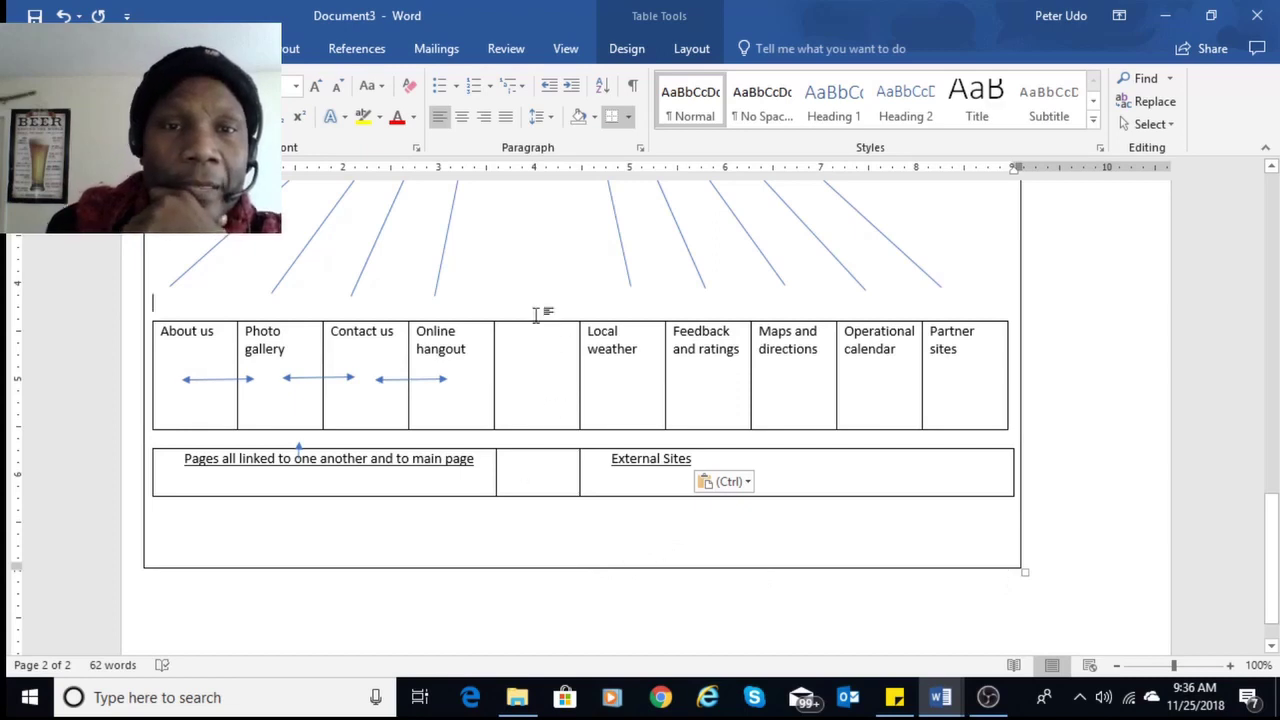
click(535, 318)
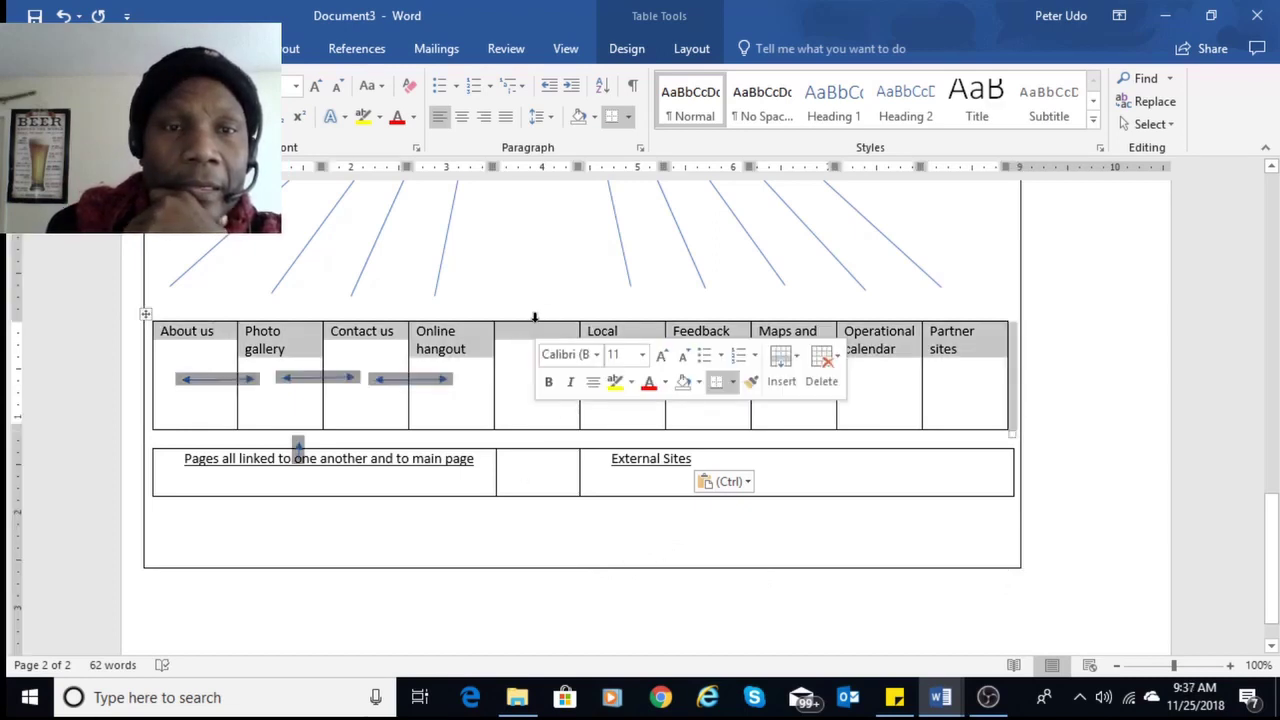
click(535, 316)
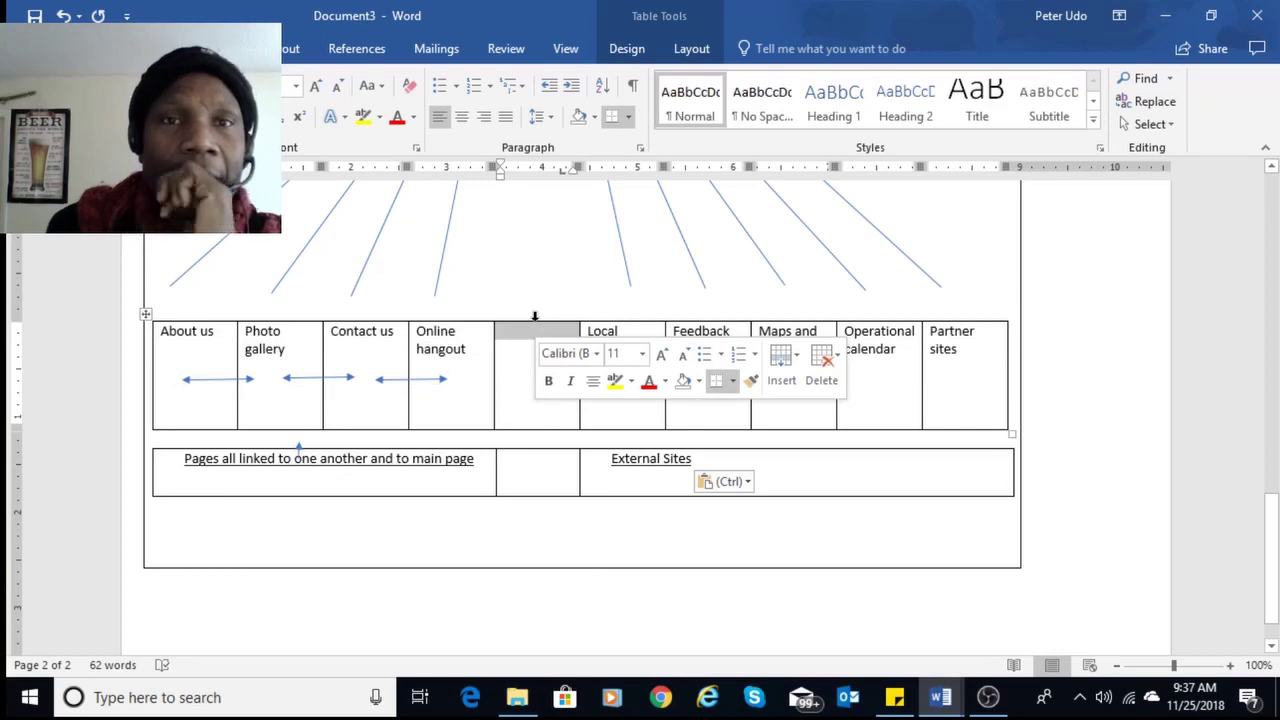
Try removing all borders from the selected blank column, and undo it.
click(629, 118)
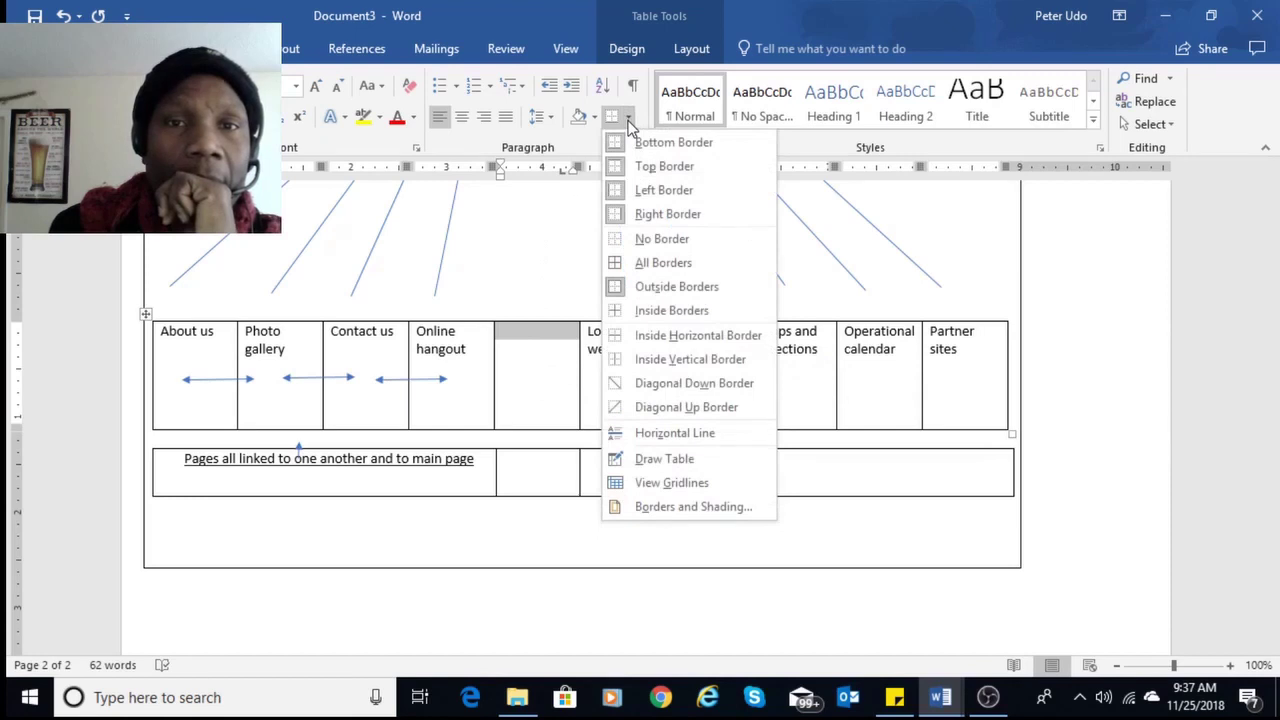
click(627, 238)
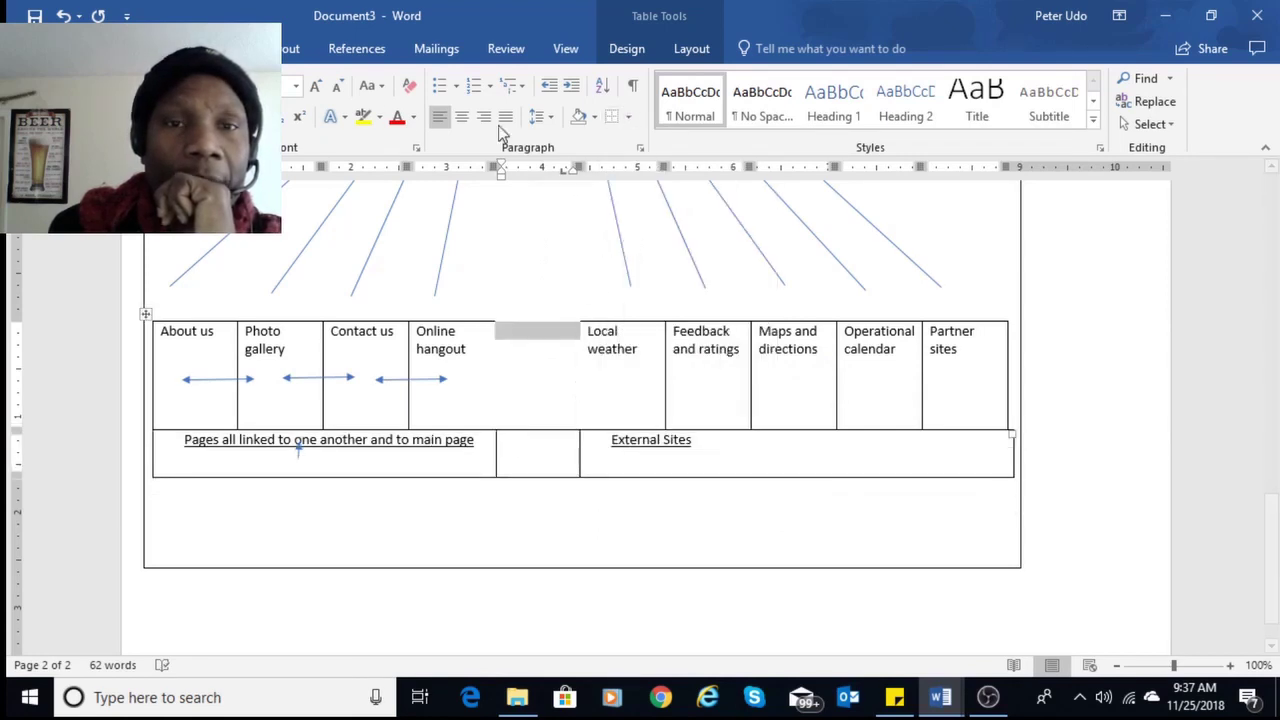
click(63, 16)
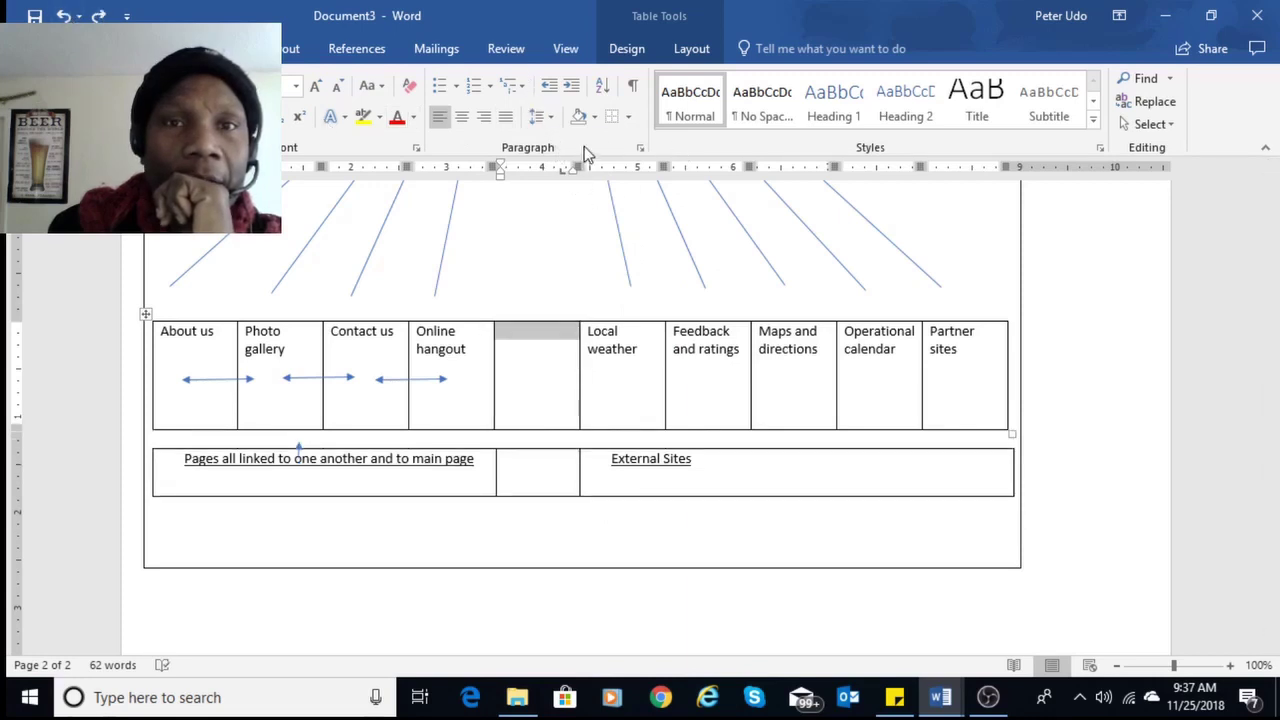
Remove only the top border of the blank column between Online hangout and Local weather.
click(629, 117)
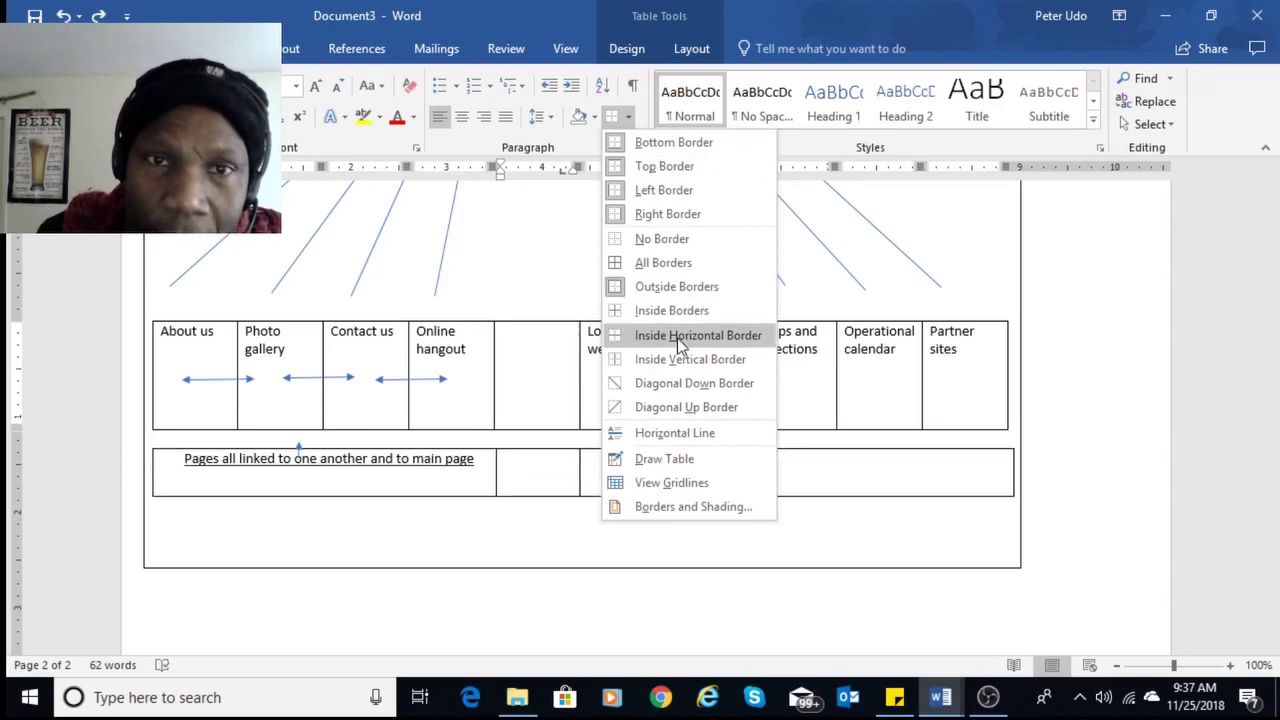
click(665, 167)
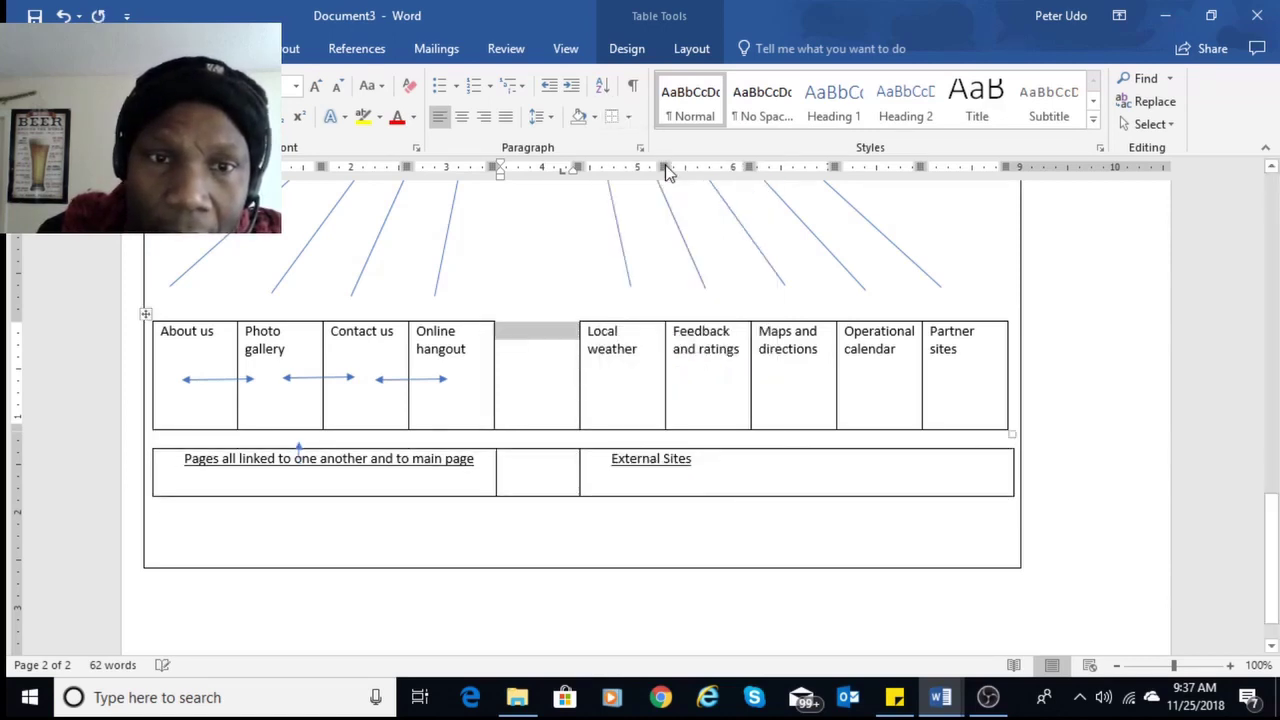
Remove the bottom border of the blank cell between the two headings in the caption table.
click(530, 478)
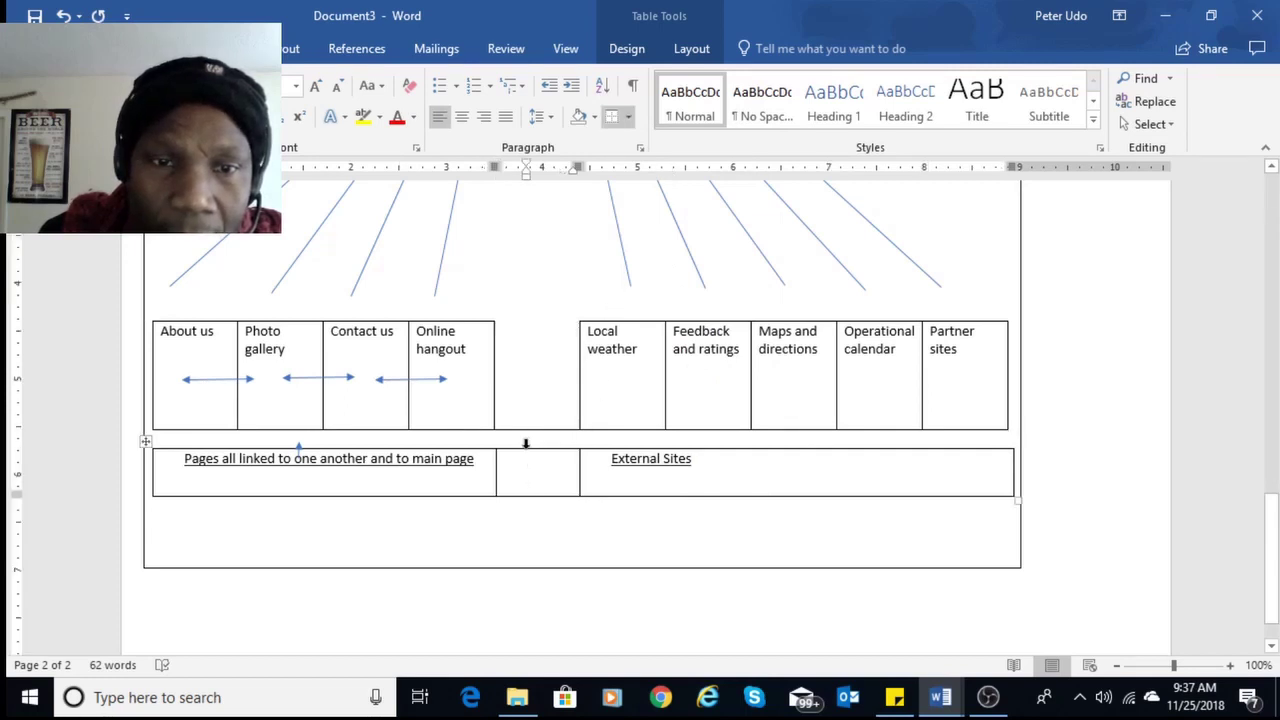
click(525, 443)
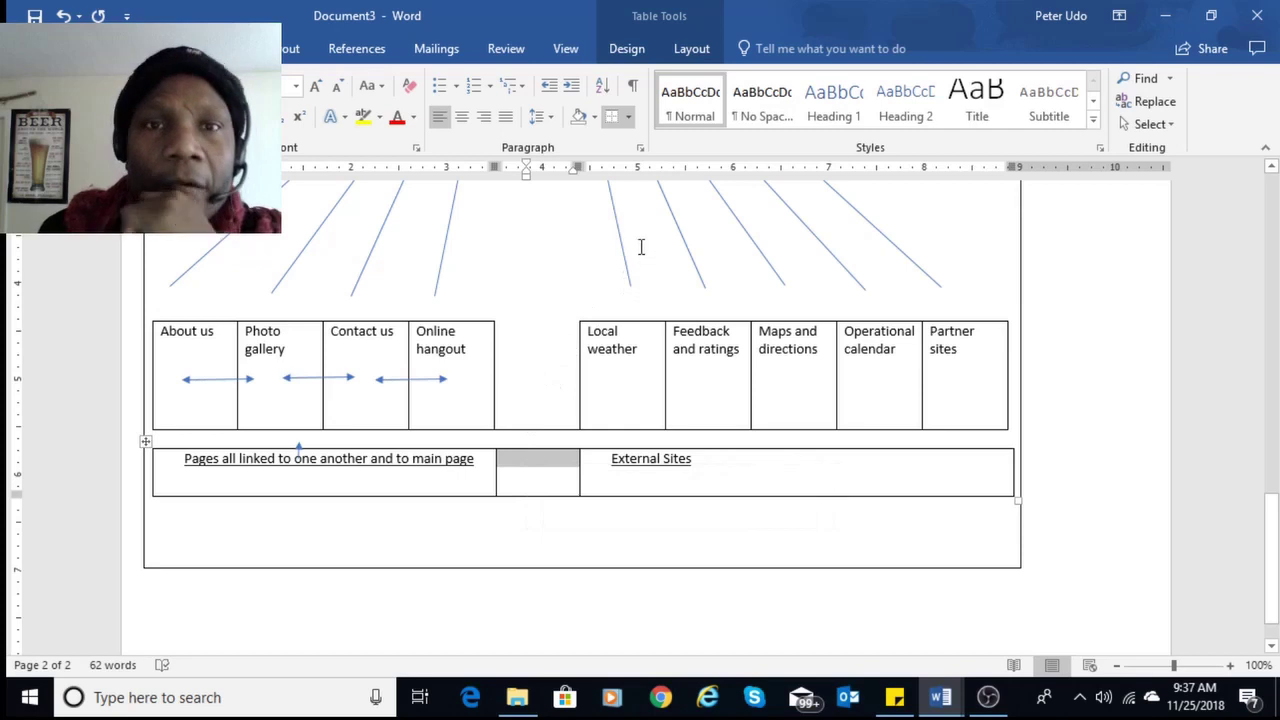
click(629, 117)
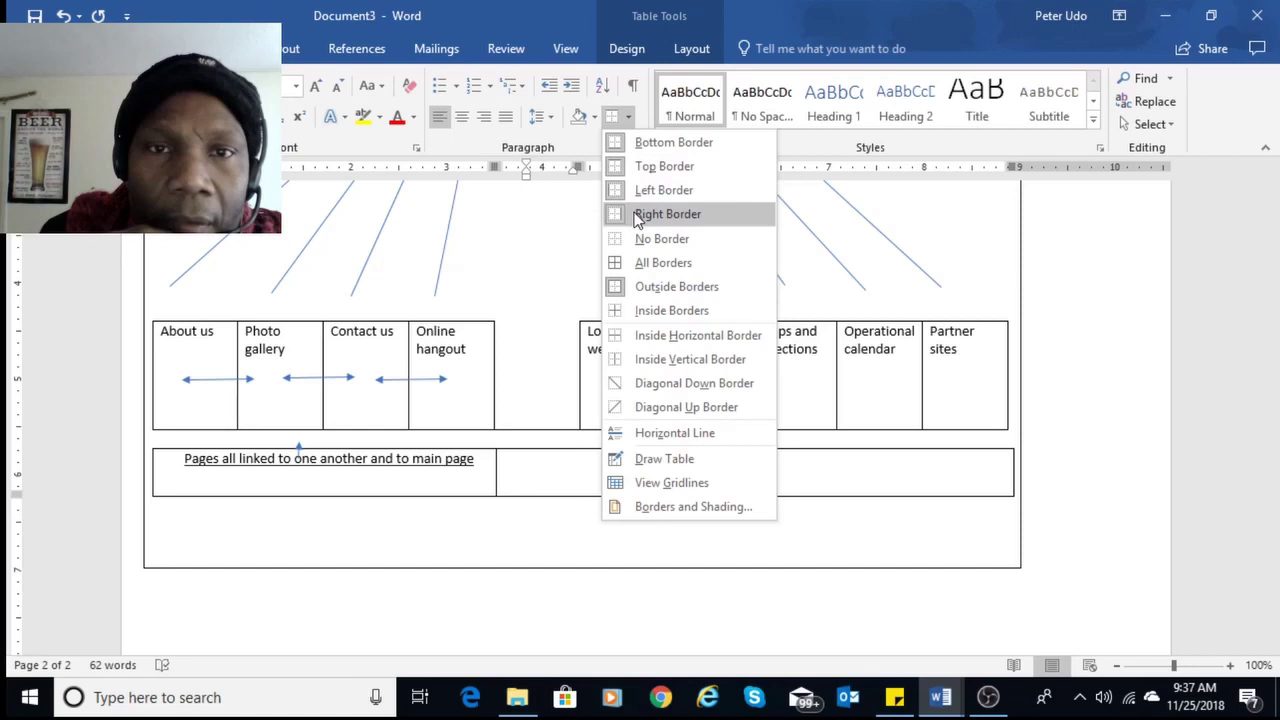
click(634, 150)
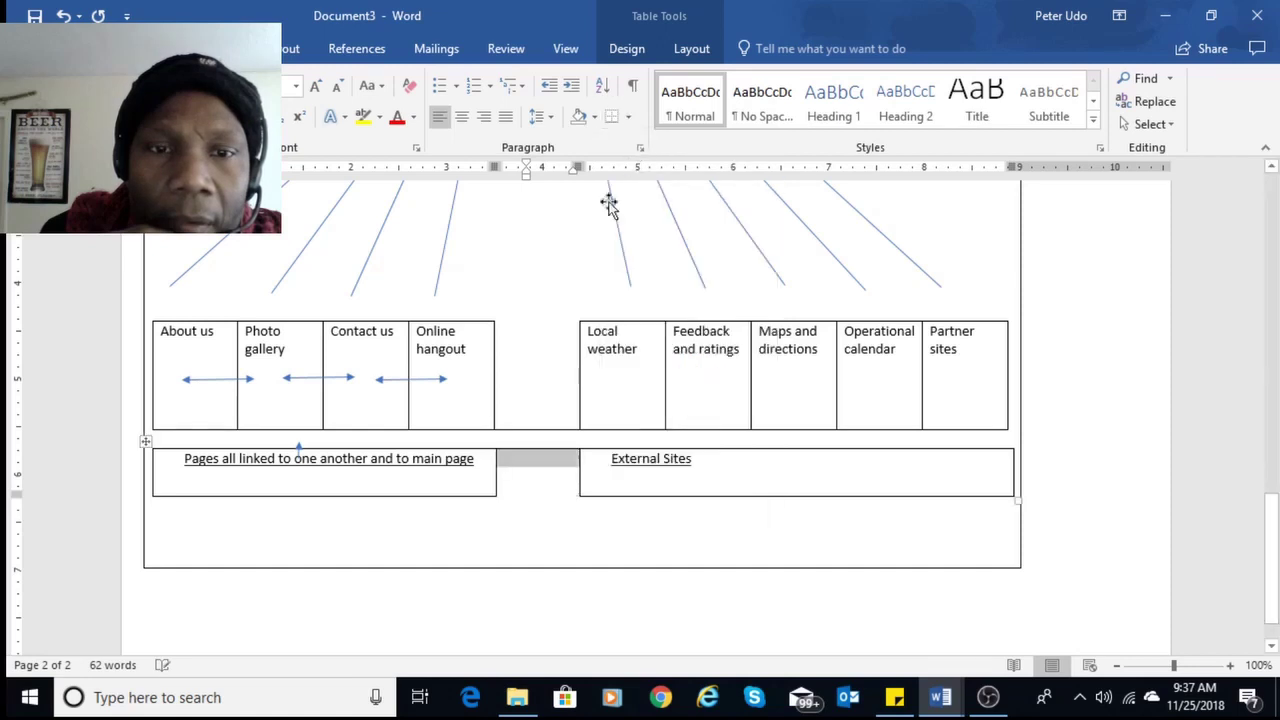
click(554, 477)
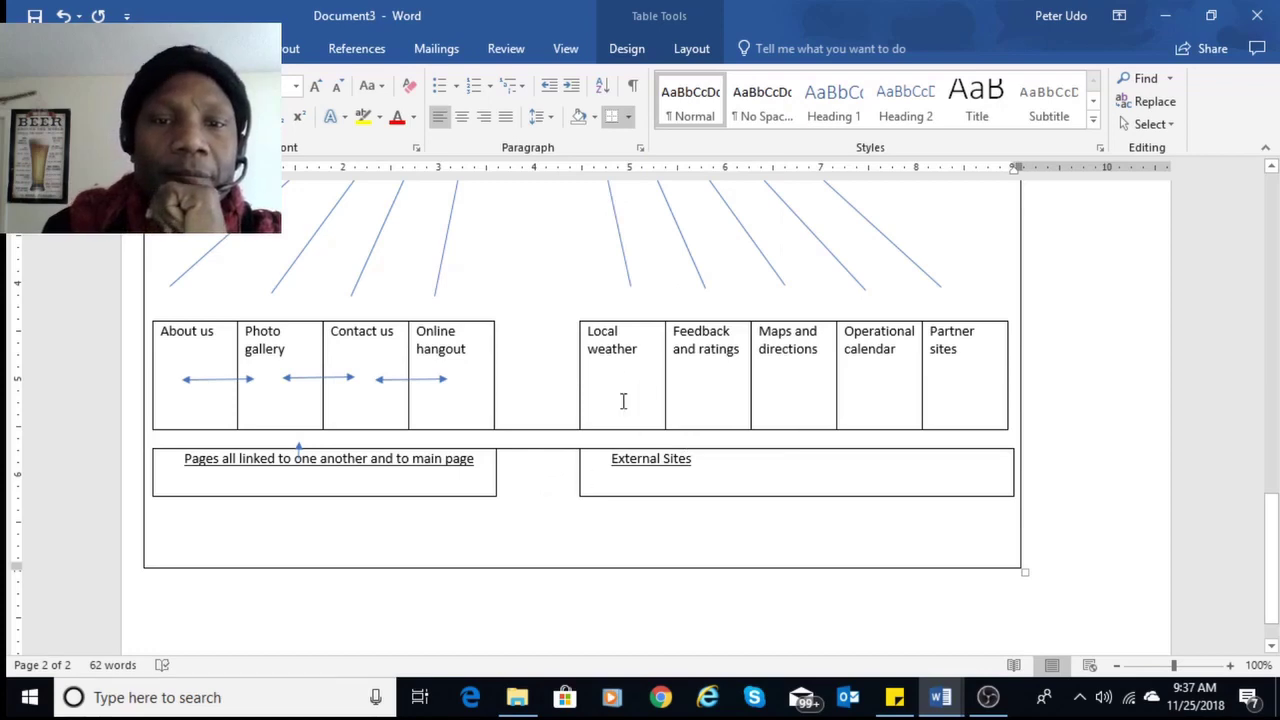
Remove the top border of the blank cell between the two headings in the caption table.
click(533, 424)
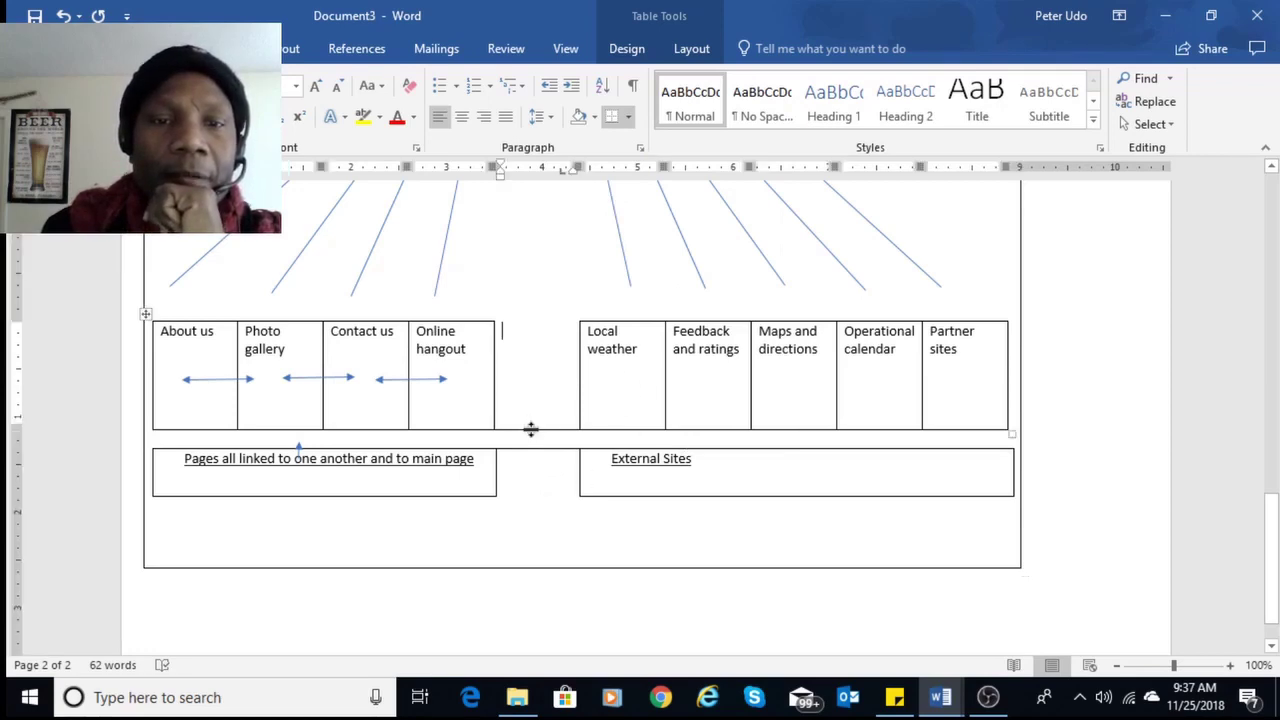
click(542, 446)
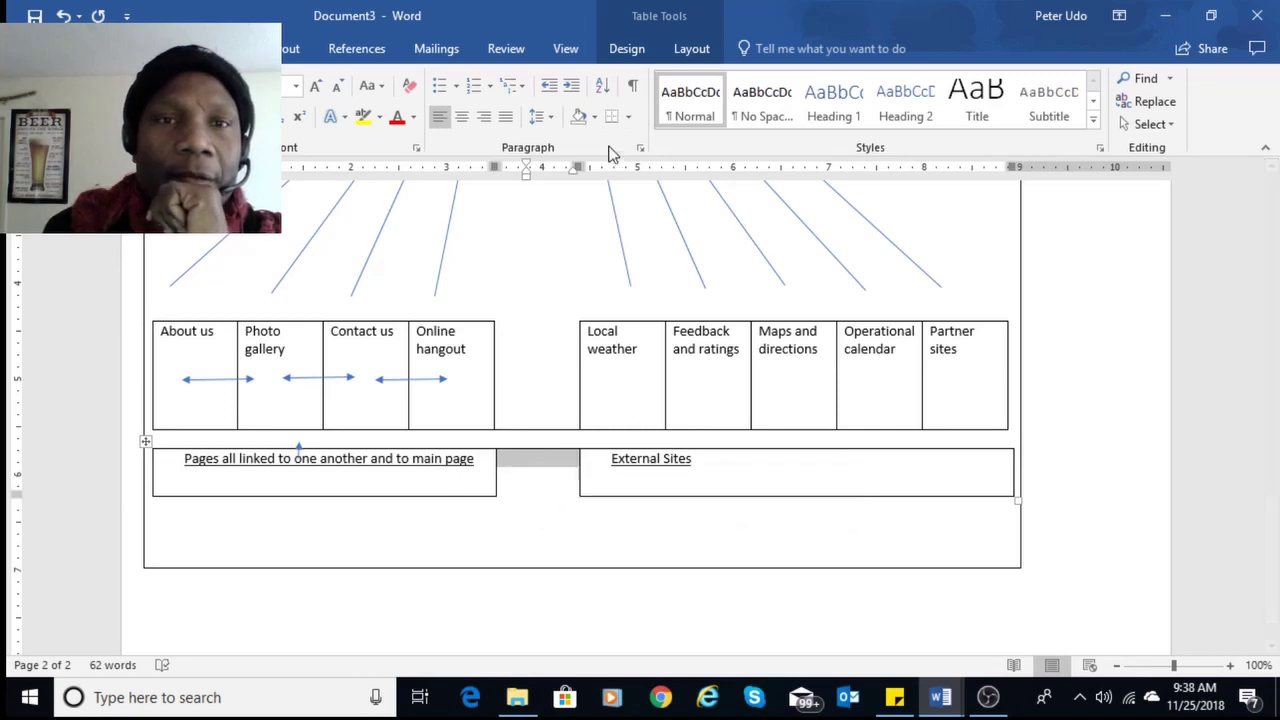
click(629, 117)
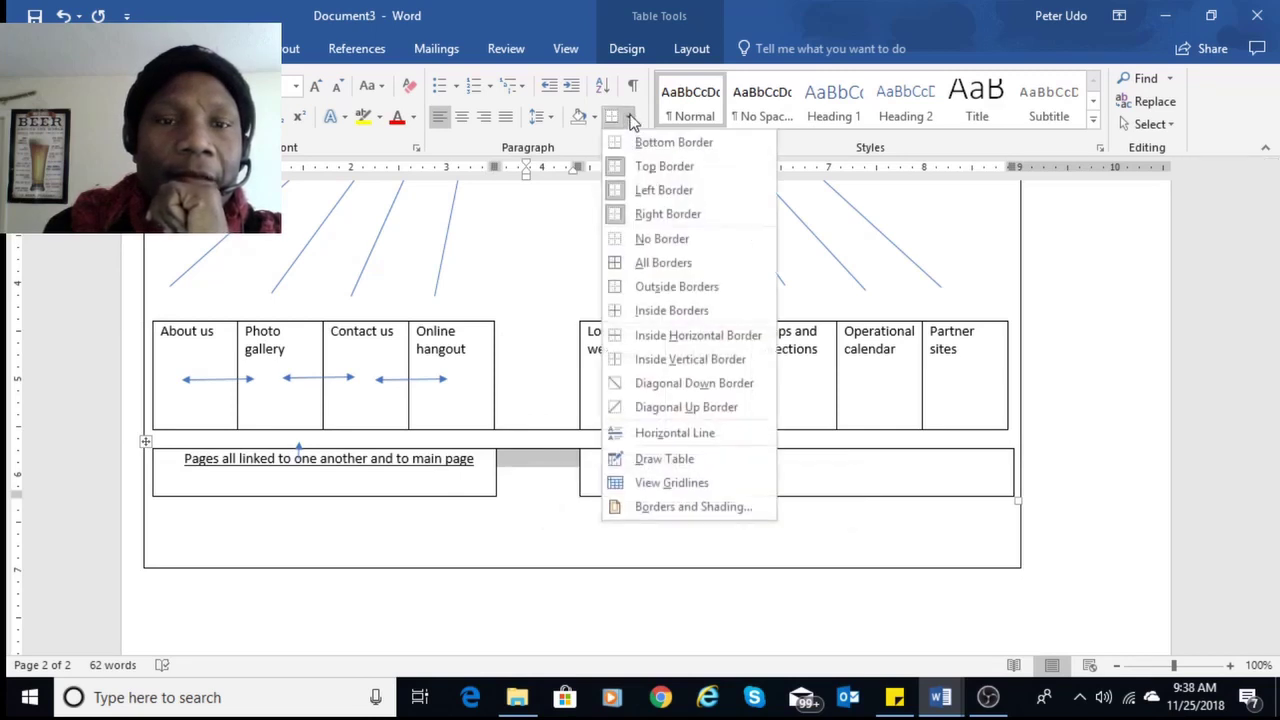
click(655, 166)
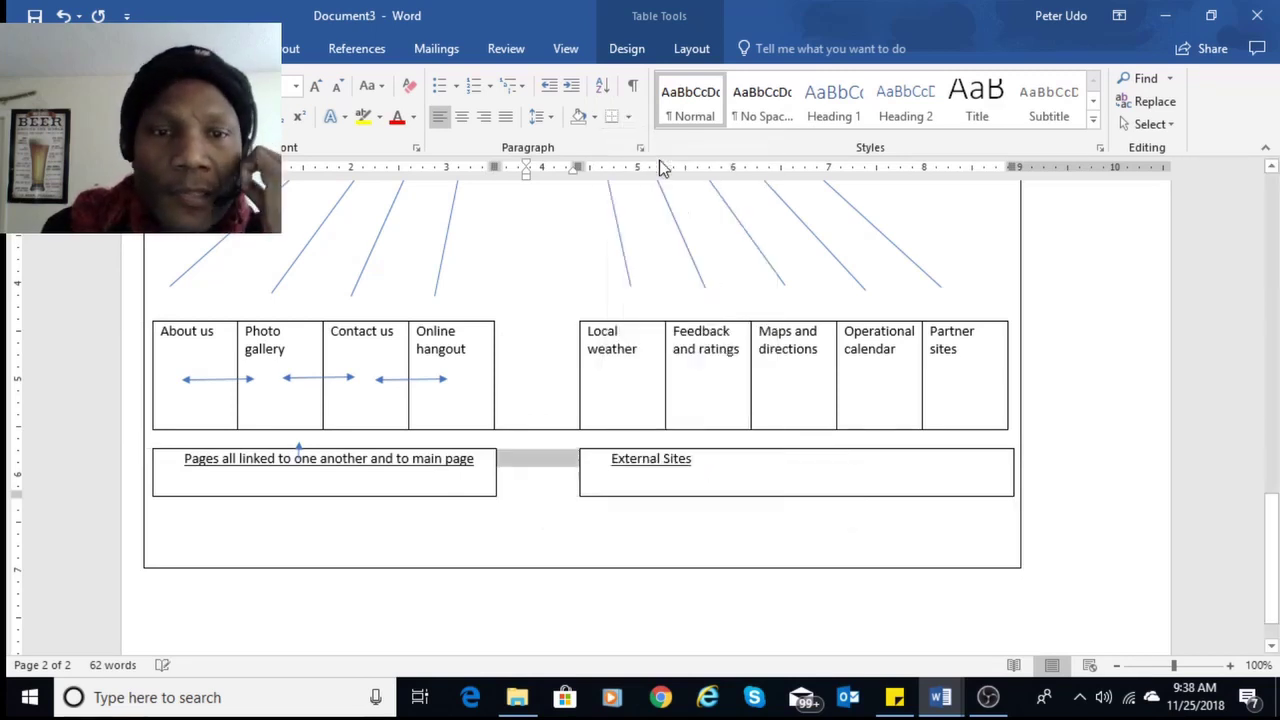
click(535, 424)
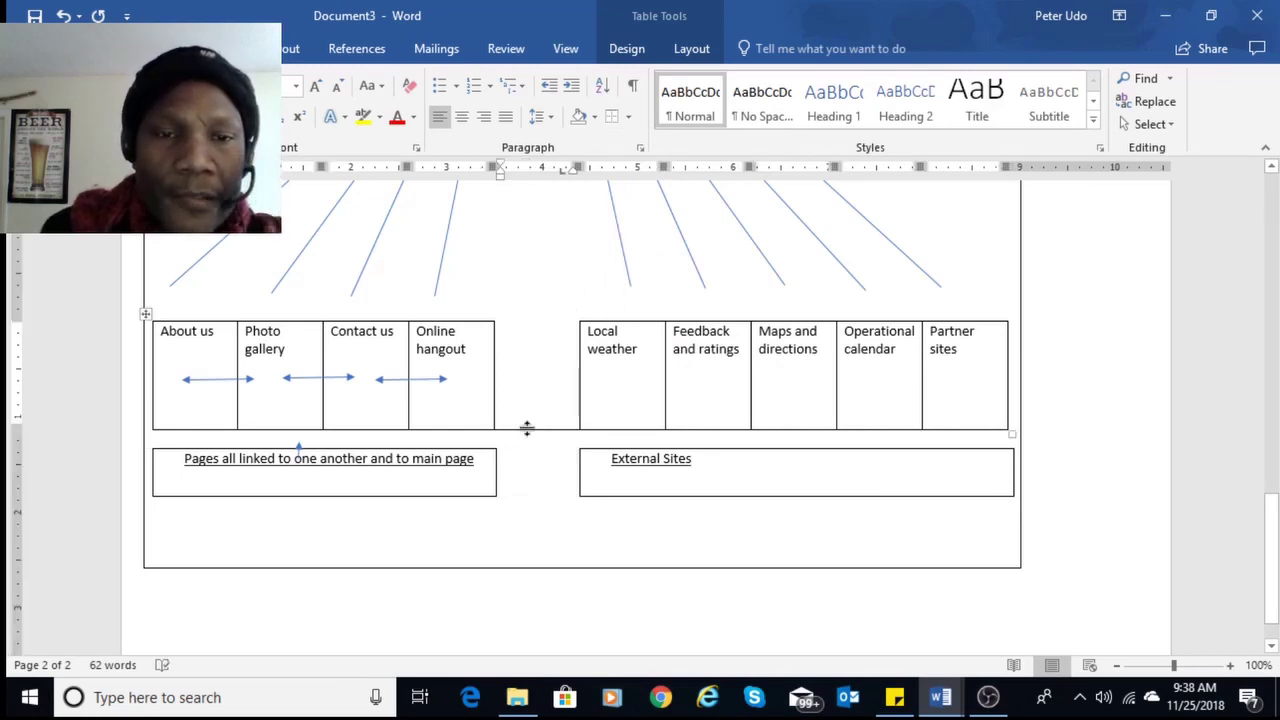
click(527, 428)
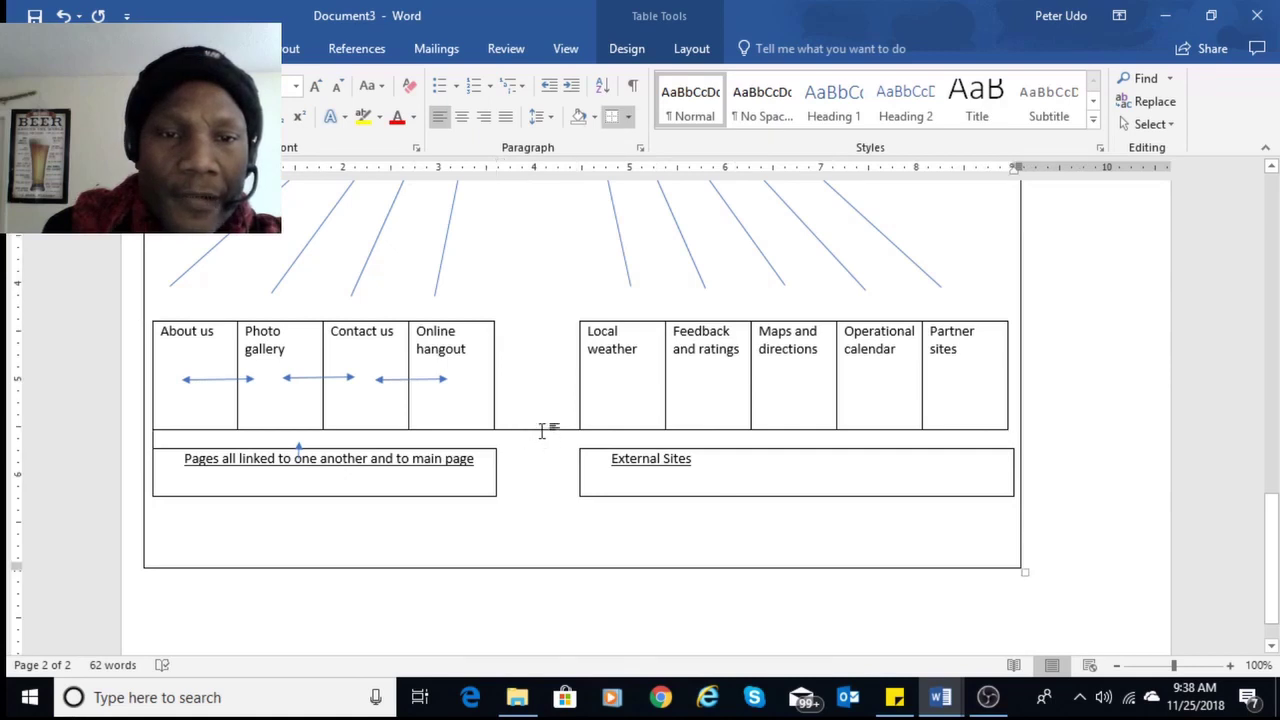
click(508, 424)
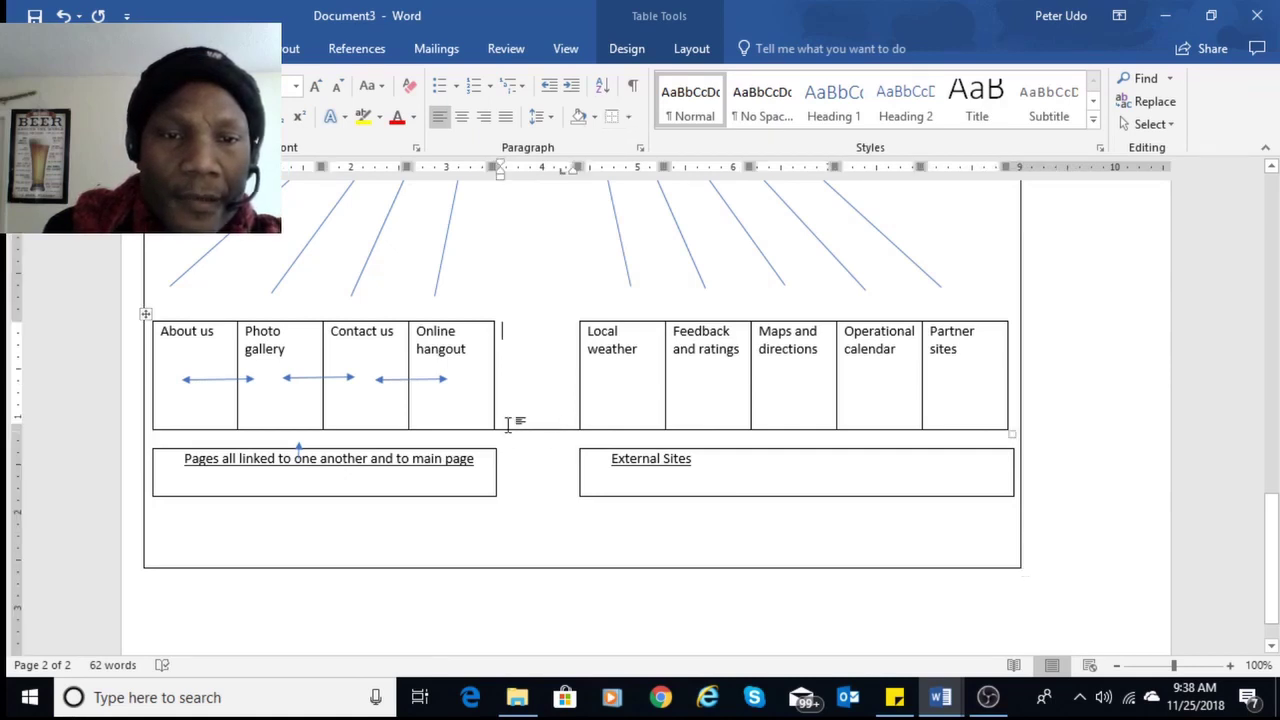
click(508, 431)
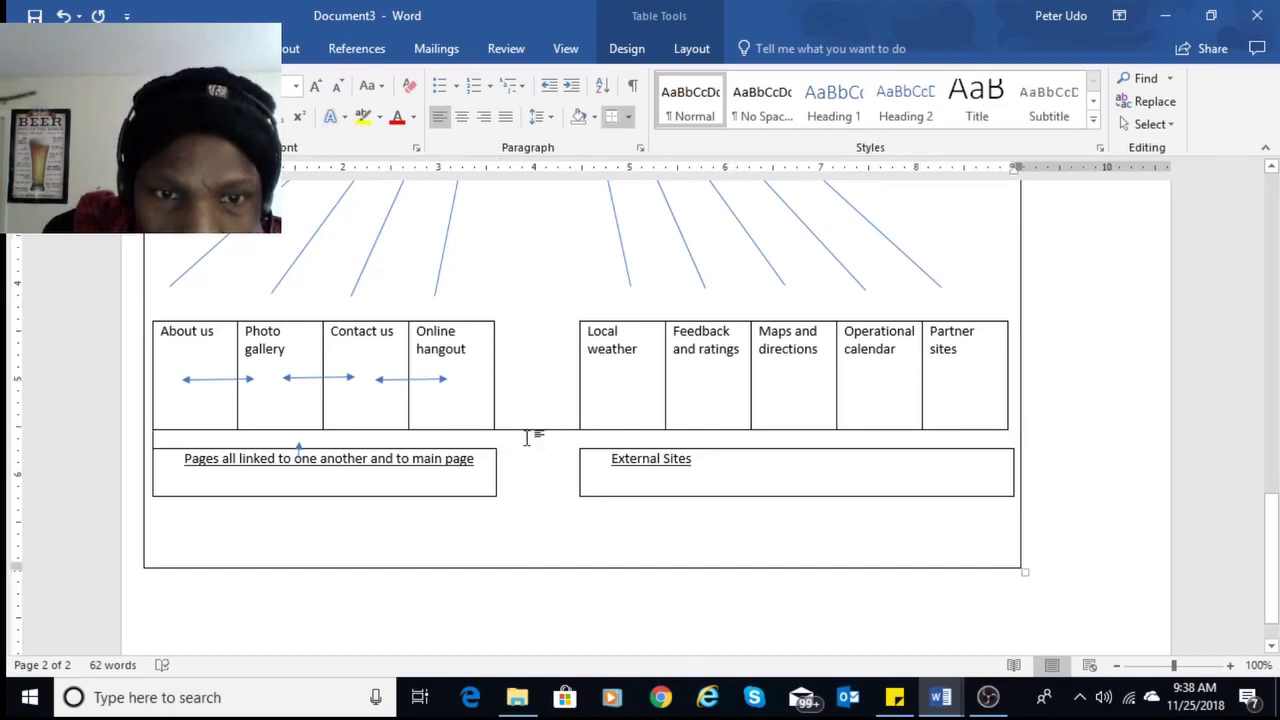
click(507, 430)
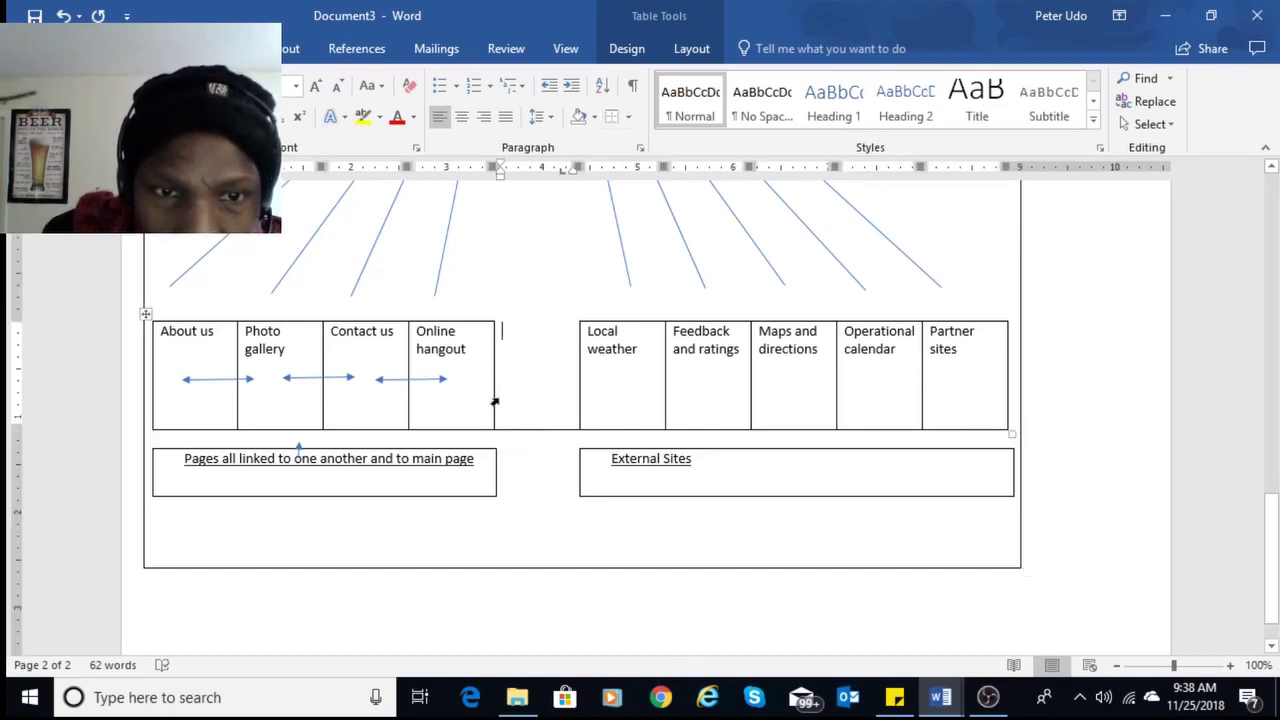
click(547, 442)
drag(535, 429, 531, 452)
click(531, 440)
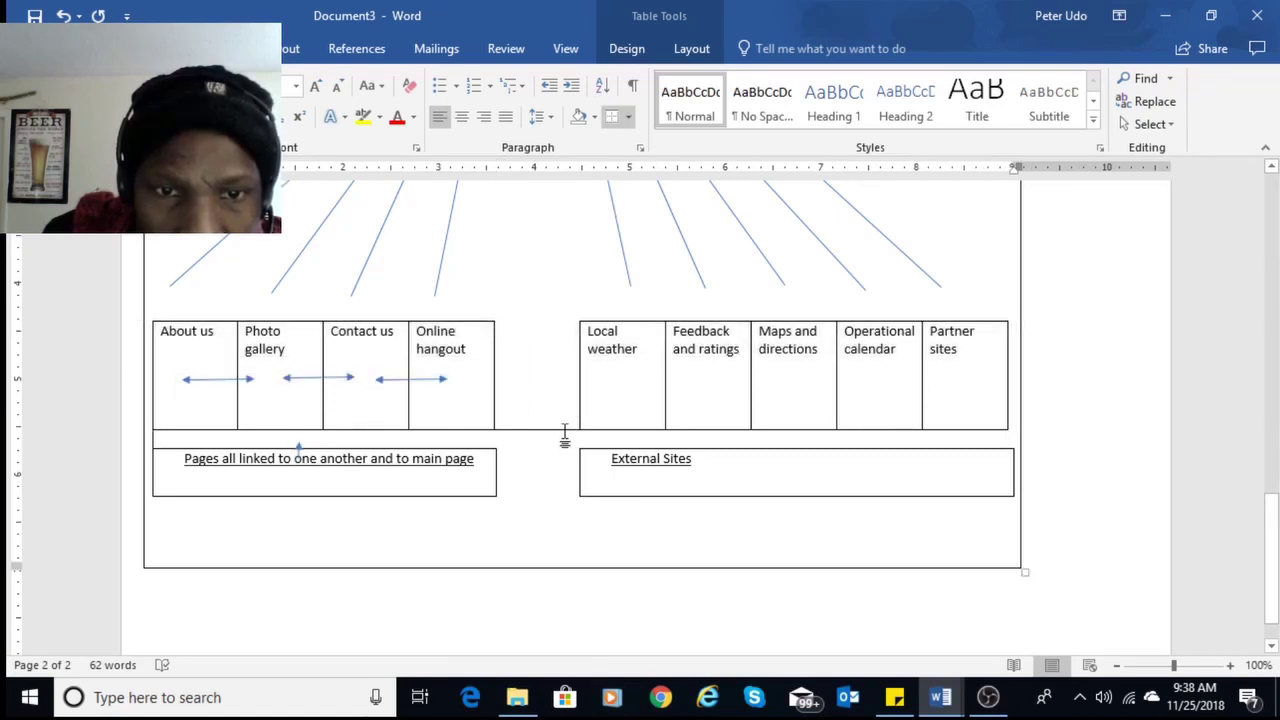
click(543, 461)
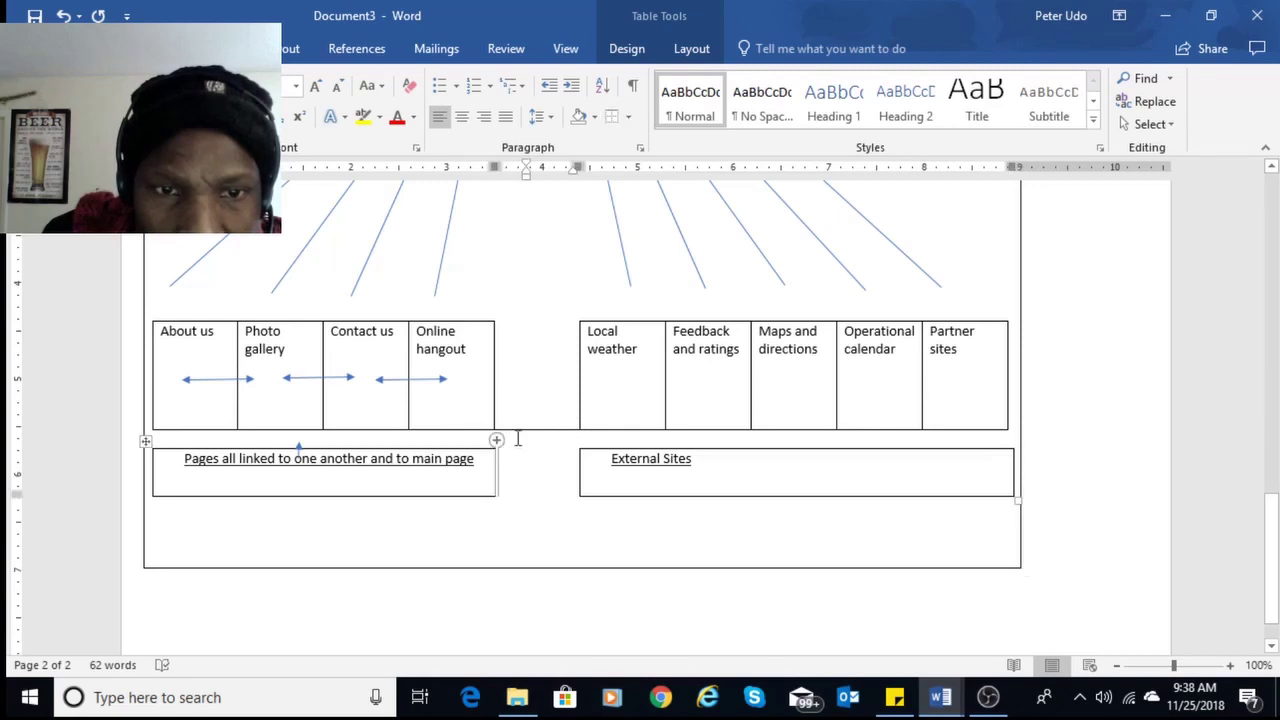
click(543, 424)
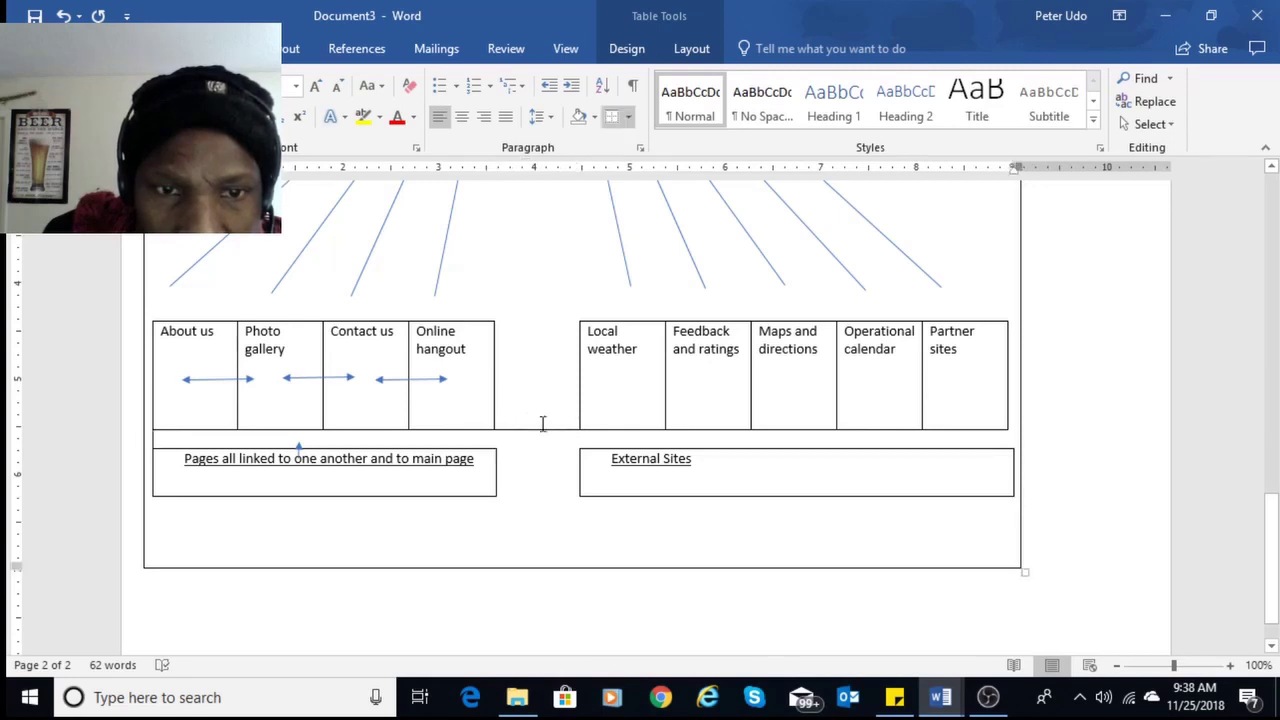
triple_click(533, 437)
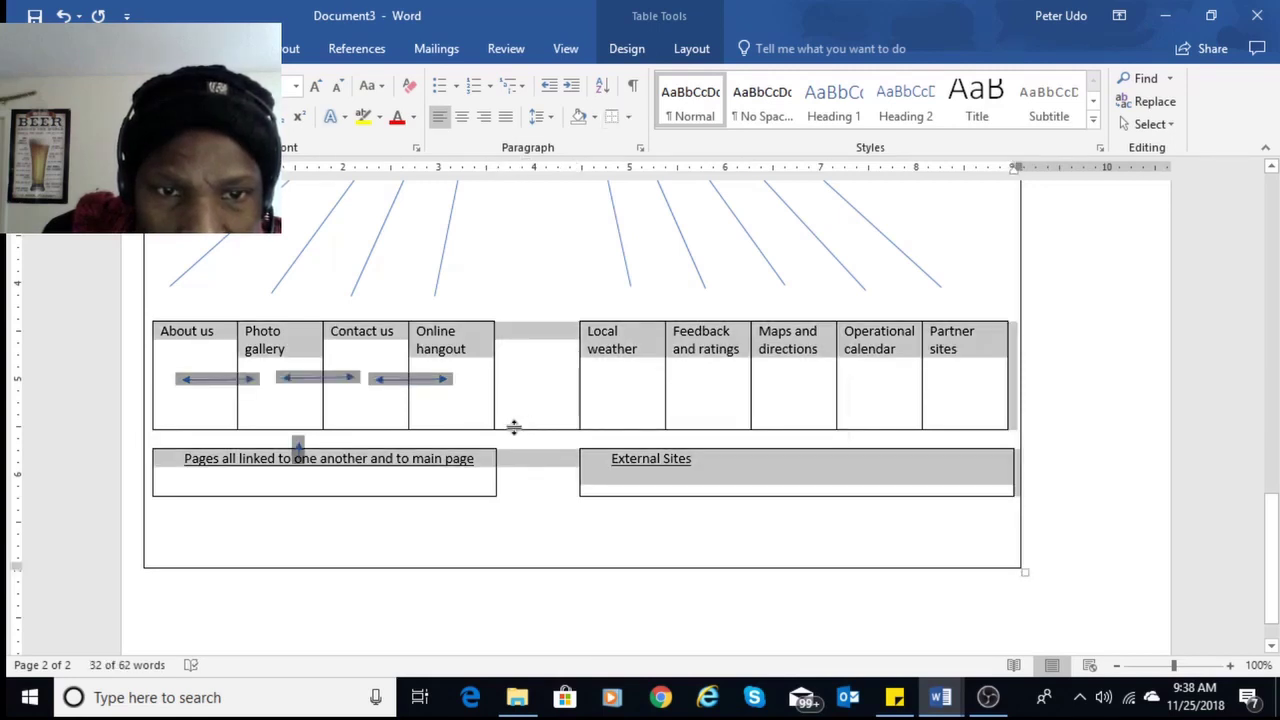
click(518, 420)
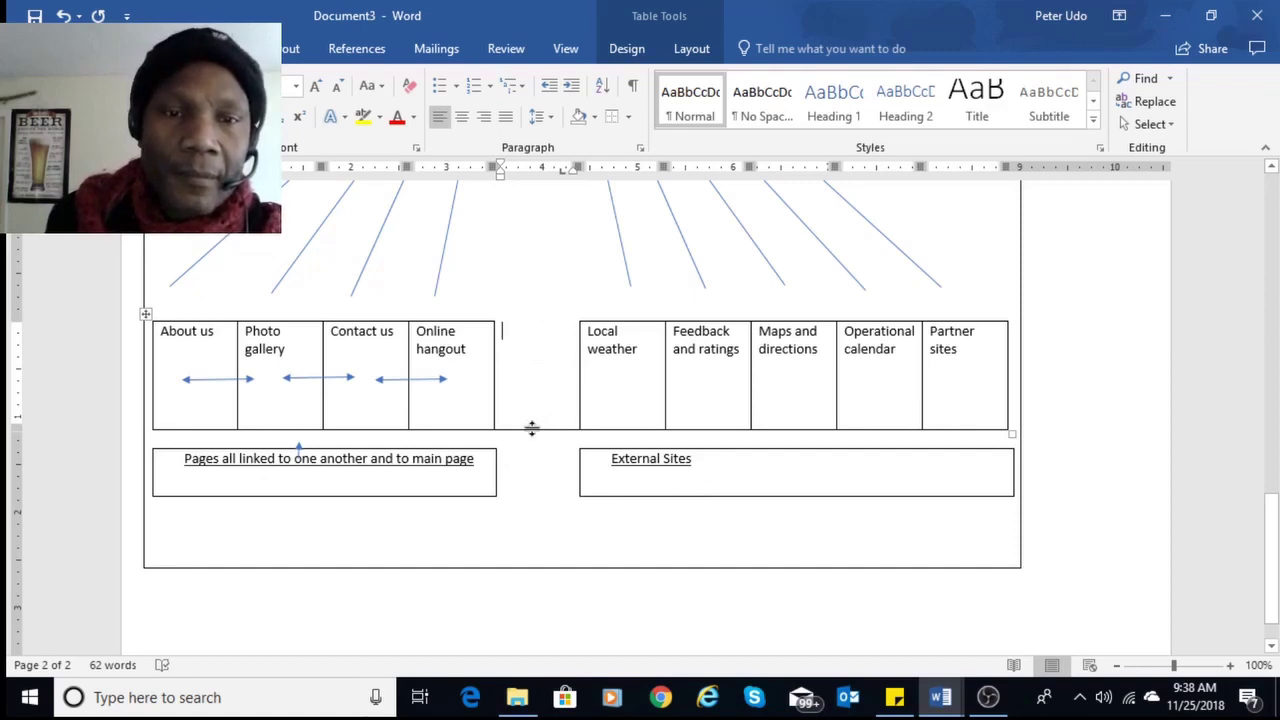
click(533, 440)
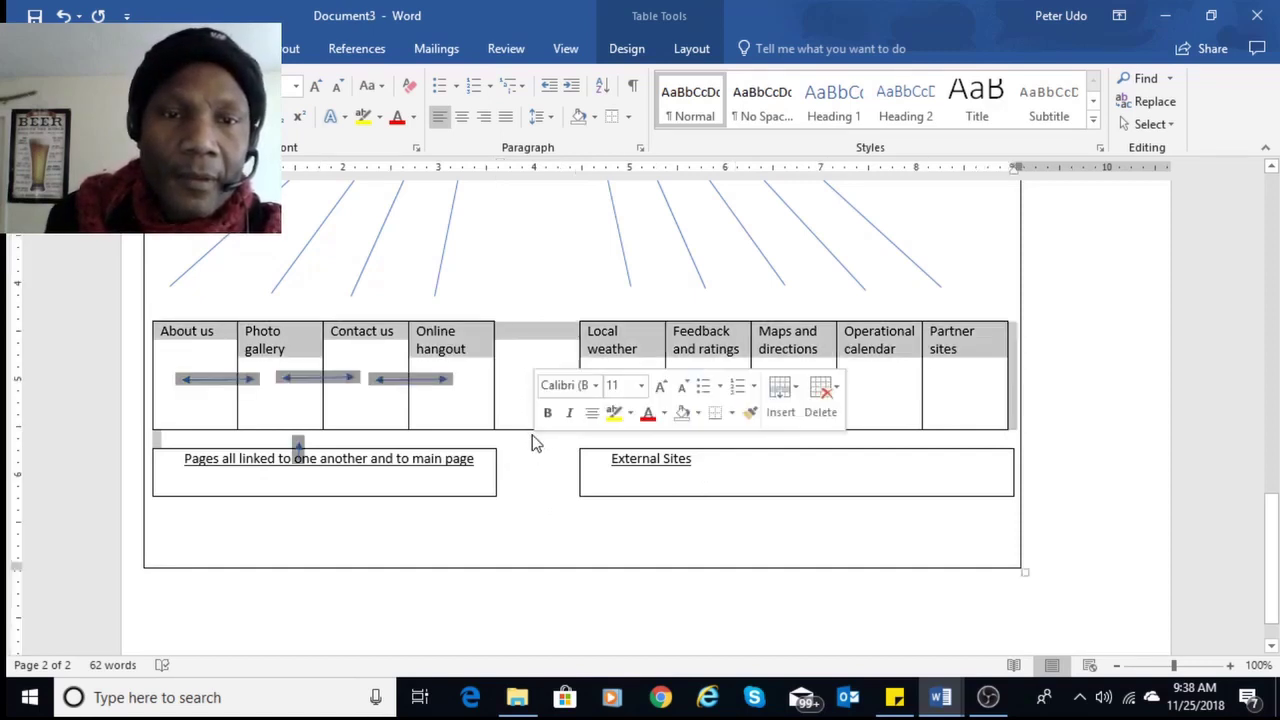
click(537, 444)
click(537, 424)
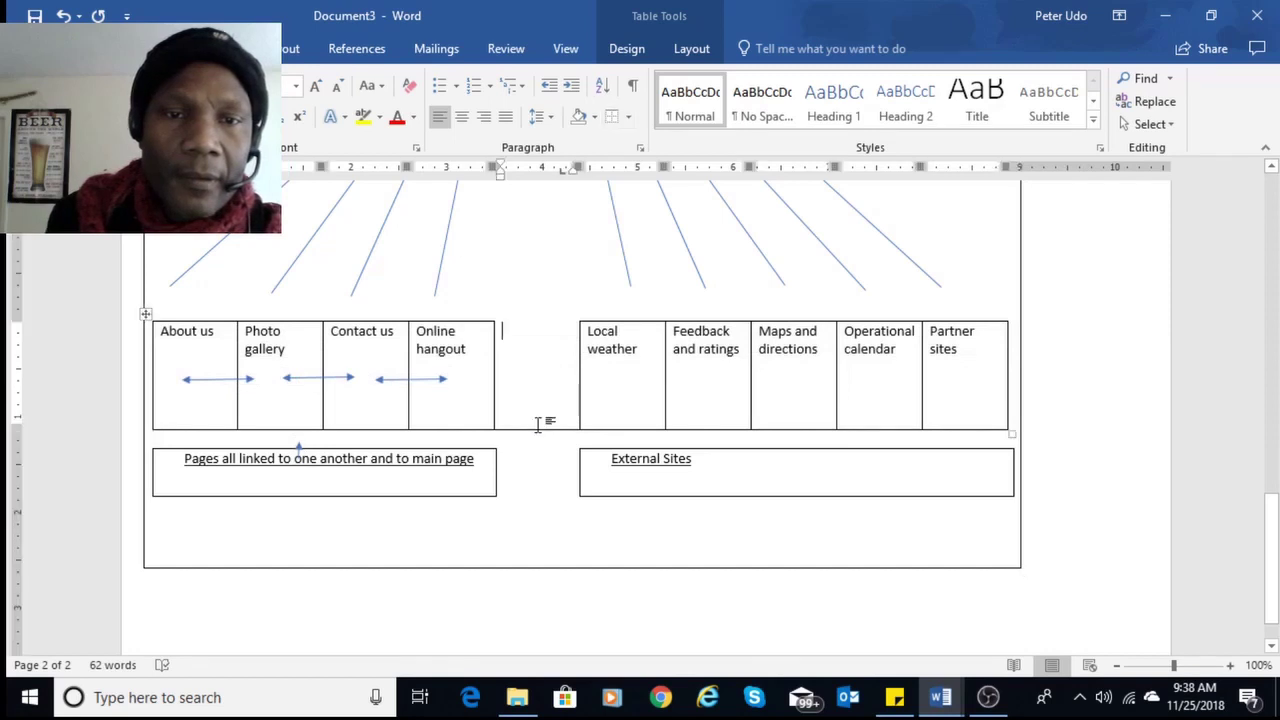
Remove the bottom border of the blank column between Online hangout and Local weather in the page table.
click(527, 318)
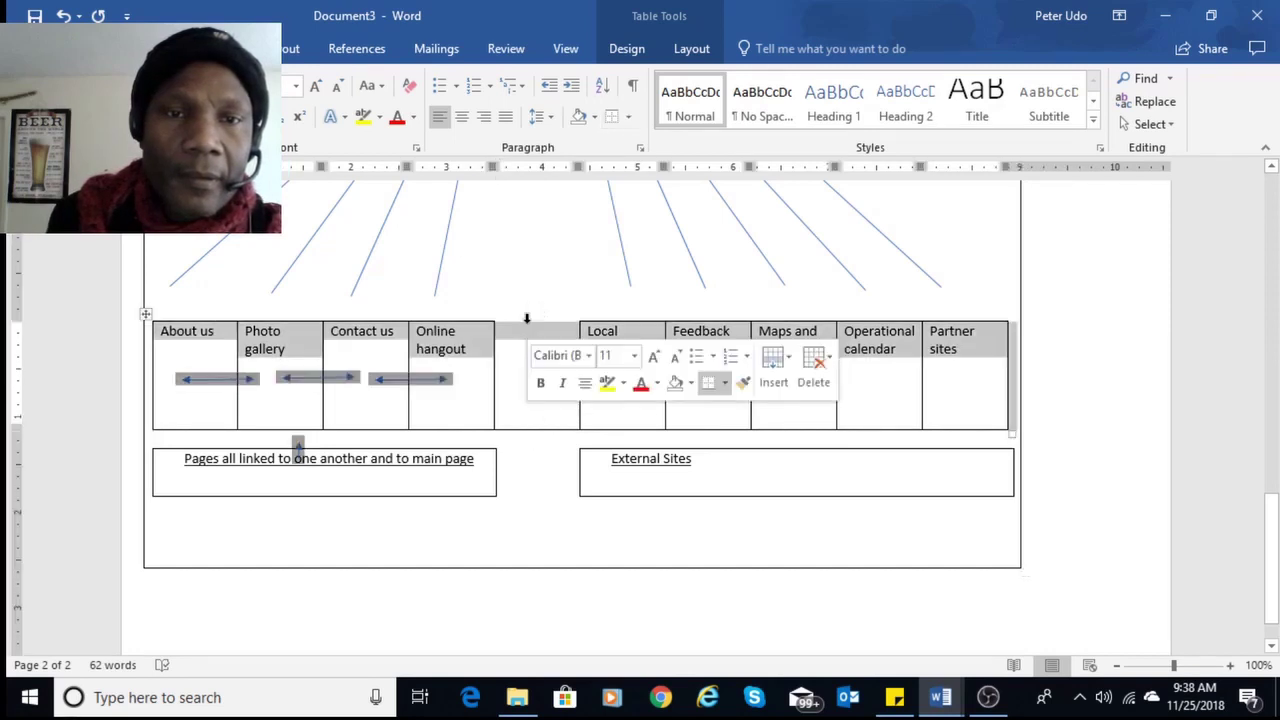
click(527, 318)
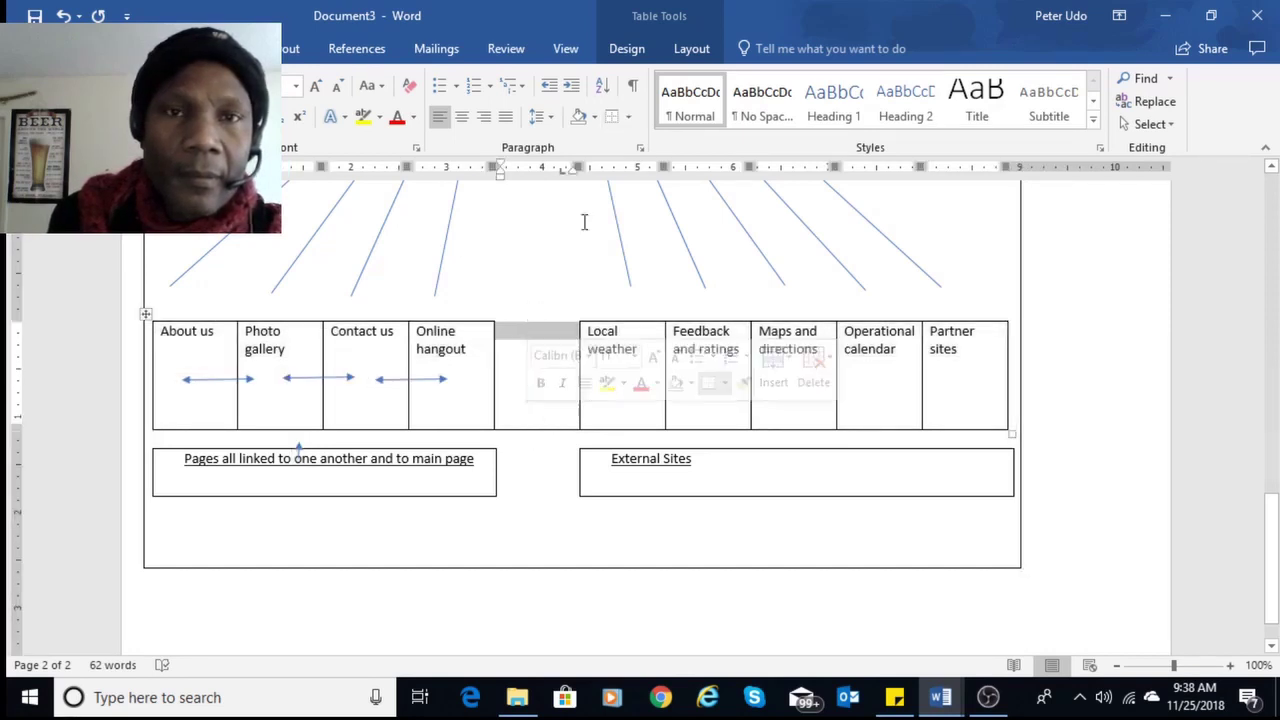
click(628, 117)
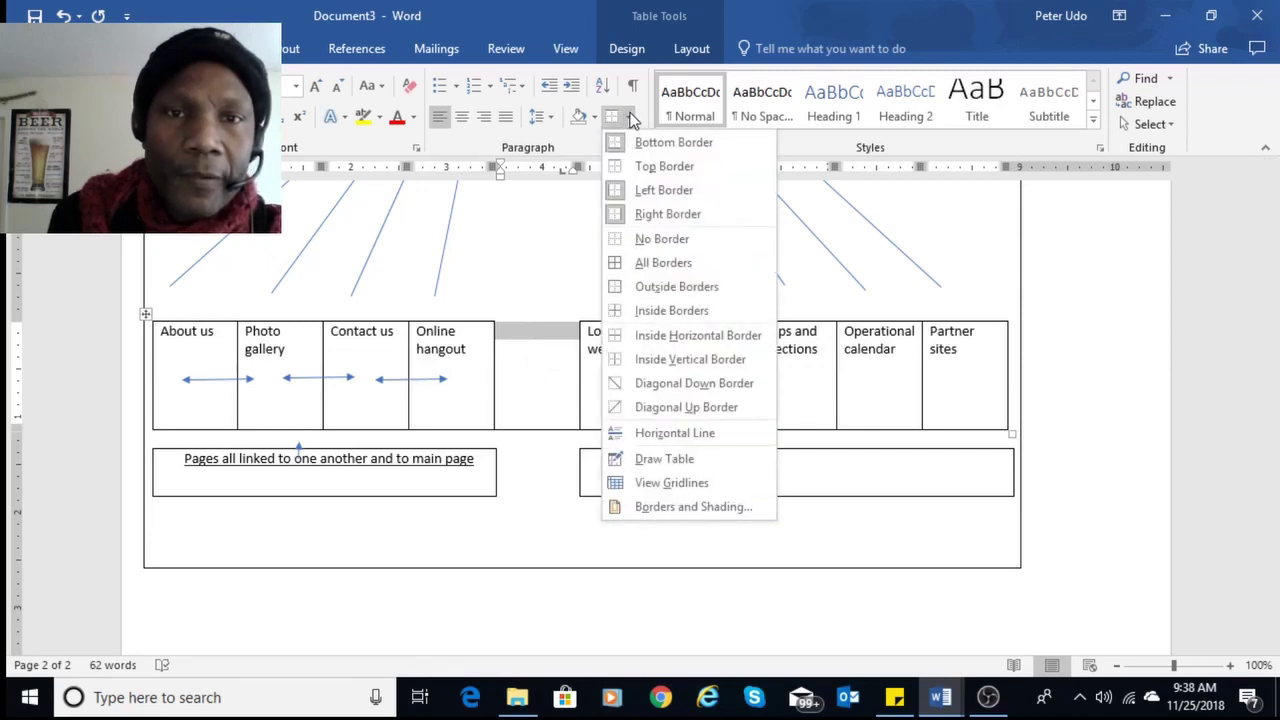
click(656, 164)
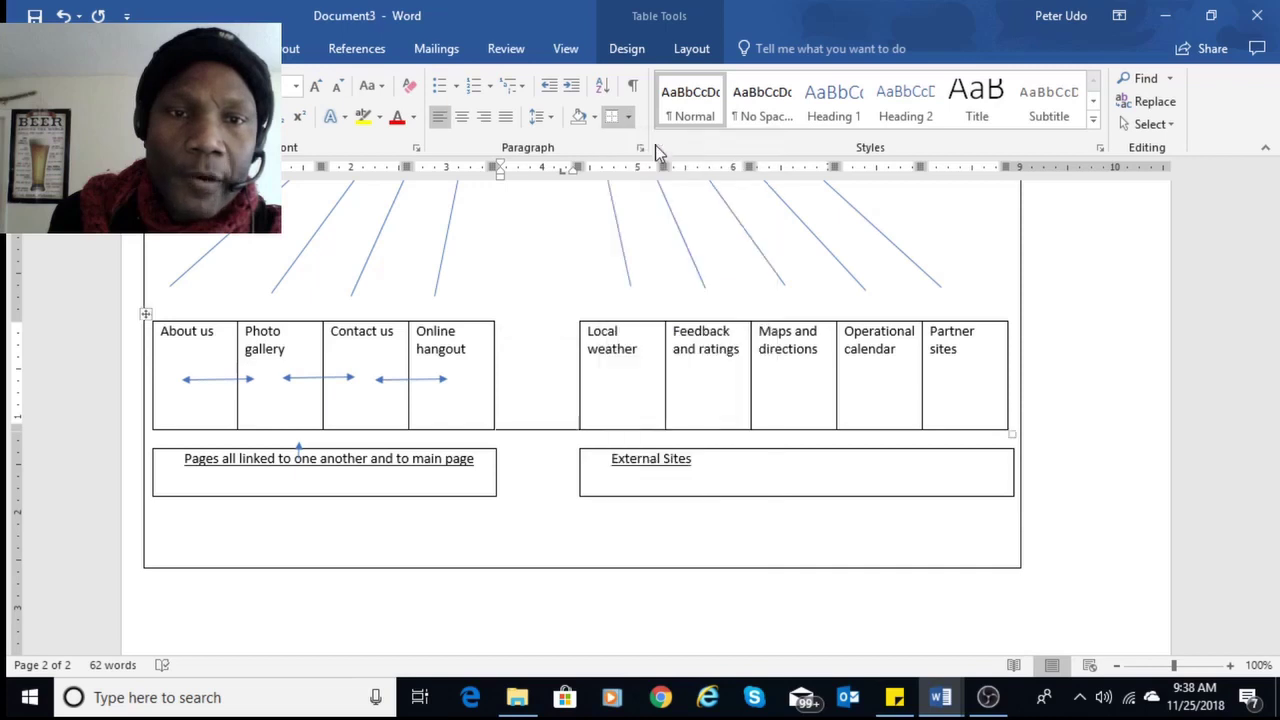
click(559, 475)
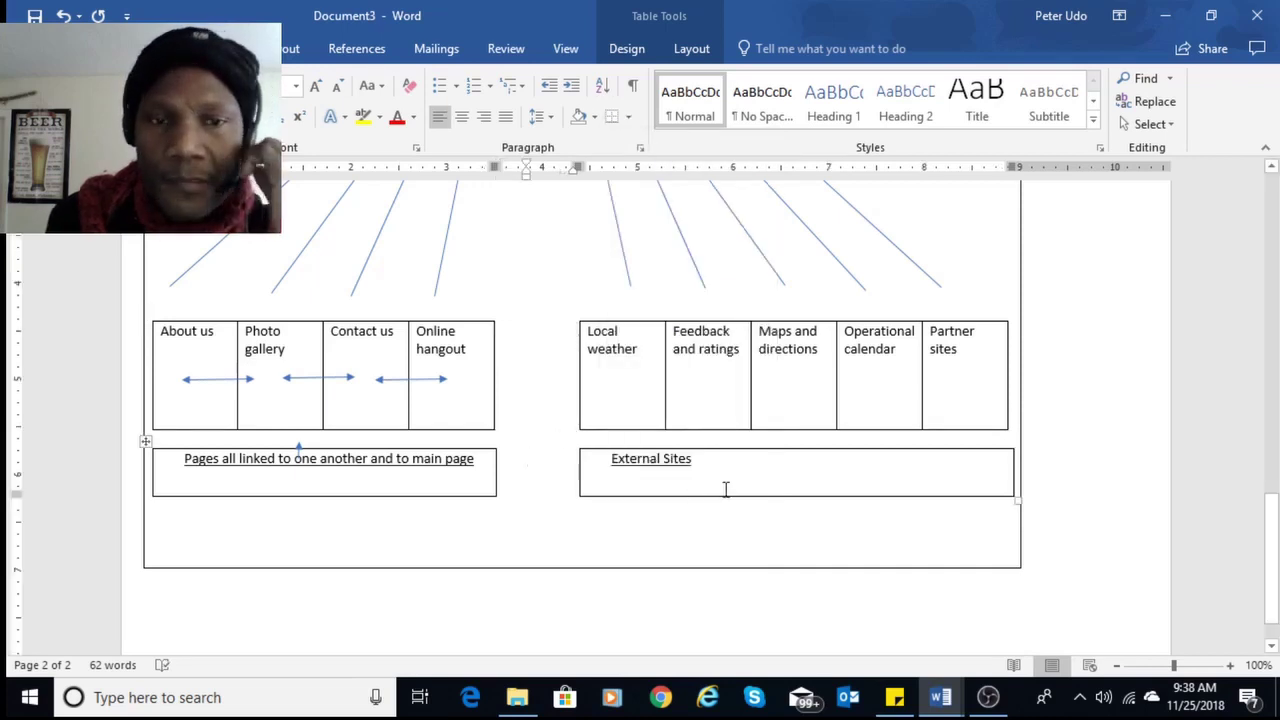
Delete the thin arrow that runs from the Pages all linked caption up to the Photo gallery cell.
click(298, 452)
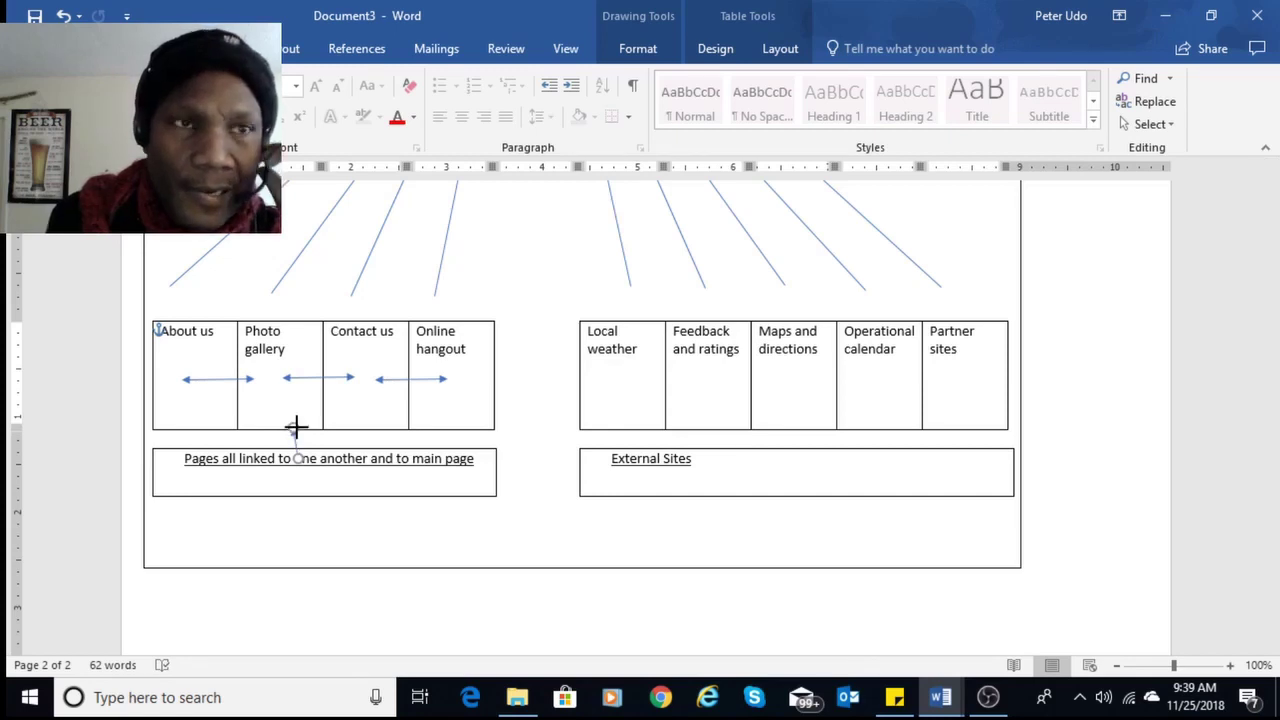
drag(296, 427, 293, 429)
click(163, 48)
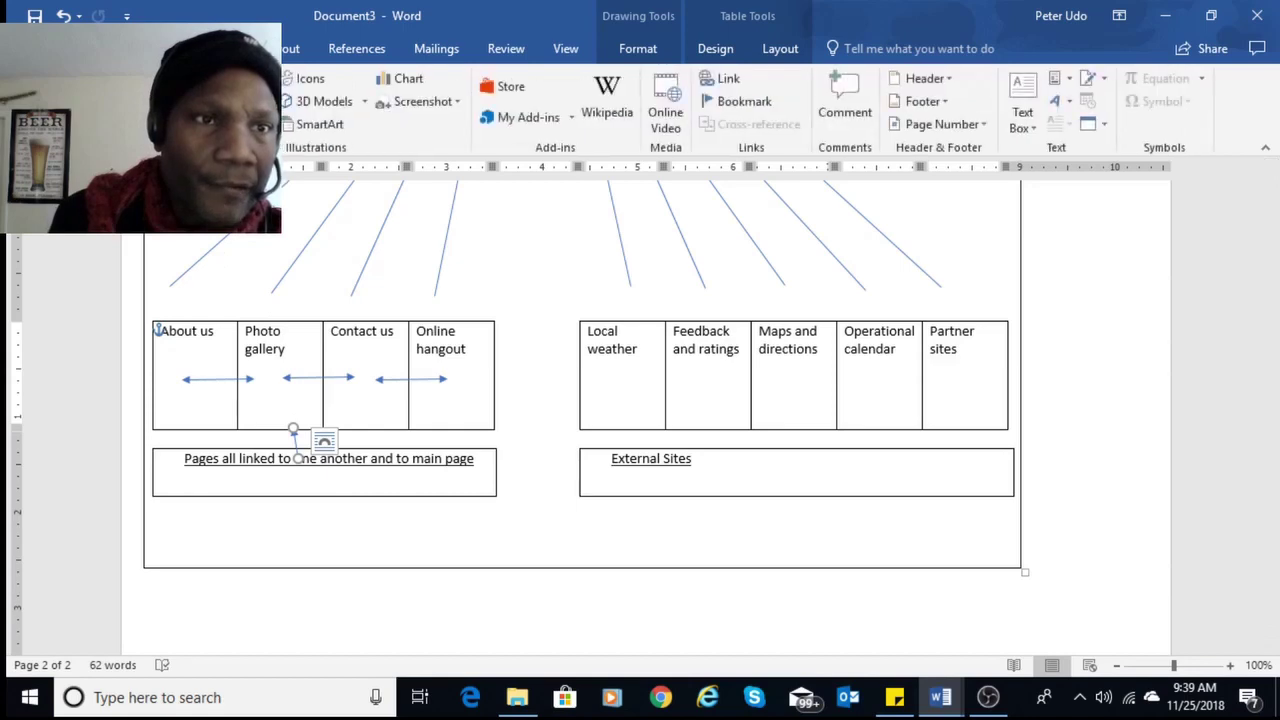
click(190, 100)
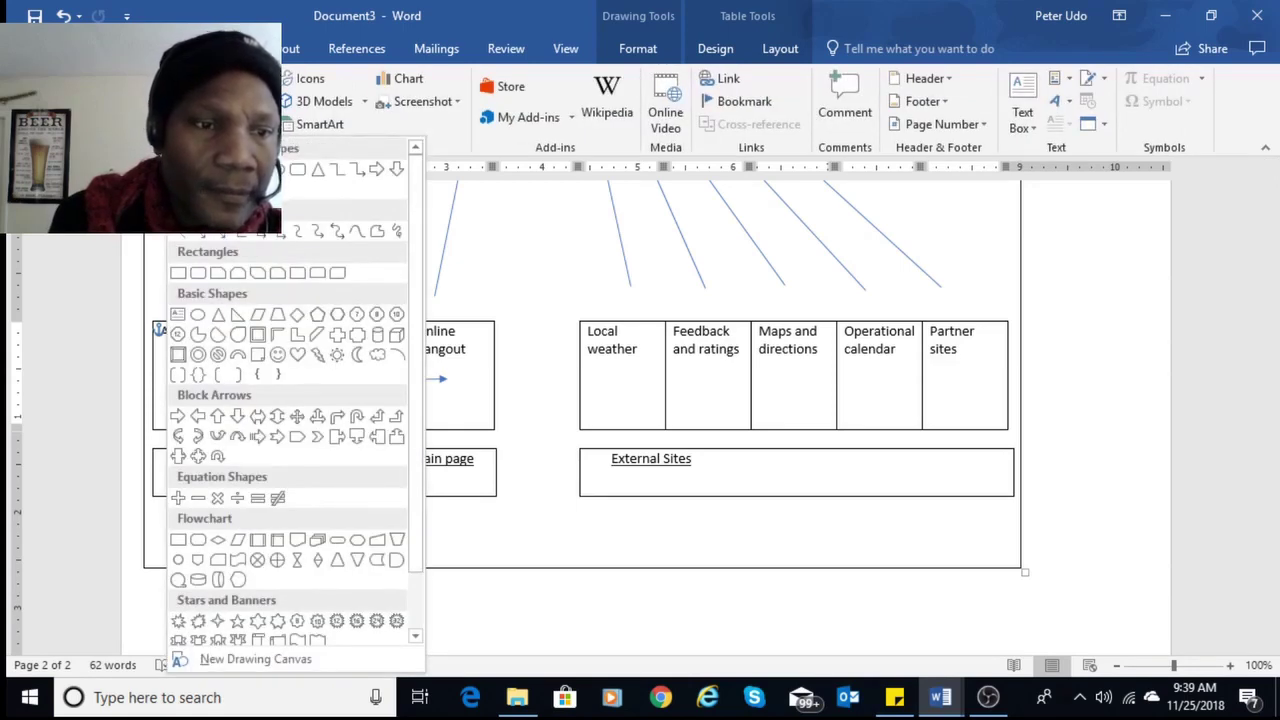
click(519, 533)
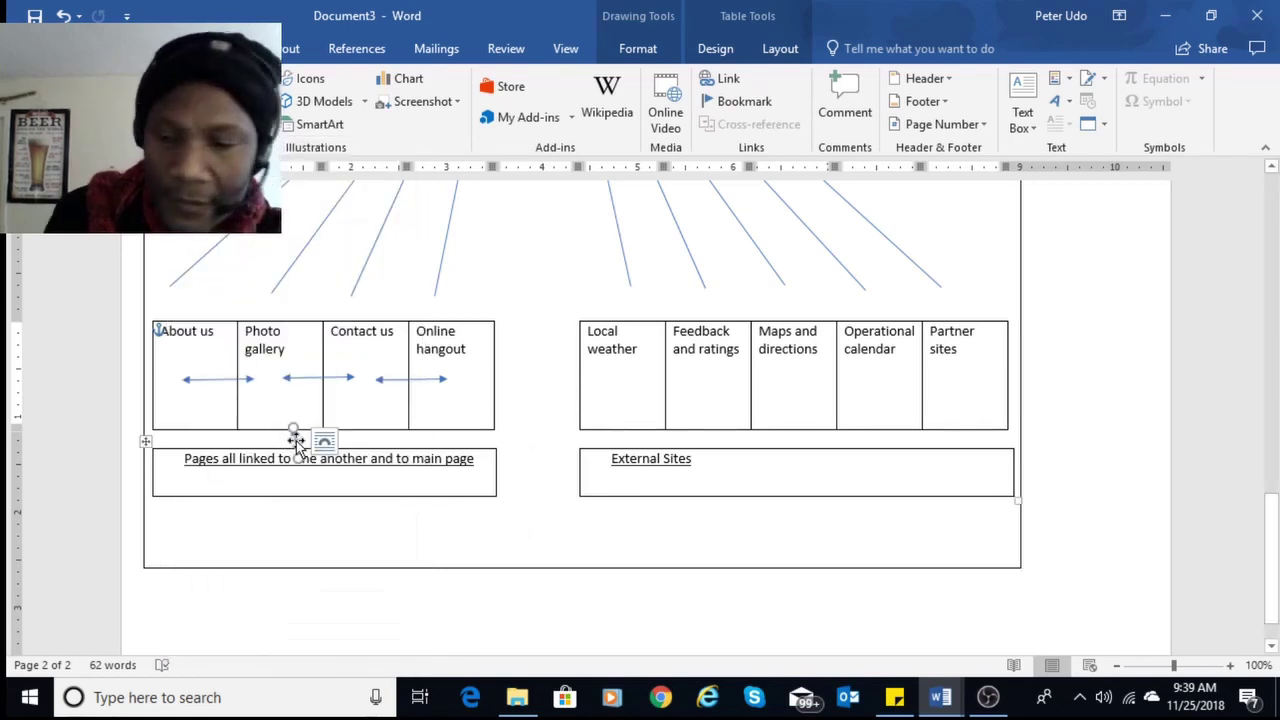
key(Escape)
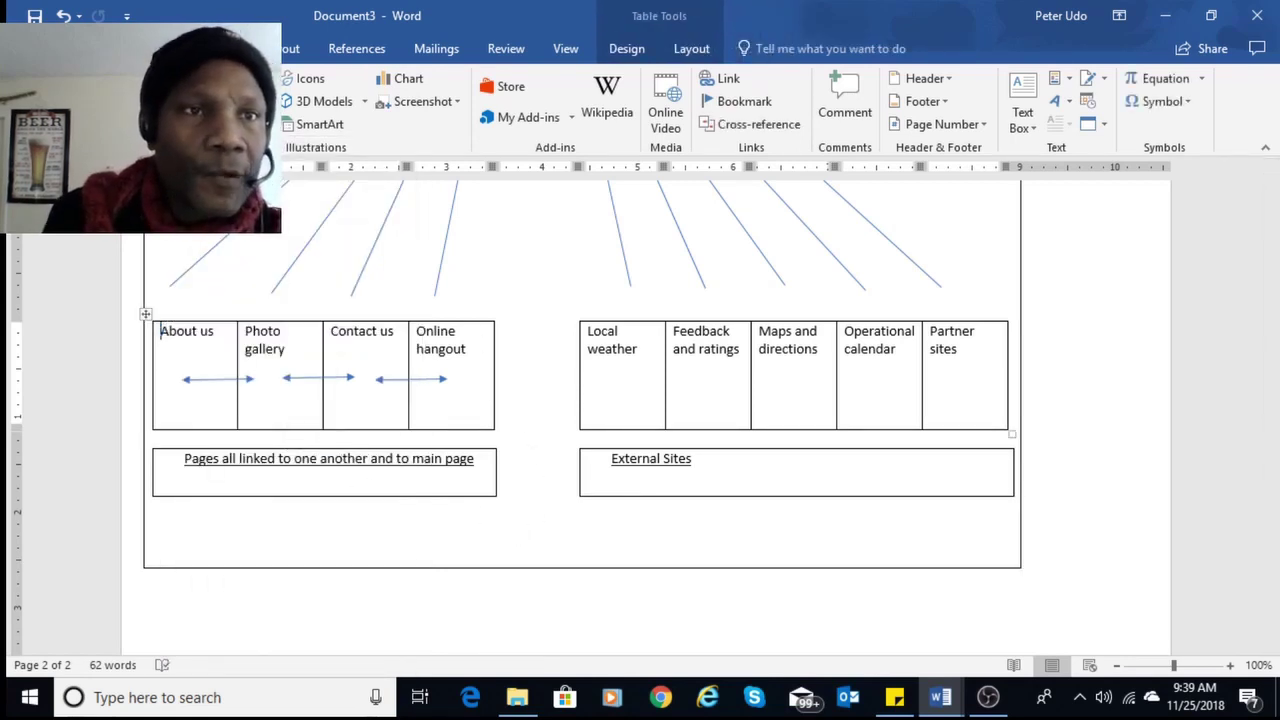
Draw a small up block arrow from the Pages all linked caption to the bottom edge of the Photo gallery cell.
click(190, 100)
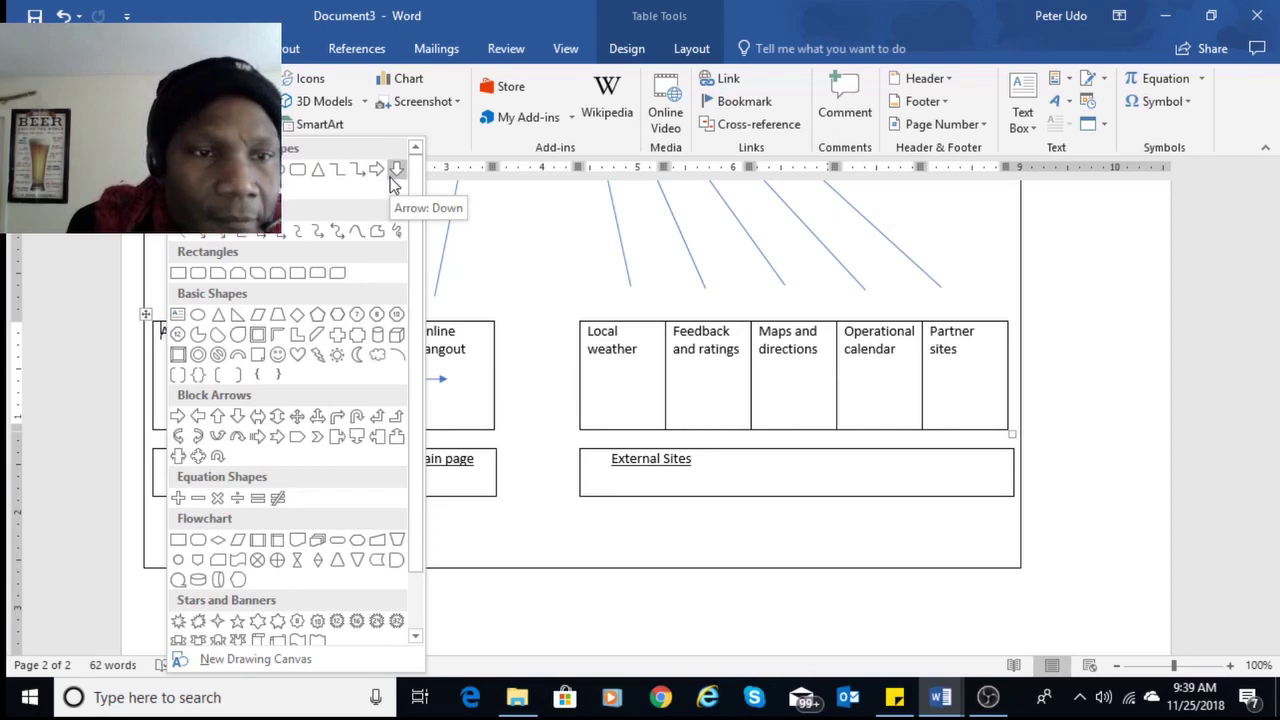
click(216, 417)
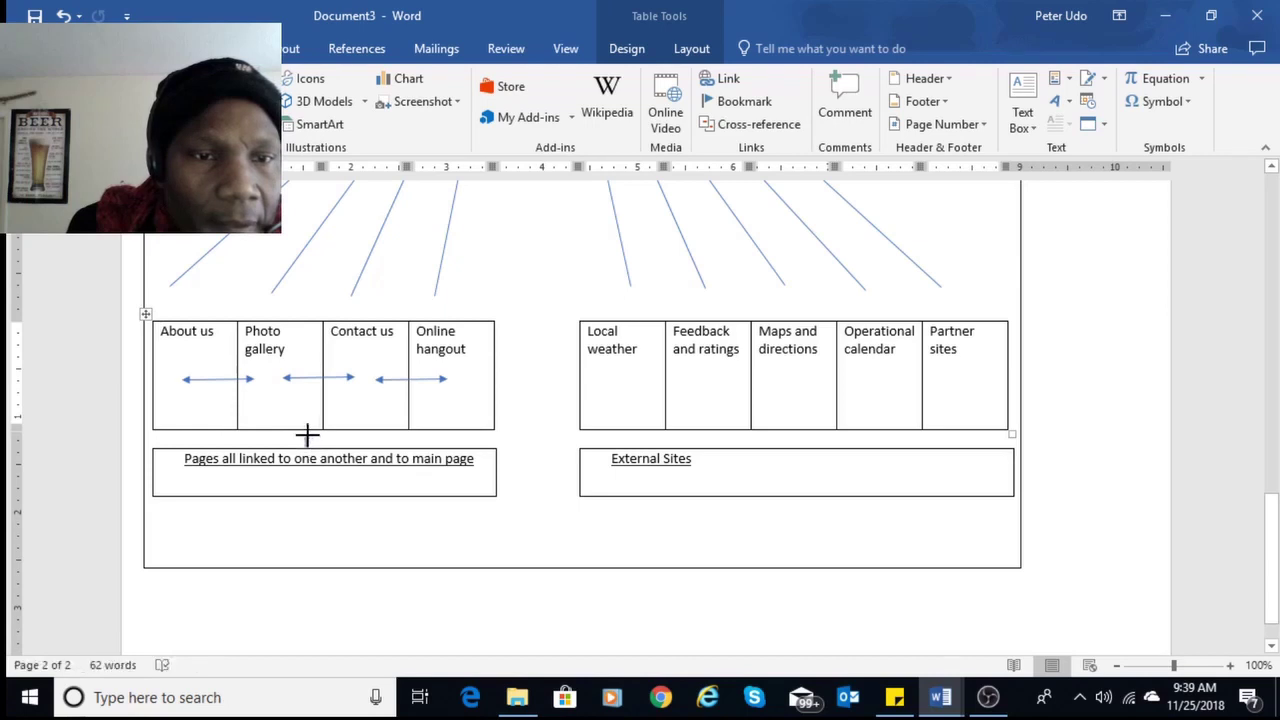
drag(307, 432, 309, 447)
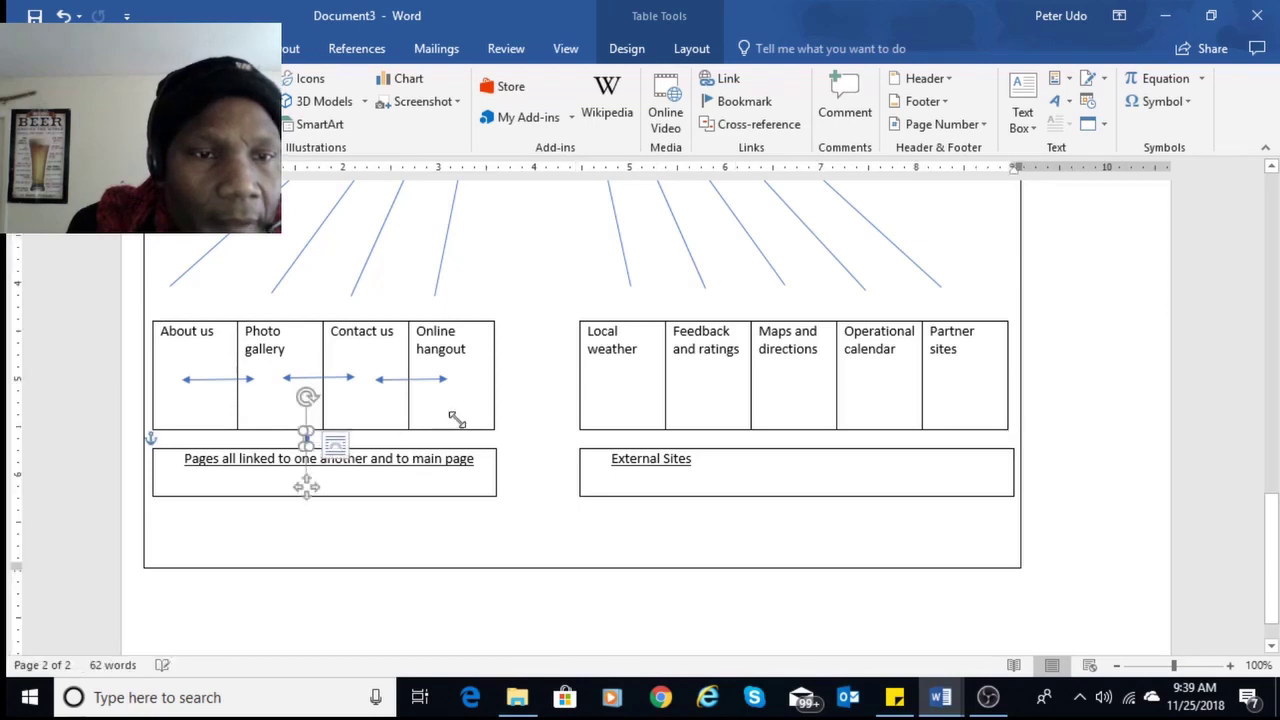
click(449, 520)
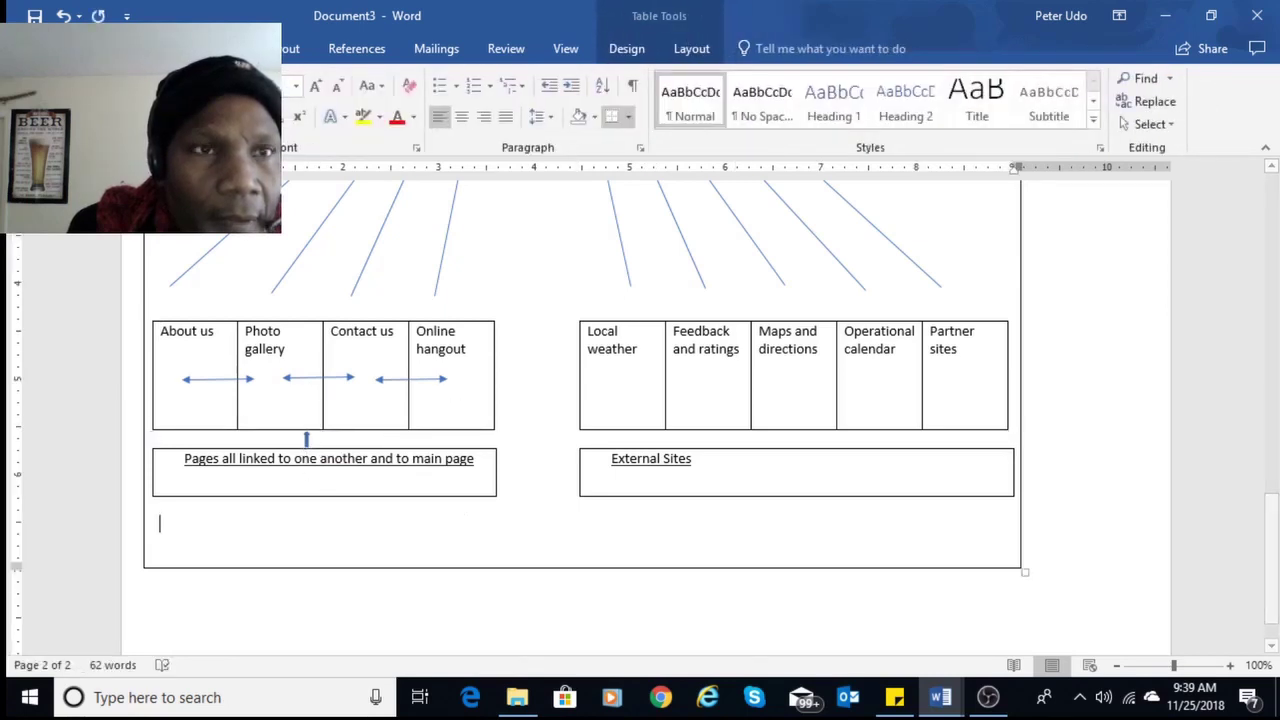
Place a matching small up block arrow from the External Sites caption box to the bottom edge of the Maps and directions cell.
click(152, 48)
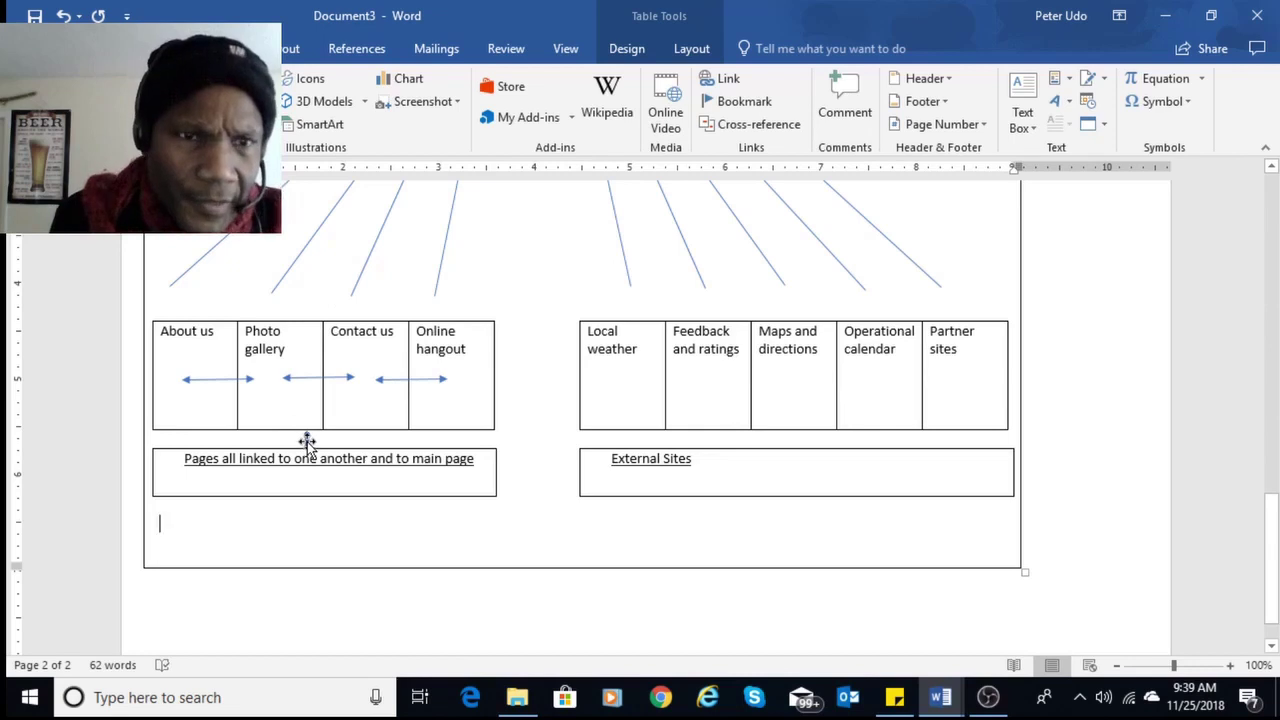
click(307, 443)
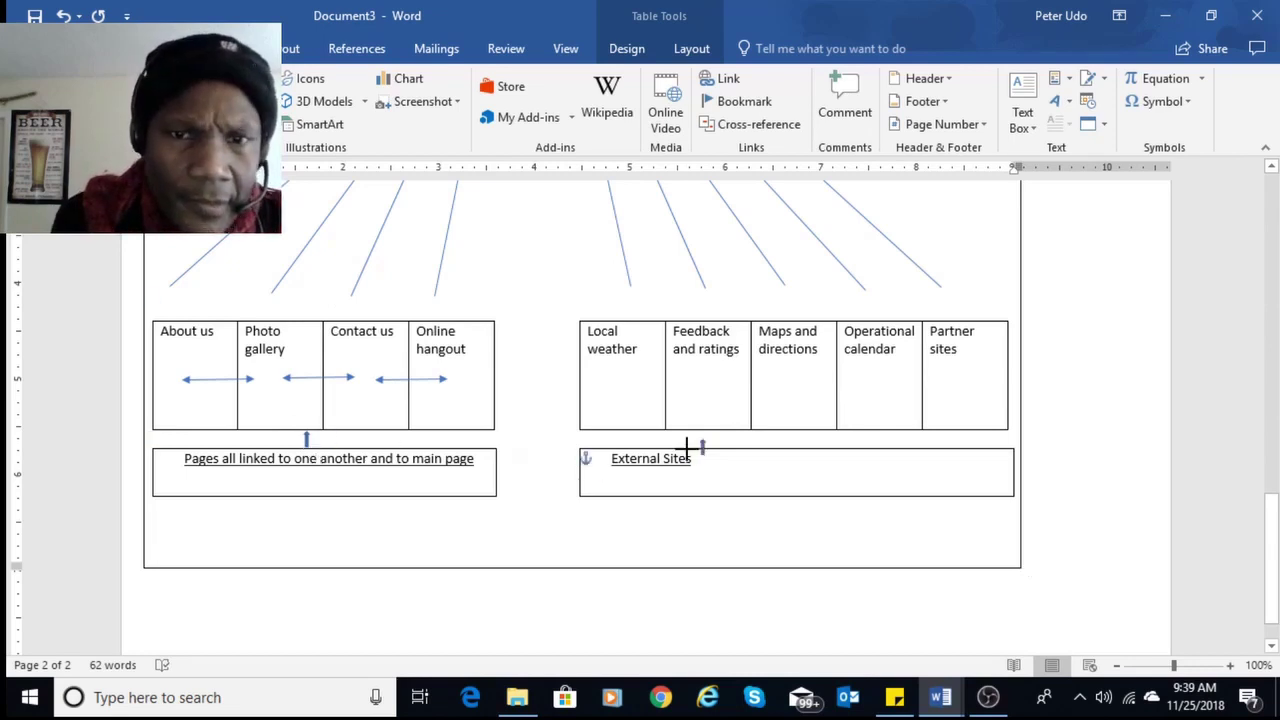
drag(700, 445, 771, 448)
click(878, 550)
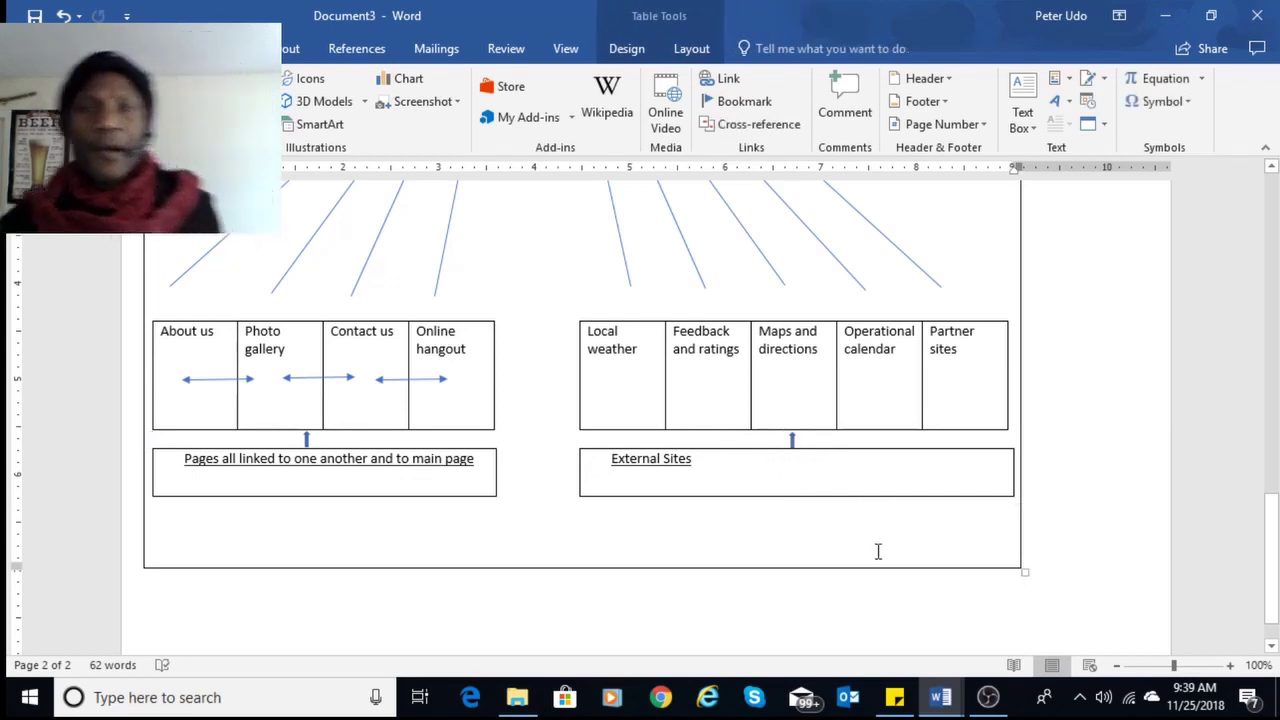
scroll(881, 554, down, 1)
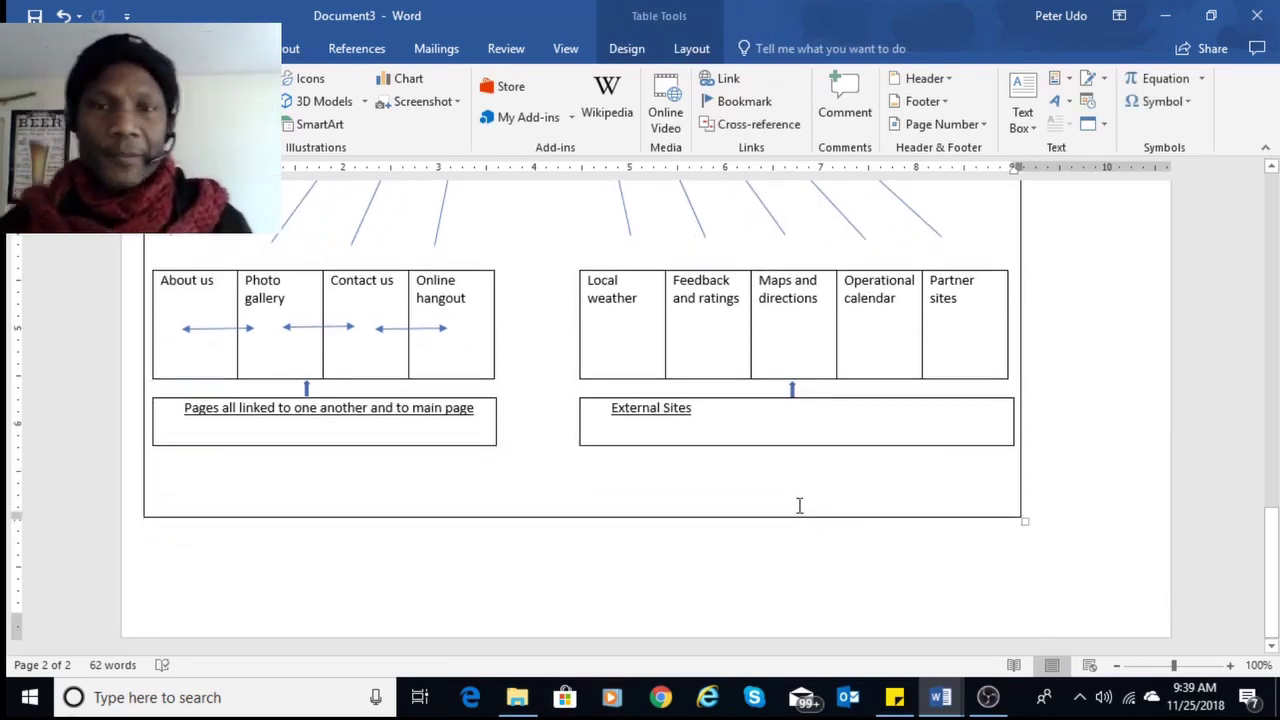
scroll(806, 503, up, 1)
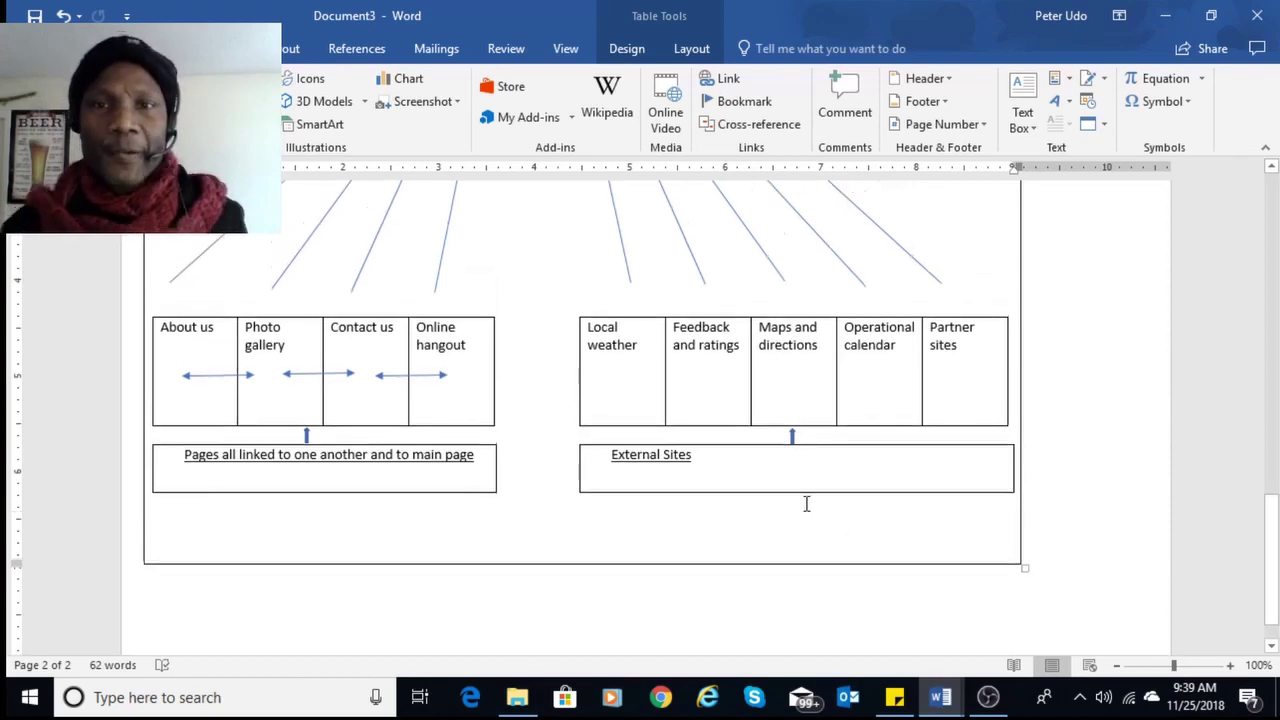
click(760, 386)
click(698, 315)
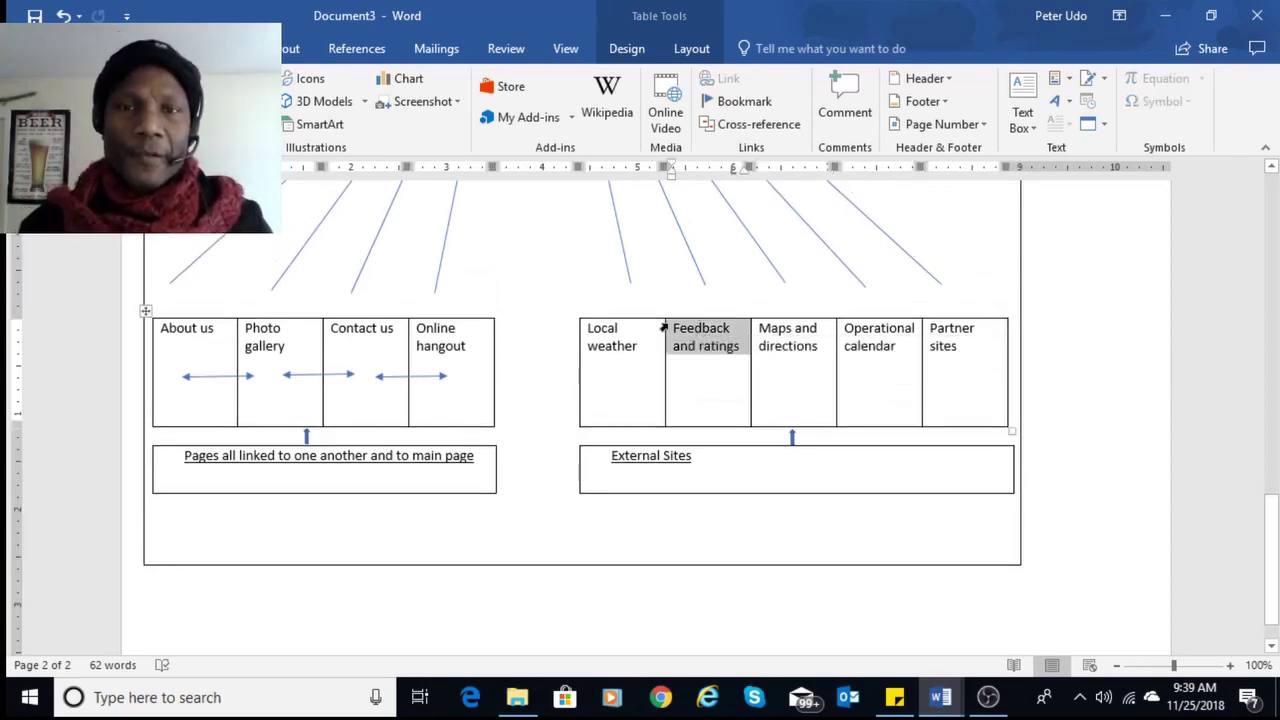
click(668, 320)
click(589, 346)
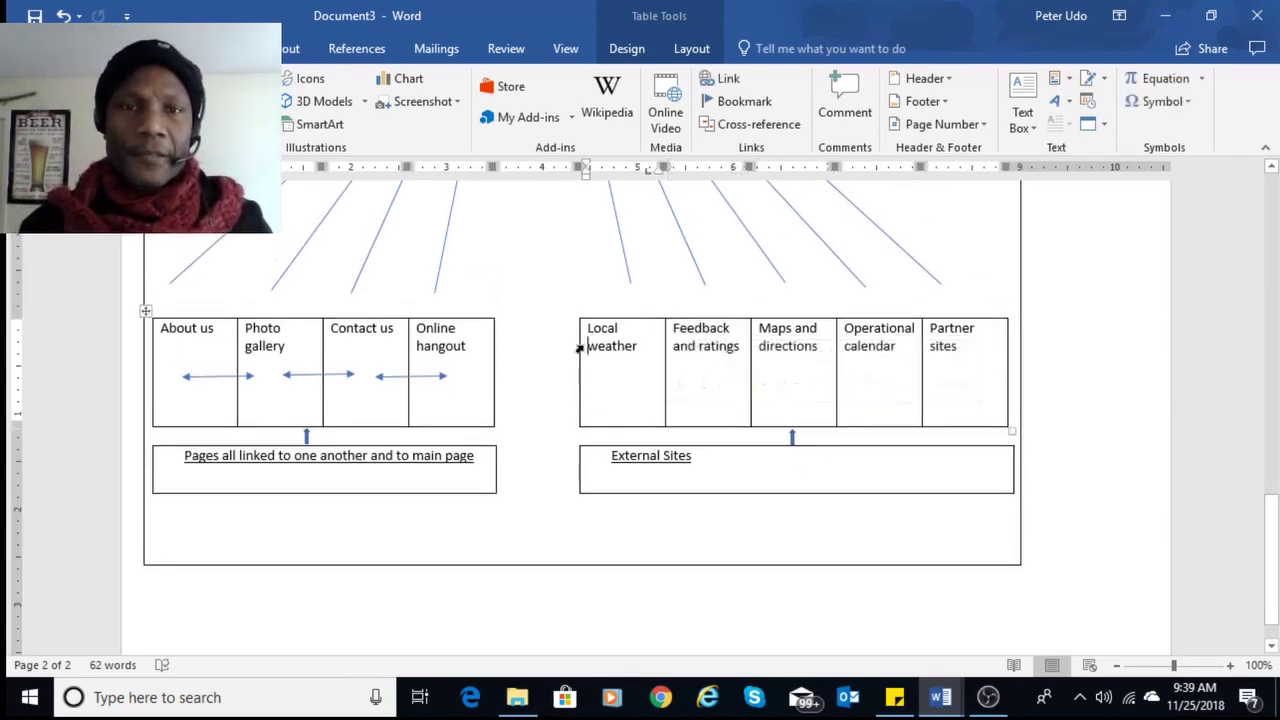
click(696, 350)
click(665, 308)
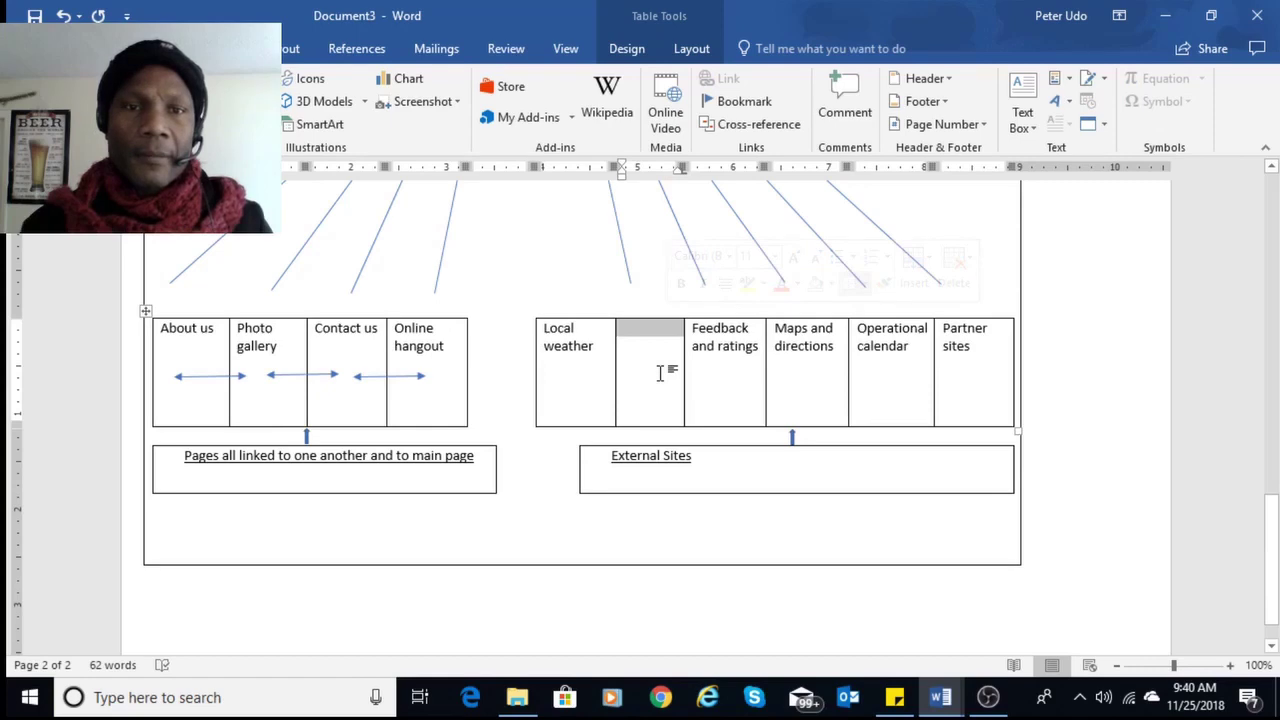
key(ctrl+z)
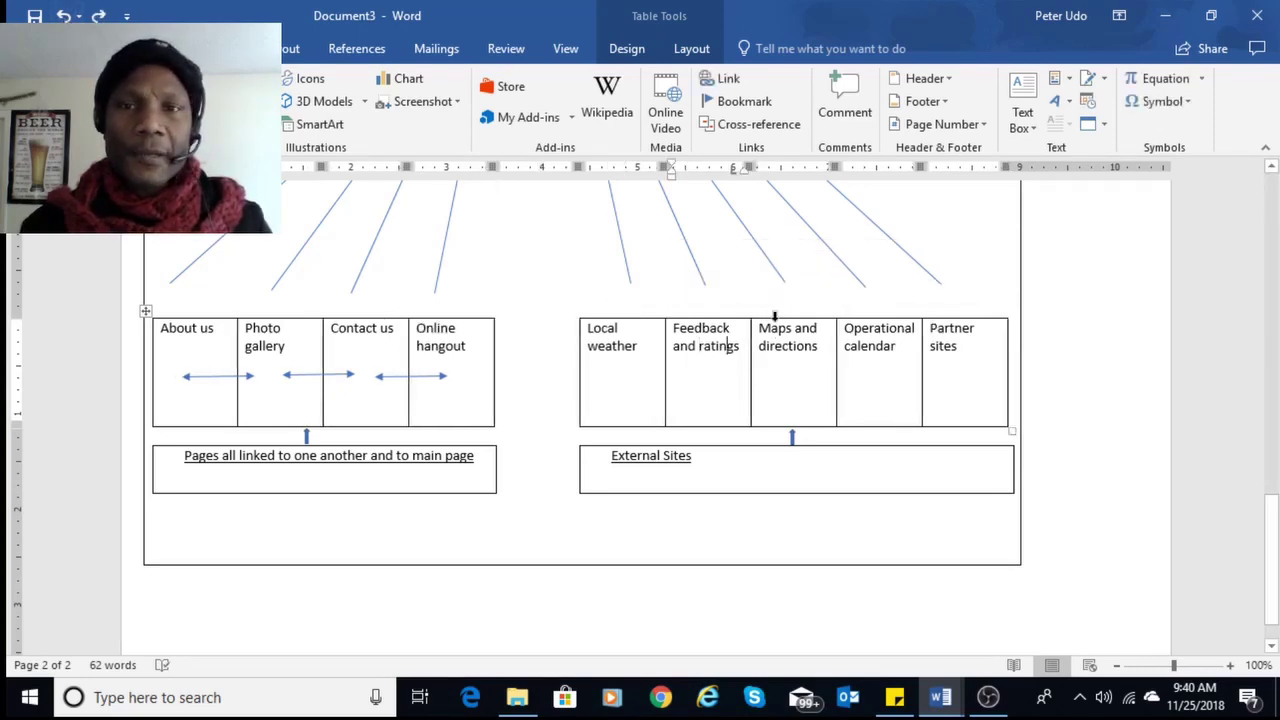
click(1013, 430)
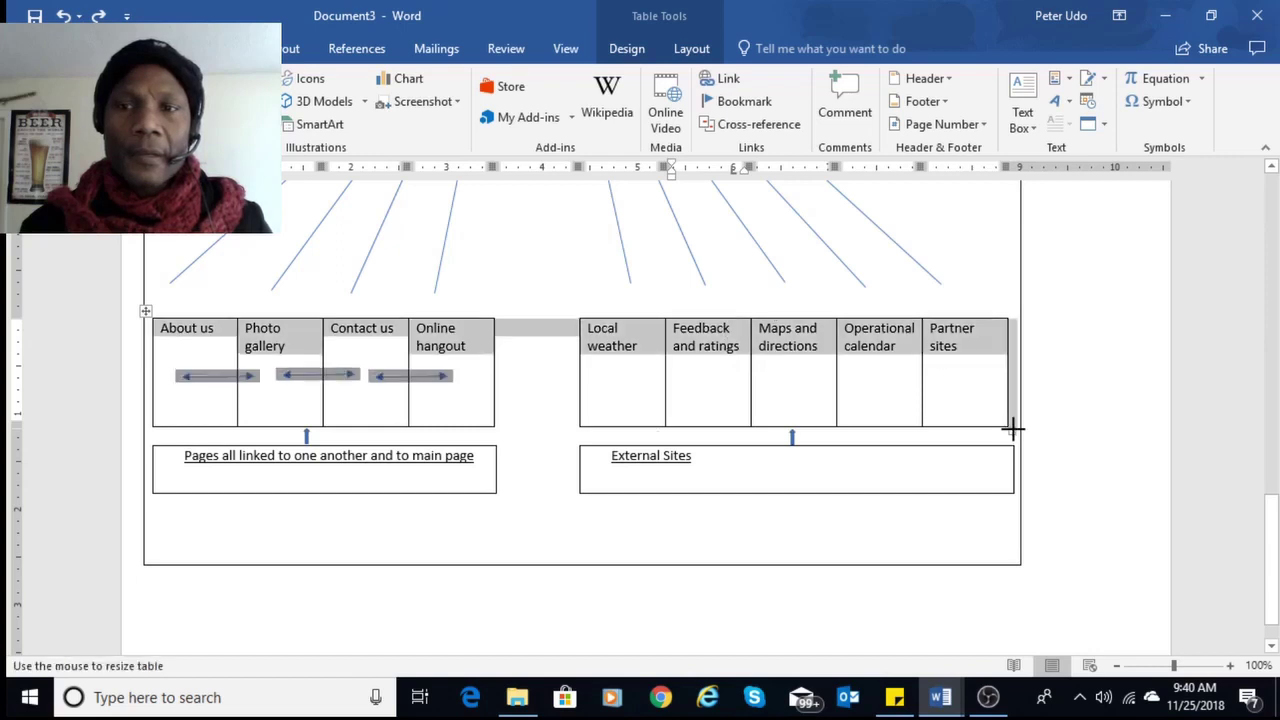
click(1006, 338)
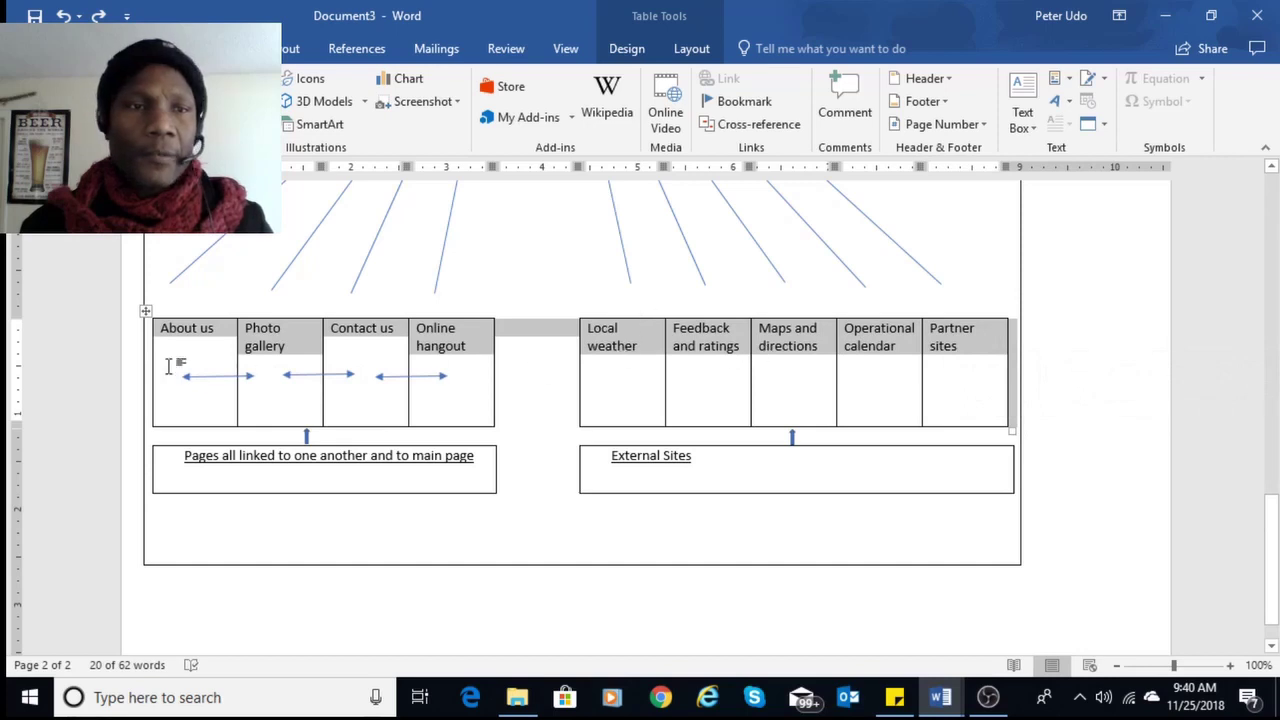
click(145, 310)
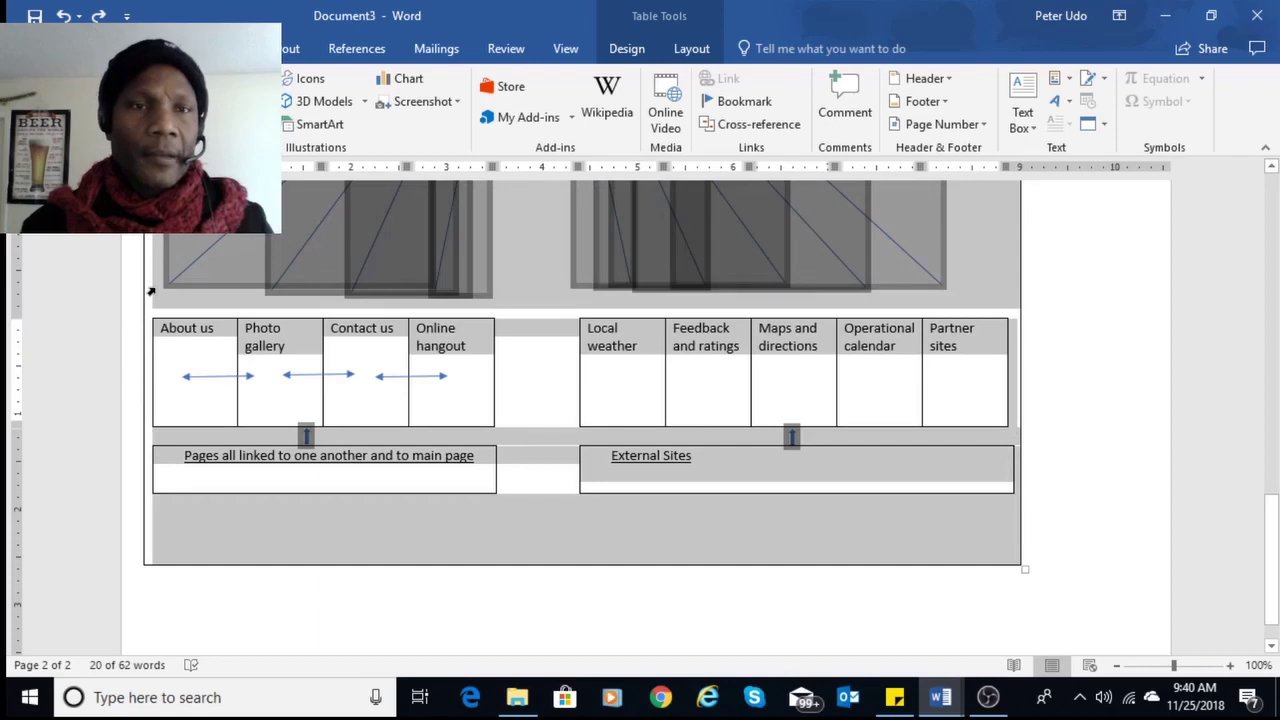
click(376, 343)
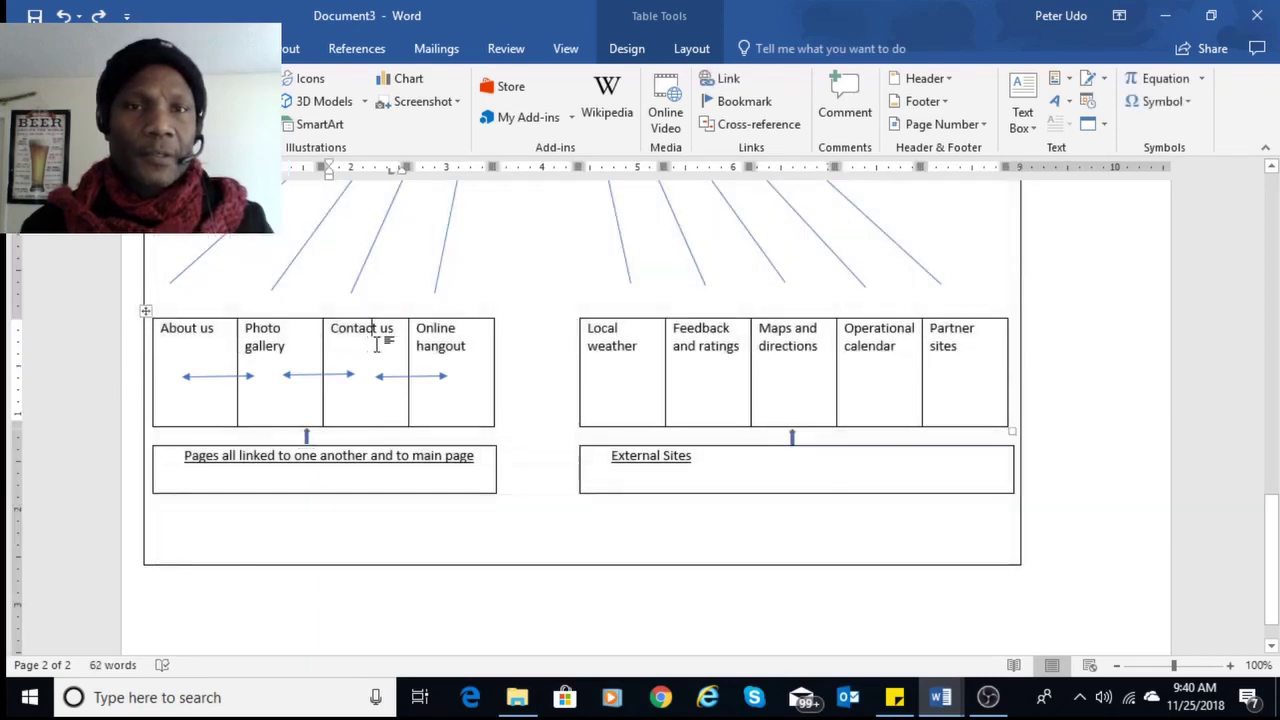
Extend the connector lines for About us, Photo gallery, Contact us and Online hangout down to the top edges of their cells.
scroll(605, 370, down, 1)
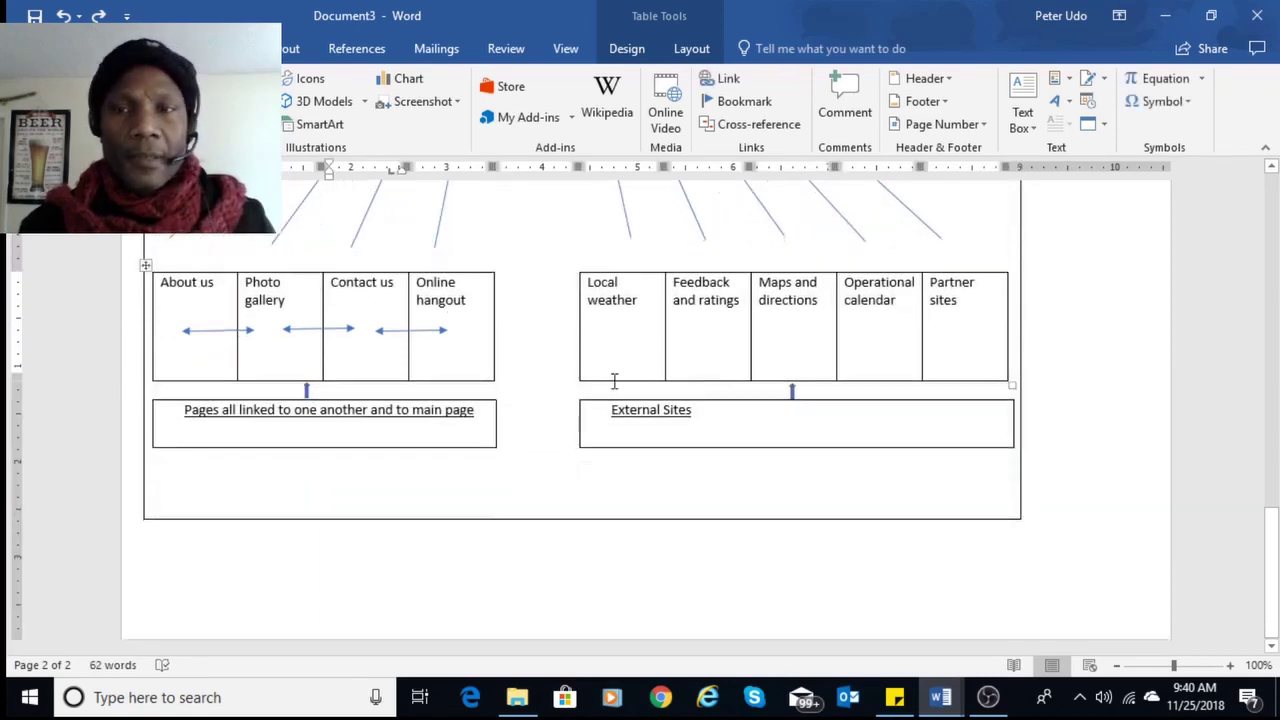
scroll(612, 375, up, 6)
scroll(624, 382, down, 3)
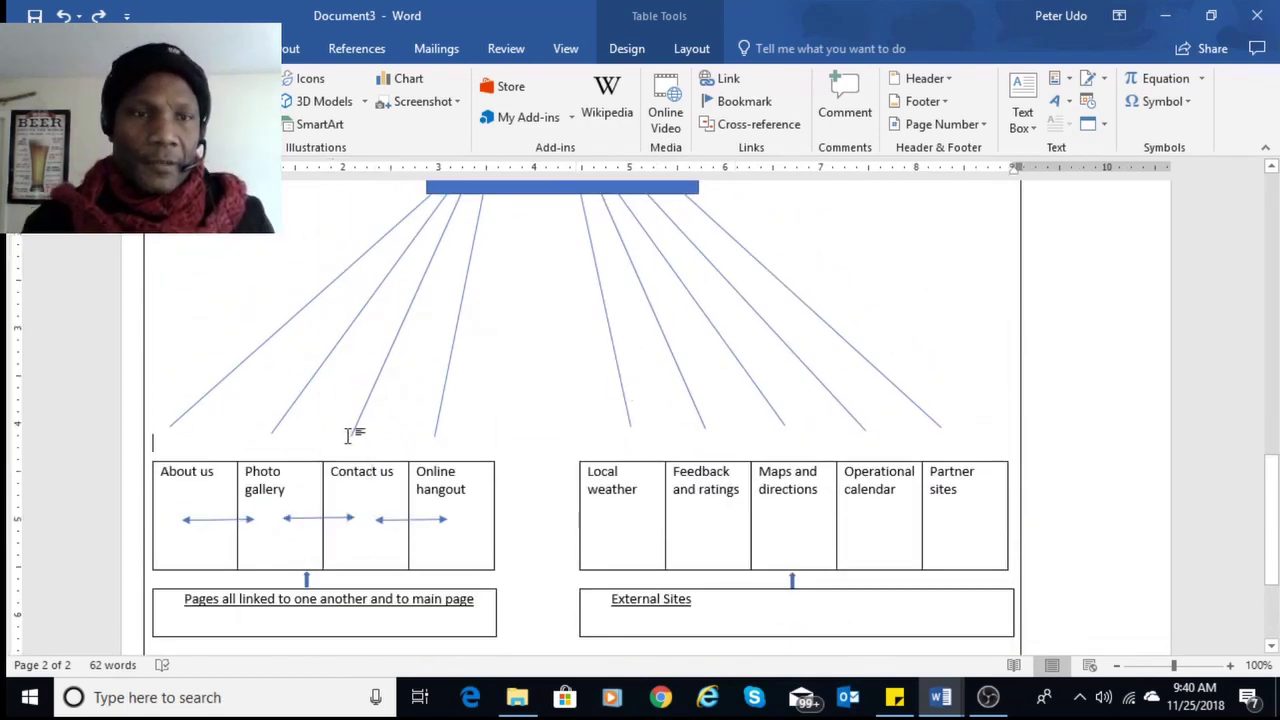
click(186, 410)
drag(170, 426, 177, 458)
click(272, 433)
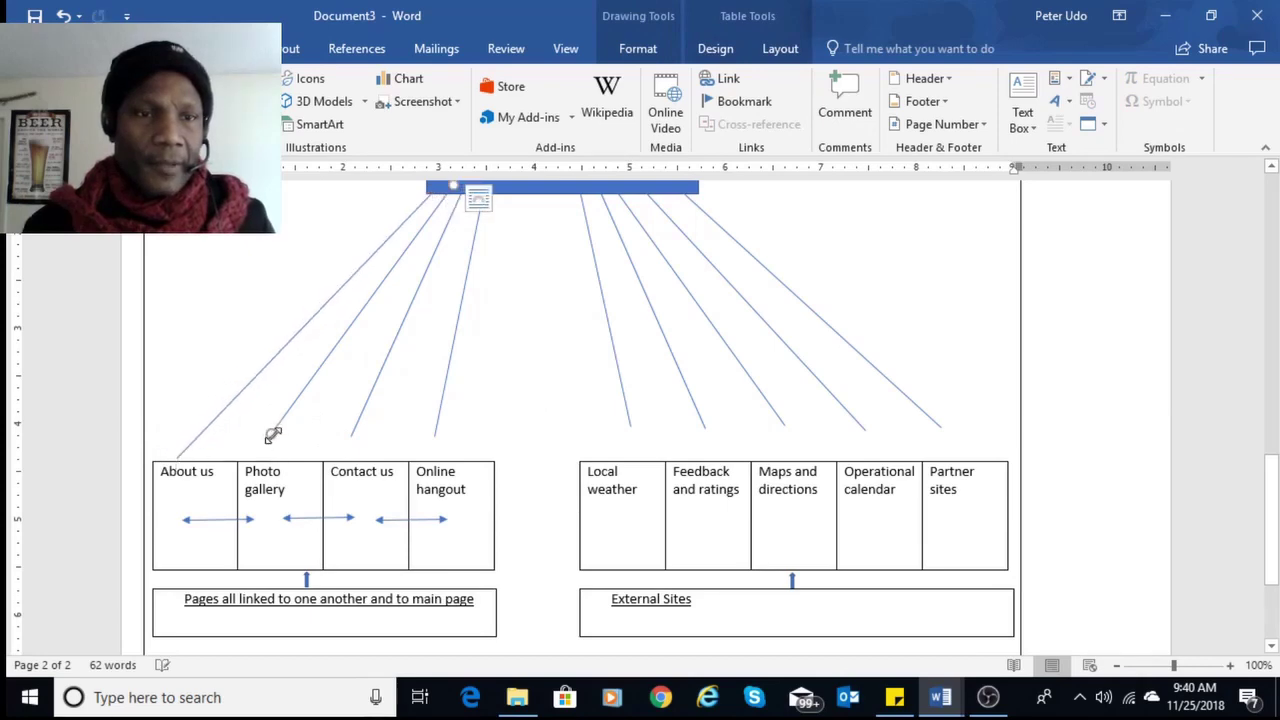
drag(271, 434, 270, 461)
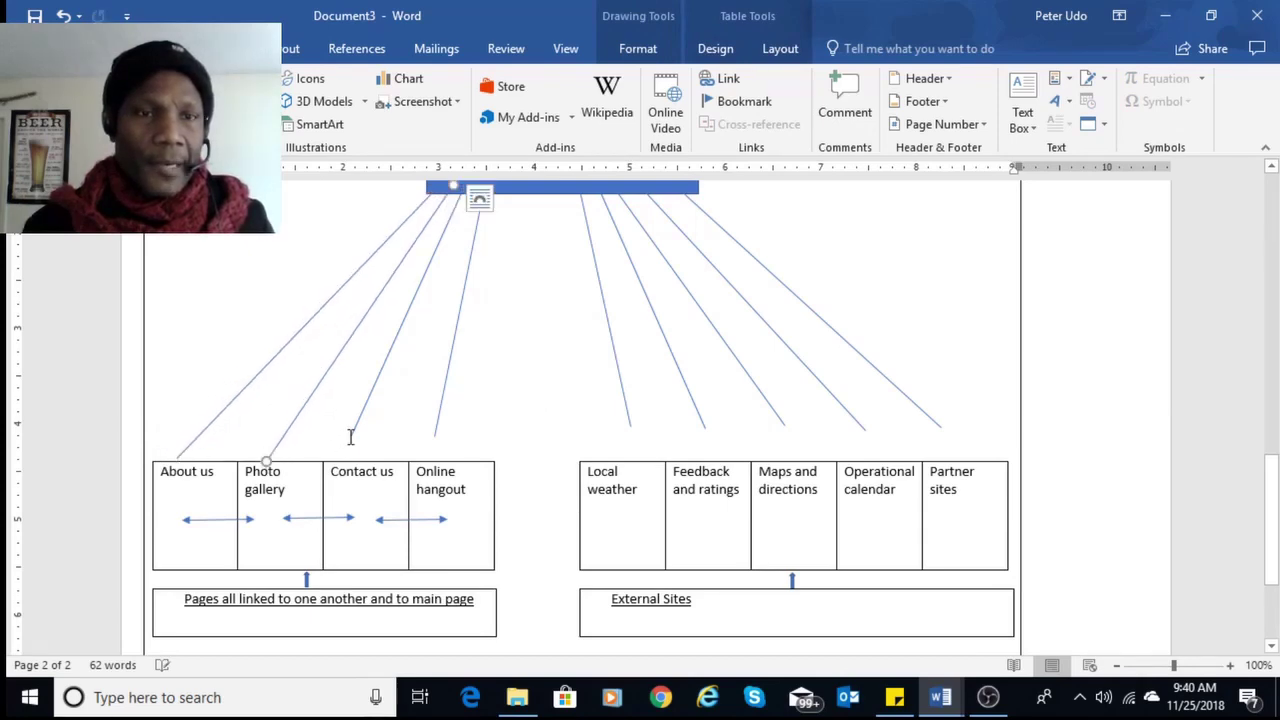
click(348, 434)
click(356, 428)
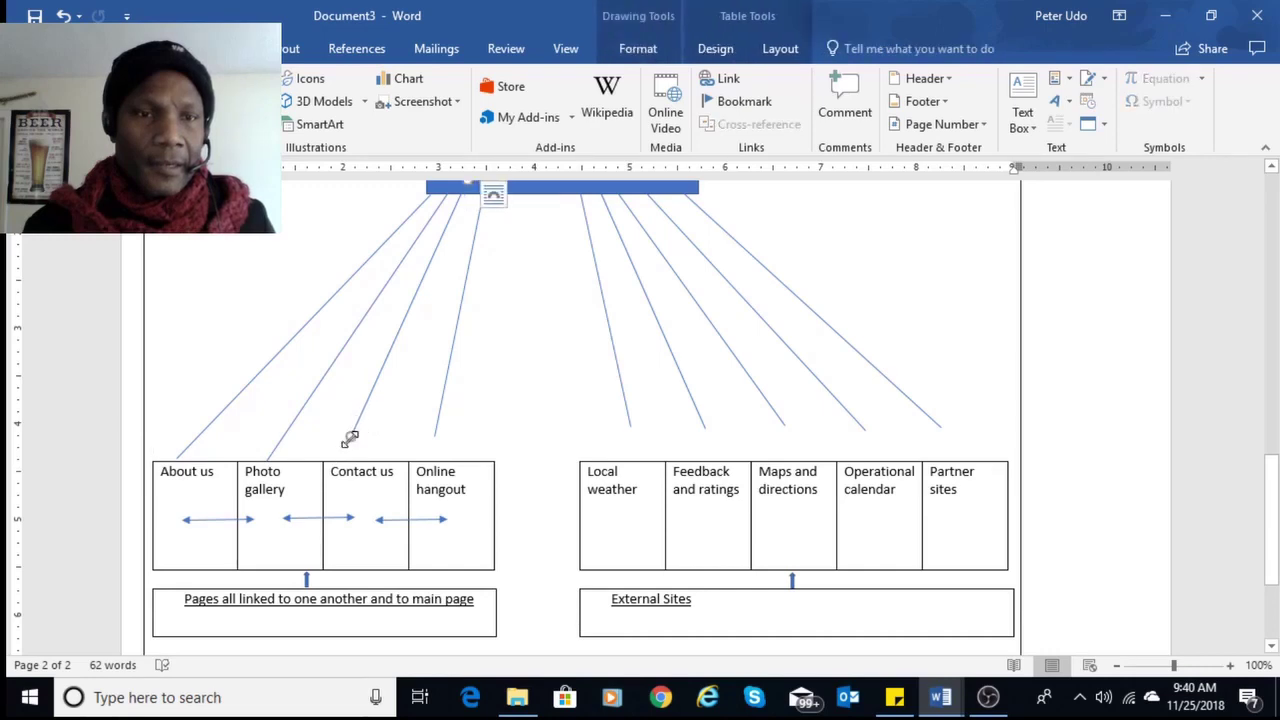
drag(349, 437, 350, 462)
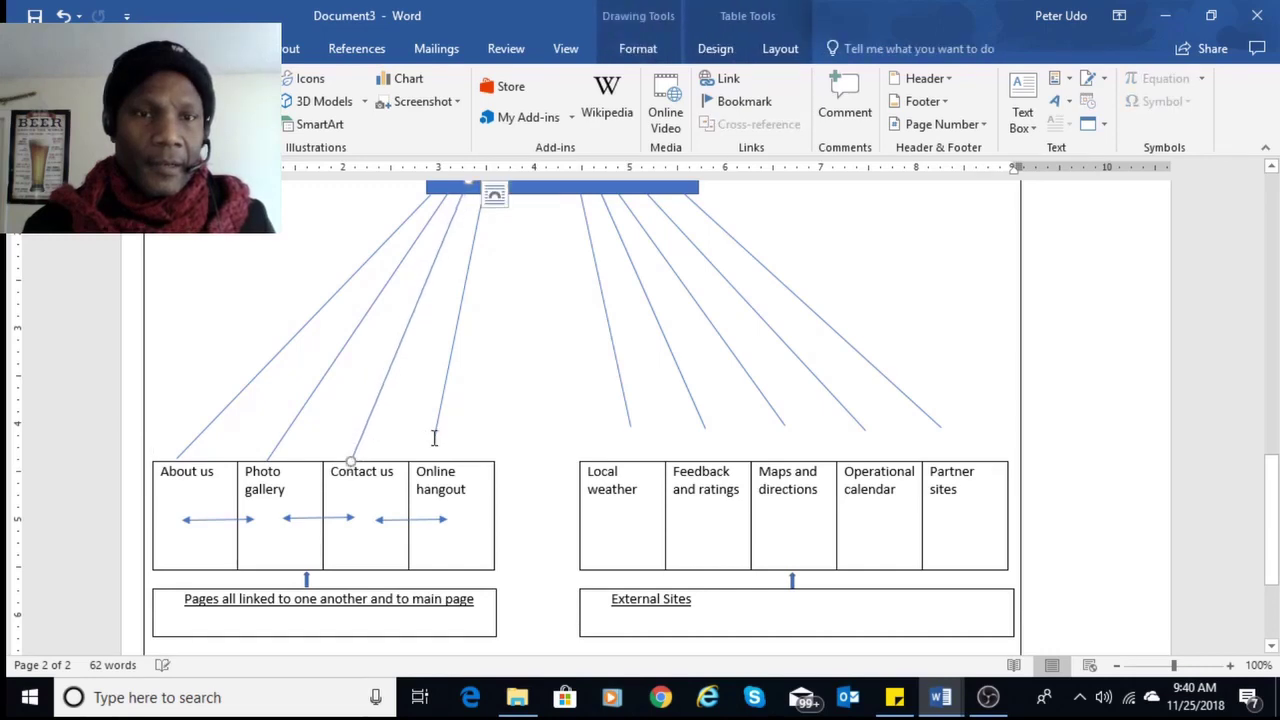
click(434, 437)
click(437, 433)
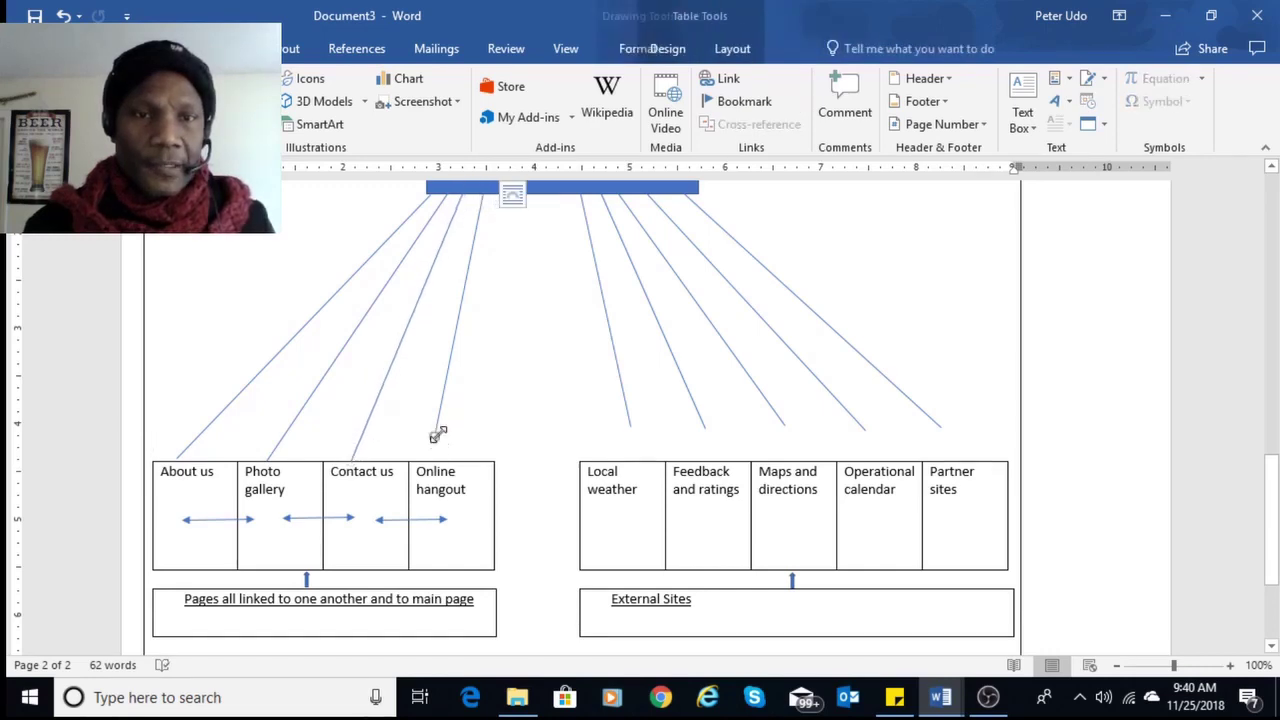
drag(438, 434, 440, 460)
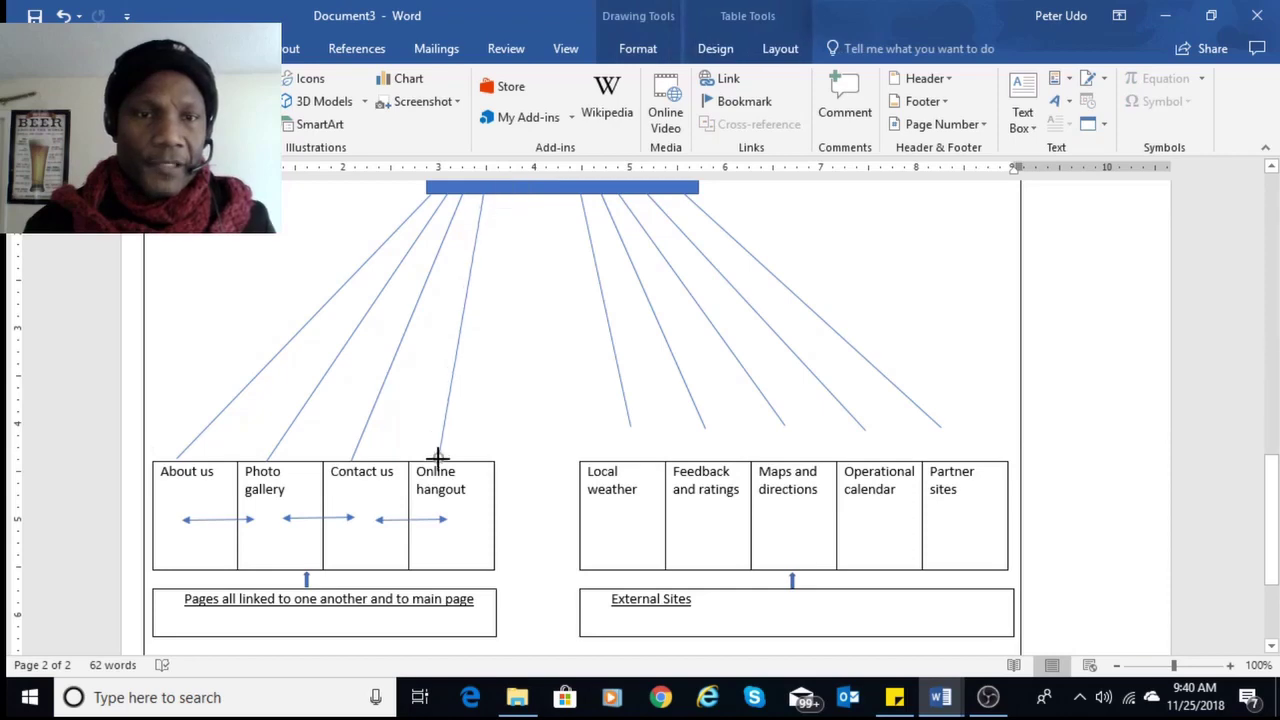
Extend the five connector lines for Local weather through Partner sites down to the top edges of their cells.
click(625, 427)
drag(625, 427, 622, 457)
click(703, 428)
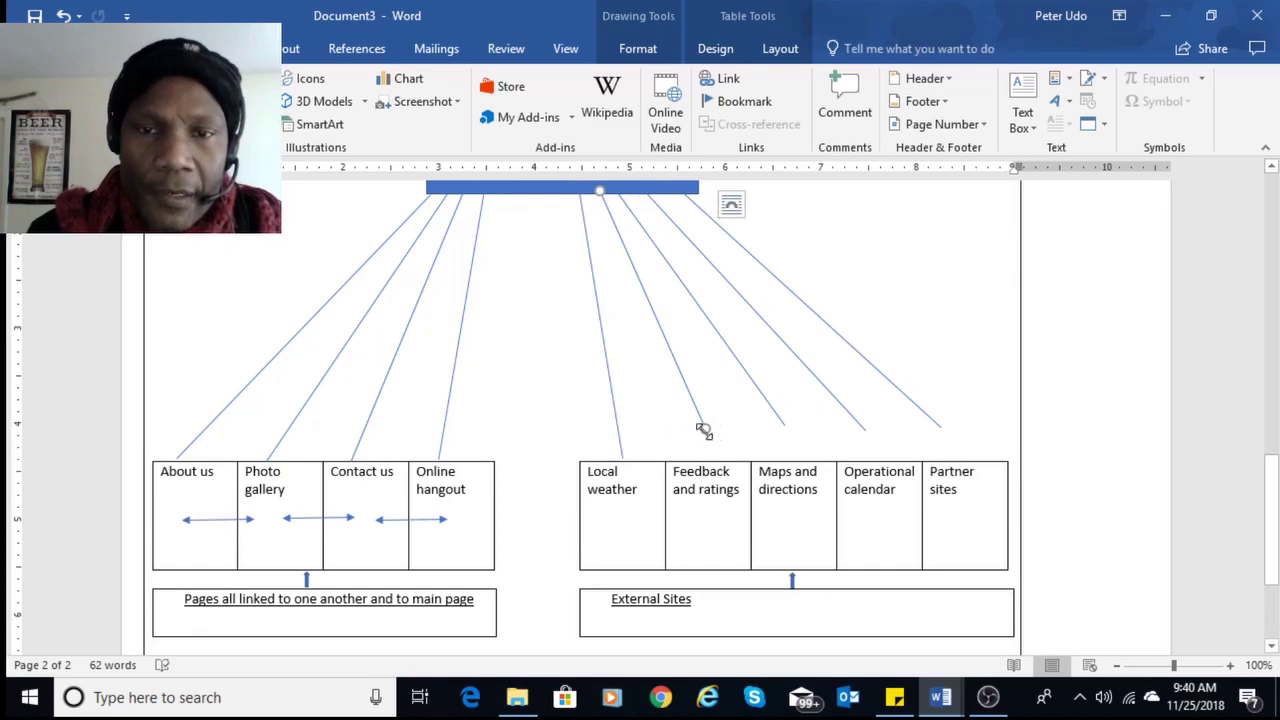
drag(703, 430, 701, 462)
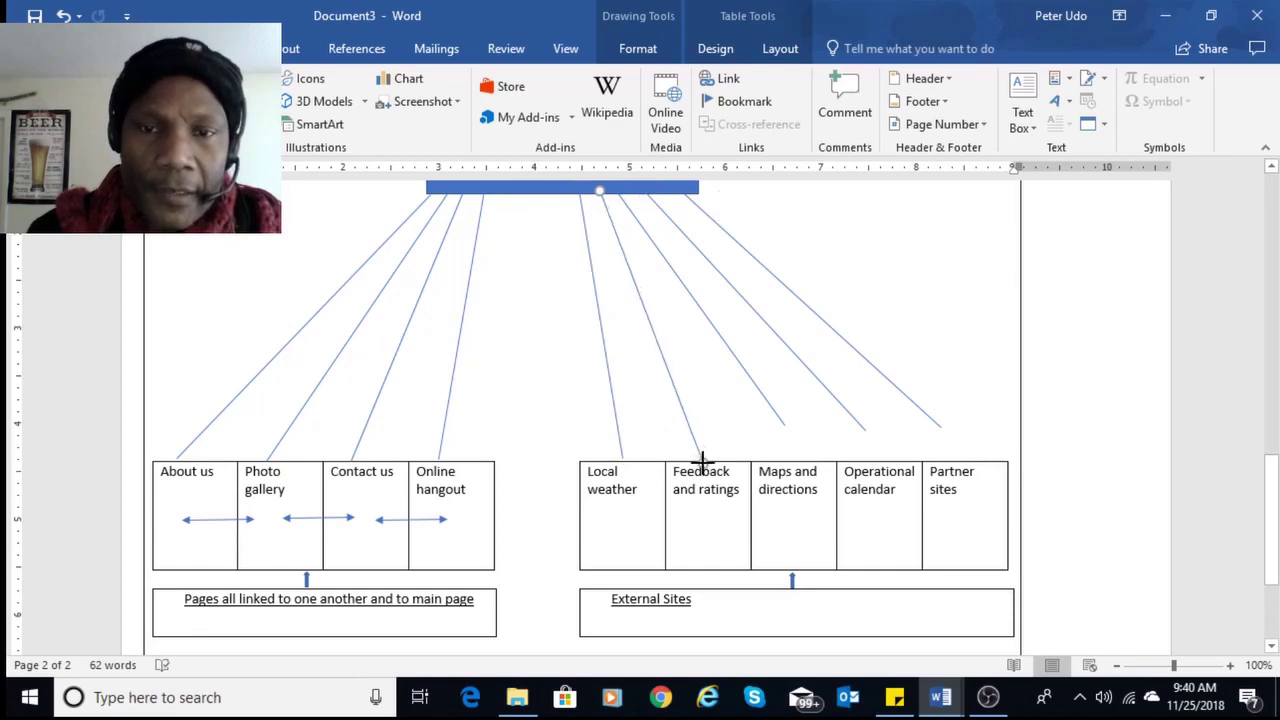
click(779, 423)
drag(779, 423, 788, 462)
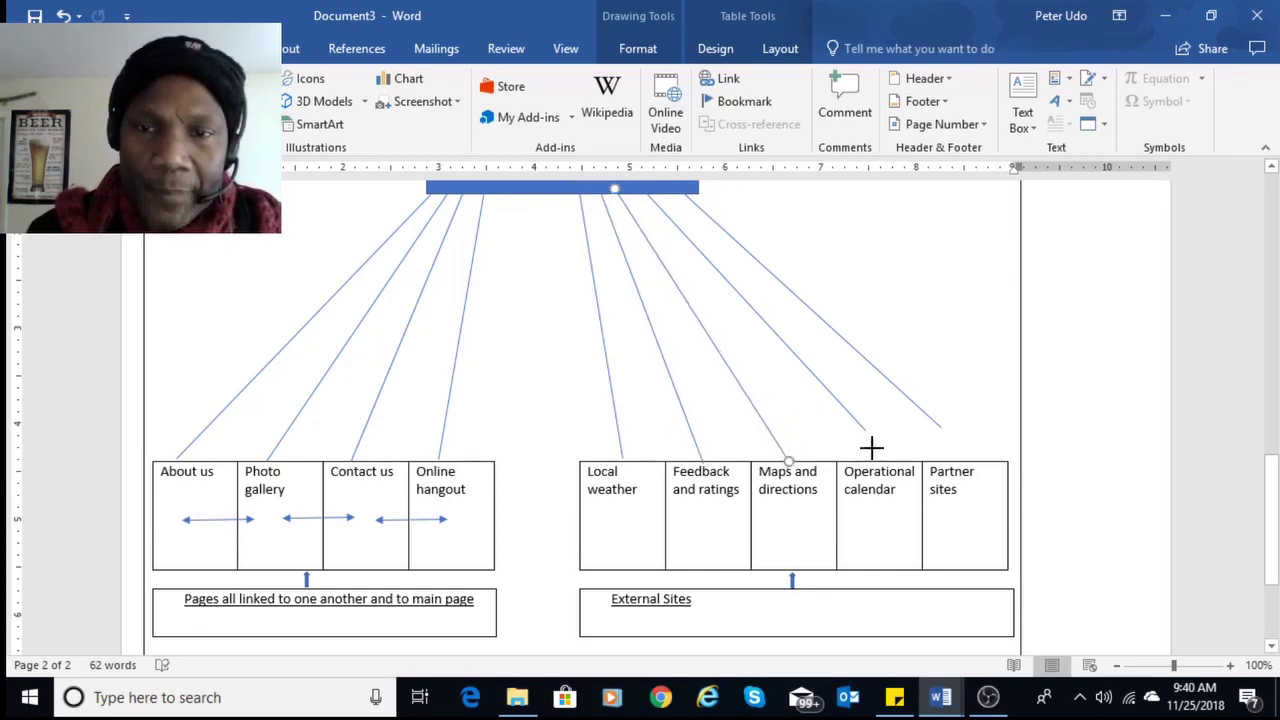
click(862, 429)
drag(862, 429, 863, 460)
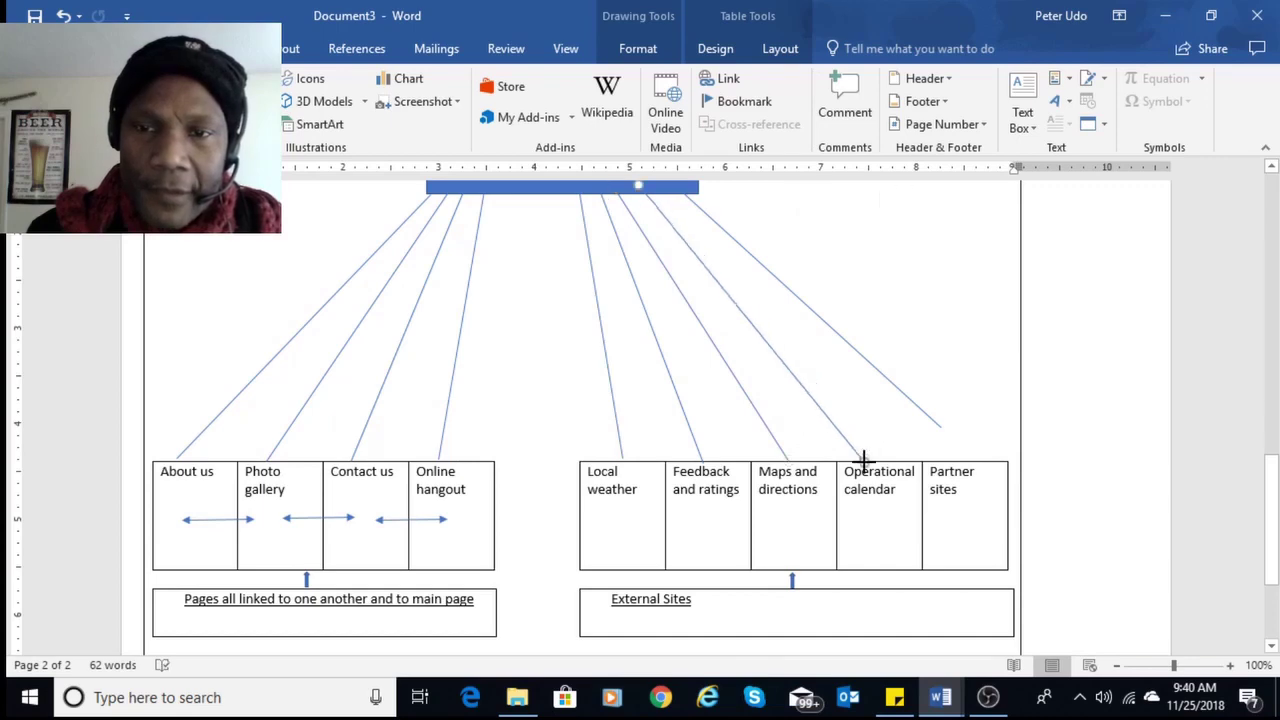
click(938, 427)
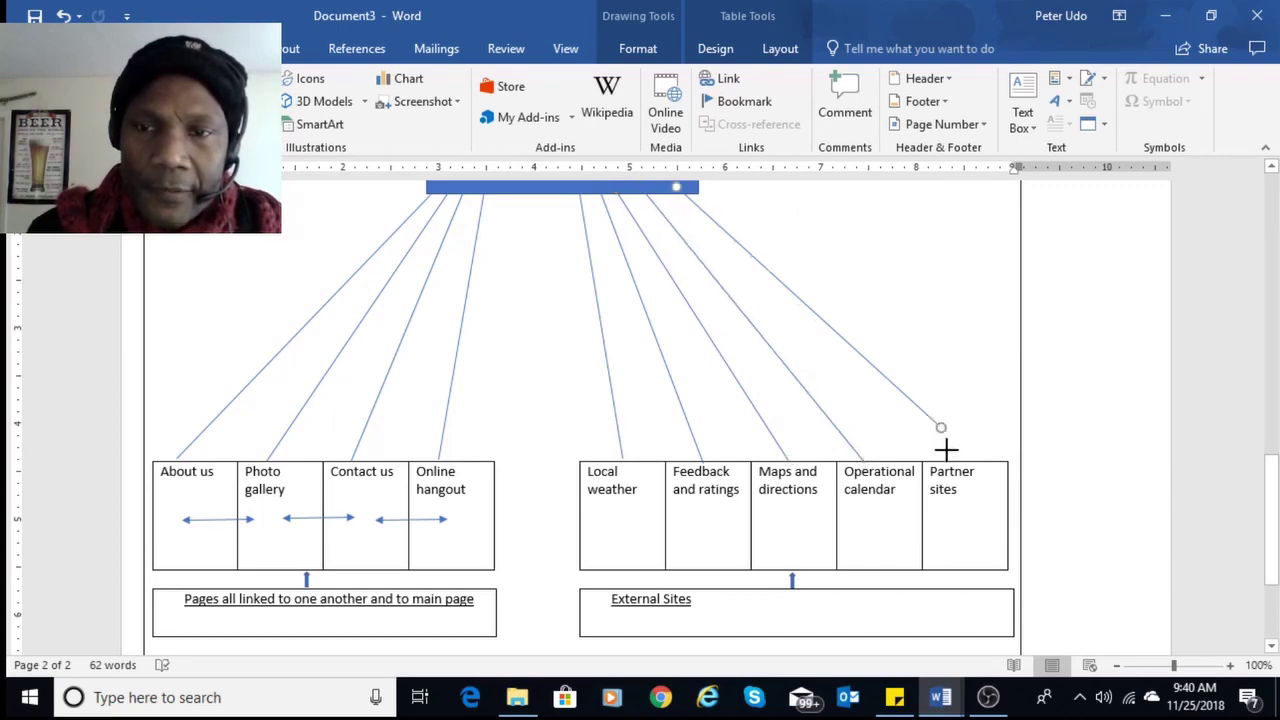
drag(946, 451, 950, 458)
Review the storyboard from the Main page box along the connector lines to the page cells and captions.
scroll(851, 406, up, 4)
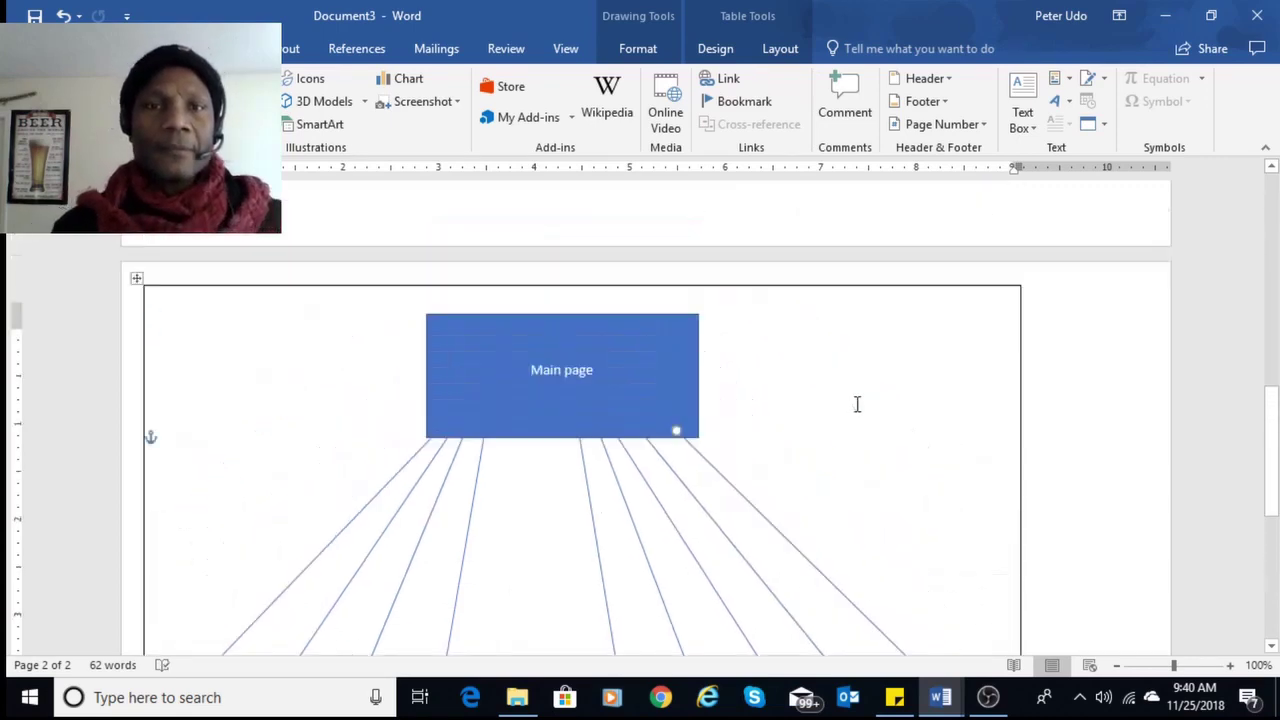
scroll(857, 404, up, 3)
scroll(863, 400, down, 6)
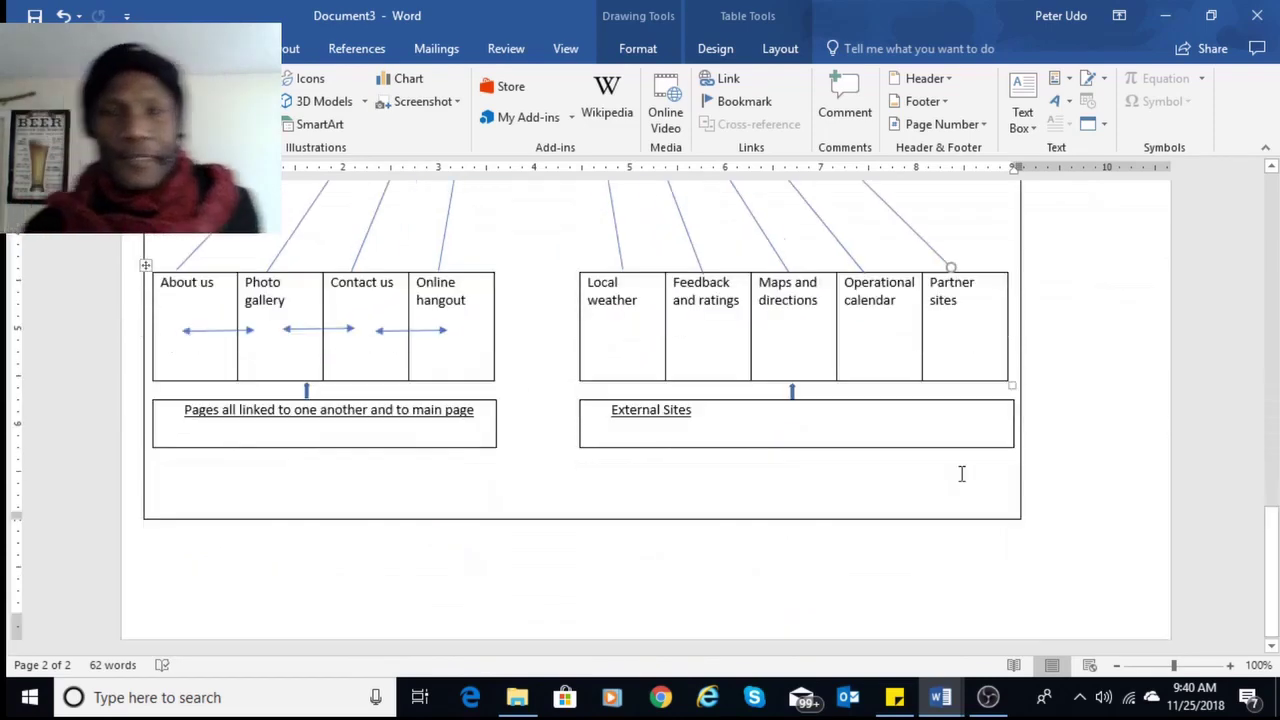
scroll(1004, 482, up, 3)
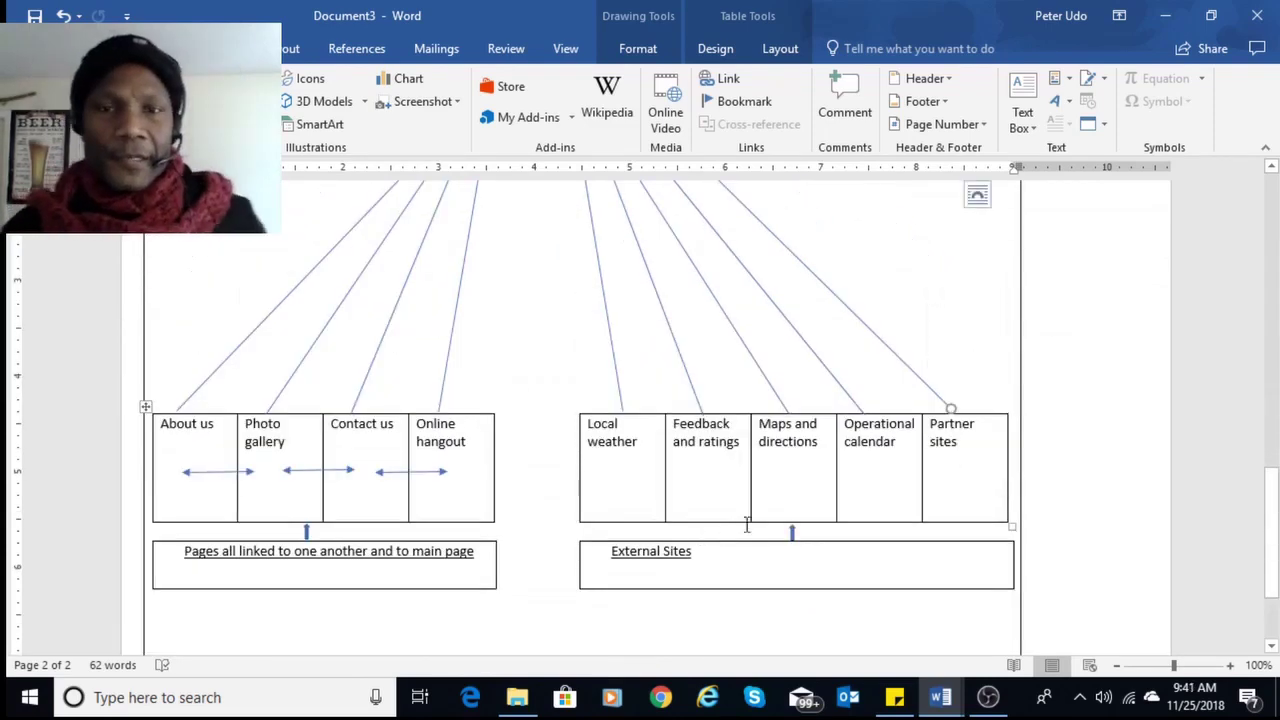
scroll(774, 486, up, 7)
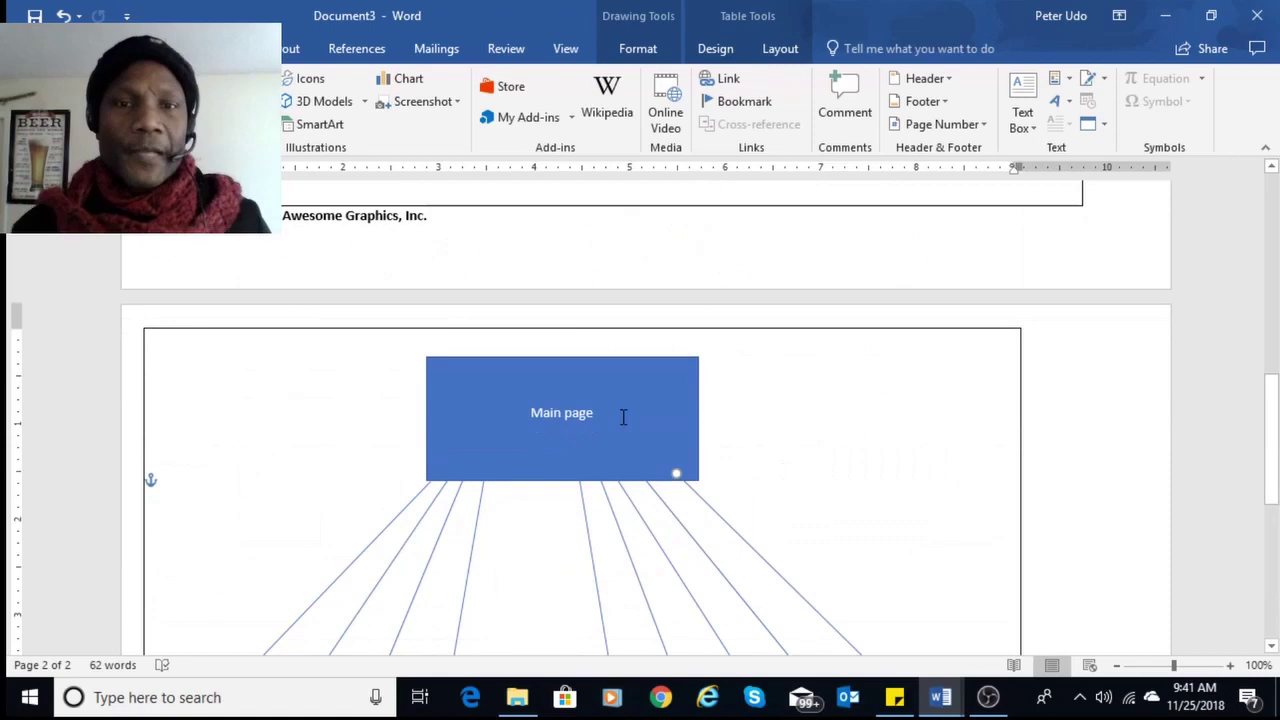
click(623, 417)
scroll(746, 528, down, 7)
click(717, 486)
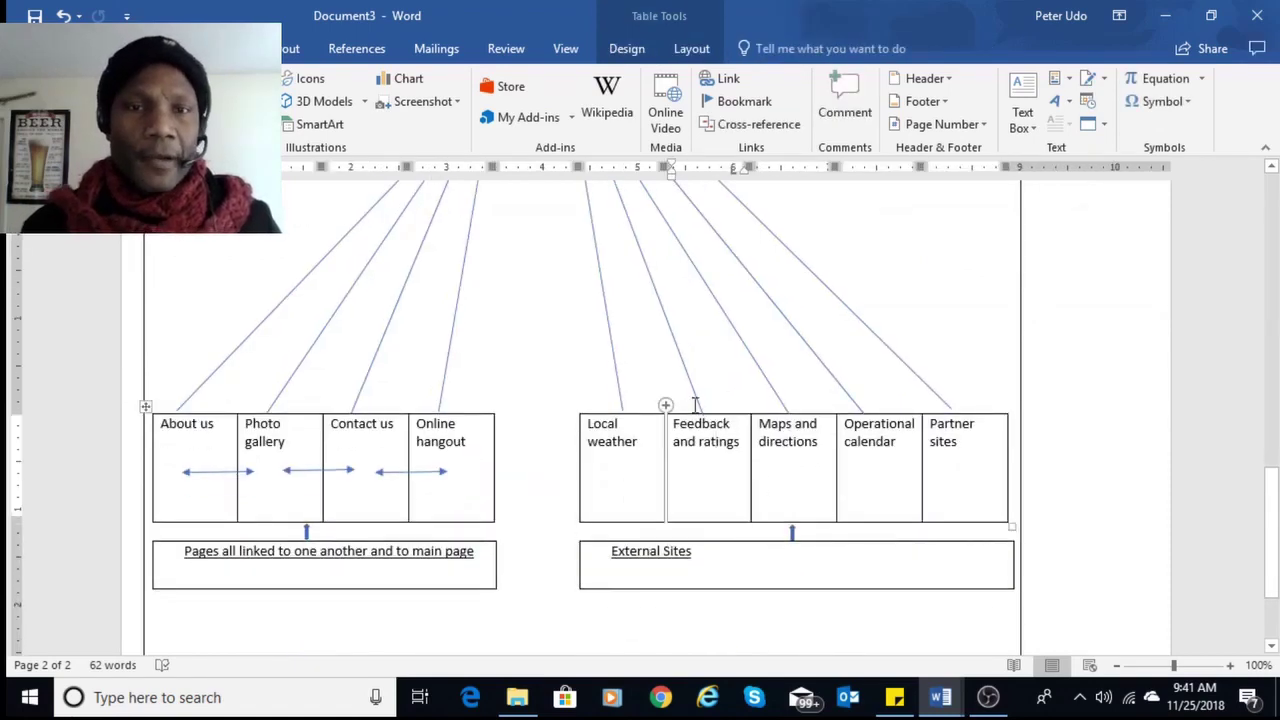
scroll(760, 446, up, 5)
scroll(770, 453, down, 3)
scroll(775, 453, down, 1)
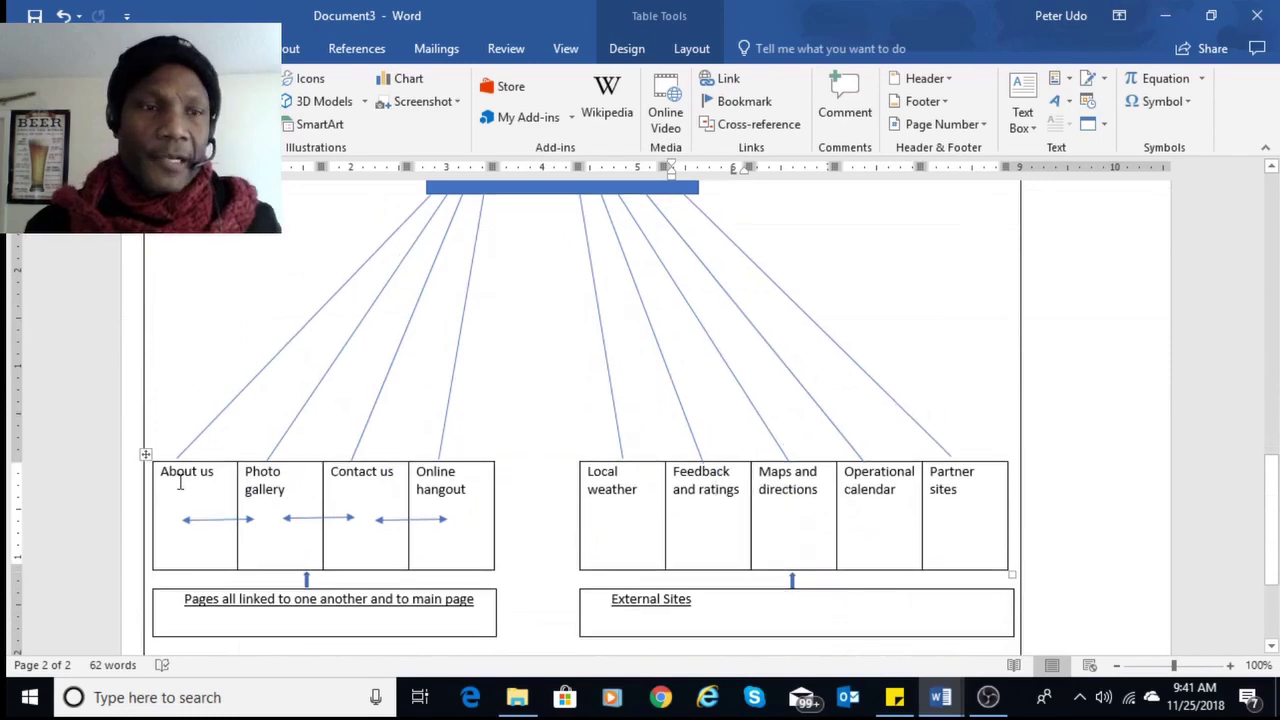
Shade the paragraphs in the page cells and caption boxes, from About us through External Sites, with a solid dark blue theme fill.
drag(181, 483, 749, 613)
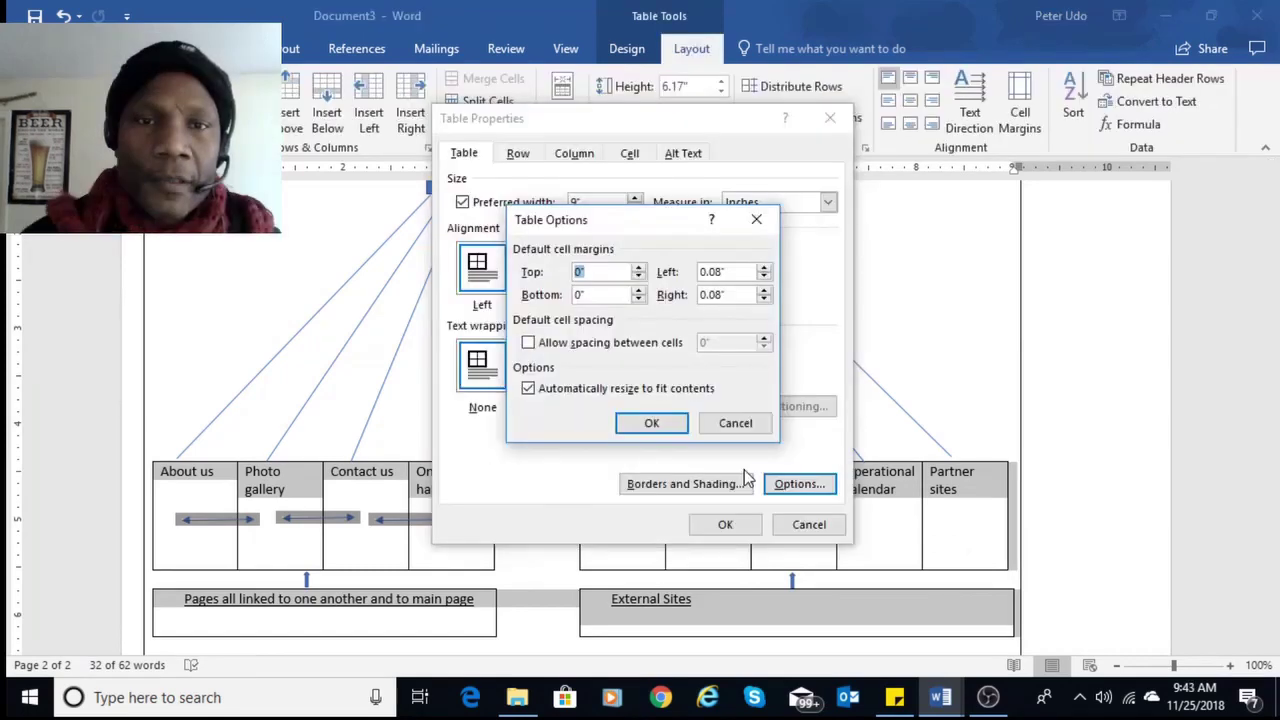
click(740, 424)
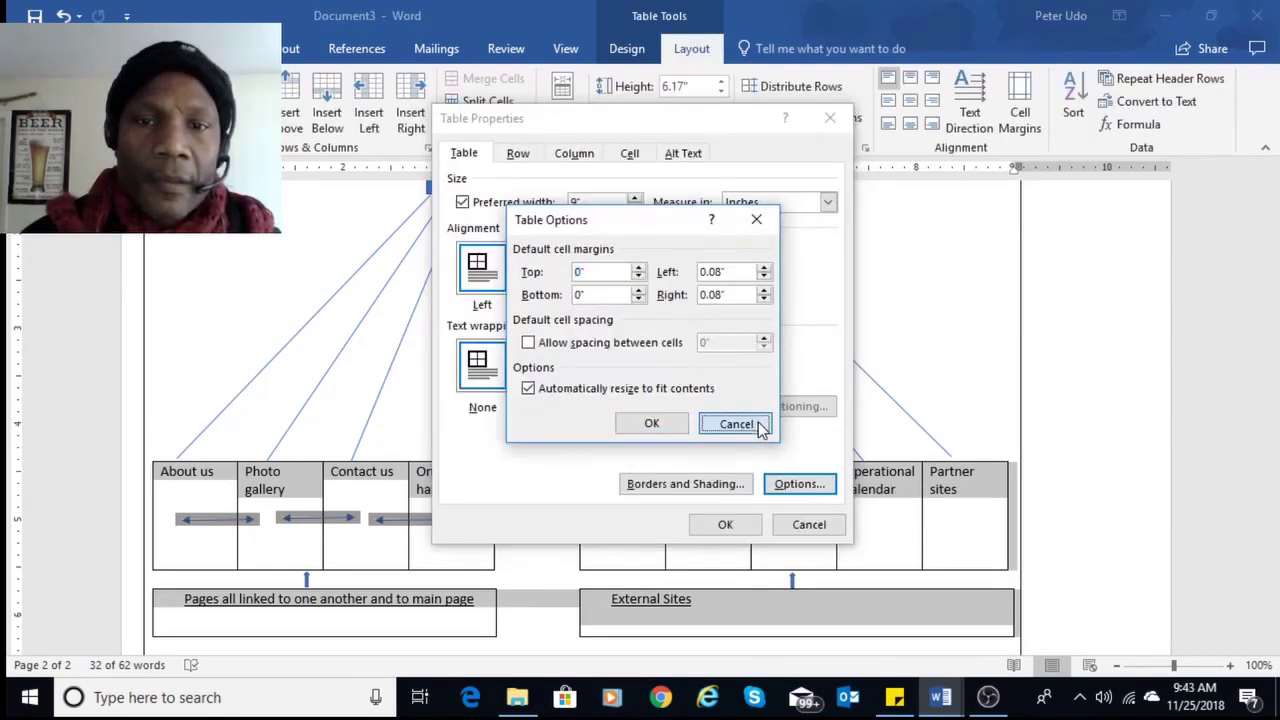
click(735, 485)
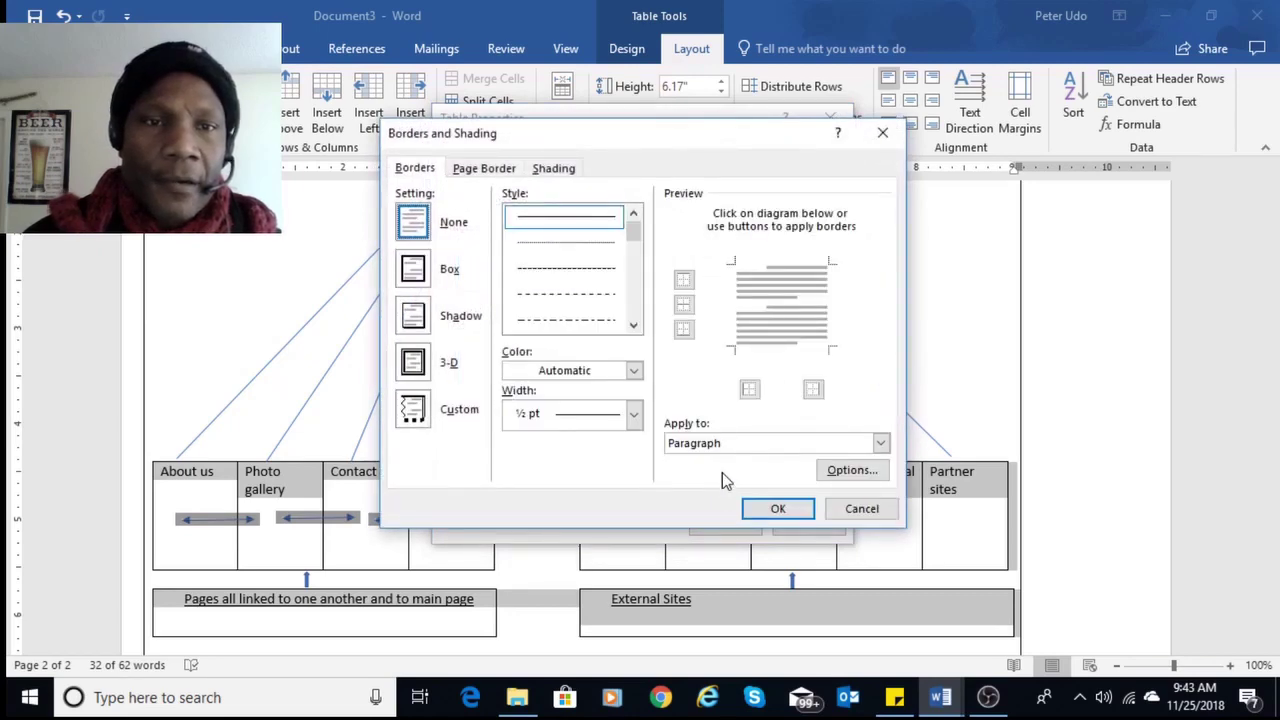
click(553, 171)
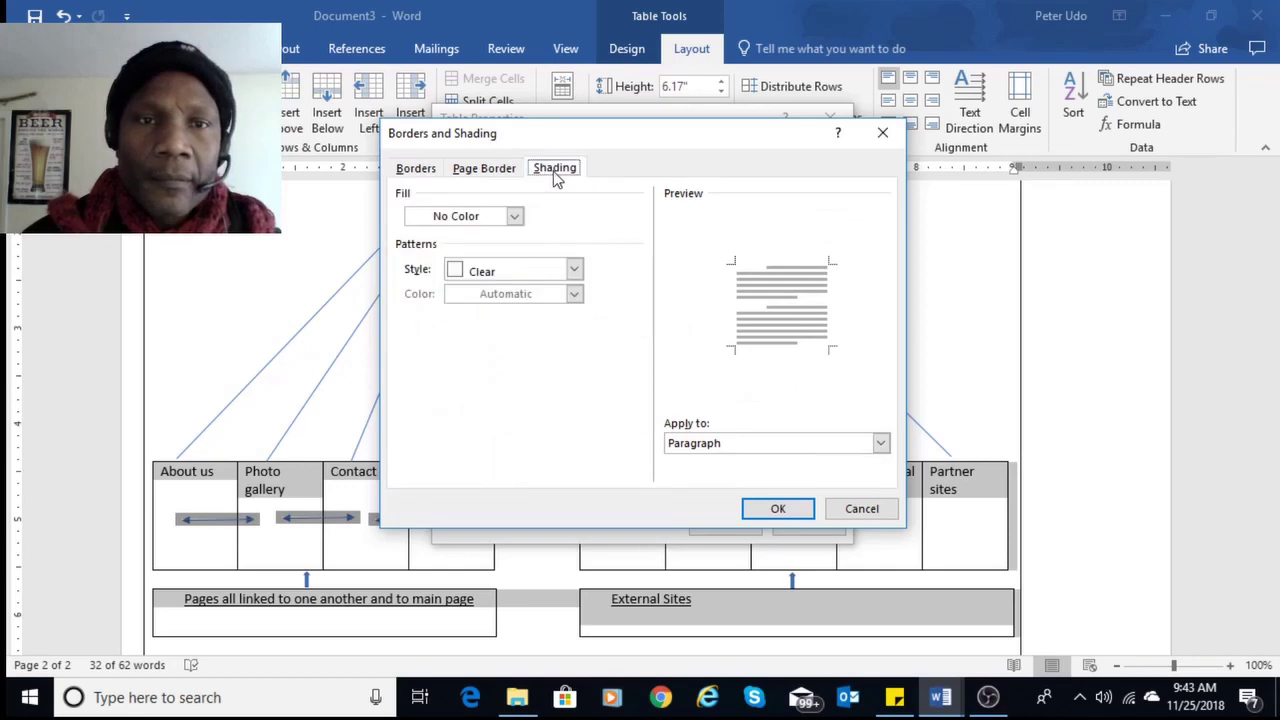
click(515, 217)
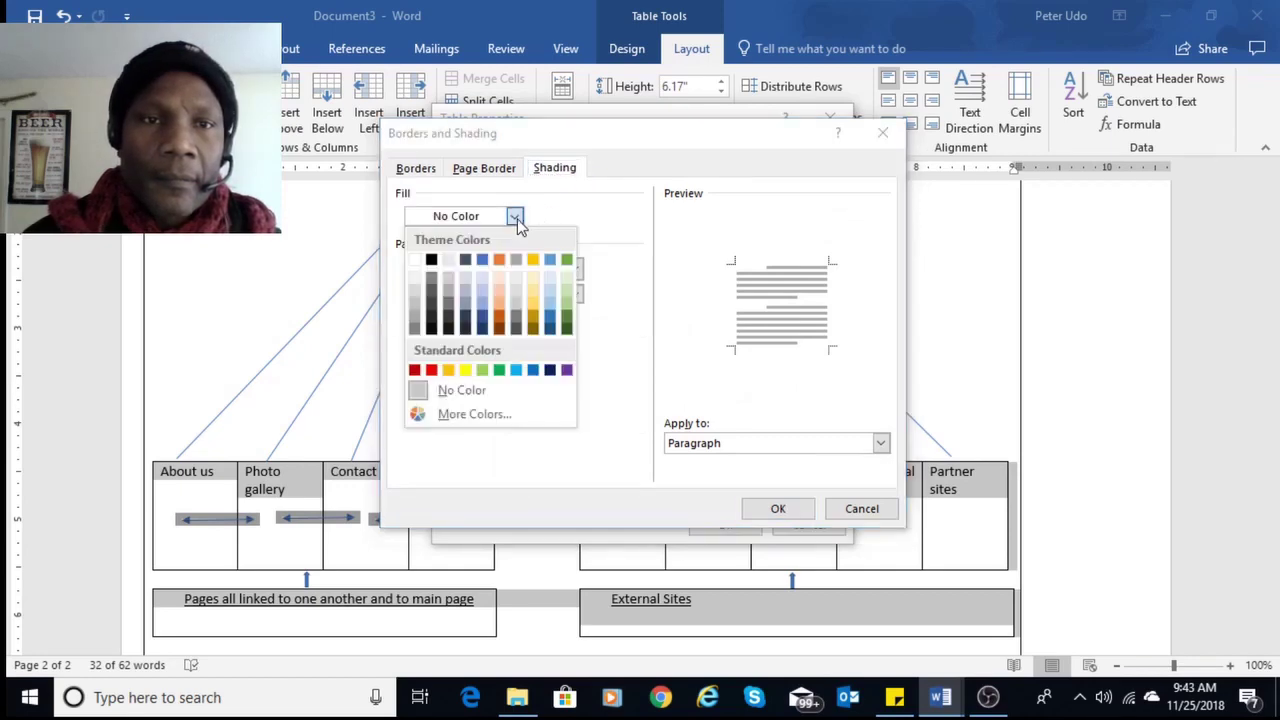
click(481, 302)
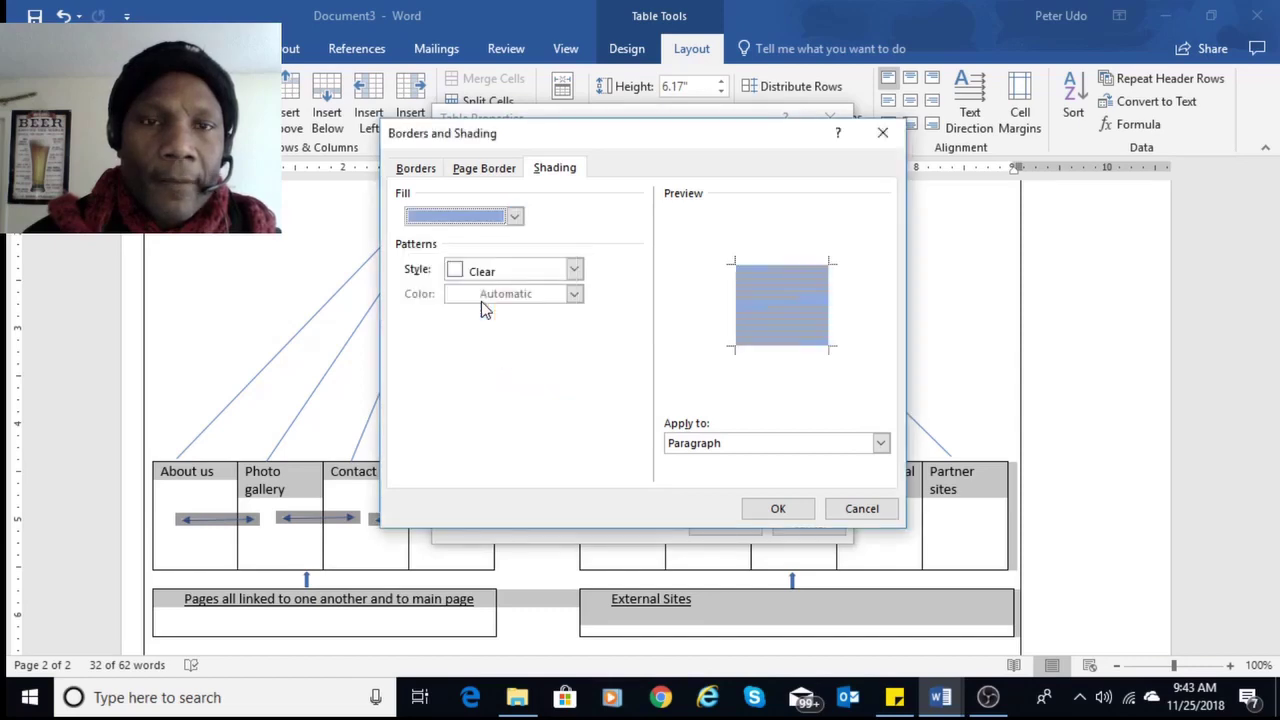
click(515, 216)
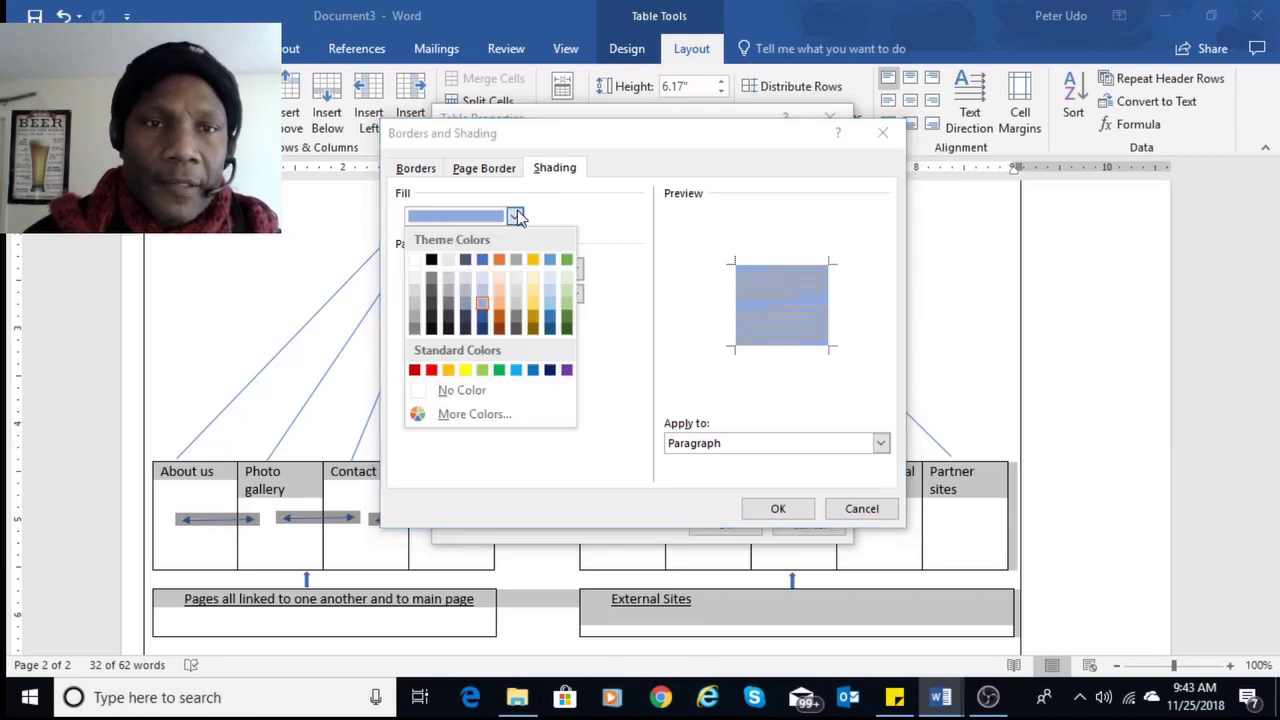
click(483, 320)
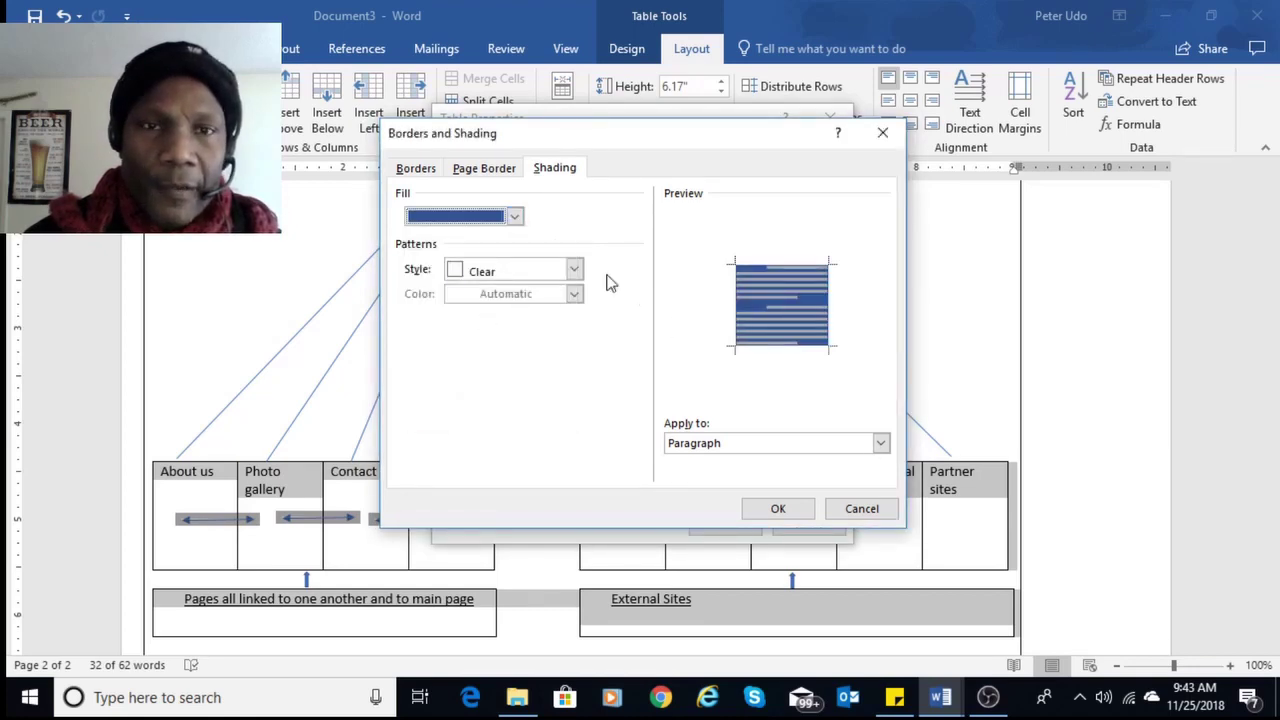
click(515, 217)
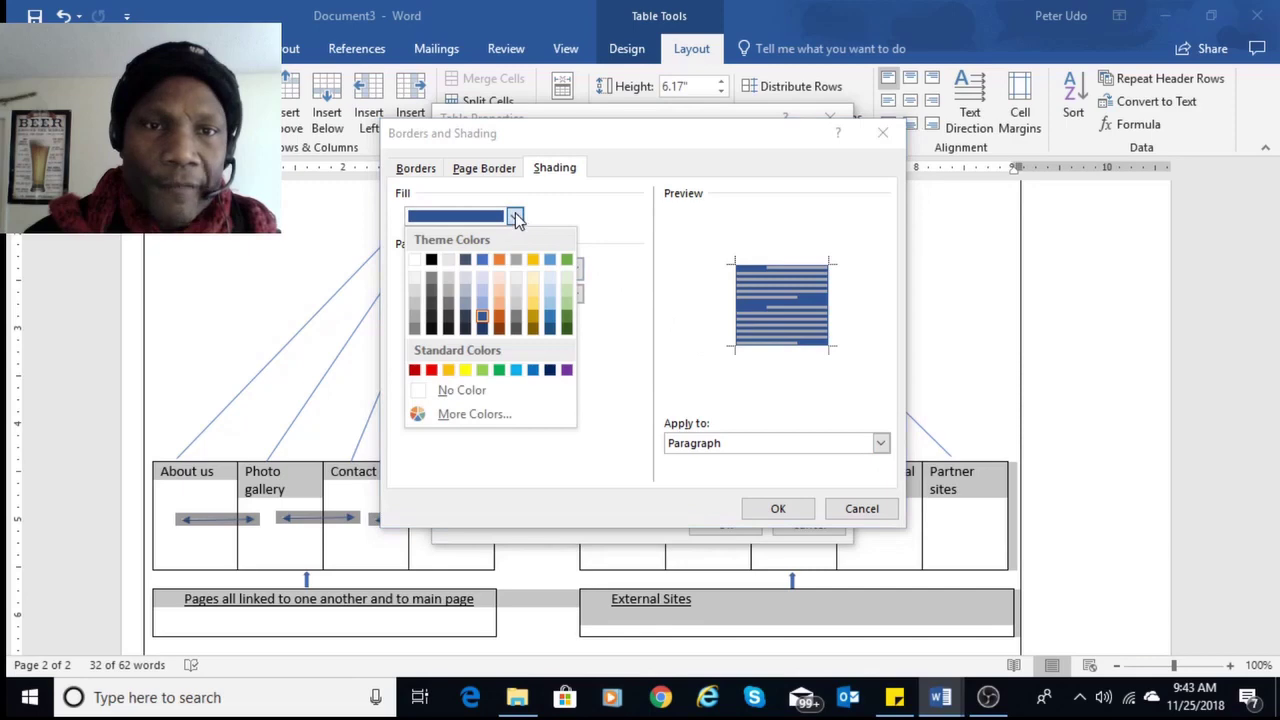
click(550, 317)
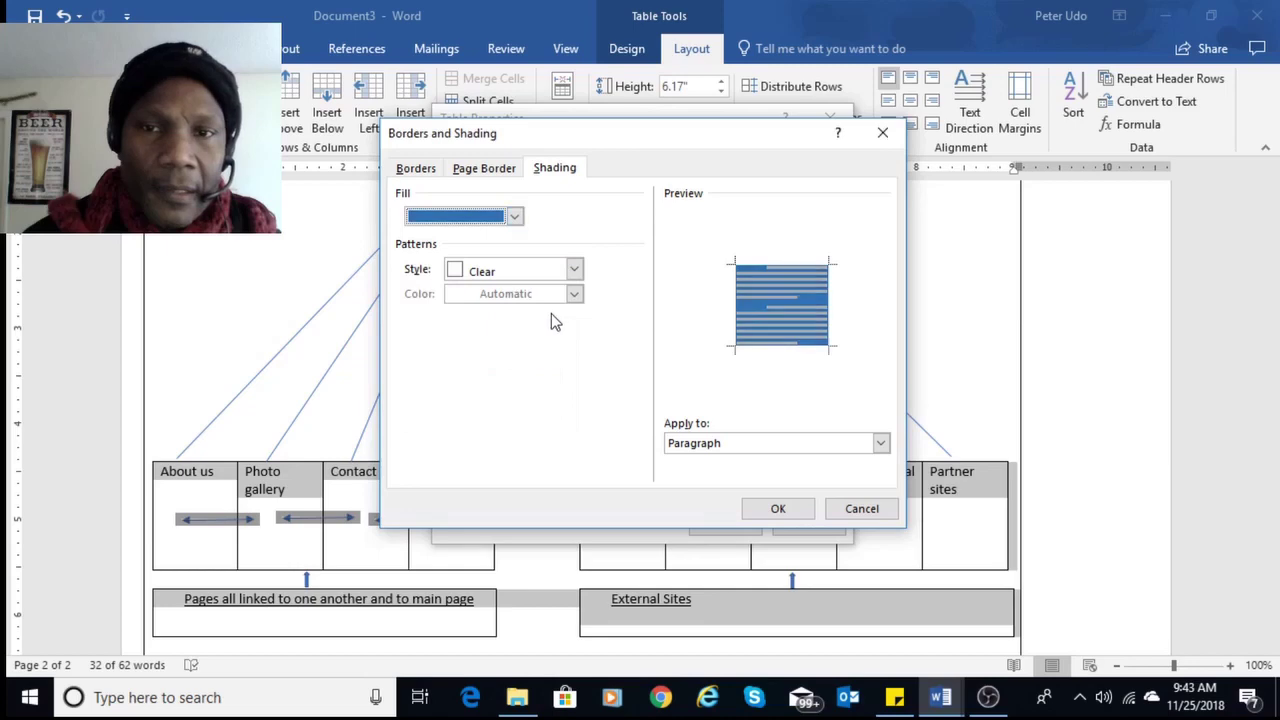
click(778, 508)
click(710, 523)
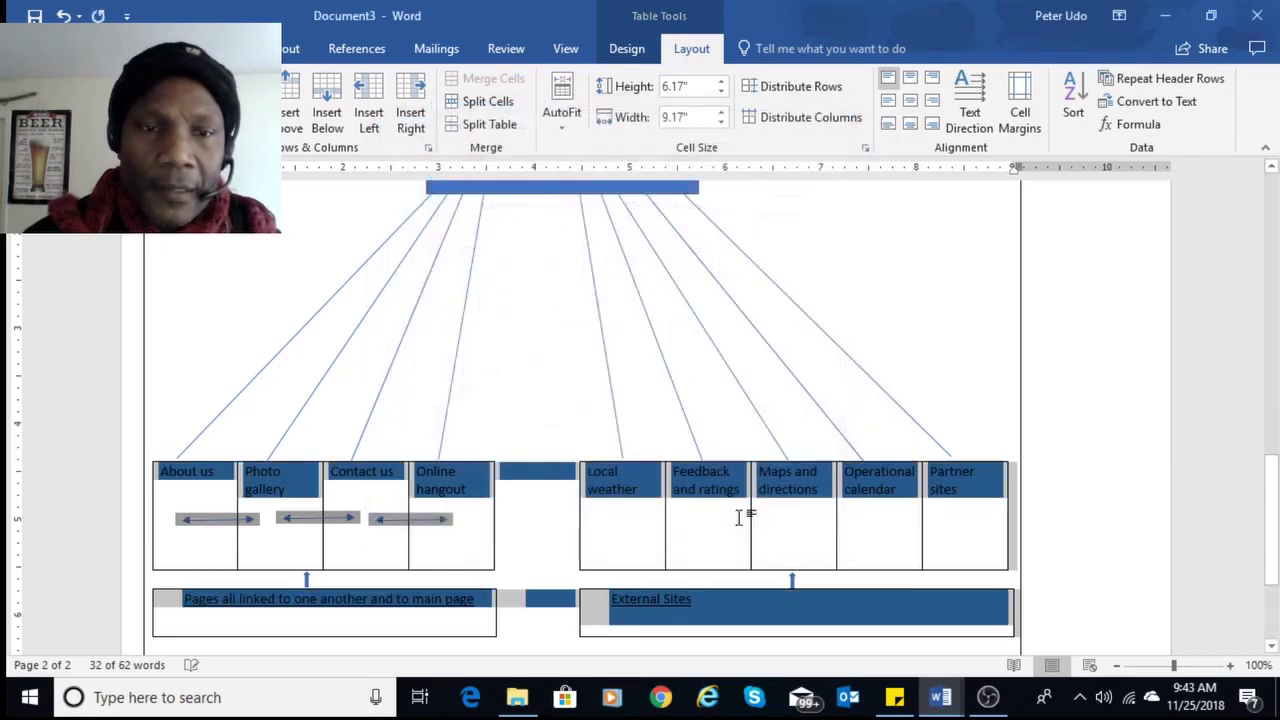
click(735, 517)
Review the shaded page cells and captions together with the connector lines and the Main page box.
scroll(831, 411, up, 3)
scroll(857, 390, down, 3)
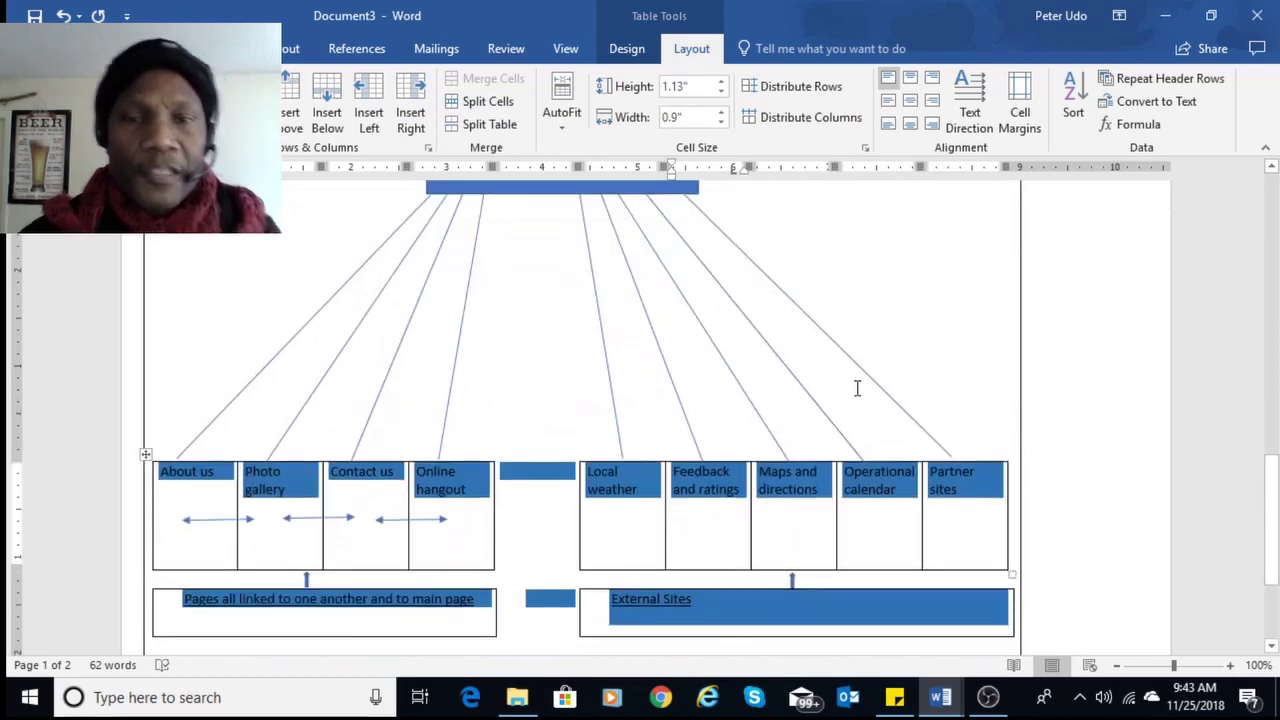
scroll(871, 386, up, 2)
scroll(883, 408, down, 3)
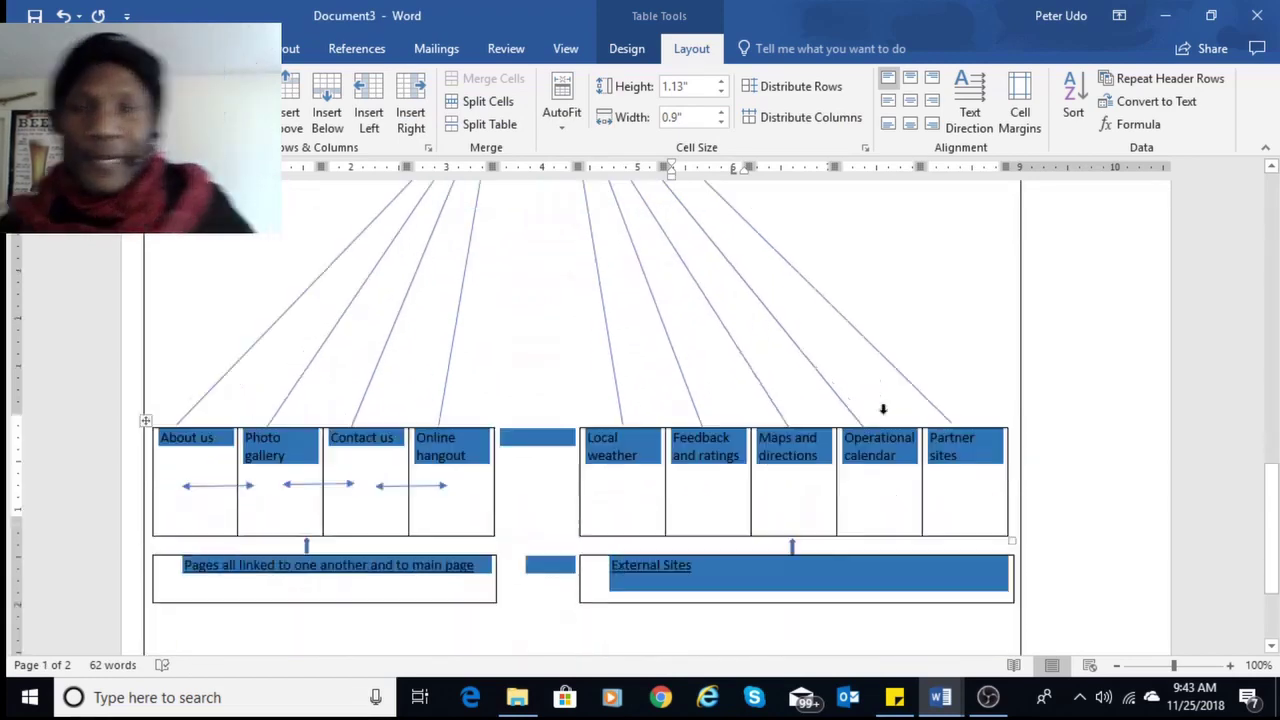
scroll(829, 491, up, 4)
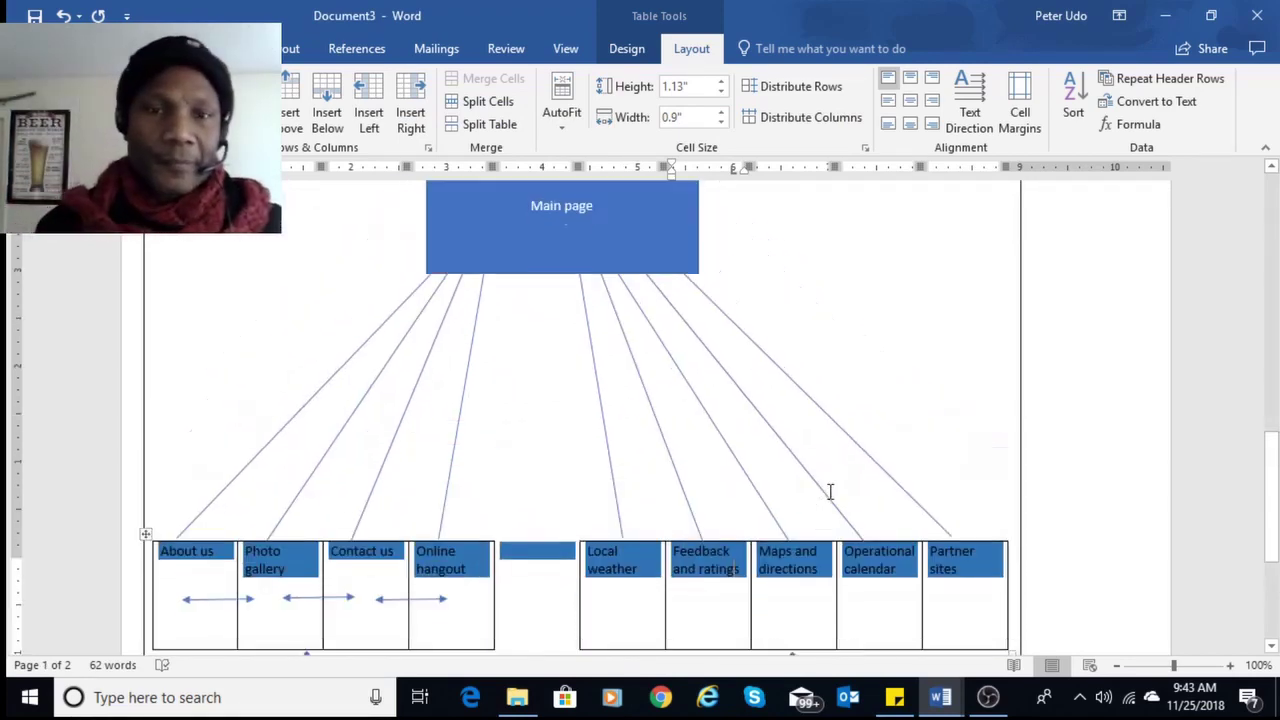
scroll(843, 480, down, 5)
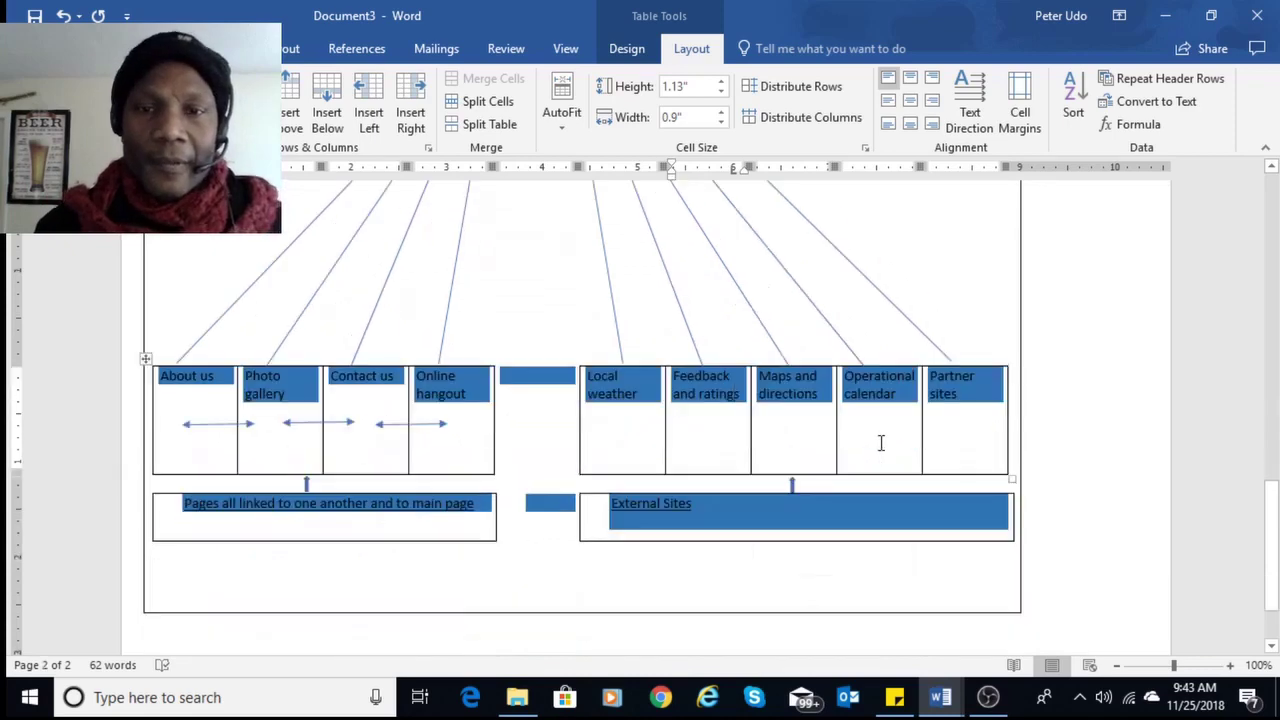
scroll(893, 440, up, 2)
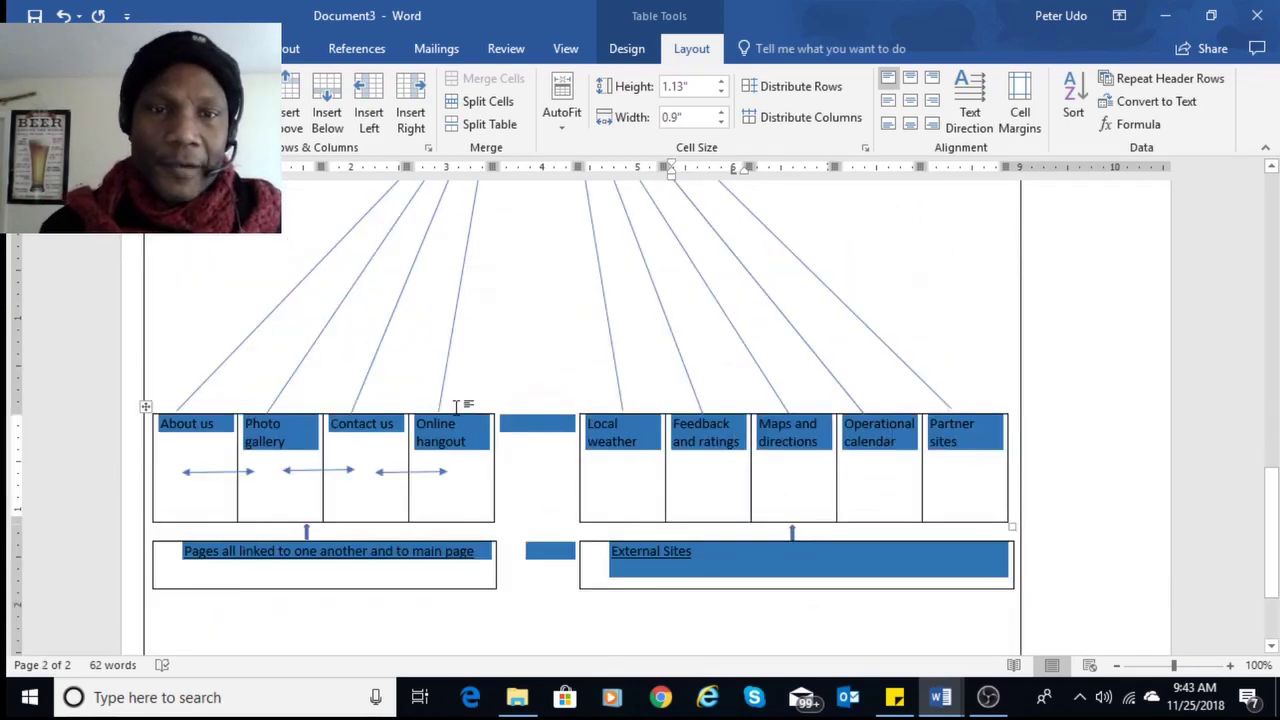
scroll(803, 454, up, 6)
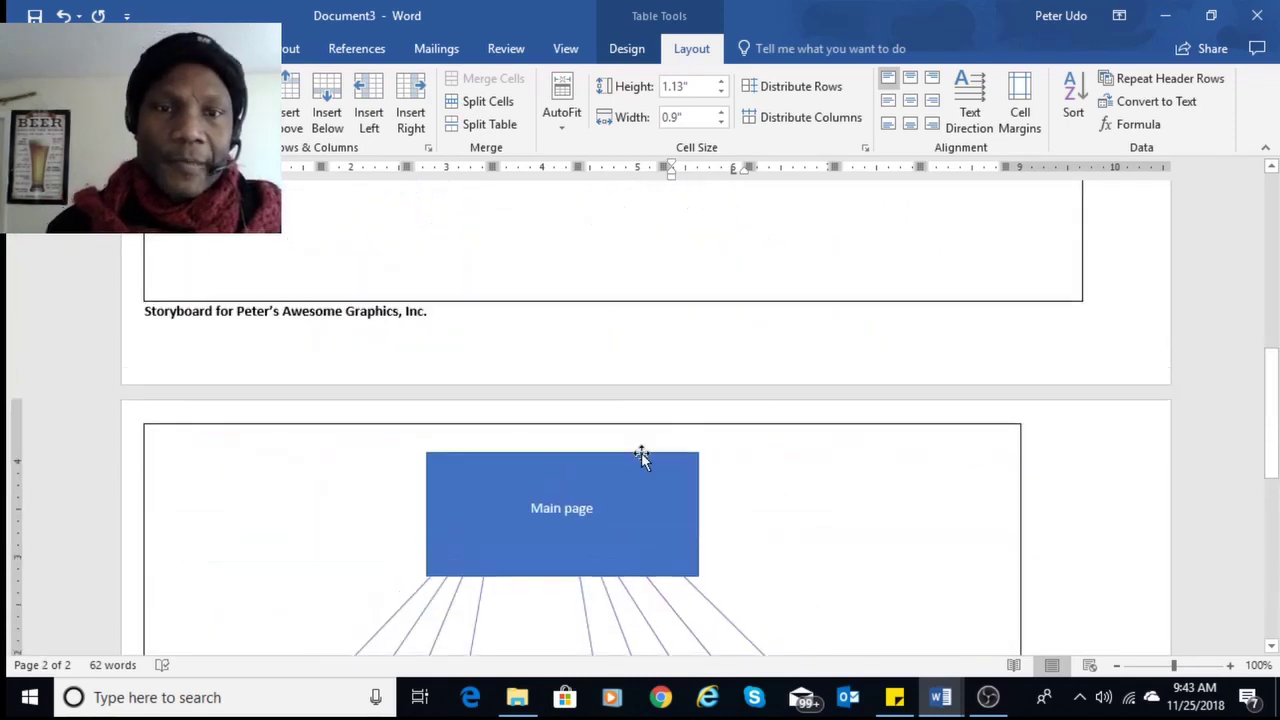
scroll(643, 463, up, 3)
click(722, 463)
scroll(722, 463, up, 4)
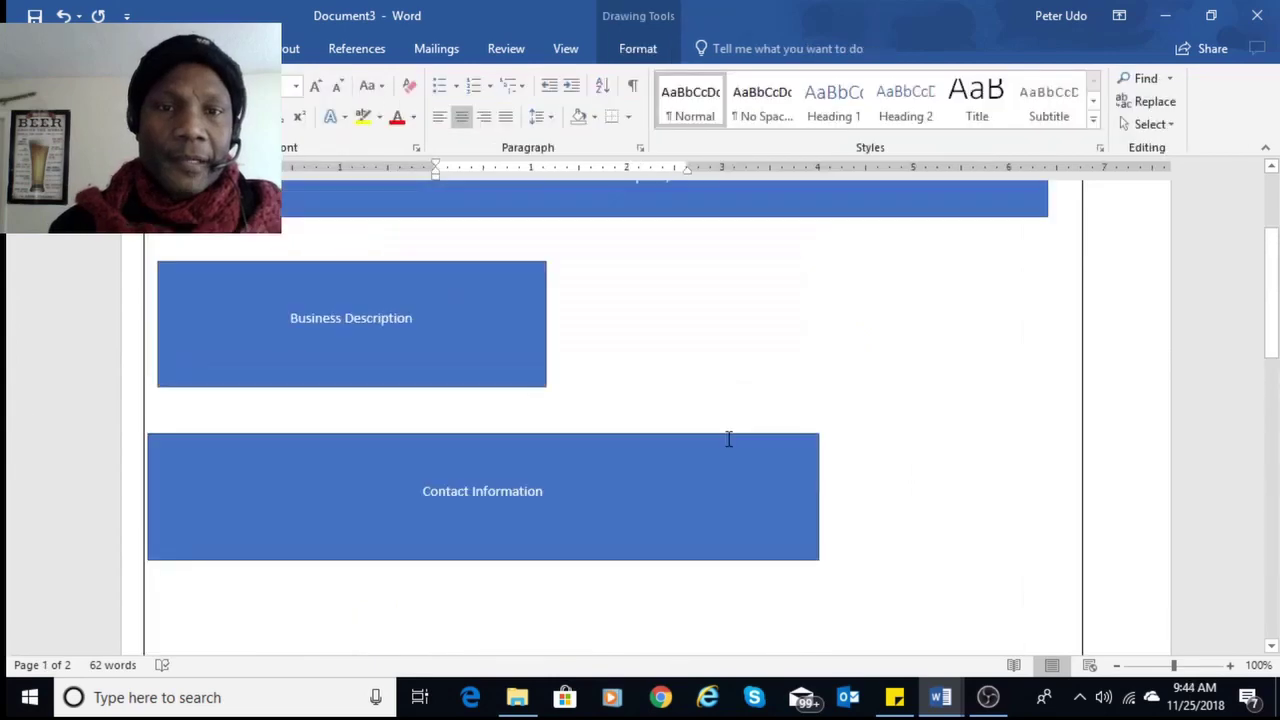
scroll(777, 474, down, 8)
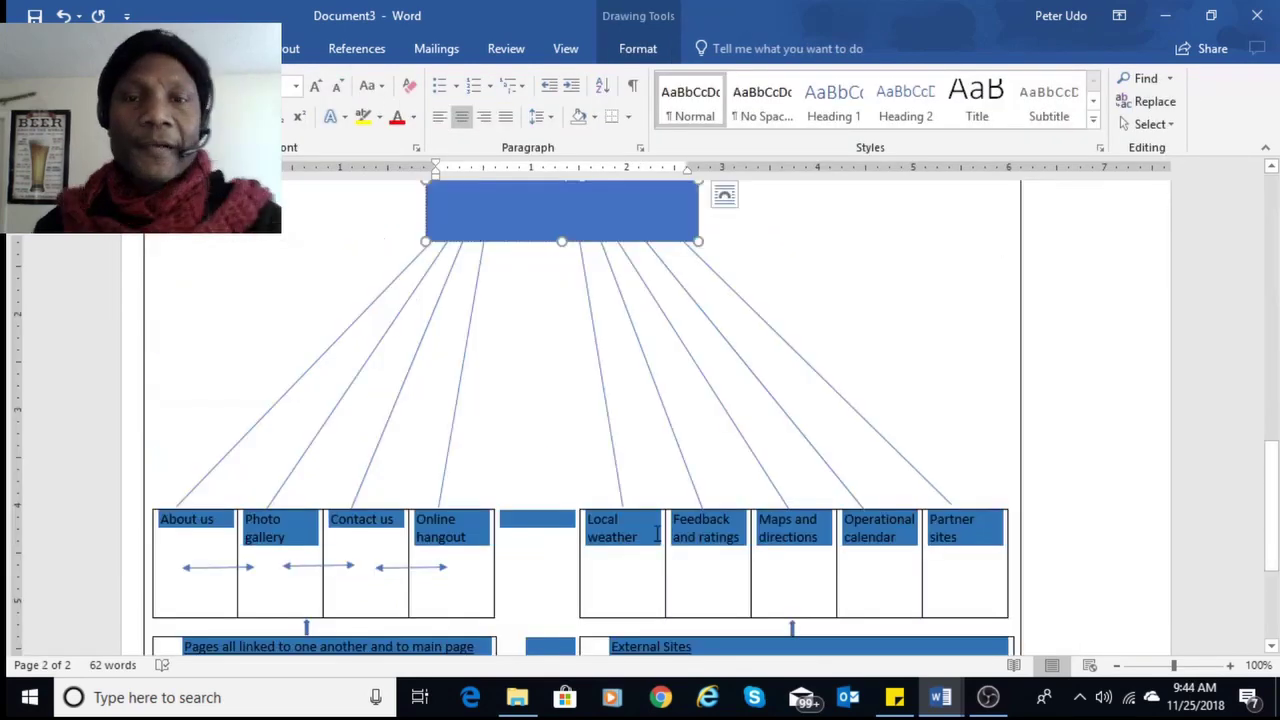
click(657, 531)
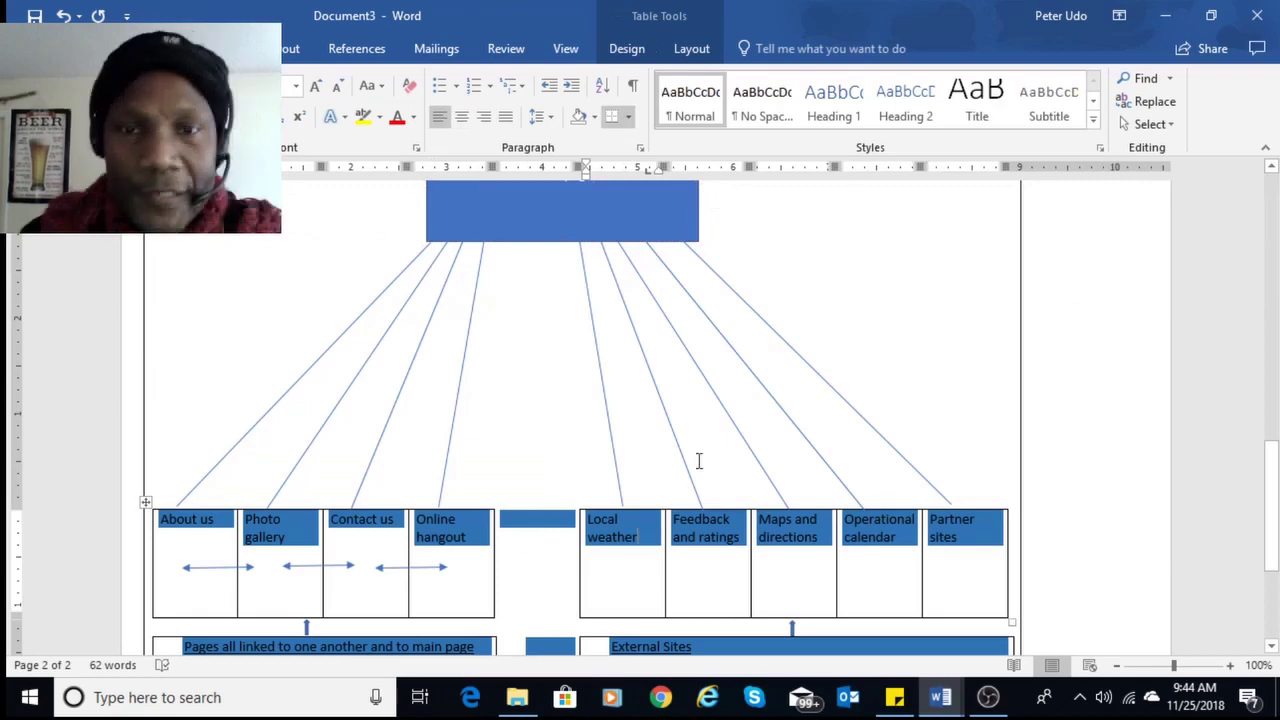
scroll(700, 570, down, 1)
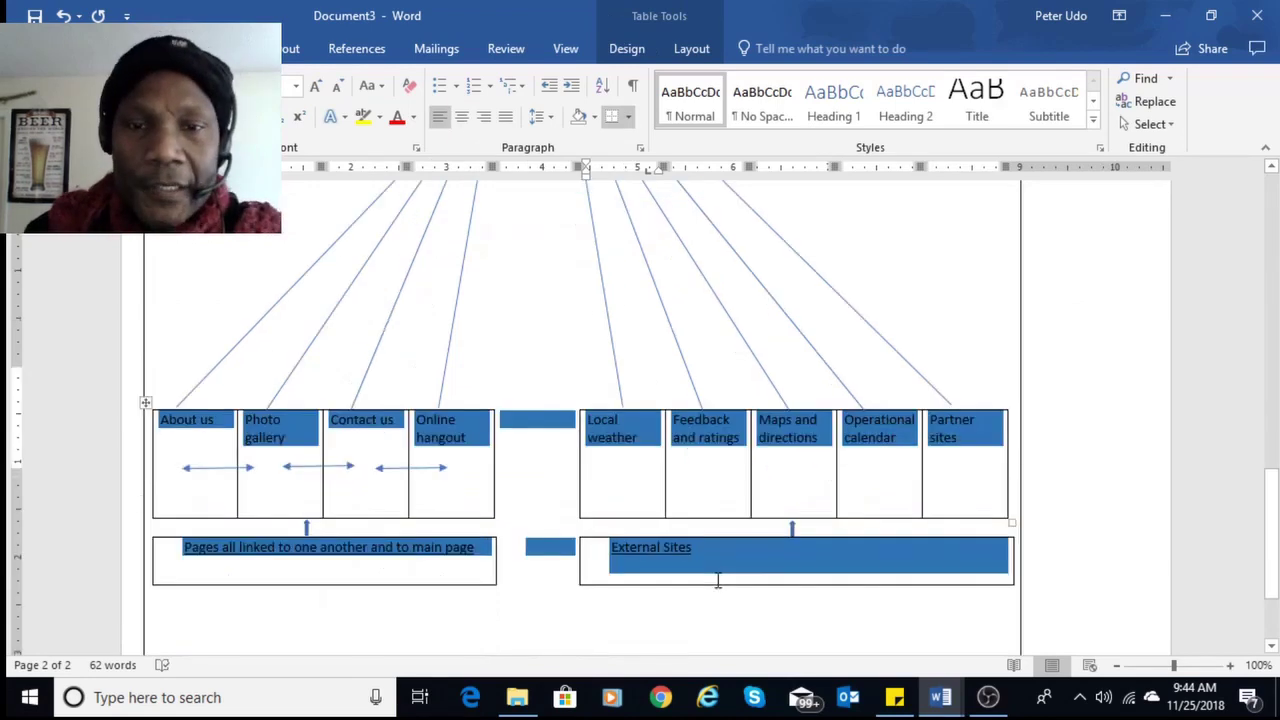
scroll(717, 580, up, 1)
scroll(760, 565, down, 2)
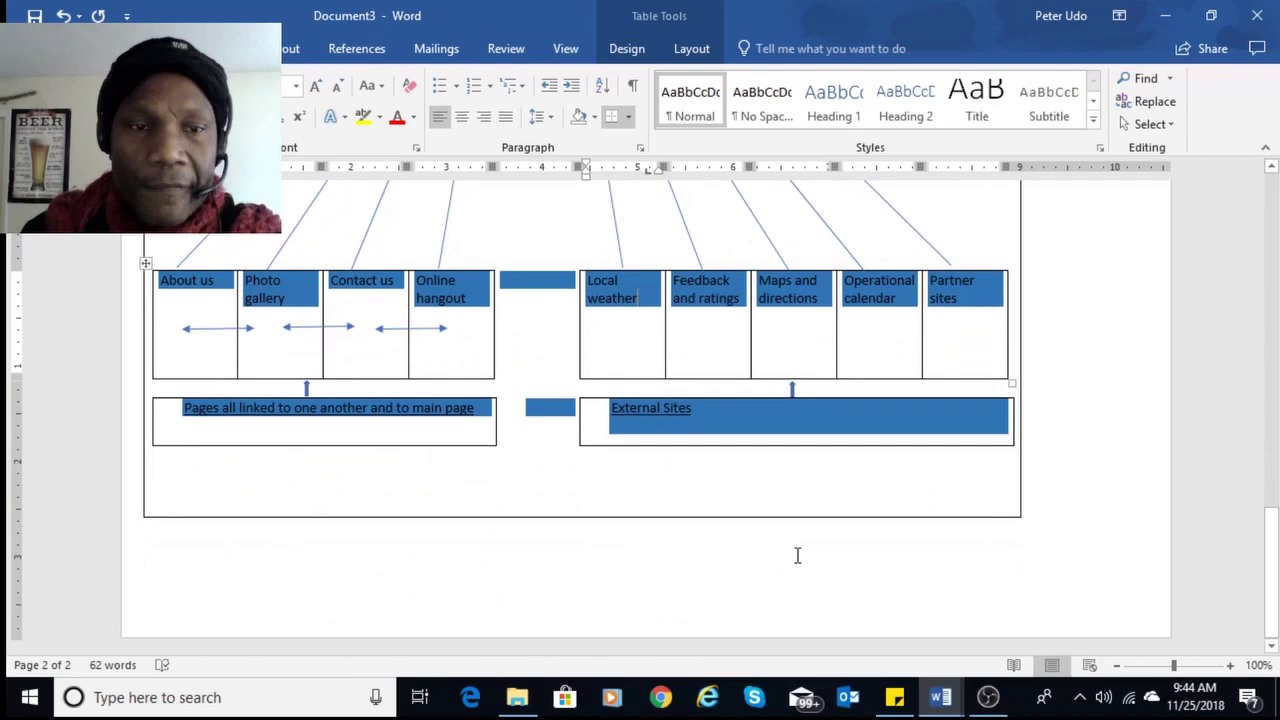
Review the wireframe page from its heading through the company name, Business Description and Contact Information boxes.
scroll(1074, 434, up, 10)
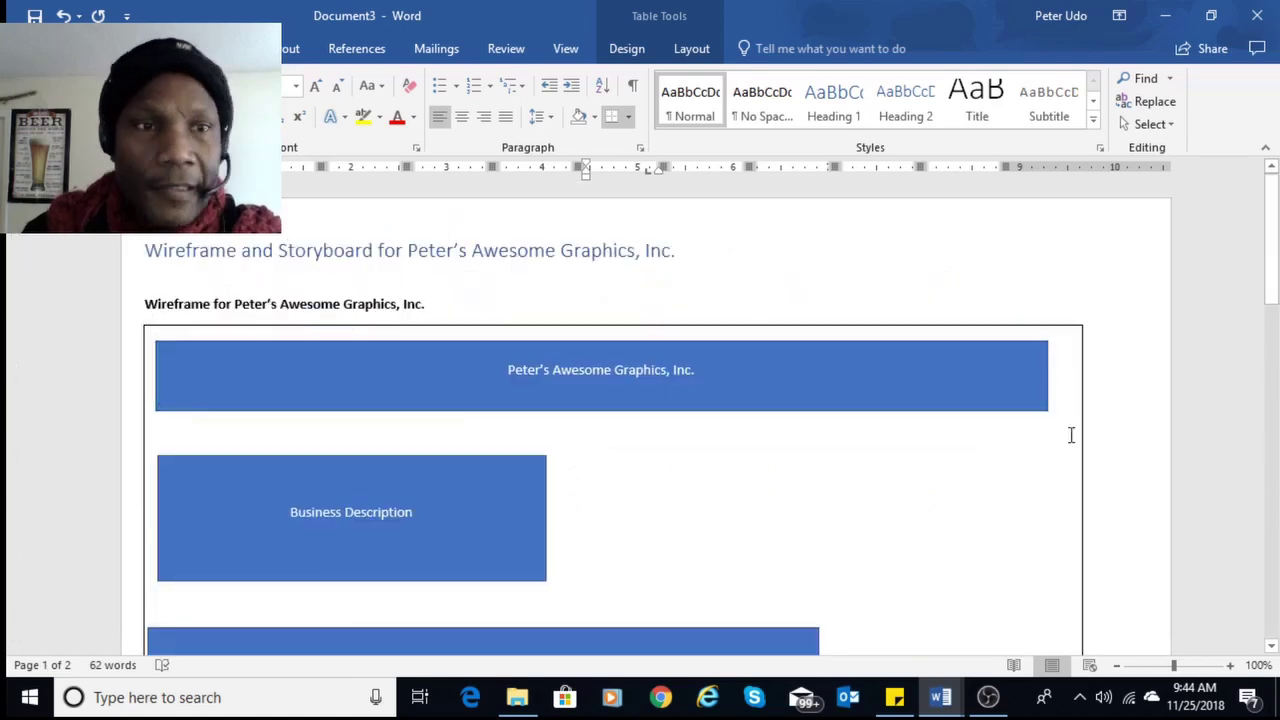
scroll(1015, 436, down, 1)
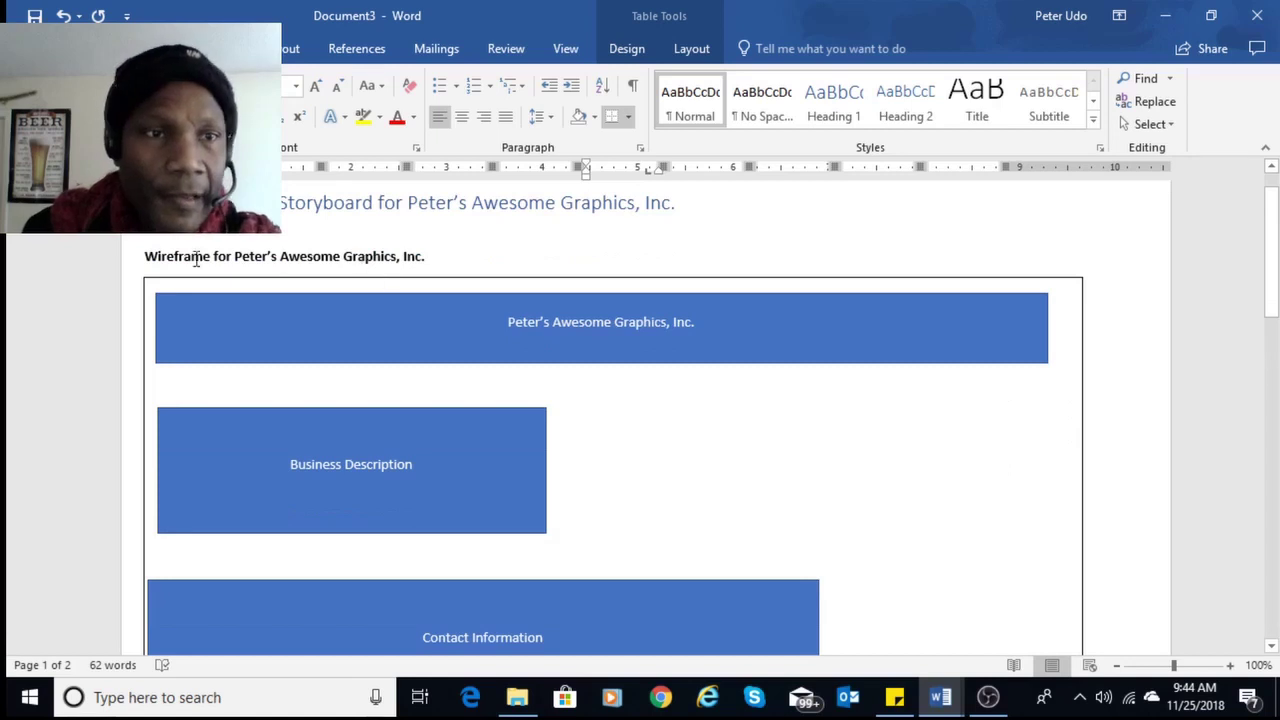
drag(196, 258, 439, 258)
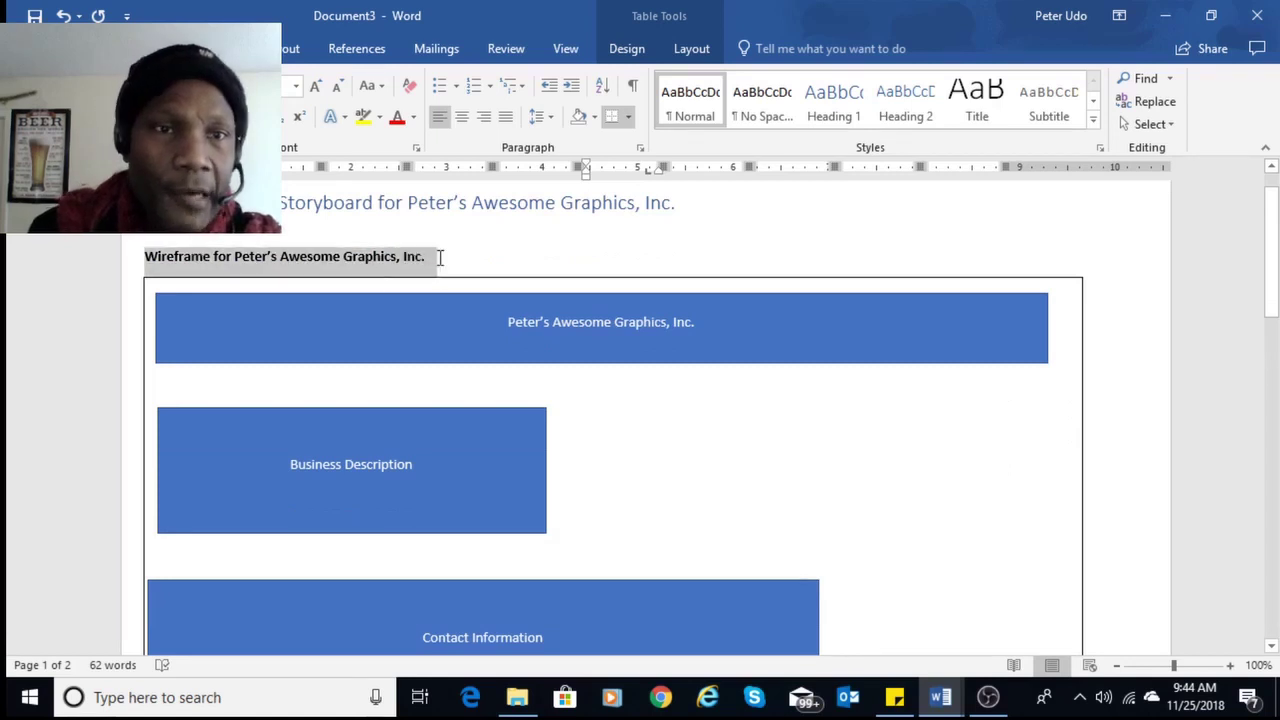
scroll(574, 411, down, 1)
click(543, 294)
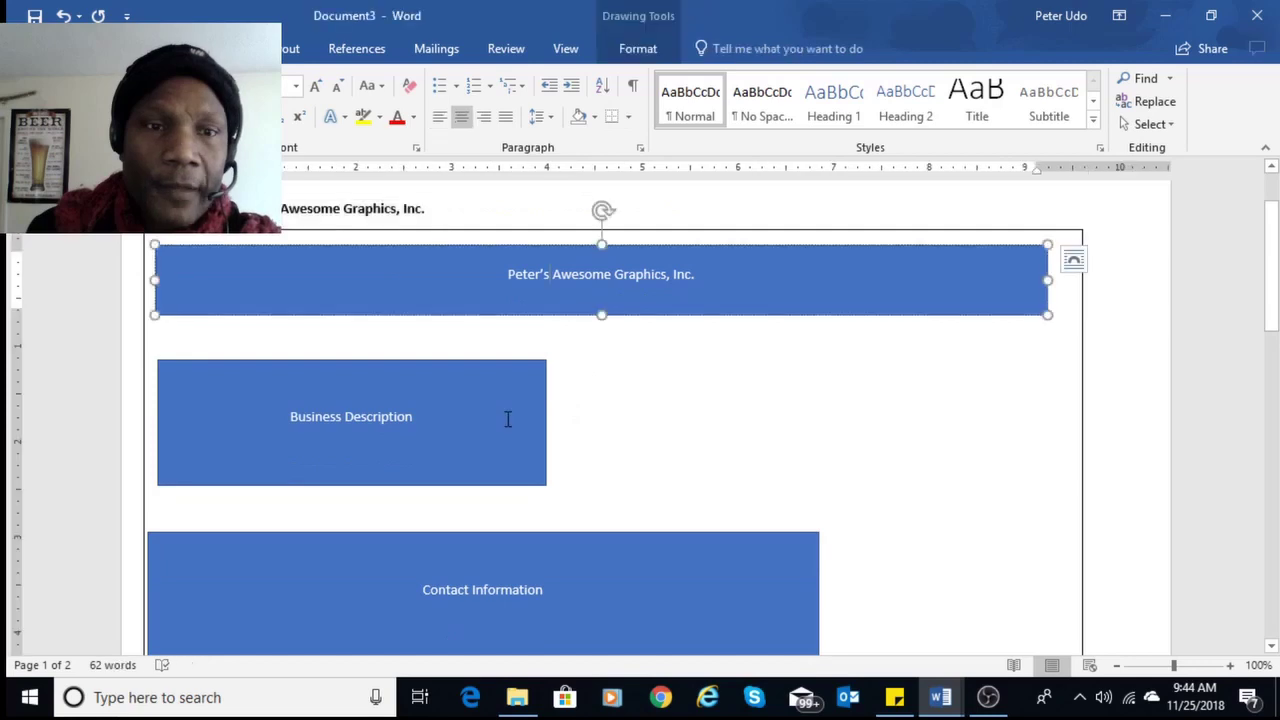
click(507, 419)
scroll(523, 443, down, 2)
scroll(646, 254, up, 2)
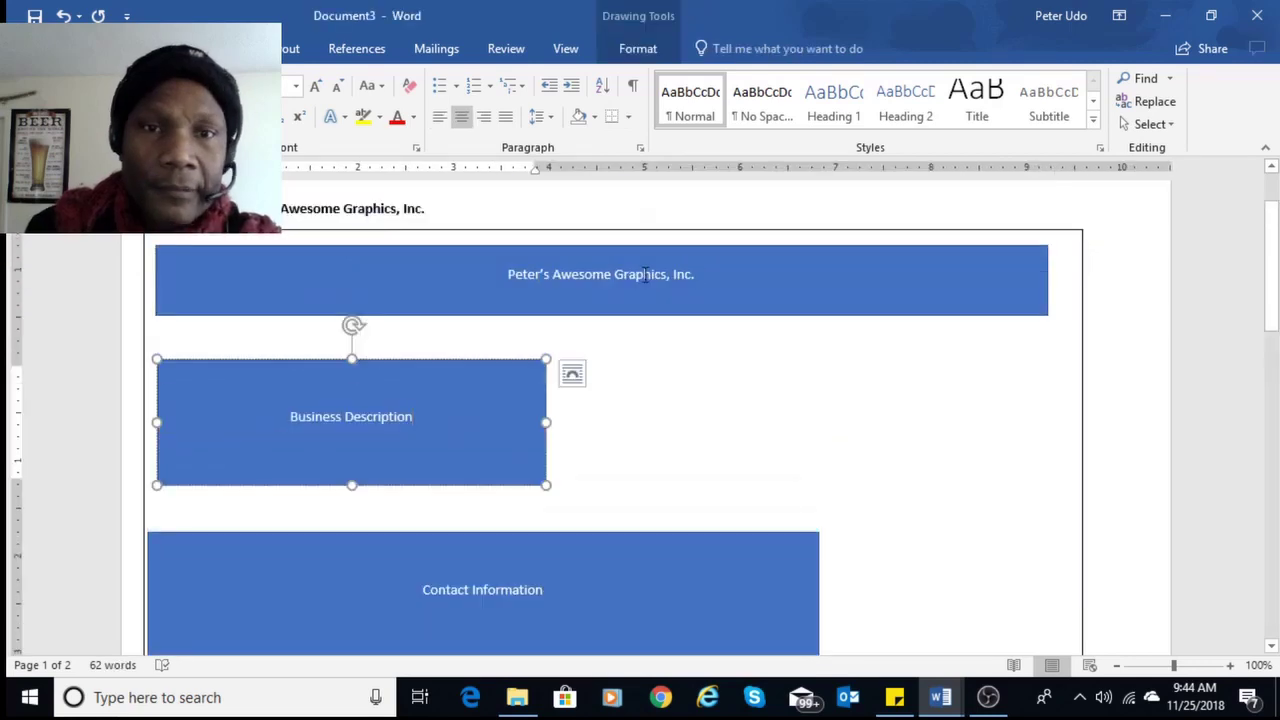
click(563, 303)
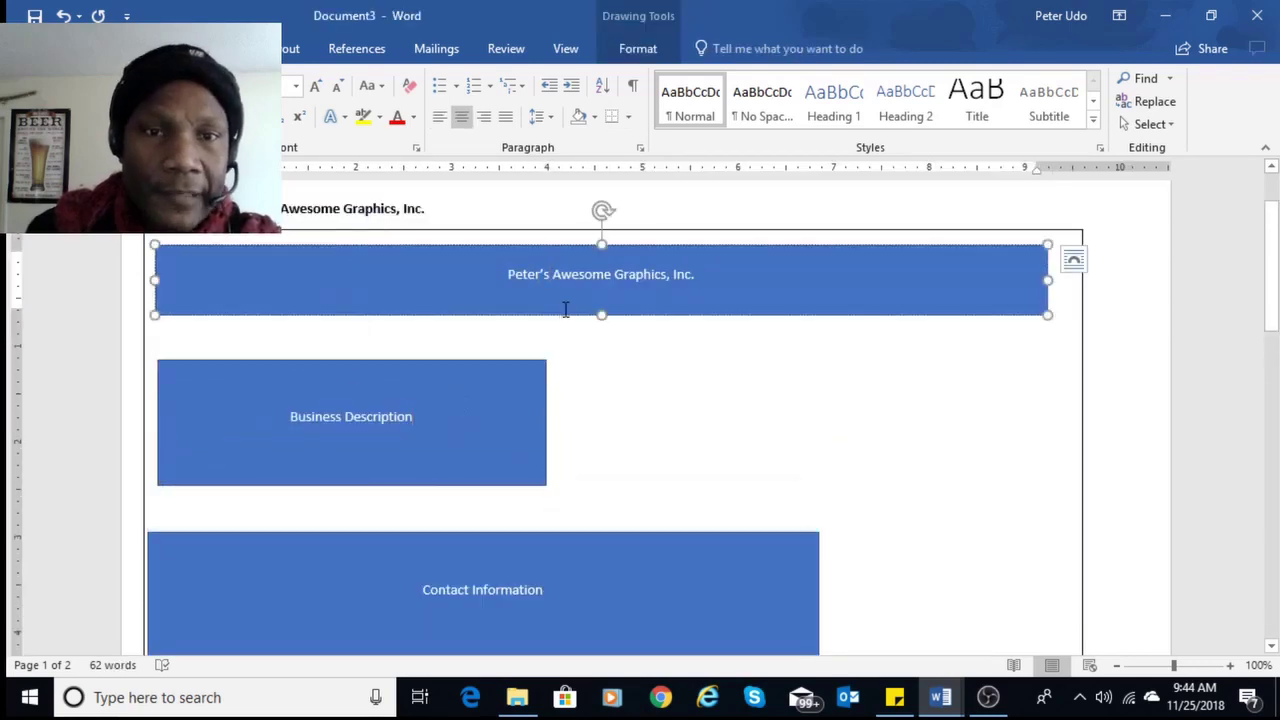
click(355, 422)
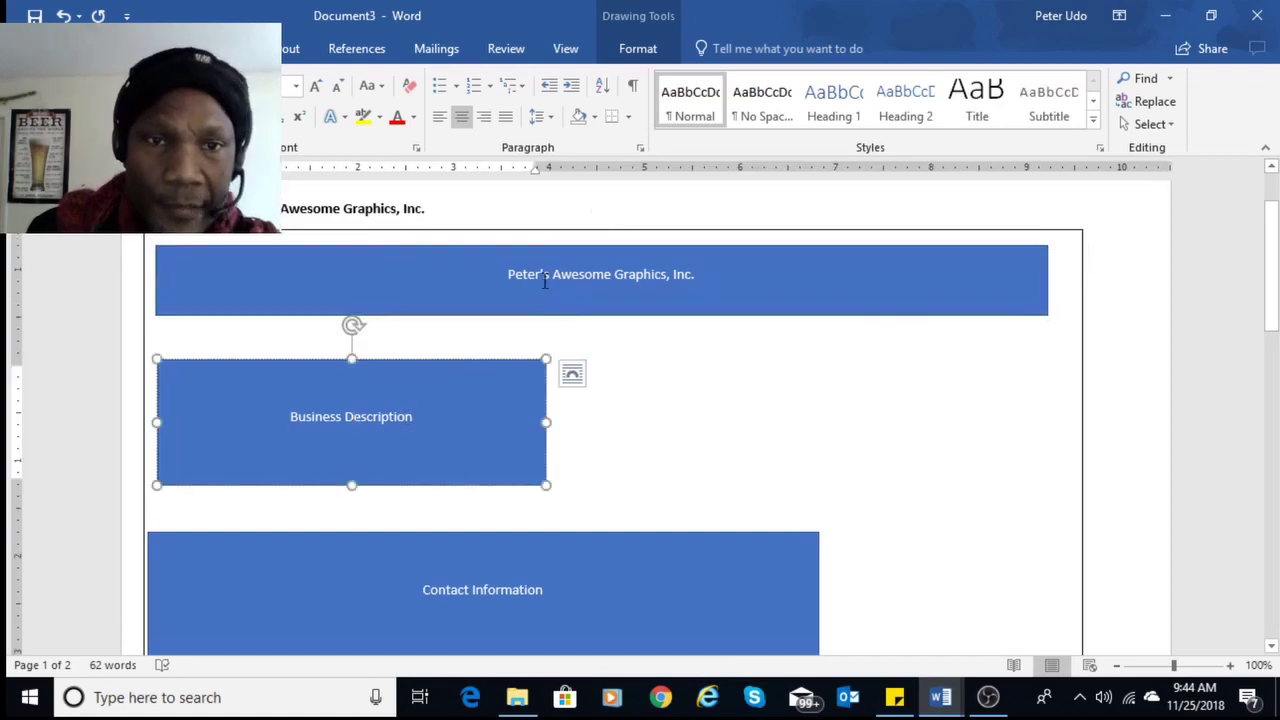
drag(543, 274, 666, 274)
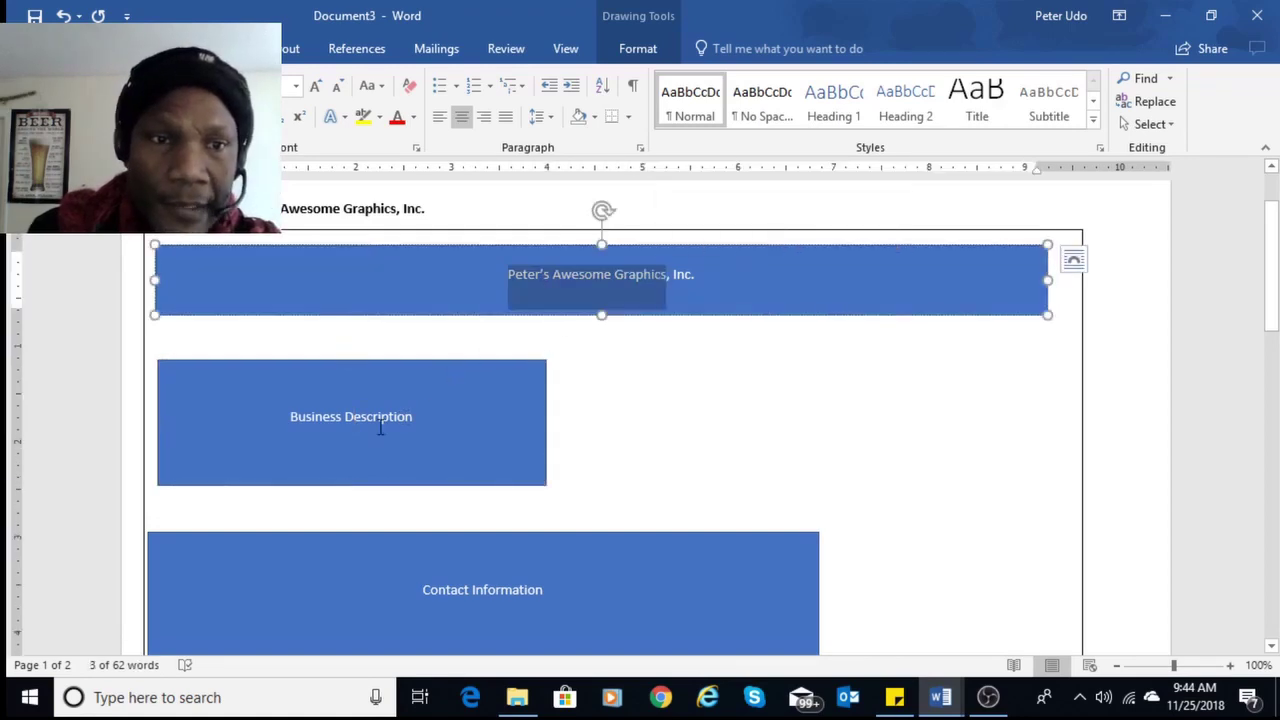
click(380, 420)
scroll(499, 445, down, 1)
scroll(499, 445, down, 1)
drag(411, 452, 525, 451)
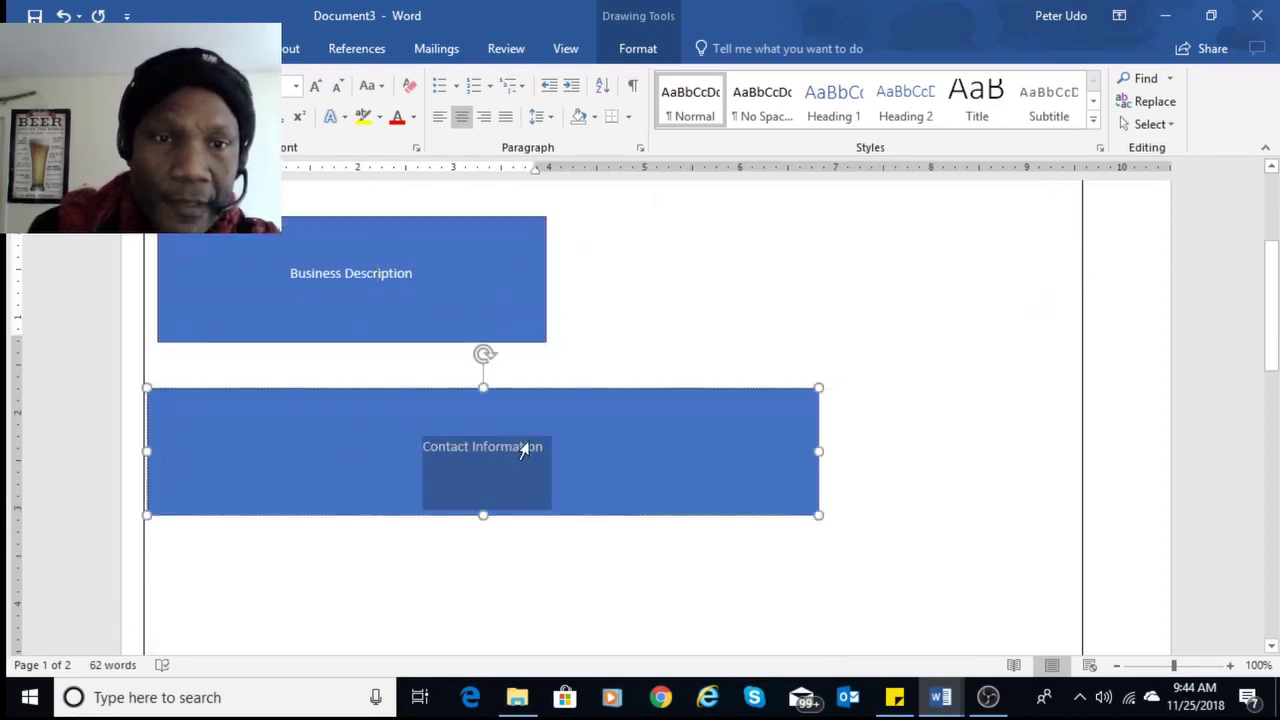
scroll(612, 463, down, 5)
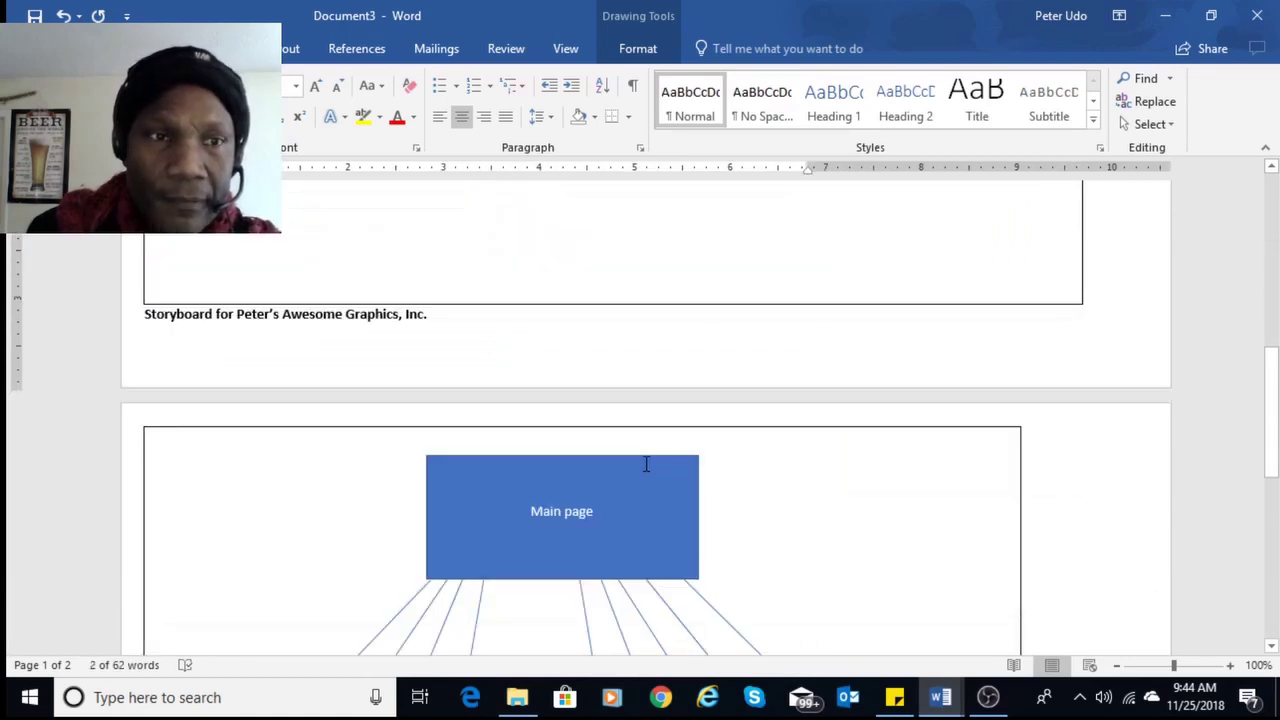
Insert two blank lines before the Storyboard heading to move it onto the second page above the Main page box.
click(150, 320)
scroll(680, 365, up, 8)
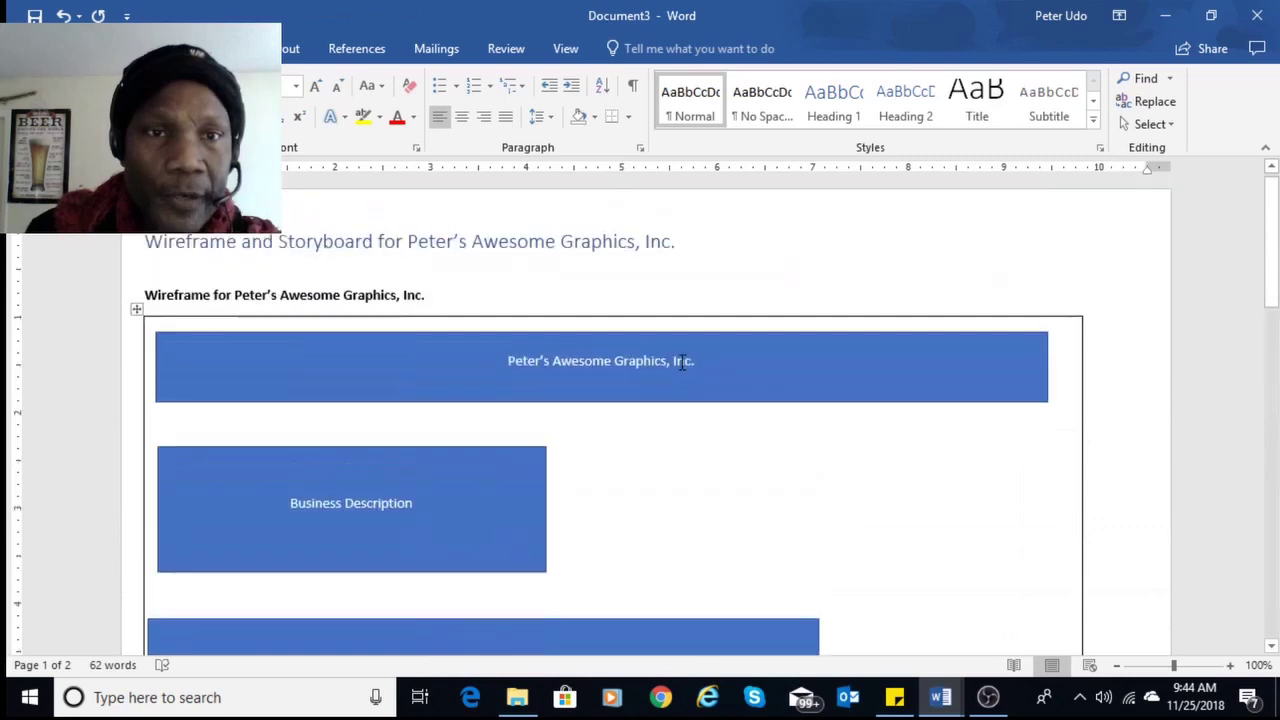
scroll(682, 363, down, 9)
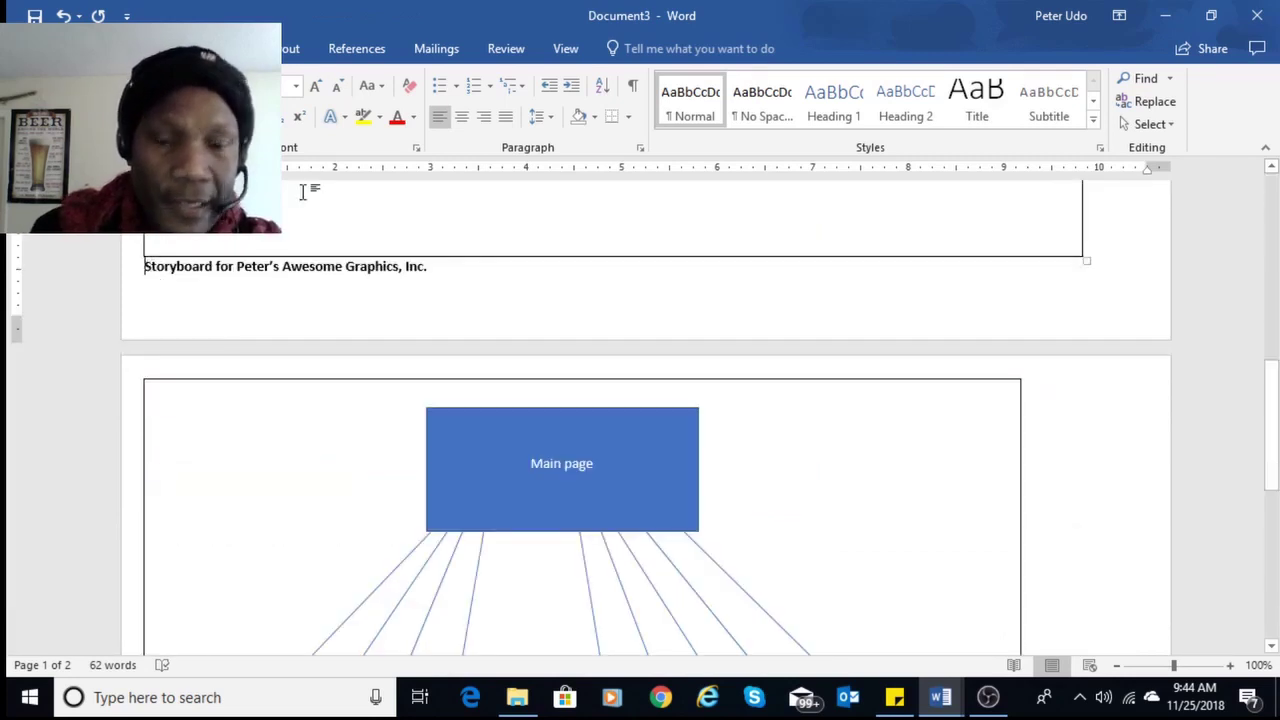
key(Return)
key(Return)
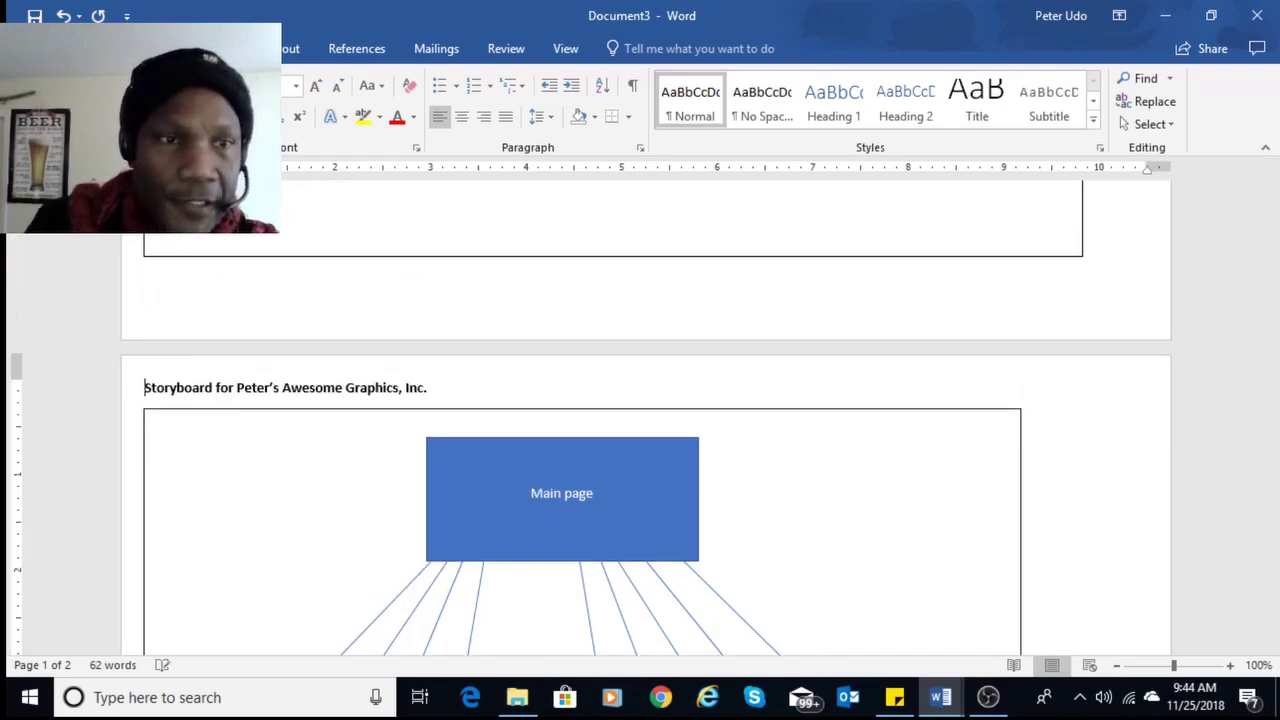
Review the storyboard from the Main page box along the connector lines to the page cells and the two caption boxes.
scroll(660, 380, down, 5)
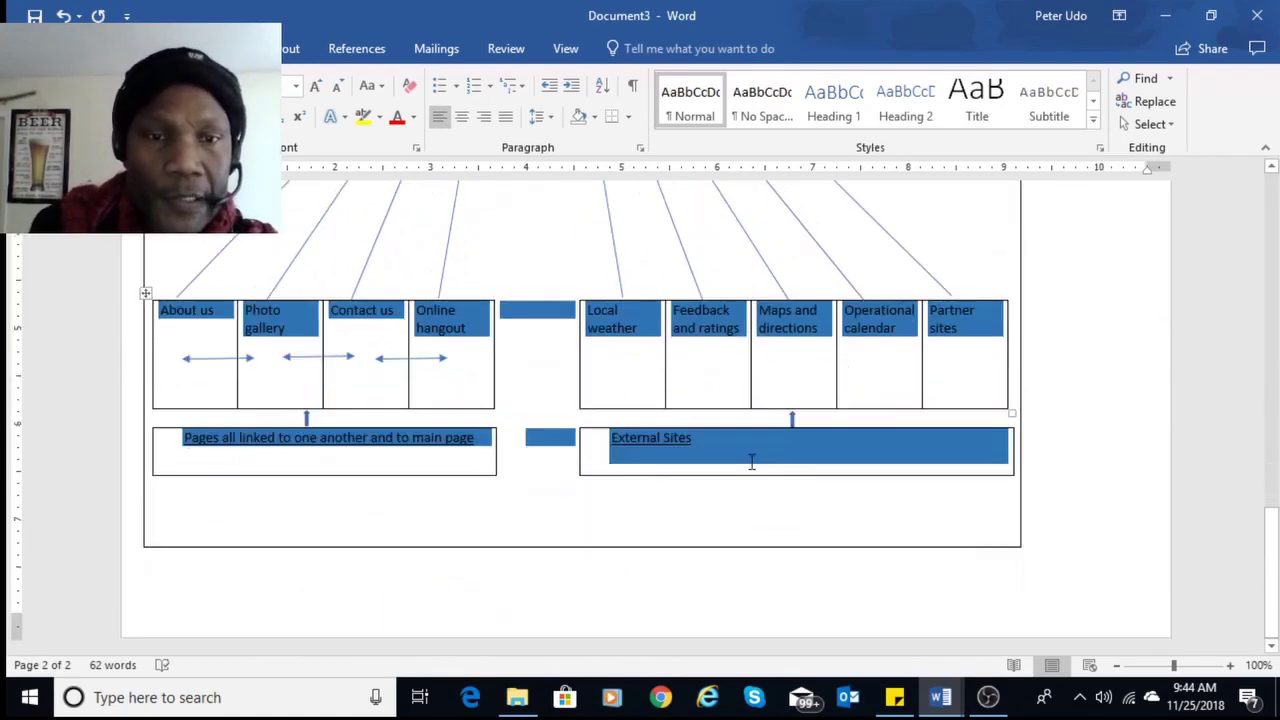
scroll(727, 445, up, 5)
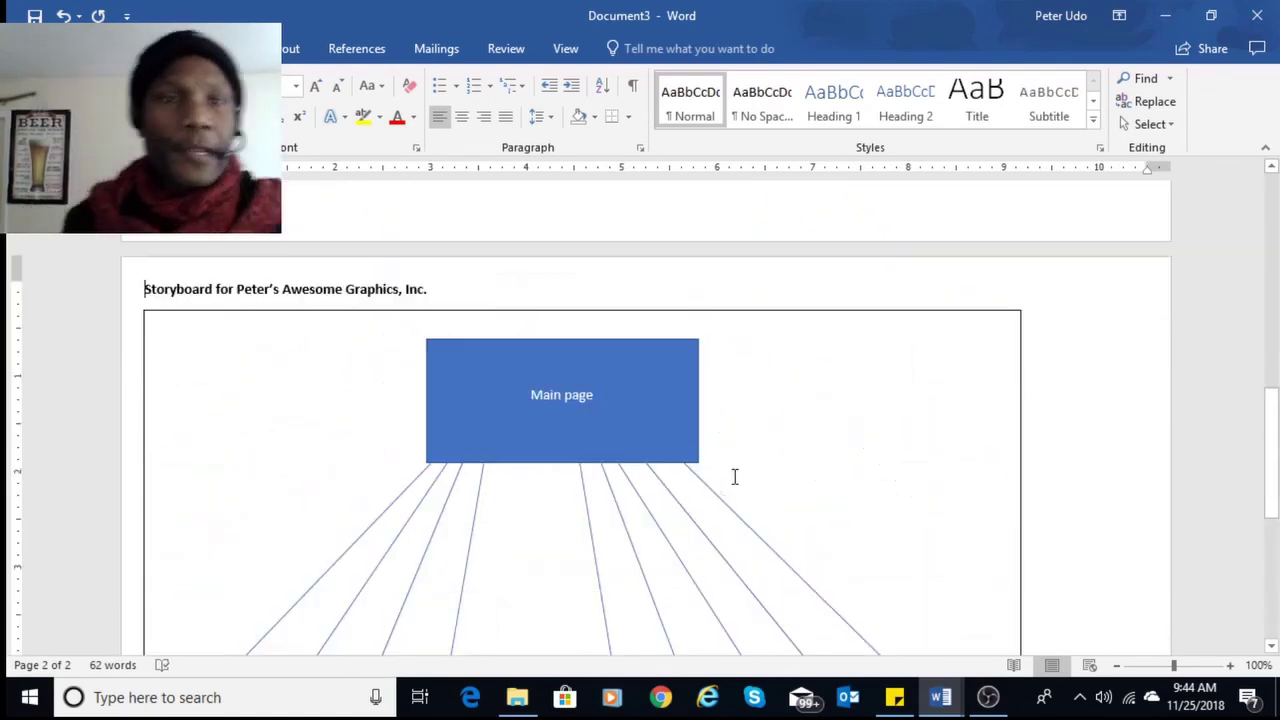
scroll(668, 484, down, 6)
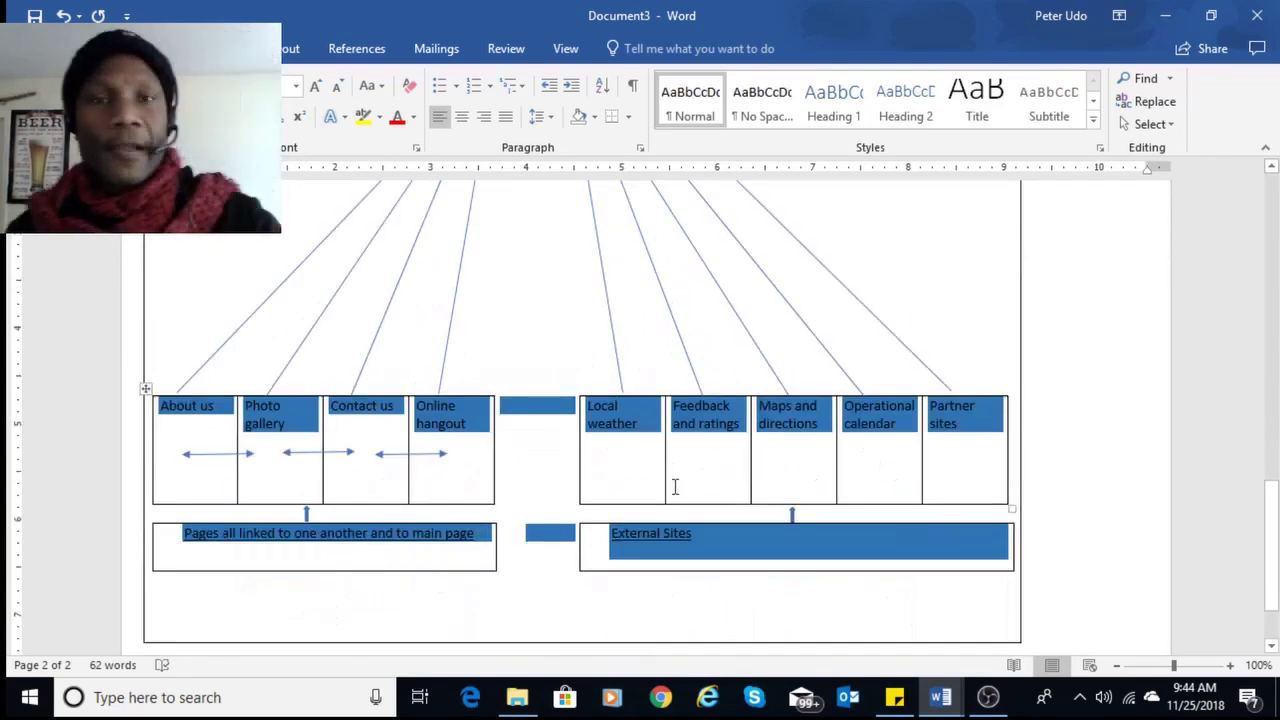
scroll(676, 470, up, 3)
scroll(690, 470, down, 4)
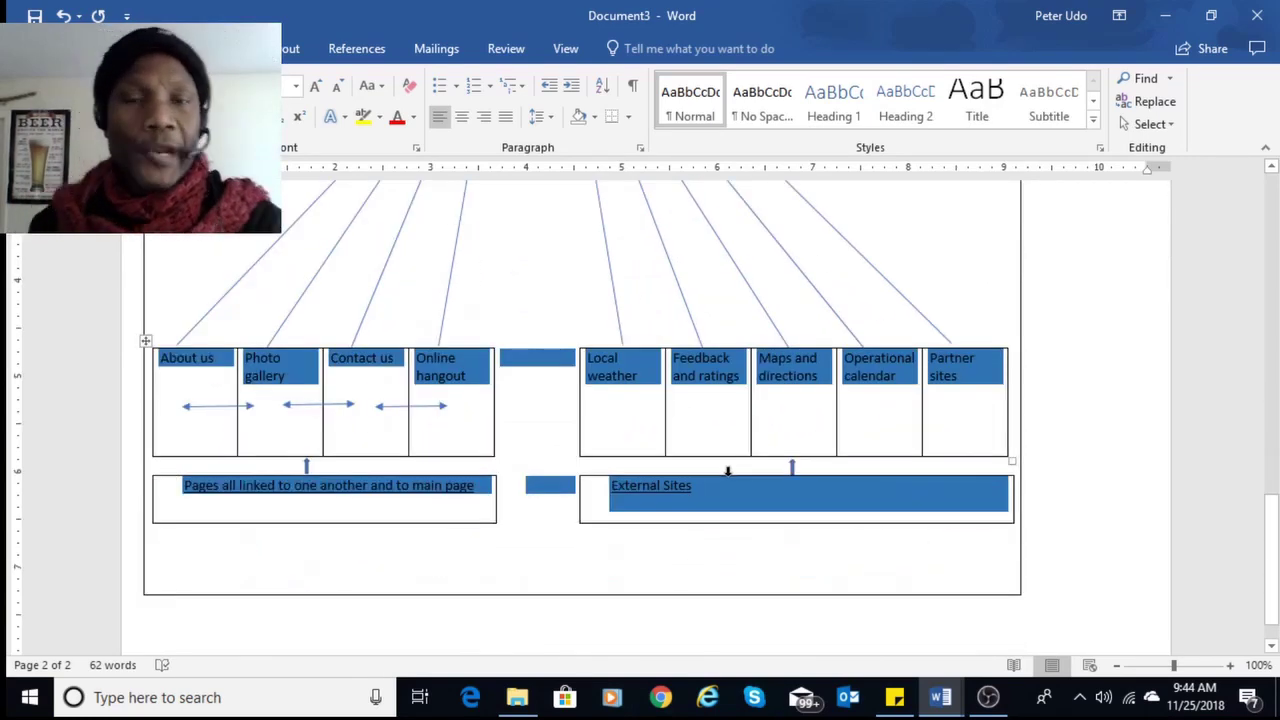
scroll(728, 470, up, 4)
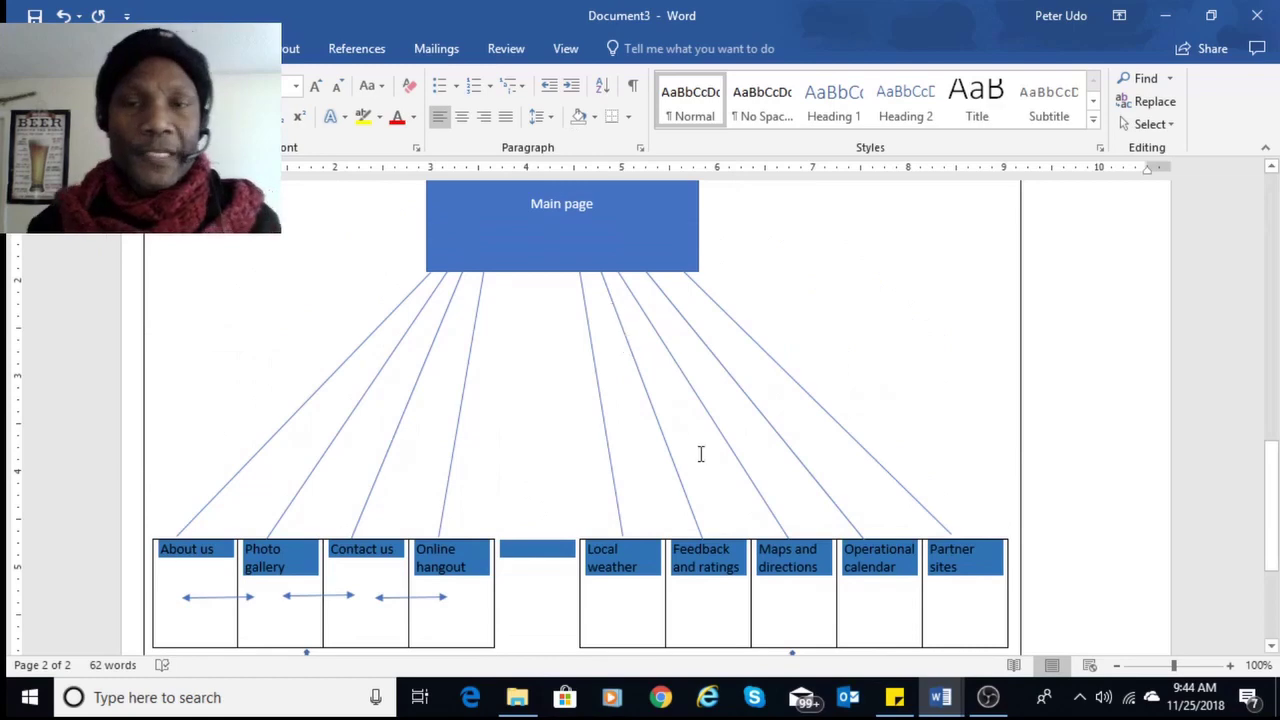
scroll(550, 509, down, 2)
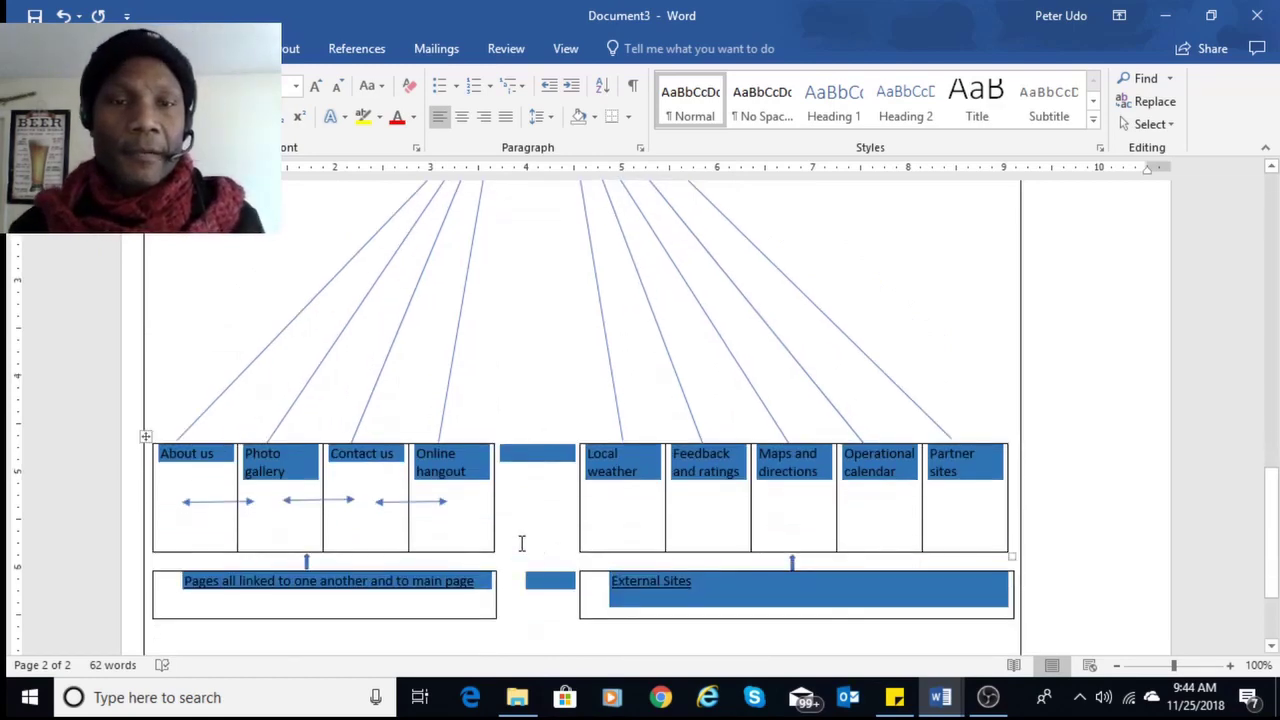
click(566, 515)
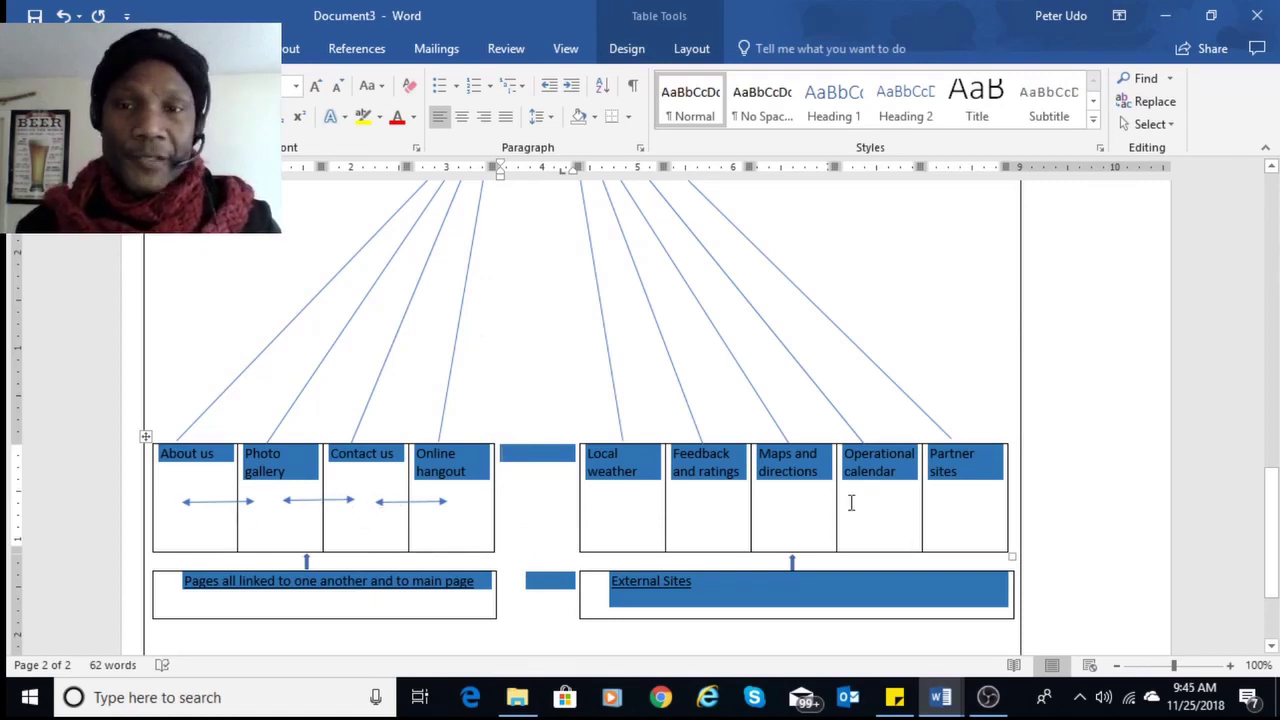
scroll(851, 503, up, 3)
scroll(706, 346, down, 3)
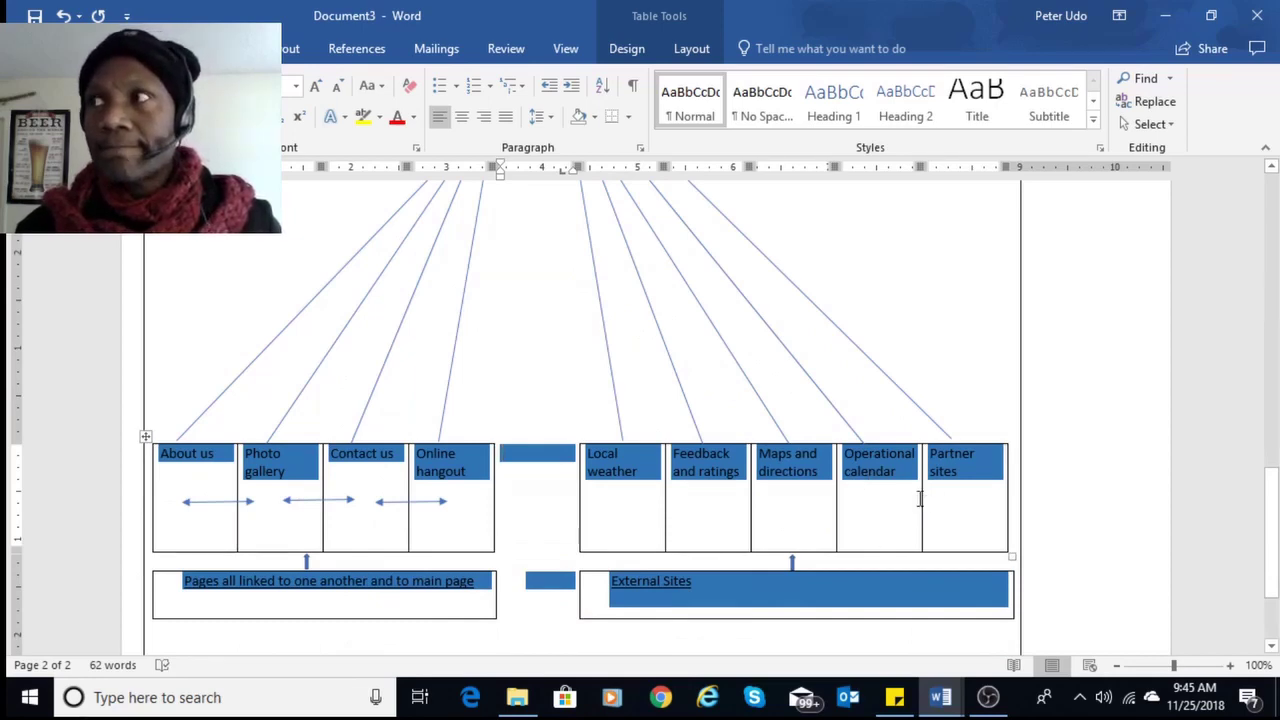
scroll(919, 500, down, 2)
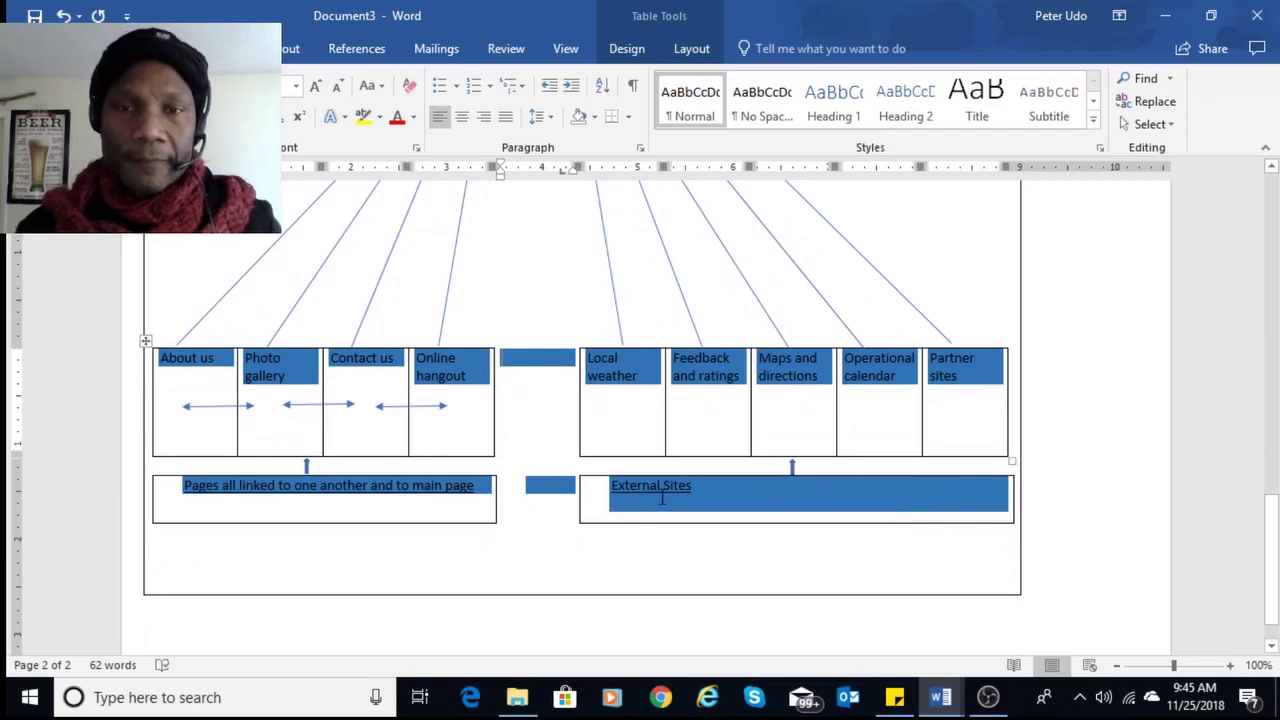
click(722, 495)
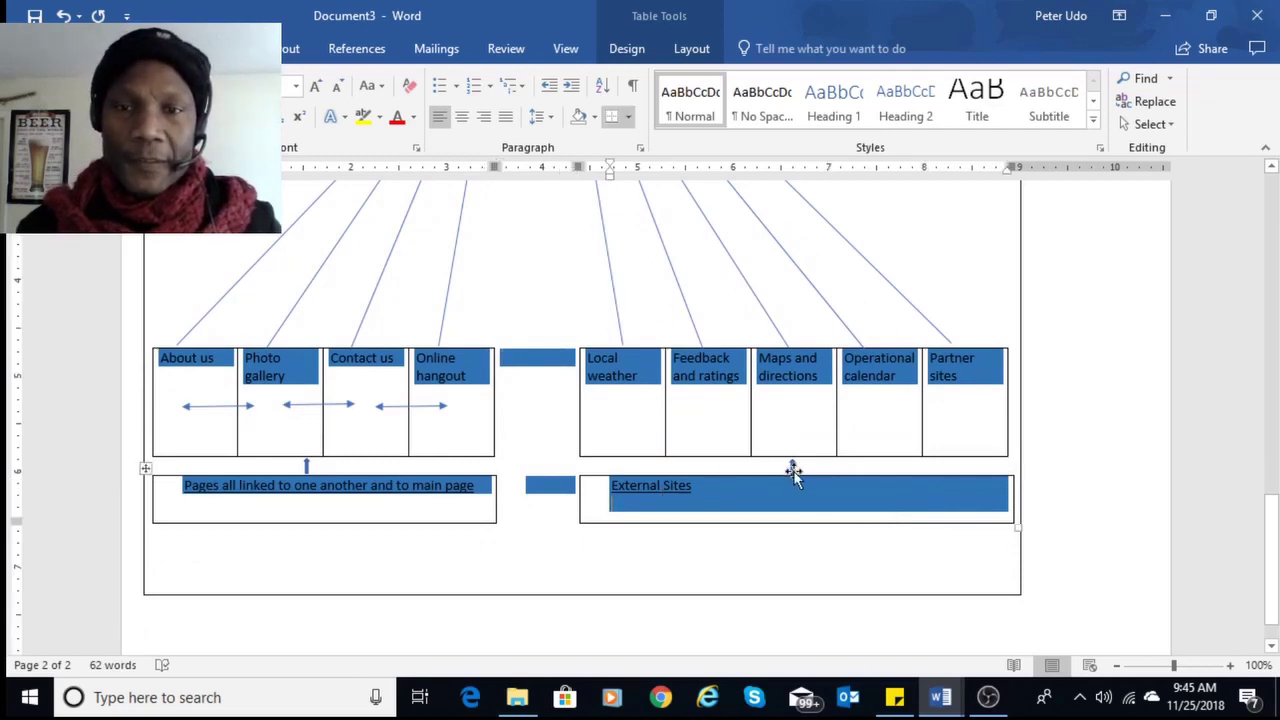
click(343, 497)
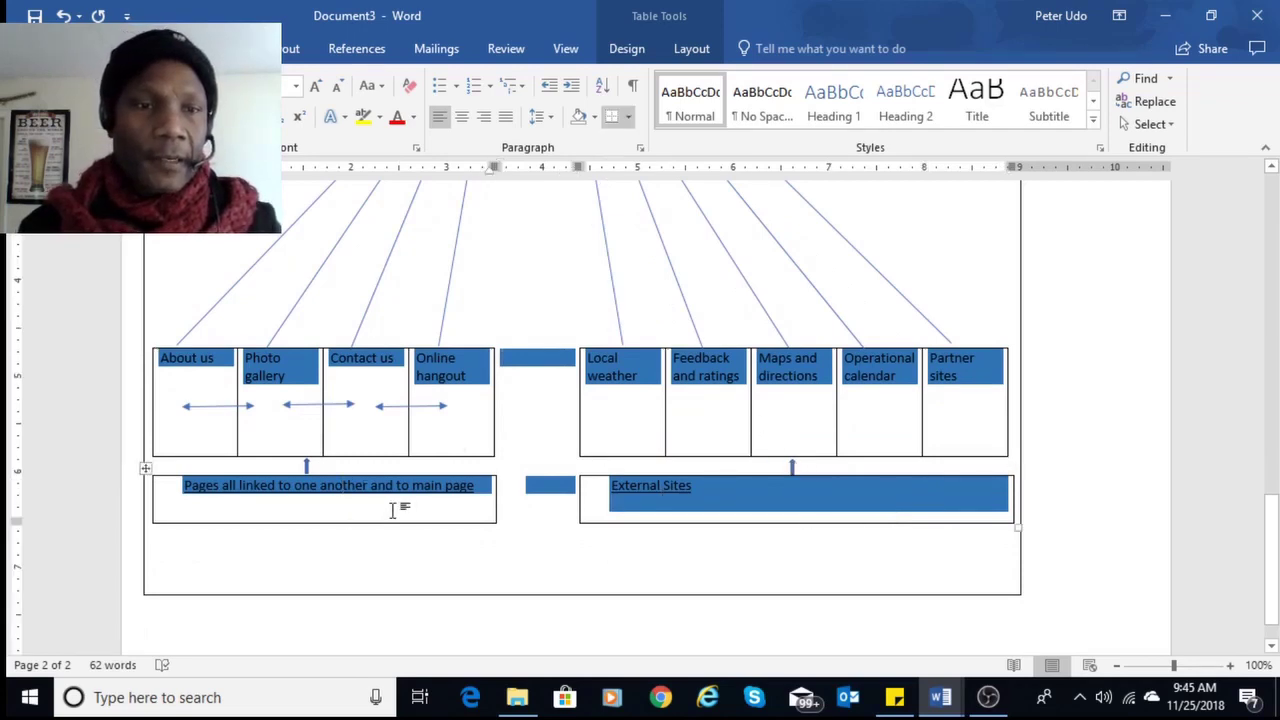
scroll(837, 557, down, 1)
Look back over the wireframe page from its title to the Contact Information box, and return to the end of the storyboard.
scroll(957, 471, up, 15)
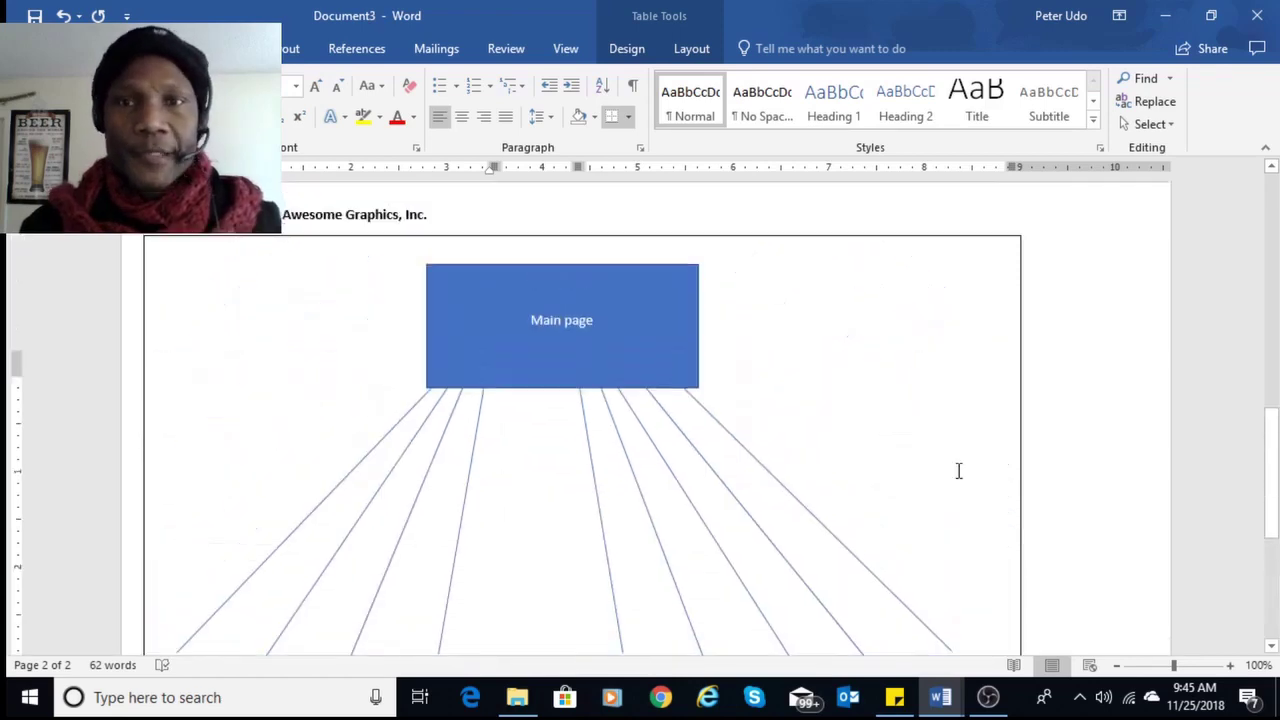
scroll(976, 447, up, 8)
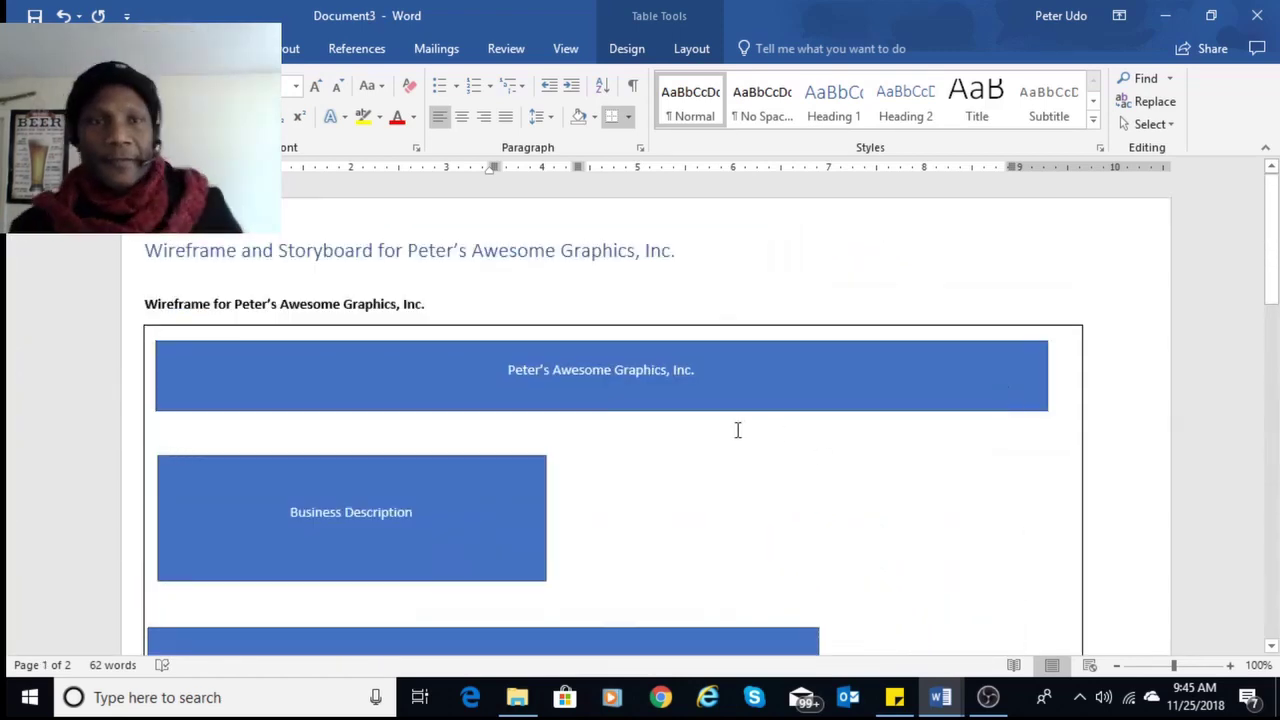
scroll(889, 430, down, 5)
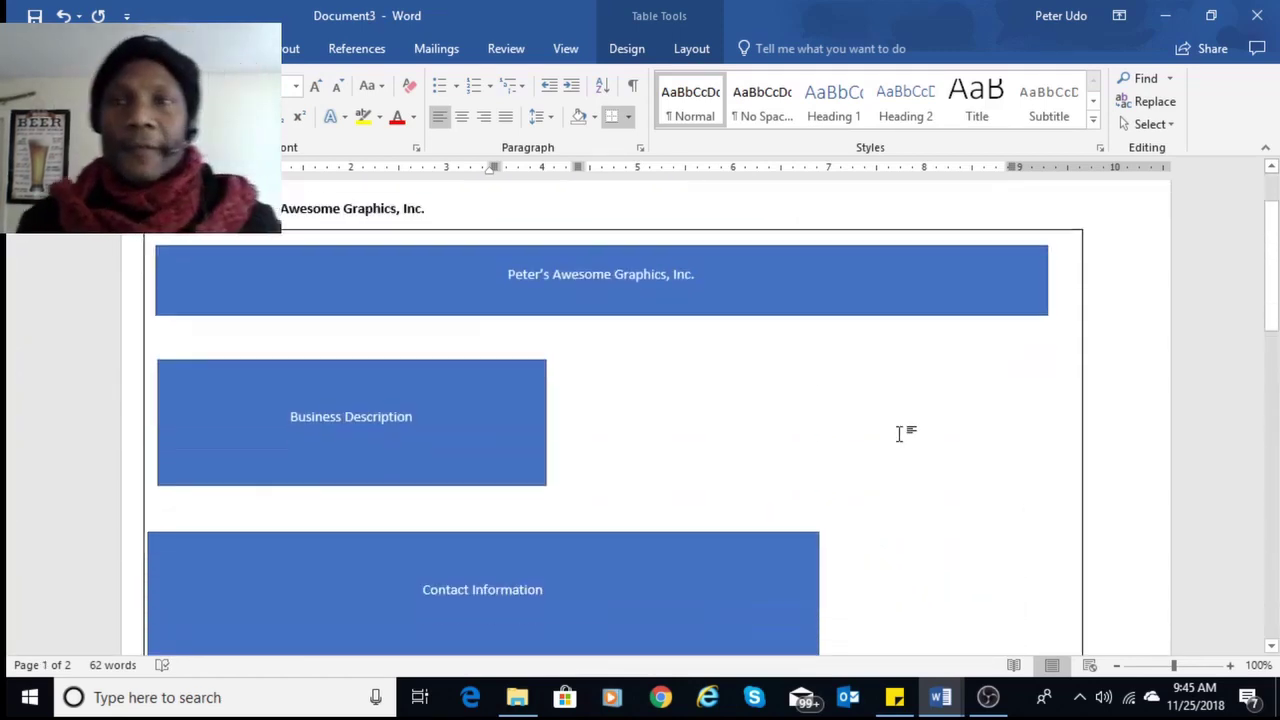
scroll(963, 491, down, 10)
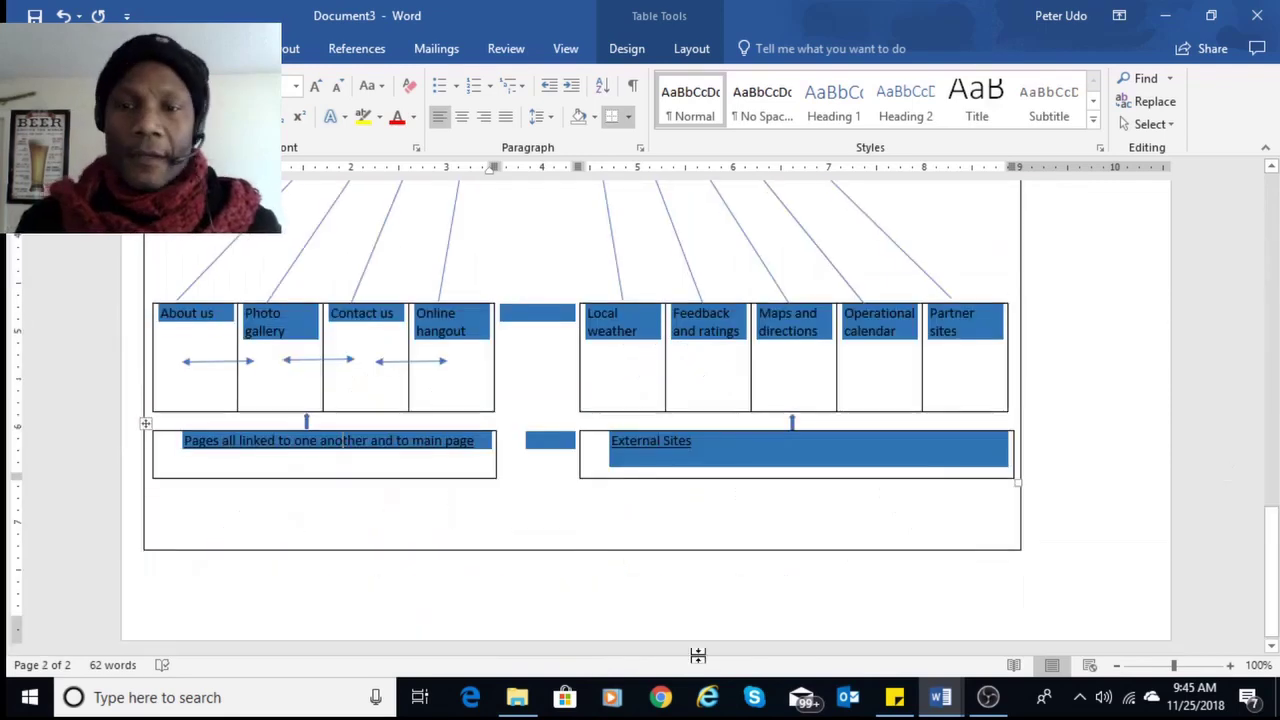
Switch to the 7 Best Free Flowchart Tools for Windows_Short document and check its storyboard outline and parts of a wireframe.
mouse_move(945, 700)
click(880, 629)
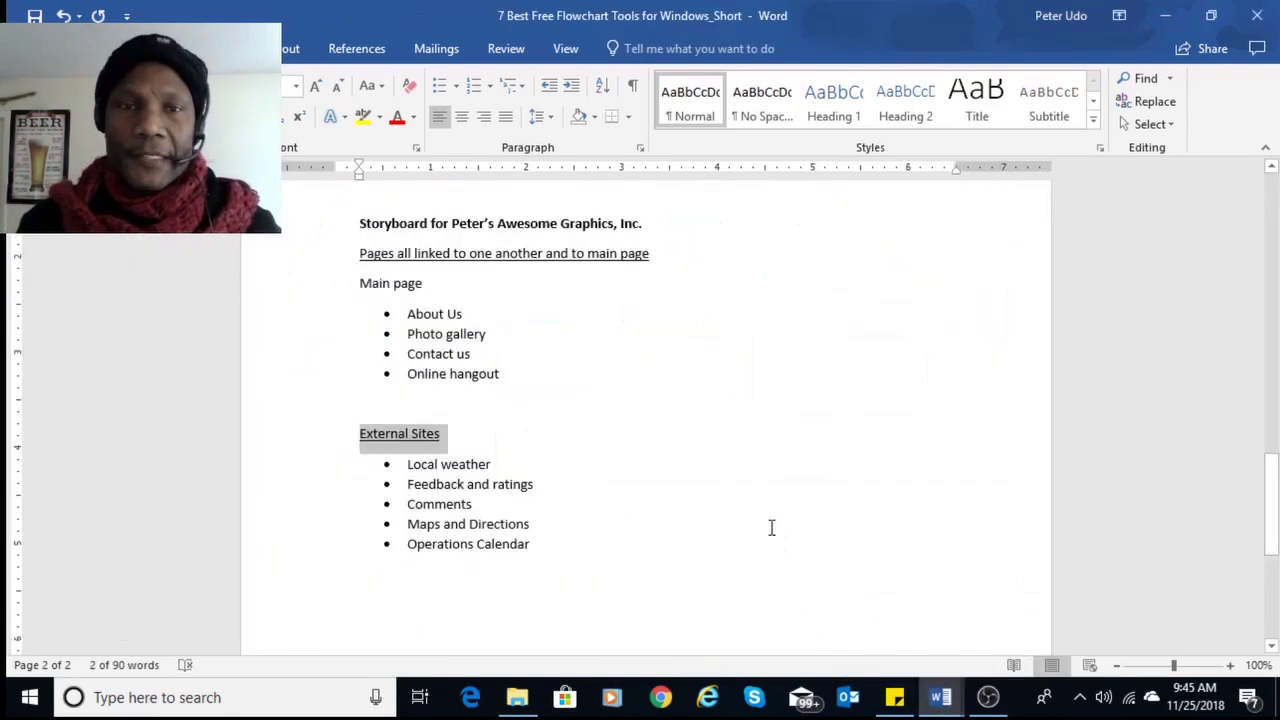
scroll(790, 500, up, 5)
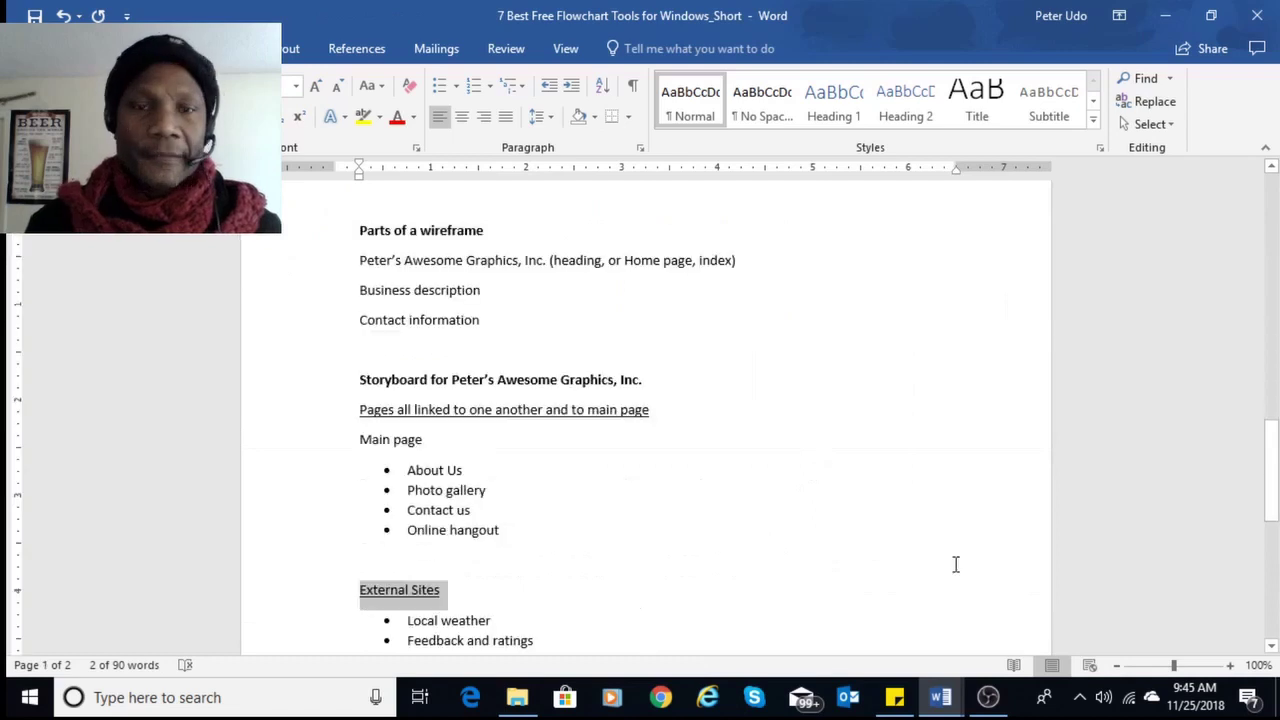
Examine the article title and source link, and highlight the list of flowchart tools from Dia through PlantUML.
drag(1273, 466, 1273, 200)
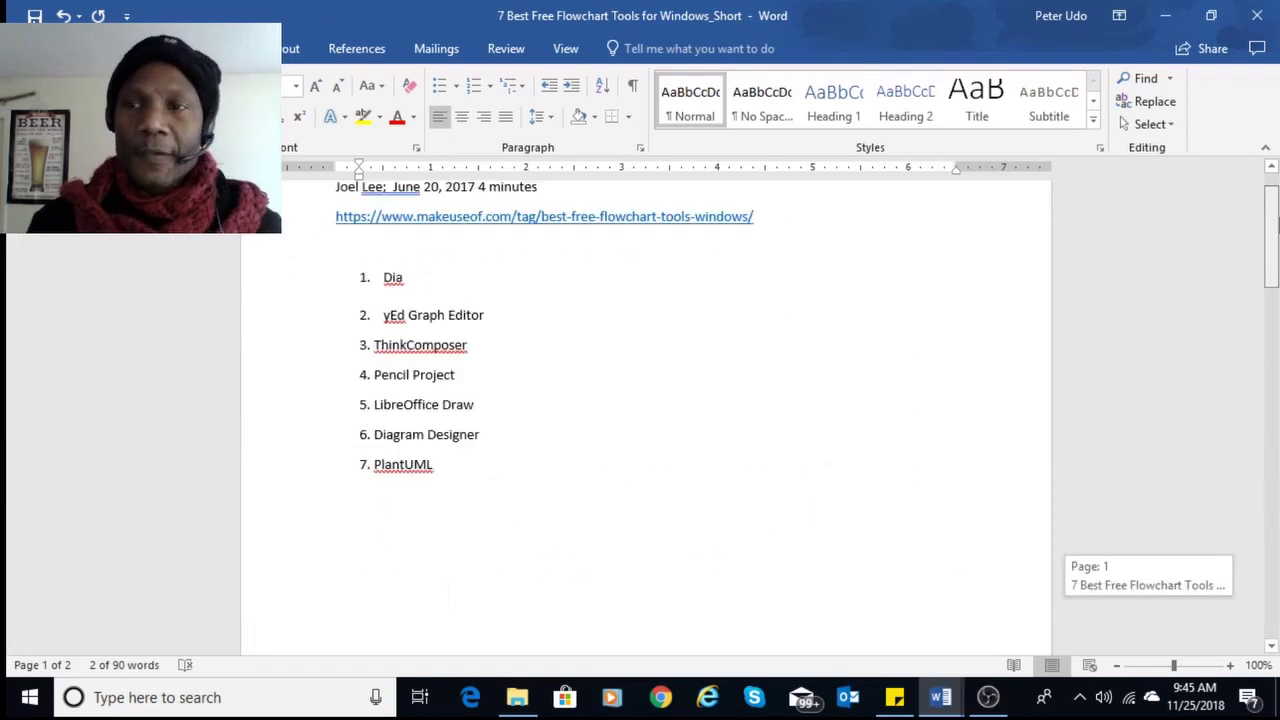
drag(414, 340, 522, 342)
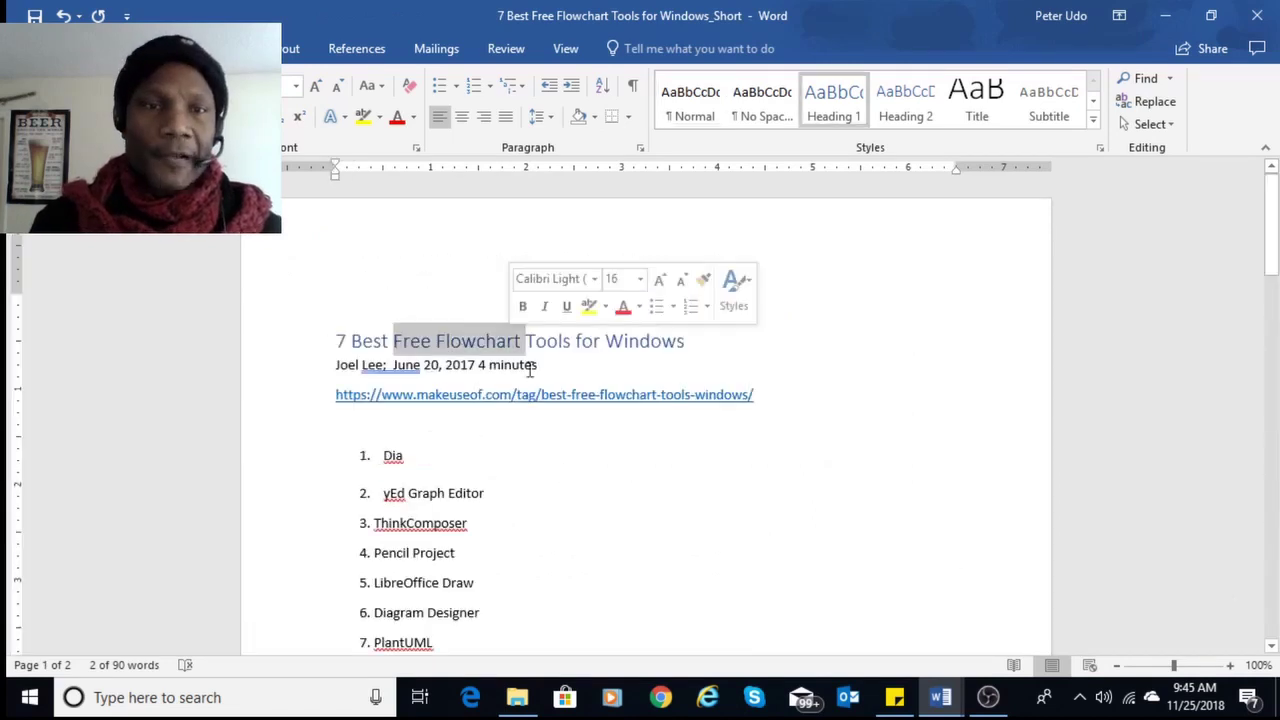
scroll(531, 370, down, 3)
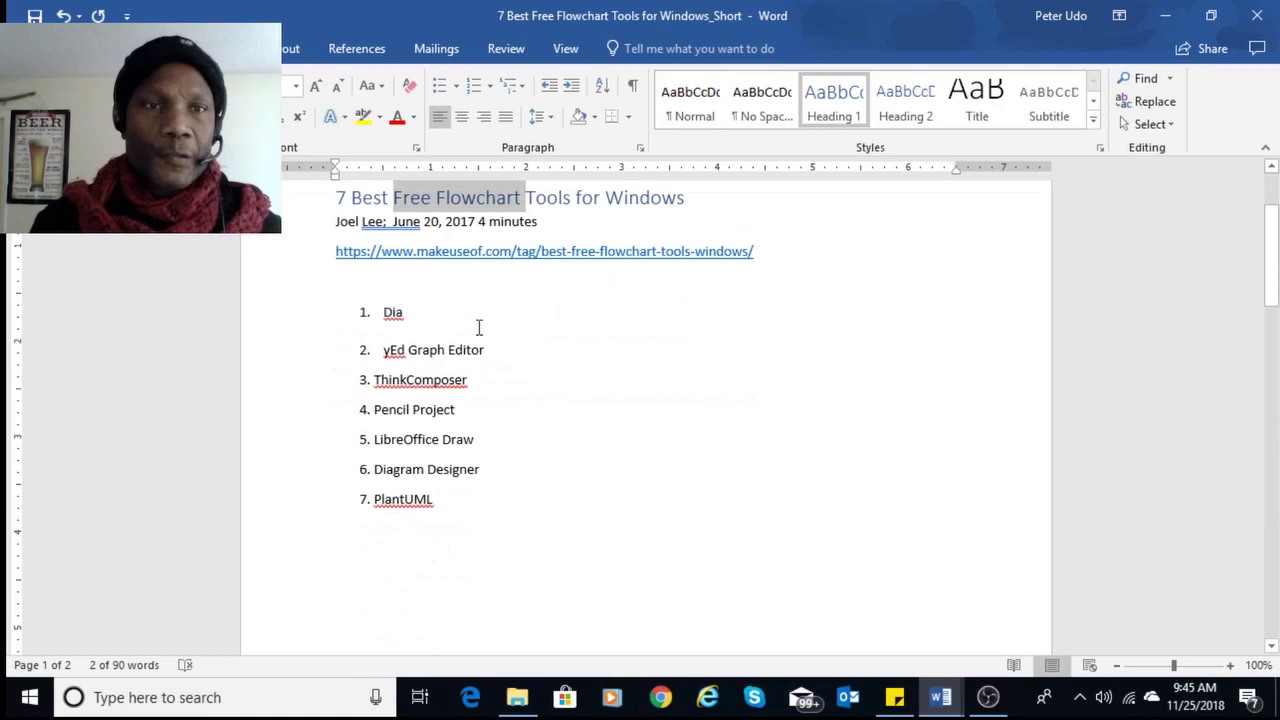
click(347, 221)
scroll(390, 256, down, 1)
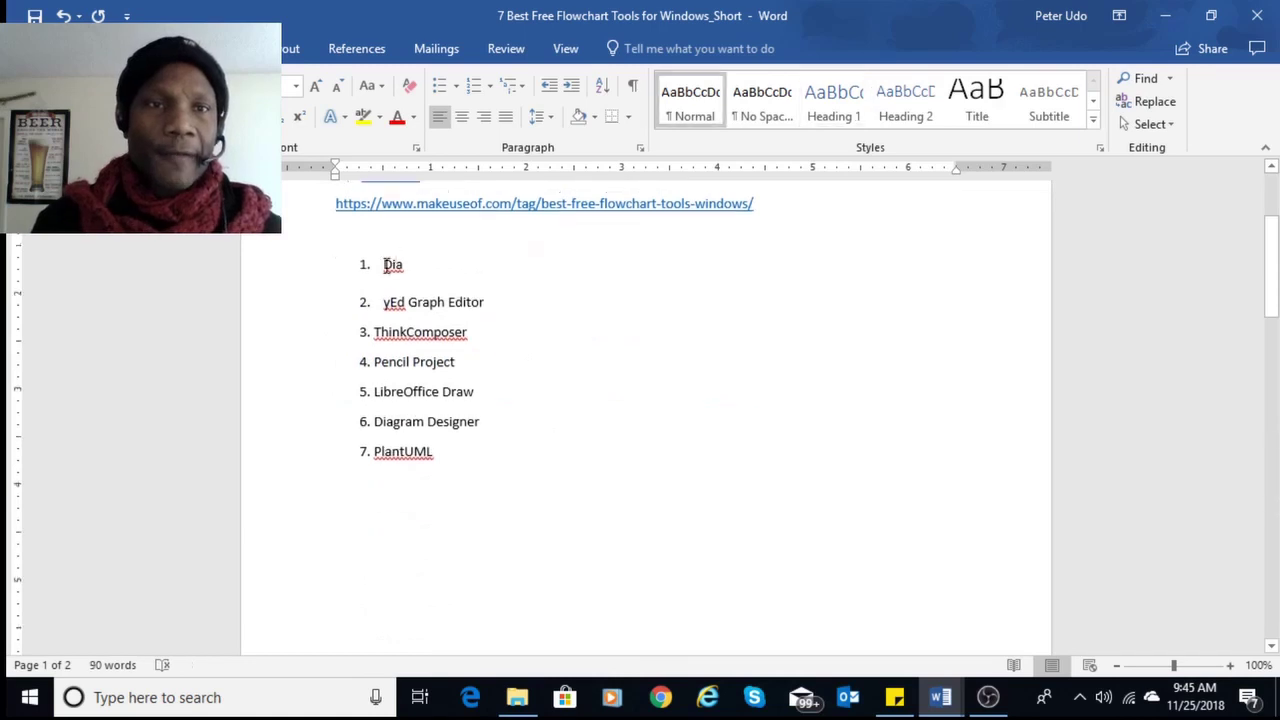
drag(385, 270, 451, 451)
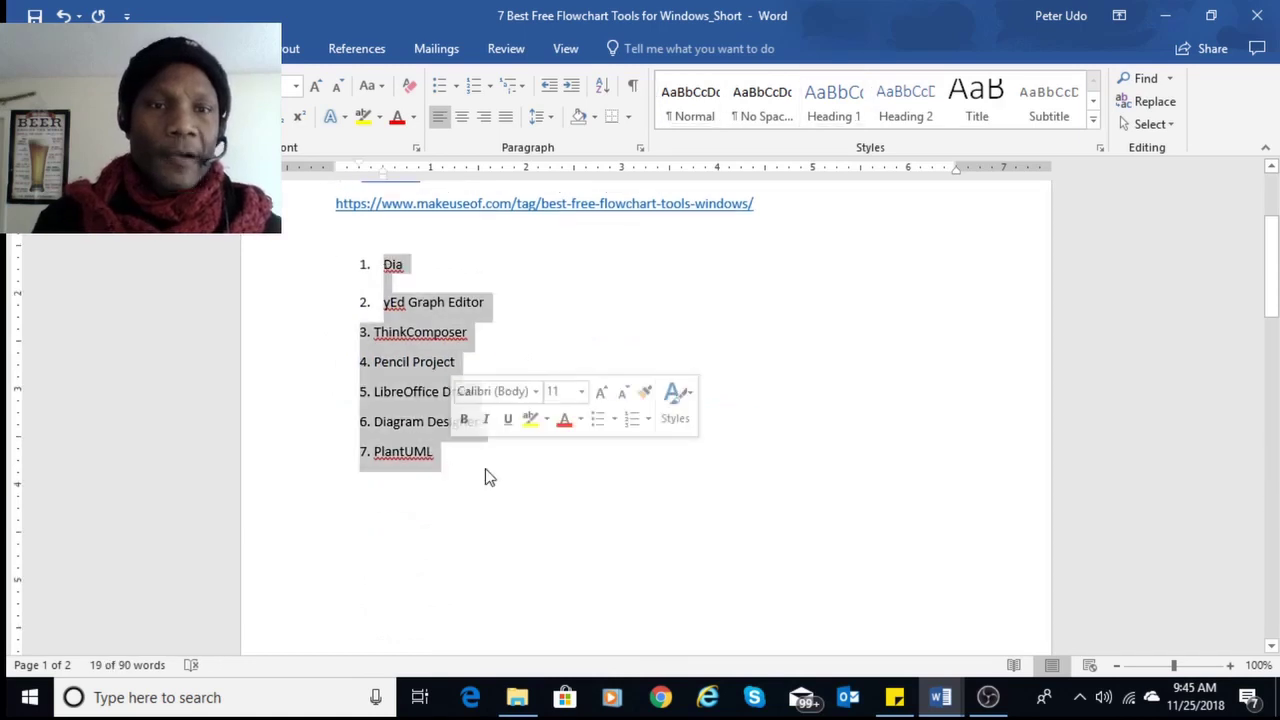
scroll(537, 477, down, 3)
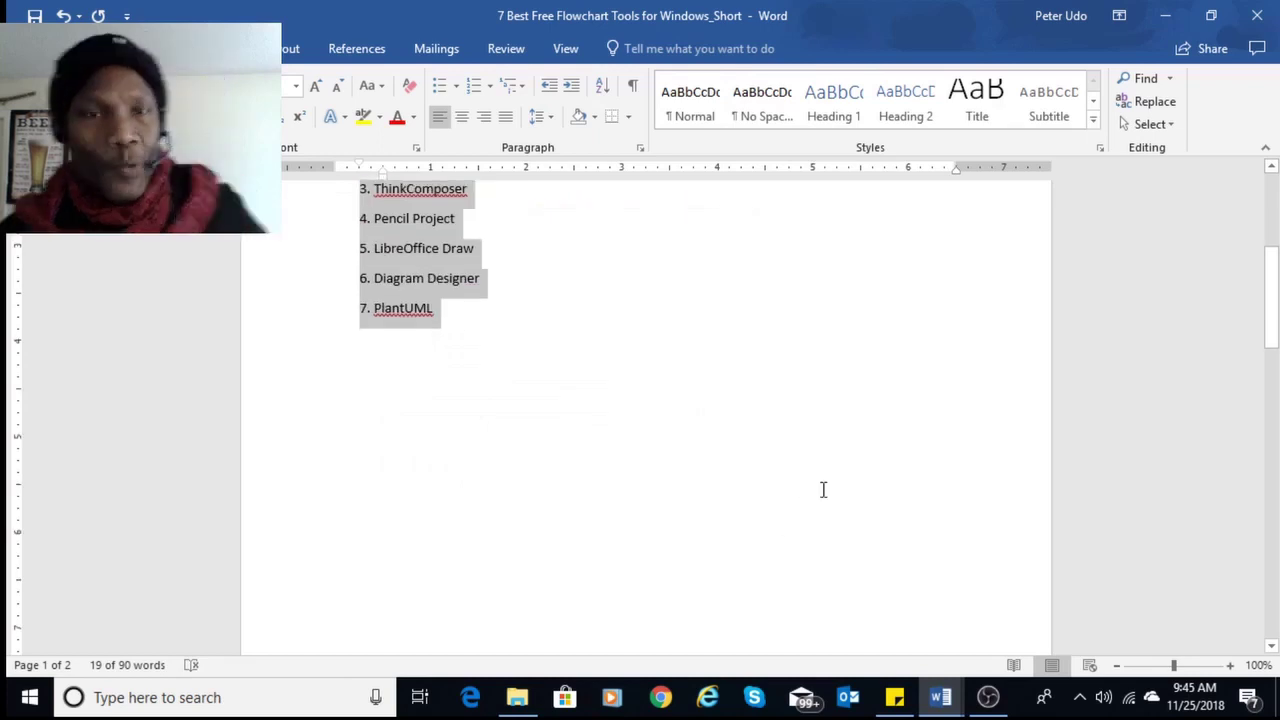
scroll(805, 490, down, 1)
scroll(785, 493, down, 1)
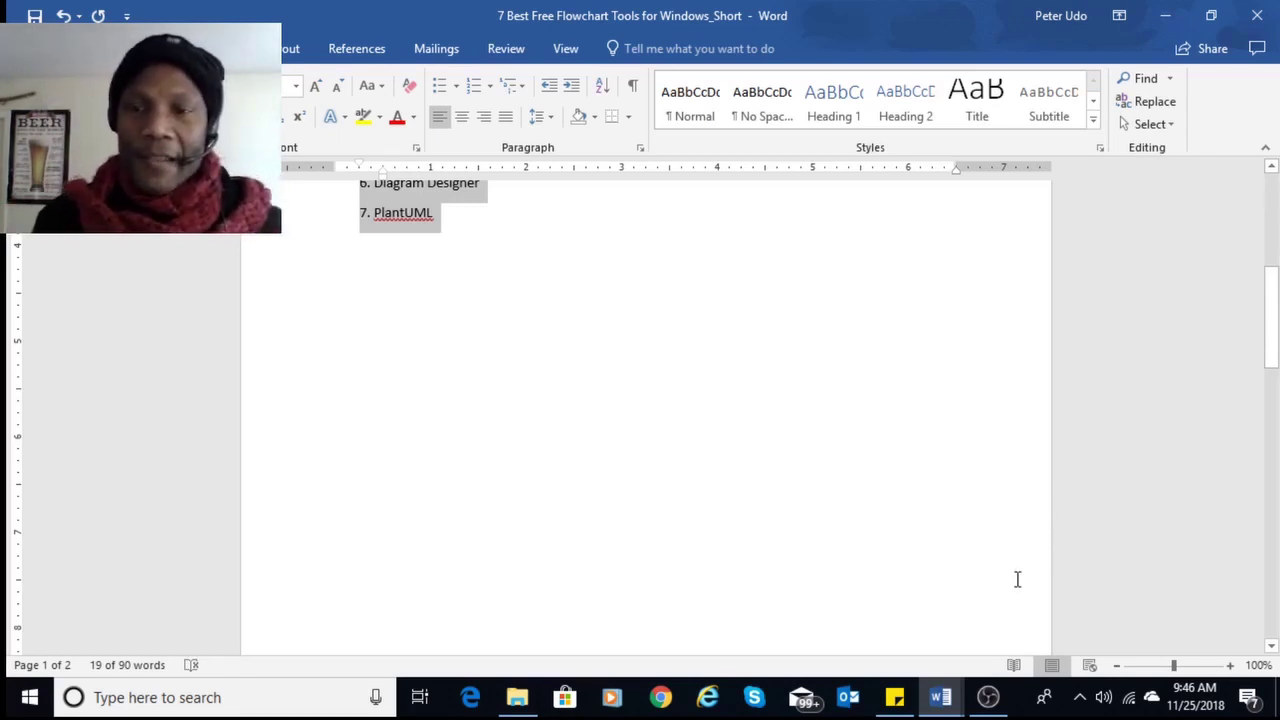
click(988, 698)
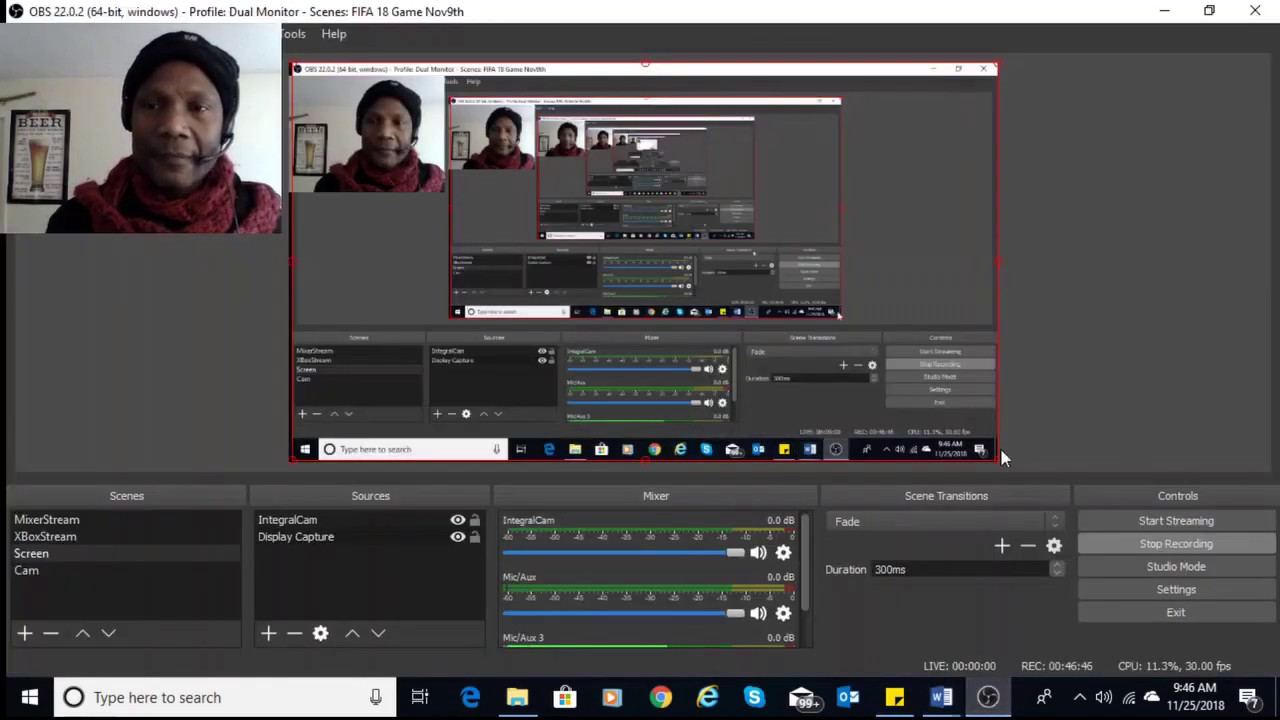